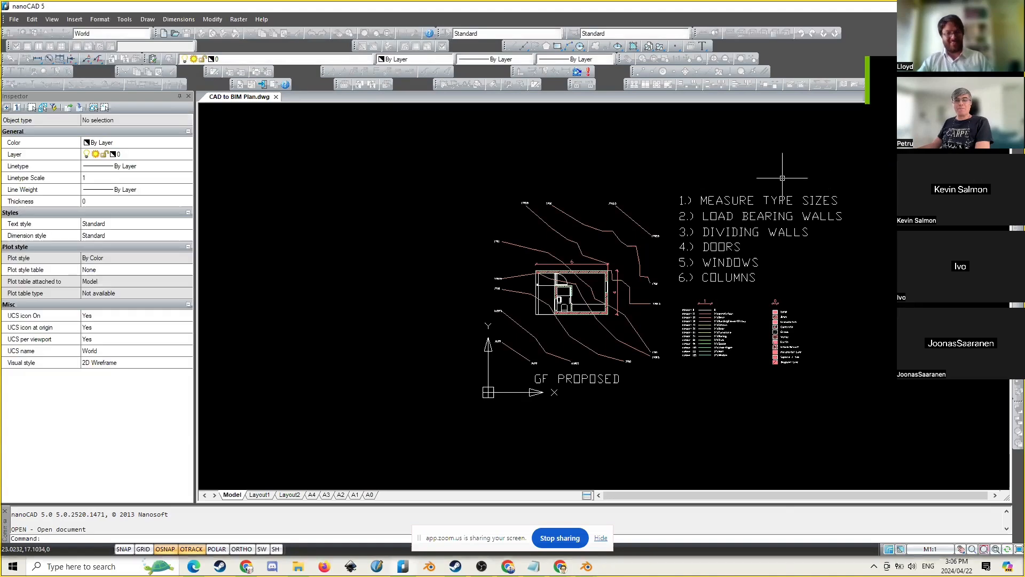
{"action": "scroll", "coordinate": [492, 201], "scroll_direction": "down", "scroll_amount": 1}
{"action": "scroll", "coordinate": [653, 250], "scroll_direction": "up", "scroll_amount": 2}
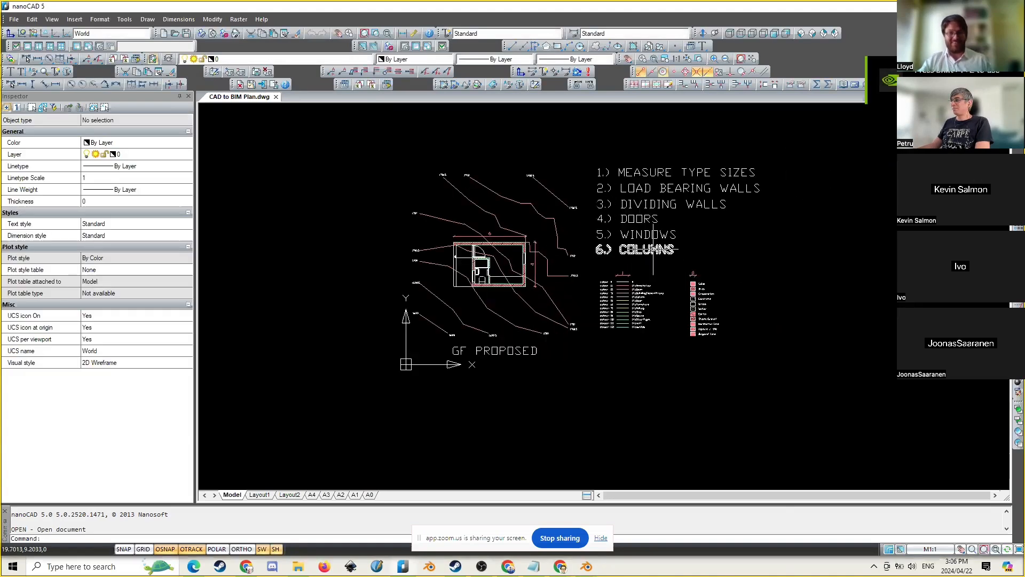
{"action": "scroll", "coordinate": [652, 249], "scroll_direction": "up", "scroll_amount": 1}
{"action": "scroll", "coordinate": [504, 271], "scroll_direction": "down", "scroll_amount": 1}
{"action": "scroll", "coordinate": [433, 248], "scroll_direction": "up", "scroll_amount": 2}
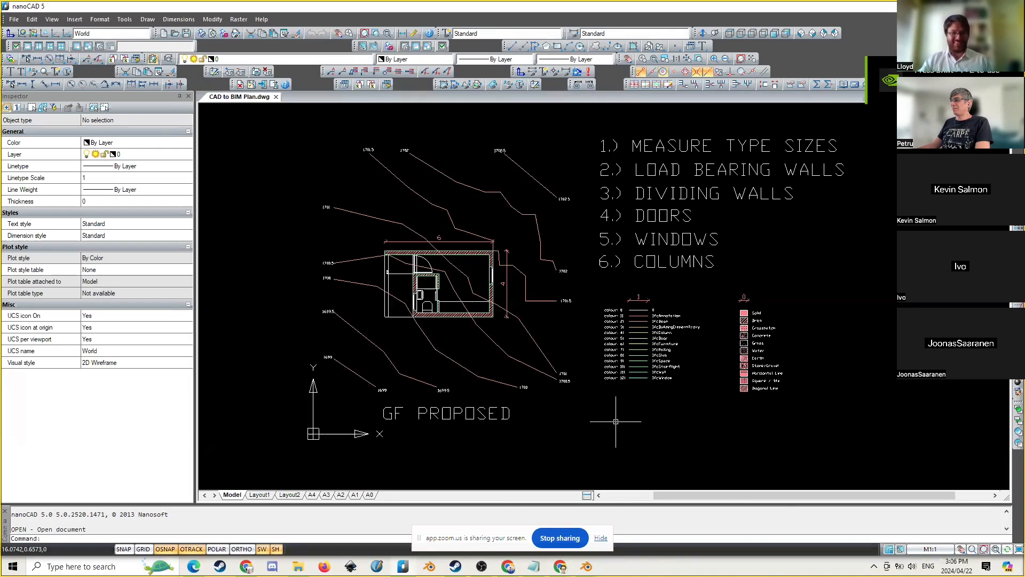
Hide the screen-sharing notice, check the Zoom meeting window, and return to the nanoCAD drawing
{"action": "left_click", "coordinate": [601, 537]}
{"action": "mouse_move", "coordinate": [561, 568]}
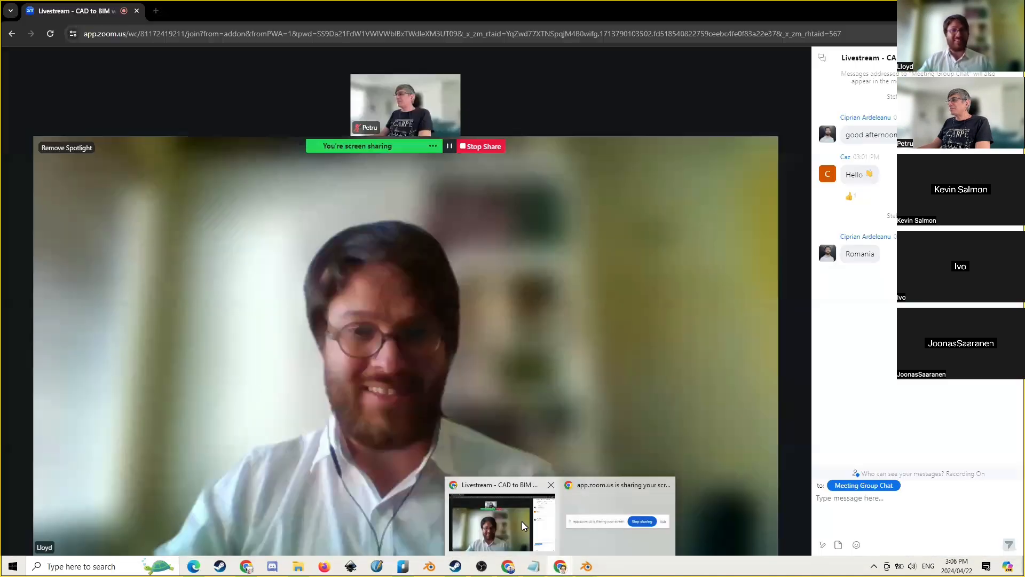
{"action": "left_click", "coordinate": [522, 524]}
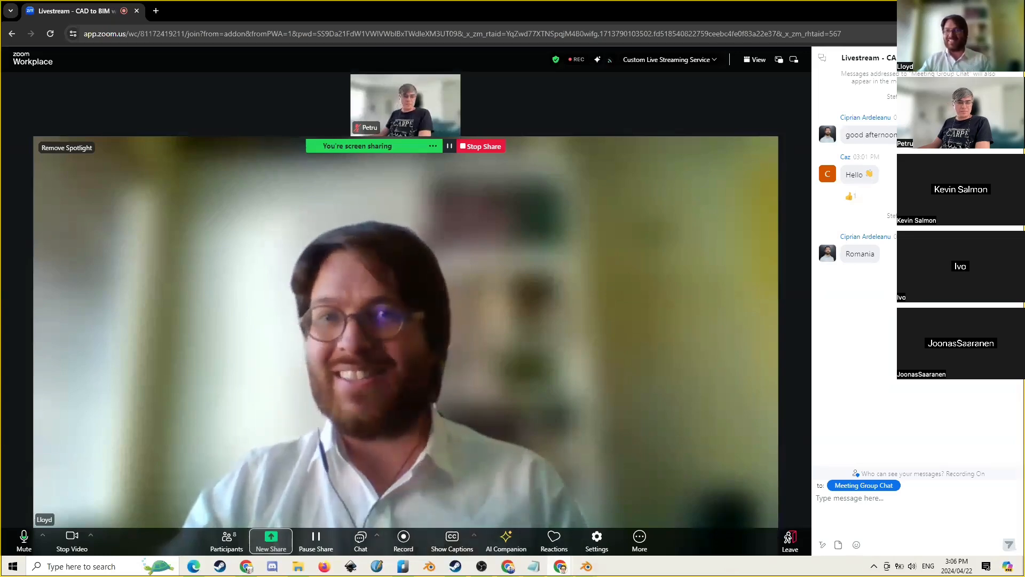
{"action": "key", "text": "alt+Tab"}
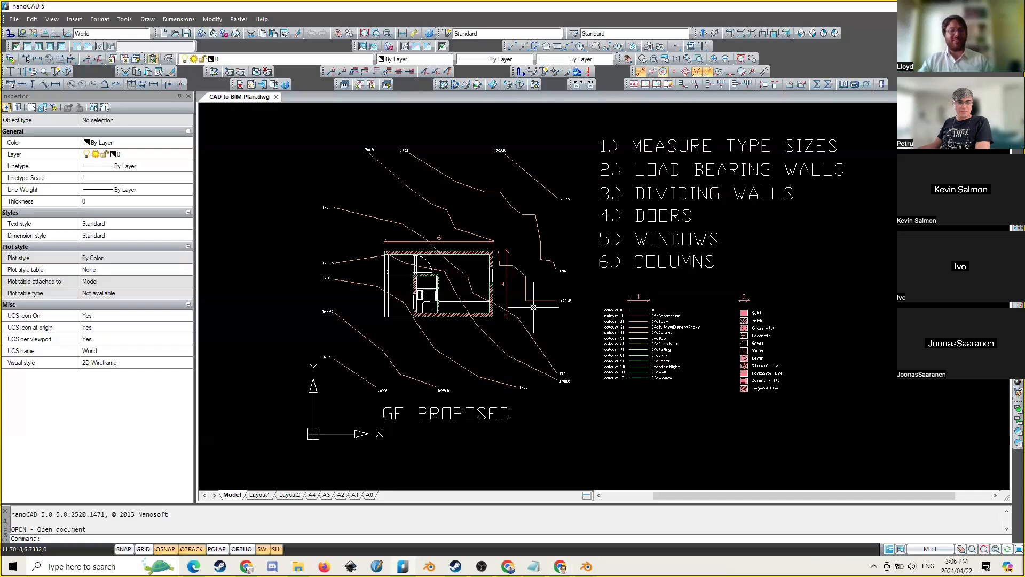
Examine the GF PROPOSED floor plan's walls, door, windows and dimensions up close
{"action": "scroll", "coordinate": [474, 316], "scroll_direction": "down", "scroll_amount": 2}
{"action": "scroll", "coordinate": [478, 321], "scroll_direction": "up", "scroll_amount": 2}
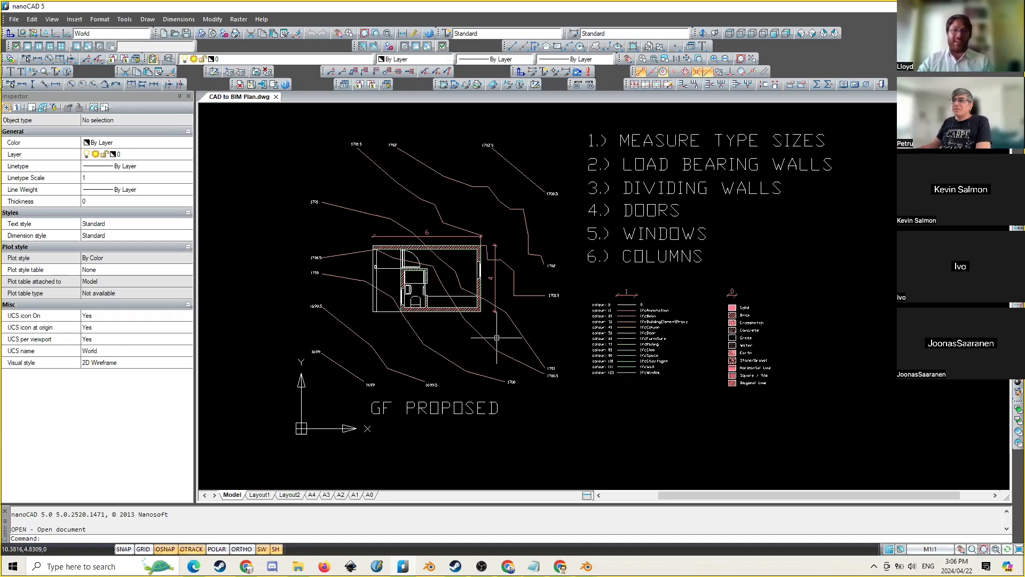
{"action": "scroll", "coordinate": [407, 252], "scroll_direction": "up", "scroll_amount": 5}
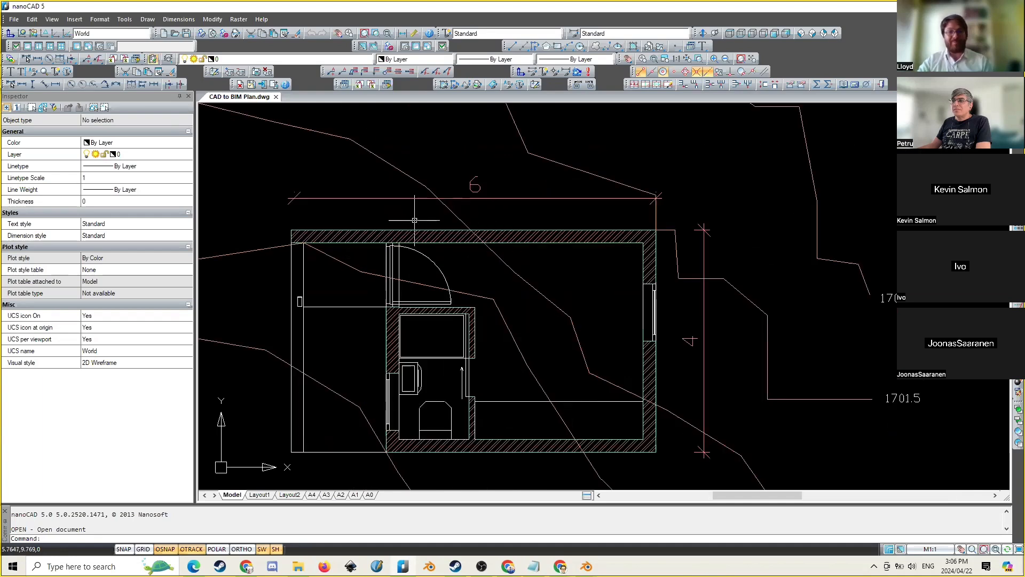
{"action": "scroll", "coordinate": [458, 225], "scroll_direction": "down", "scroll_amount": 5}
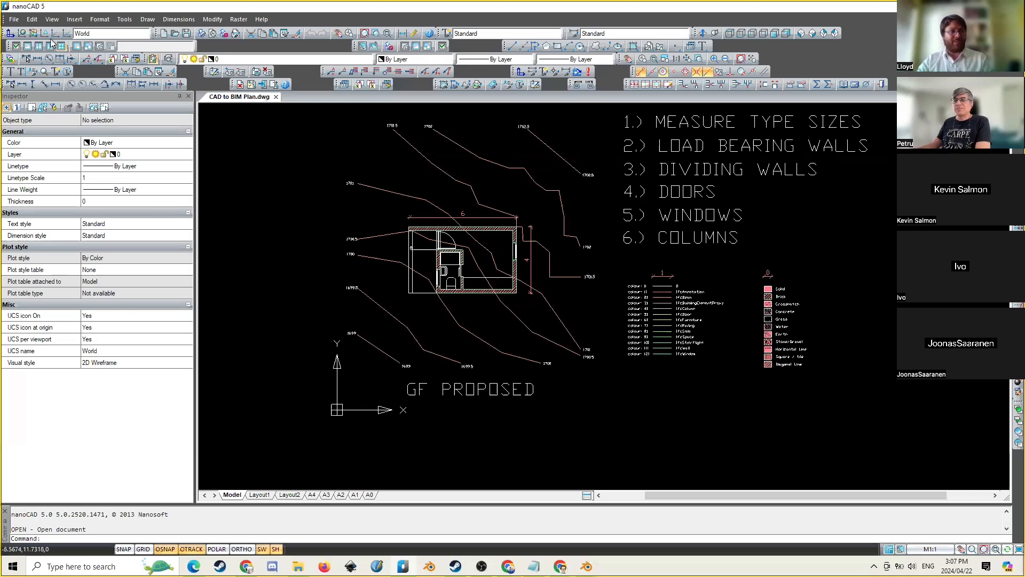
Save the drawing as an AutoCAD 2013 Compatible DXF in the Resources folder, replacing the existing CAD to BIM Plan.dxf
{"action": "left_click", "coordinate": [14, 21]}
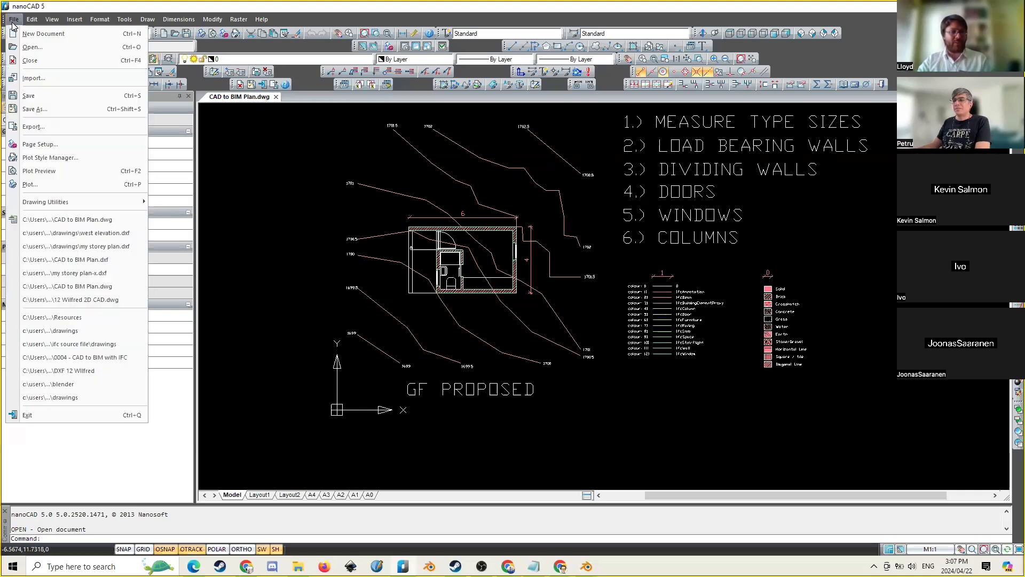
{"action": "left_click", "coordinate": [36, 109]}
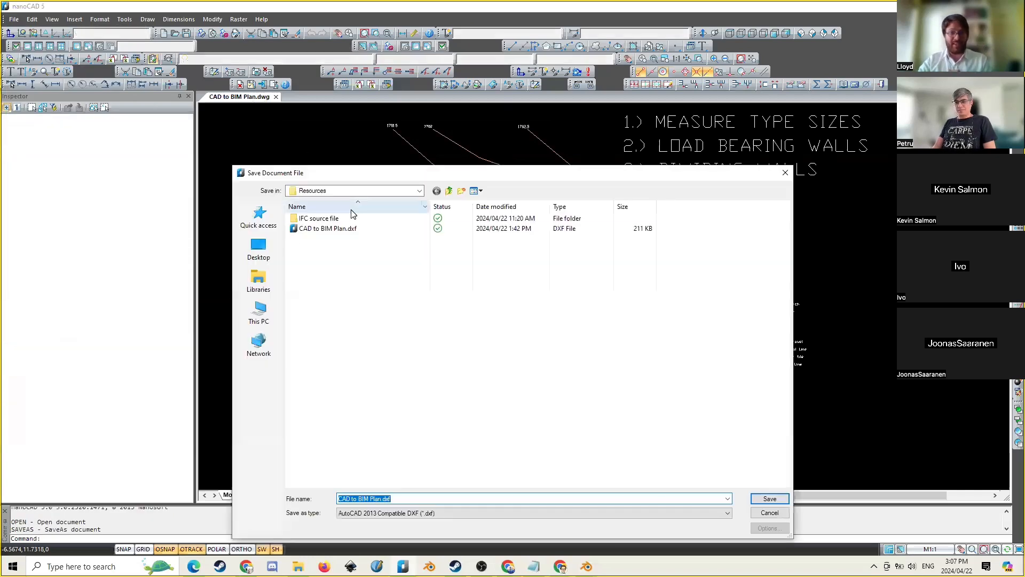
{"action": "left_click", "coordinate": [412, 514]}
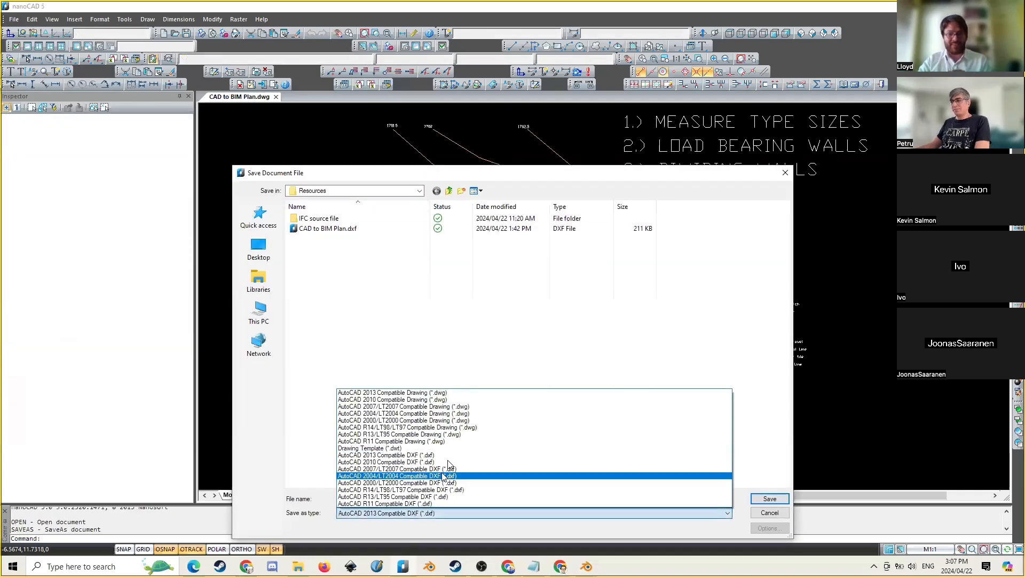
{"action": "left_click", "coordinate": [361, 240]}
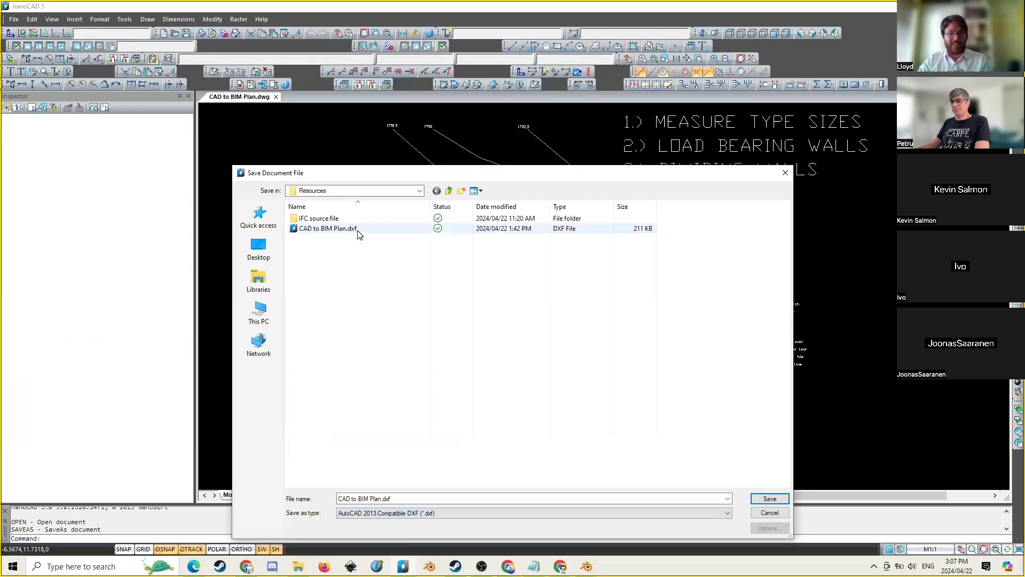
{"action": "left_click", "coordinate": [355, 229]}
{"action": "left_click", "coordinate": [762, 498]}
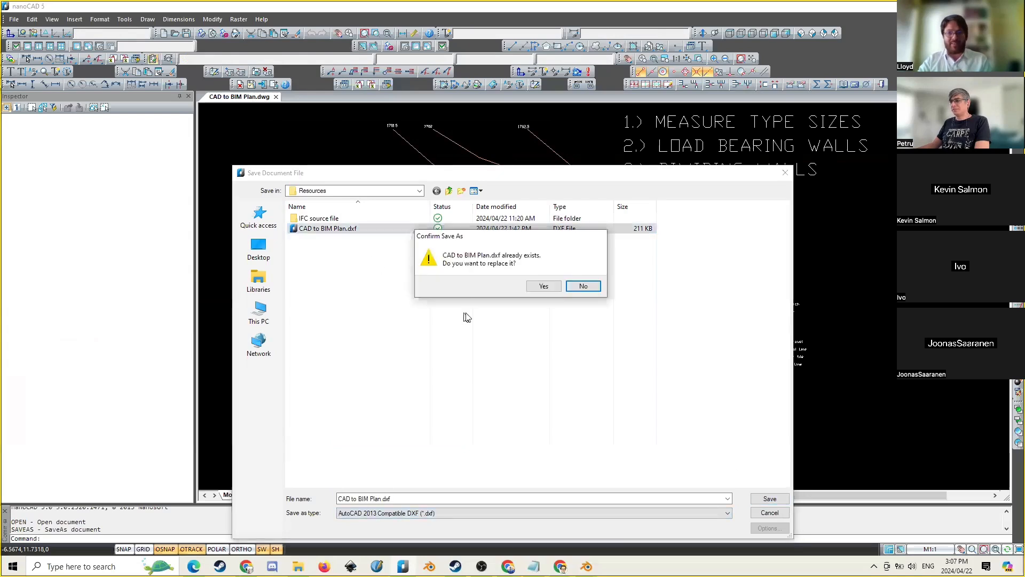
{"action": "left_click", "coordinate": [543, 286]}
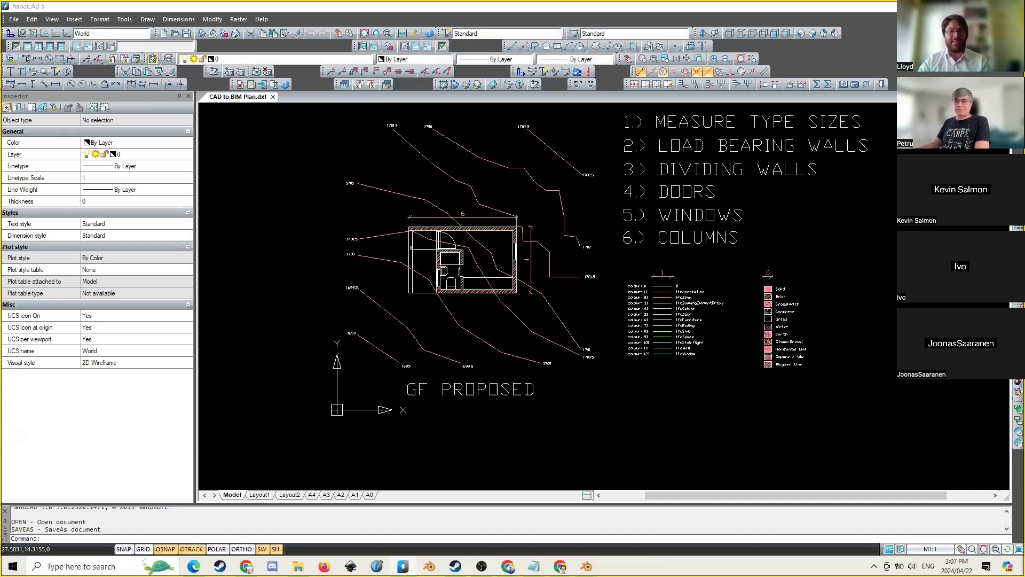
Switch to Blender and exclude the existing Collection with the earlier plan from the view layer
{"action": "key", "text": "alt+Tab"}
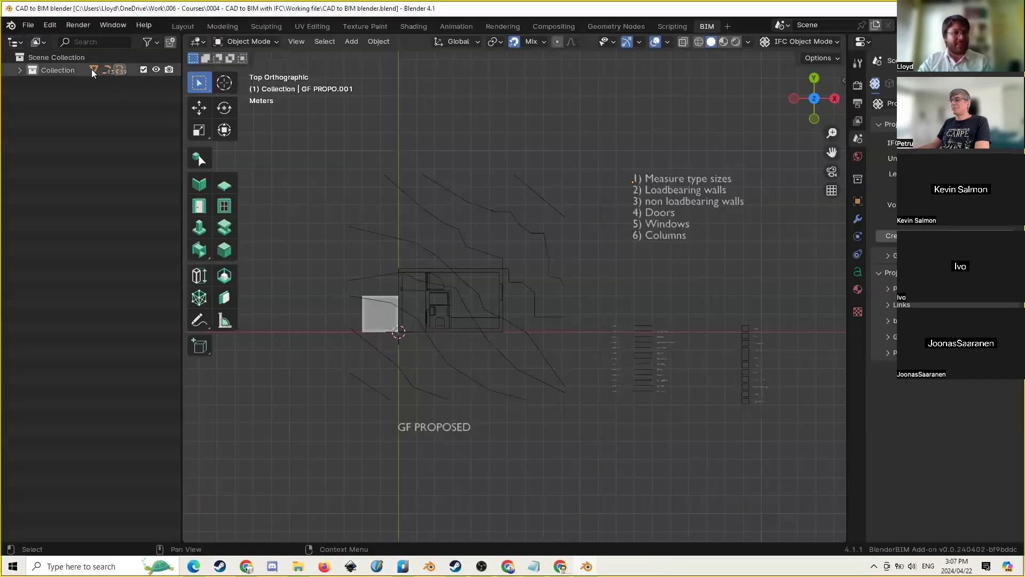
{"action": "left_click", "coordinate": [142, 70]}
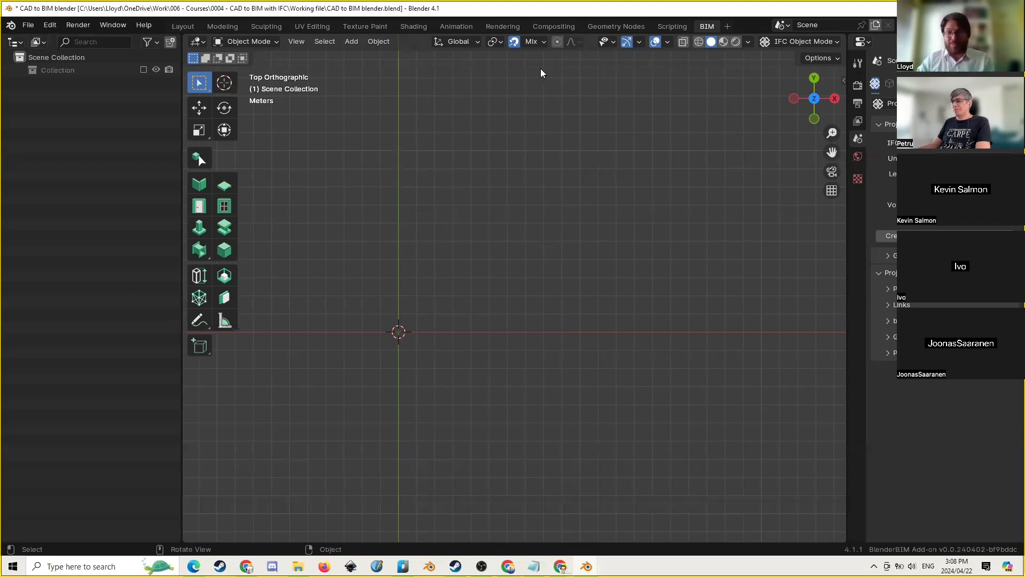
Review the snapping options and the viewport shading settings
{"action": "left_click", "coordinate": [539, 40]}
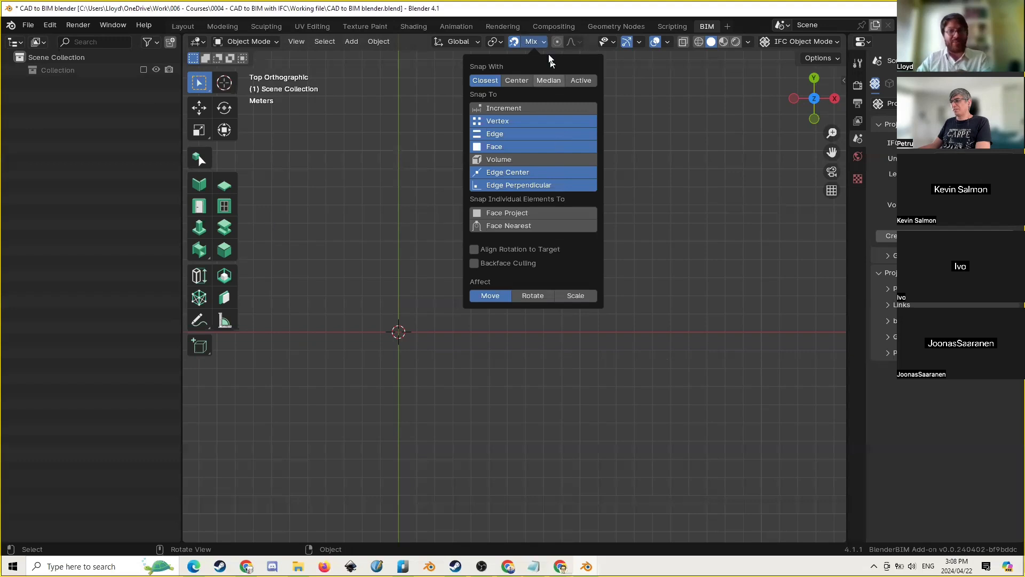
{"action": "left_click", "coordinate": [748, 42]}
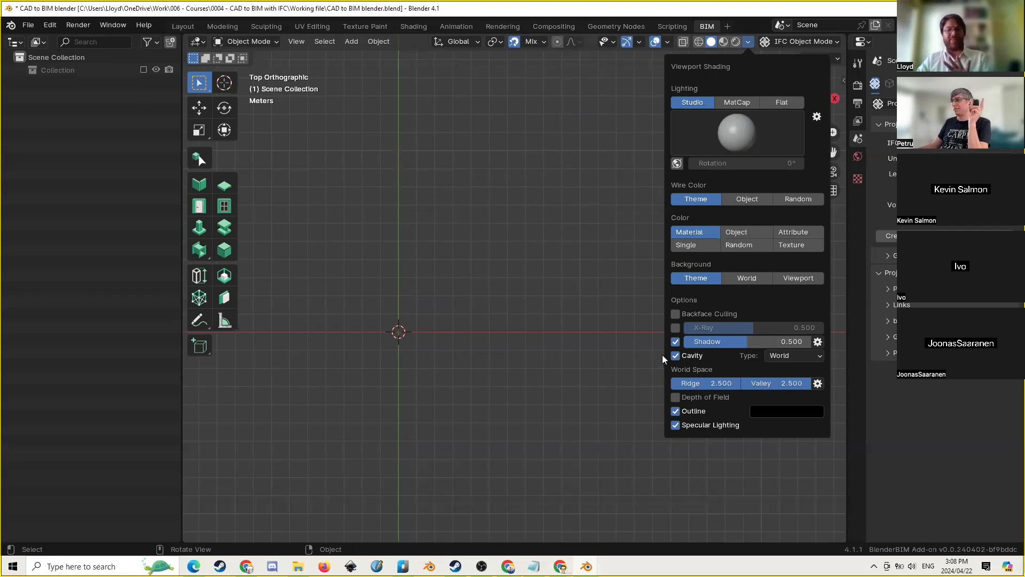
{"action": "left_click", "coordinate": [749, 43]}
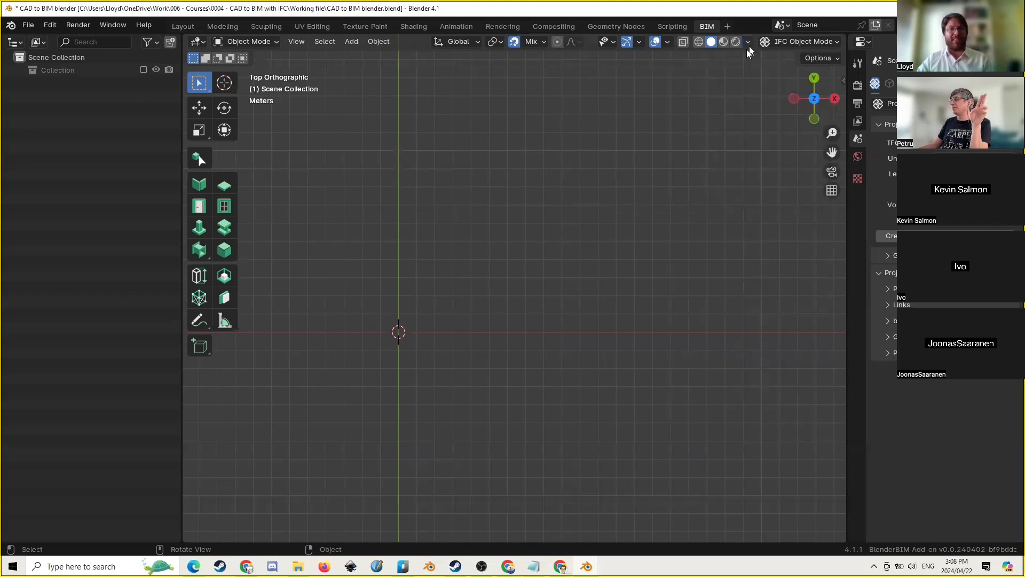
Search the add-ons in the preferences for "dxf" to check the AutoCAD DXF import add-on, and close the preferences
{"action": "left_click", "coordinate": [51, 25]}
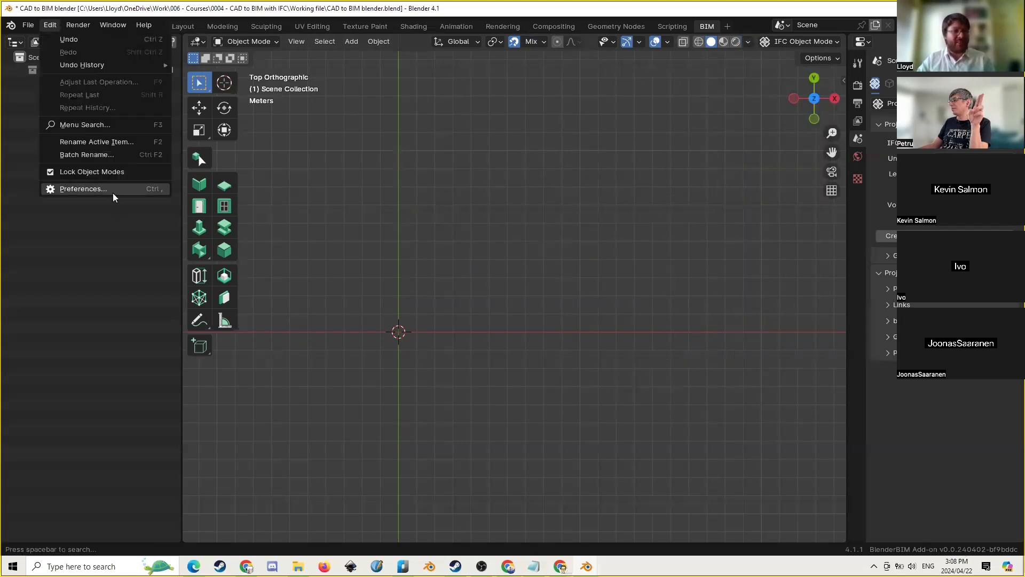
{"action": "left_click", "coordinate": [83, 189]}
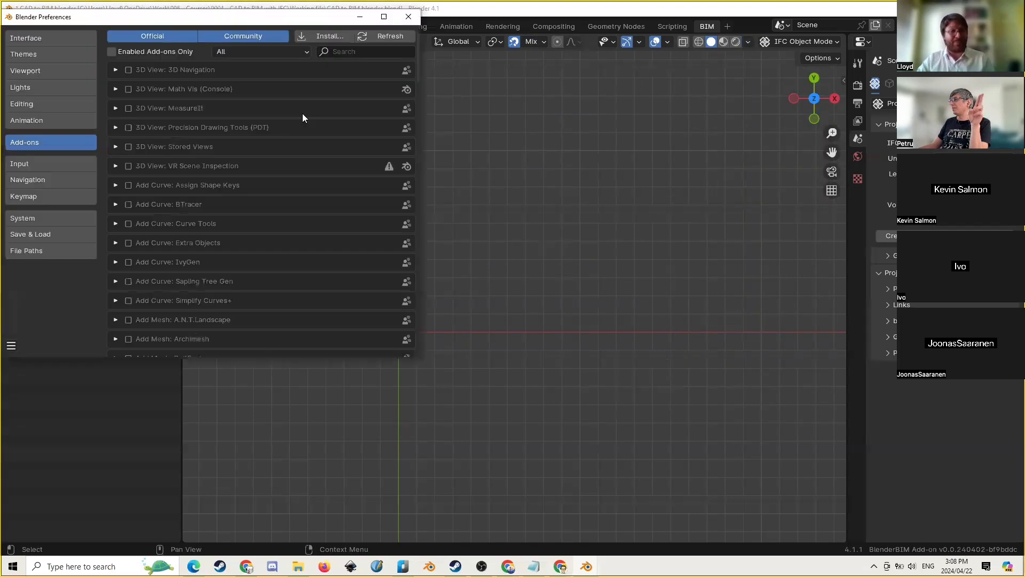
{"action": "left_click", "coordinate": [366, 53]}
{"action": "type", "text": "dxf"}
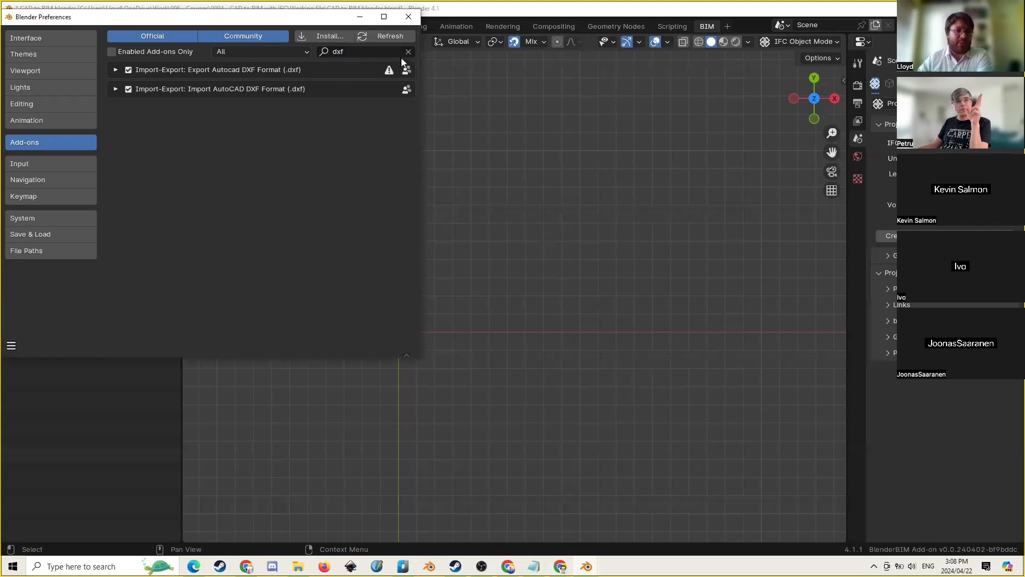
{"action": "left_click_drag", "start_coordinate": [299, 20], "coordinate": [555, 76]}
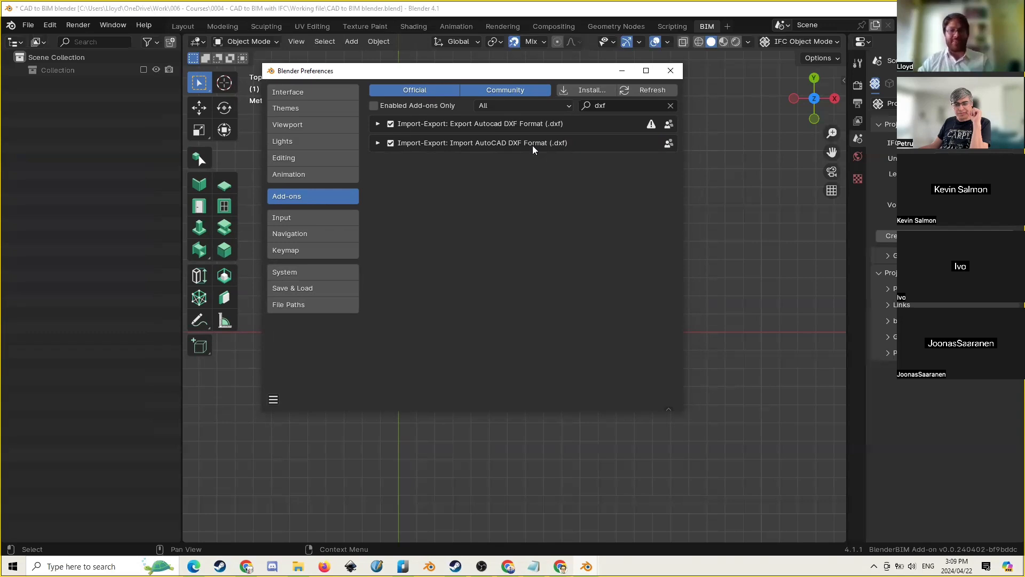
{"action": "left_click", "coordinate": [613, 108]}
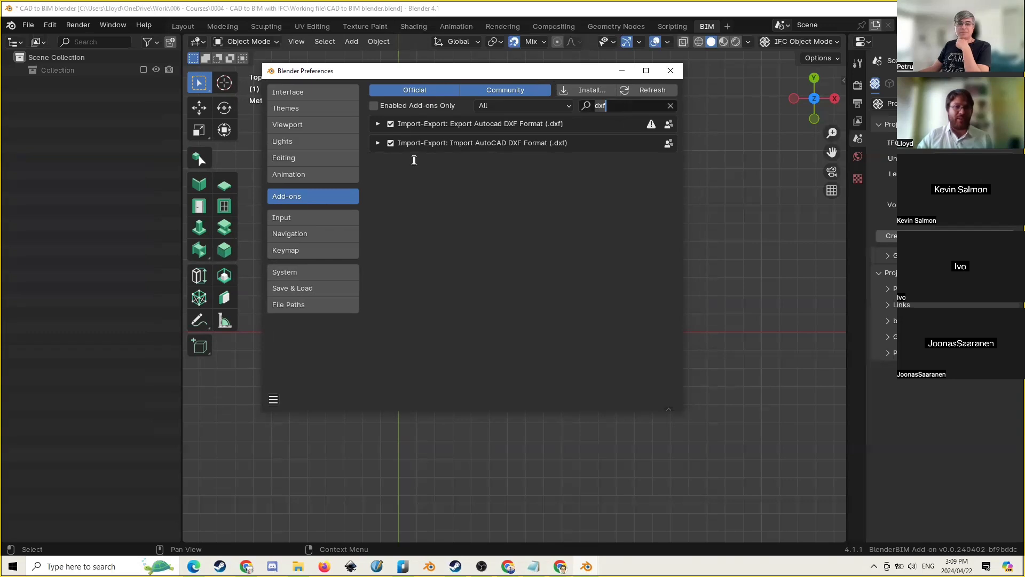
{"action": "left_click", "coordinate": [672, 71]}
Create a new collection in the scene and name it DXF
{"action": "right_click", "coordinate": [76, 116]}
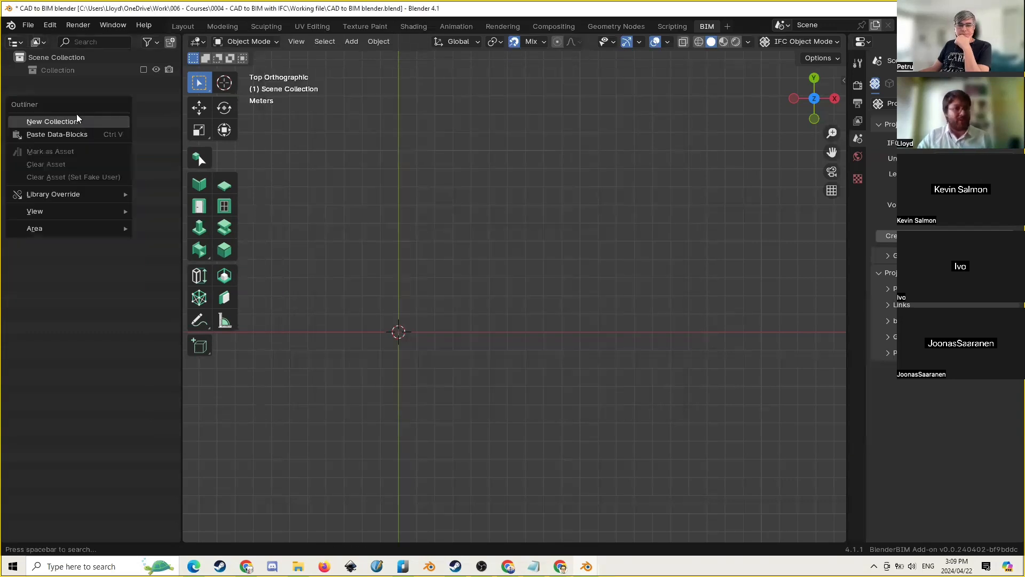
{"action": "left_click", "coordinate": [69, 125]}
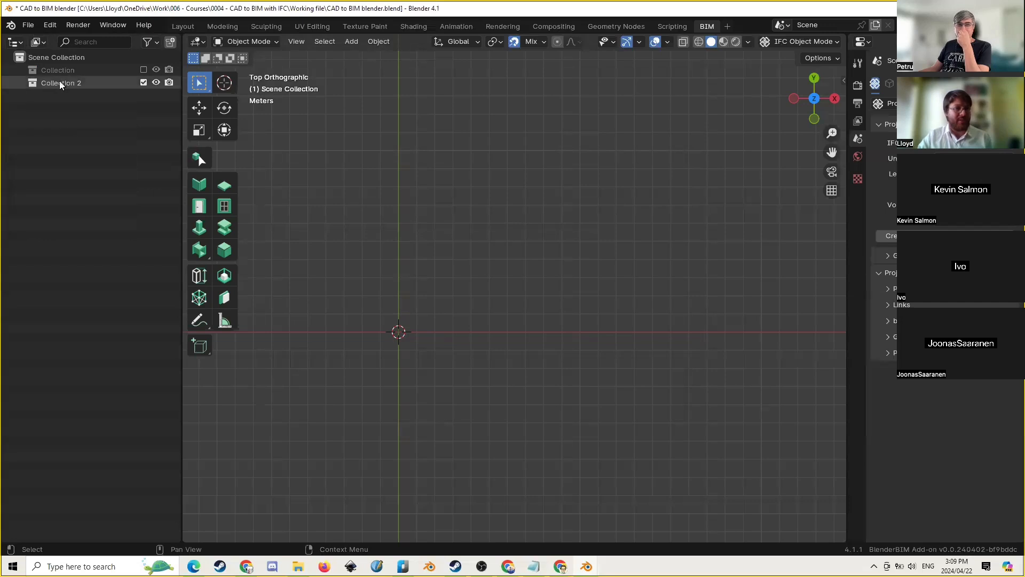
{"action": "double_click", "coordinate": [59, 81]}
{"action": "type", "text": "DXF"}
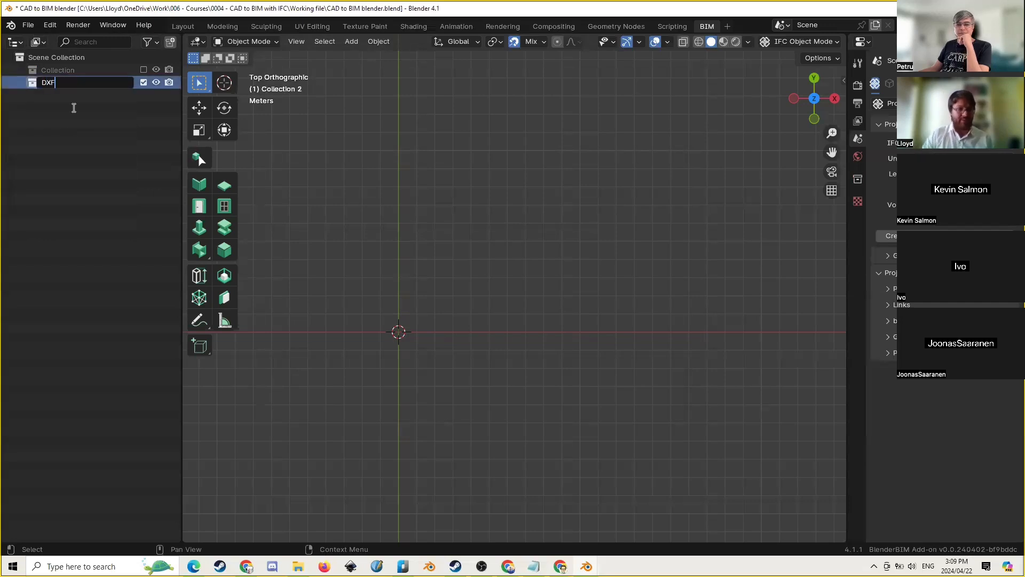
{"action": "key", "text": "Return"}
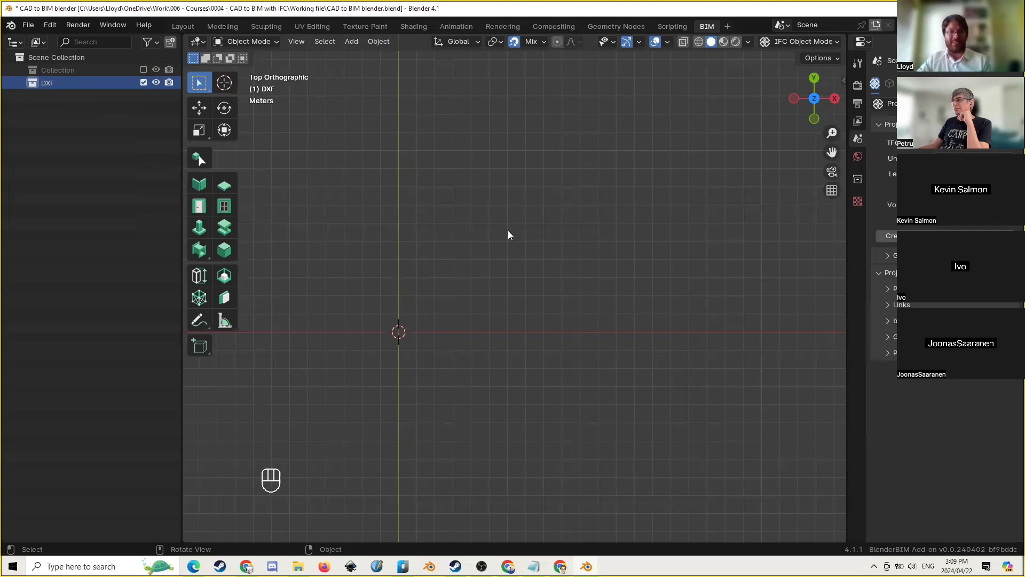
Import the AutoCAD DXF file "CAD to BIM Plan.dxf" from the Resources folder with the default import options
{"action": "left_click", "coordinate": [26, 24]}
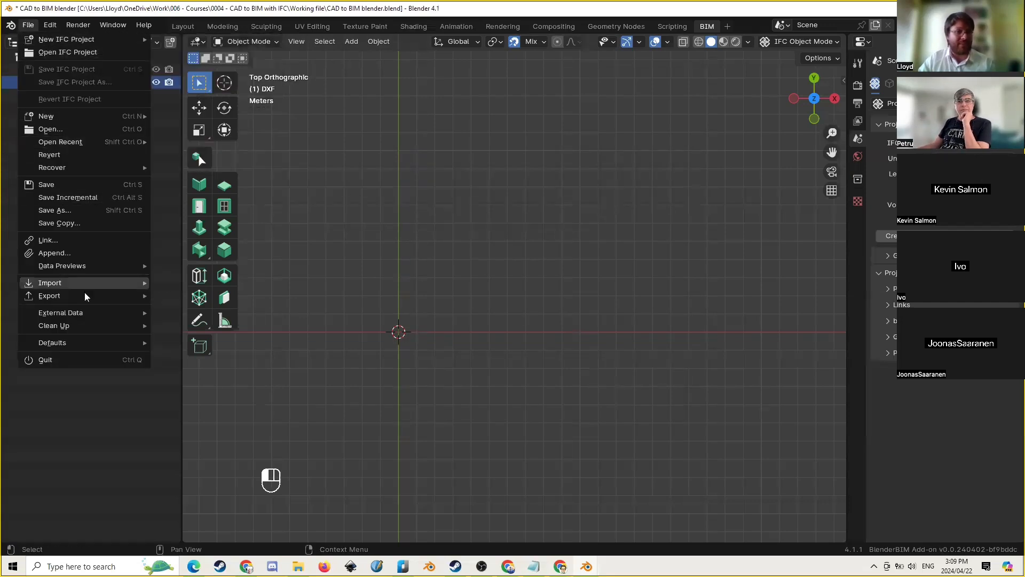
{"action": "mouse_move", "coordinate": [92, 283]}
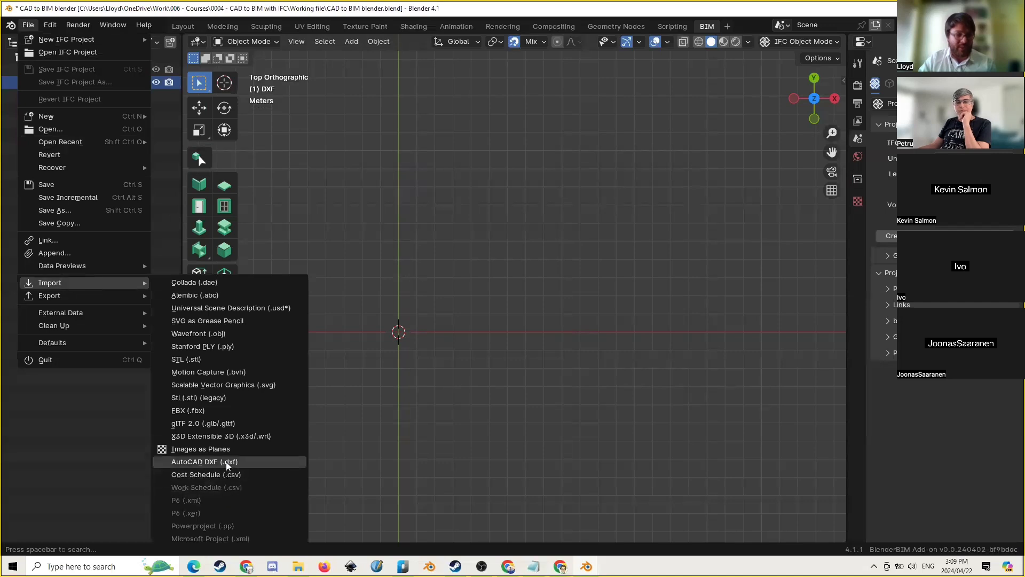
{"action": "left_click", "coordinate": [226, 461]}
{"action": "left_click_drag", "start_coordinate": [224, 200], "coordinate": [232, 283]}
{"action": "left_click", "coordinate": [208, 234]}
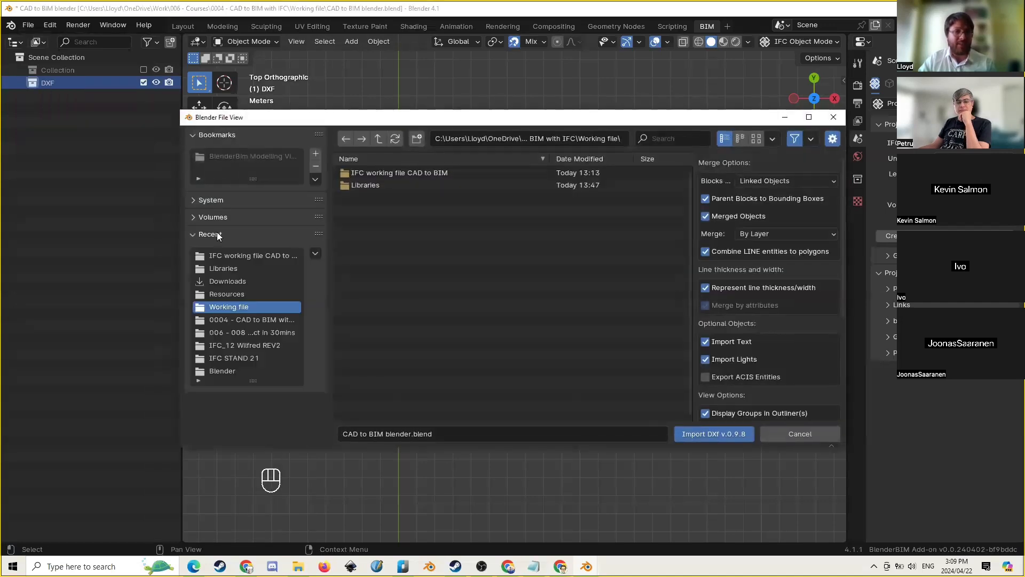
{"action": "left_click", "coordinate": [246, 255]}
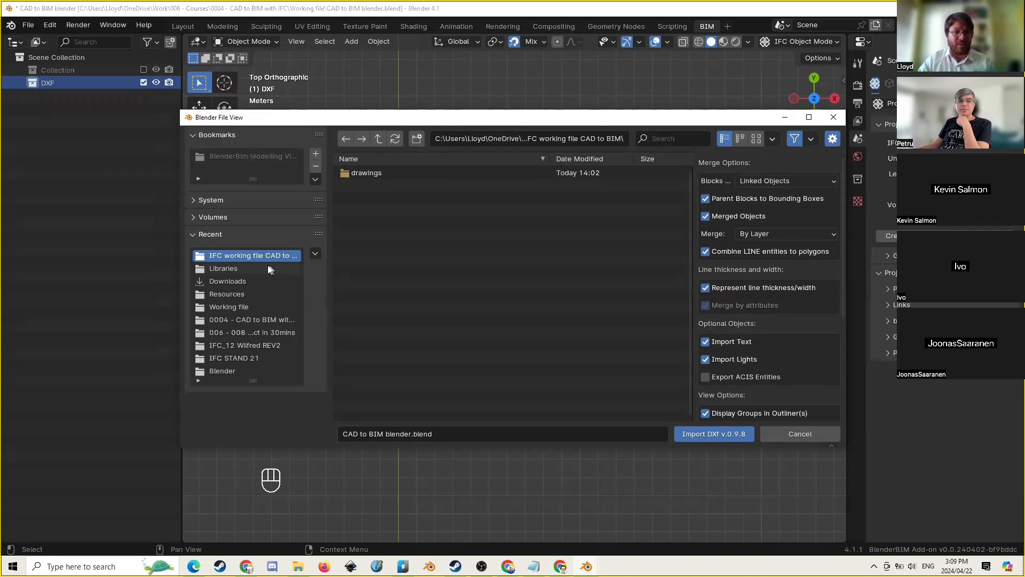
{"action": "left_click", "coordinate": [379, 139]}
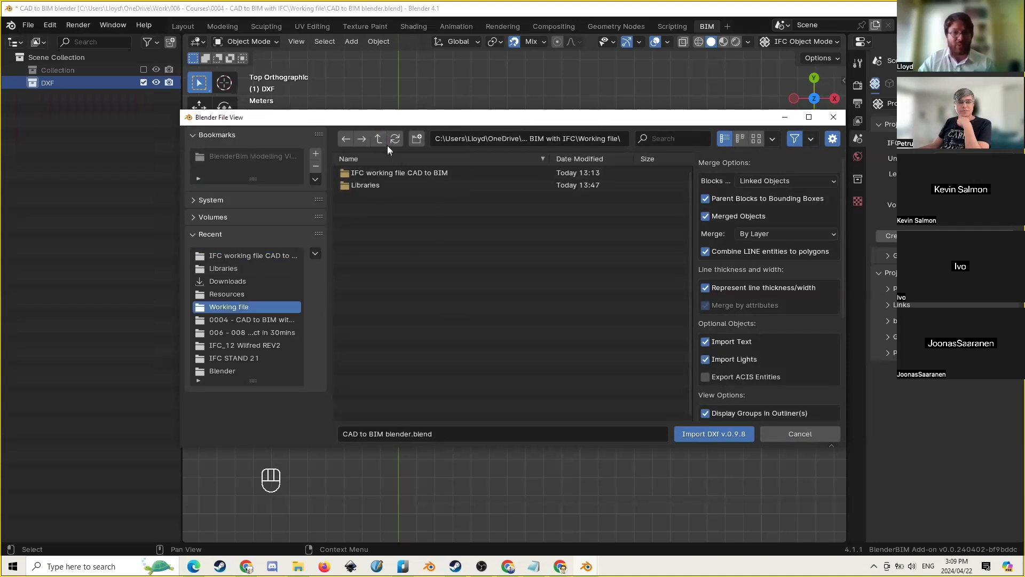
{"action": "left_click", "coordinate": [380, 140]}
{"action": "left_click", "coordinate": [393, 174]}
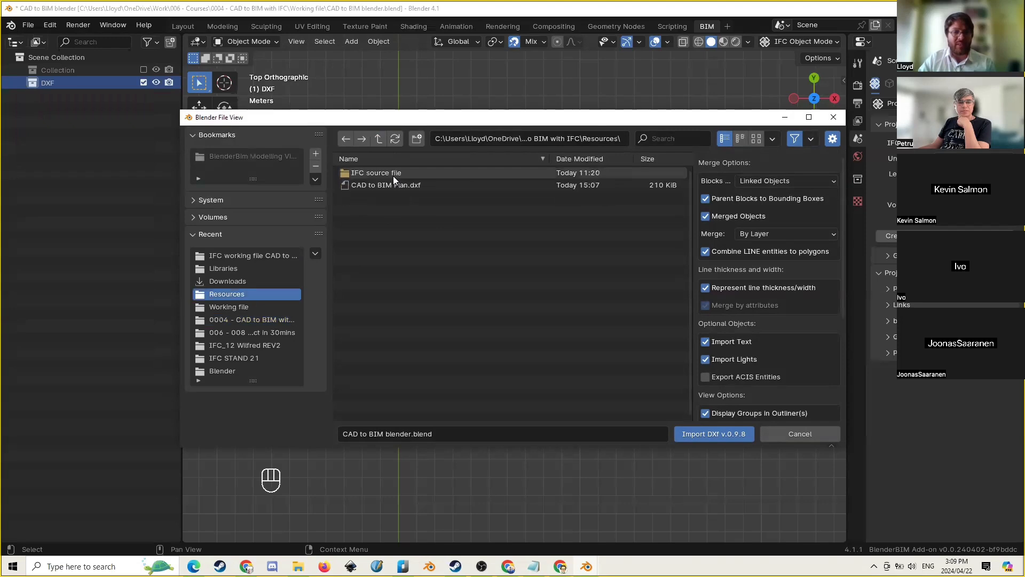
{"action": "left_click", "coordinate": [406, 184]}
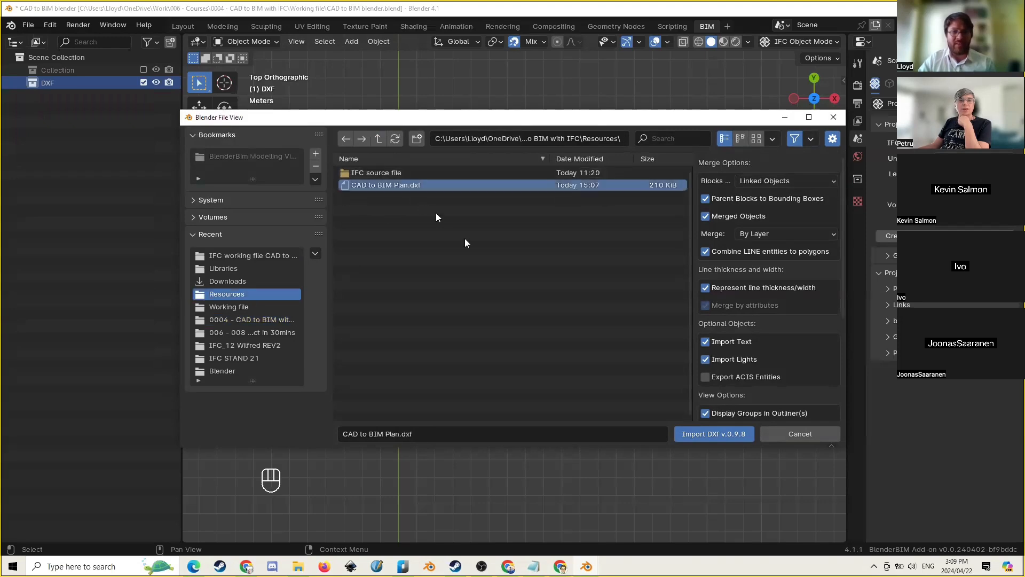
{"action": "left_click", "coordinate": [714, 434]}
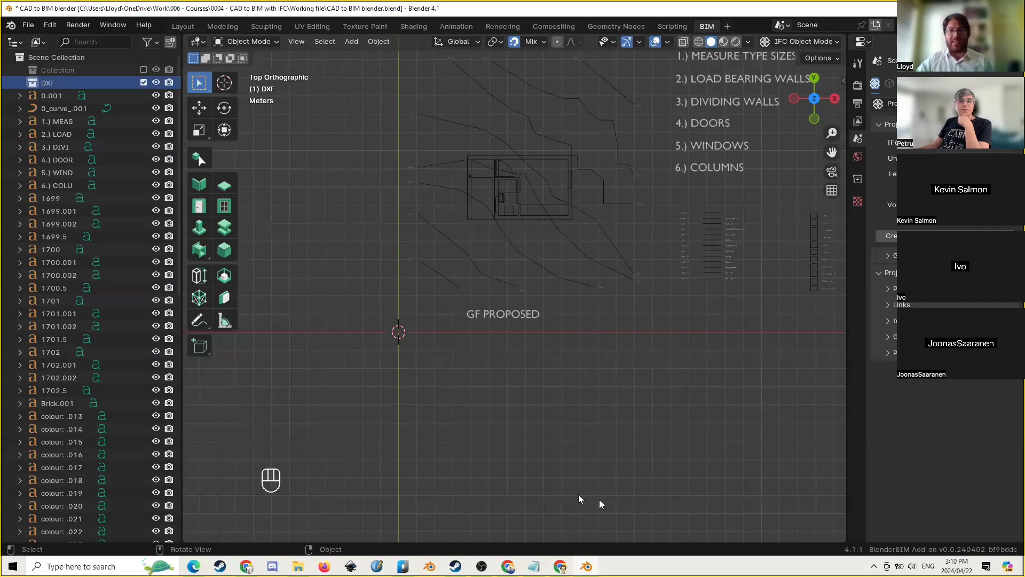
Compare the imported plan and its text notes with the original drawing in nanoCAD, and return to Blender
{"action": "scroll", "coordinate": [599, 500], "scroll_direction": "down", "scroll_amount": 1}
{"action": "middle_click_drag", "start_coordinate": [604, 259], "coordinate": [525, 346], "text": "shift"}
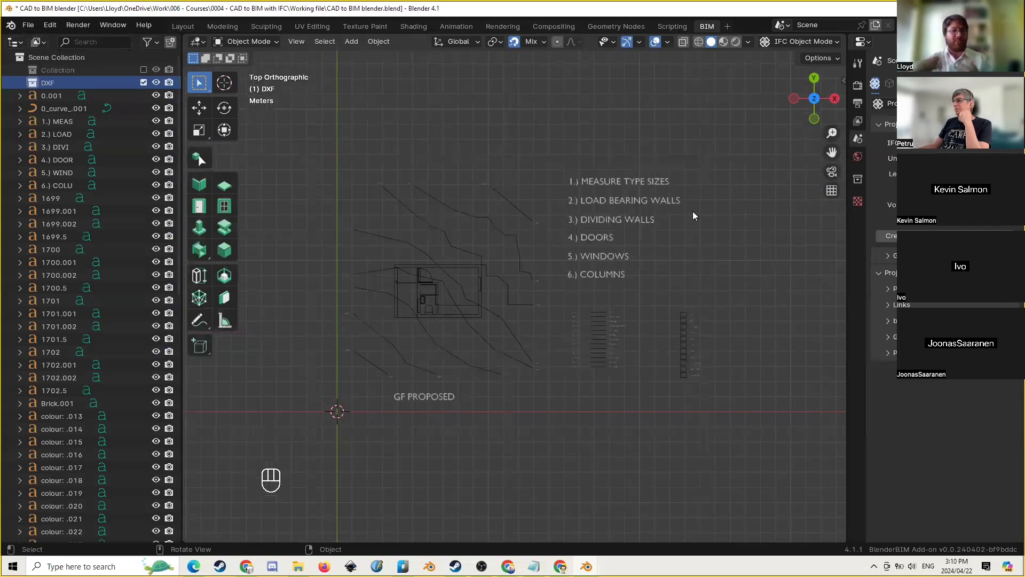
{"action": "left_click", "coordinate": [404, 567]}
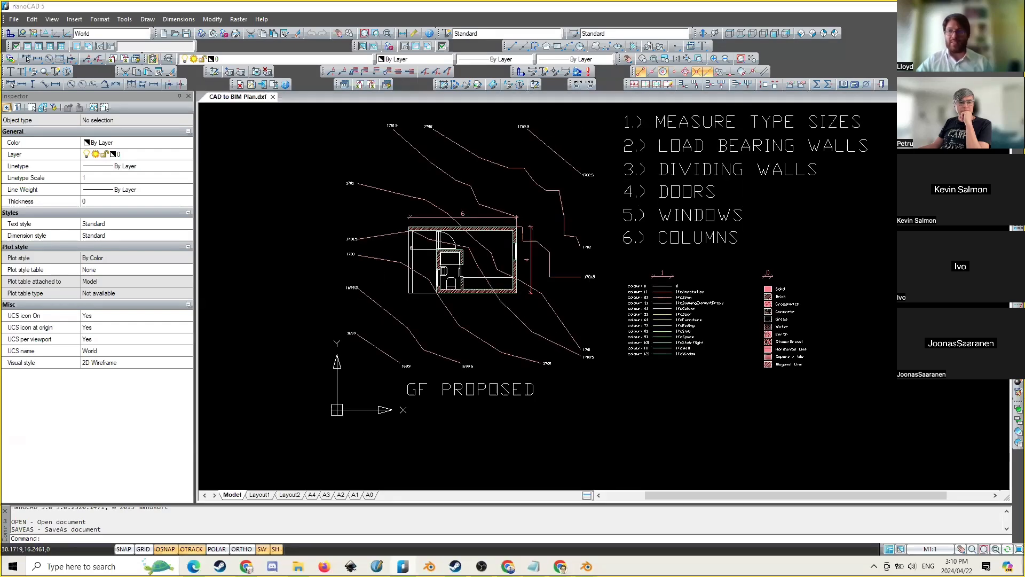
{"action": "key", "text": "alt+Tab"}
{"action": "scroll", "coordinate": [412, 264], "scroll_direction": "up", "scroll_amount": 7}
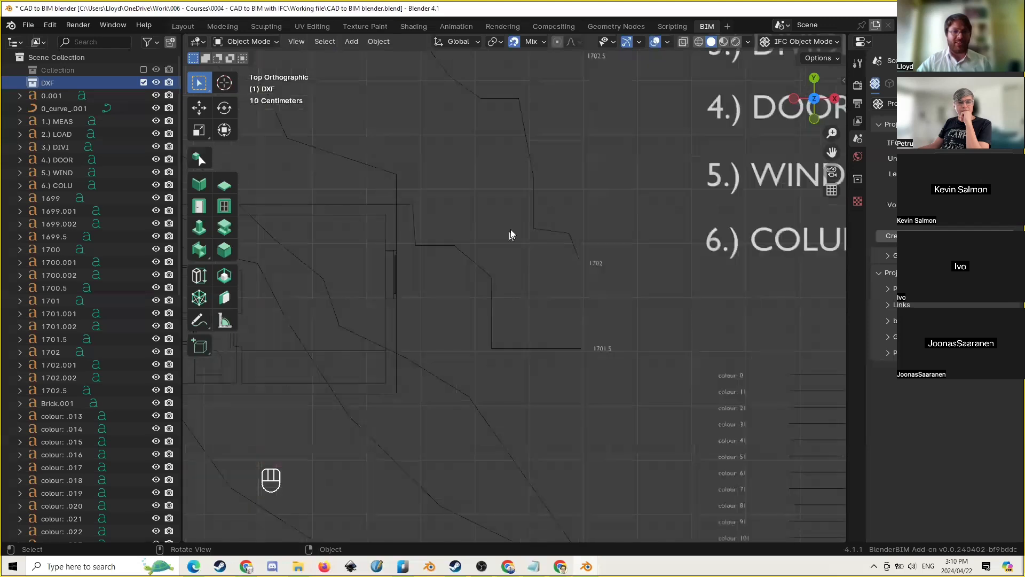
{"action": "scroll", "coordinate": [562, 226], "scroll_direction": "down", "scroll_amount": 5}
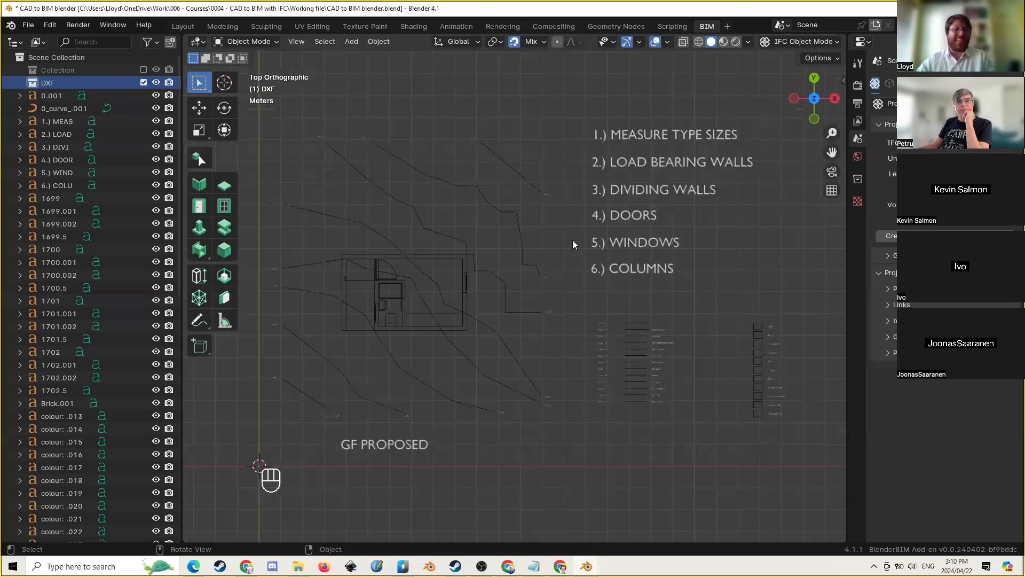
{"action": "left_click_drag", "start_coordinate": [598, 97], "coordinate": [726, 195]}
{"action": "left_click", "coordinate": [619, 105]}
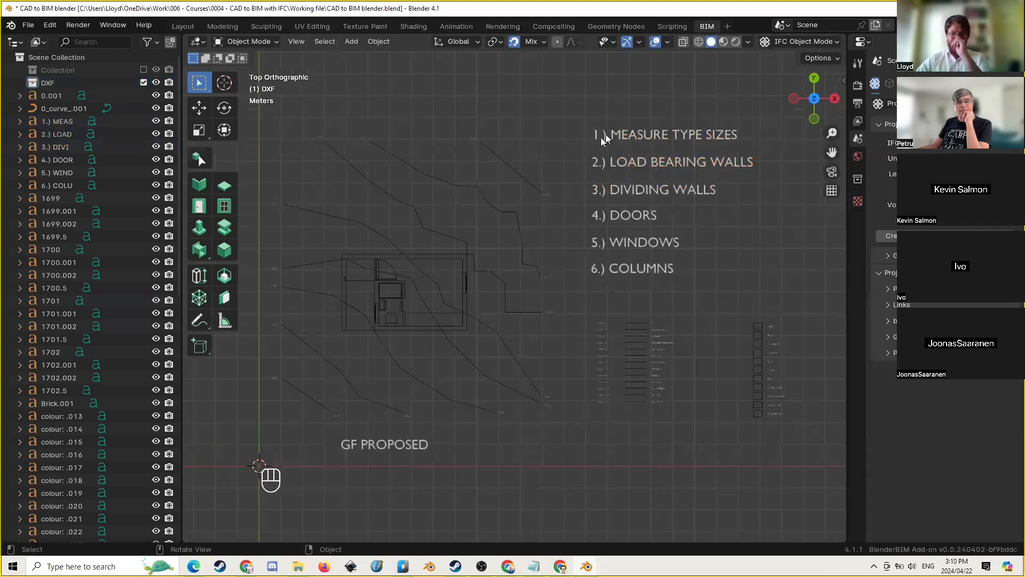
{"action": "scroll", "coordinate": [568, 190], "scroll_direction": "down", "scroll_amount": 1}
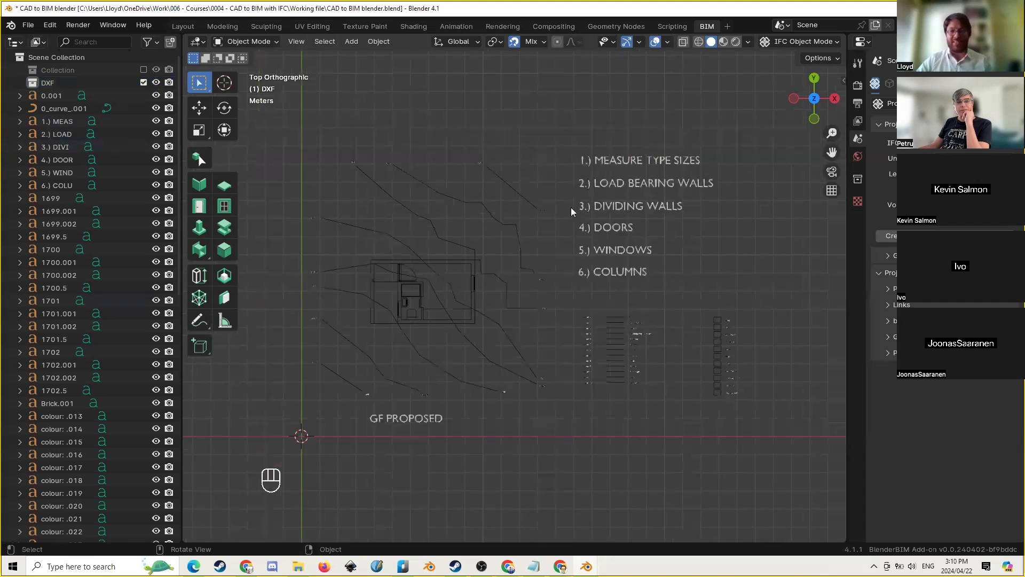
{"action": "middle_click_drag", "start_coordinate": [583, 344], "coordinate": [603, 332], "text": "shift"}
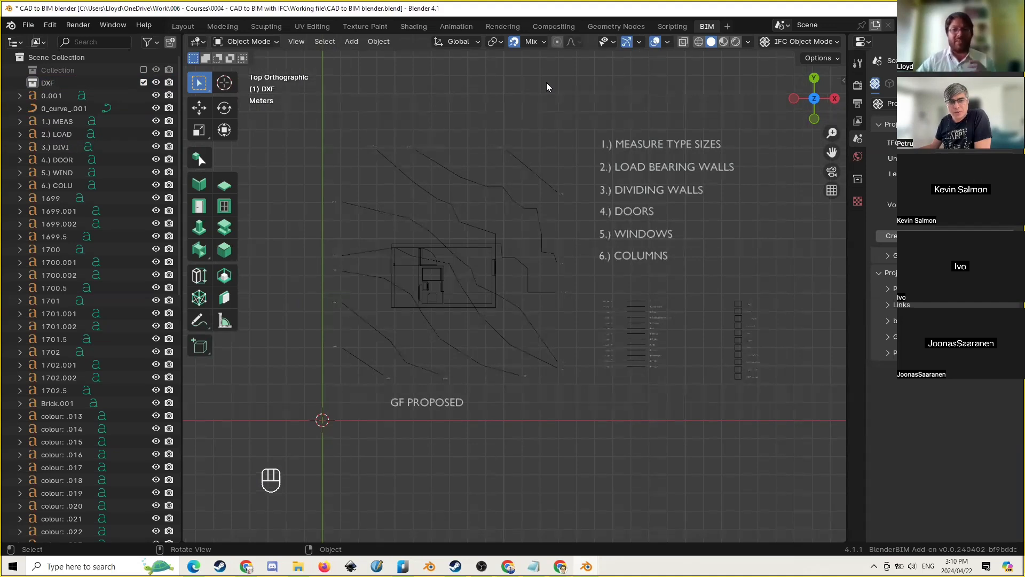
Review the snapping targets and the option for saving the current file as the default startup file
{"action": "left_click", "coordinate": [542, 42]}
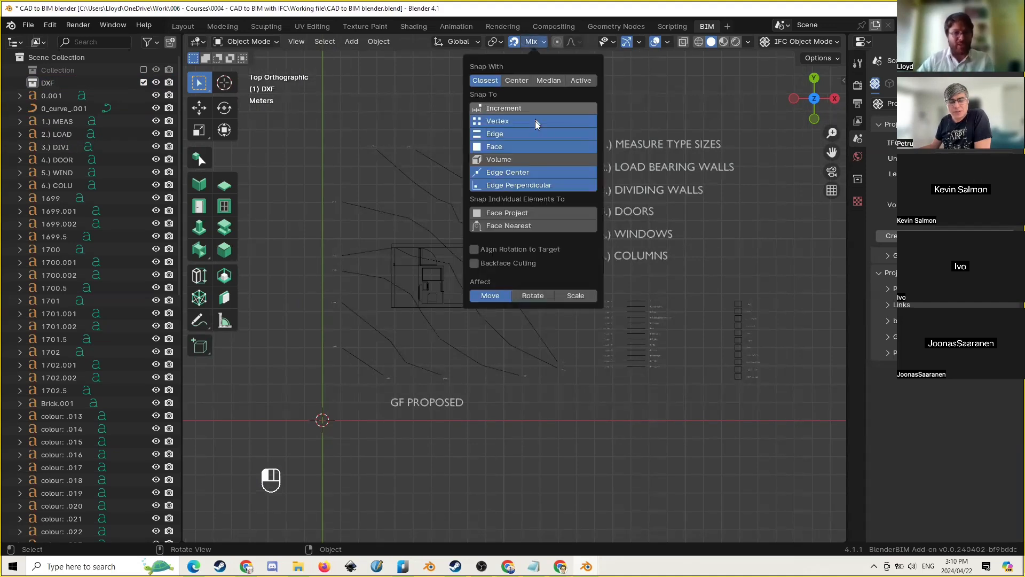
{"action": "left_click", "coordinate": [27, 25]}
{"action": "mouse_move", "coordinate": [108, 342]}
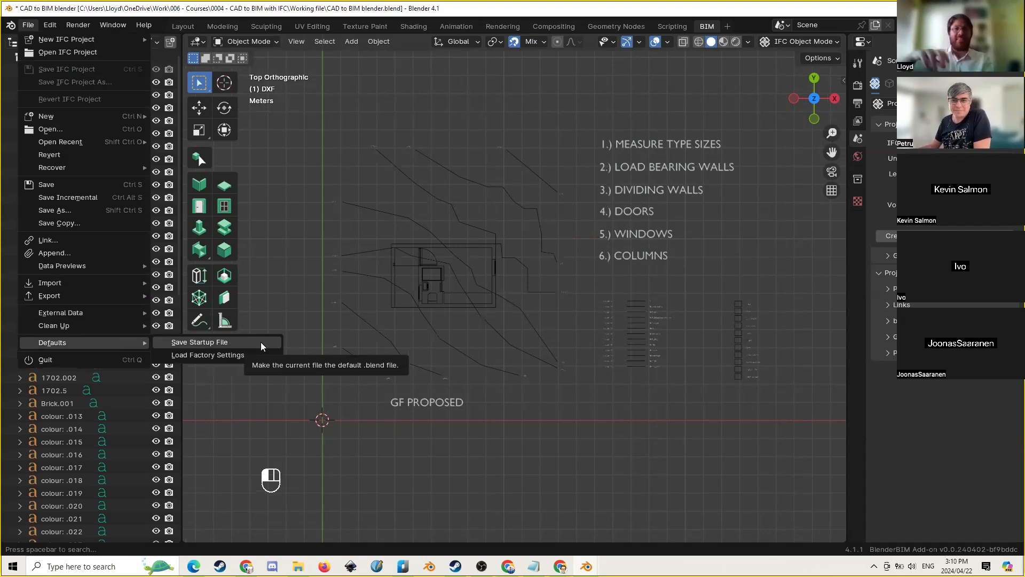
{"action": "left_click", "coordinate": [749, 42]}
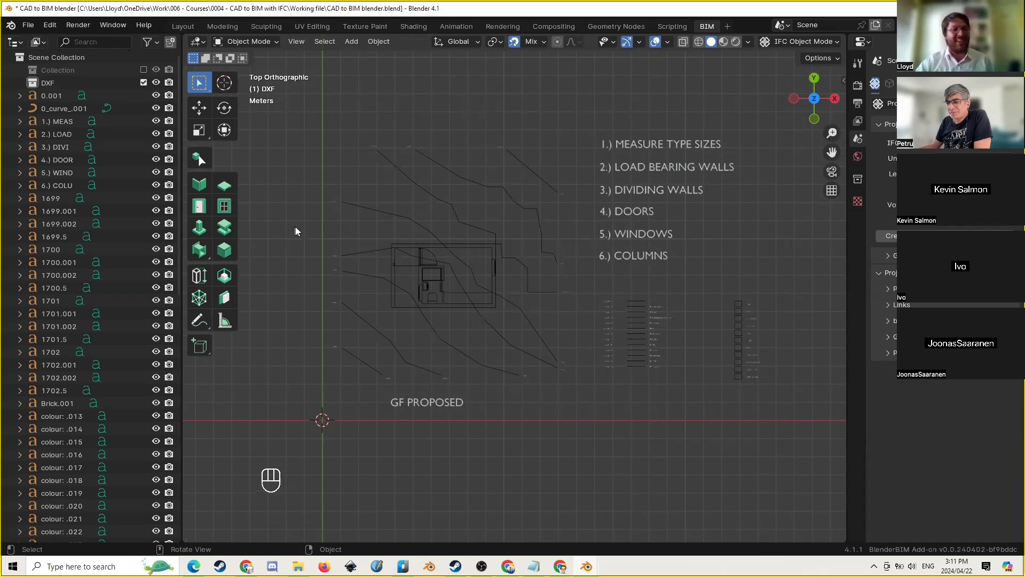
{"action": "left_click", "coordinate": [538, 102]}
{"action": "scroll", "coordinate": [562, 245], "scroll_direction": "down", "scroll_amount": 2}
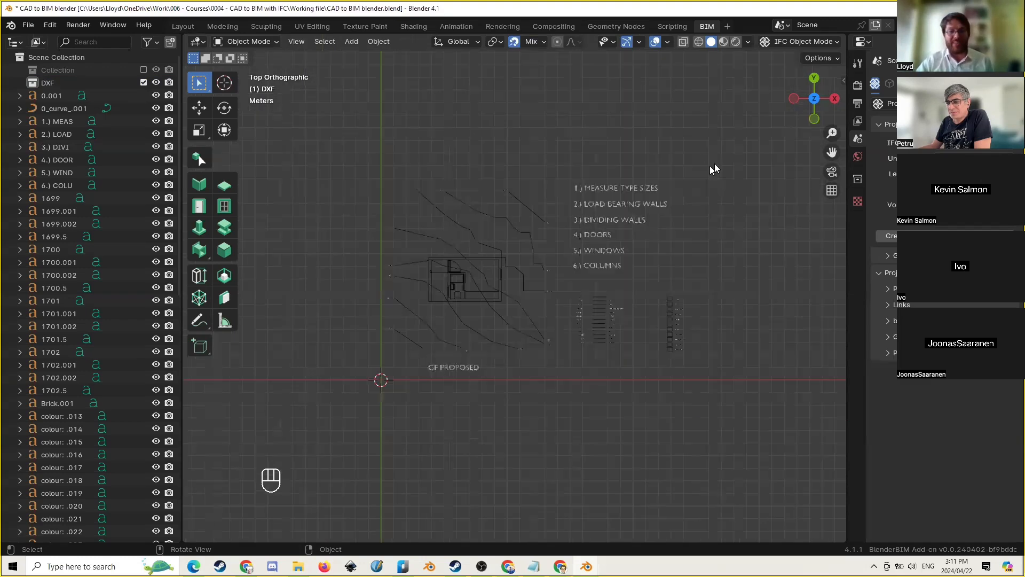
{"action": "left_click_drag", "start_coordinate": [751, 131], "coordinate": [353, 435]}
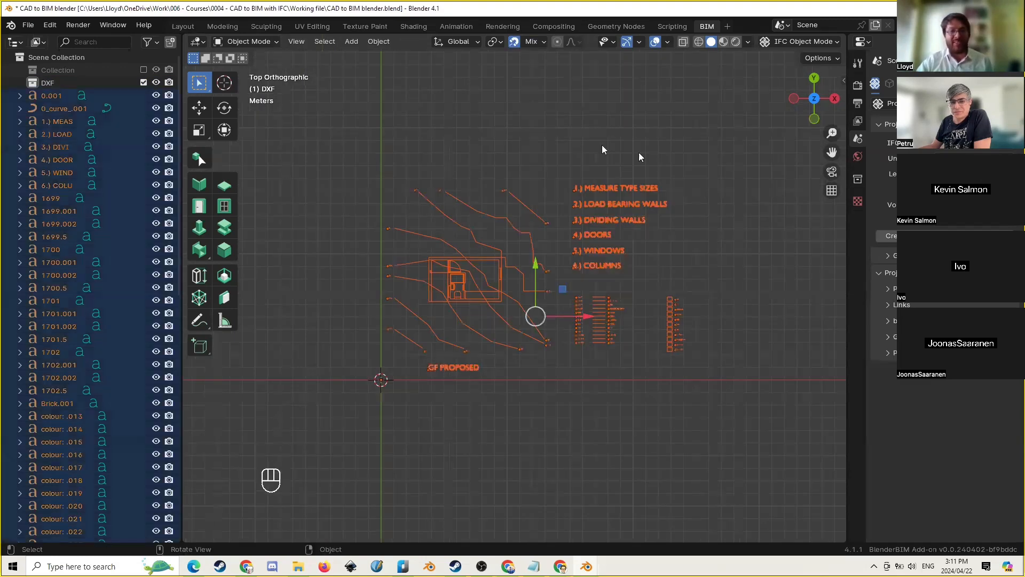
{"action": "scroll", "coordinate": [563, 277], "scroll_direction": "up", "scroll_amount": 2}
{"action": "left_click", "coordinate": [562, 277]}
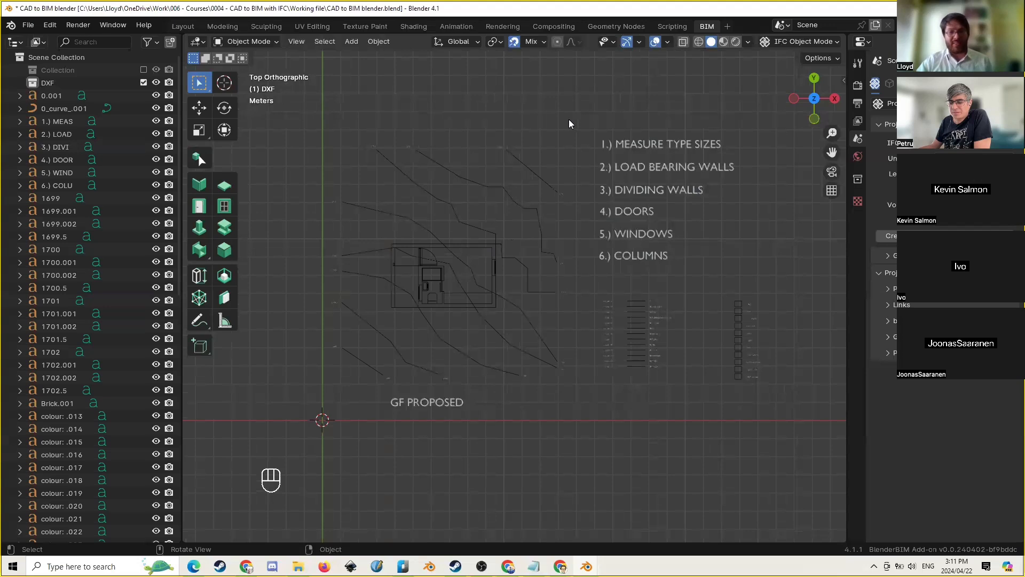
{"action": "key", "text": "a"}
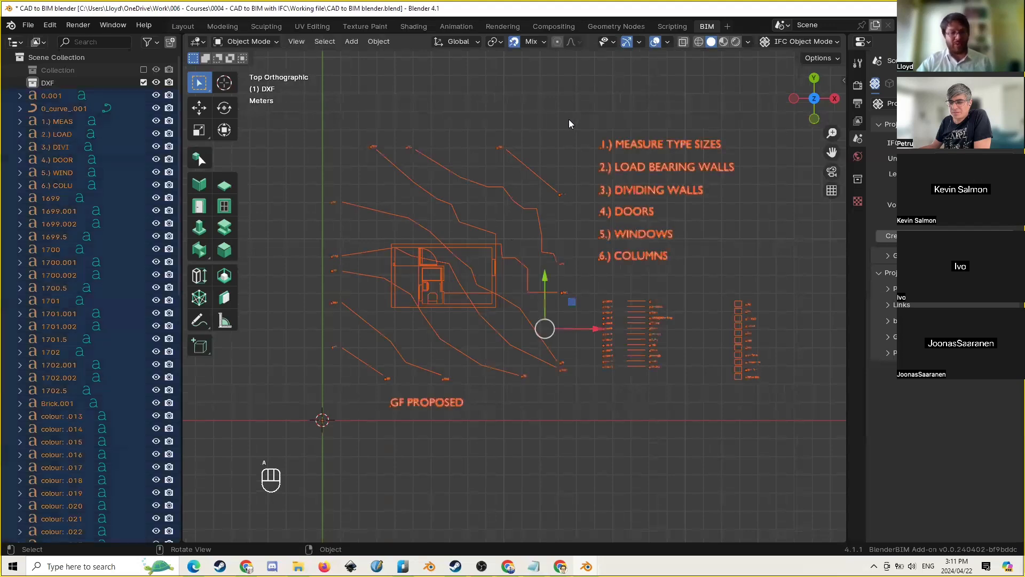
{"action": "left_click_drag", "start_coordinate": [240, 444], "coordinate": [311, 497]}
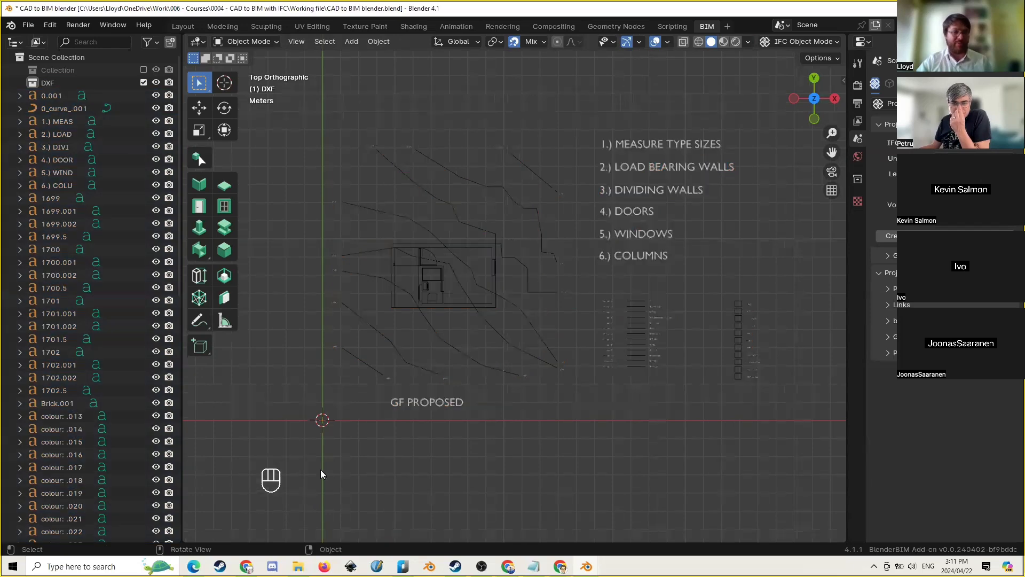
Move all imported objects into the DXF collection, collapse it, and toggle its exclusion from the view layer off and on to check it
{"action": "key", "text": "a"}
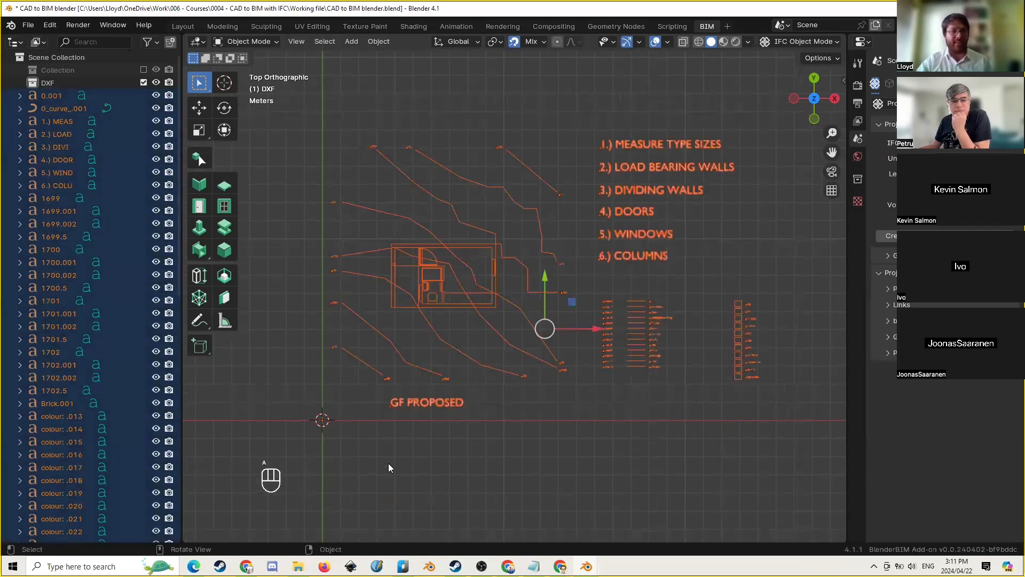
{"action": "scroll", "coordinate": [389, 467], "scroll_direction": "down", "scroll_amount": 2}
{"action": "left_click", "coordinate": [59, 83]}
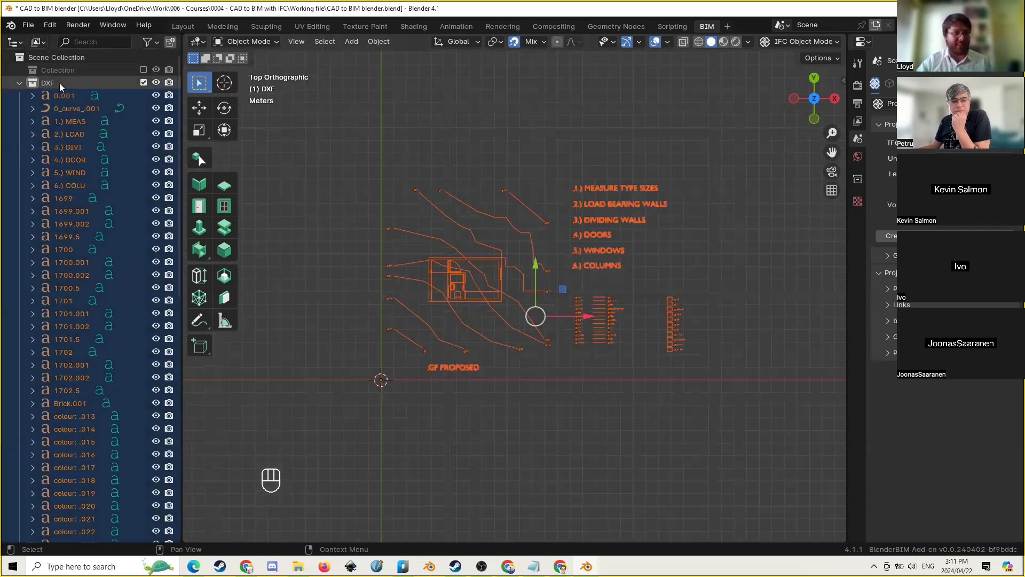
{"action": "left_click", "coordinate": [20, 84]}
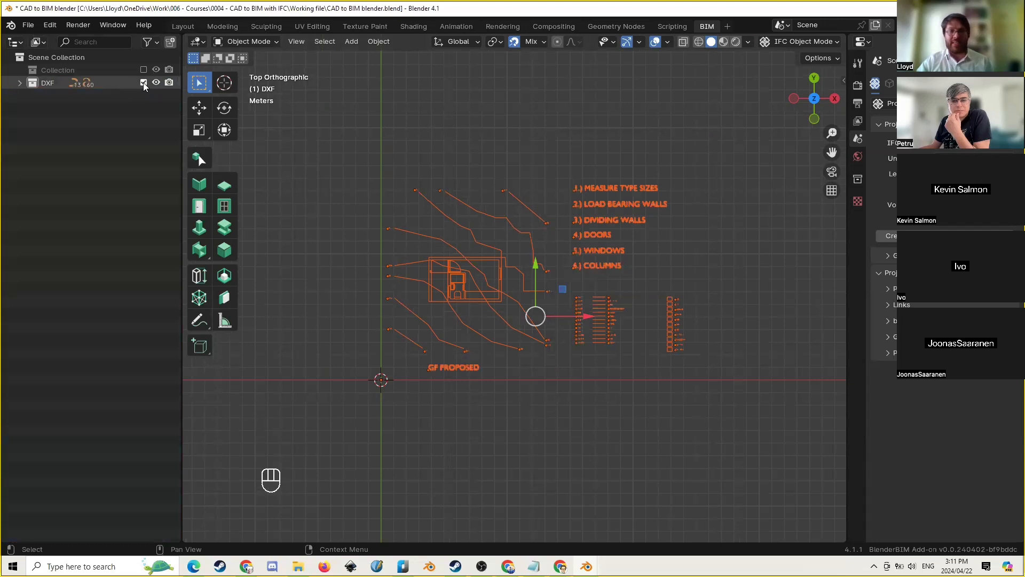
{"action": "left_click", "coordinate": [143, 83]}
{"action": "left_click", "coordinate": [143, 82]}
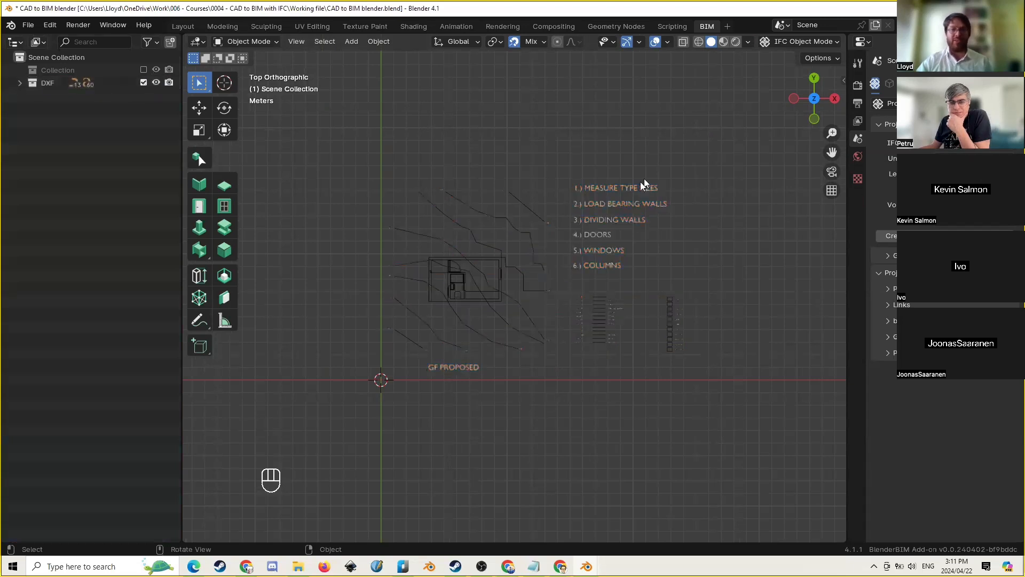
Add a mesh plane at the world origin in the top view
{"action": "mouse_move", "coordinate": [472, 306]}
{"action": "middle_mouse_down", "text": "shift"}
{"action": "mouse_move", "coordinate": [505, 284]}
{"action": "mouse_move", "coordinate": [532, 201]}
{"action": "mouse_move", "coordinate": [539, 237]}
{"action": "mouse_move", "coordinate": [454, 268]}
{"action": "middle_mouse_up", "text": "shift"}
{"action": "key", "text": "KP_7"}
{"action": "scroll", "coordinate": [453, 268], "scroll_direction": "up", "scroll_amount": 4}
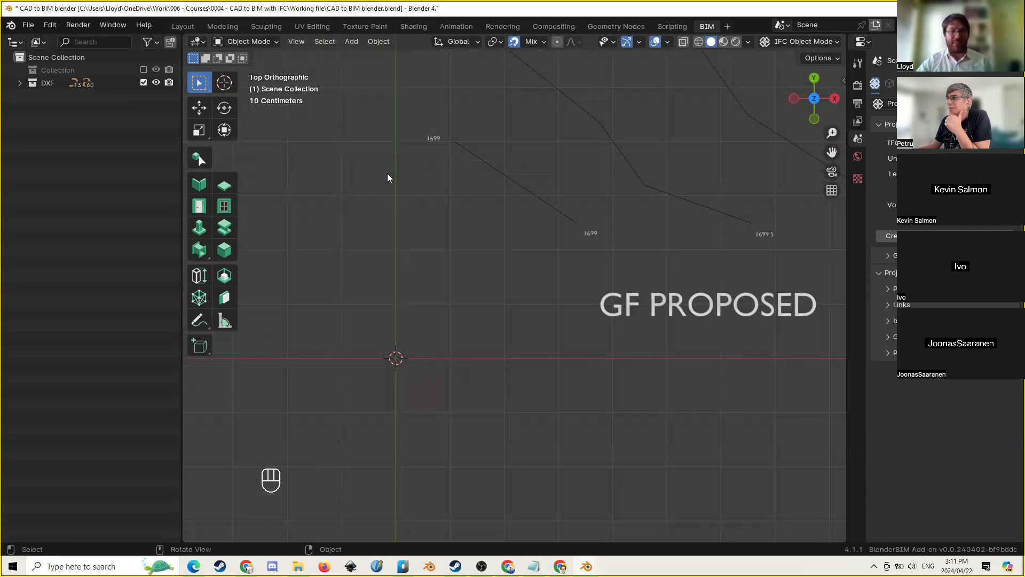
{"action": "key", "text": "shift+a"}
{"action": "mouse_move", "coordinate": [386, 188]}
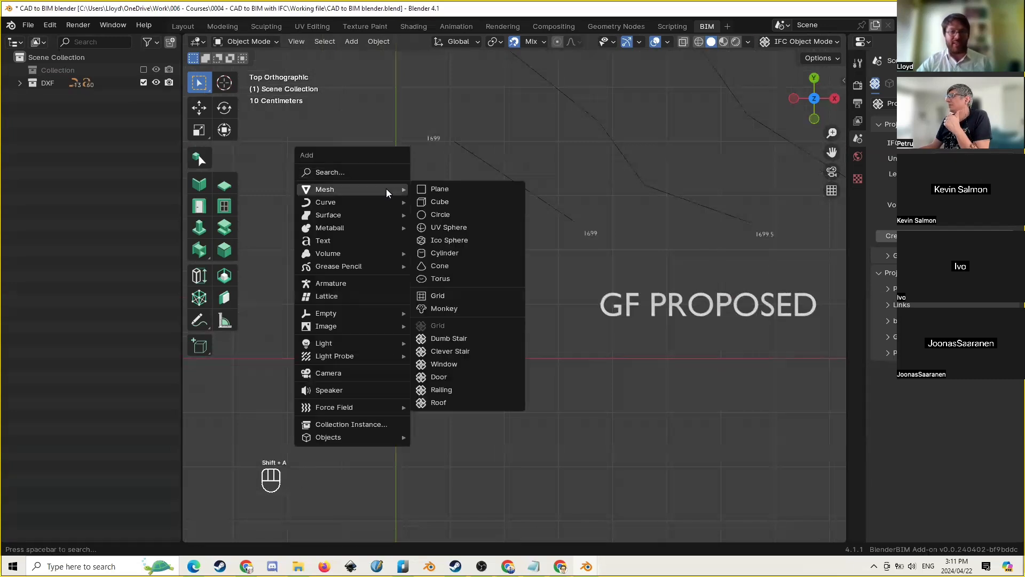
{"action": "left_click", "coordinate": [435, 188]}
{"action": "middle_click_drag", "start_coordinate": [469, 297], "coordinate": [456, 313], "text": "shift"}
Move the plane -1000 mm along the X axis and -1000 mm along the Y axis
{"action": "key", "text": "g"}
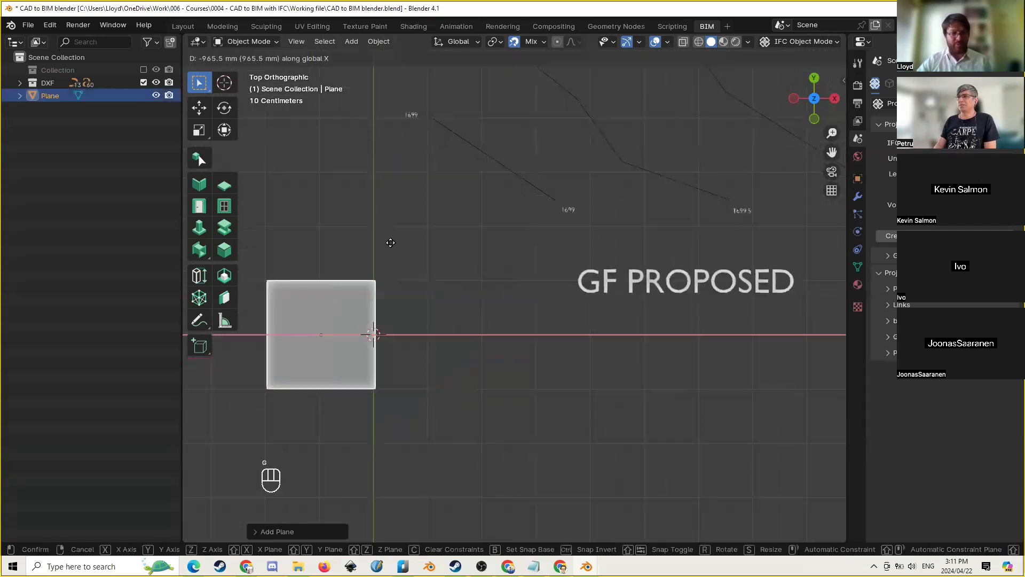
{"action": "type", "text": "-1000"}
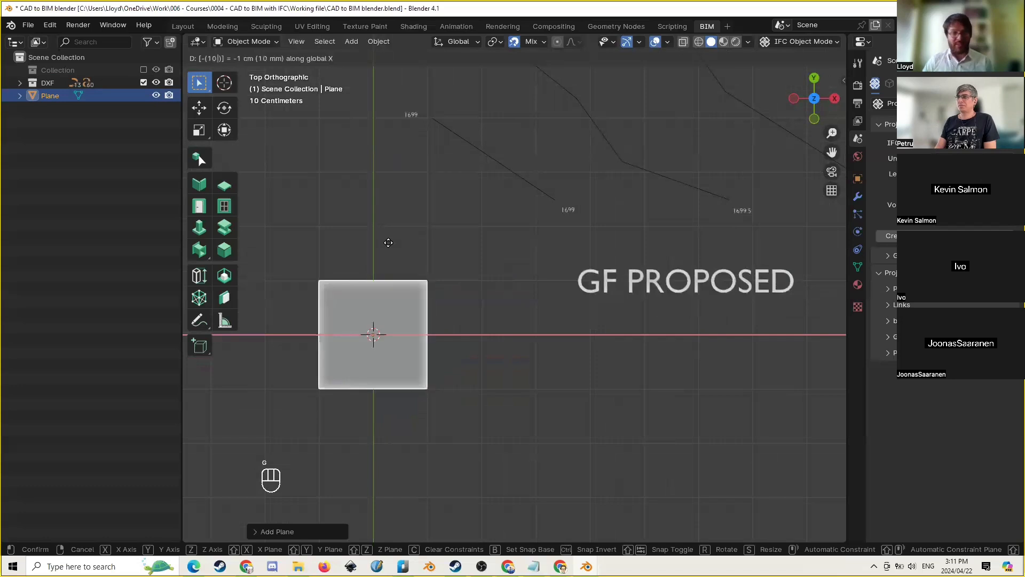
{"action": "key", "text": "Return"}
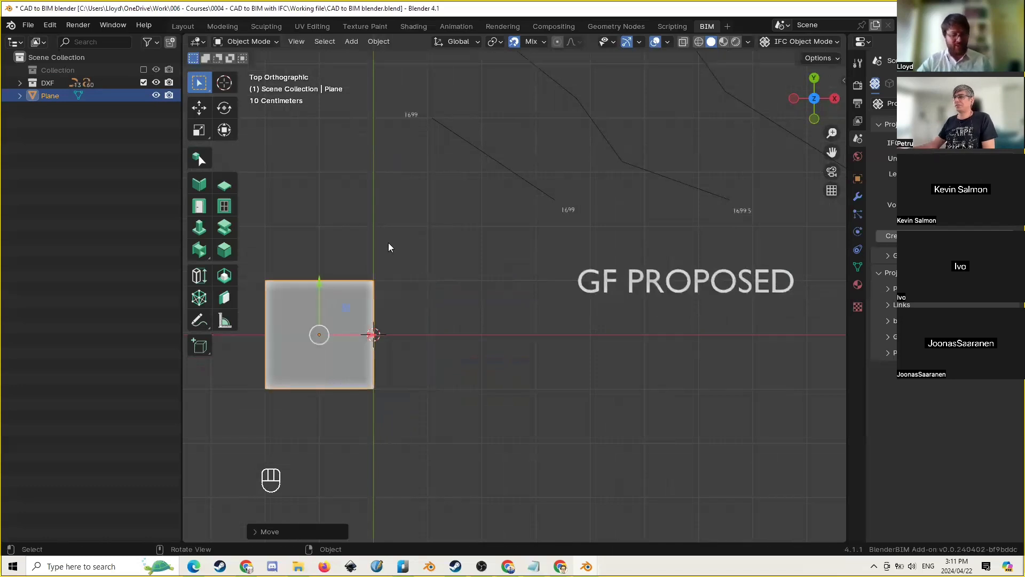
{"action": "type", "text": "gy"}
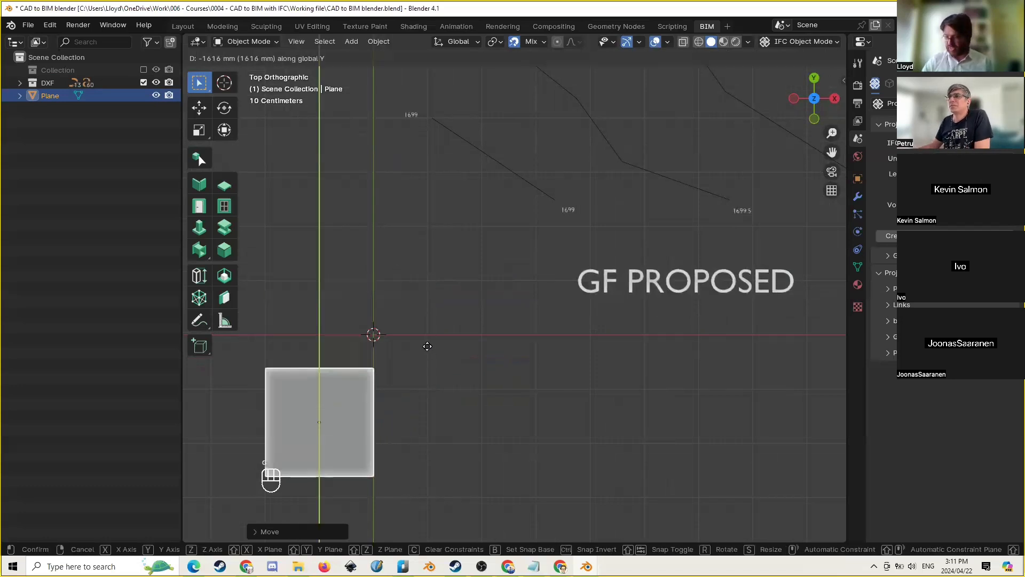
{"action": "type", "text": "-1000"}
{"action": "key", "text": "Return"}
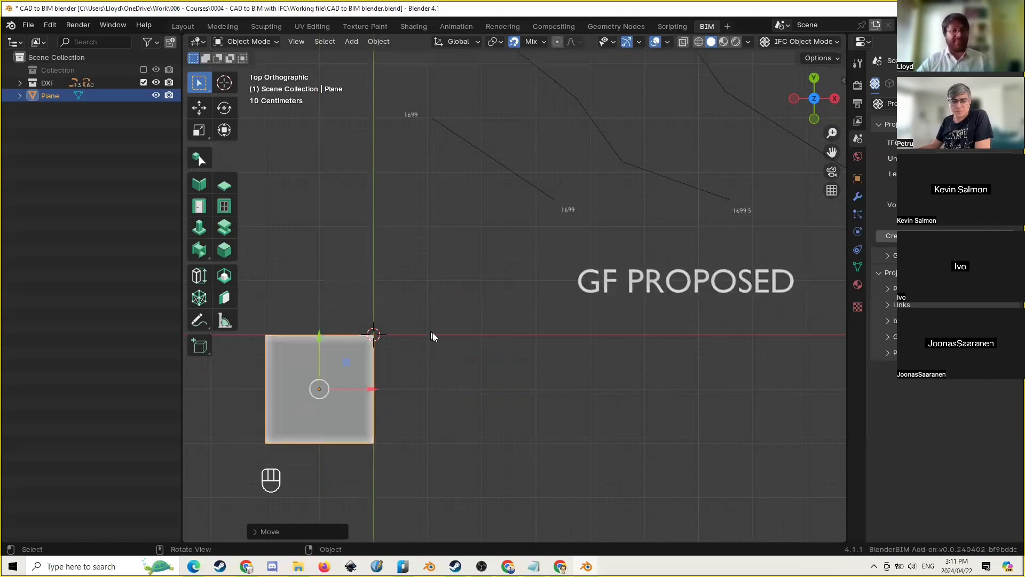
{"action": "scroll", "coordinate": [433, 335], "scroll_direction": "down", "scroll_amount": 7}
{"action": "scroll", "coordinate": [504, 344], "scroll_direction": "up", "scroll_amount": 1}
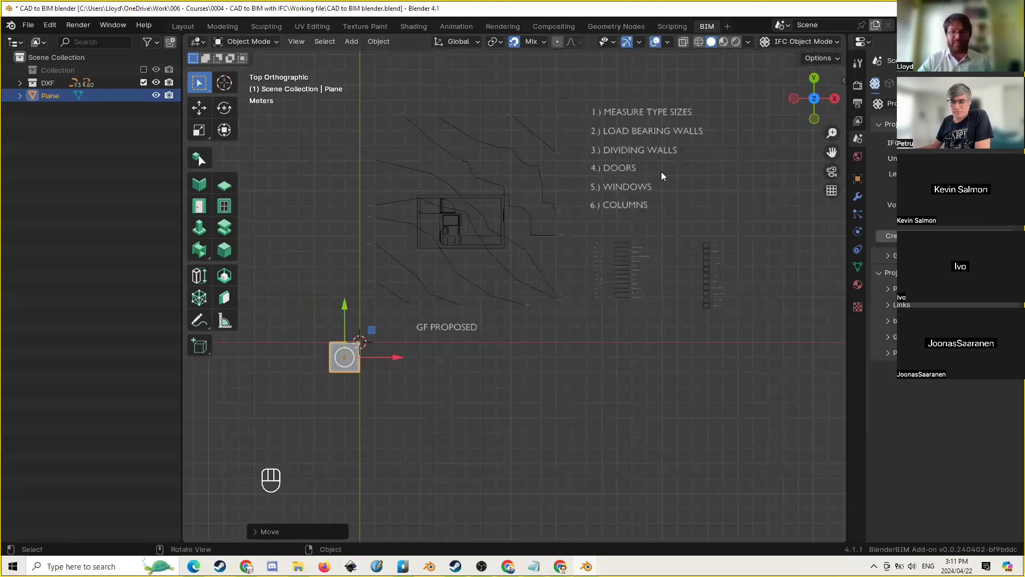
Select the whole imported drawing and move it, snapping the floor plan's lower-left outer wall corner onto the world origin
{"action": "left_click_drag", "start_coordinate": [757, 93], "coordinate": [368, 340]}
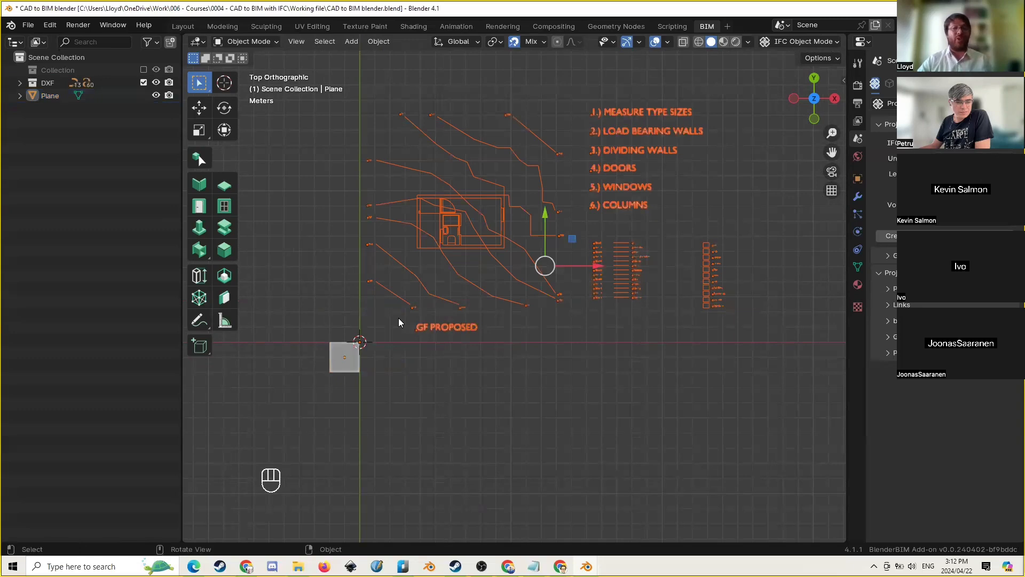
{"action": "scroll", "coordinate": [429, 261], "scroll_direction": "up", "scroll_amount": 2}
{"action": "mouse_move", "coordinate": [430, 261]}
{"action": "middle_mouse_down", "text": "shift"}
{"action": "mouse_move", "coordinate": [523, 251]}
{"action": "mouse_move", "coordinate": [498, 267]}
{"action": "mouse_move", "coordinate": [519, 256]}
{"action": "middle_mouse_up", "text": "shift"}
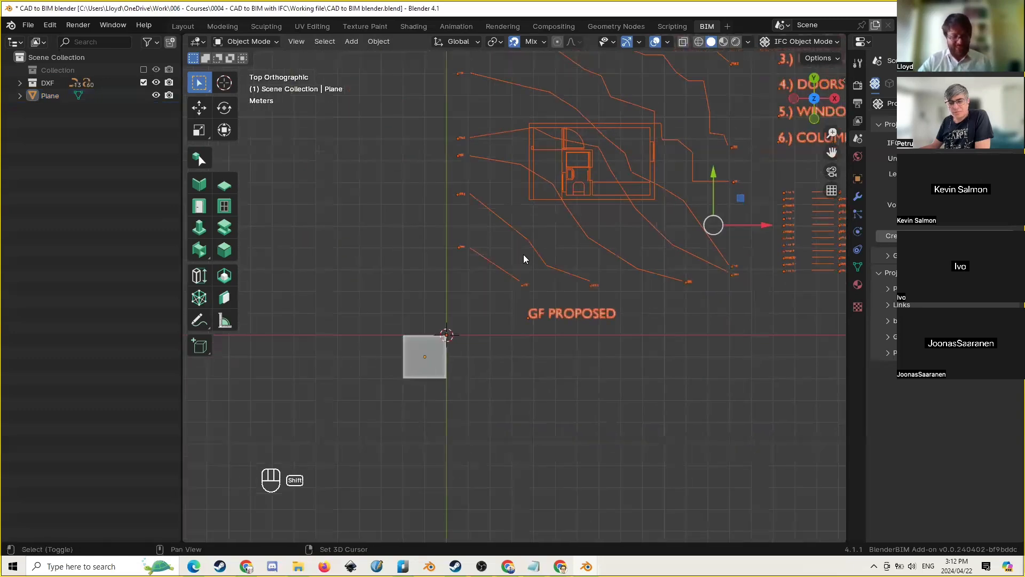
{"action": "scroll", "coordinate": [523, 254], "scroll_direction": "up", "scroll_amount": 1}
{"action": "scroll", "coordinate": [479, 208], "scroll_direction": "down", "scroll_amount": 4}
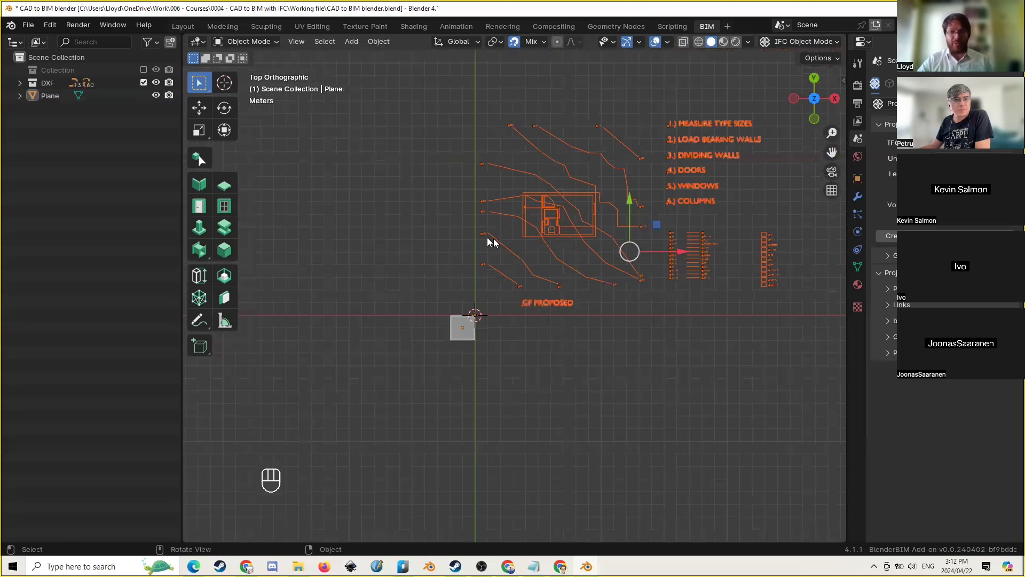
{"action": "scroll", "coordinate": [529, 315], "scroll_direction": "up", "scroll_amount": 3}
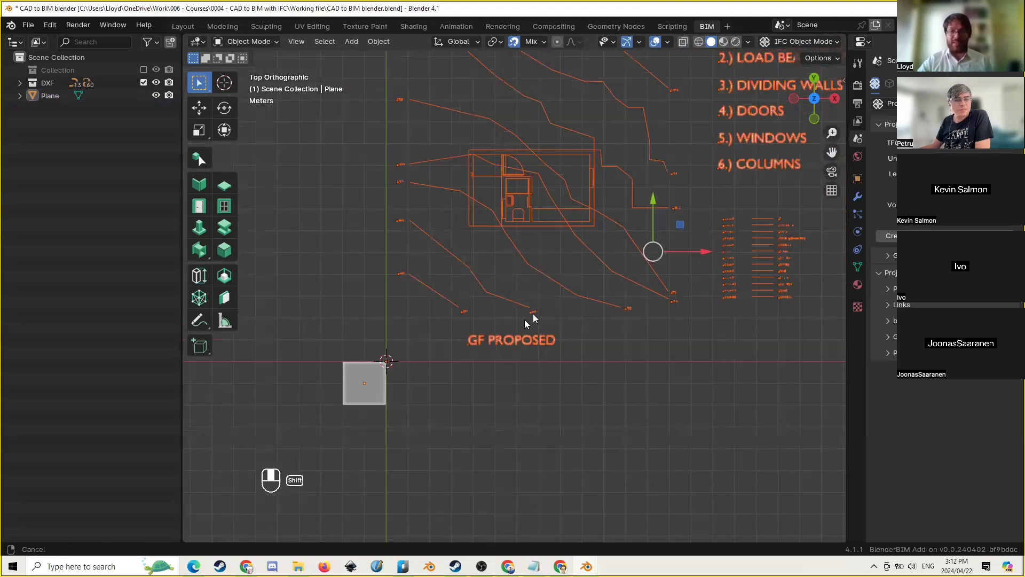
{"action": "scroll", "coordinate": [546, 268], "scroll_direction": "down", "scroll_amount": 2}
{"action": "middle_click_drag", "start_coordinate": [473, 257], "coordinate": [543, 199], "text": "shift"}
{"action": "scroll", "coordinate": [510, 151], "scroll_direction": "up", "scroll_amount": 3}
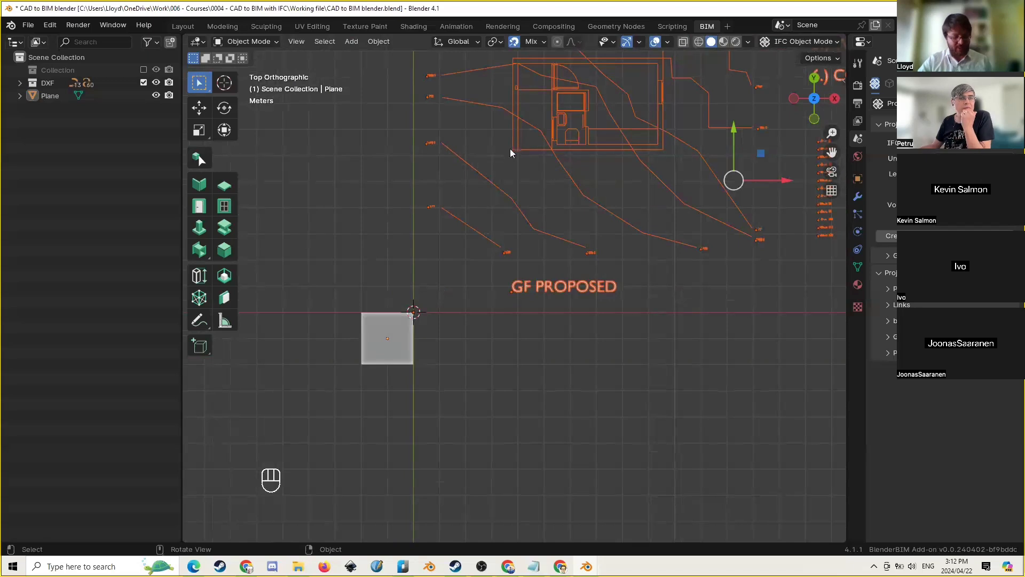
{"action": "key", "text": "g"}
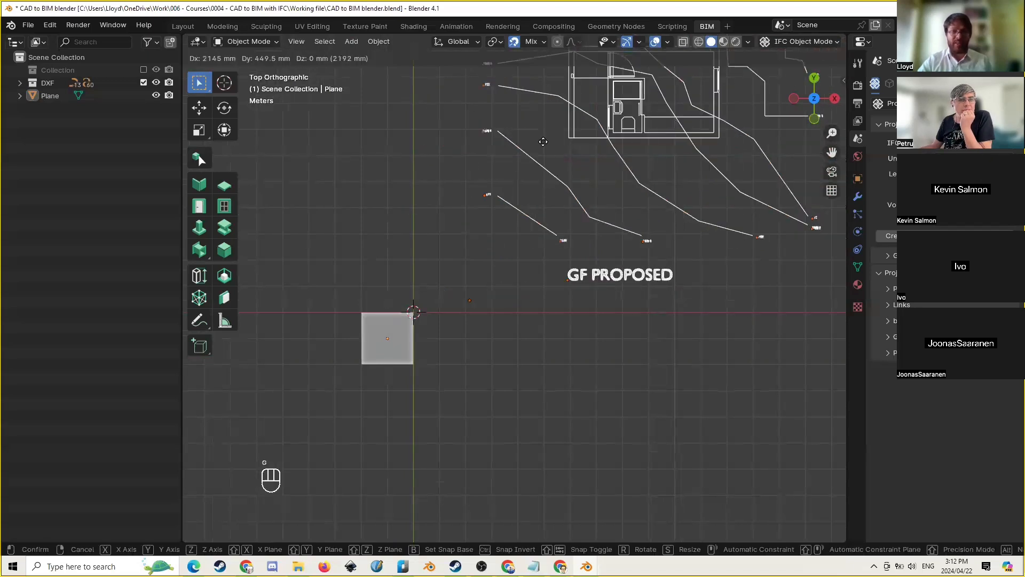
{"action": "key", "text": "b"}
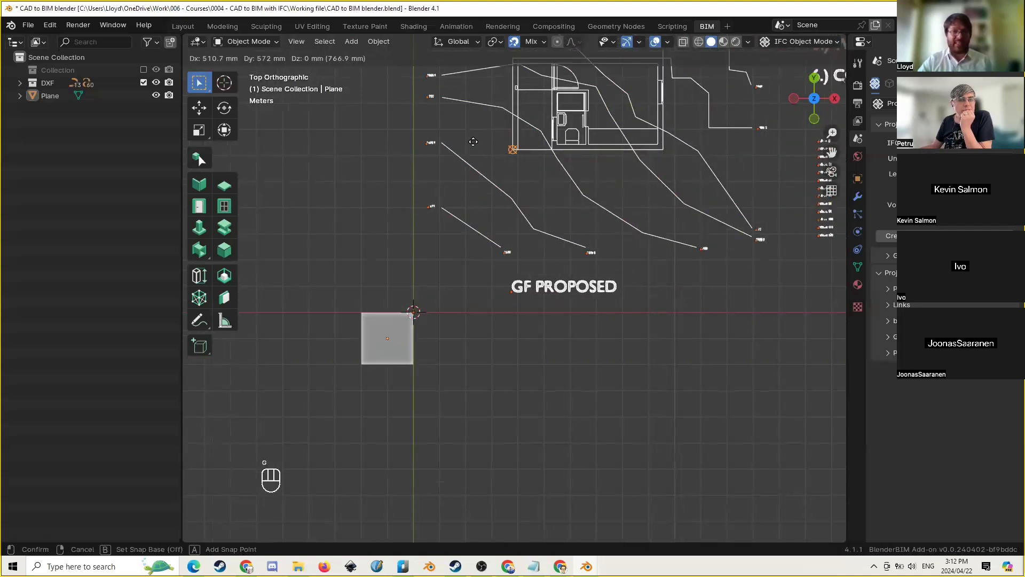
{"action": "left_click", "coordinate": [503, 151]}
{"action": "left_click", "coordinate": [414, 313]}
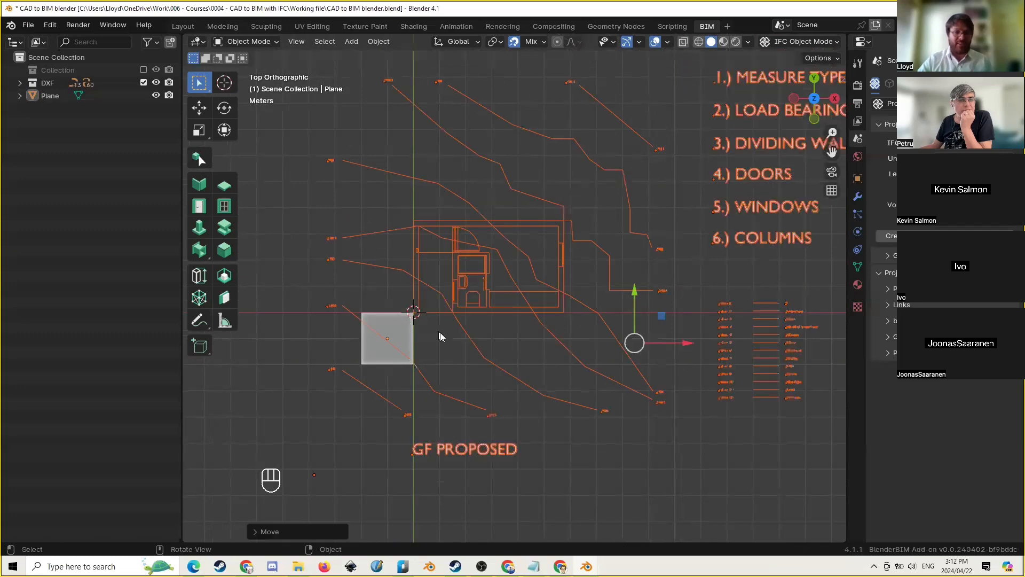
Check the floor plan's corner alignment at the origin and delete the helper plane
{"action": "mouse_move", "coordinate": [411, 358]}
{"action": "middle_mouse_down", "text": "shift"}
{"action": "mouse_move", "coordinate": [473, 278]}
{"action": "mouse_move", "coordinate": [496, 269]}
{"action": "middle_mouse_up", "text": "shift"}
{"action": "scroll", "coordinate": [534, 251], "scroll_direction": "up", "scroll_amount": 6}
{"action": "scroll", "coordinate": [546, 240], "scroll_direction": "down", "scroll_amount": 6}
{"action": "left_click", "coordinate": [458, 266]}
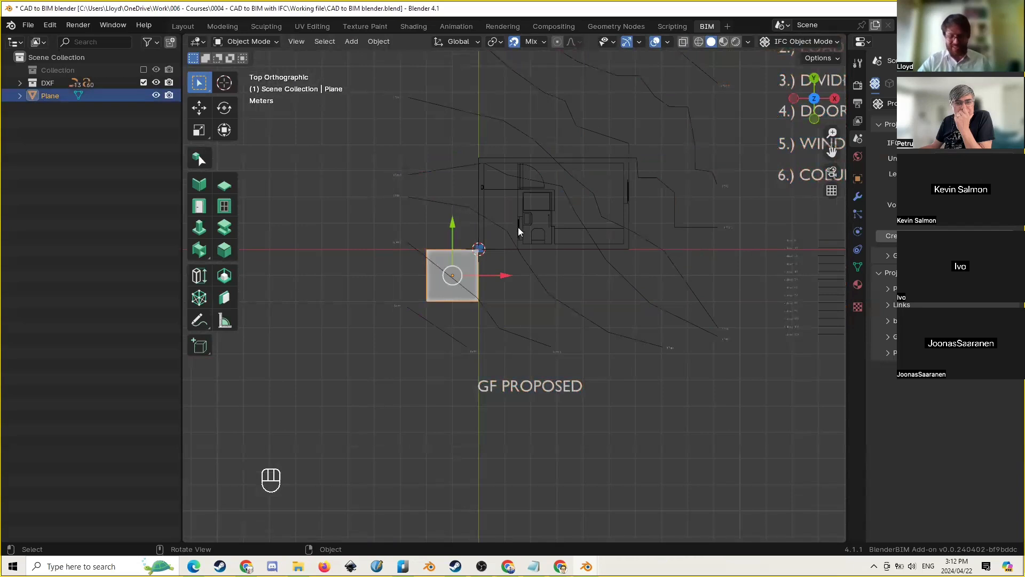
{"action": "key", "text": "Delete"}
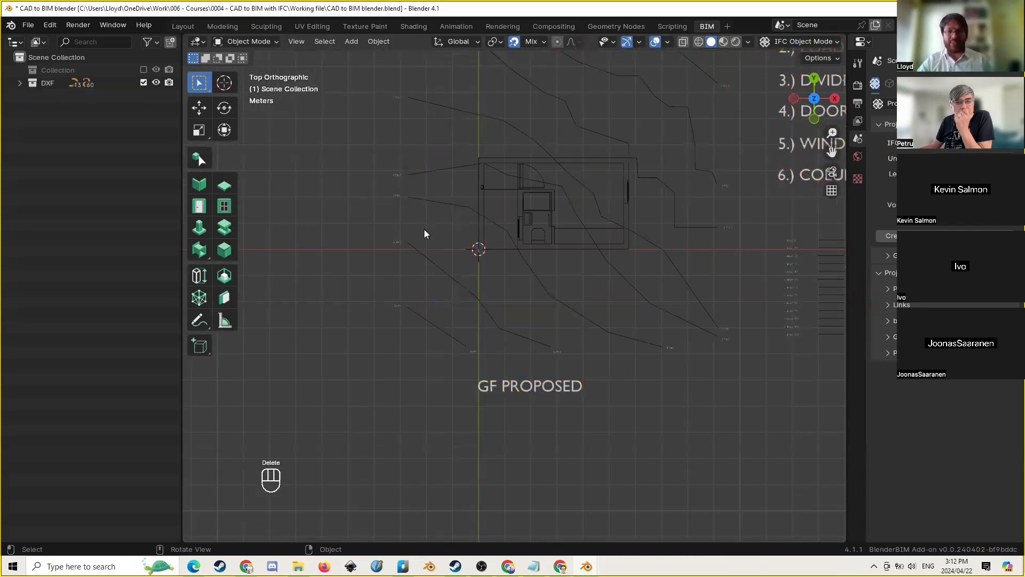
Frame the complete drawing in the top view and save the Blender file
{"action": "scroll", "coordinate": [424, 234], "scroll_direction": "down", "scroll_amount": 3}
{"action": "middle_click_drag", "start_coordinate": [487, 205], "coordinate": [500, 197], "text": "shift"}
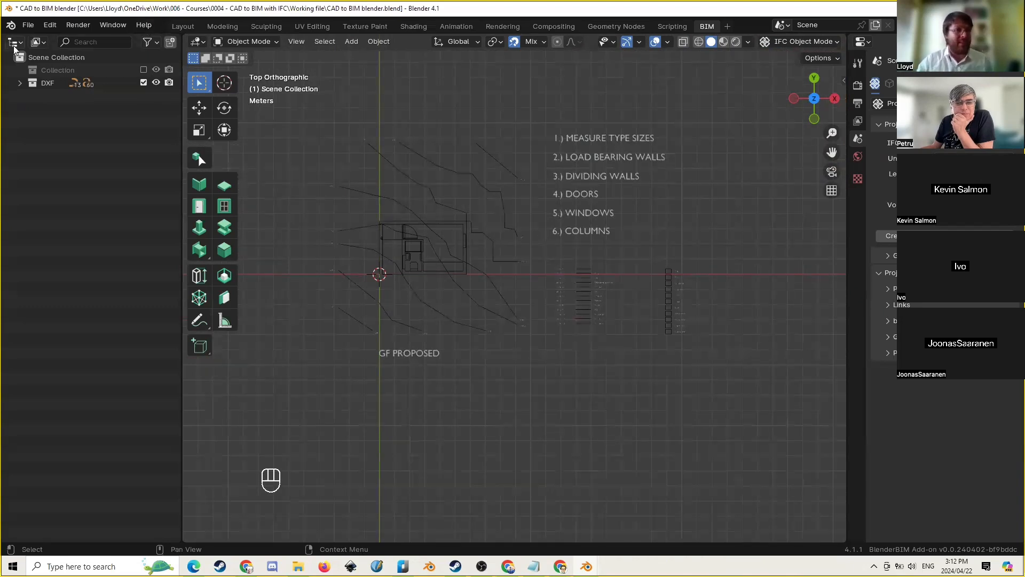
{"action": "left_click", "coordinate": [29, 26]}
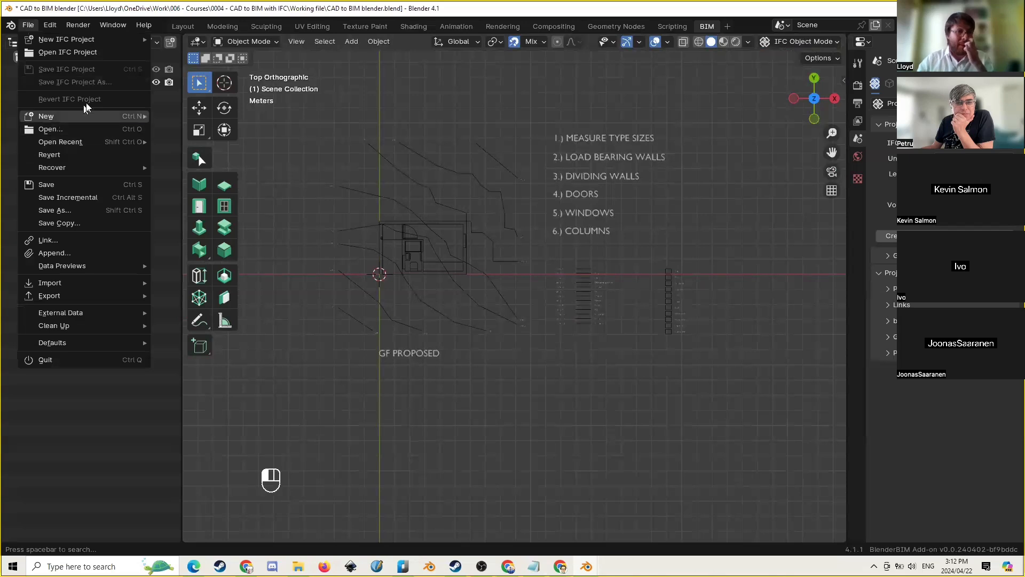
{"action": "left_click", "coordinate": [79, 184]}
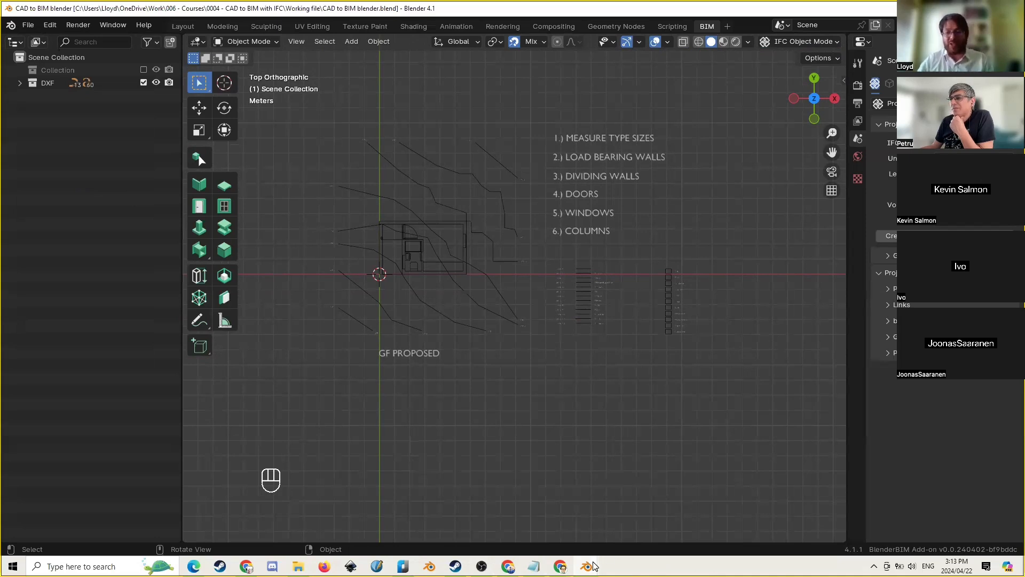
Switch to the unsaved Blender window with the default scene and widen its properties editor
{"action": "mouse_move", "coordinate": [587, 566]}
{"action": "left_click", "coordinate": [625, 533]}
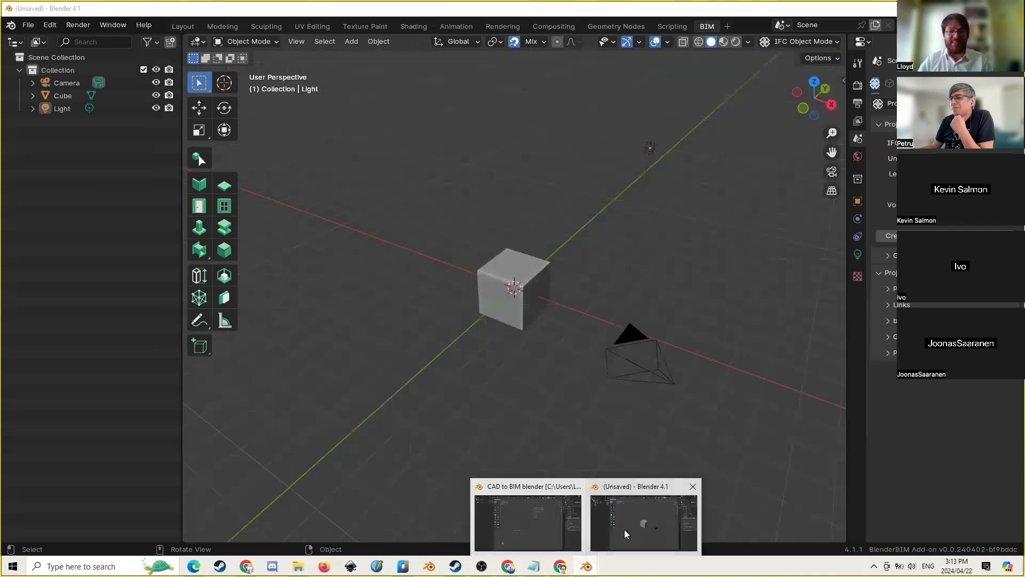
{"action": "scroll", "coordinate": [450, 295], "scroll_direction": "down", "scroll_amount": 2}
{"action": "middle_click_drag", "start_coordinate": [471, 337], "coordinate": [427, 89]}
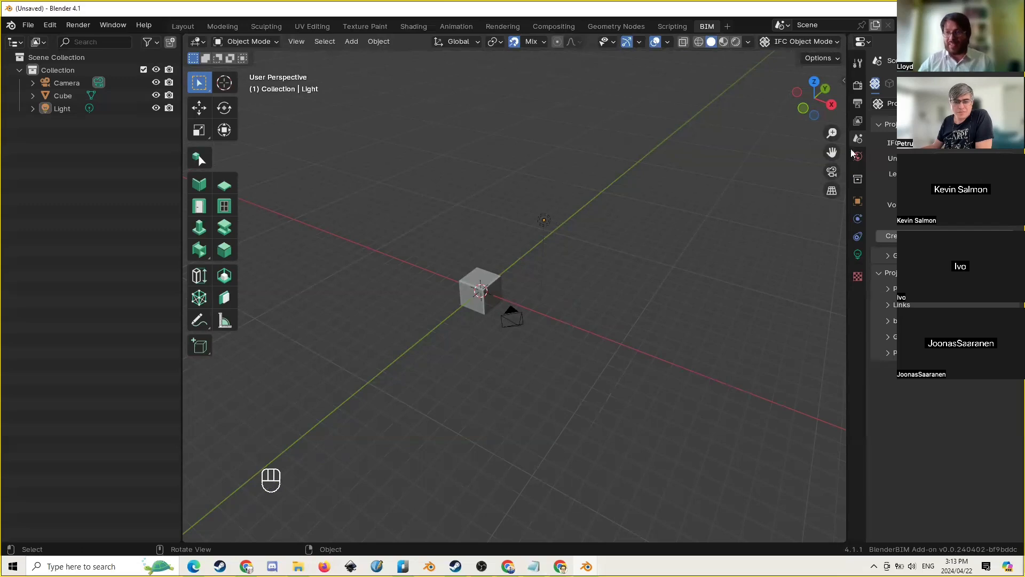
{"action": "left_click_drag", "start_coordinate": [849, 146], "coordinate": [812, 144]}
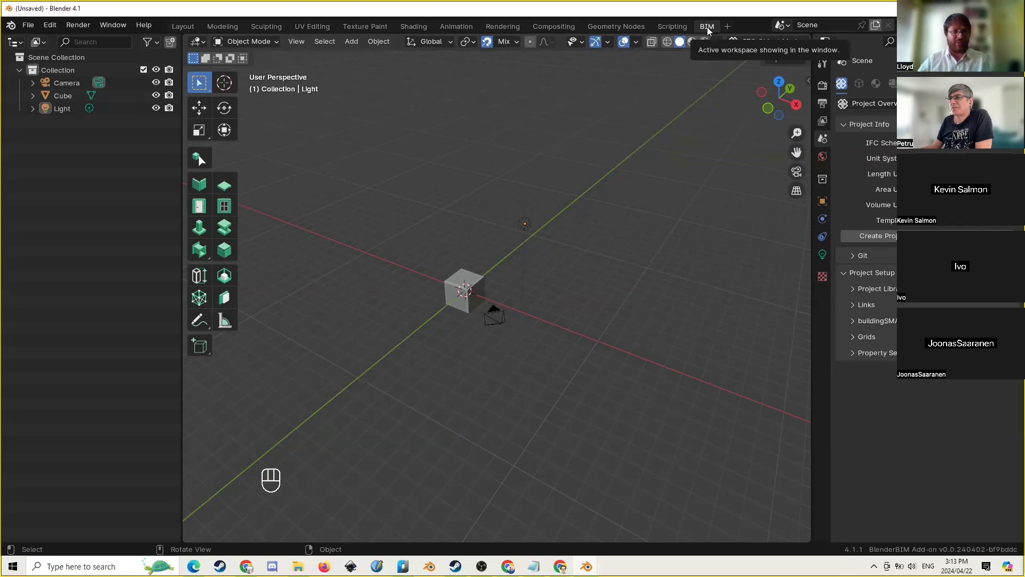
Search the add-ons in the preferences for "bim" to check that BlenderBIM is enabled, and close the preferences
{"action": "left_click", "coordinate": [49, 25]}
{"action": "left_click", "coordinate": [81, 189]}
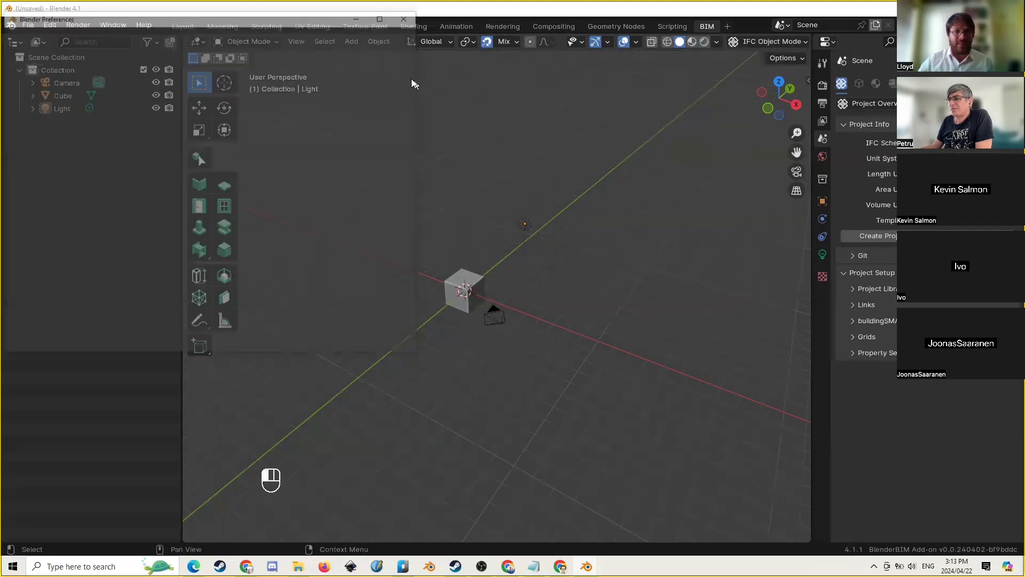
{"action": "type", "text": "bim"}
{"action": "key", "text": "Return"}
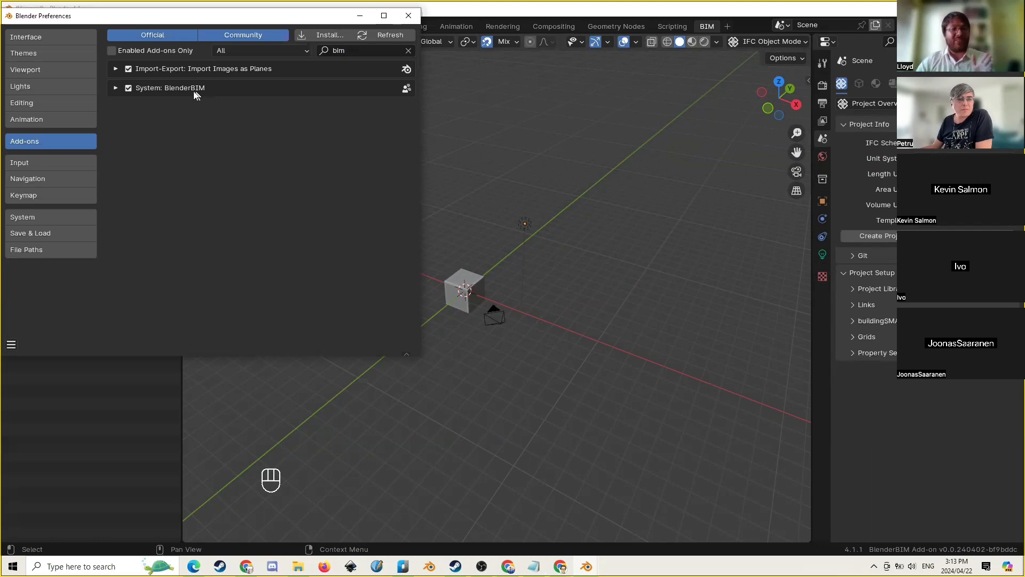
{"action": "left_click", "coordinate": [410, 16]}
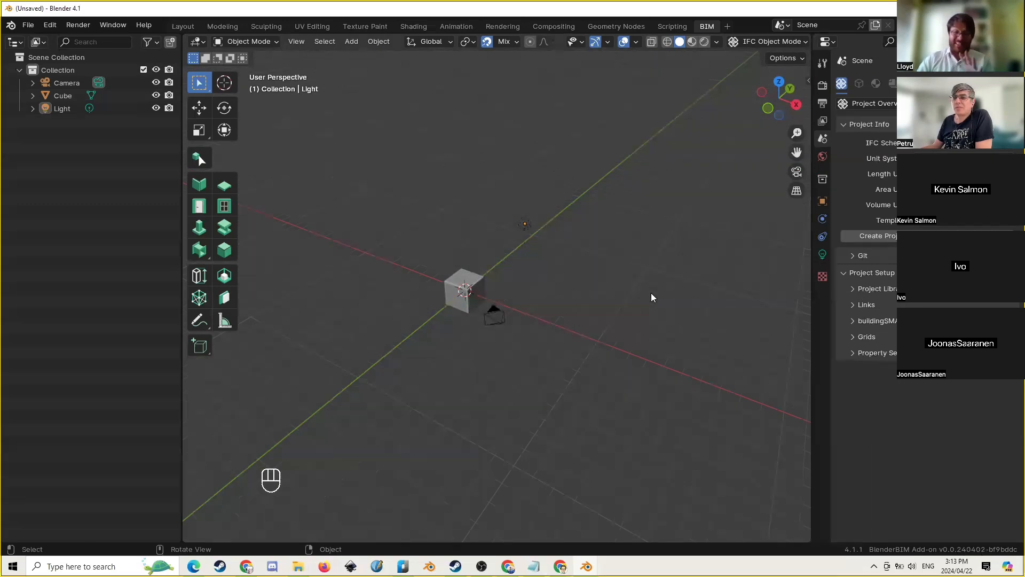
{"action": "middle_click_drag", "start_coordinate": [583, 282], "coordinate": [582, 283]}
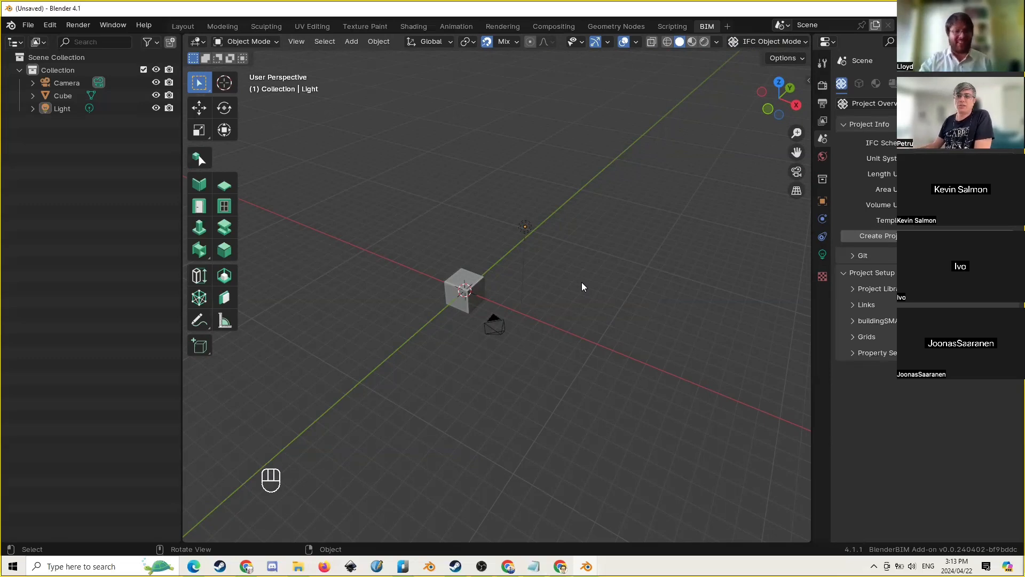
{"action": "middle_click_drag", "start_coordinate": [547, 312], "coordinate": [608, 291]}
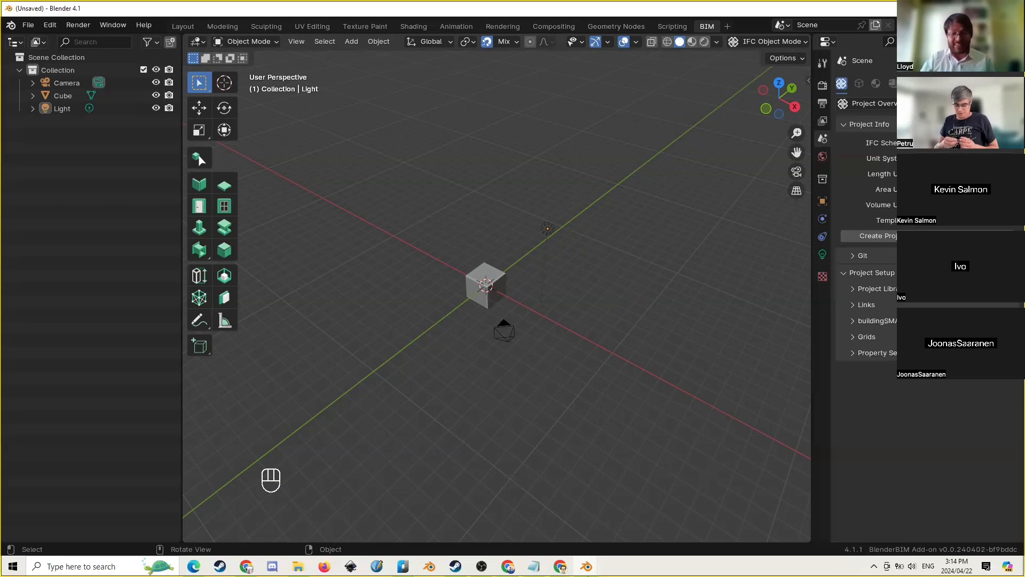
Return to the CAD to BIM blender window and select various drawing curves and text to examine how the imported layers are grouped
{"action": "mouse_move", "coordinate": [589, 570]}
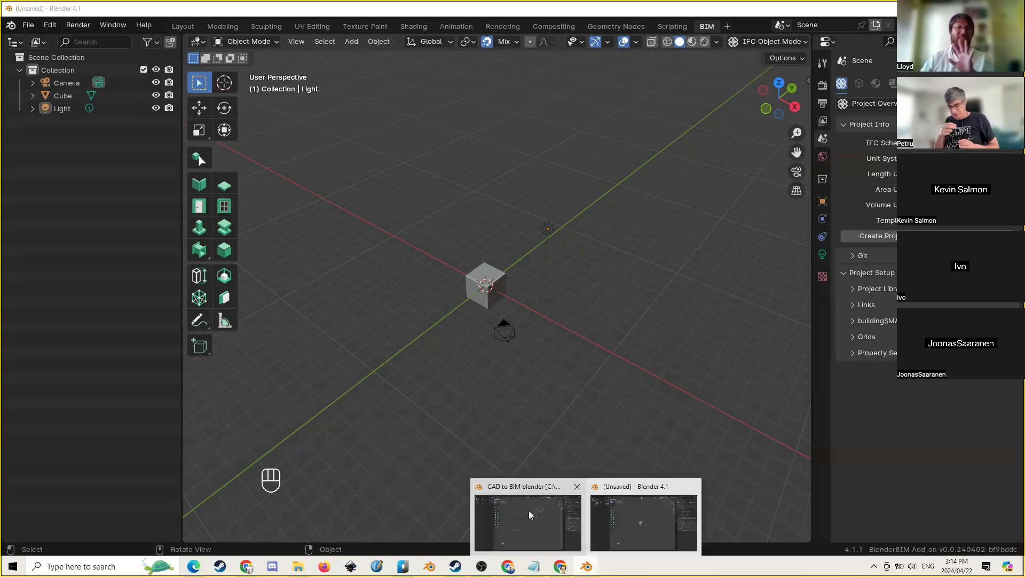
{"action": "left_click", "coordinate": [528, 510]}
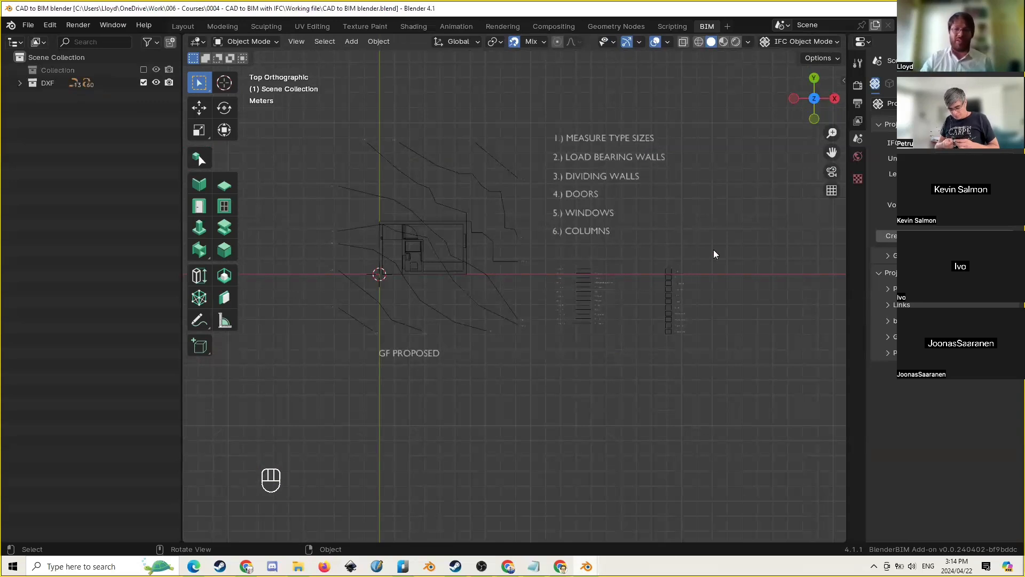
{"action": "mouse_move", "coordinate": [715, 249]}
{"action": "left_mouse_down"}
{"action": "mouse_move", "coordinate": [574, 369]}
{"action": "mouse_move", "coordinate": [546, 374]}
{"action": "left_mouse_up"}
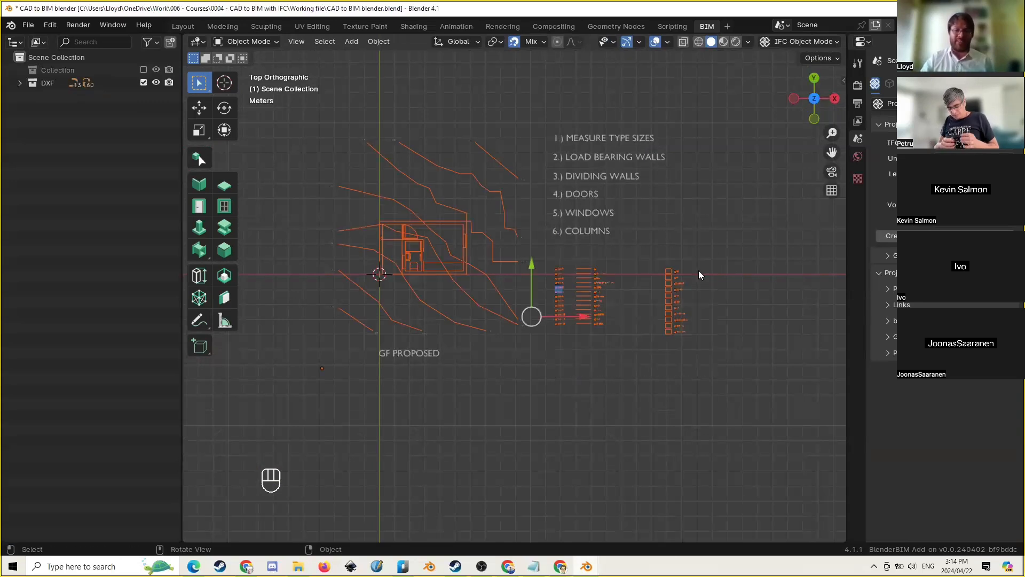
{"action": "left_click", "coordinate": [707, 254]}
{"action": "left_click", "coordinate": [464, 238]}
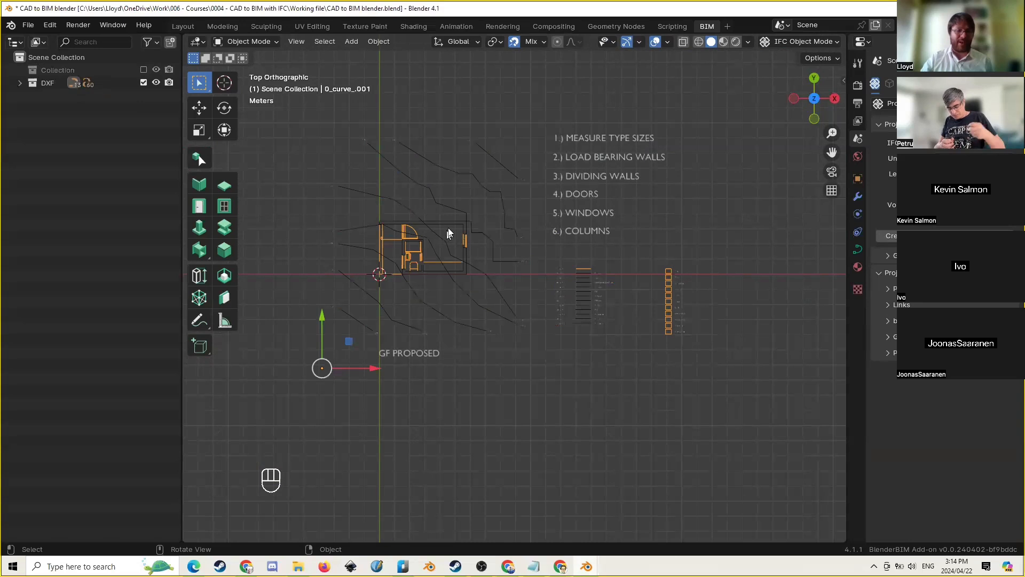
{"action": "left_click", "coordinate": [451, 223]}
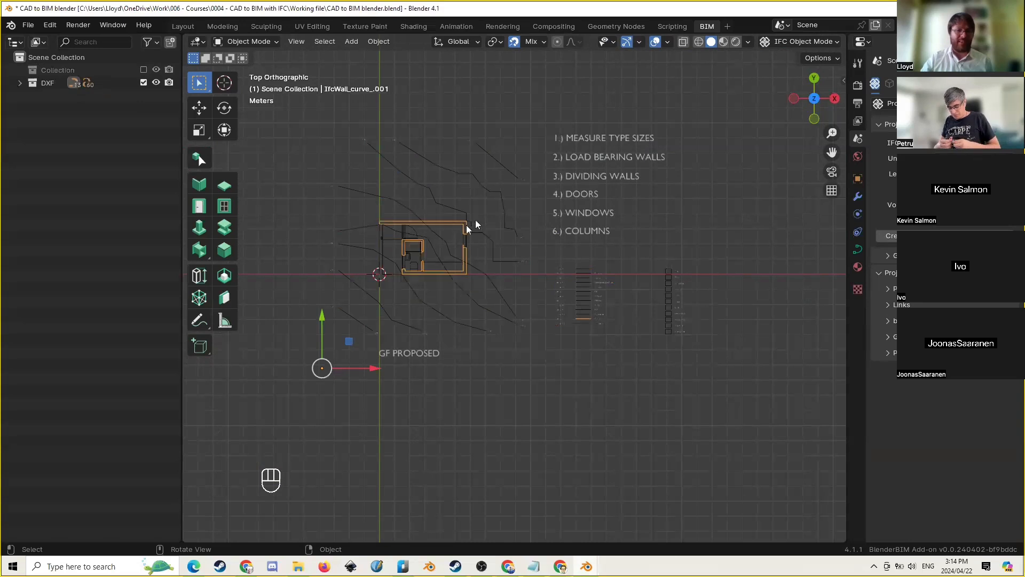
{"action": "left_click", "coordinate": [489, 206]}
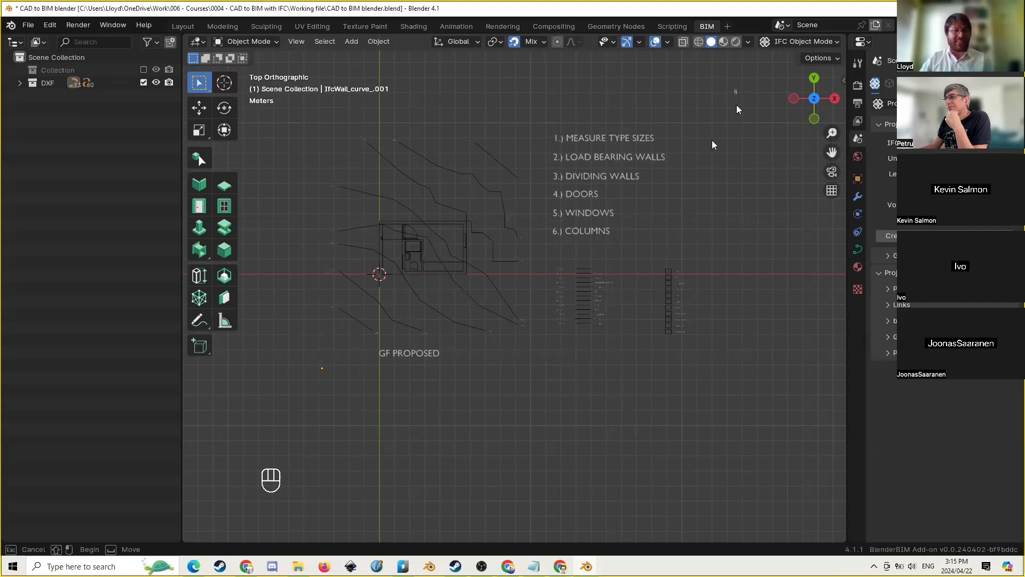
{"action": "left_click_drag", "start_coordinate": [736, 87], "coordinate": [299, 441]}
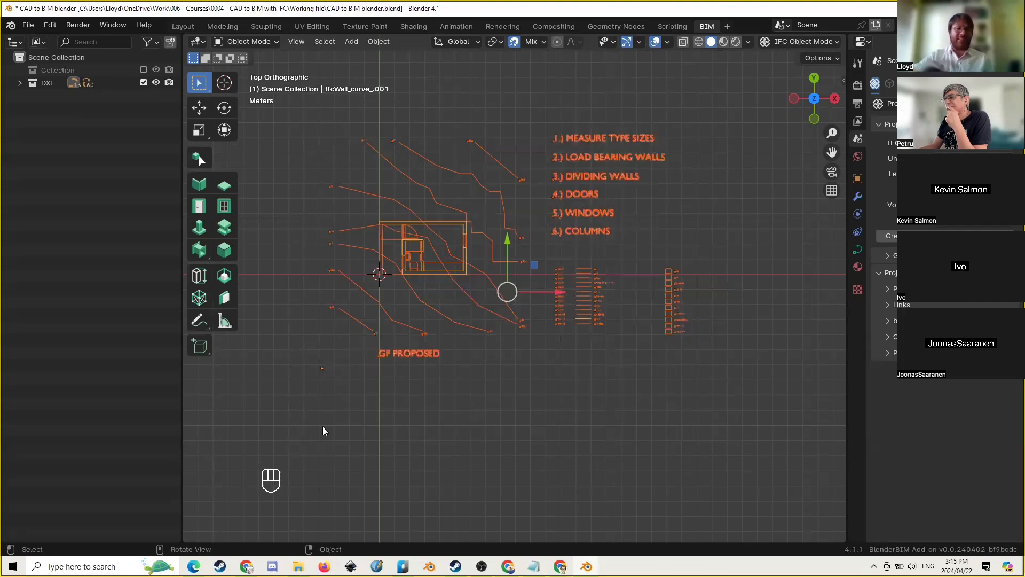
{"action": "key", "text": "Escape"}
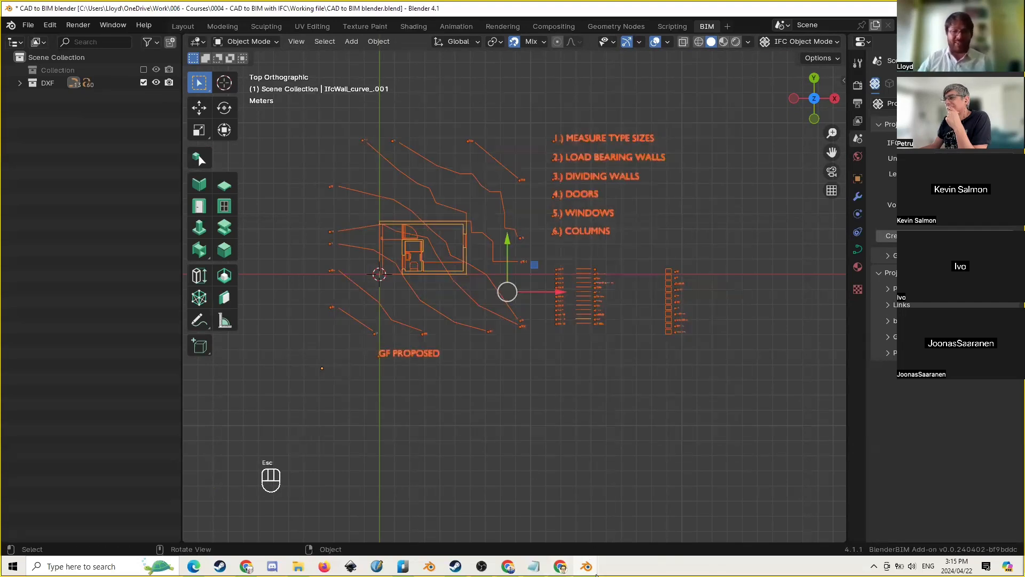
Switch to the unsaved Blender window and create a new IFC project there
{"action": "mouse_move", "coordinate": [587, 567]}
{"action": "left_click", "coordinate": [657, 508]}
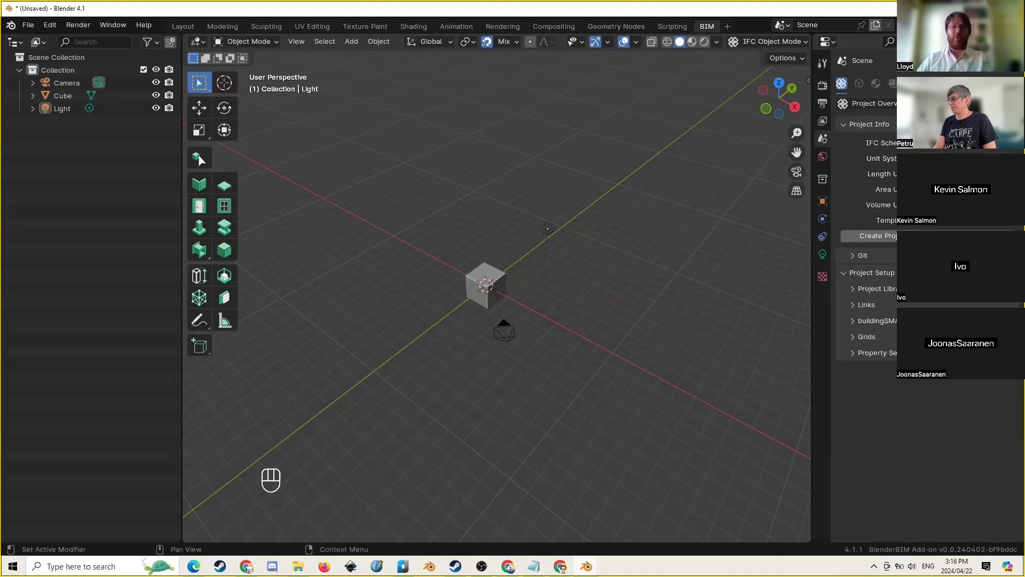
{"action": "left_click", "coordinate": [908, 236]}
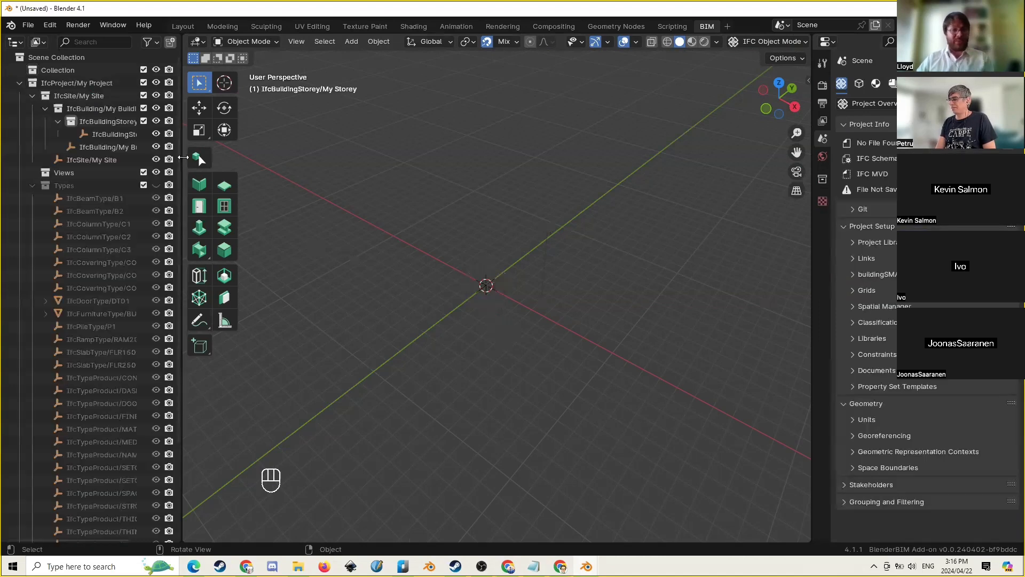
Widen the outliner and go through the IFC hierarchy: project, building storey, building, site, Views and Types
{"action": "left_click_drag", "start_coordinate": [180, 154], "coordinate": [293, 154]}
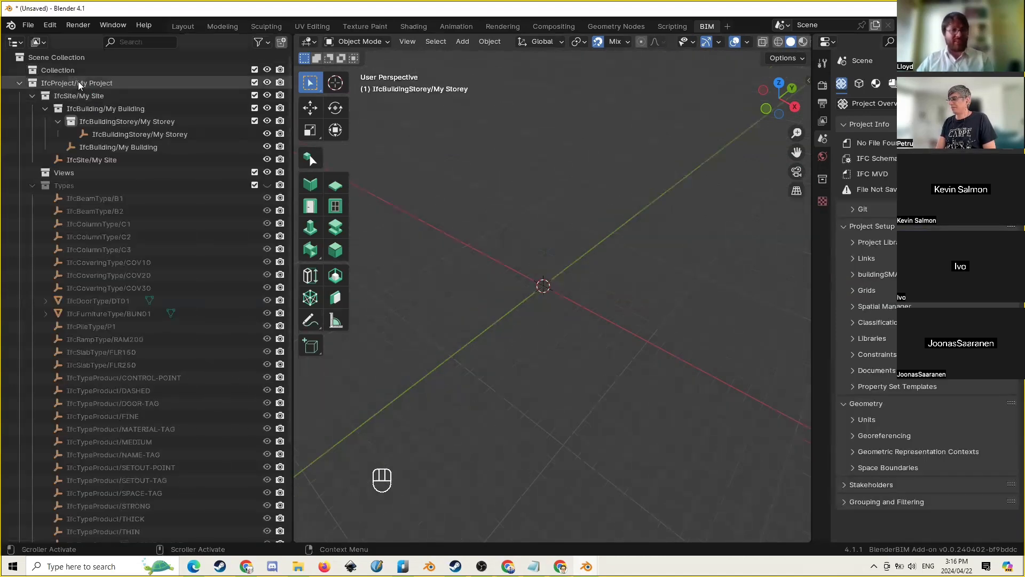
{"action": "left_click", "coordinate": [80, 84]}
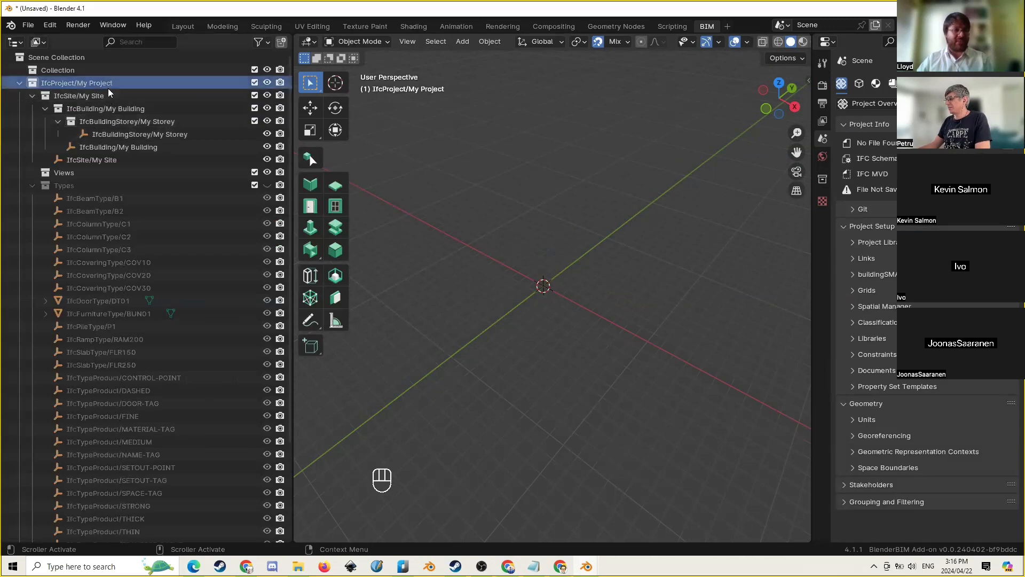
{"action": "left_click", "coordinate": [148, 135]}
{"action": "left_click", "coordinate": [78, 148]}
{"action": "left_click", "coordinate": [75, 159]}
{"action": "left_click", "coordinate": [75, 172]}
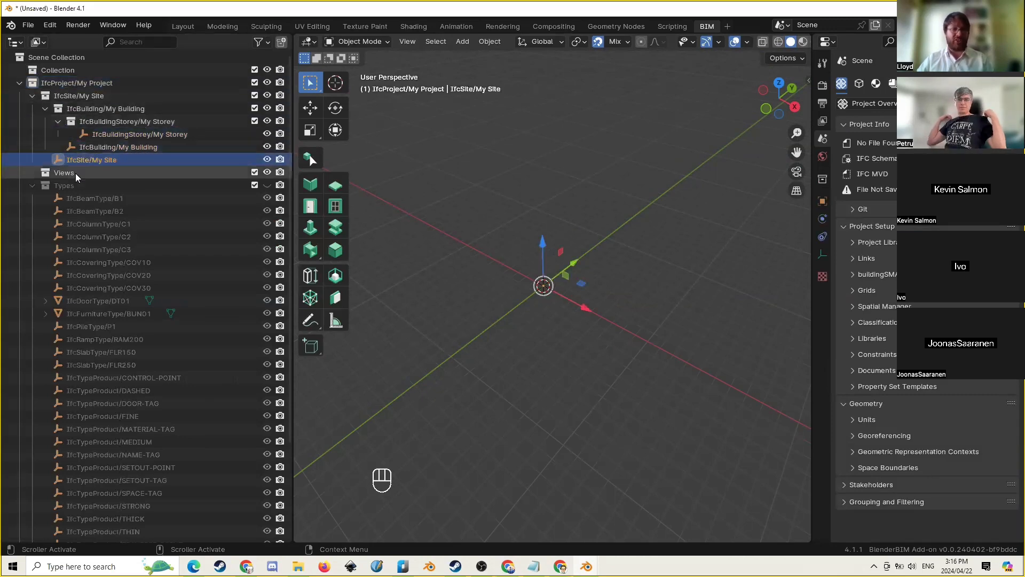
{"action": "left_click", "coordinate": [79, 185]}
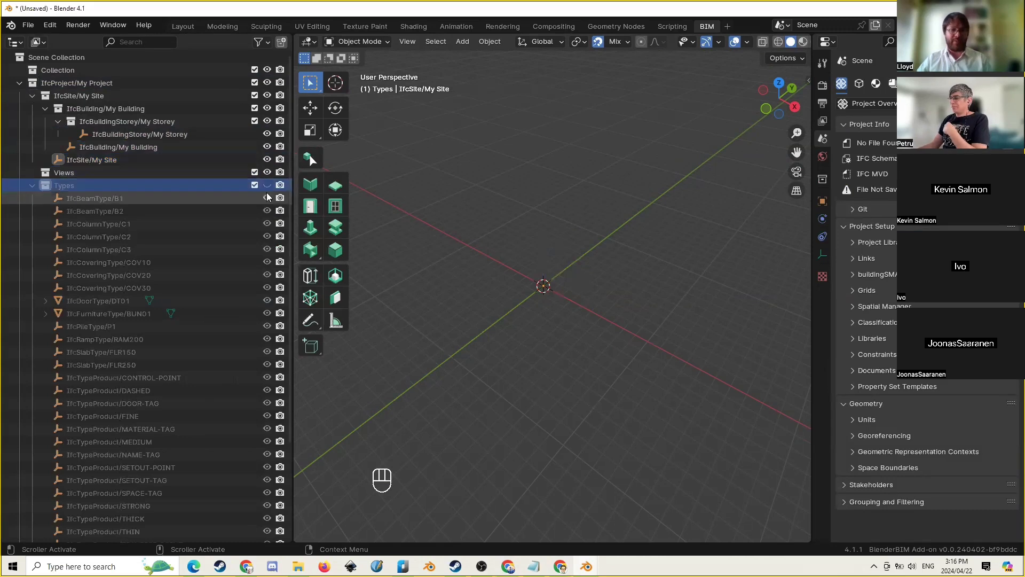
Show the Types collection and examine its type objects around the origin
{"action": "left_click", "coordinate": [266, 186]}
{"action": "middle_click_drag", "start_coordinate": [497, 332], "coordinate": [534, 346]}
{"action": "scroll", "coordinate": [510, 283], "scroll_direction": "up", "scroll_amount": 2}
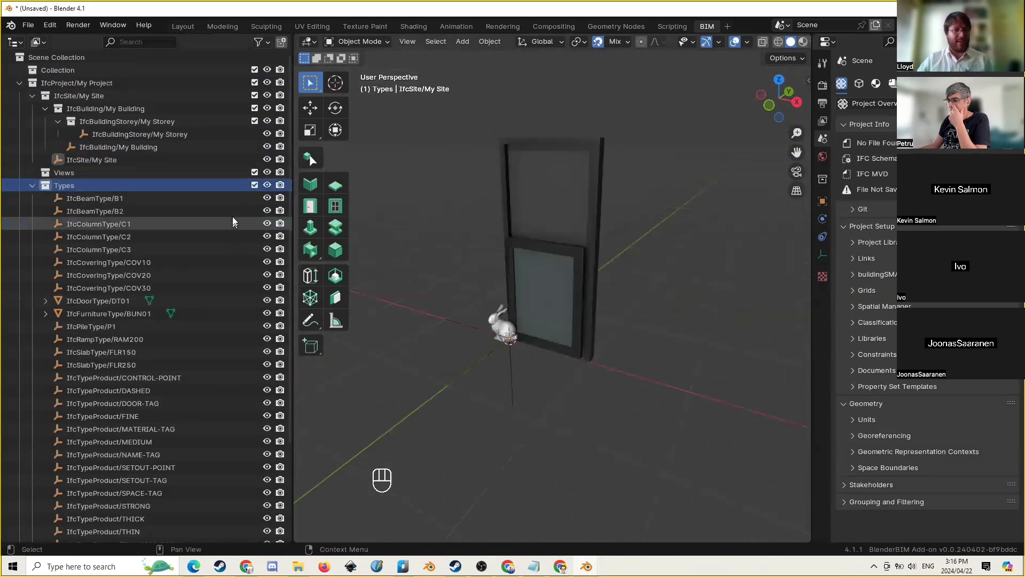
Hide and collapse the Types collection, and narrow the outliner to enlarge the viewport
{"action": "left_click", "coordinate": [267, 184]}
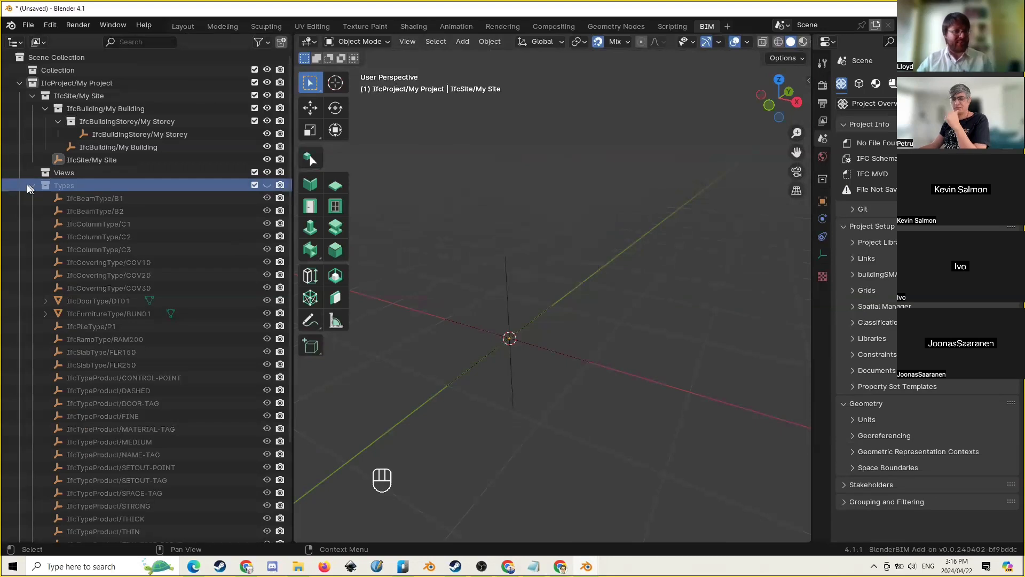
{"action": "left_click", "coordinate": [33, 186]}
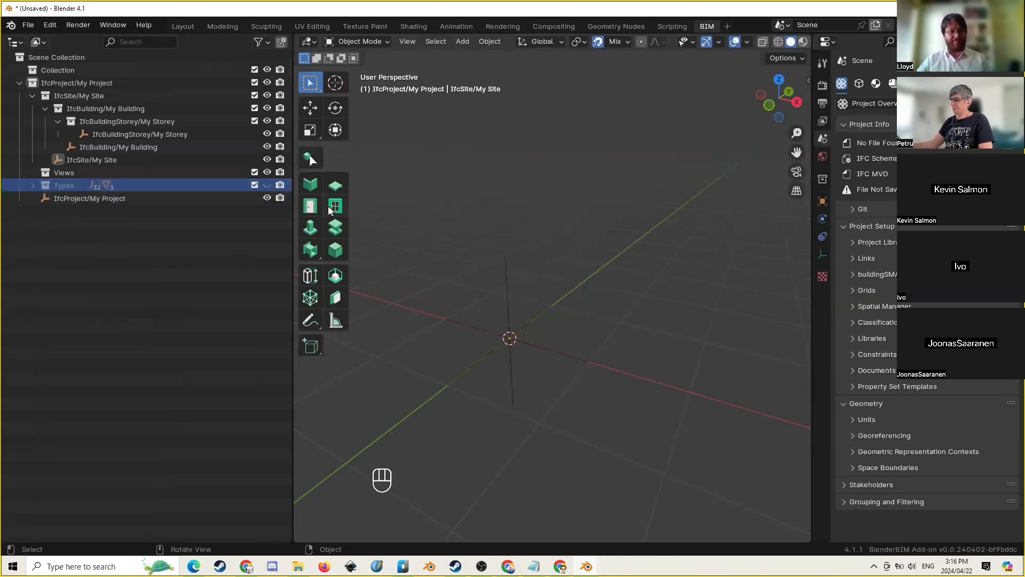
{"action": "left_click_drag", "start_coordinate": [294, 204], "coordinate": [235, 198]}
{"action": "middle_click_drag", "start_coordinate": [563, 224], "coordinate": [549, 338]}
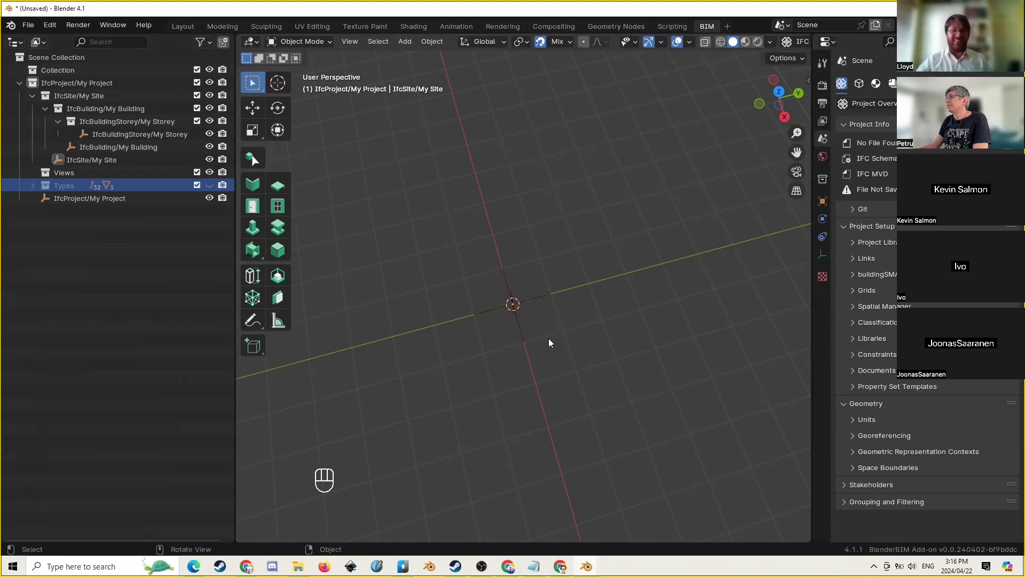
Switch to the CAD to BIM blender window, select all the imported DXF curves and texts, and copy them
{"action": "mouse_move", "coordinate": [585, 564]}
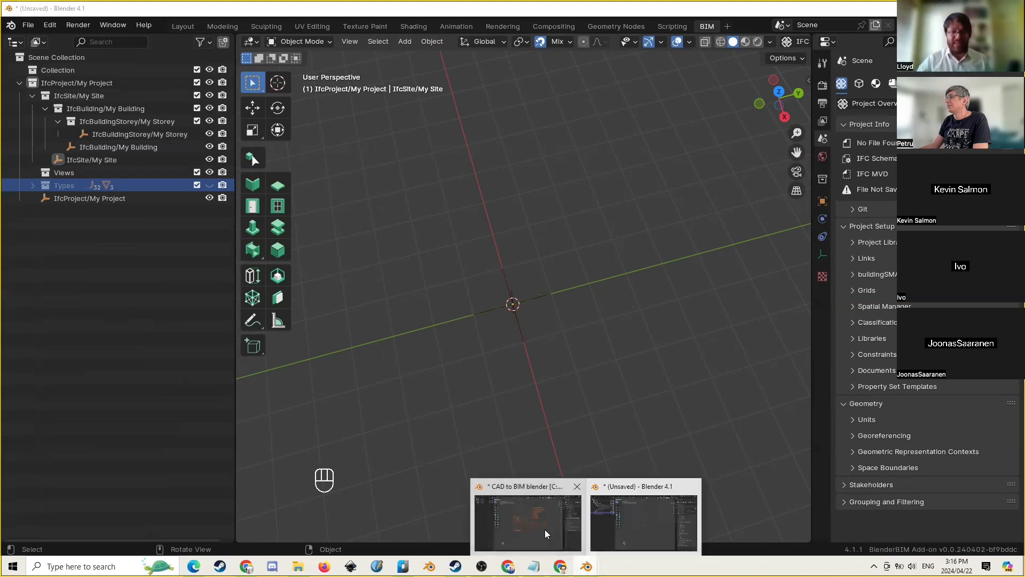
{"action": "left_click", "coordinate": [544, 529]}
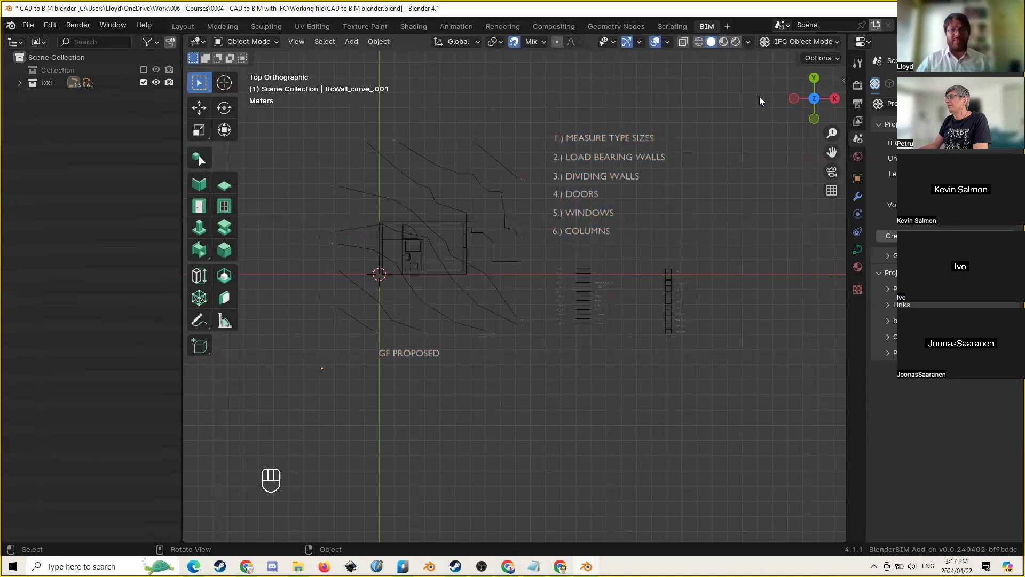
{"action": "key", "text": "a"}
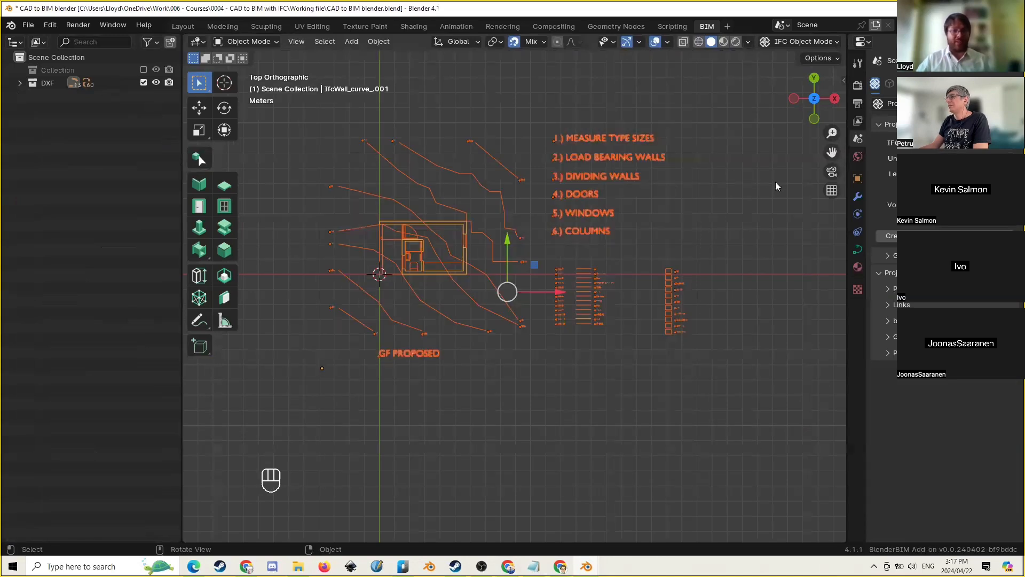
{"action": "key", "text": "alt+a"}
{"action": "key", "text": "a"}
{"action": "left_click_drag", "start_coordinate": [759, 107], "coordinate": [287, 407]}
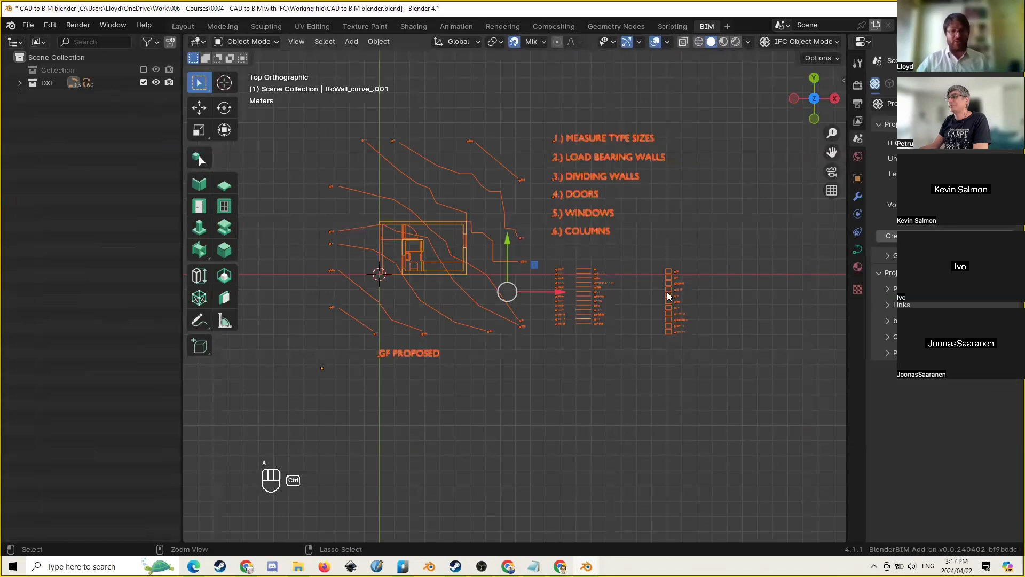
{"action": "key", "text": "ctrl+c"}
Return to the unsaved IFC project window, paste the copied drawing into Collection in top view, and deselect everything
{"action": "mouse_move", "coordinate": [587, 566]}
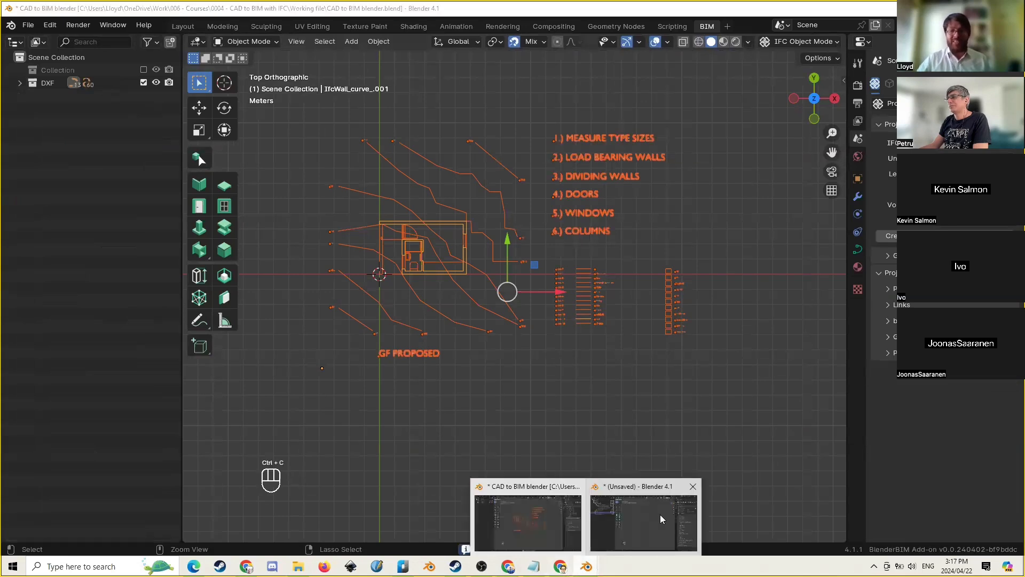
{"action": "left_click", "coordinate": [660, 514]}
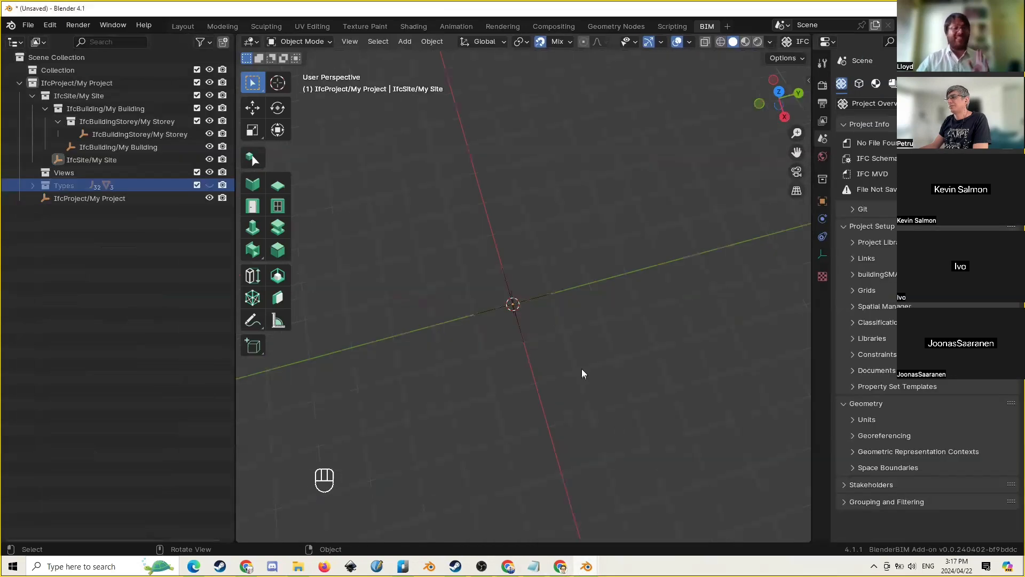
{"action": "left_click", "coordinate": [59, 69]}
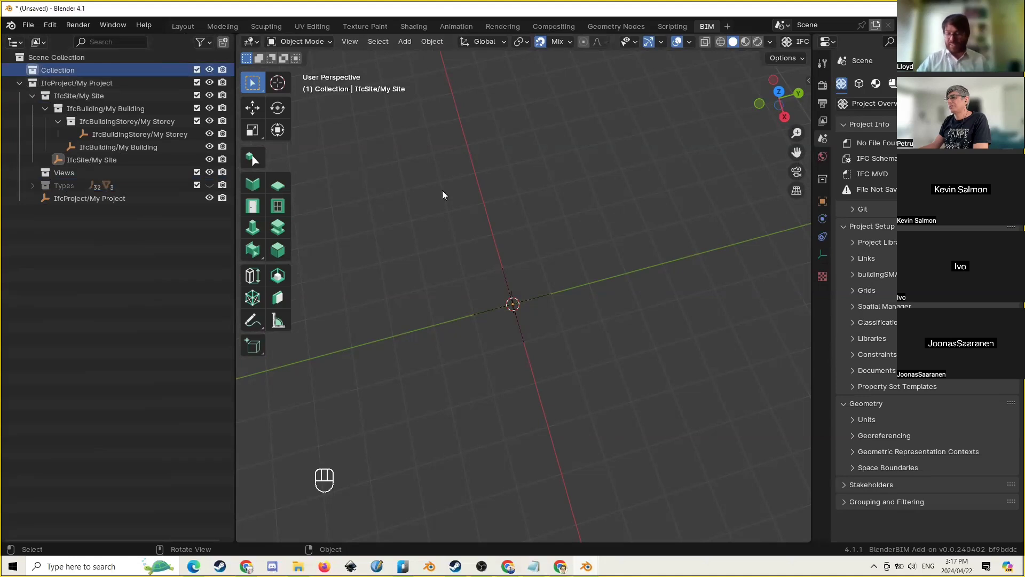
{"action": "key", "text": "KP_7"}
{"action": "scroll", "coordinate": [446, 194], "scroll_direction": "down", "scroll_amount": 4}
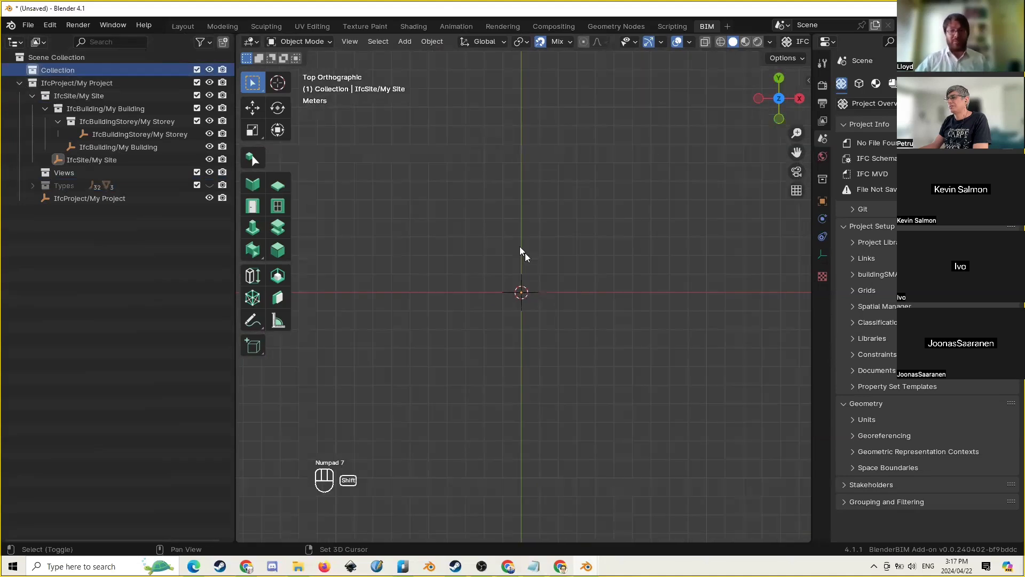
{"action": "middle_click_drag", "start_coordinate": [520, 245], "coordinate": [464, 253], "text": "shift"}
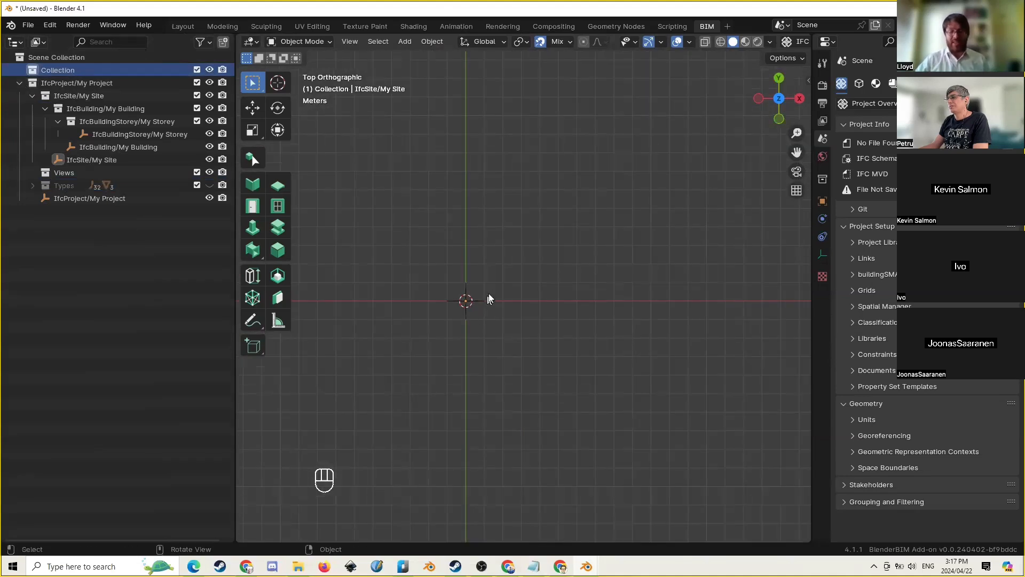
{"action": "middle_click_drag", "start_coordinate": [490, 290], "coordinate": [501, 330], "text": "shift"}
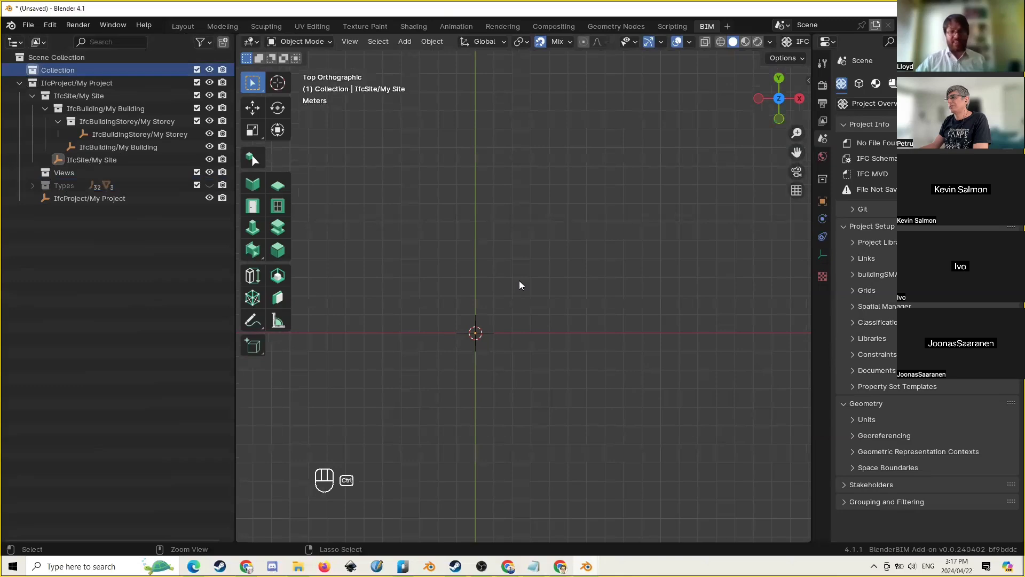
{"action": "key", "text": "ctrl+v"}
{"action": "scroll", "coordinate": [519, 280], "scroll_direction": "down", "scroll_amount": 2}
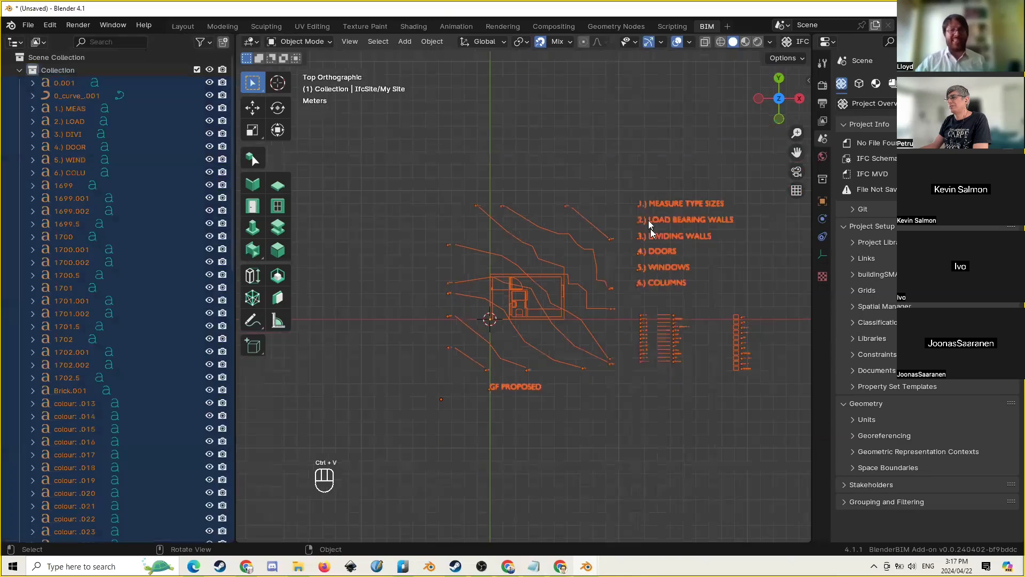
{"action": "middle_click_drag", "start_coordinate": [630, 199], "coordinate": [581, 210], "text": "shift"}
{"action": "left_click", "coordinate": [581, 210]}
{"action": "scroll", "coordinate": [458, 325], "scroll_direction": "up", "scroll_amount": 2}
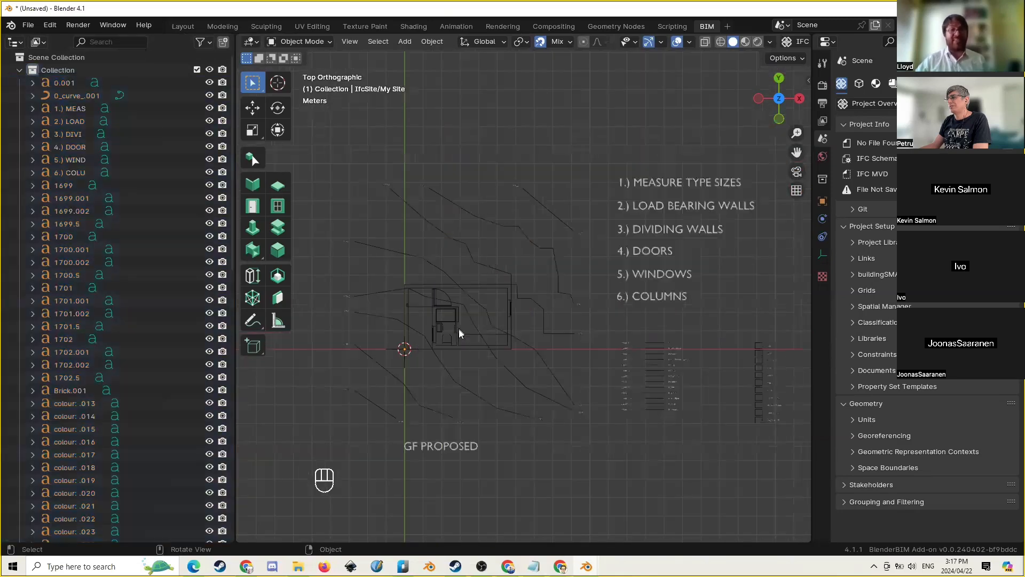
Compare the pasted plan with the CAD to BIM blender window, and collapse Collection back in the IFC project
{"action": "mouse_move", "coordinate": [587, 567]}
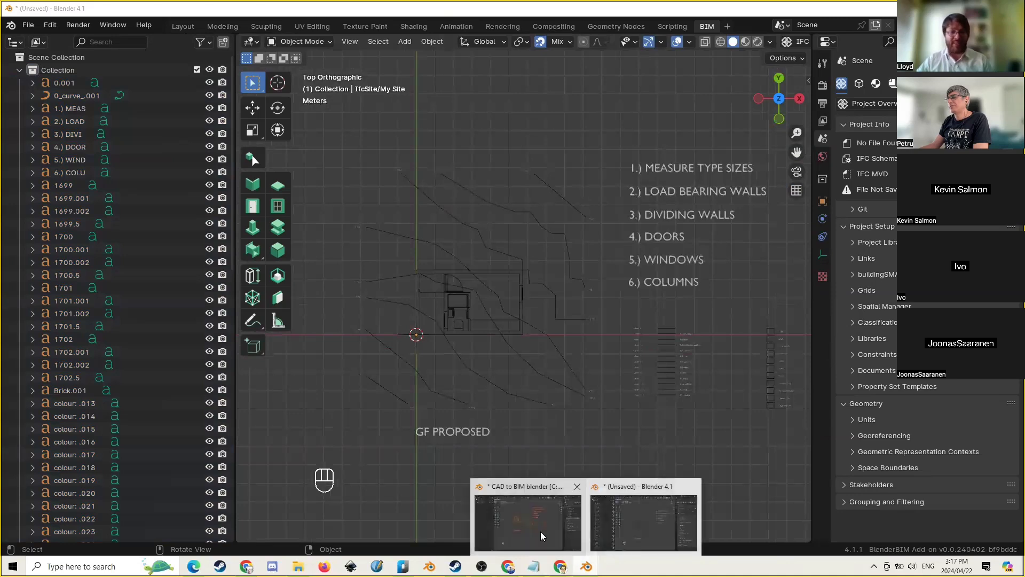
{"action": "left_click", "coordinate": [541, 531]}
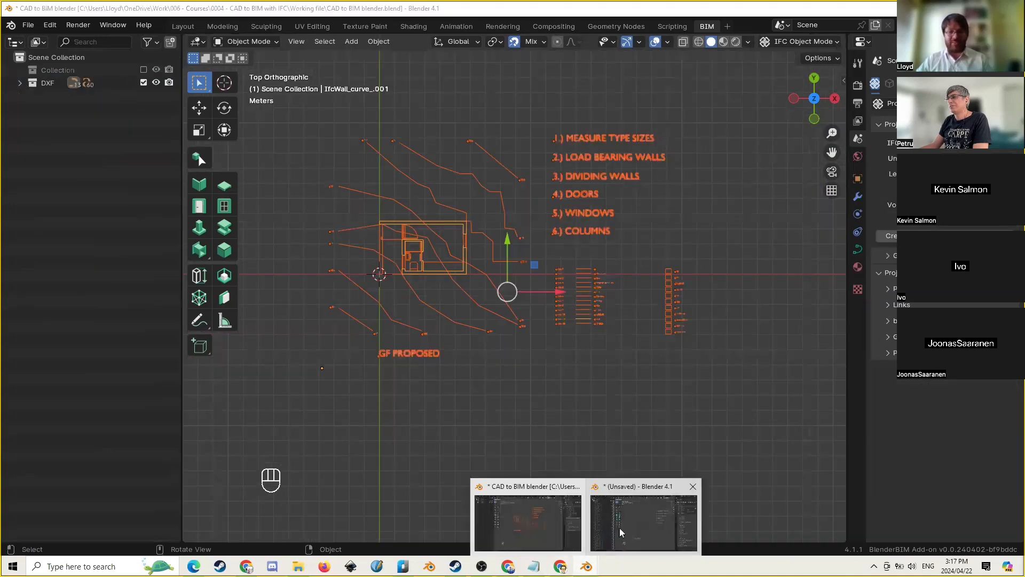
{"action": "left_click", "coordinate": [621, 532]}
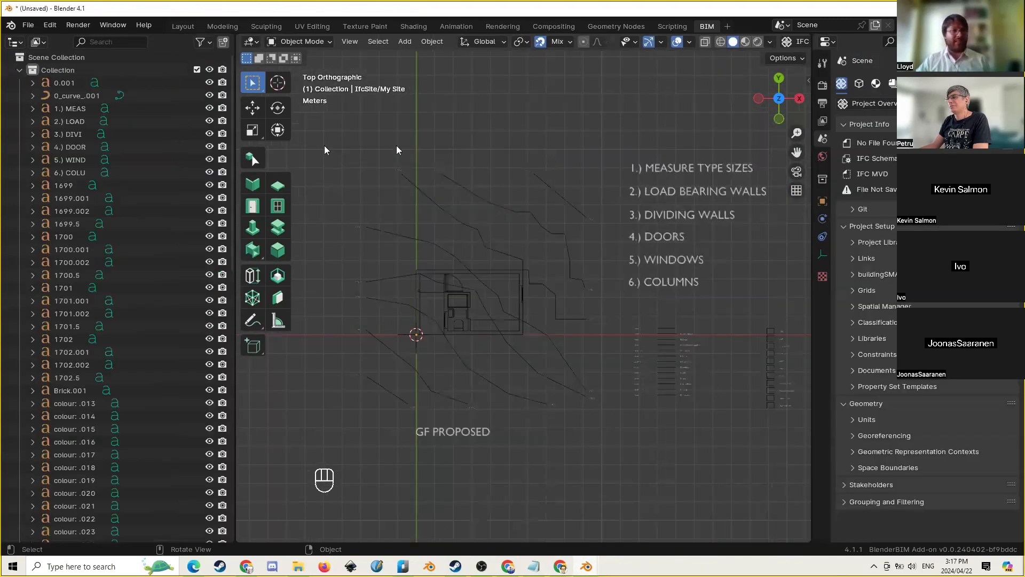
{"action": "left_click", "coordinate": [19, 71]}
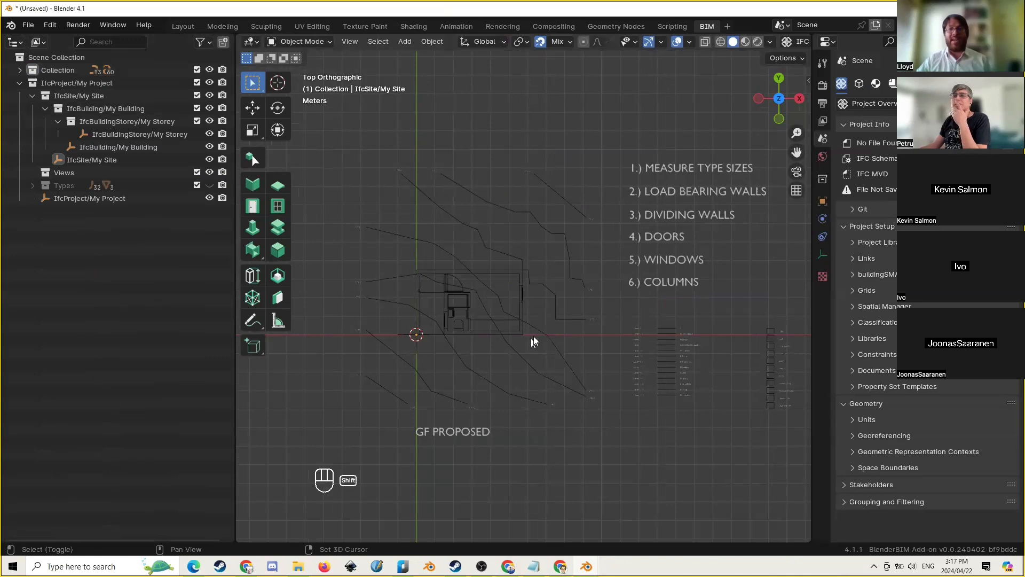
Go through the six workflow notes beside the plan one by one, from measuring type sizes to columns, and deselect them
{"action": "middle_click_drag", "start_coordinate": [533, 335], "coordinate": [545, 318], "text": "shift"}
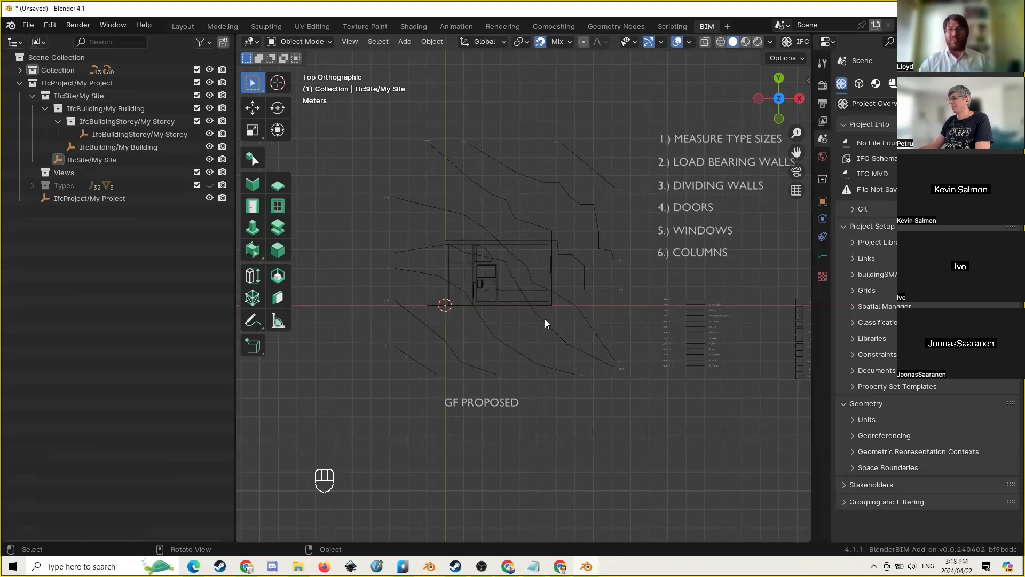
{"action": "middle_click_drag", "start_coordinate": [724, 251], "coordinate": [612, 291], "text": "shift"}
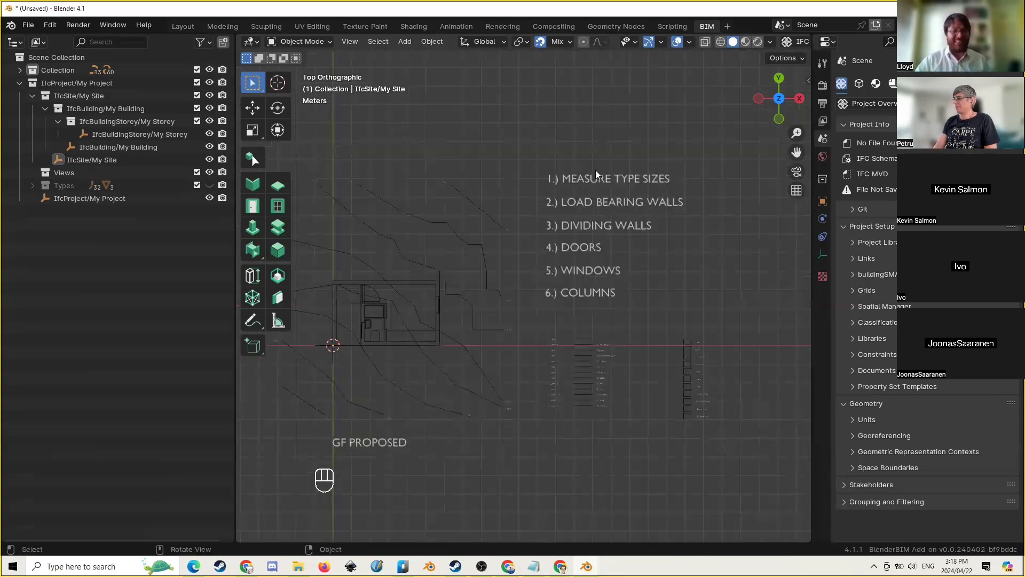
{"action": "left_click", "coordinate": [596, 178]}
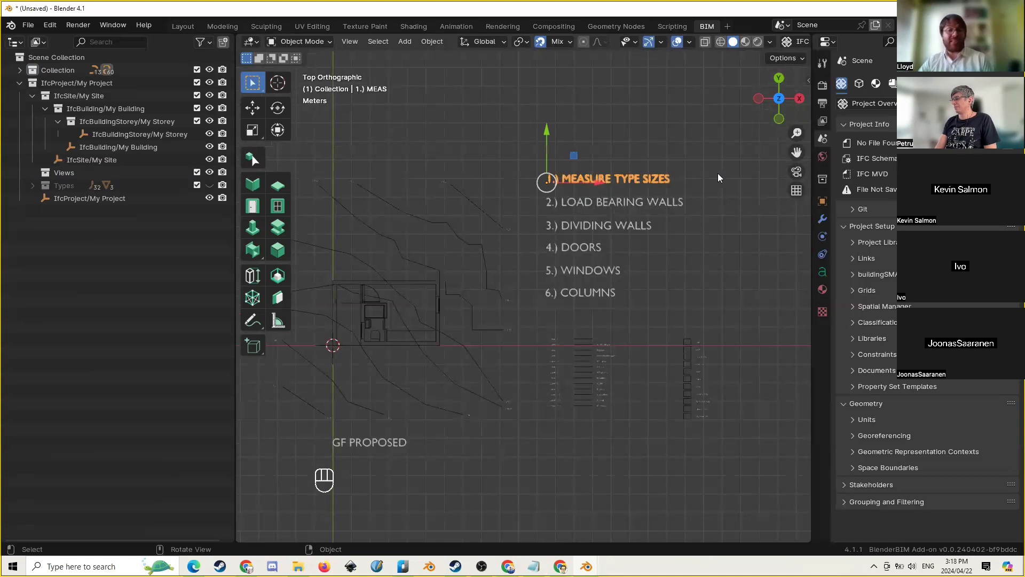
{"action": "left_click", "coordinate": [718, 173]}
{"action": "left_click", "coordinate": [659, 206]}
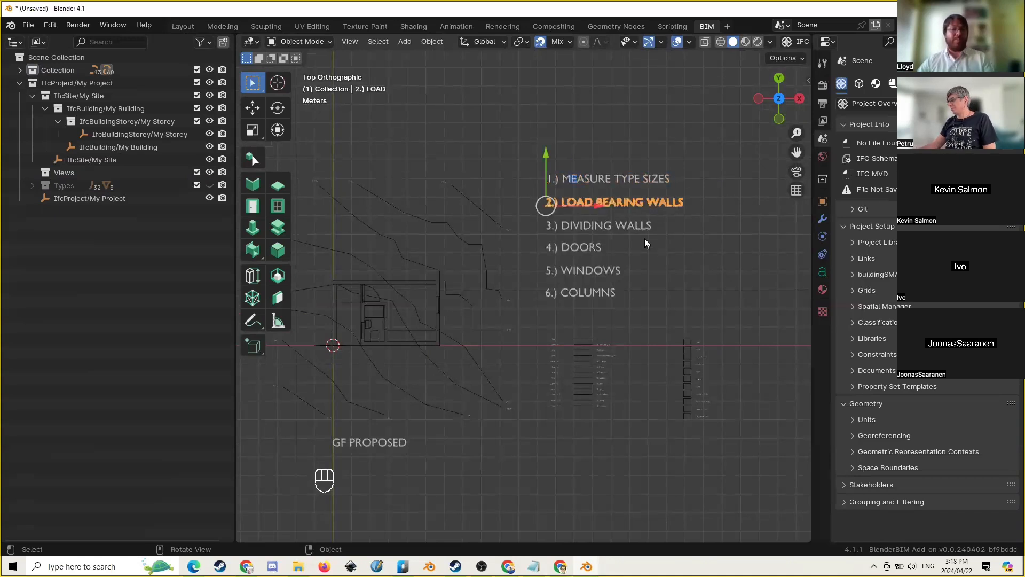
{"action": "left_click", "coordinate": [642, 226]}
{"action": "left_click", "coordinate": [597, 247]}
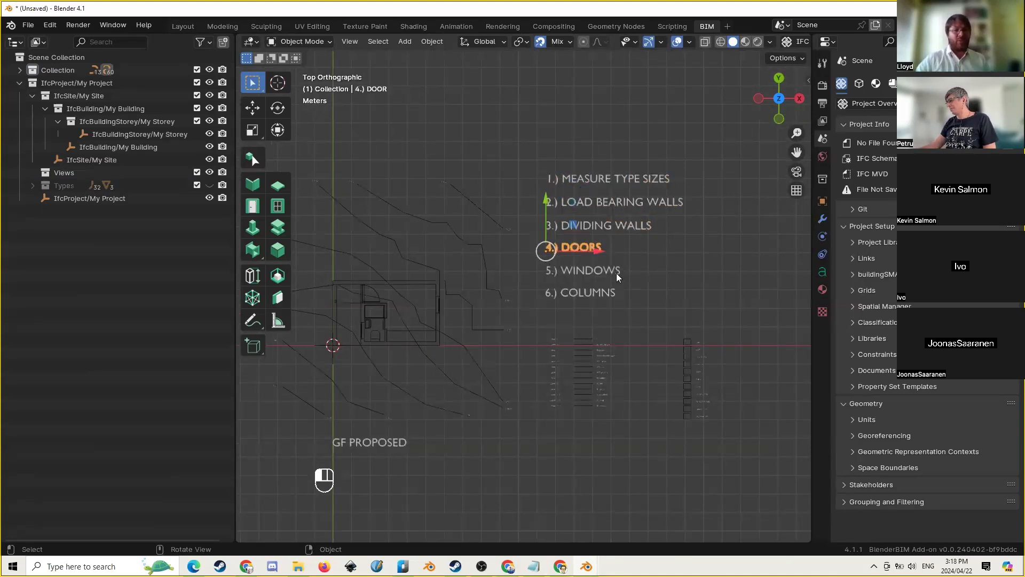
{"action": "left_click", "coordinate": [616, 272]}
{"action": "left_click", "coordinate": [607, 293]}
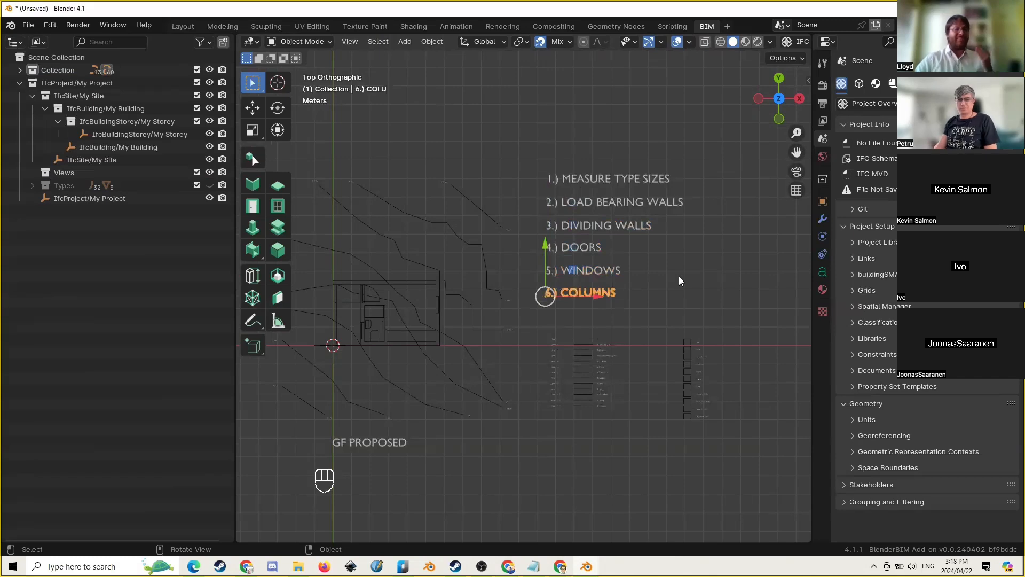
{"action": "left_click", "coordinate": [678, 276]}
Box-select the floor plan drawing and measure the outer wall's thickness at the building's upper-left corner
{"action": "scroll", "coordinate": [388, 330], "scroll_direction": "up", "scroll_amount": 6}
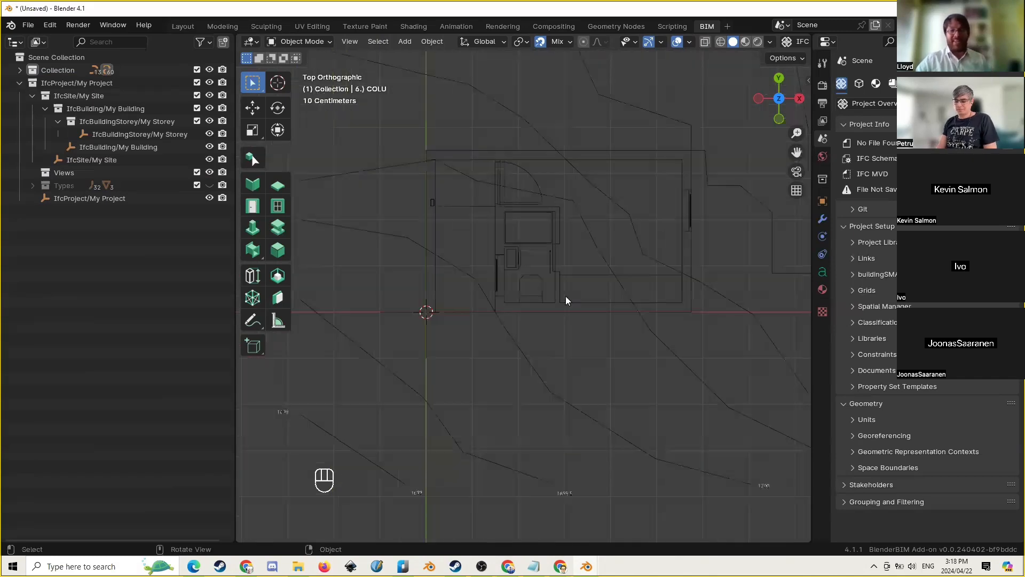
{"action": "left_click_drag", "start_coordinate": [328, 138], "coordinate": [806, 434]}
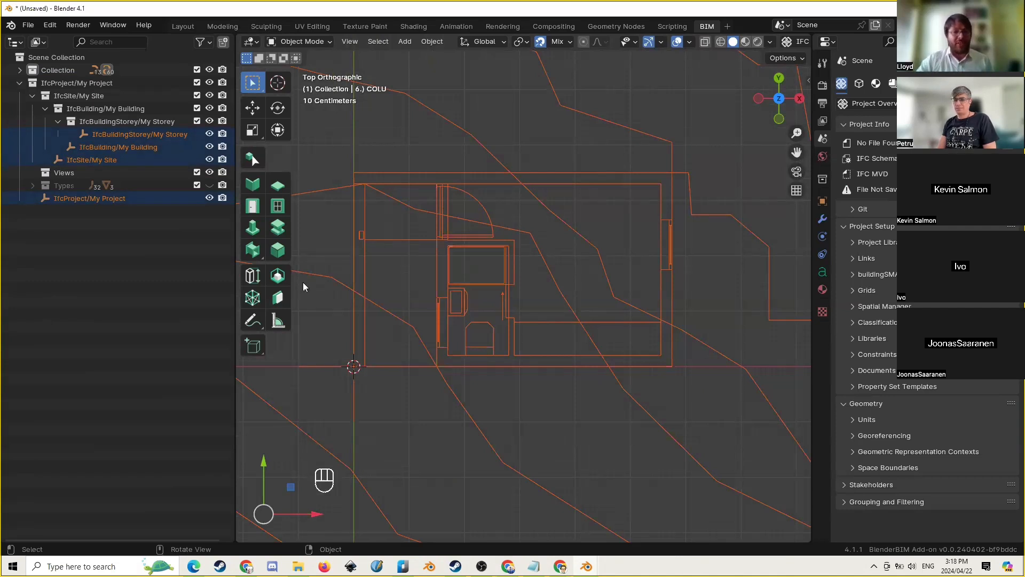
{"action": "left_click", "coordinate": [279, 325]}
{"action": "scroll", "coordinate": [444, 198], "scroll_direction": "up", "scroll_amount": 2}
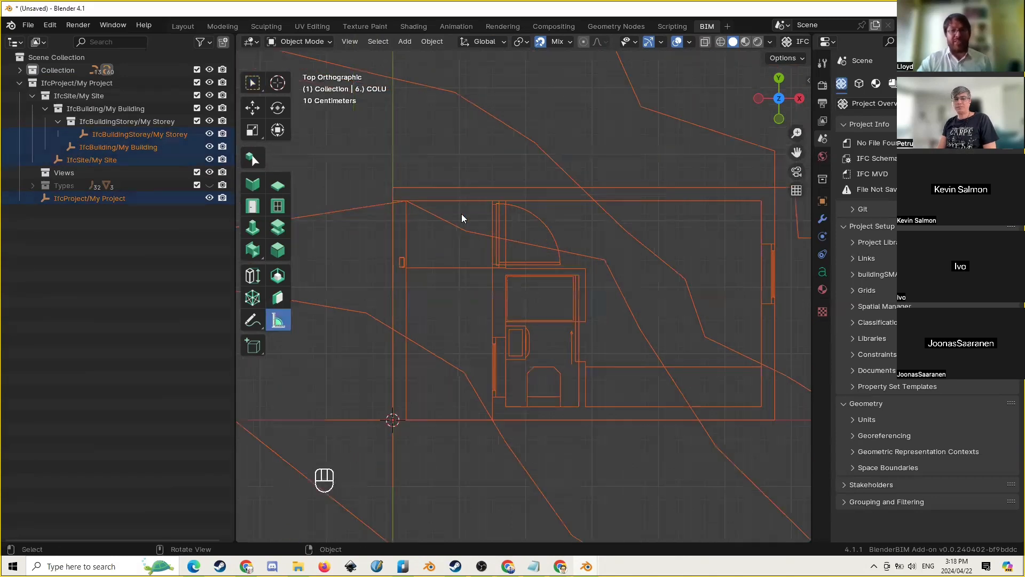
{"action": "scroll", "coordinate": [446, 238], "scroll_direction": "up", "scroll_amount": 2}
{"action": "left_click_drag", "start_coordinate": [372, 153], "coordinate": [369, 172]}
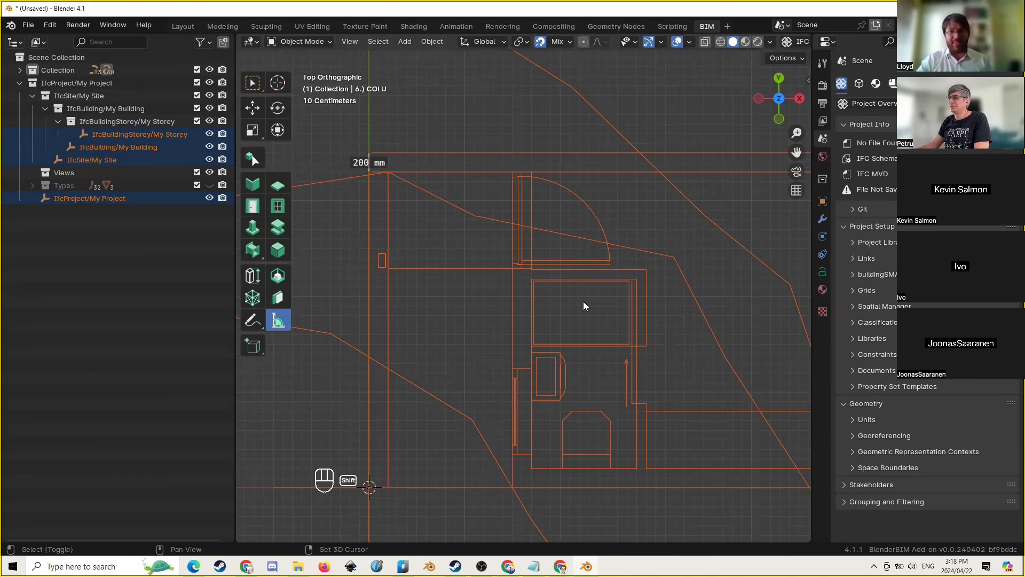
Measure the thickness of the bathroom's dividing wall and the width of the door opening above the bathroom
{"action": "scroll", "coordinate": [583, 301], "scroll_direction": "up", "scroll_amount": 5}
{"action": "left_click_drag", "start_coordinate": [587, 231], "coordinate": [611, 204]}
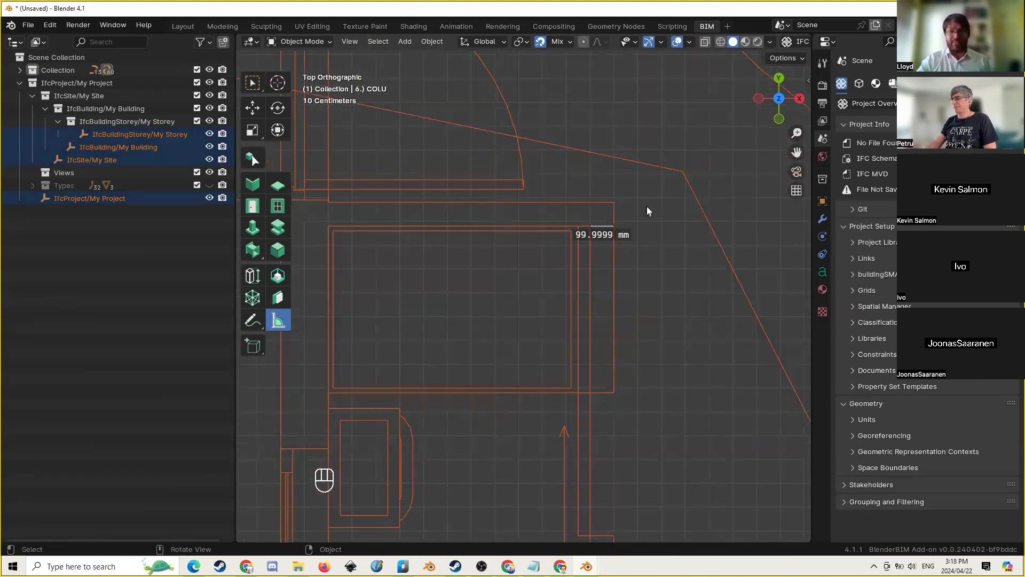
{"action": "scroll", "coordinate": [646, 204], "scroll_direction": "down", "scroll_amount": 5}
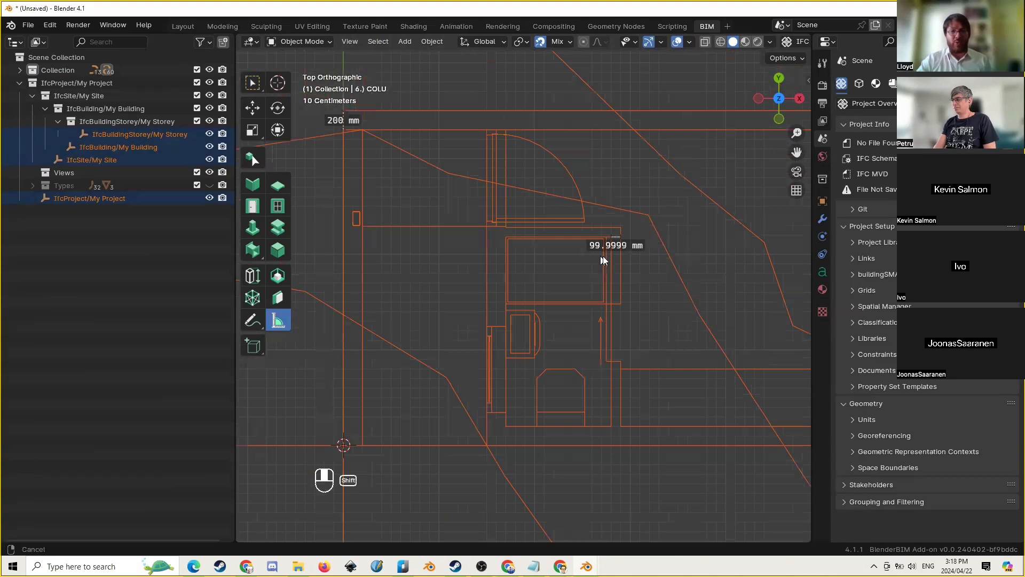
{"action": "scroll", "coordinate": [602, 257], "scroll_direction": "up", "scroll_amount": 2}
{"action": "left_click_drag", "start_coordinate": [500, 254], "coordinate": [499, 115]}
Measure the width of the window opening in the building's right-hand outer wall
{"action": "scroll", "coordinate": [598, 251], "scroll_direction": "down", "scroll_amount": 3}
{"action": "middle_click_drag", "start_coordinate": [623, 278], "coordinate": [357, 219], "text": "shift"}
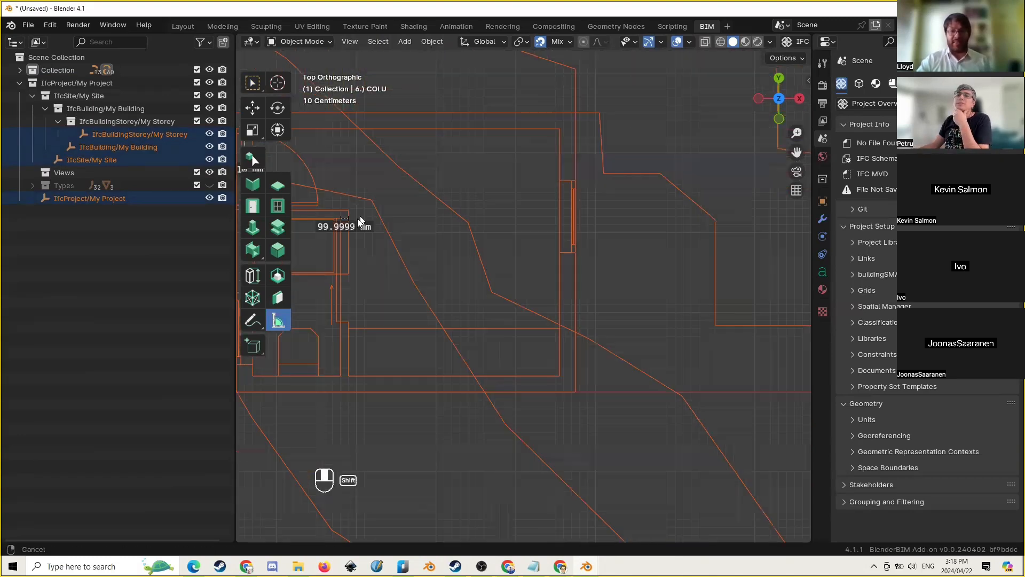
{"action": "scroll", "coordinate": [559, 256], "scroll_direction": "up", "scroll_amount": 3}
{"action": "left_click_drag", "start_coordinate": [559, 242], "coordinate": [556, 118]}
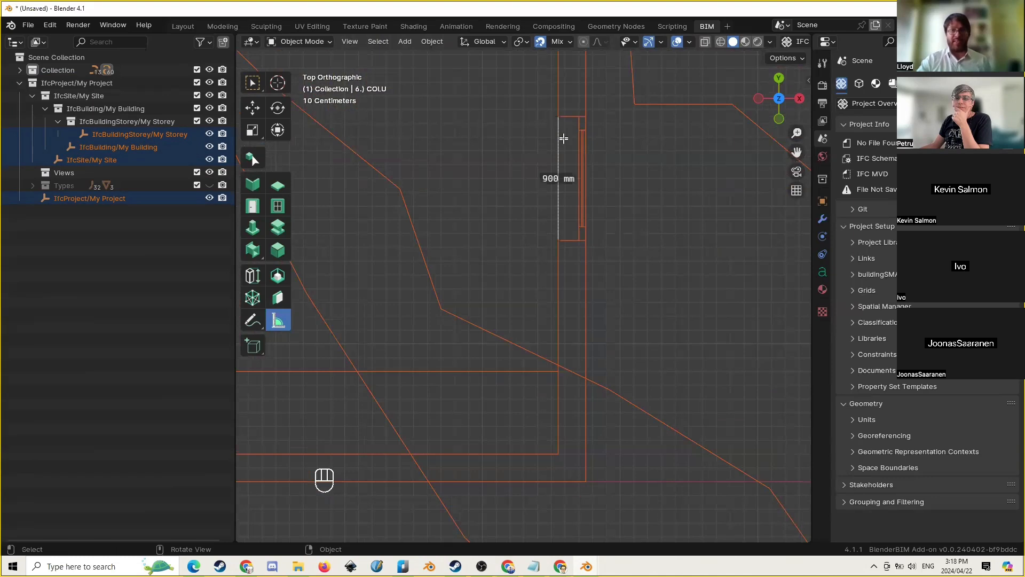
Measure the window opening in the bathroom's outer left wall and the door opening in its right-hand dividing wall
{"action": "scroll", "coordinate": [568, 193], "scroll_direction": "down", "scroll_amount": 3}
{"action": "middle_click_drag", "start_coordinate": [567, 194], "coordinate": [636, 235], "text": "shift"}
{"action": "scroll", "coordinate": [636, 236], "scroll_direction": "up", "scroll_amount": 4}
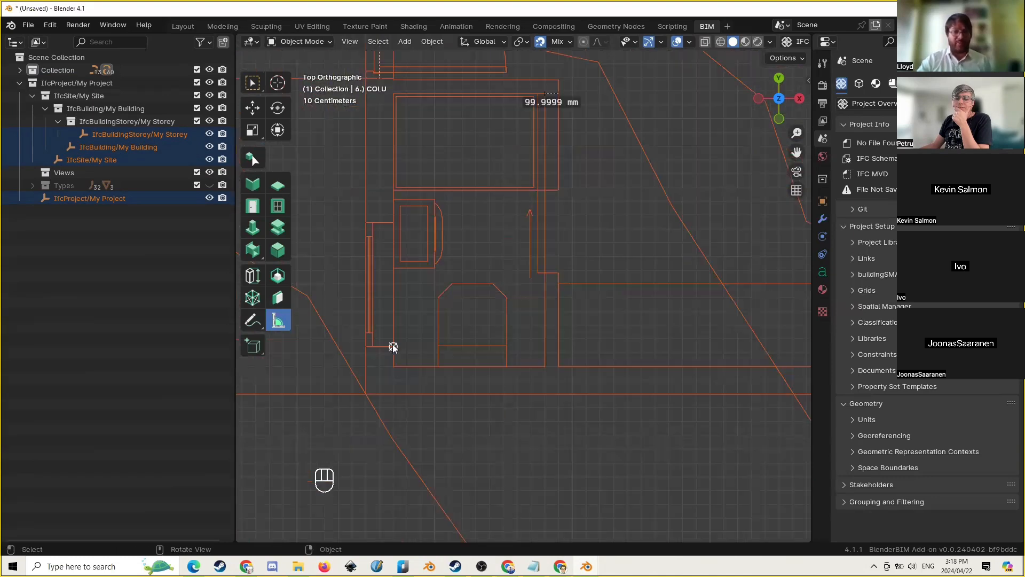
{"action": "left_click_drag", "start_coordinate": [393, 346], "coordinate": [393, 222]}
{"action": "left_click_drag", "start_coordinate": [565, 274], "coordinate": [560, 191]}
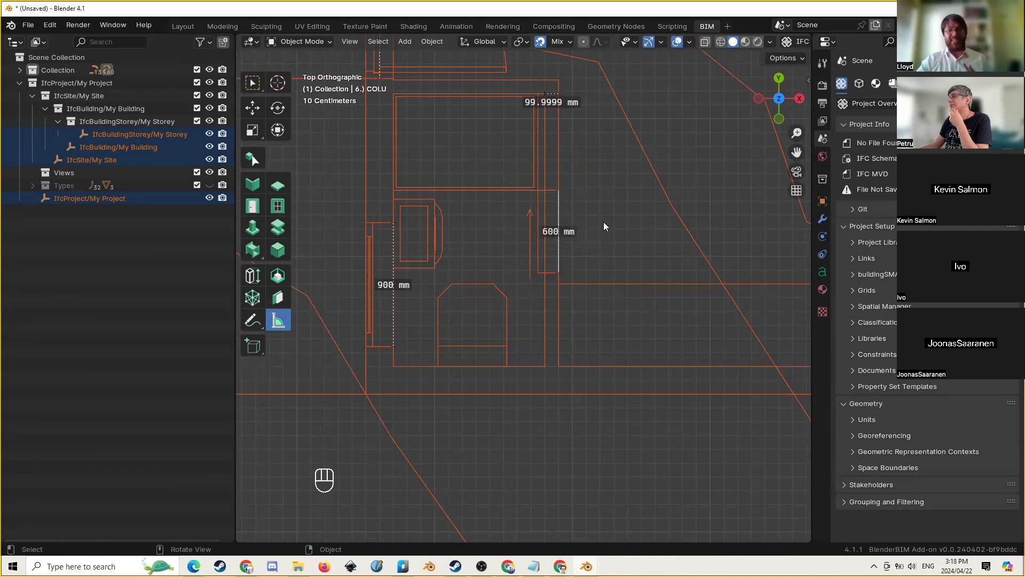
Measure the width and depth of the small rectangular column near the building's left edge
{"action": "scroll", "coordinate": [604, 223], "scroll_direction": "down", "scroll_amount": 4}
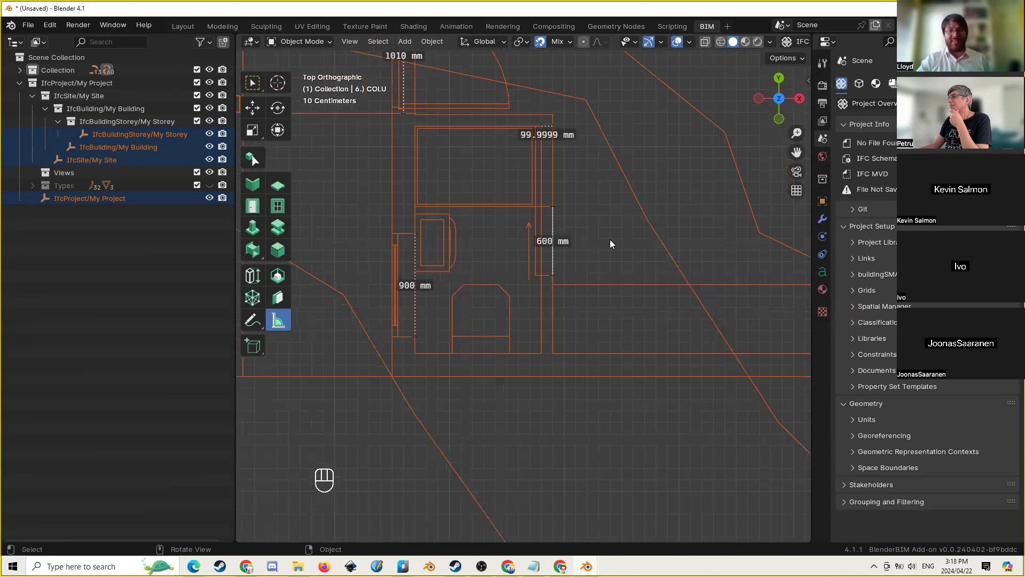
{"action": "middle_click_drag", "start_coordinate": [456, 297], "coordinate": [592, 356], "text": "shift"}
{"action": "scroll", "coordinate": [502, 245], "scroll_direction": "up", "scroll_amount": 12}
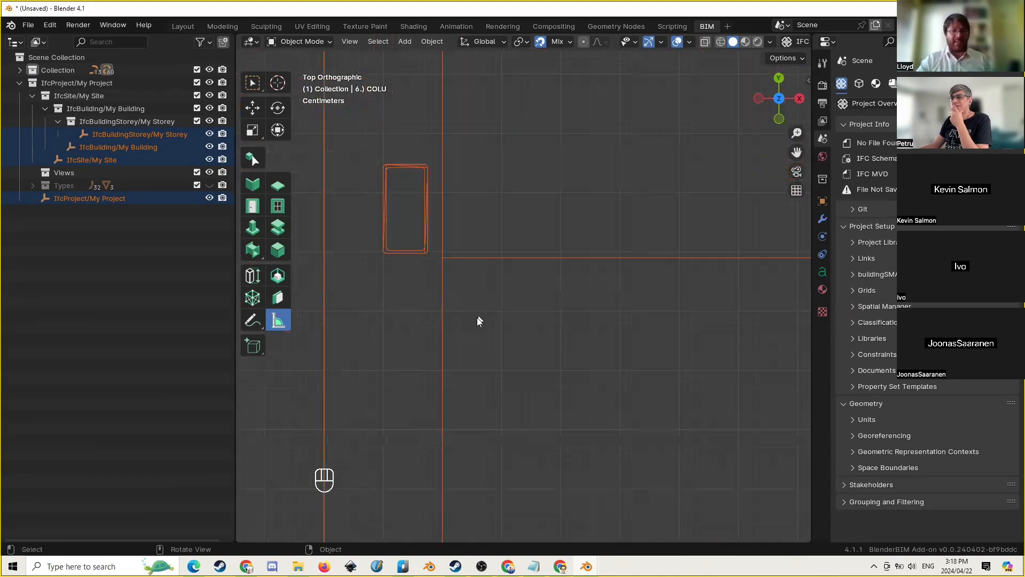
{"action": "middle_click_drag", "start_coordinate": [476, 318], "coordinate": [609, 384], "text": "shift"}
{"action": "scroll", "coordinate": [568, 306], "scroll_direction": "up", "scroll_amount": 3}
{"action": "middle_click_drag", "start_coordinate": [577, 307], "coordinate": [524, 306], "text": "shift"}
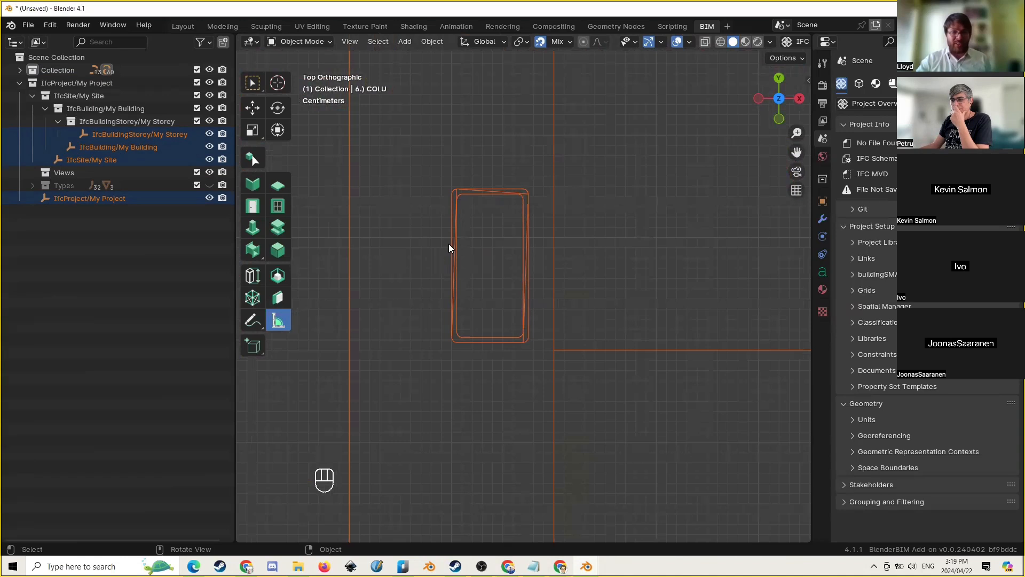
{"action": "mouse_move", "coordinate": [530, 195]}
{"action": "left_mouse_down"}
{"action": "mouse_move", "coordinate": [539, 224]}
{"action": "mouse_move", "coordinate": [603, 193]}
{"action": "mouse_move", "coordinate": [453, 226]}
{"action": "mouse_move", "coordinate": [452, 198]}
{"action": "left_mouse_up"}
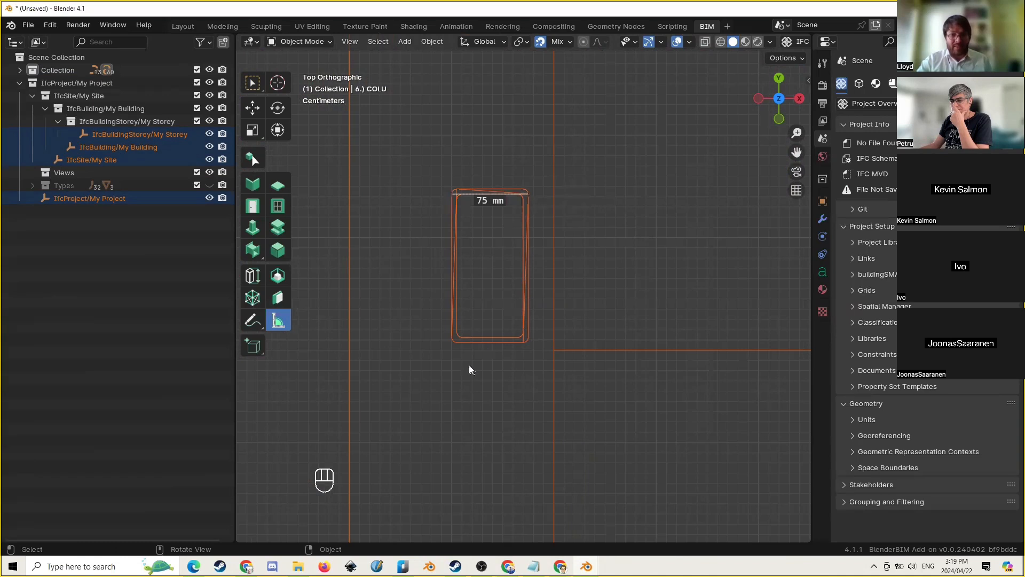
{"action": "left_click_drag", "start_coordinate": [462, 342], "coordinate": [459, 187]}
Activate the Wall tool with the WAL200 type and check it against the measured outer wall thickness
{"action": "scroll", "coordinate": [444, 192], "scroll_direction": "down", "scroll_amount": 5}
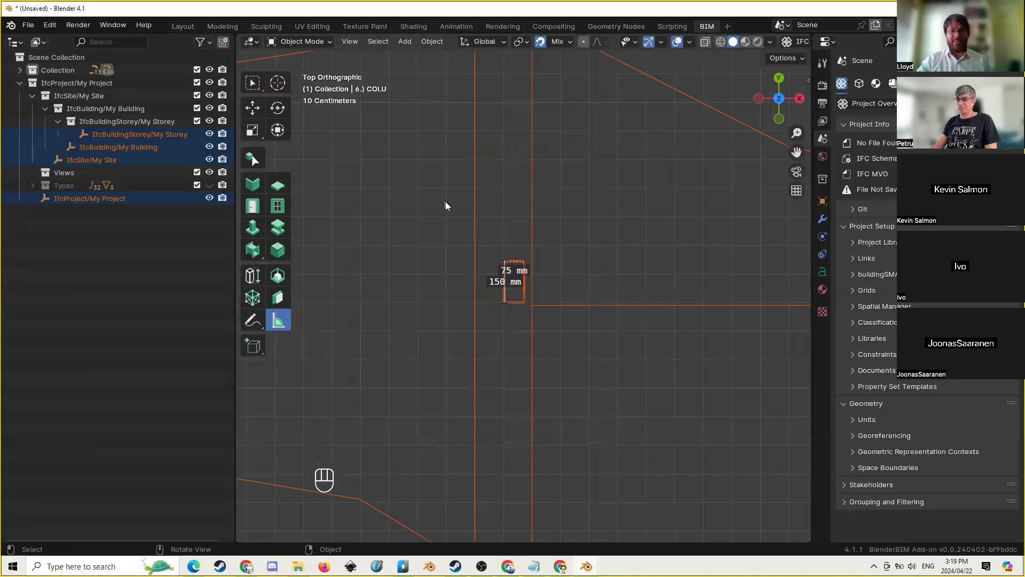
{"action": "scroll", "coordinate": [448, 206], "scroll_direction": "down", "scroll_amount": 3}
{"action": "middle_click_drag", "start_coordinate": [619, 277], "coordinate": [372, 229], "text": "shift"}
{"action": "scroll", "coordinate": [371, 229], "scroll_direction": "down", "scroll_amount": 2}
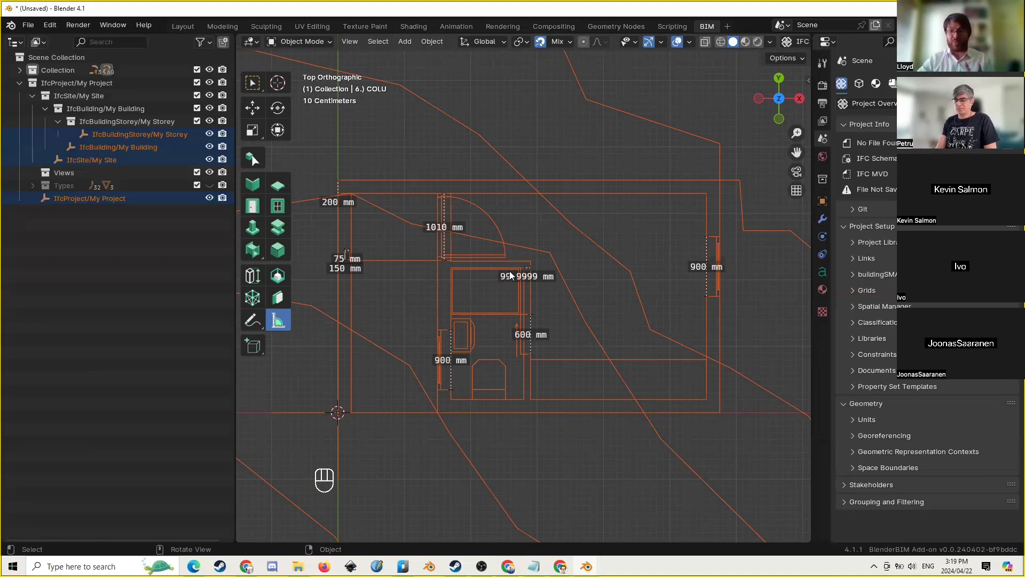
{"action": "scroll", "coordinate": [504, 288], "scroll_direction": "down", "scroll_amount": 6}
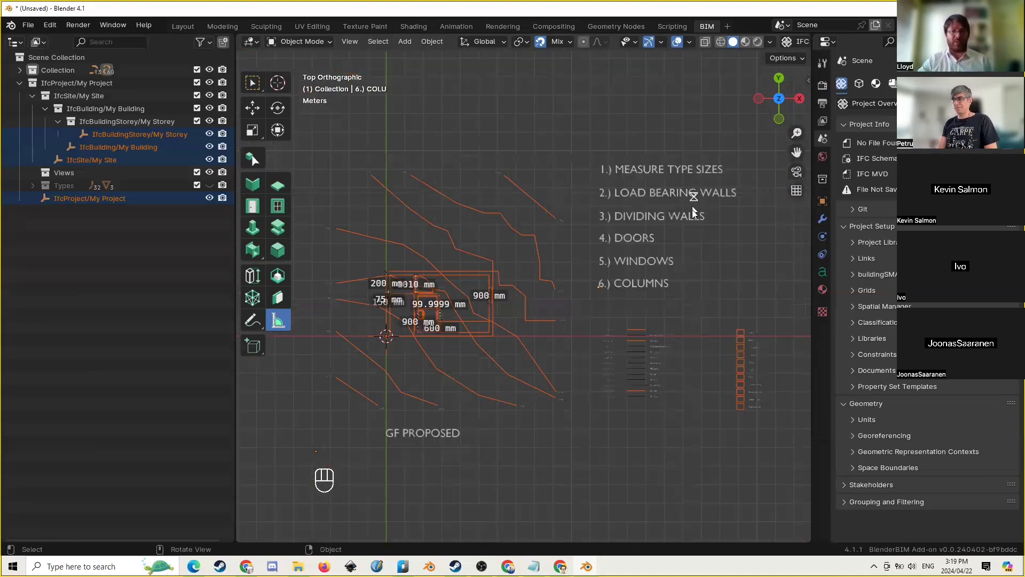
{"action": "scroll", "coordinate": [374, 302], "scroll_direction": "up", "scroll_amount": 6}
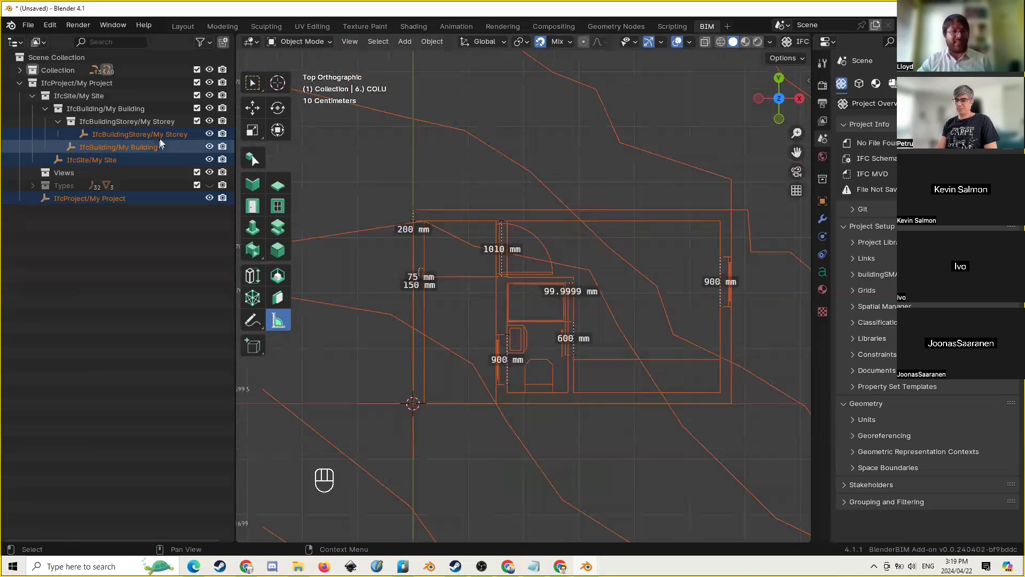
{"action": "left_click", "coordinate": [253, 186]}
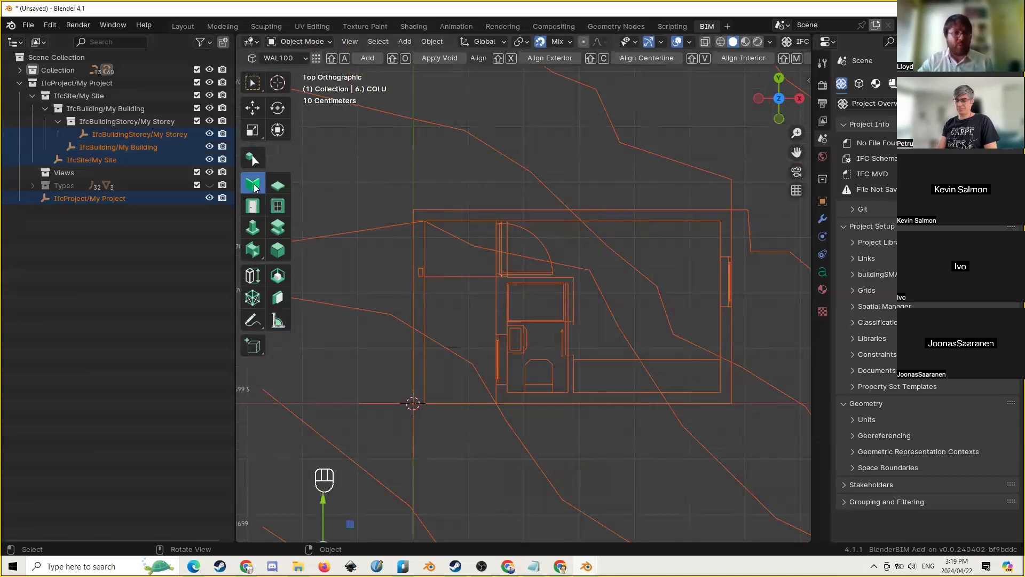
{"action": "left_click", "coordinate": [291, 58]}
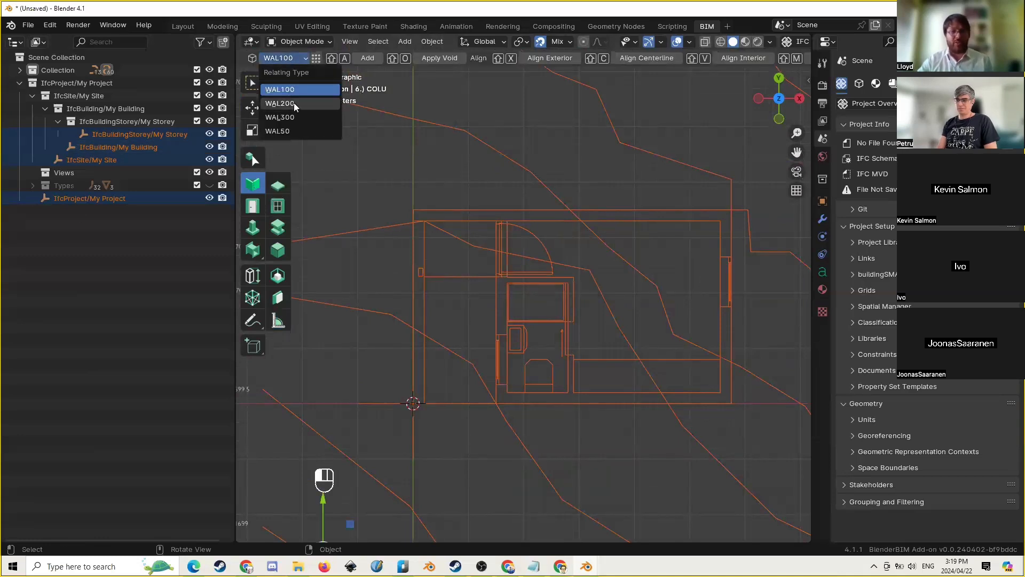
{"action": "left_click", "coordinate": [293, 103]}
{"action": "left_click", "coordinate": [277, 320]}
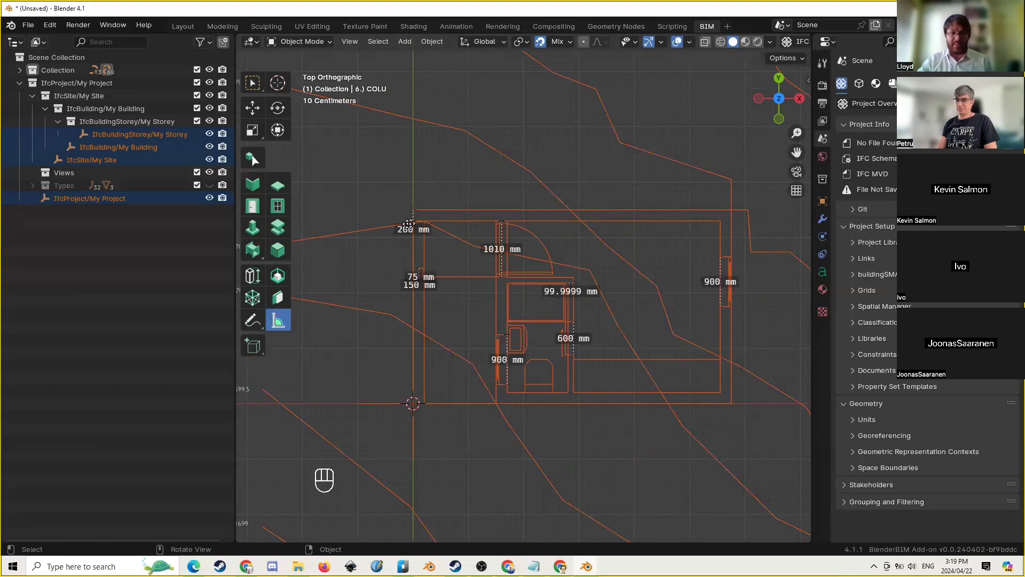
{"action": "left_click", "coordinate": [256, 185]}
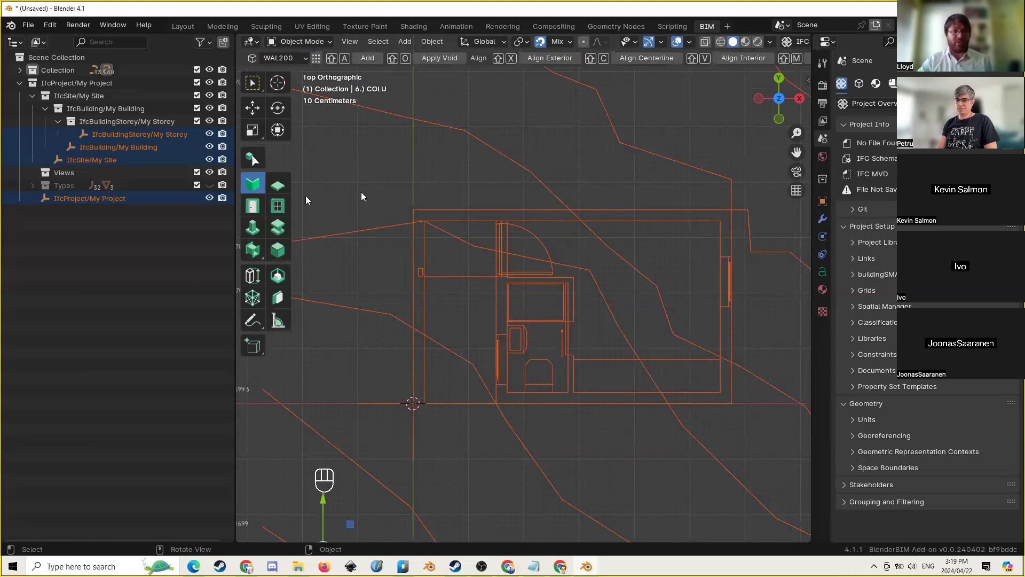
Make the My Storey collection active and snap the 3D cursor to the building's left edge, level with the top wall's inner face
{"action": "scroll", "coordinate": [361, 191], "scroll_direction": "up", "scroll_amount": 4}
{"action": "left_click", "coordinate": [119, 121]}
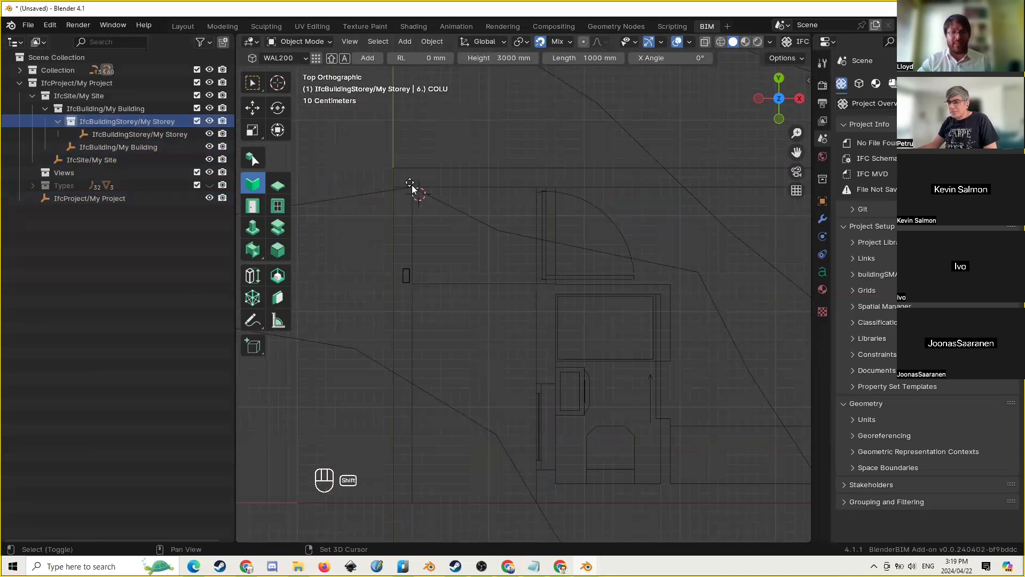
{"action": "right_click_drag", "start_coordinate": [411, 195], "coordinate": [444, 180], "text": "shift"}
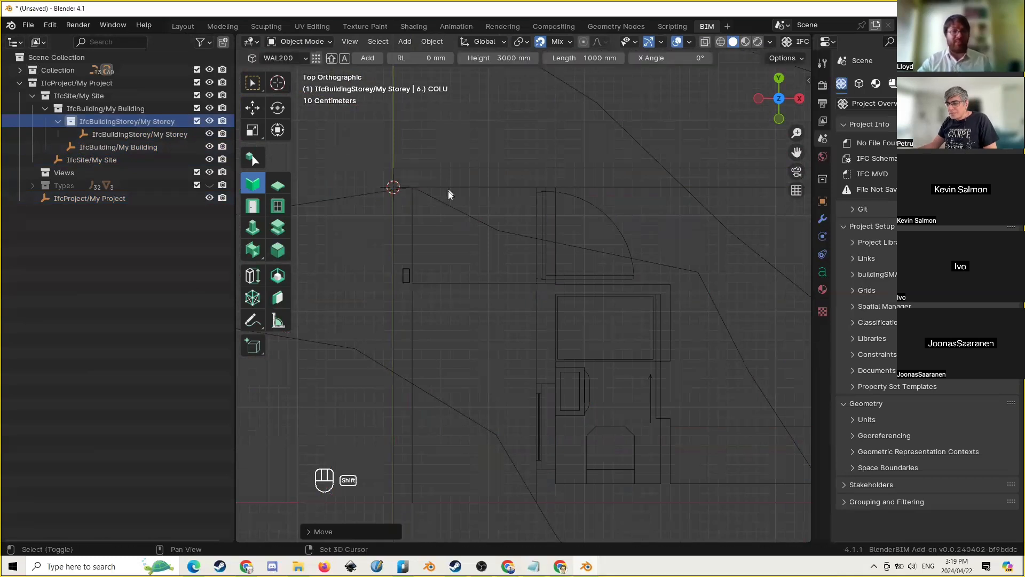
{"action": "middle_click_drag", "start_coordinate": [430, 192], "coordinate": [437, 200], "text": "shift"}
{"action": "scroll", "coordinate": [419, 195], "scroll_direction": "up", "scroll_amount": 2}
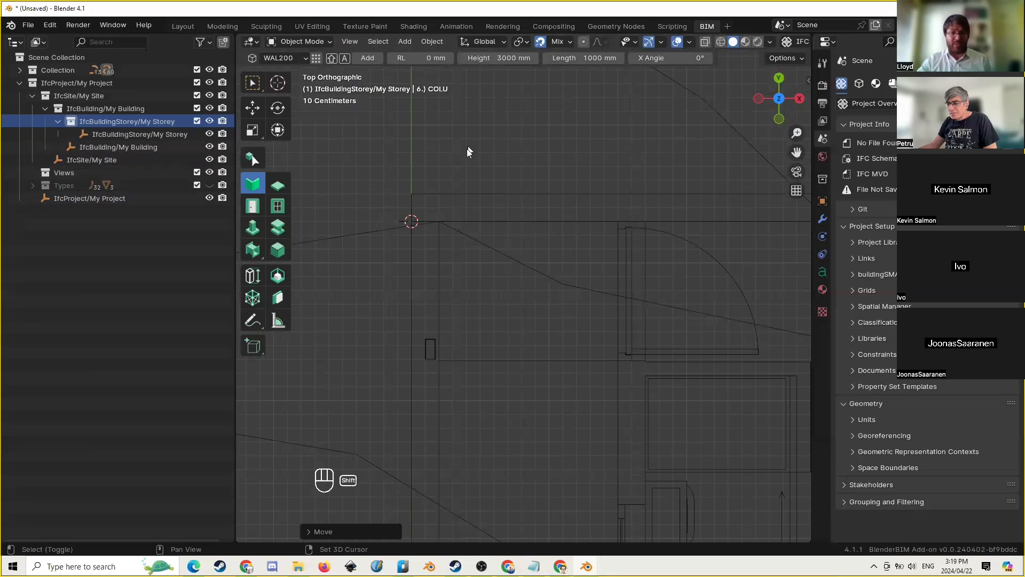
{"action": "right_click_drag", "start_coordinate": [467, 149], "coordinate": [426, 223], "text": "shift"}
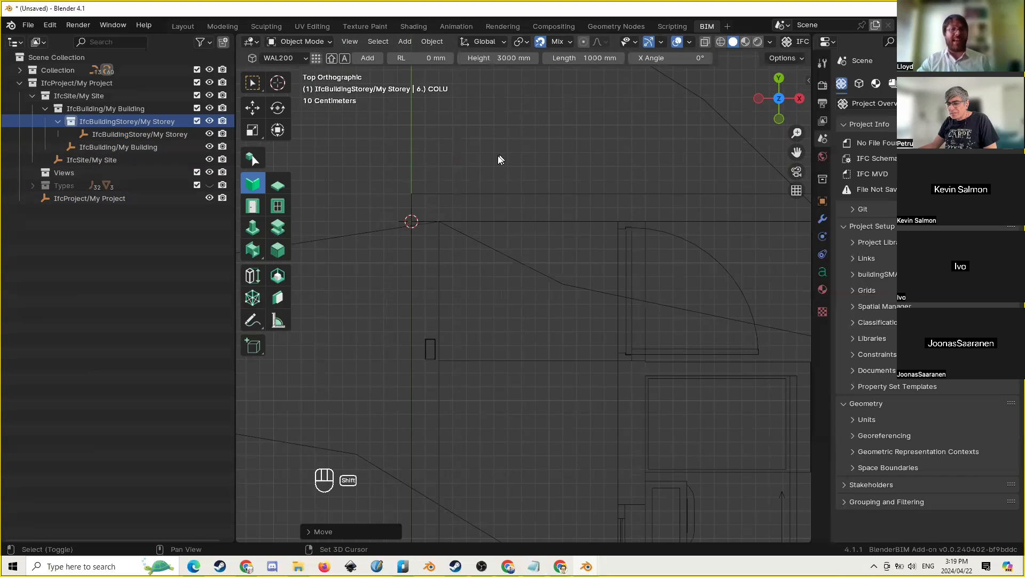
{"action": "mouse_move", "coordinate": [498, 156]}
{"action": "middle_mouse_down", "text": "shift"}
{"action": "mouse_move", "coordinate": [450, 186]}
{"action": "mouse_move", "coordinate": [489, 184]}
{"action": "middle_mouse_up", "text": "shift"}
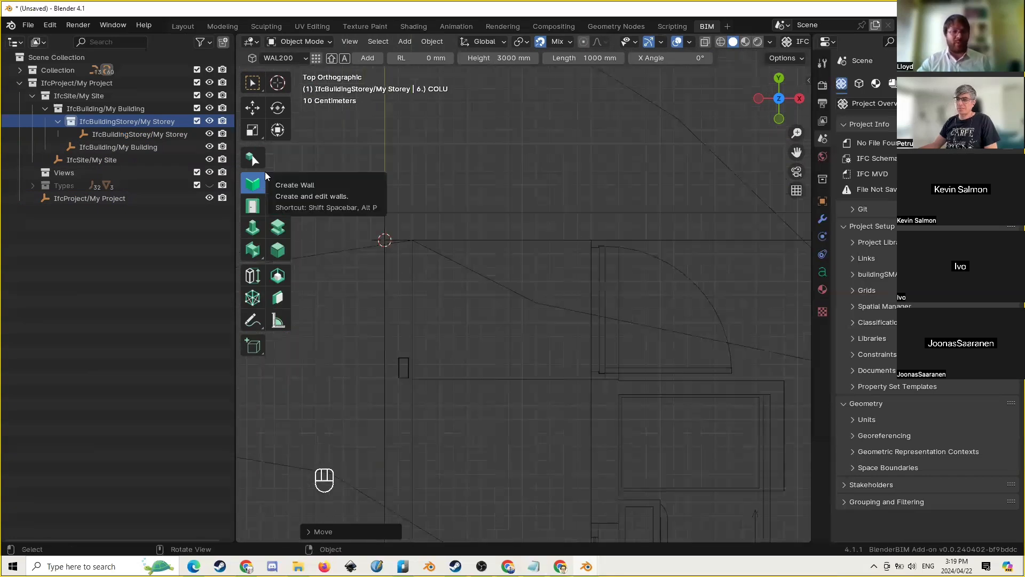
Add a WAL200 wall at the 3D cursor and extend it along the top of the plan to the upper-right outer corner
{"action": "left_click", "coordinate": [300, 59]}
{"action": "left_click", "coordinate": [299, 59]}
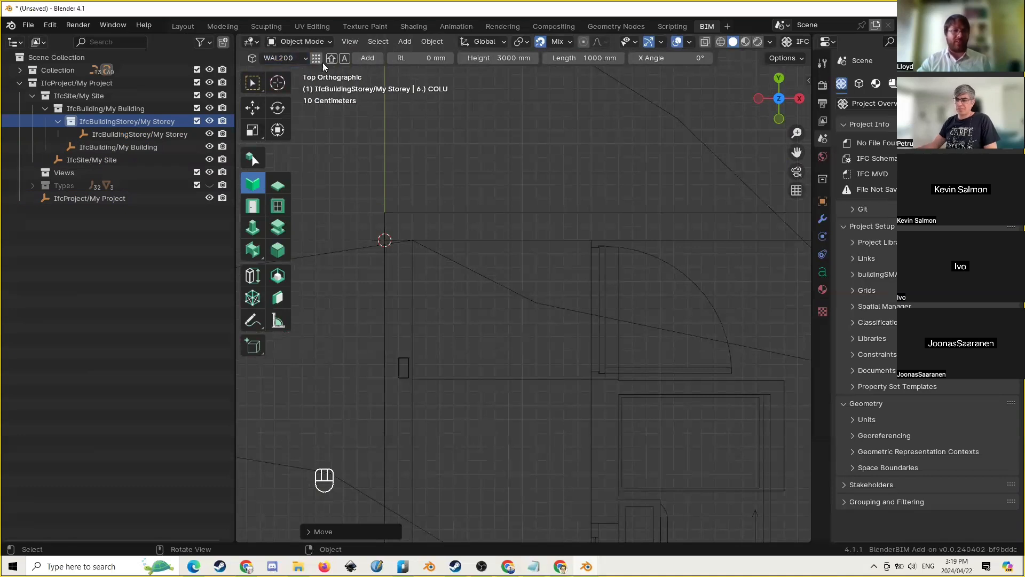
{"action": "key", "text": "shift+a"}
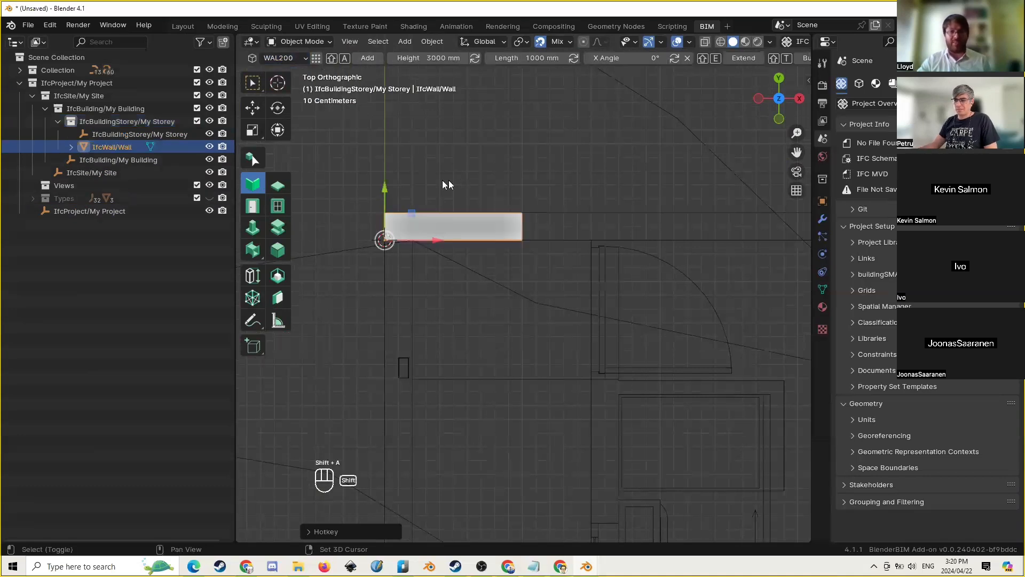
{"action": "scroll", "coordinate": [312, 211], "scroll_direction": "down", "scroll_amount": 5}
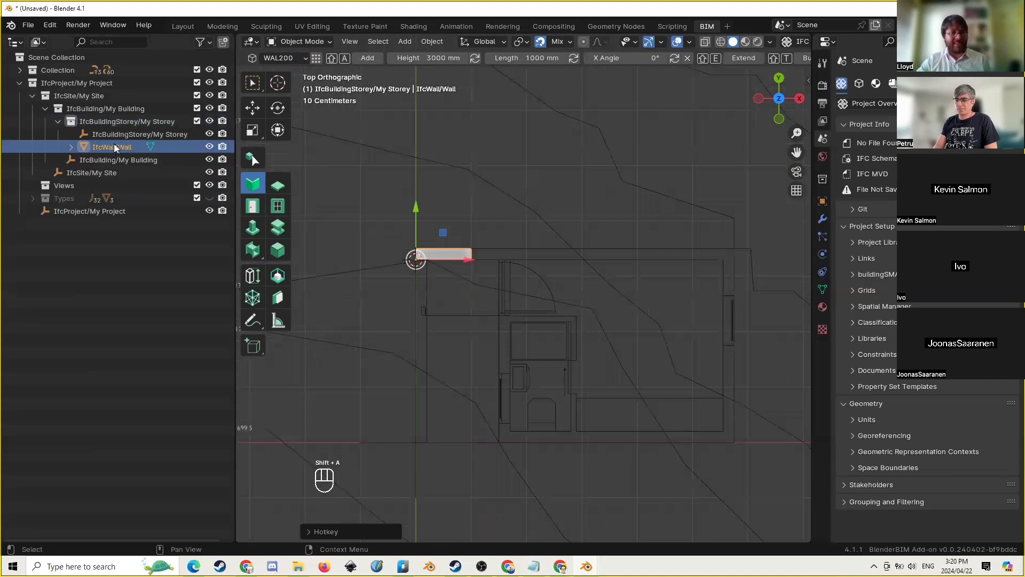
{"action": "middle_click_drag", "start_coordinate": [518, 269], "coordinate": [465, 265], "text": "shift"}
{"action": "key", "text": "g"}
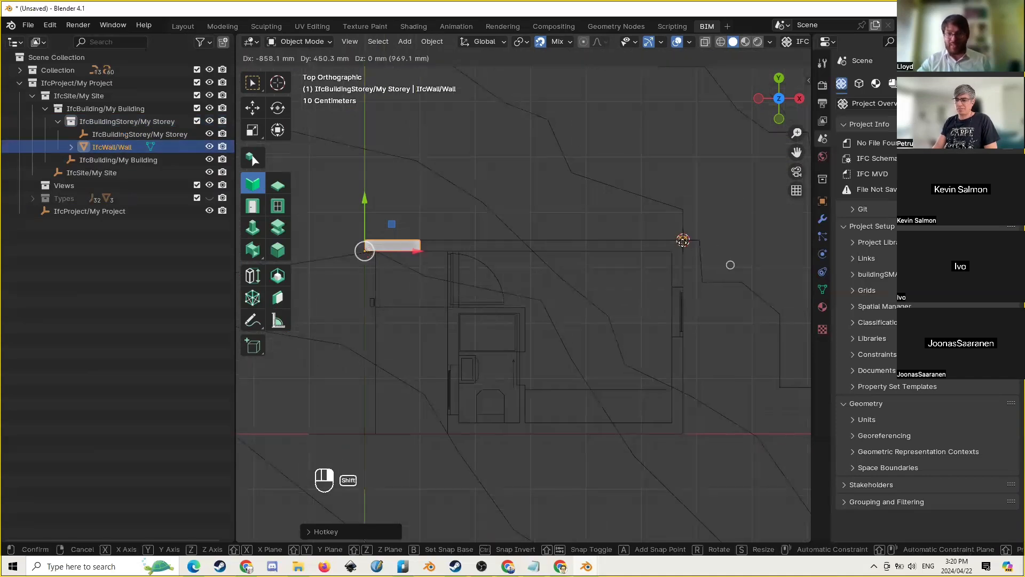
{"action": "left_click", "coordinate": [730, 265]}
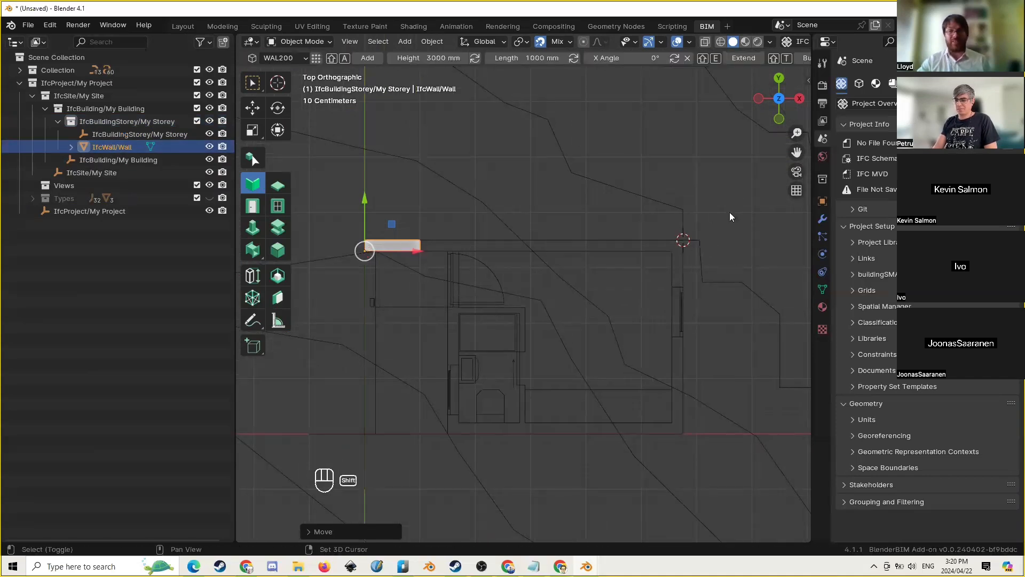
{"action": "left_click", "coordinate": [748, 57]}
Add a WAL200 wall along the bottom of the plan from the bathroom's outer left corner, extended to the building's right edge
{"action": "middle_click_drag", "start_coordinate": [699, 198], "coordinate": [641, 109], "text": "shift"}
{"action": "right_click_drag", "start_coordinate": [427, 380], "coordinate": [391, 344], "text": "shift"}
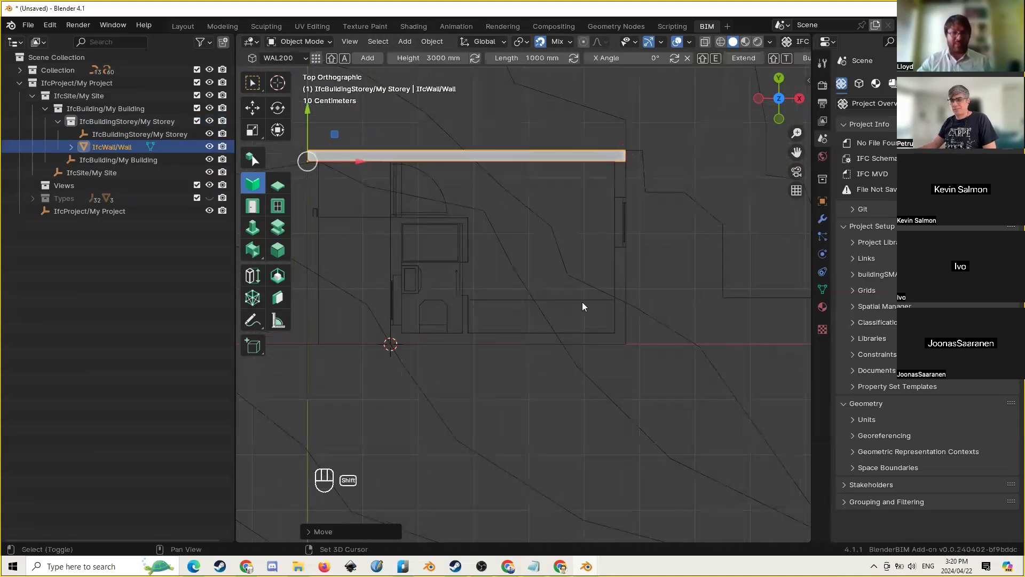
{"action": "key", "text": "shift+a"}
{"action": "right_click_drag", "start_coordinate": [580, 302], "coordinate": [630, 334], "text": "shift"}
{"action": "key", "text": "shift+e"}
Add a WAL200 wall along the building's right edge and extend it up to the top wall
{"action": "key", "text": "shift+a"}
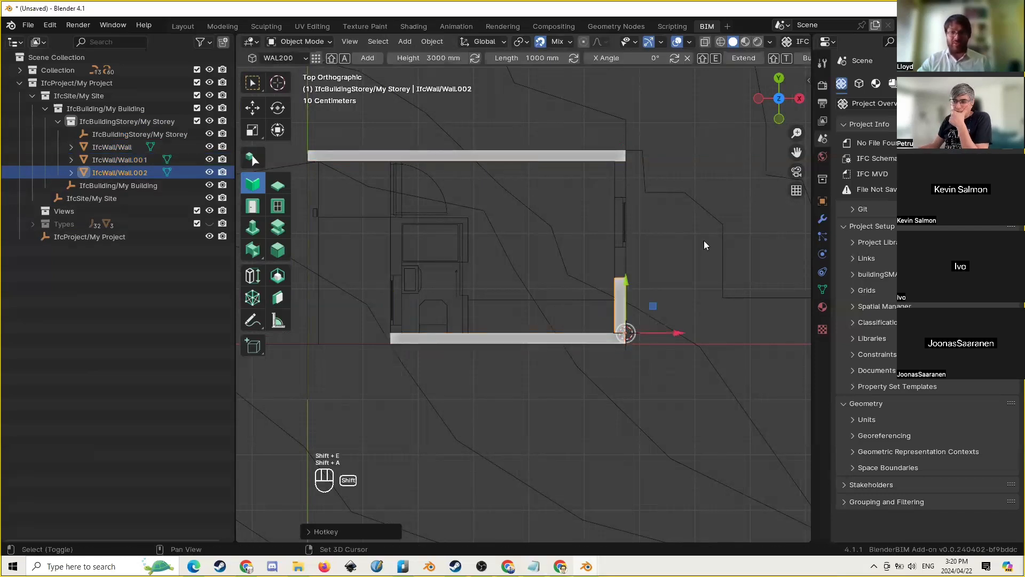
{"action": "right_click_drag", "start_coordinate": [636, 210], "coordinate": [607, 170], "text": "shift"}
{"action": "key", "text": "shift+e"}
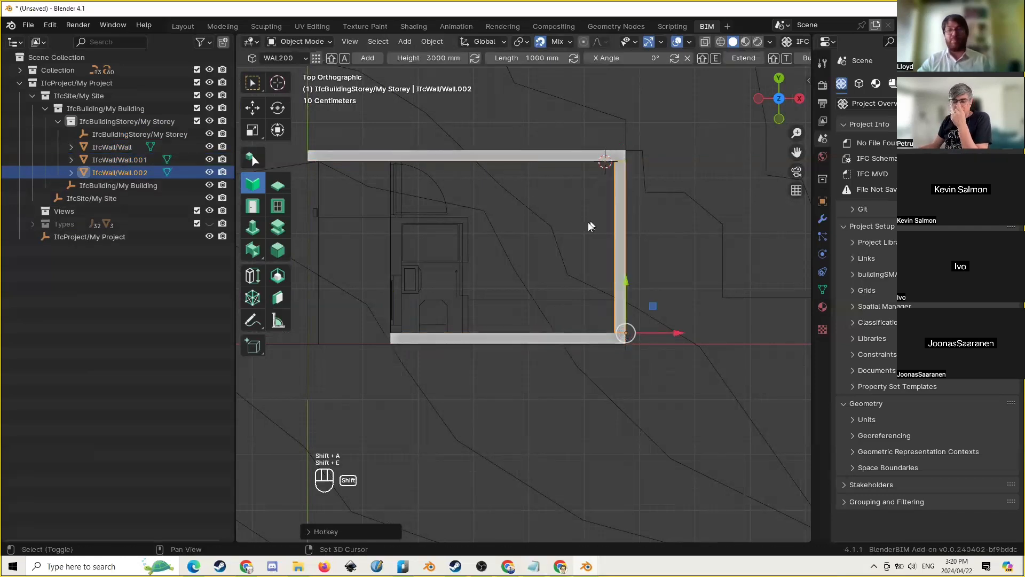
Duplicate the right-hand wall and move the copy -4050 mm along X onto the bathroom's outer left wall
{"action": "middle_click_drag", "start_coordinate": [442, 283], "coordinate": [592, 217], "text": "shift"}
{"action": "scroll", "coordinate": [593, 217], "scroll_direction": "up", "scroll_amount": 2}
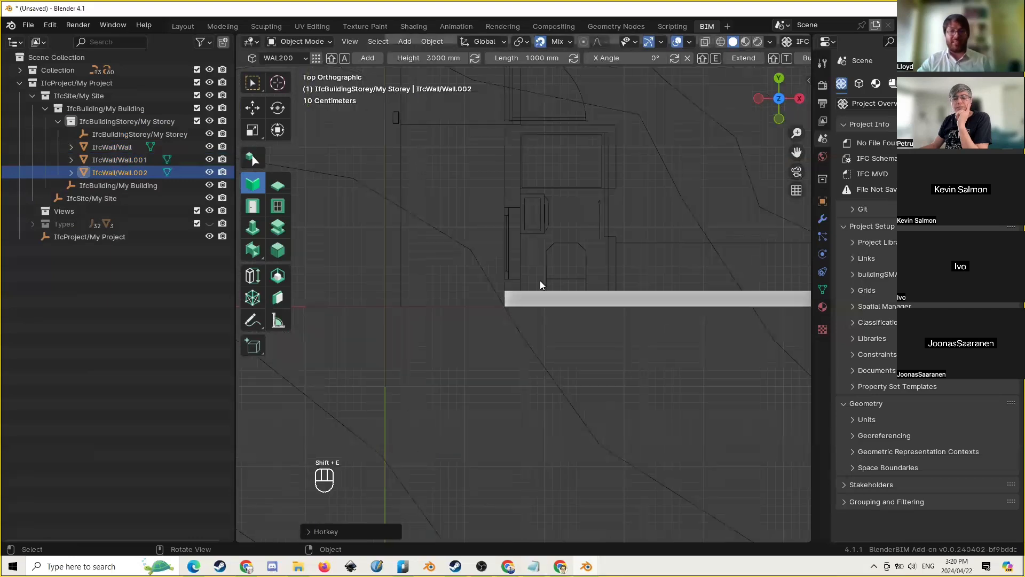
{"action": "scroll", "coordinate": [537, 279], "scroll_direction": "up", "scroll_amount": 3}
{"action": "scroll", "coordinate": [527, 275], "scroll_direction": "down", "scroll_amount": 5}
{"action": "middle_click_drag", "start_coordinate": [540, 275], "coordinate": [505, 325], "text": "shift"}
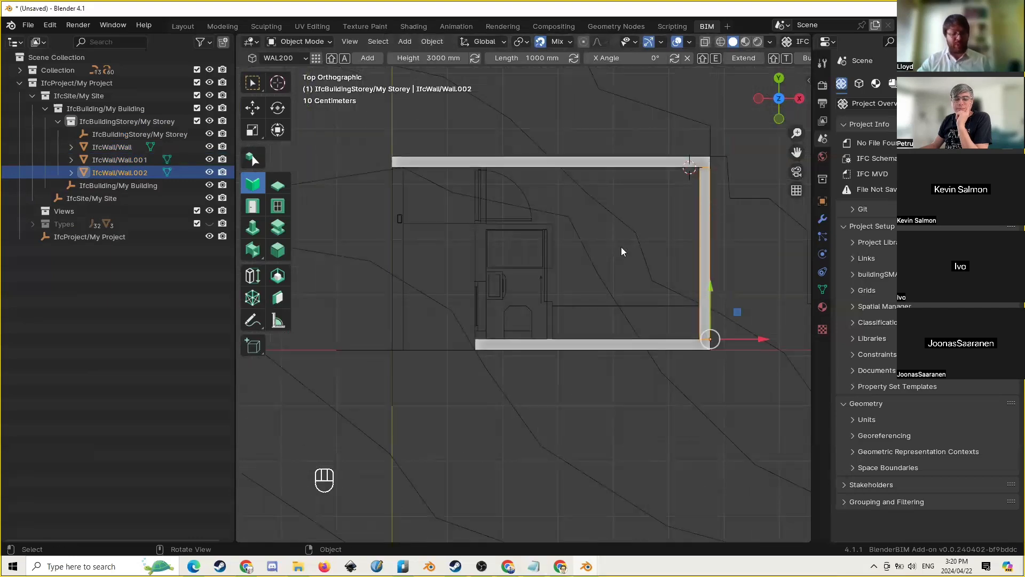
{"action": "key", "text": "shift+d"}
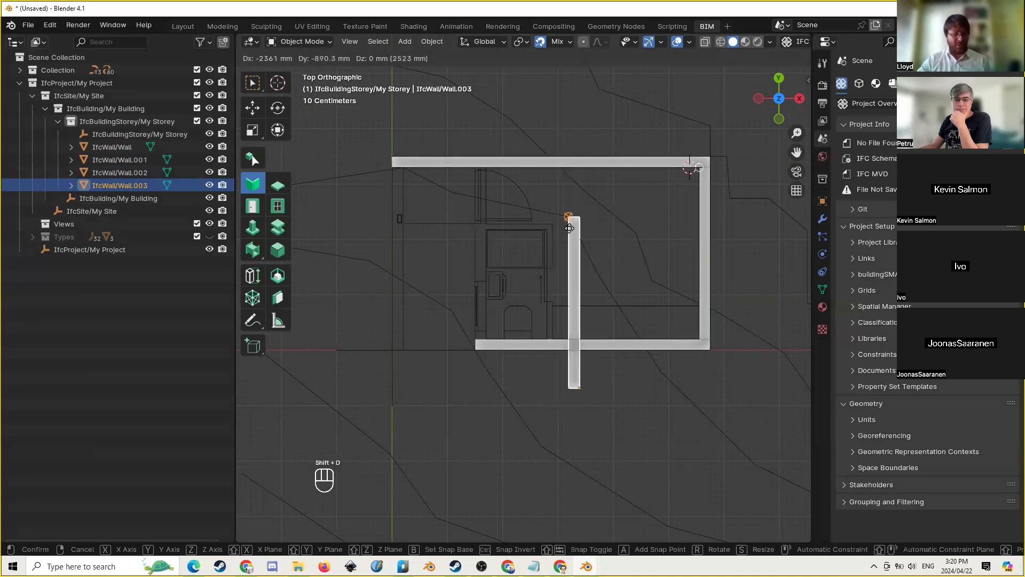
{"action": "key", "text": "x"}
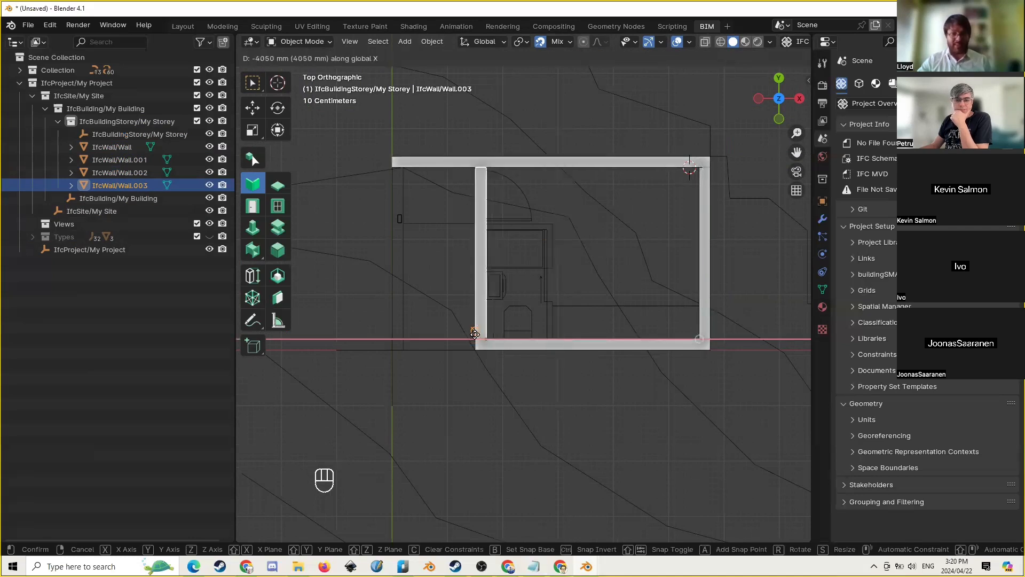
{"action": "left_click", "coordinate": [475, 334]}
{"action": "middle_click_drag", "start_coordinate": [480, 259], "coordinate": [533, 248], "text": "shift"}
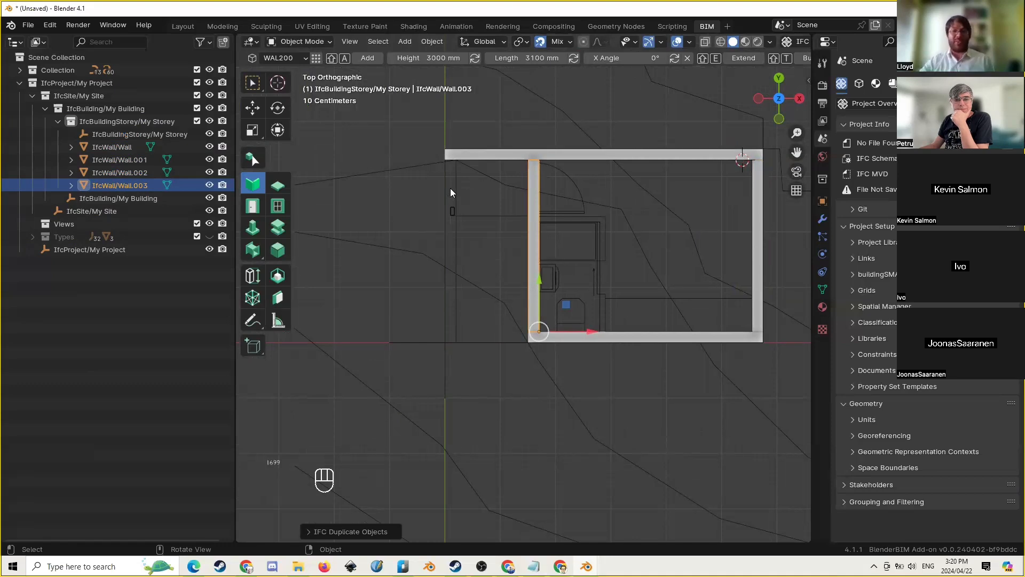
Switch to nanoCAD and compare the wall layout with the original plan in CAD to BIM Plan.dxf
{"action": "left_click", "coordinate": [404, 566]}
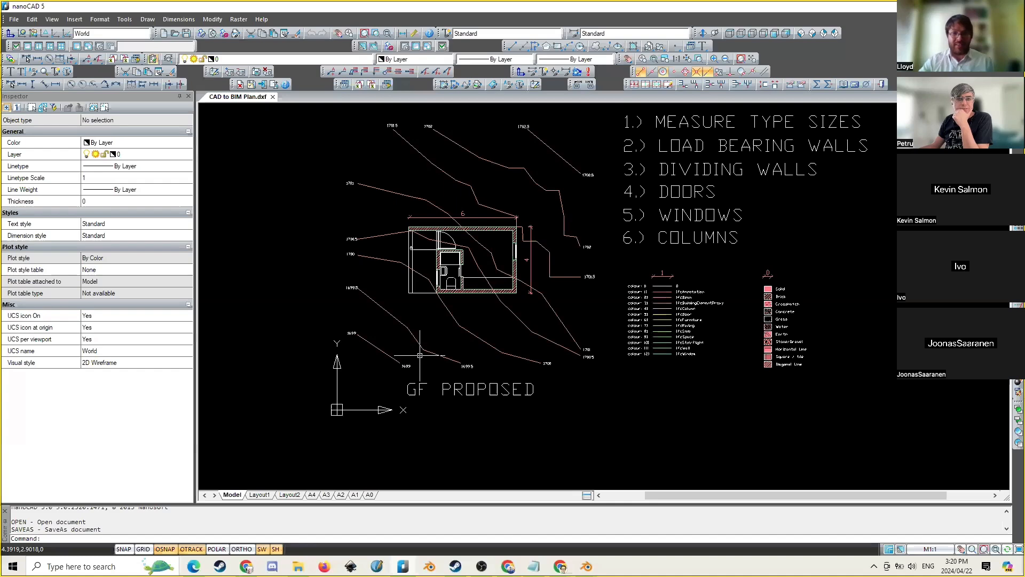
{"action": "scroll", "coordinate": [411, 232], "scroll_direction": "up", "scroll_amount": 6}
{"action": "scroll", "coordinate": [427, 234], "scroll_direction": "down", "scroll_amount": 3}
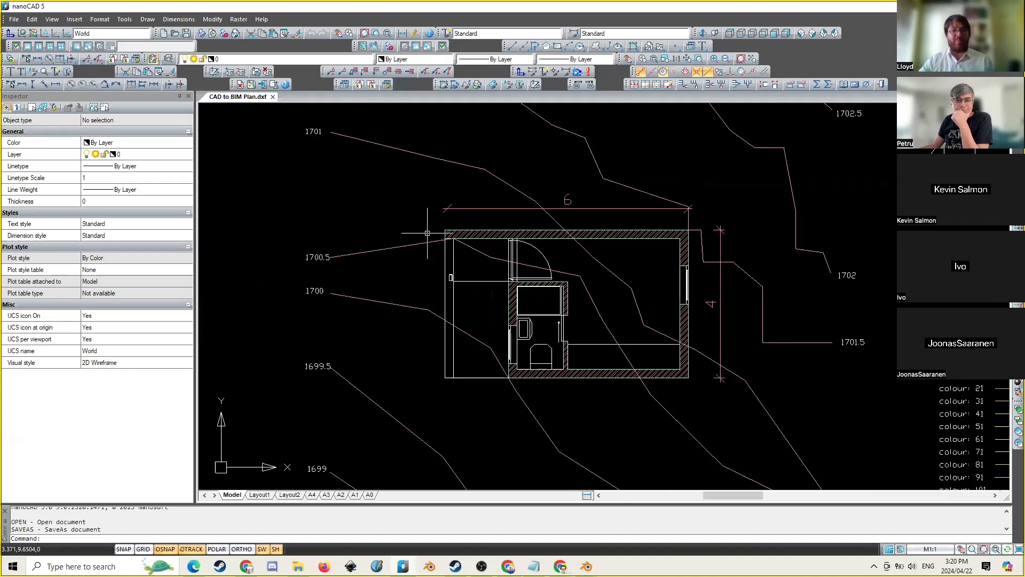
{"action": "scroll", "coordinate": [427, 233], "scroll_direction": "down", "scroll_amount": 2}
{"action": "mouse_move", "coordinate": [593, 569]}
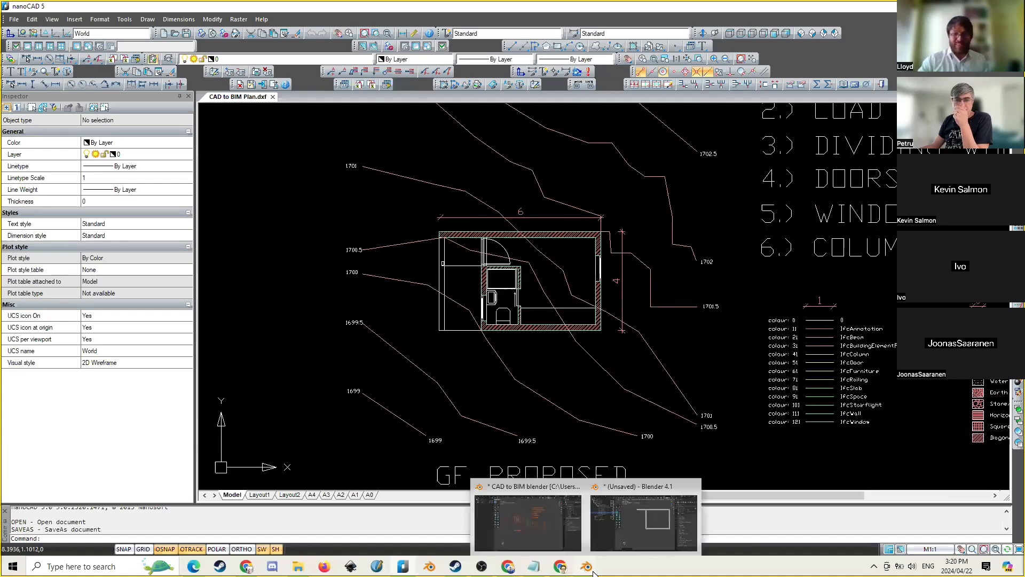
Switch back to the unsaved Blender project and place the 3D cursor at the bottom end of the plan's far-left wall
{"action": "left_click", "coordinate": [626, 527]}
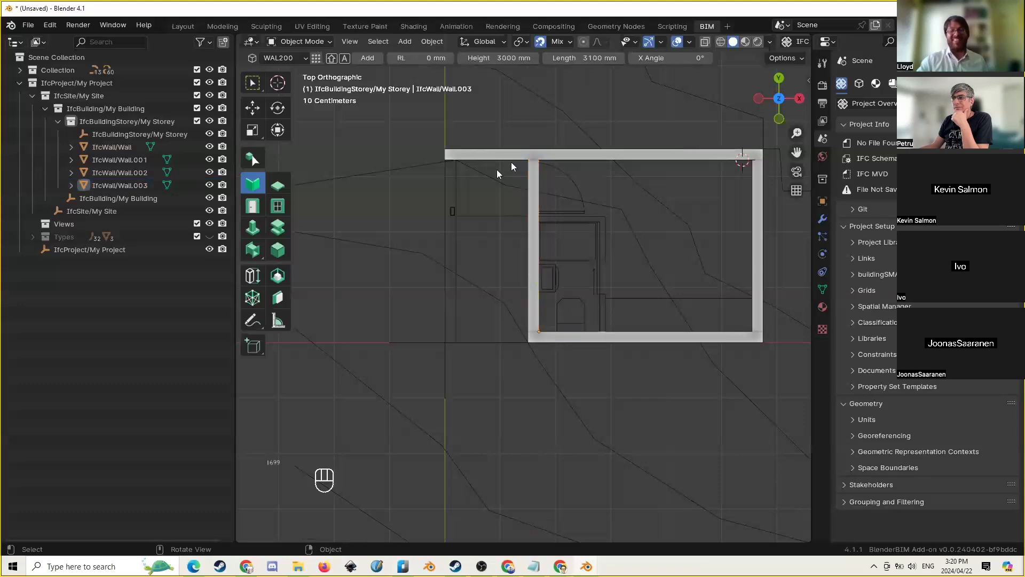
{"action": "scroll", "coordinate": [511, 165], "scroll_direction": "down", "scroll_amount": 2}
{"action": "middle_click_drag", "start_coordinate": [511, 225], "coordinate": [432, 200], "text": "shift"}
{"action": "scroll", "coordinate": [443, 235], "scroll_direction": "up", "scroll_amount": 3}
{"action": "middle_click_drag", "start_coordinate": [451, 246], "coordinate": [523, 287], "text": "shift"}
{"action": "right_click_drag", "start_coordinate": [448, 358], "coordinate": [439, 338], "text": "shift"}
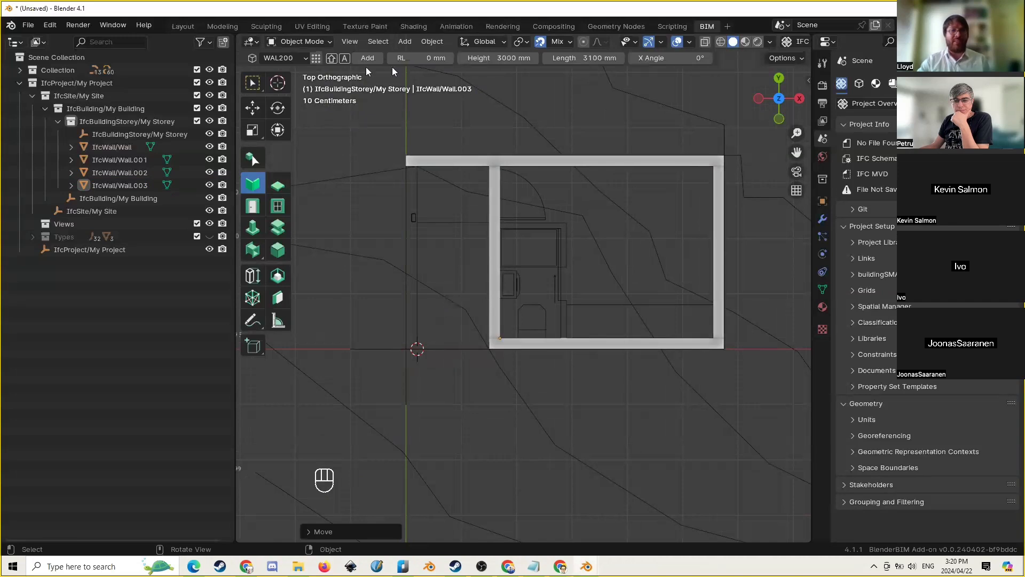
Add a WAL200 wall 1500 mm high along the plan's left edge, rotated vertical in plan and extended to the top wall
{"action": "left_click", "coordinate": [505, 59]}
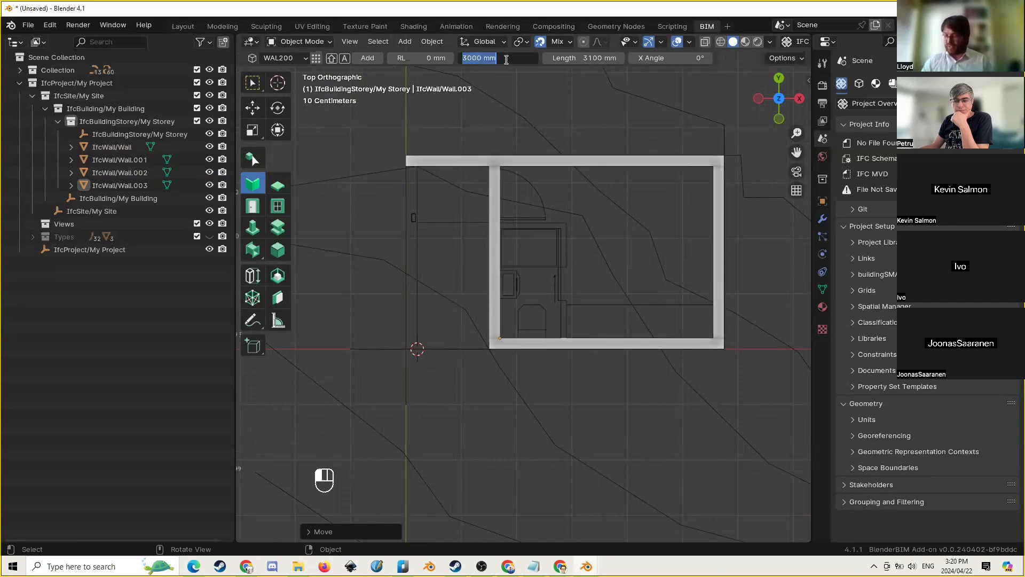
{"action": "type", "text": "1500"}
{"action": "left_click", "coordinate": [545, 91]}
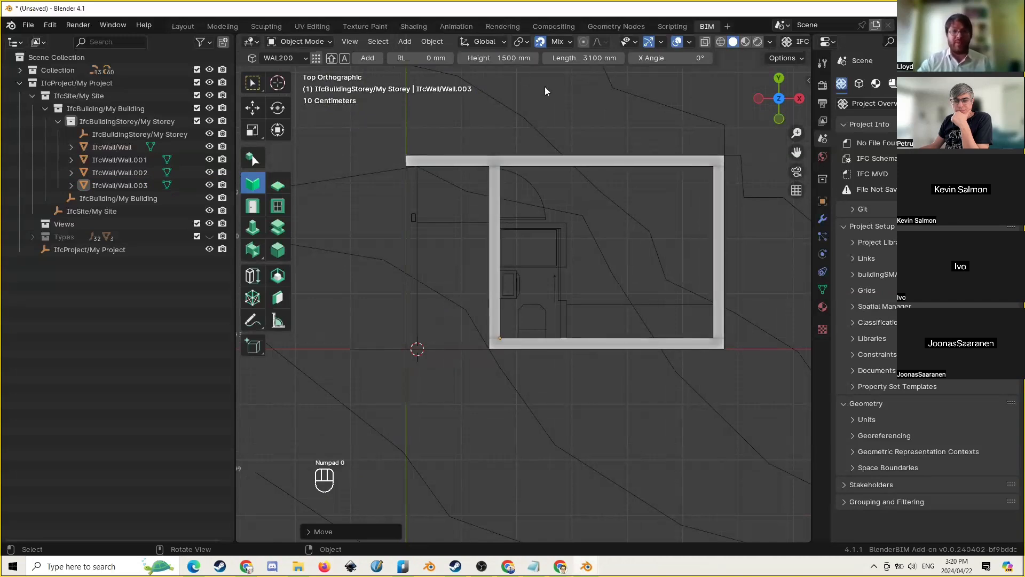
{"action": "key", "text": "shift+a"}
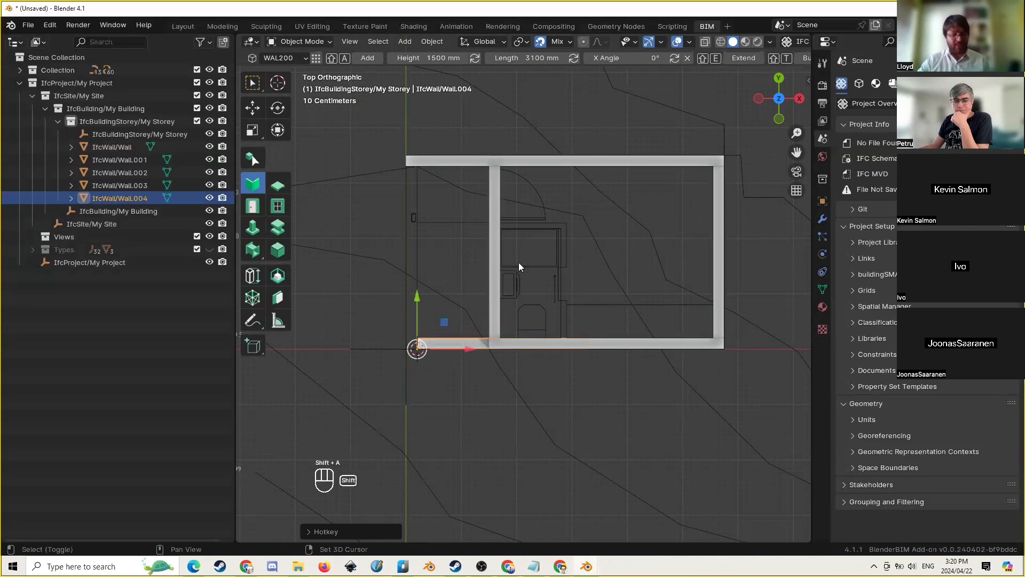
{"action": "key", "text": "shift+r"}
{"action": "key", "text": "shift+e"}
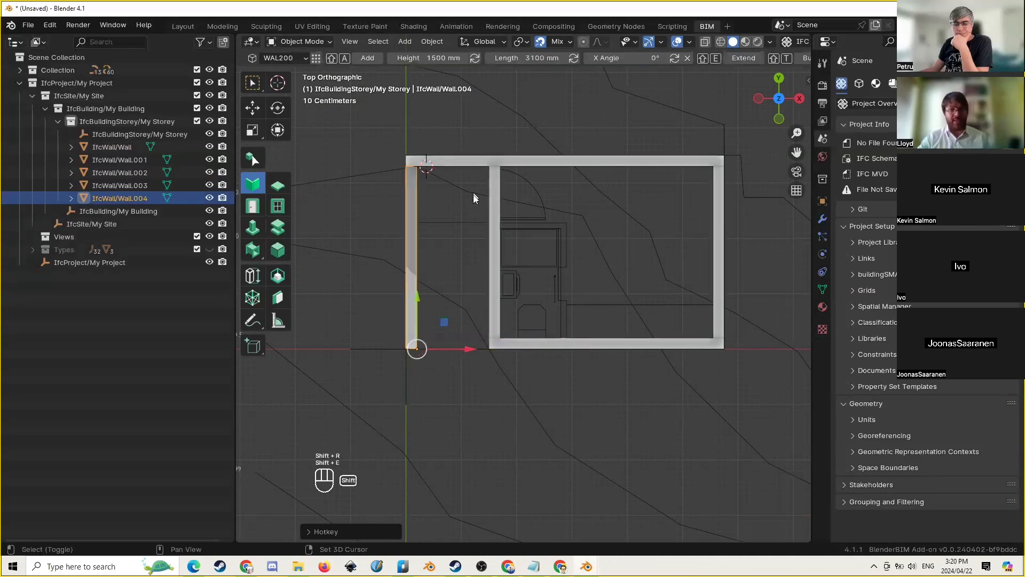
{"action": "middle_click_drag", "start_coordinate": [477, 322], "coordinate": [683, 185]}
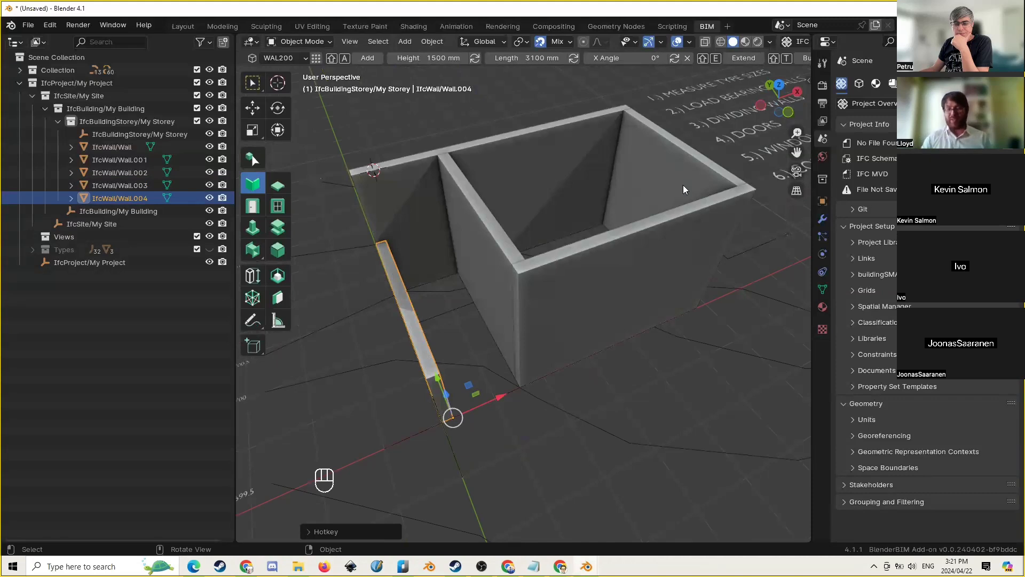
{"action": "key", "text": "KP_7"}
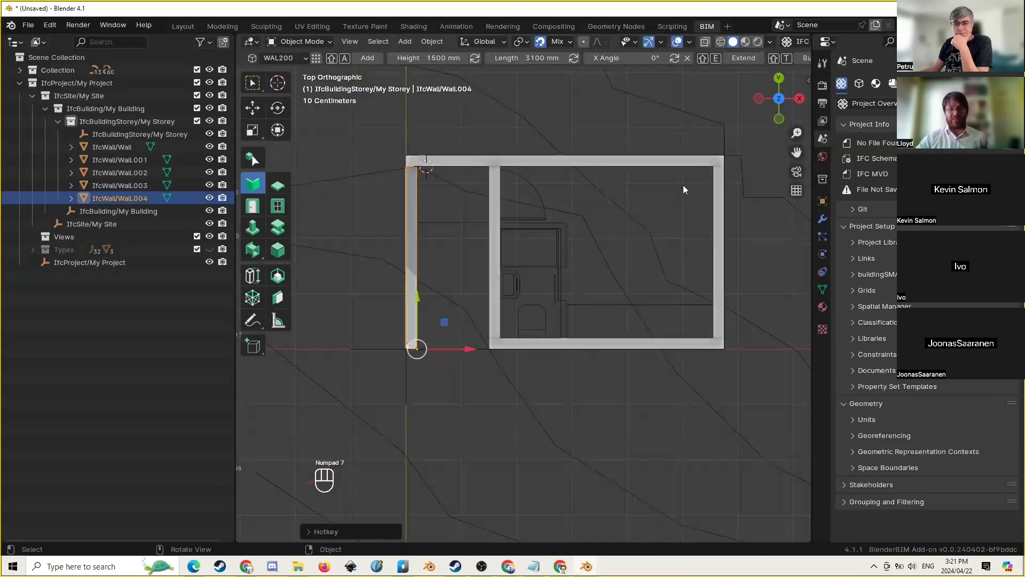
Add a WAL100 wall on the outer face of the bathroom's right-hand partition and rotate it to run up the plan
{"action": "middle_click_drag", "start_coordinate": [623, 278], "coordinate": [581, 288], "text": "shift"}
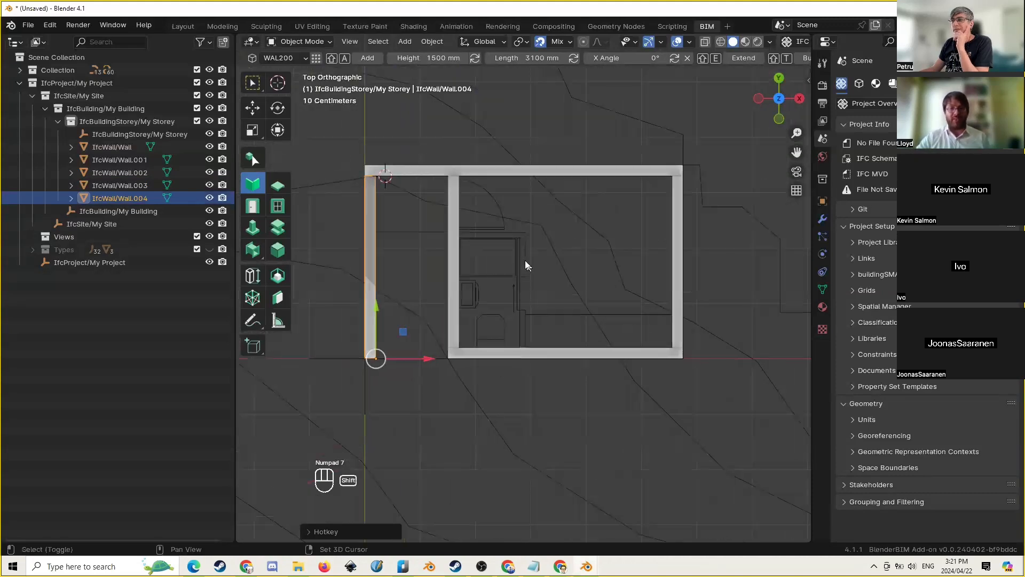
{"action": "scroll", "coordinate": [525, 258], "scroll_direction": "up", "scroll_amount": 3}
{"action": "scroll", "coordinate": [525, 258], "scroll_direction": "up", "scroll_amount": 1}
{"action": "middle_click_drag", "start_coordinate": [529, 322], "coordinate": [525, 281], "text": "shift"}
{"action": "right_click_drag", "start_coordinate": [524, 294], "coordinate": [524, 297], "text": "shift"}
{"action": "middle_click_drag", "start_coordinate": [533, 187], "coordinate": [534, 214], "text": "shift"}
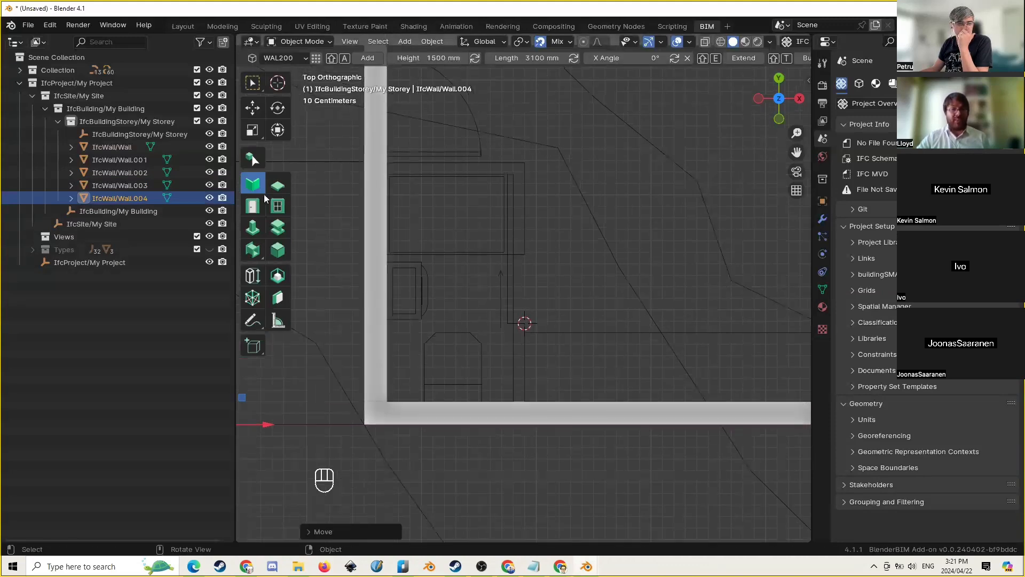
{"action": "scroll", "coordinate": [487, 313], "scroll_direction": "down", "scroll_amount": 7}
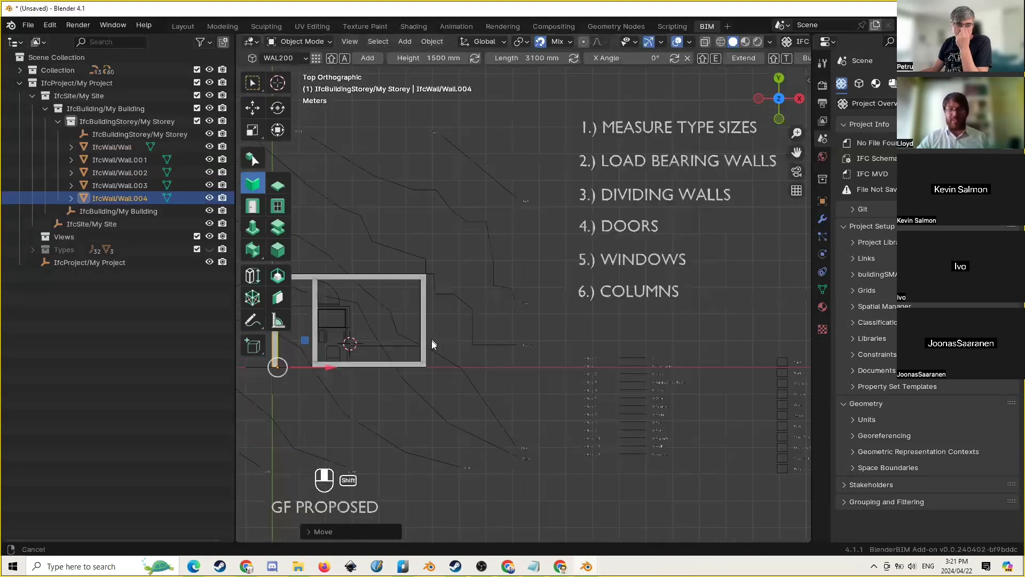
{"action": "scroll", "coordinate": [401, 292], "scroll_direction": "up", "scroll_amount": 7}
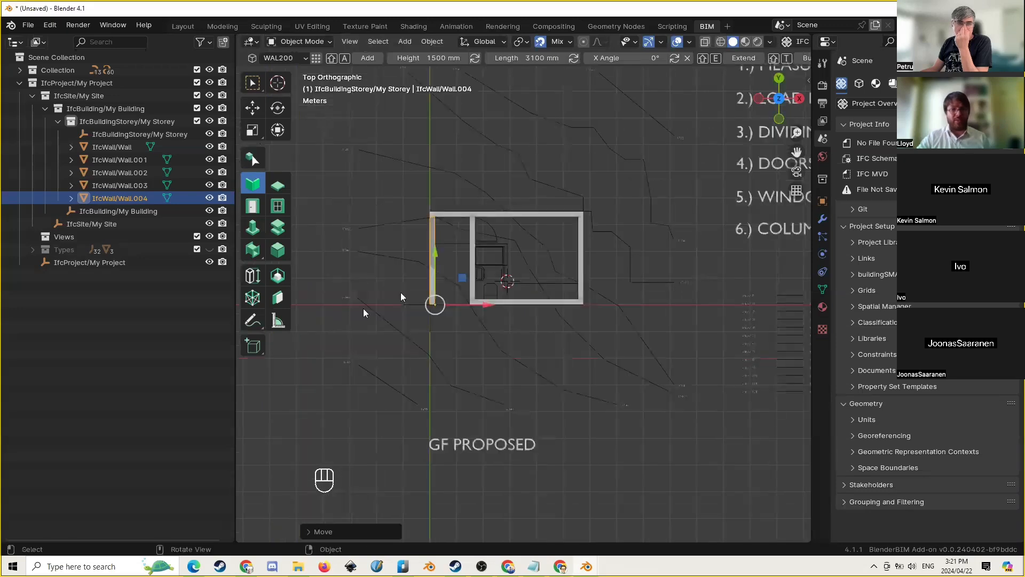
{"action": "middle_click_drag", "start_coordinate": [428, 279], "coordinate": [526, 324], "text": "shift"}
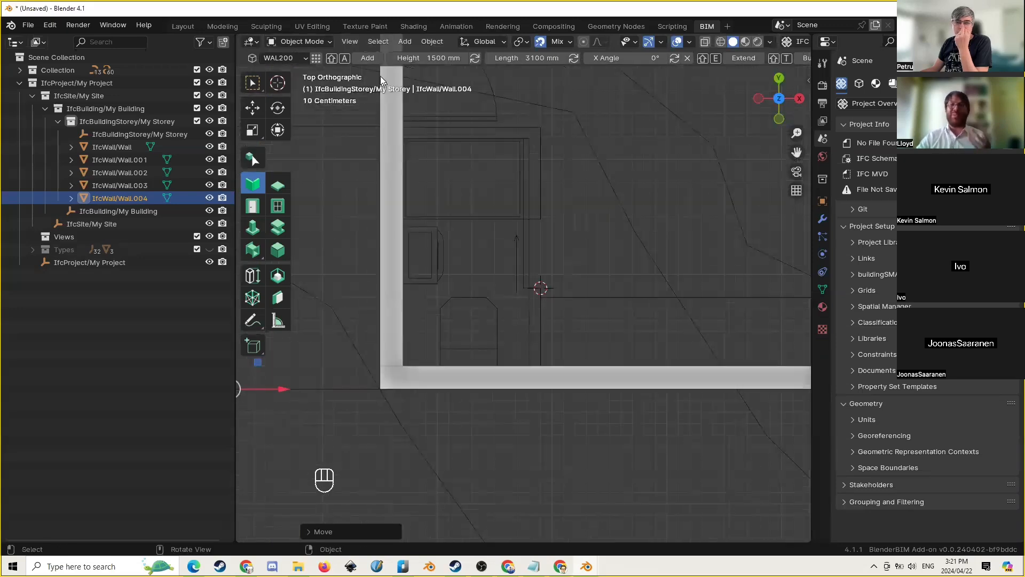
{"action": "left_click", "coordinate": [295, 62]}
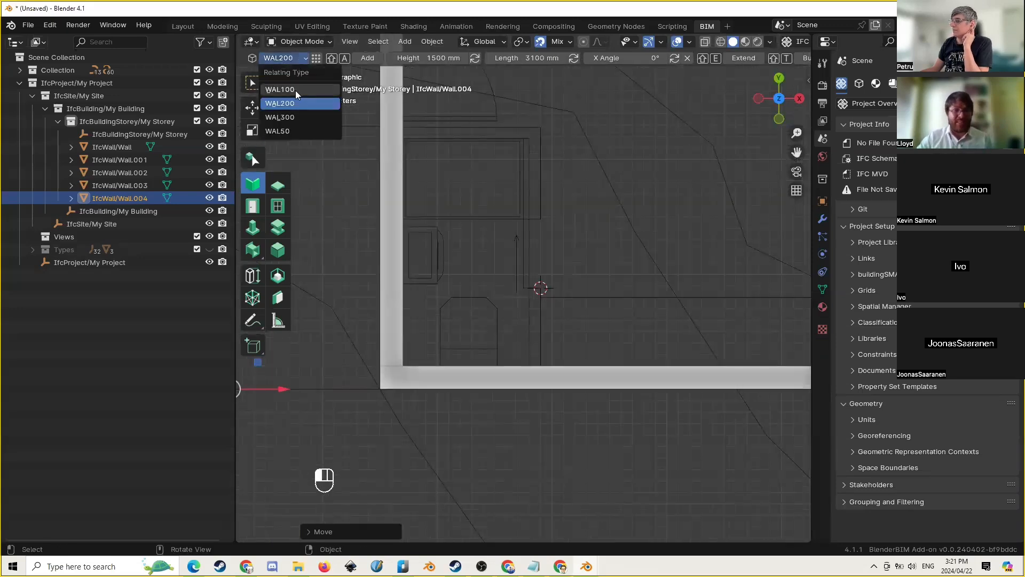
{"action": "left_click", "coordinate": [296, 91]}
{"action": "key", "text": "shift+a"}
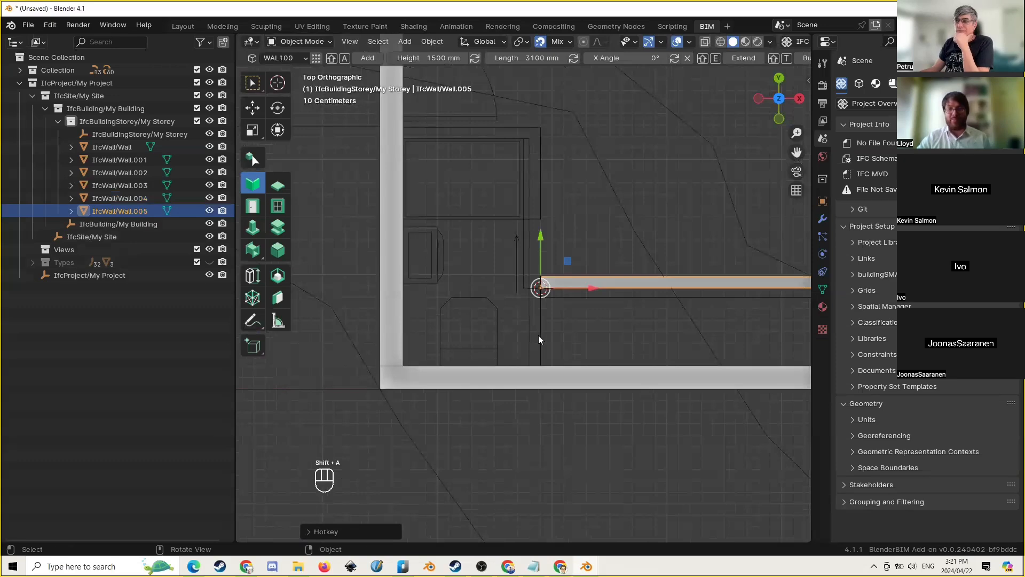
{"action": "scroll", "coordinate": [538, 334], "scroll_direction": "down", "scroll_amount": 5}
{"action": "scroll", "coordinate": [562, 293], "scroll_direction": "up", "scroll_amount": 2}
{"action": "key", "text": "shift+r"}
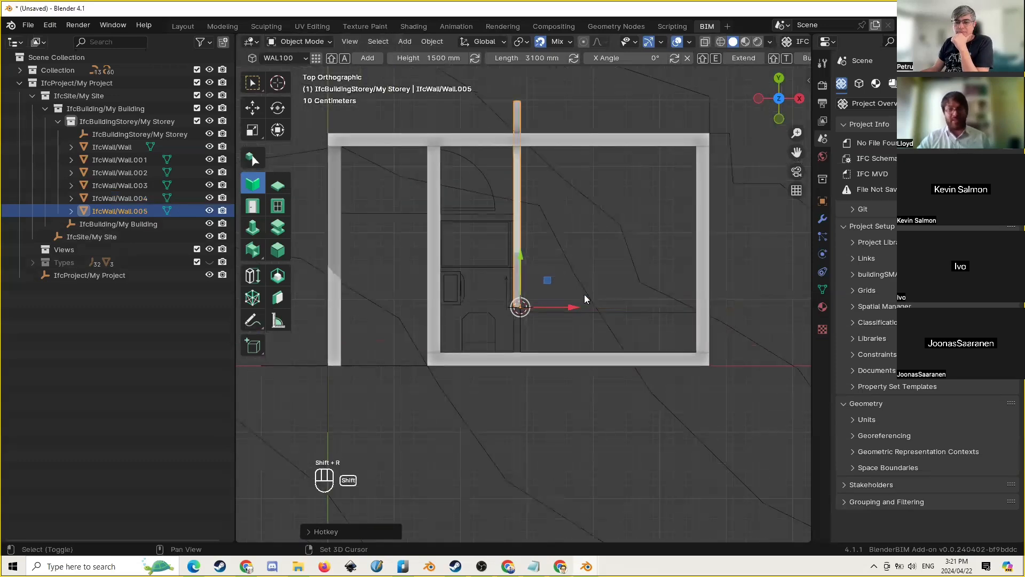
Move the new partition wall down so its lower end meets the bottom wall's inner face
{"action": "scroll", "coordinate": [535, 265], "scroll_direction": "up", "scroll_amount": 3}
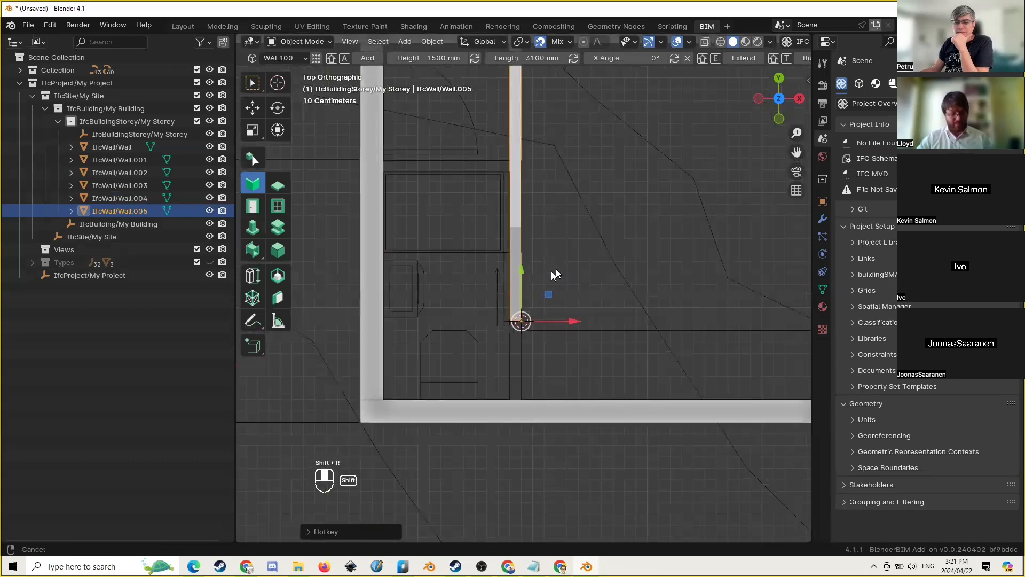
{"action": "scroll", "coordinate": [568, 341], "scroll_direction": "down", "scroll_amount": 2}
{"action": "key", "text": "g"}
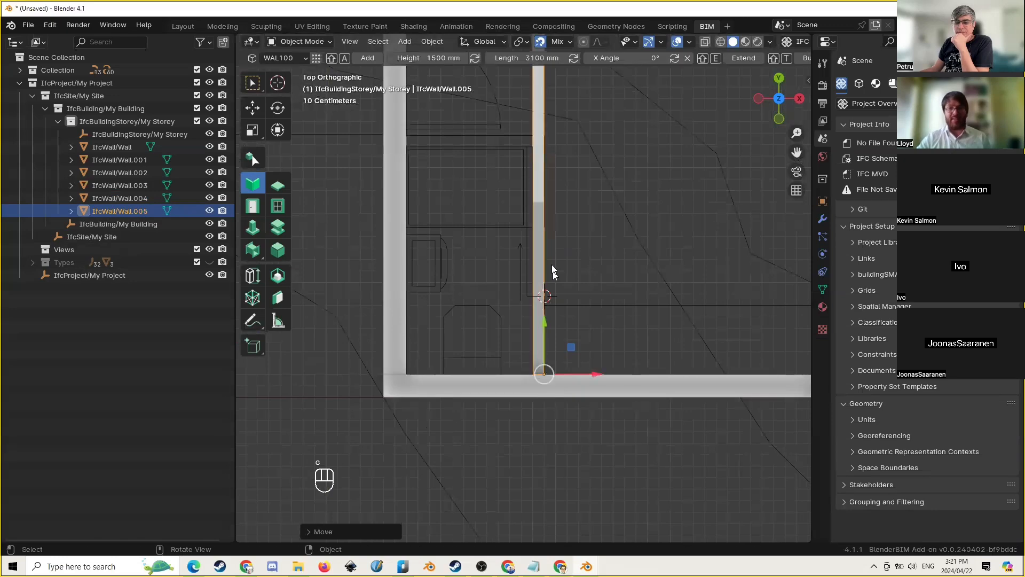
{"action": "left_click", "coordinate": [551, 247]}
Hide the bathroom's outer left wall and trim the right-hand partition to the bathroom's top edge
{"action": "middle_click_drag", "start_coordinate": [551, 221], "coordinate": [548, 271], "text": "shift"}
{"action": "scroll", "coordinate": [536, 265], "scroll_direction": "up", "scroll_amount": 4}
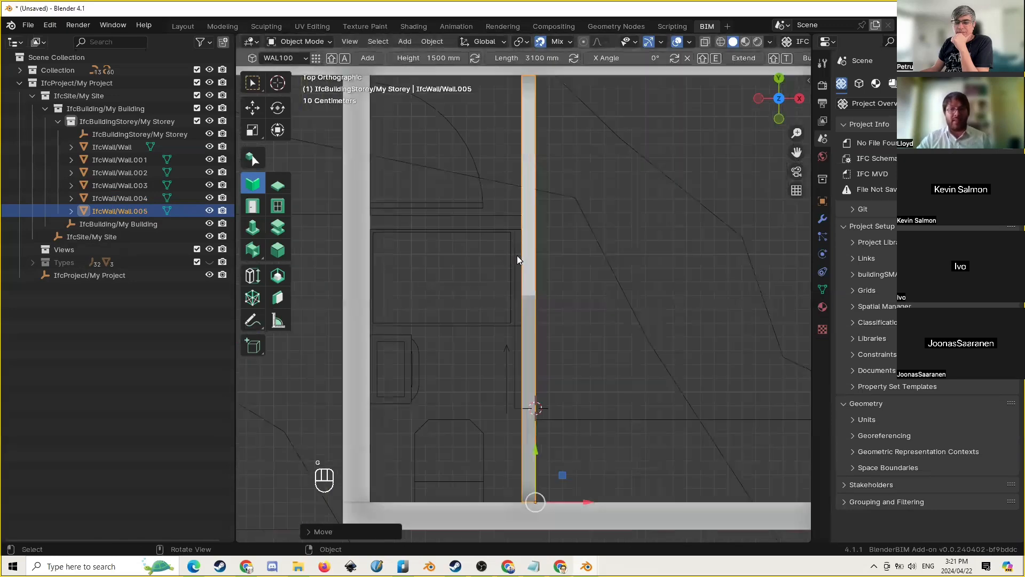
{"action": "right_click_drag", "start_coordinate": [509, 230], "coordinate": [340, 202], "text": "shift"}
{"action": "left_click", "coordinate": [330, 220]}
{"action": "key", "text": "h"}
{"action": "scroll", "coordinate": [464, 243], "scroll_direction": "down", "scroll_amount": 3}
{"action": "left_click", "coordinate": [528, 235]}
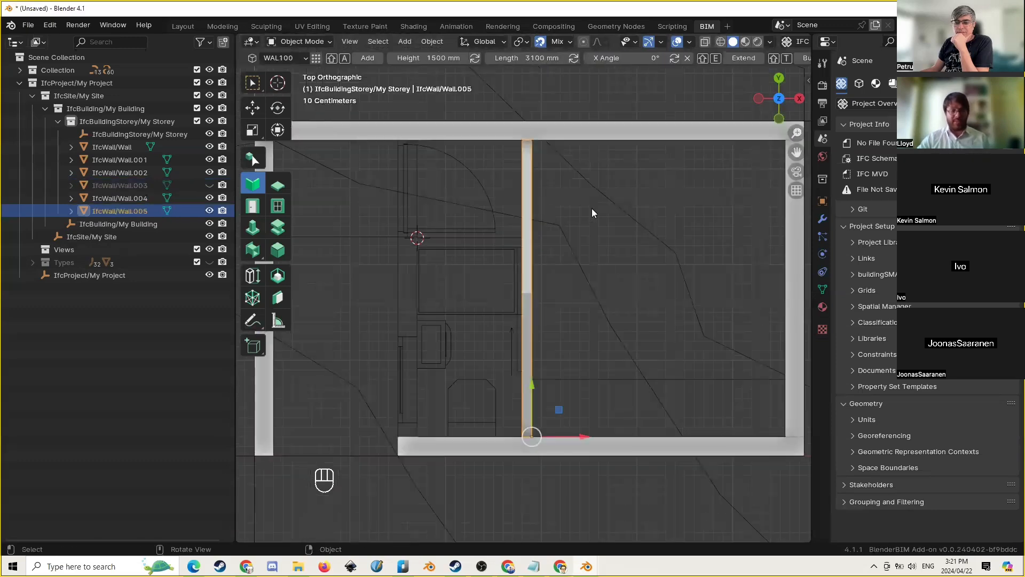
{"action": "key", "text": "shift+e"}
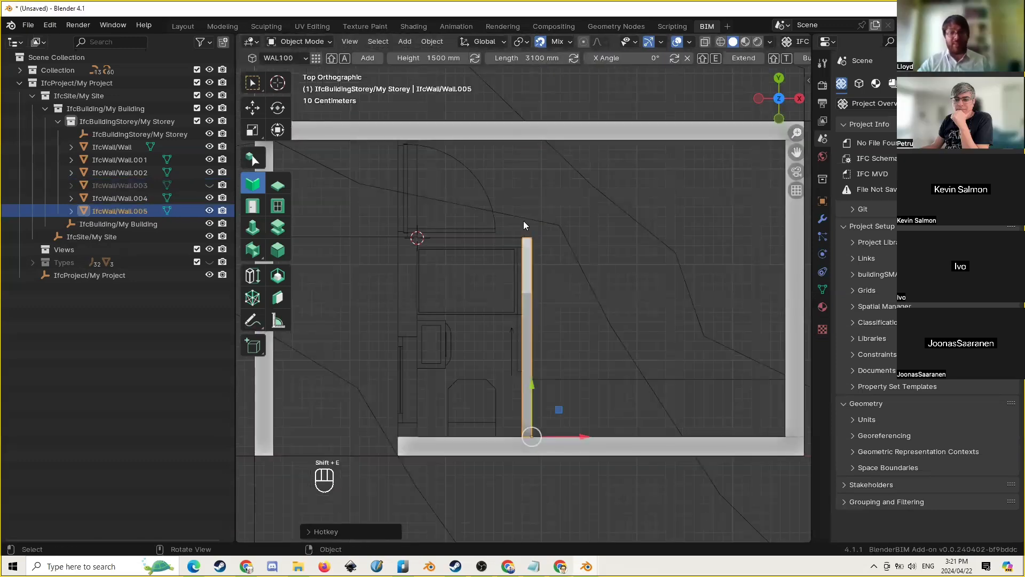
Add a WAL100 wall along the bathroom's top edge from the partition's upper corner and set its length to 1000 mm
{"action": "scroll", "coordinate": [523, 220], "scroll_direction": "up", "scroll_amount": 3}
{"action": "right_click_drag", "start_coordinate": [511, 183], "coordinate": [521, 183], "text": "shift"}
{"action": "key", "text": "shift+a"}
{"action": "scroll", "coordinate": [670, 305], "scroll_direction": "down", "scroll_amount": 3}
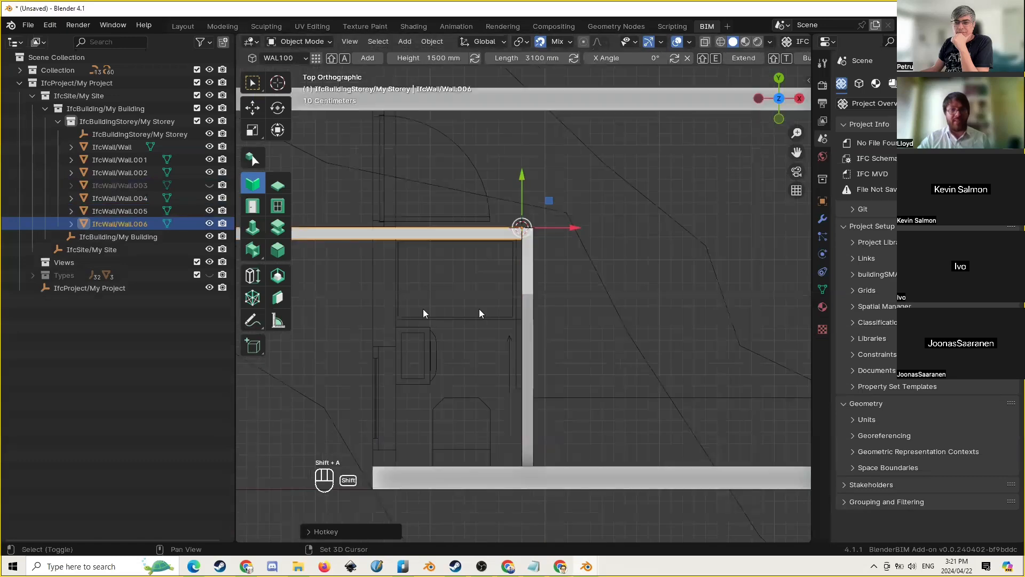
{"action": "middle_click_drag", "start_coordinate": [440, 309], "coordinate": [591, 302], "text": "shift"}
{"action": "left_click", "coordinate": [533, 57]}
{"action": "type", "text": "1"}
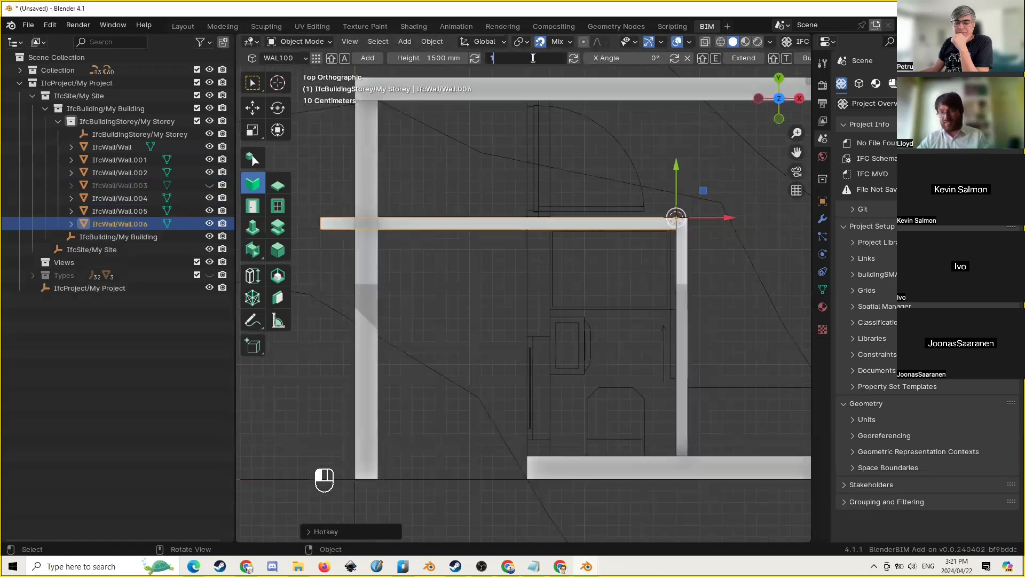
{"action": "type", "text": "000"}
{"action": "left_click", "coordinate": [573, 58]}
{"action": "left_click", "coordinate": [573, 58]}
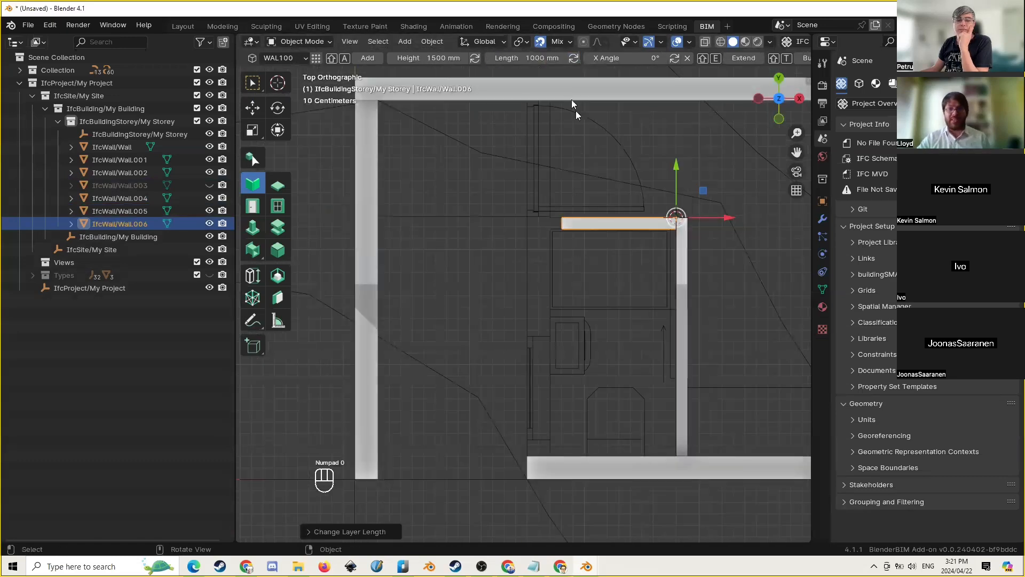
Extend the bathroom's top partition to the outer left wall's inner face and unhide the outer left wall
{"action": "middle_click_drag", "start_coordinate": [573, 253], "coordinate": [542, 275], "text": "shift"}
{"action": "right_click", "coordinate": [524, 255], "text": "shift"}
{"action": "scroll", "coordinate": [523, 255], "scroll_direction": "up", "scroll_amount": 6}
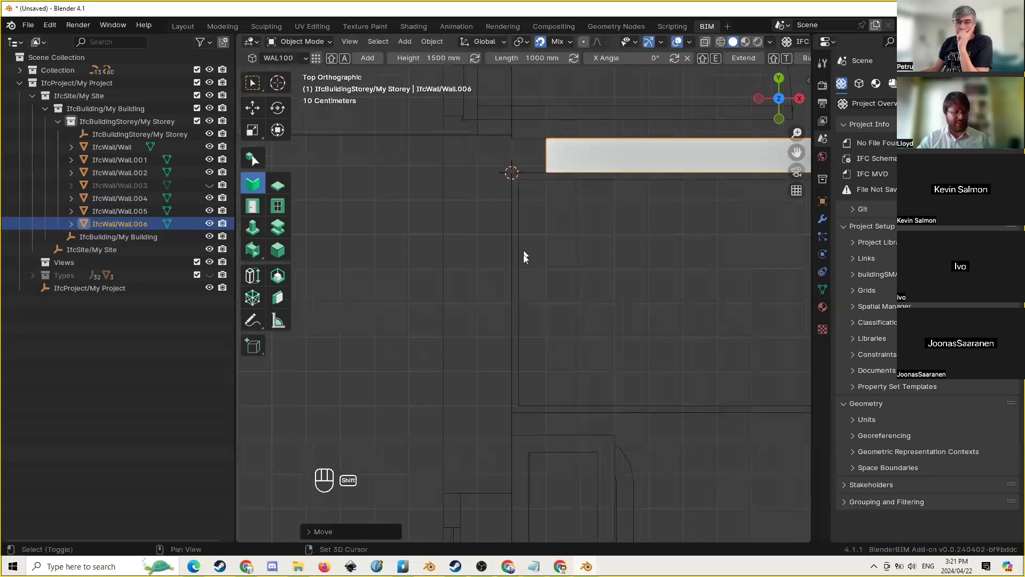
{"action": "key", "text": "shift+e"}
{"action": "scroll", "coordinate": [524, 277], "scroll_direction": "down", "scroll_amount": 4}
{"action": "left_click", "coordinate": [210, 185]}
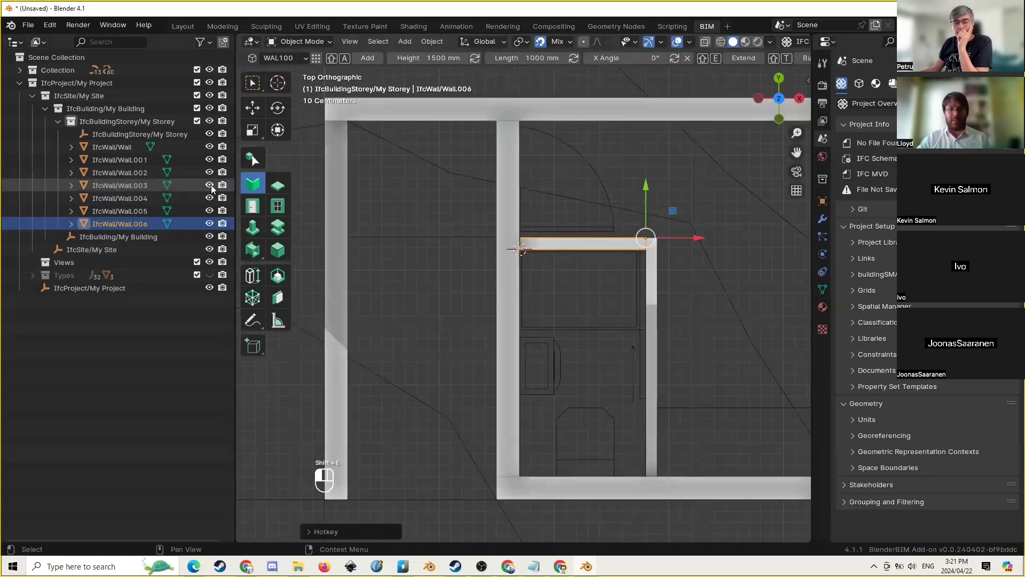
Check the modelled walls against the plan linework, selecting the top wall, the bathroom's right-hand partition and the plan curves
{"action": "scroll", "coordinate": [428, 241], "scroll_direction": "up", "scroll_amount": 1}
{"action": "scroll", "coordinate": [483, 238], "scroll_direction": "down", "scroll_amount": 3}
{"action": "middle_click_drag", "start_coordinate": [546, 273], "coordinate": [460, 264], "text": "shift"}
{"action": "scroll", "coordinate": [460, 264], "scroll_direction": "up", "scroll_amount": 4}
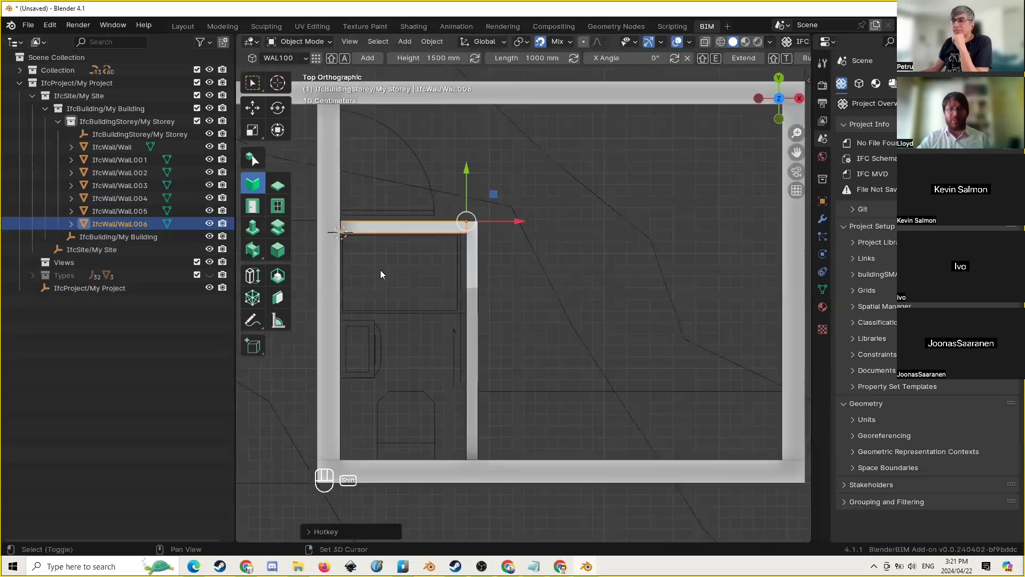
{"action": "middle_click_drag", "start_coordinate": [380, 271], "coordinate": [527, 243], "text": "shift"}
{"action": "scroll", "coordinate": [527, 243], "scroll_direction": "down", "scroll_amount": 4}
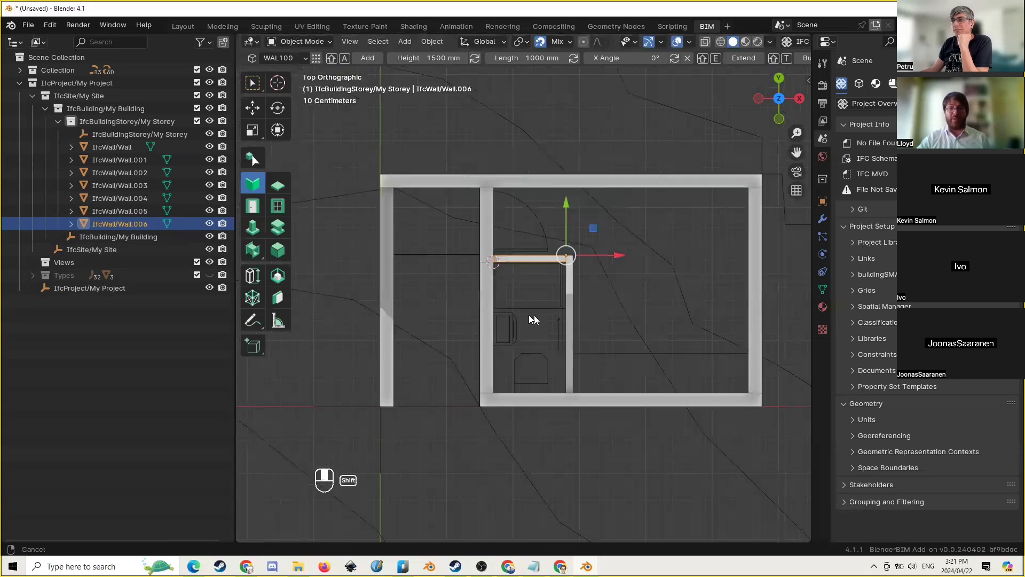
{"action": "scroll", "coordinate": [609, 179], "scroll_direction": "up", "scroll_amount": 1}
{"action": "left_click", "coordinate": [610, 177]}
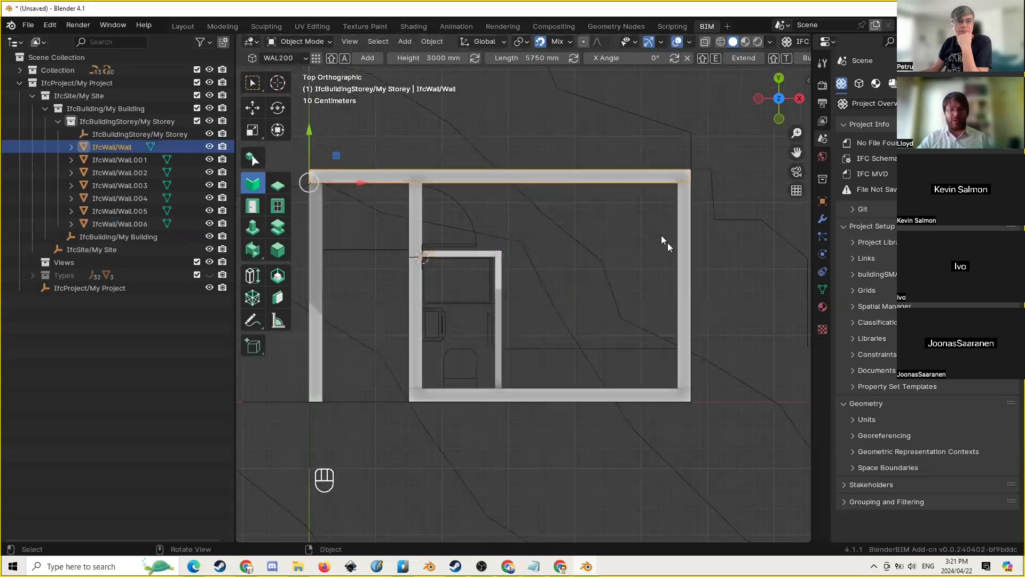
{"action": "left_click", "coordinate": [500, 261]}
{"action": "scroll", "coordinate": [534, 294], "scroll_direction": "down", "scroll_amount": 4}
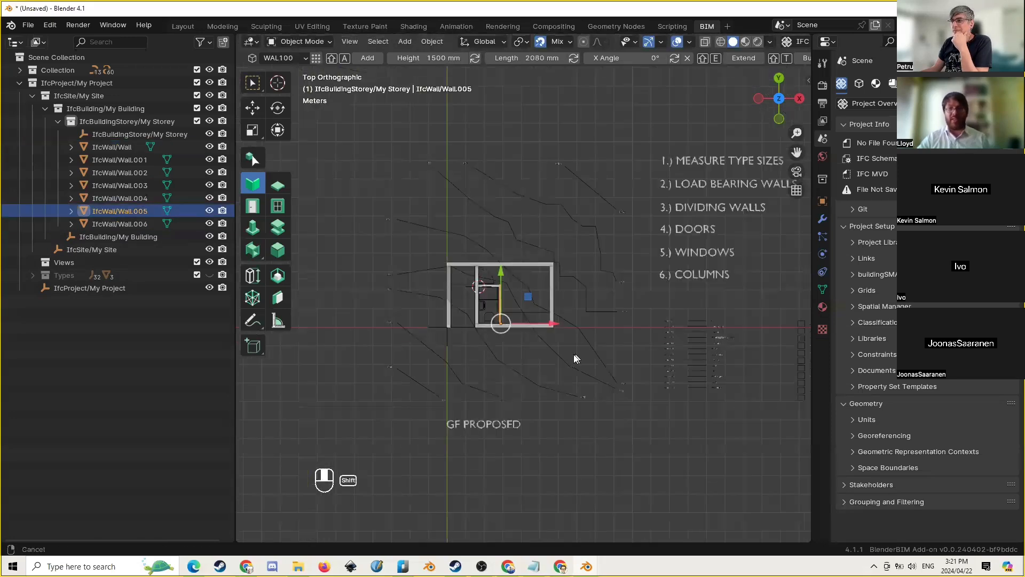
{"action": "middle_click_drag", "start_coordinate": [574, 354], "coordinate": [533, 384], "text": "shift"}
{"action": "scroll", "coordinate": [525, 334], "scroll_direction": "up", "scroll_amount": 1}
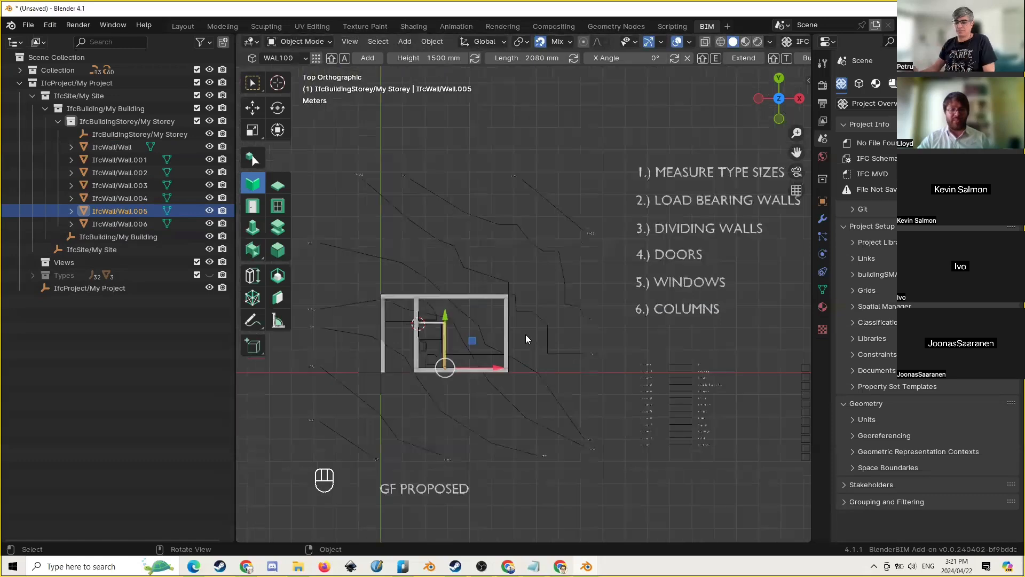
{"action": "scroll", "coordinate": [525, 334], "scroll_direction": "up", "scroll_amount": 5}
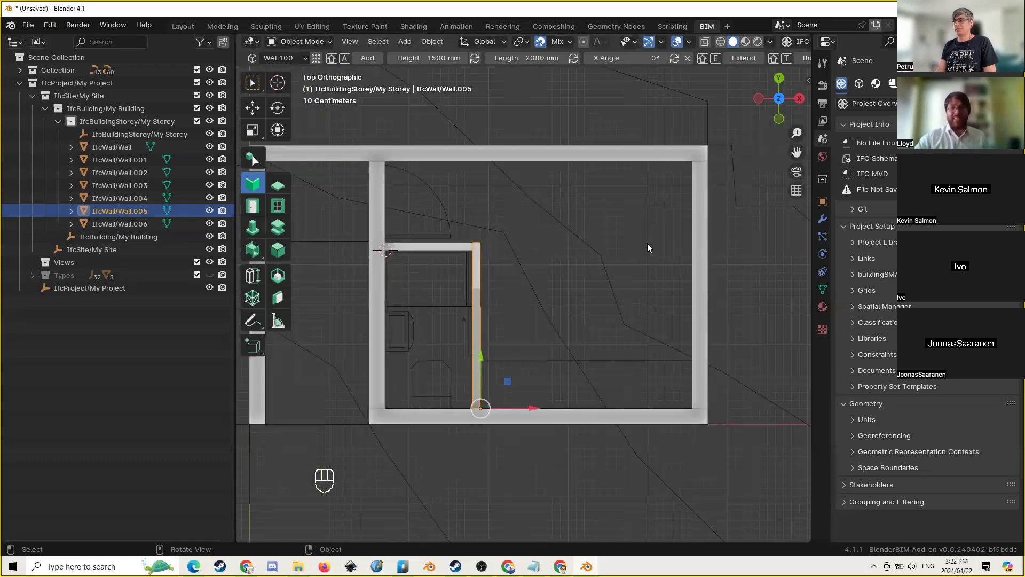
{"action": "left_click", "coordinate": [422, 180]}
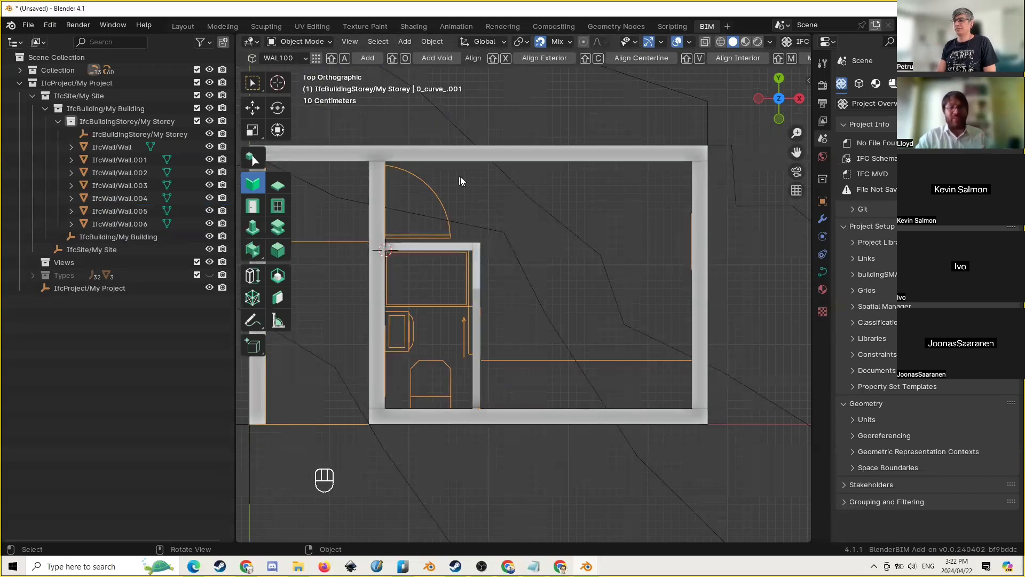
{"action": "scroll", "coordinate": [502, 214], "scroll_direction": "down", "scroll_amount": 3}
{"action": "left_click", "coordinate": [624, 138]}
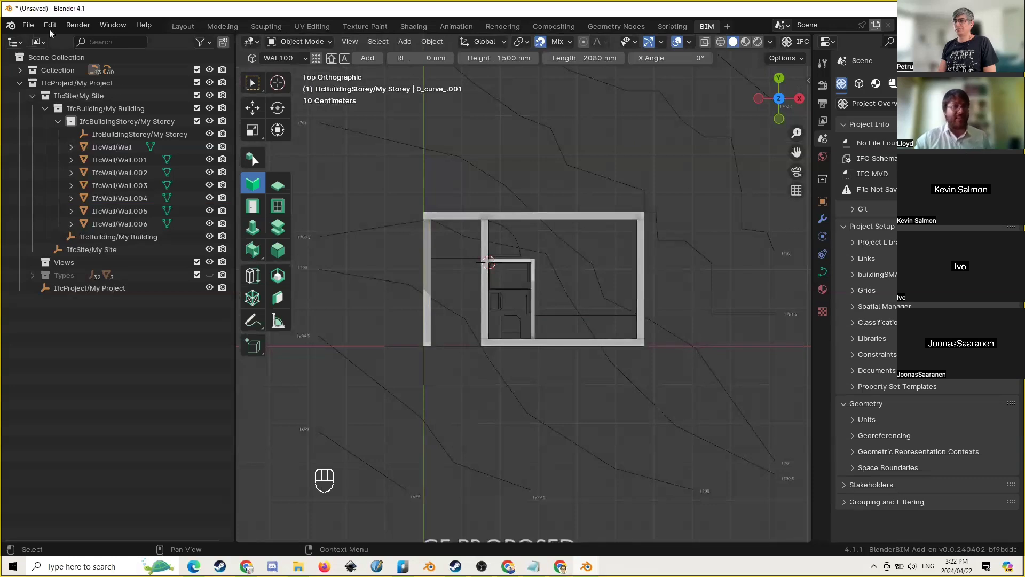
Save the IFC project as CAD2BIMLive in the Working Live file folder
{"action": "left_click", "coordinate": [29, 25]}
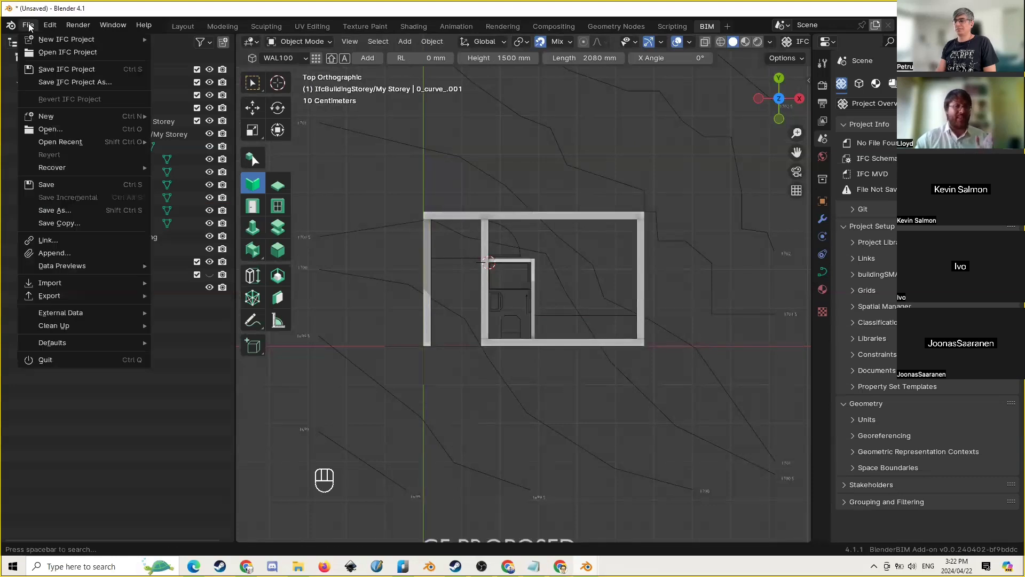
{"action": "left_click", "coordinate": [67, 69]}
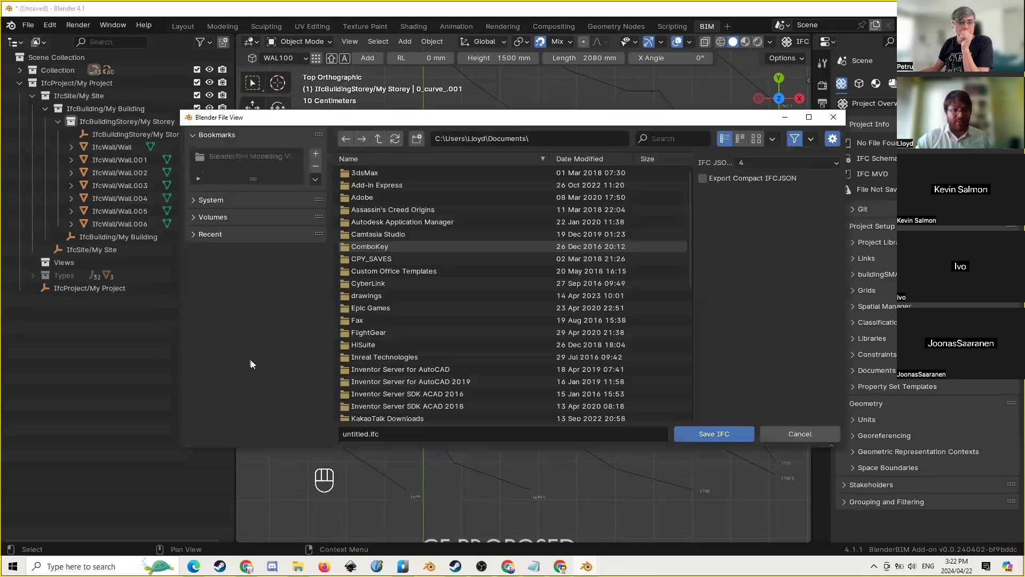
{"action": "left_click", "coordinate": [213, 234]}
{"action": "left_click", "coordinate": [250, 256]}
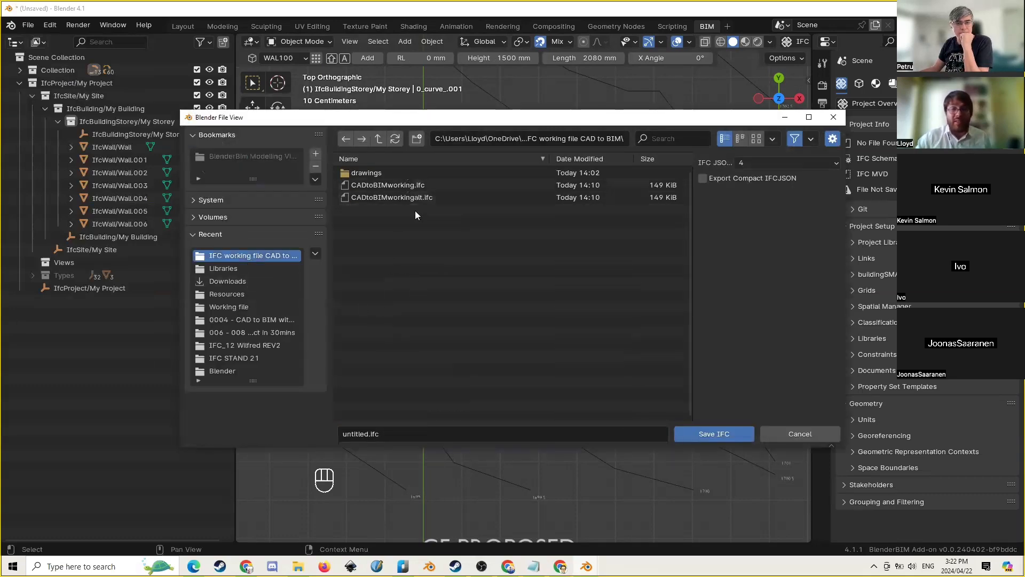
{"action": "left_click", "coordinate": [376, 139]}
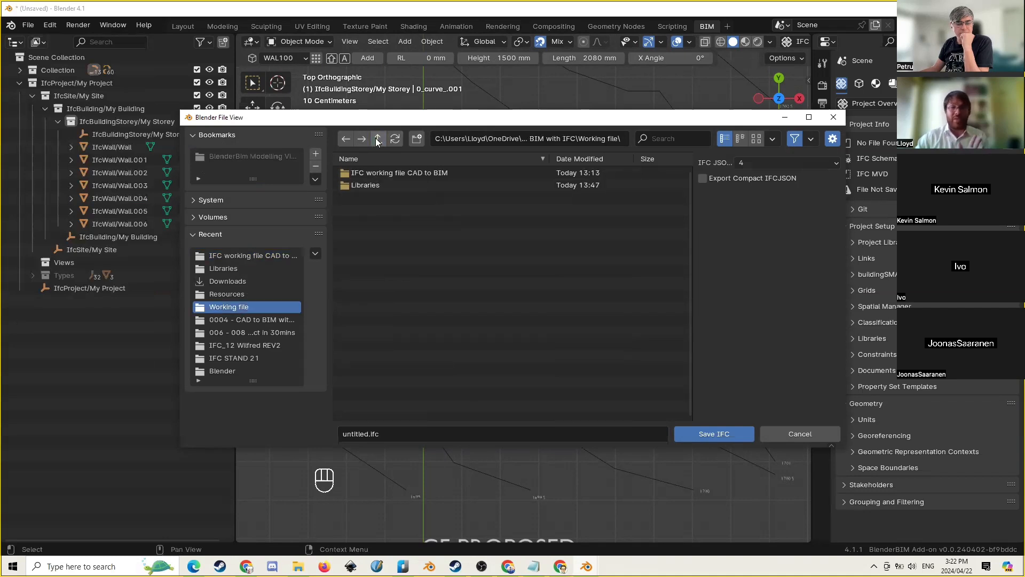
{"action": "left_click", "coordinate": [378, 138]}
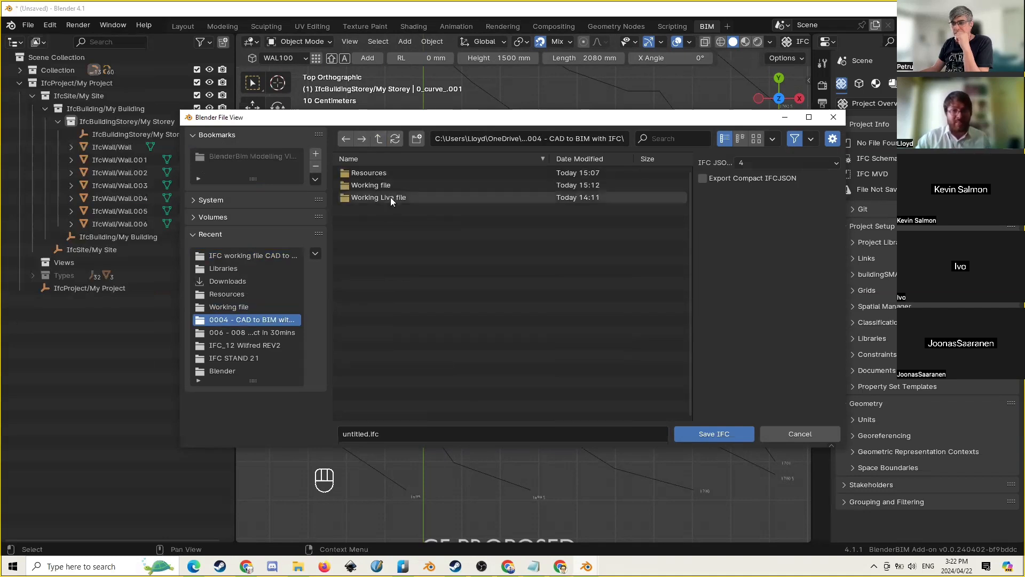
{"action": "left_click", "coordinate": [390, 197]}
{"action": "left_click", "coordinate": [384, 433]}
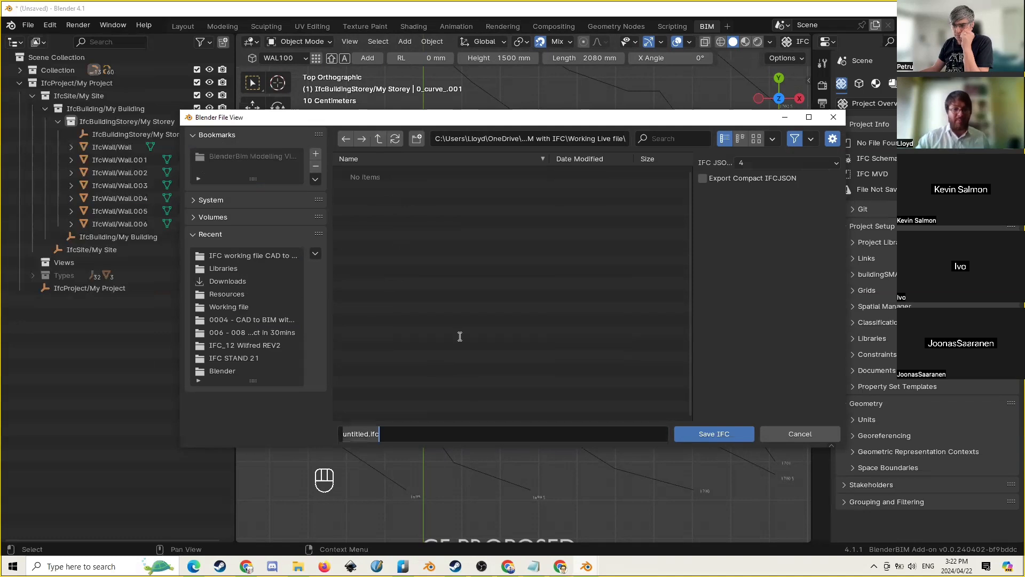
{"action": "type", "text": "CAD2"}
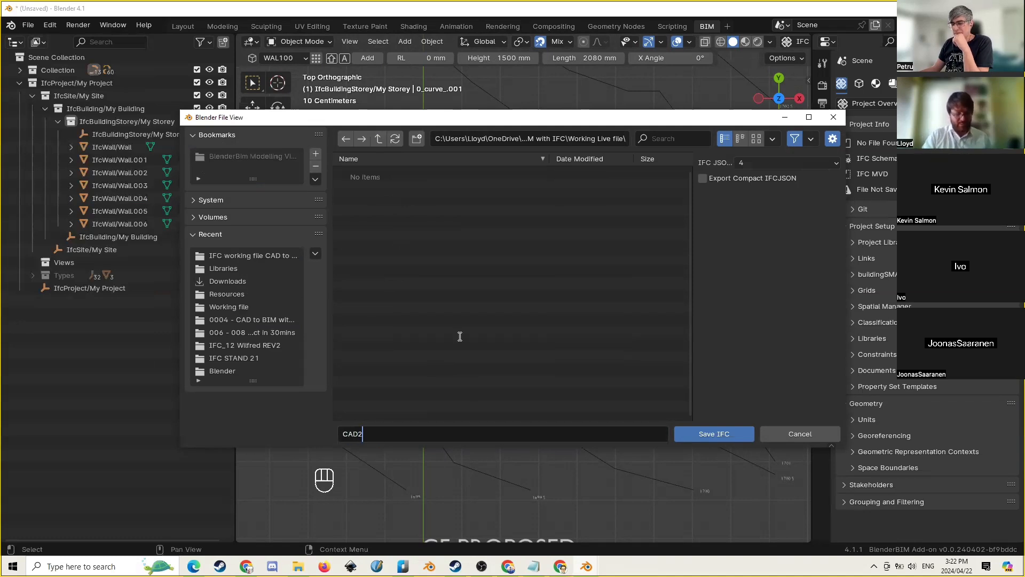
{"action": "type", "text": "BIMLive"}
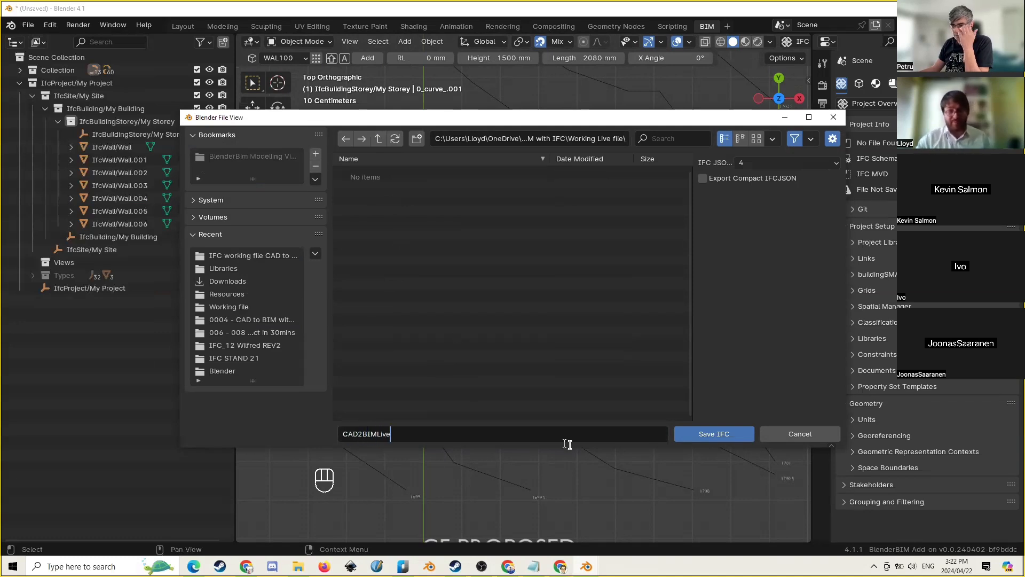
{"action": "left_click", "coordinate": [710, 433]}
{"action": "left_click", "coordinate": [710, 432]}
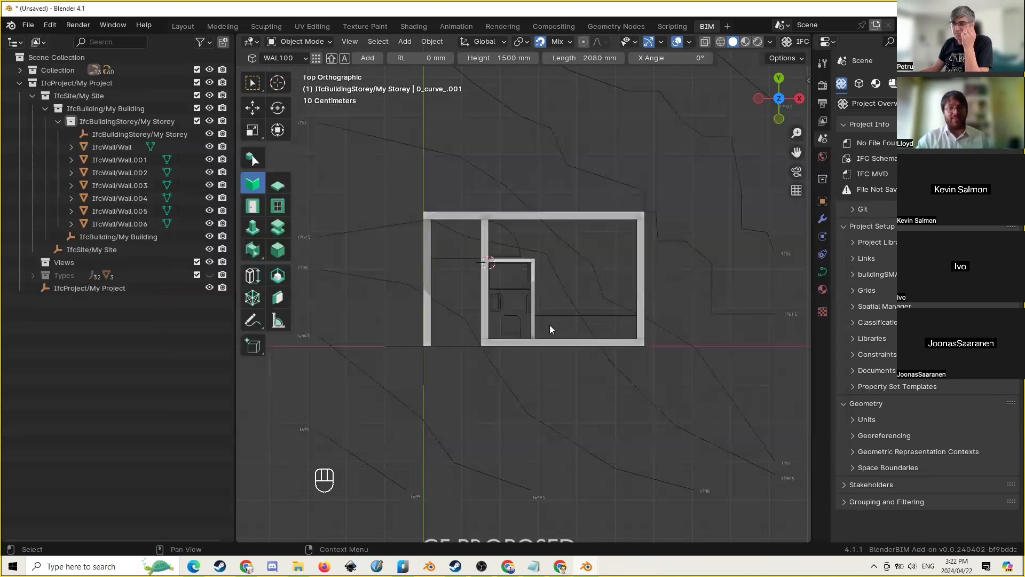
Load the project's drawings and add a plan drawing of the storey
{"action": "scroll", "coordinate": [507, 317], "scroll_direction": "down", "scroll_amount": 1}
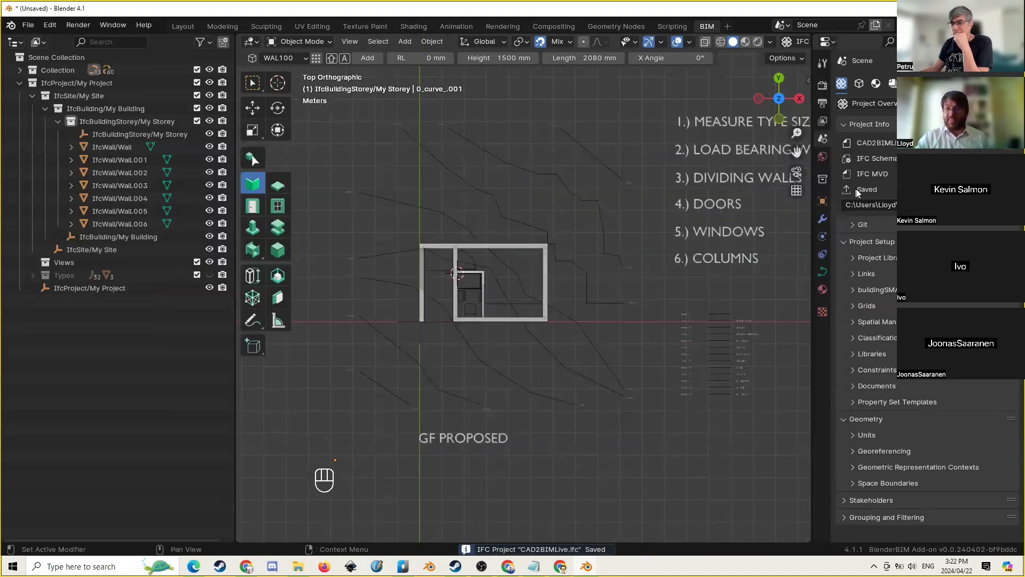
{"action": "left_click", "coordinate": [871, 124]}
{"action": "left_click", "coordinate": [892, 84]}
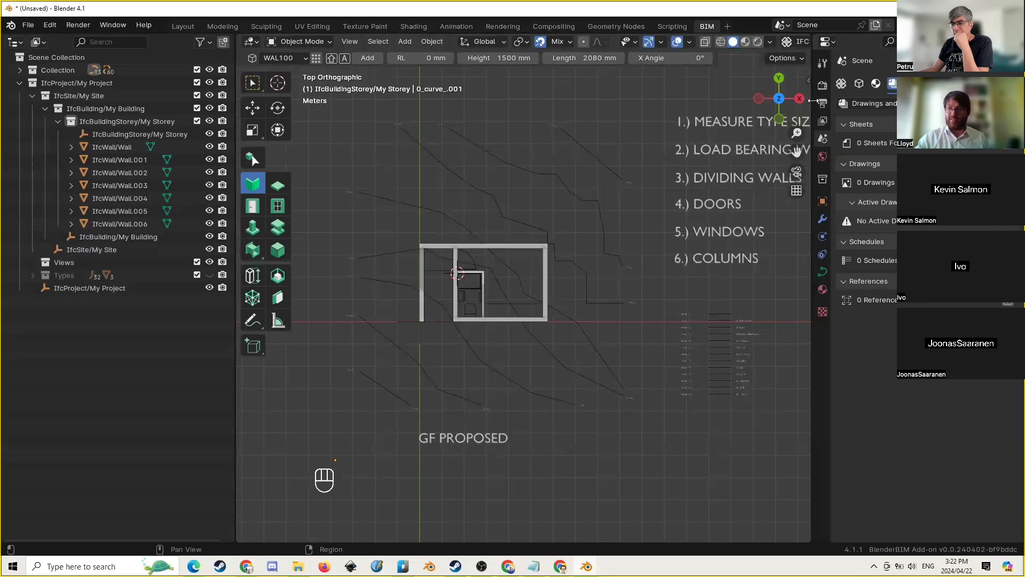
{"action": "left_click_drag", "start_coordinate": [818, 105], "coordinate": [807, 110]}
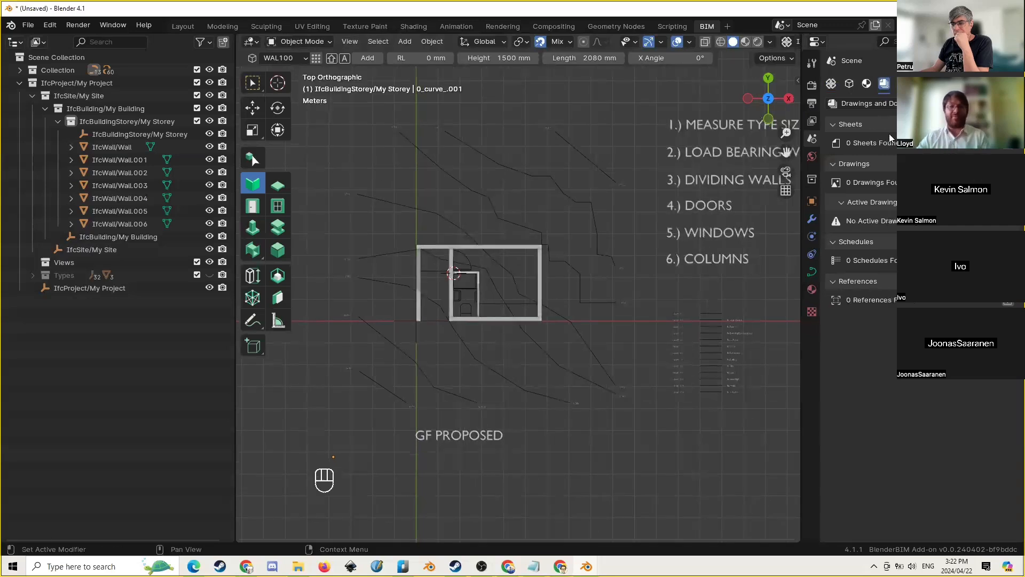
{"action": "left_click_drag", "start_coordinate": [866, 124], "coordinate": [854, 177]}
{"action": "left_click", "coordinate": [858, 142]}
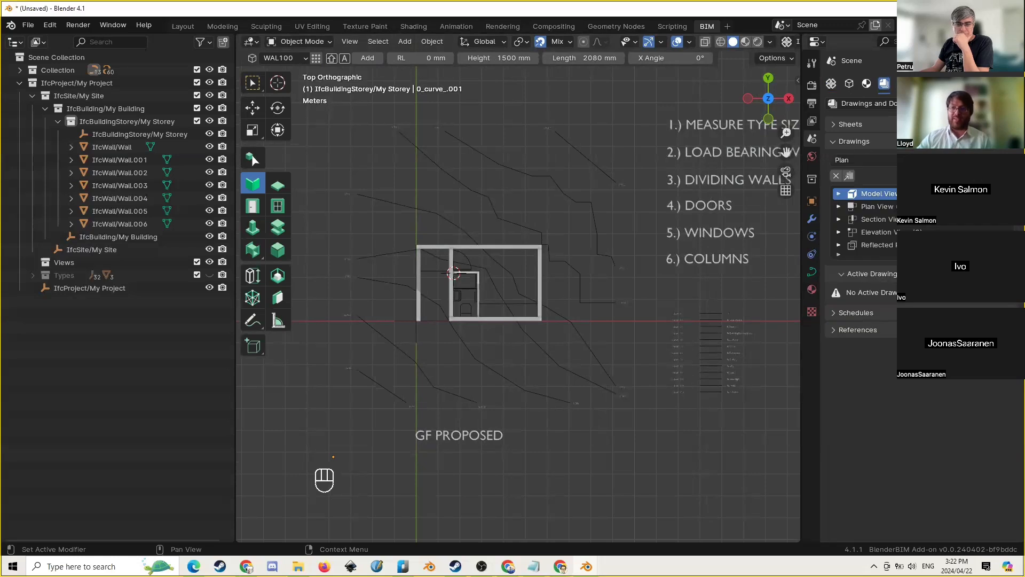
{"action": "left_click", "coordinate": [859, 160]}
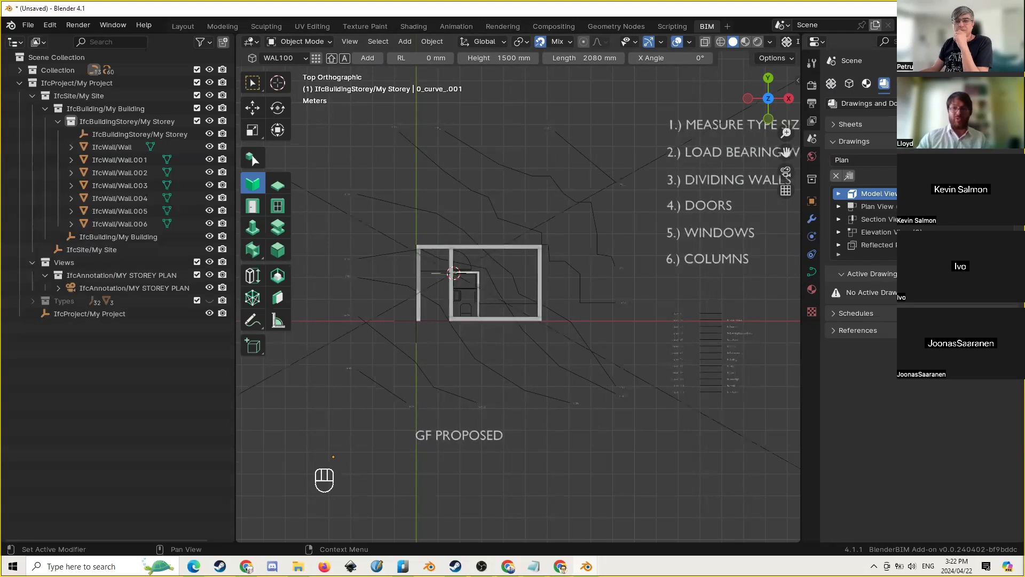
Enlarge the drawings list, expand the plan views and activate the MY STOREY PLAN drawing
{"action": "left_click_drag", "start_coordinate": [910, 254], "coordinate": [910, 385]}
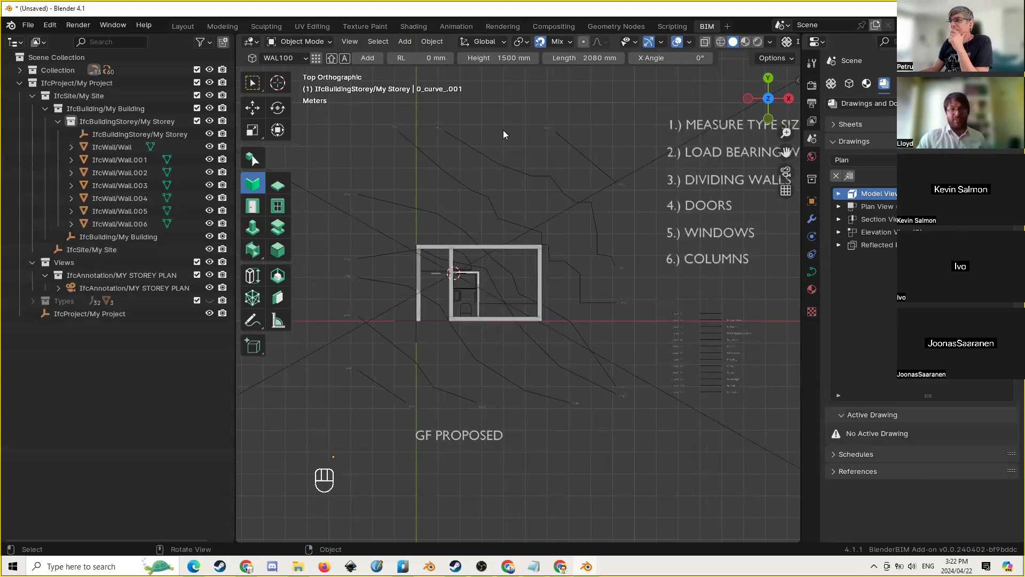
{"action": "scroll", "coordinate": [503, 130], "scroll_direction": "down", "scroll_amount": 6}
{"action": "middle_click_drag", "start_coordinate": [559, 232], "coordinate": [603, 298], "text": "shift"}
{"action": "left_click", "coordinate": [838, 206]}
{"action": "left_click", "coordinate": [677, 206]}
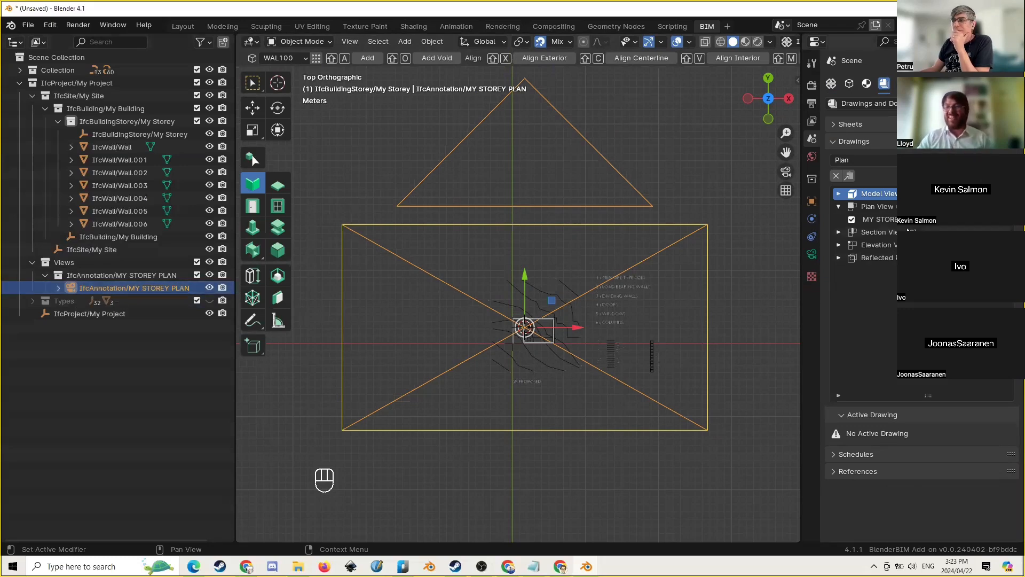
{"action": "left_click", "coordinate": [881, 219]}
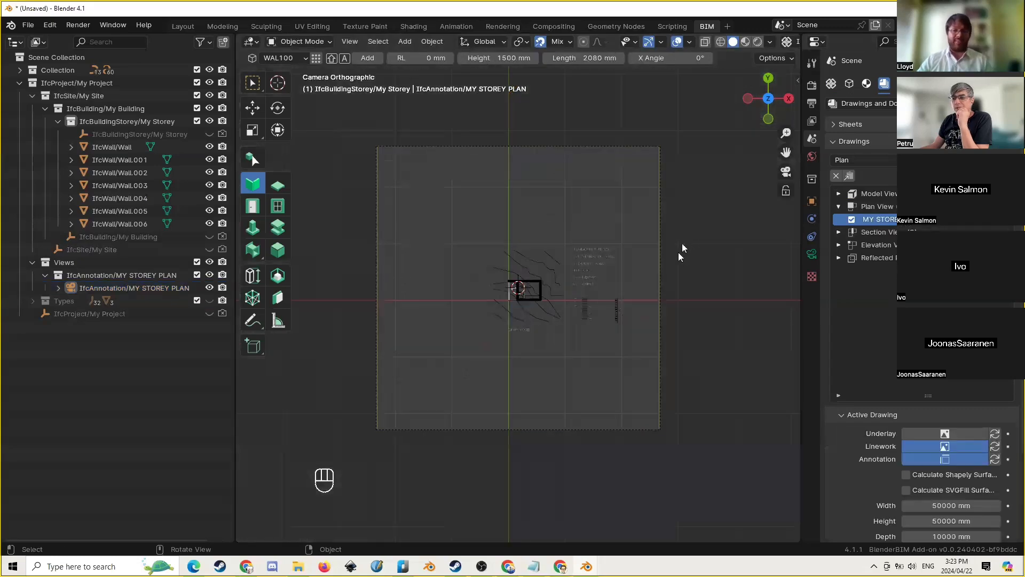
Examine the walls, door linework and drawing extents in the plan camera view
{"action": "scroll", "coordinate": [676, 254], "scroll_direction": "up", "scroll_amount": 2}
{"action": "scroll", "coordinate": [629, 288], "scroll_direction": "up", "scroll_amount": 12}
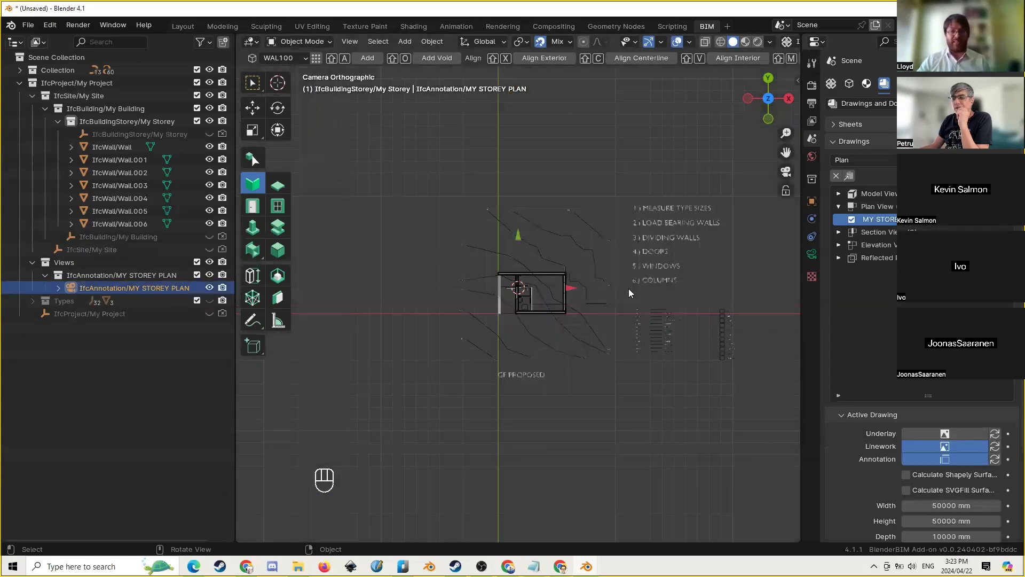
{"action": "middle_click_drag", "start_coordinate": [629, 288], "coordinate": [651, 371], "text": "shift"}
{"action": "scroll", "coordinate": [600, 255], "scroll_direction": "up", "scroll_amount": 7}
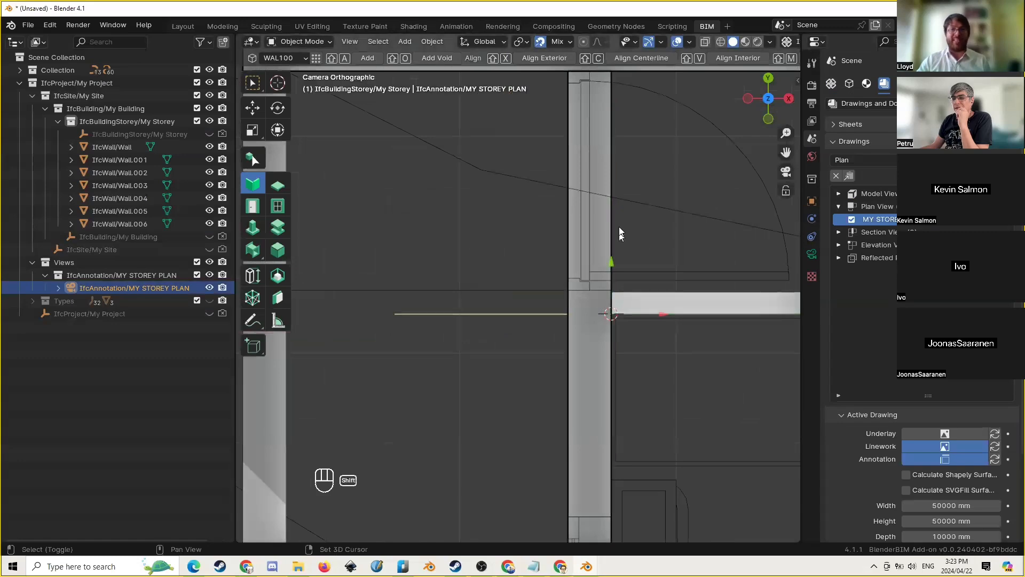
{"action": "middle_click_drag", "start_coordinate": [618, 233], "coordinate": [543, 313], "text": "shift"}
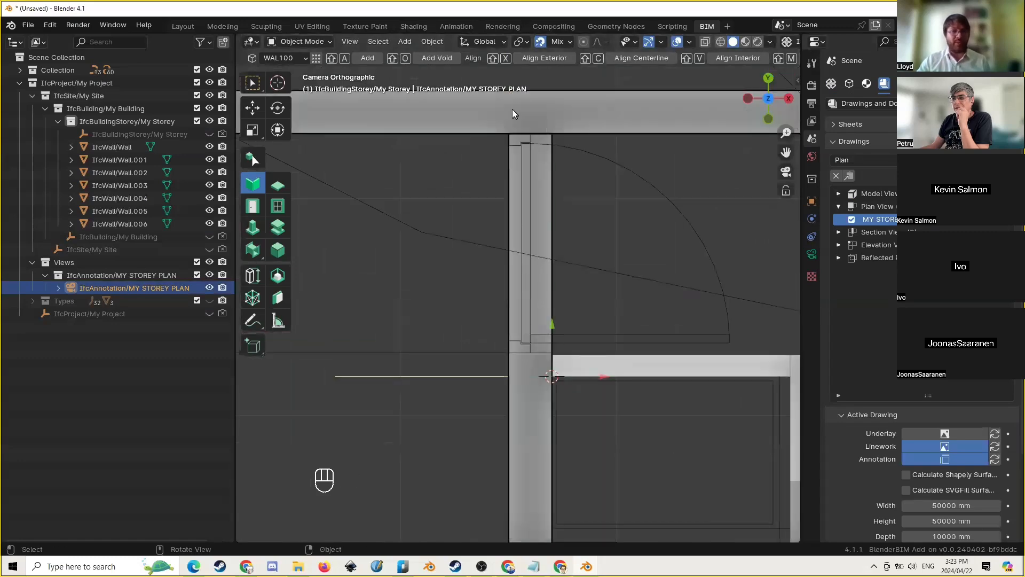
{"action": "scroll", "coordinate": [514, 213], "scroll_direction": "down", "scroll_amount": 8}
{"action": "mouse_move", "coordinate": [520, 279]}
{"action": "middle_mouse_down", "text": "shift"}
{"action": "mouse_move", "coordinate": [479, 213]}
{"action": "mouse_move", "coordinate": [557, 358]}
{"action": "middle_mouse_up", "text": "shift"}
{"action": "scroll", "coordinate": [480, 216], "scroll_direction": "up", "scroll_amount": 5}
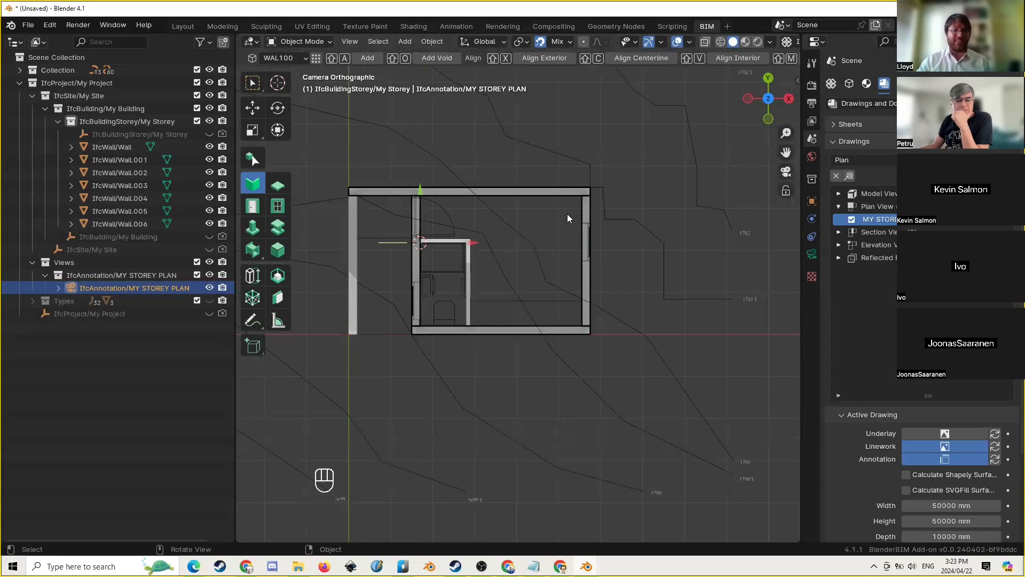
{"action": "scroll", "coordinate": [567, 213], "scroll_direction": "down", "scroll_amount": 8}
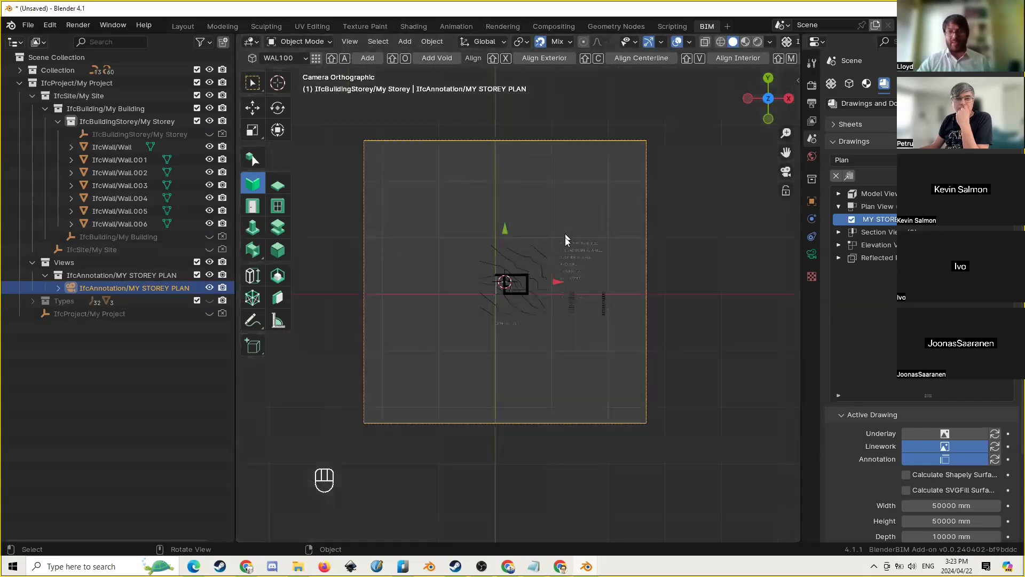
{"action": "middle_click_drag", "start_coordinate": [565, 237], "coordinate": [596, 249], "text": "shift"}
Select the plan drawing's boundary and set its width to 8000 mm and height to 6000 mm
{"action": "left_click", "coordinate": [700, 201]}
{"action": "left_click", "coordinate": [651, 182]}
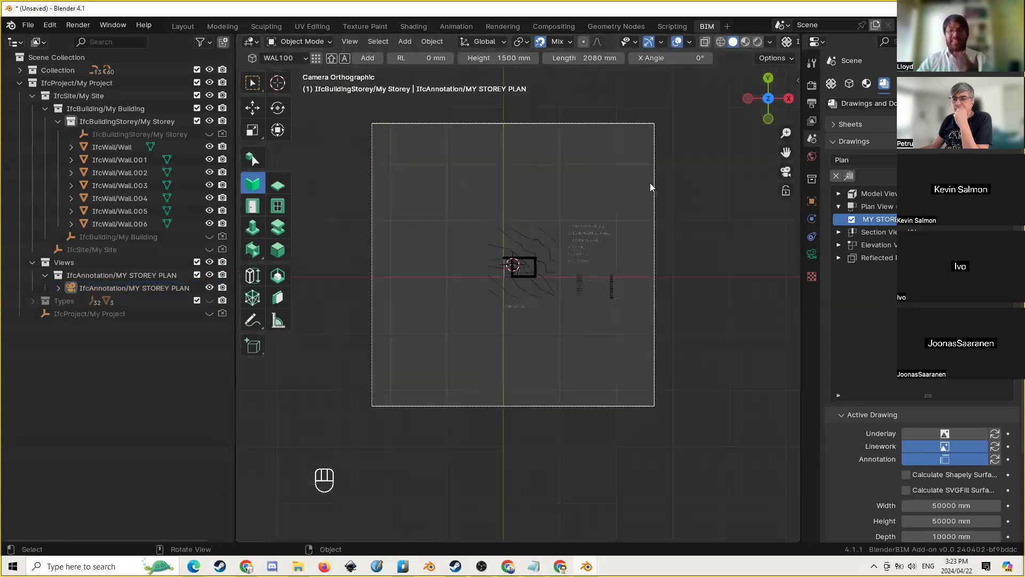
{"action": "scroll", "coordinate": [907, 454], "scroll_direction": "down", "scroll_amount": 3}
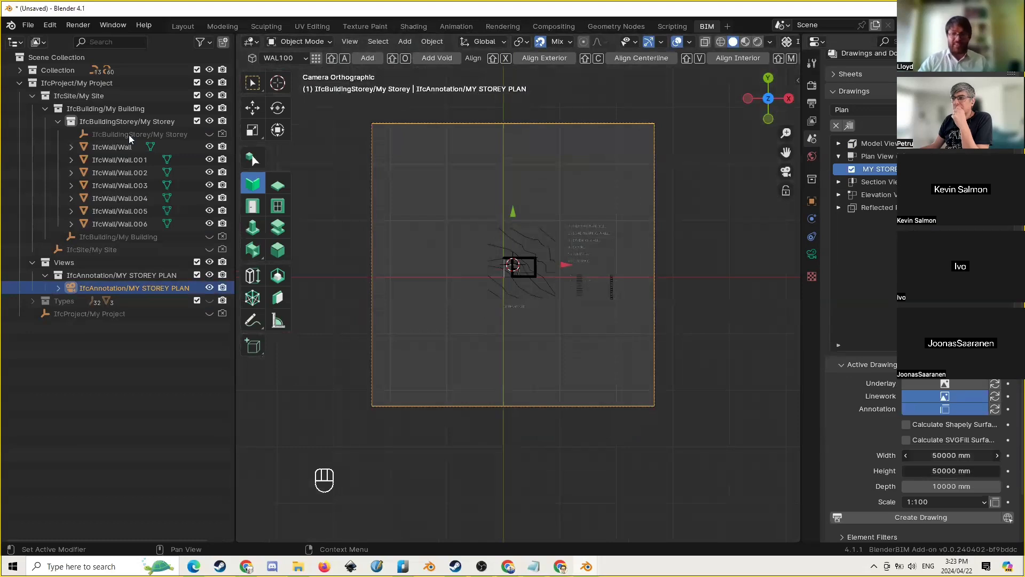
{"action": "left_click", "coordinate": [951, 455]}
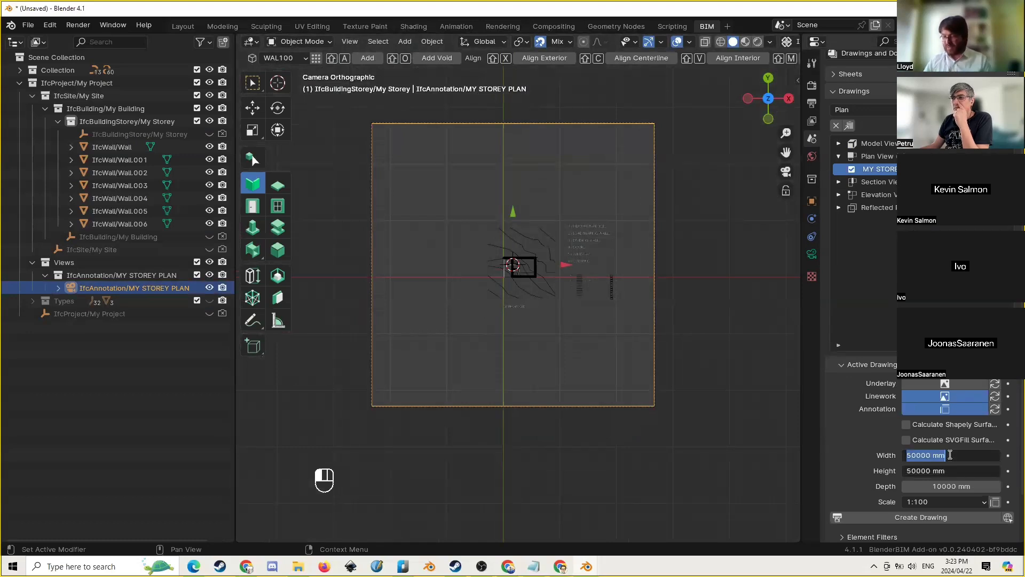
{"action": "type", "text": "8000"}
{"action": "key", "text": "Return"}
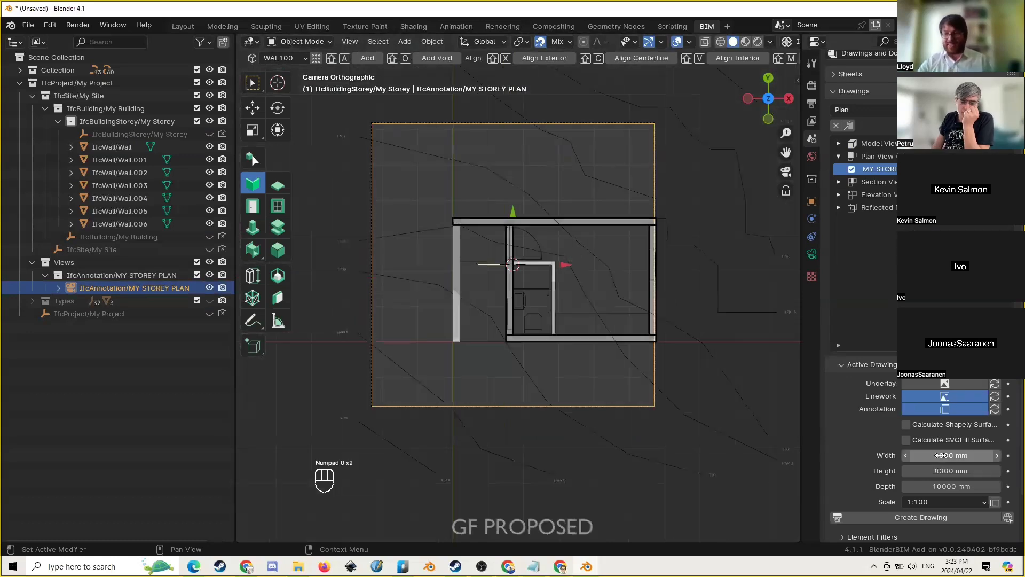
{"action": "left_click", "coordinate": [946, 472]}
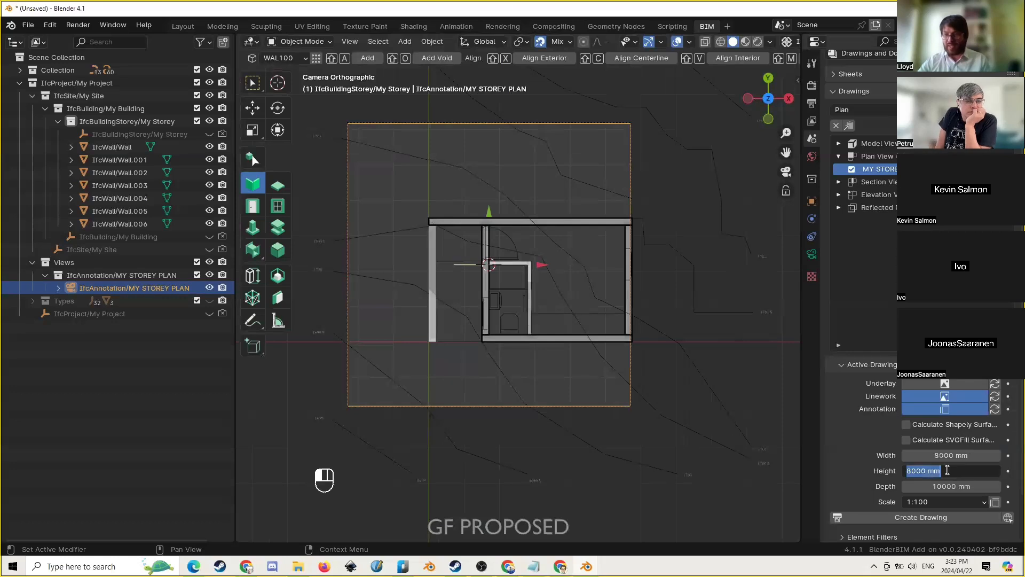
{"action": "type", "text": "6000"}
{"action": "key", "text": "Return"}
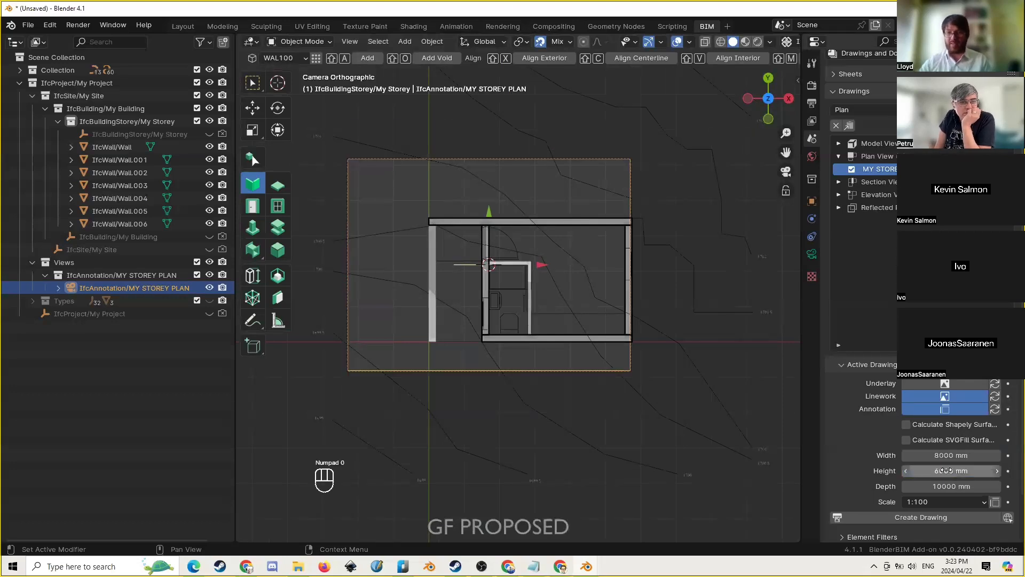
Move the plan drawing's camera freely without snapping to centre the building within its boundary, and restore snapping
{"action": "left_click", "coordinate": [538, 42]}
{"action": "key", "text": "g"}
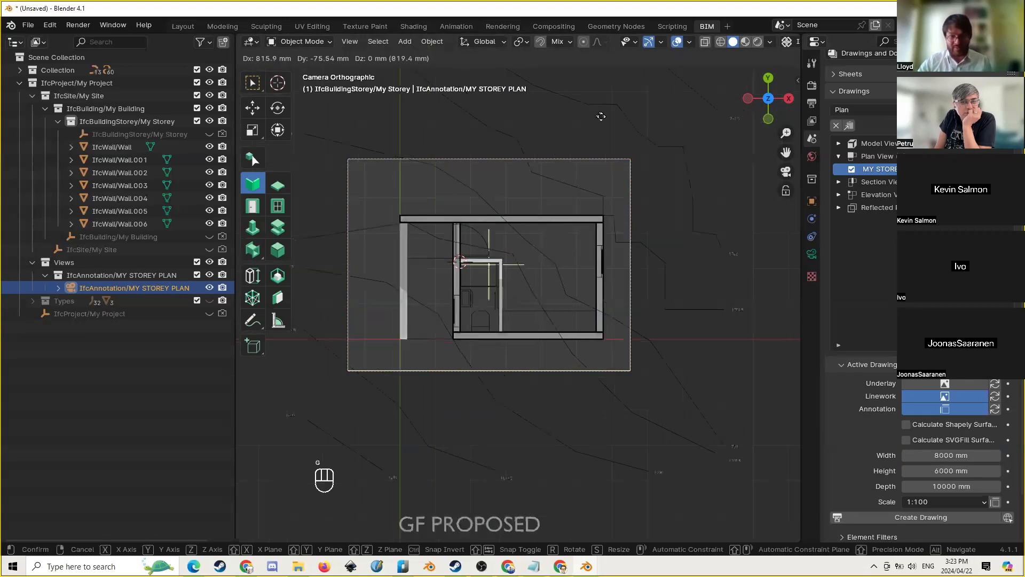
{"action": "left_click", "coordinate": [600, 120]}
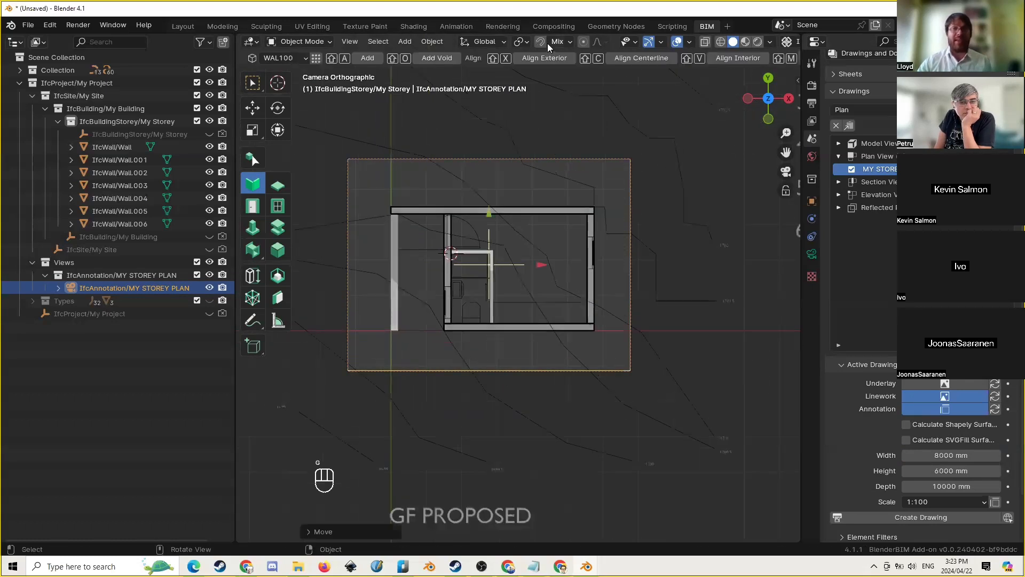
{"action": "scroll", "coordinate": [568, 158], "scroll_direction": "up", "scroll_amount": 2}
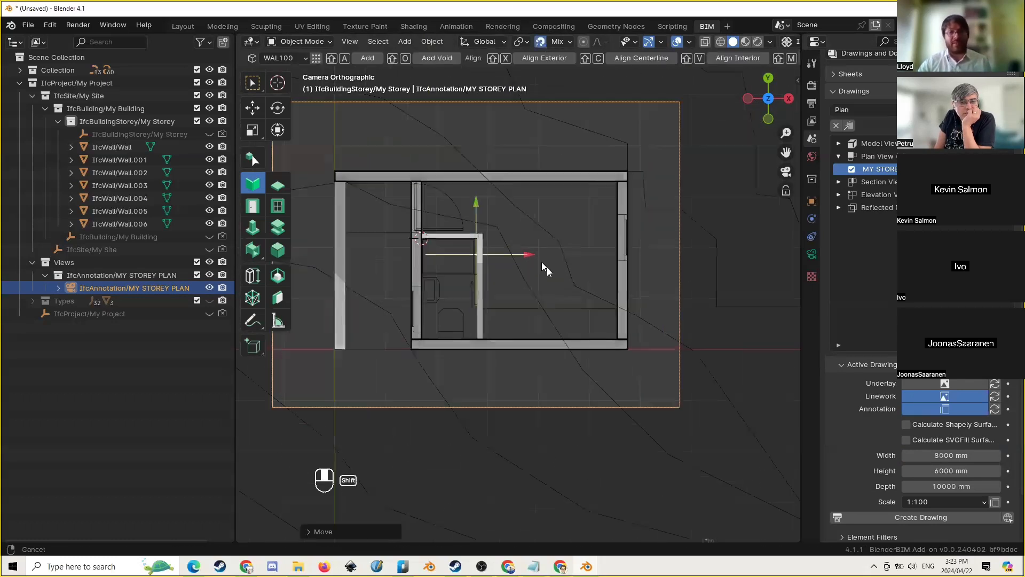
{"action": "middle_click_drag", "start_coordinate": [520, 263], "coordinate": [558, 312], "text": "shift"}
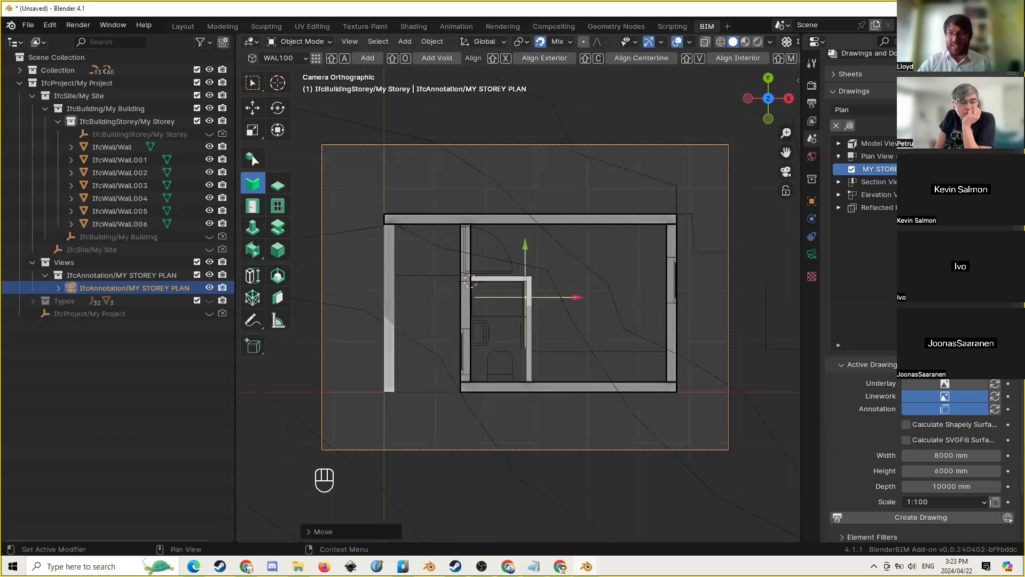
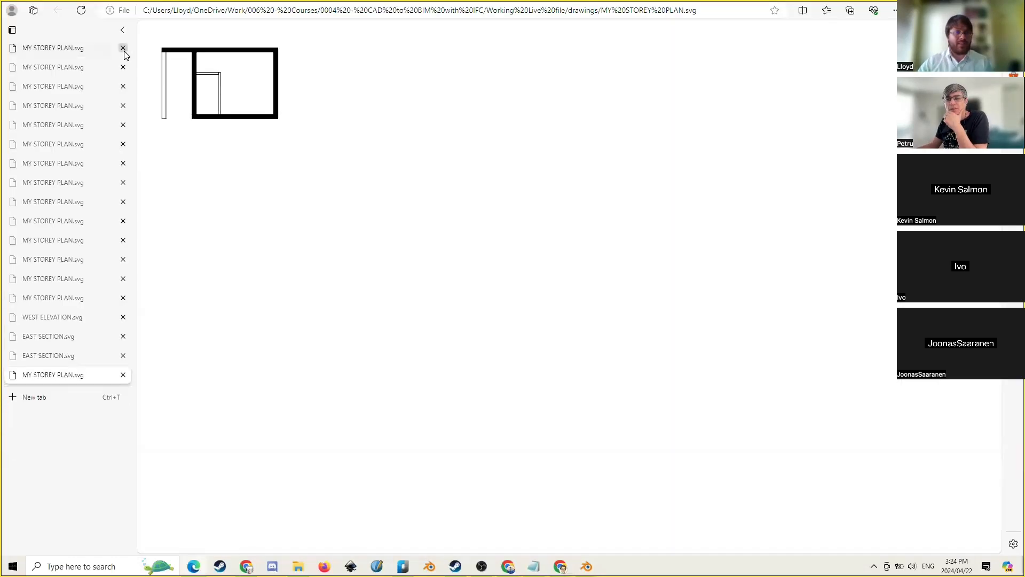
Close the outdated drawing tabs, keep only the newest MY STOREY PLAN.svg, and inspect its walls up close
{"action": "left_click", "coordinate": [123, 49]}
{"action": "left_click", "coordinate": [123, 49]}
{"action": "left_click", "coordinate": [123, 49]}
{"action": "left_click", "coordinate": [123, 48]}
{"action": "left_click", "coordinate": [124, 49]}
{"action": "left_click", "coordinate": [123, 49]}
{"action": "left_click", "coordinate": [124, 49]}
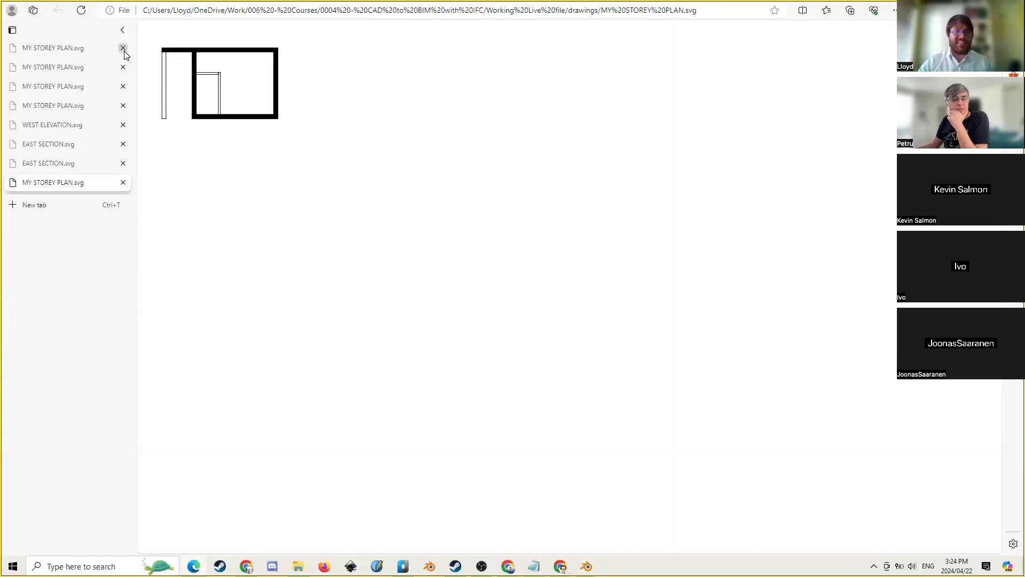
{"action": "left_click", "coordinate": [123, 49]}
{"action": "left_click", "coordinate": [124, 49]}
{"action": "left_click", "coordinate": [124, 49]}
{"action": "left_click", "coordinate": [123, 49]}
{"action": "left_click", "coordinate": [123, 49]}
{"action": "left_click", "coordinate": [124, 49]}
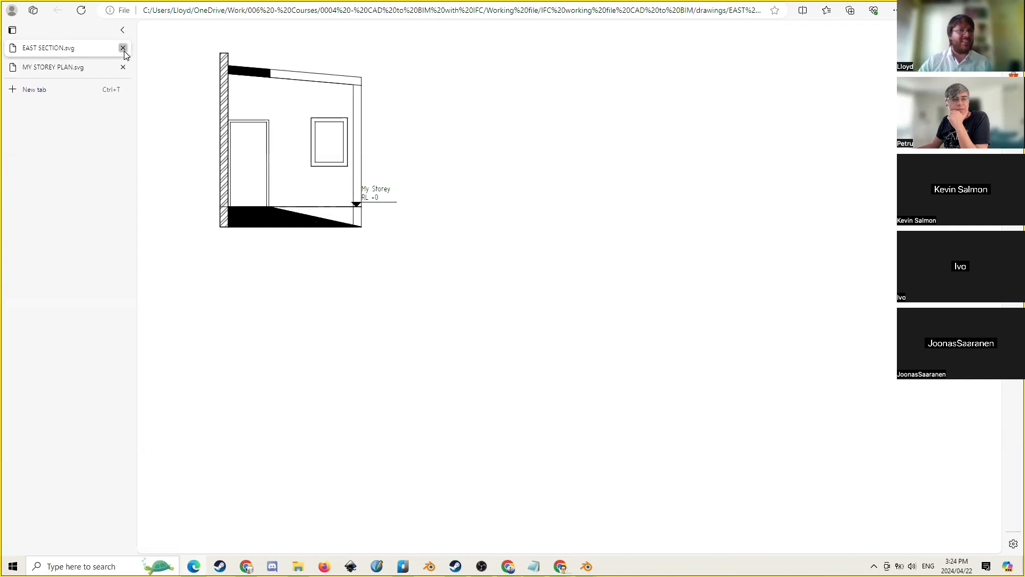
{"action": "left_click", "coordinate": [123, 49]}
{"action": "scroll", "coordinate": [191, 80], "scroll_direction": "up", "scroll_amount": 5, "text": "ctrl"}
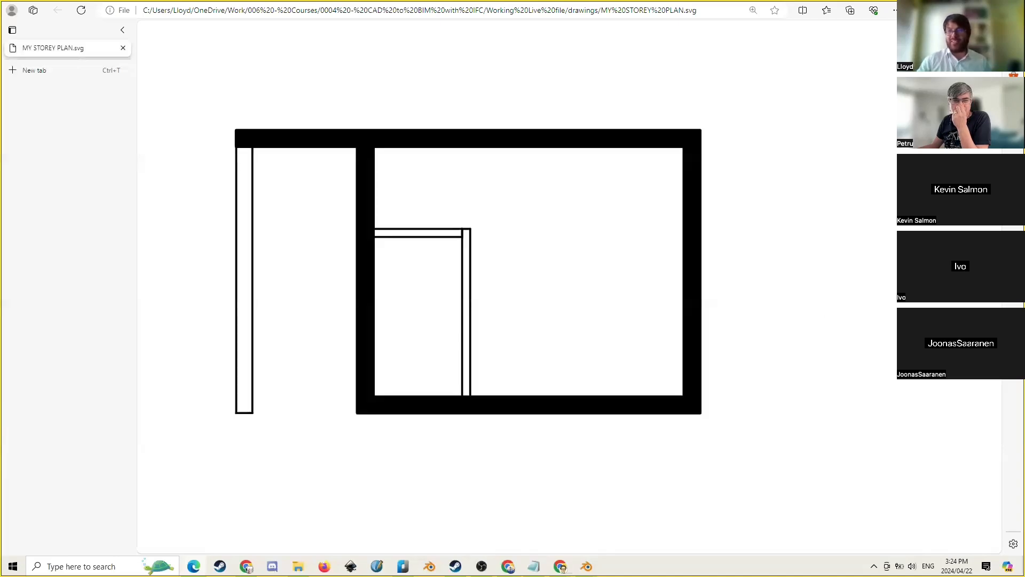
Switch back to Blender and set the height of the two interior partition walls to 3000 mm
{"action": "key", "text": "alt+Tab"}
{"action": "scroll", "coordinate": [551, 308], "scroll_direction": "up", "scroll_amount": 6}
{"action": "left_click", "coordinate": [543, 293]}
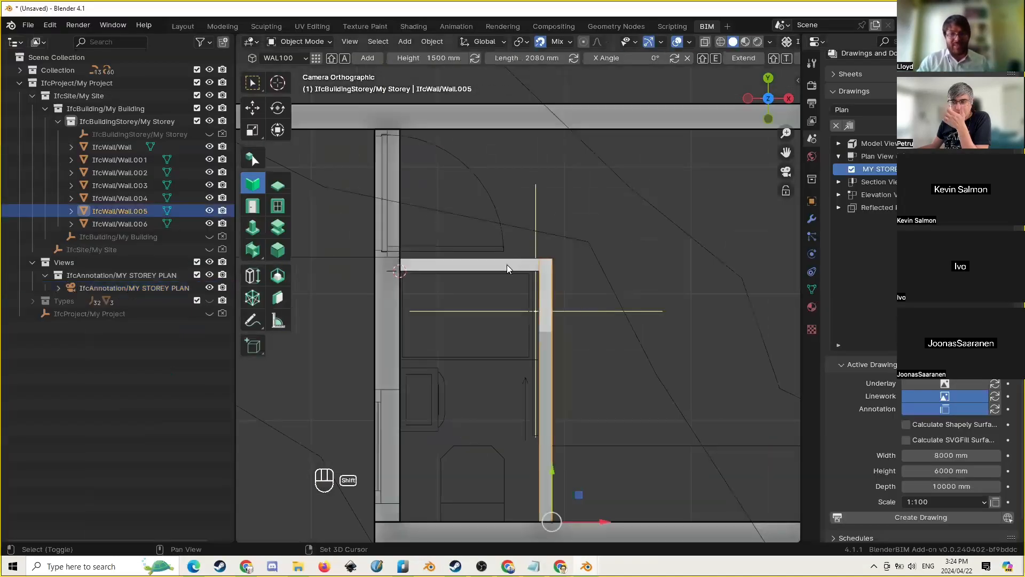
{"action": "left_click", "coordinate": [507, 264], "text": "shift"}
{"action": "scroll", "coordinate": [494, 243], "scroll_direction": "down", "scroll_amount": 3}
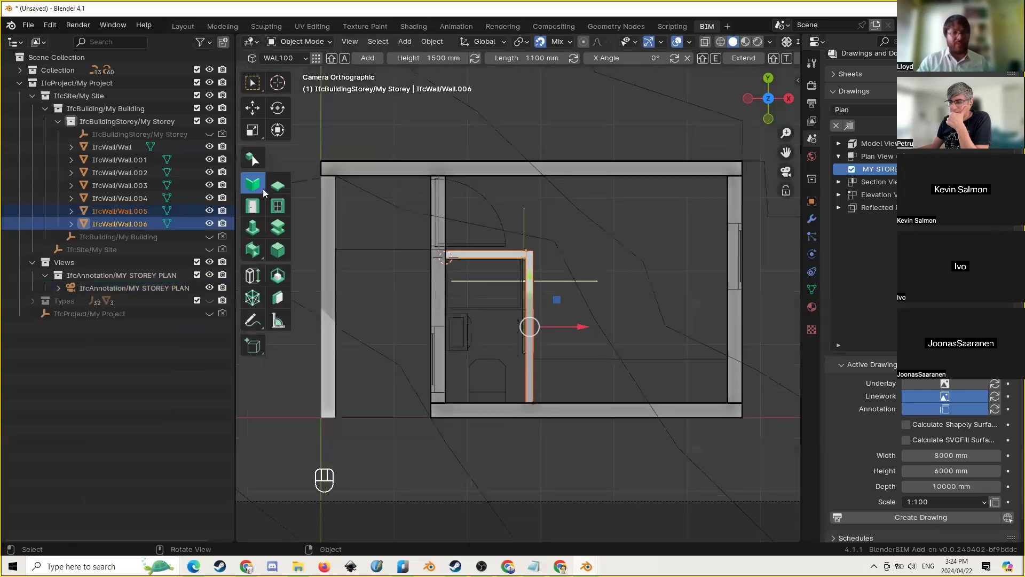
{"action": "left_click", "coordinate": [434, 58]}
{"action": "type", "text": "3000"}
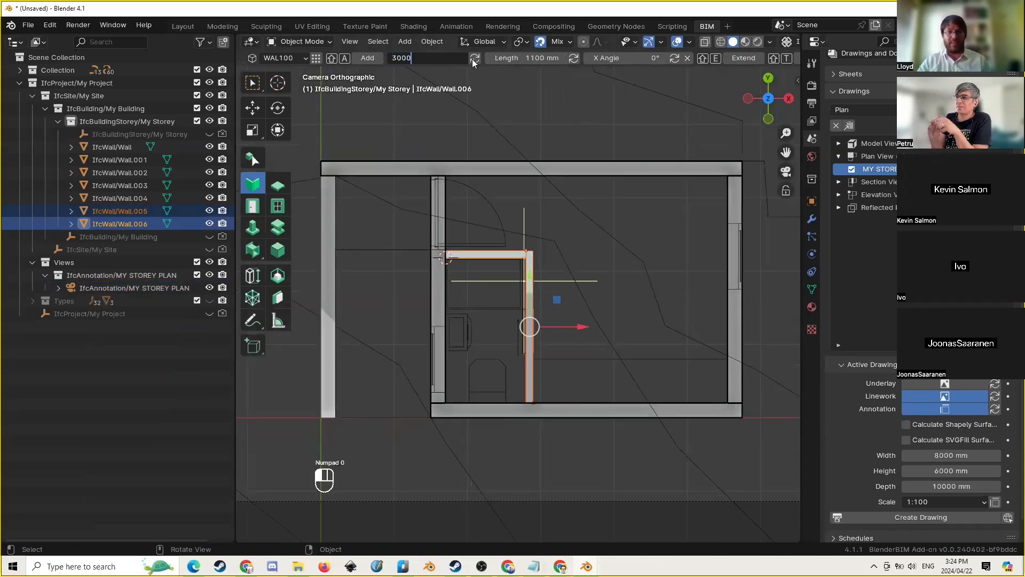
{"action": "key", "text": "Return"}
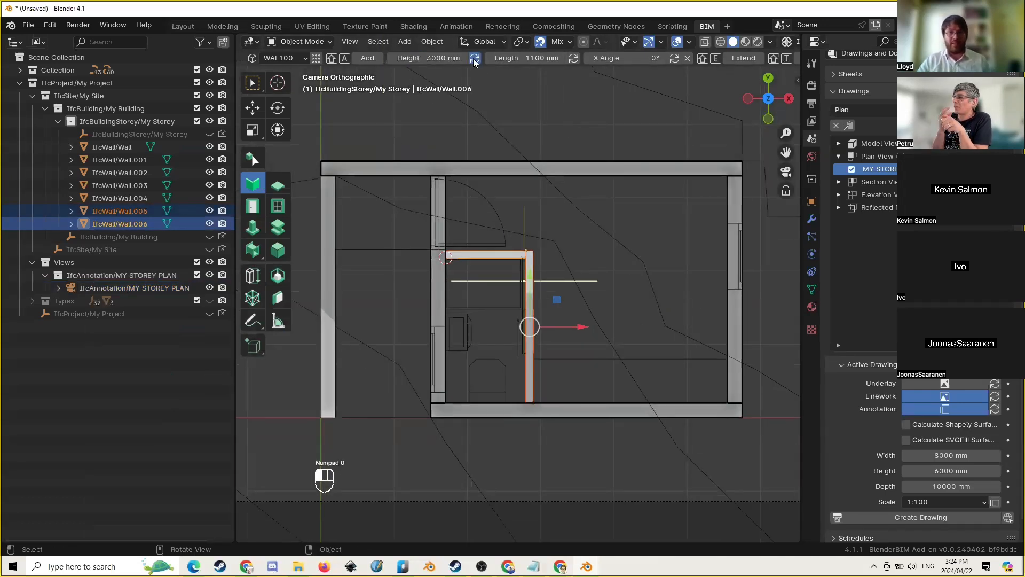
Set the storey plan drawing's scale to 1:50 and generate the drawing again
{"action": "left_click", "coordinate": [681, 235]}
{"action": "left_click", "coordinate": [934, 503]}
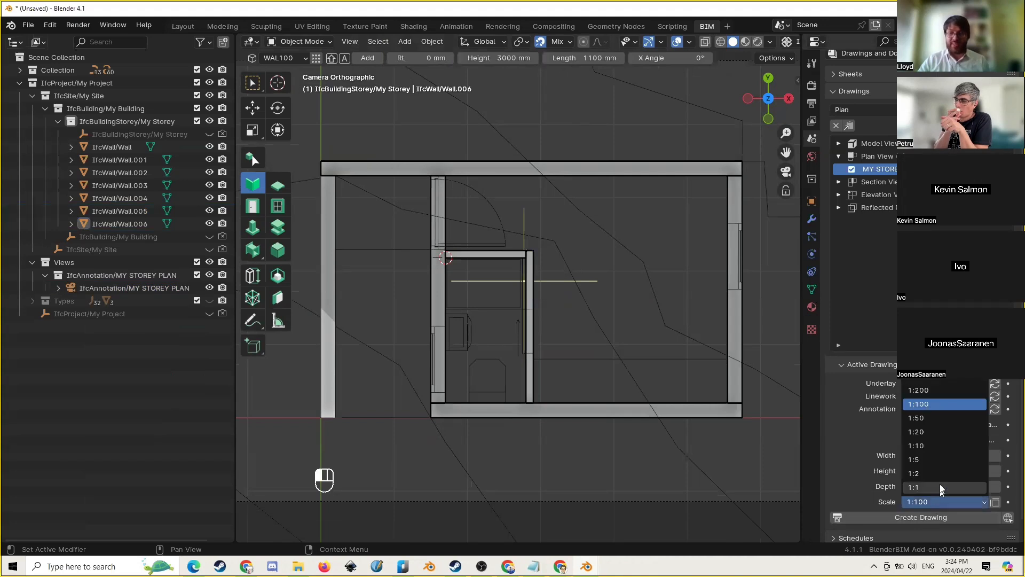
{"action": "left_click", "coordinate": [927, 418]}
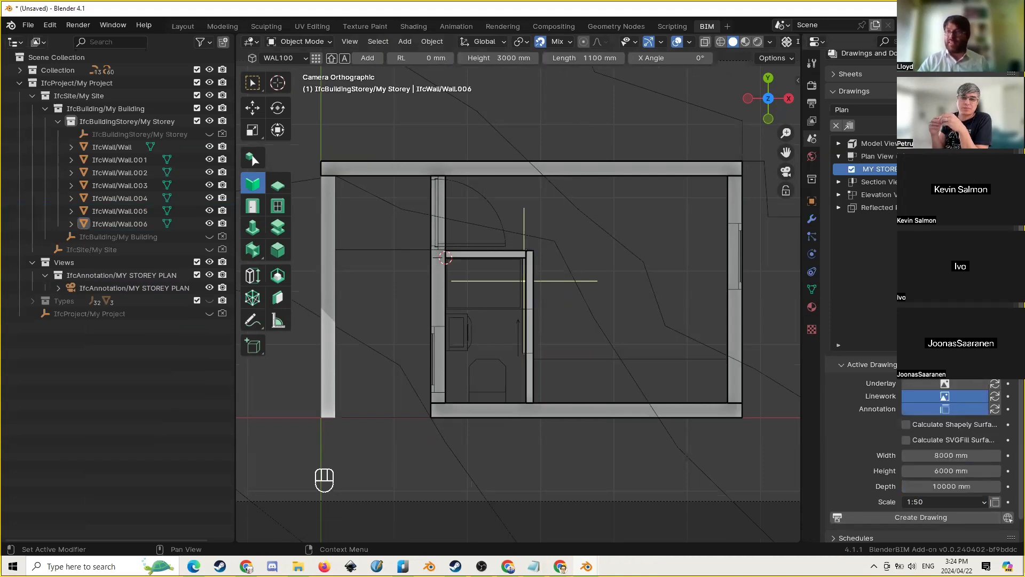
{"action": "left_click", "coordinate": [977, 125]}
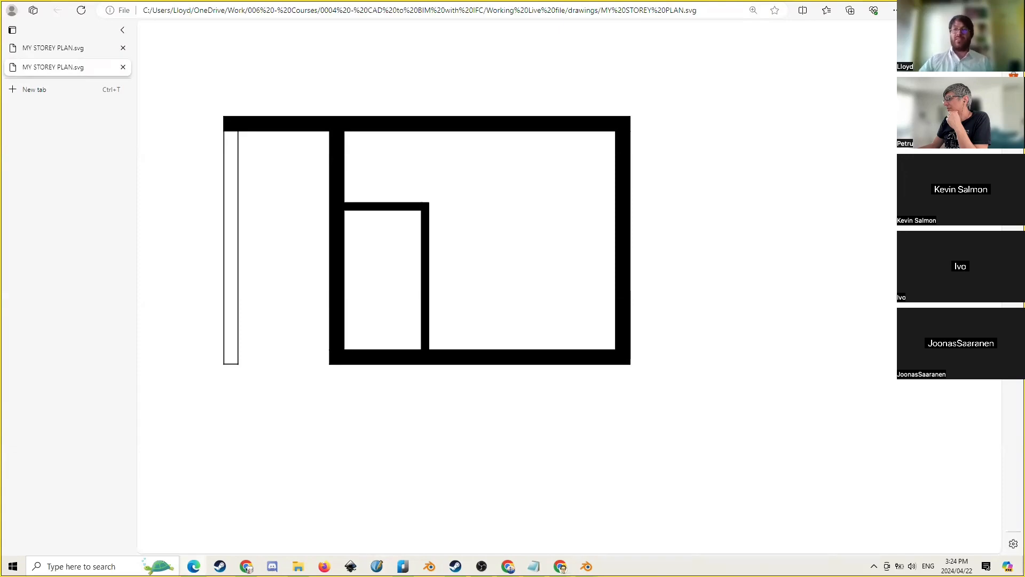
Return to Blender and examine the measured widths of the door and window openings across the plan
{"action": "key", "text": "alt+Tab"}
{"action": "middle_click_drag", "start_coordinate": [568, 256], "coordinate": [538, 296], "text": "shift"}
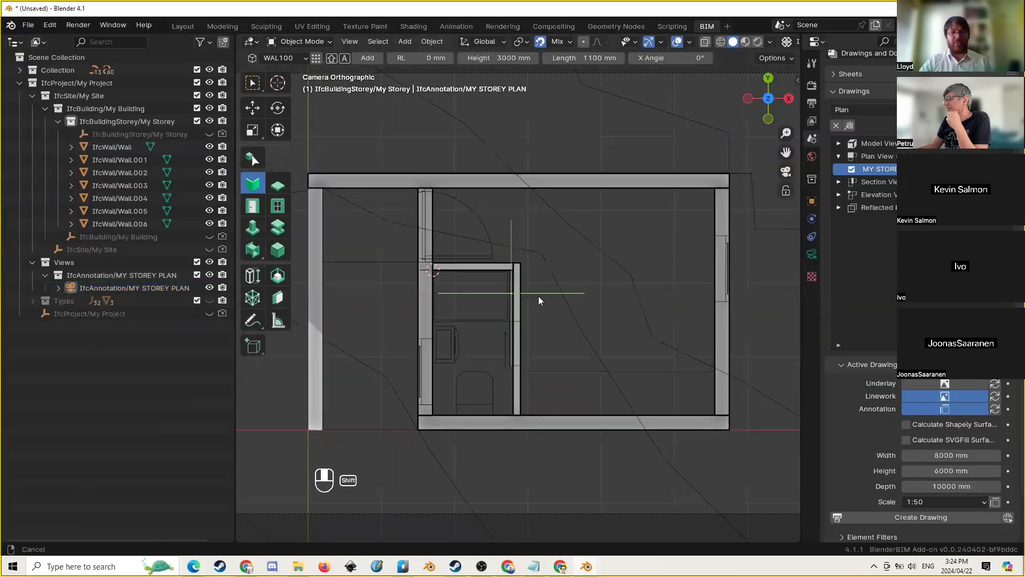
{"action": "mouse_move", "coordinate": [402, 289]}
{"action": "middle_mouse_down", "text": "shift"}
{"action": "mouse_move", "coordinate": [483, 280]}
{"action": "mouse_move", "coordinate": [494, 311]}
{"action": "middle_mouse_up", "text": "shift"}
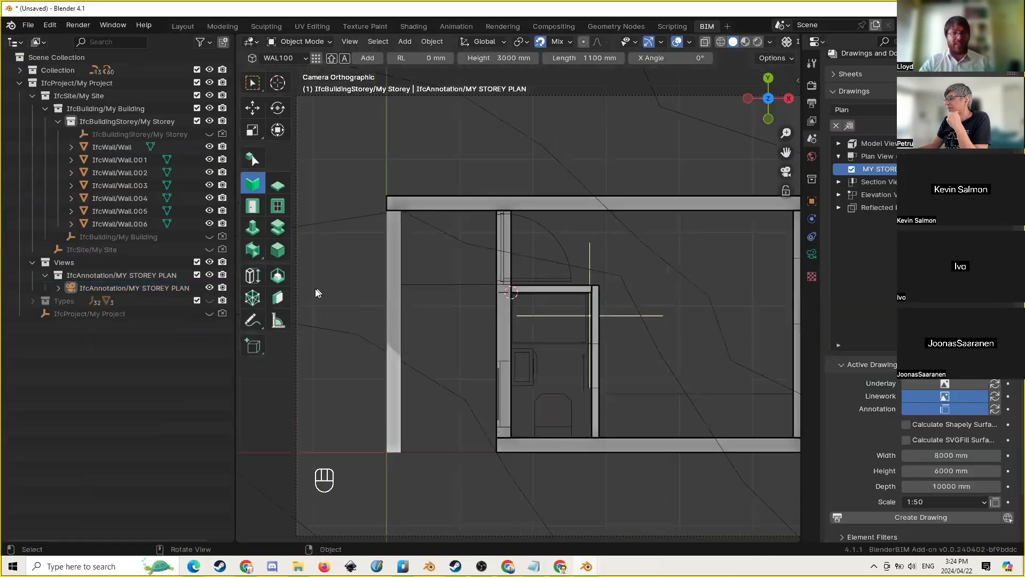
{"action": "left_click", "coordinate": [277, 321]}
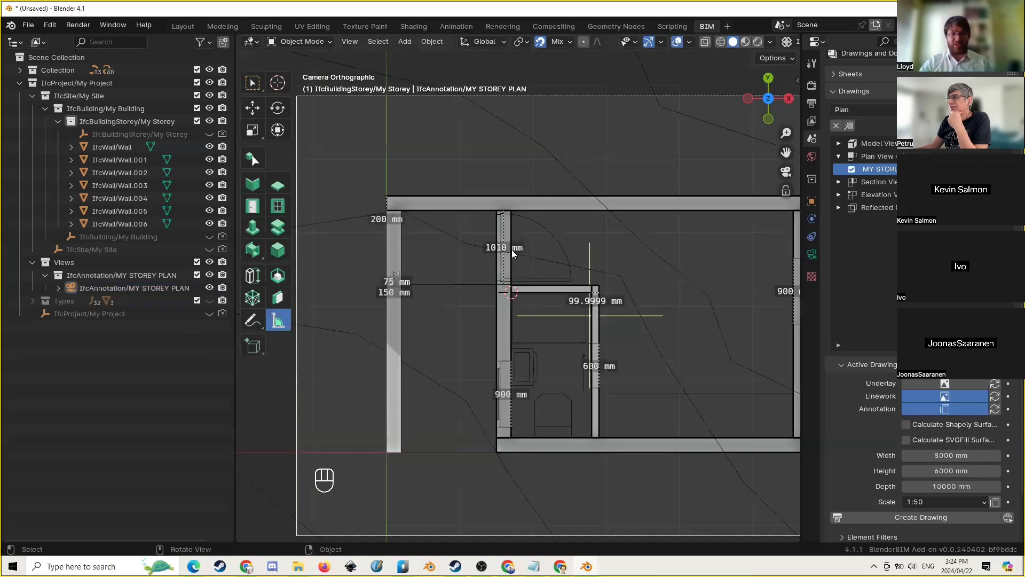
{"action": "scroll", "coordinate": [509, 284], "scroll_direction": "up", "scroll_amount": 2}
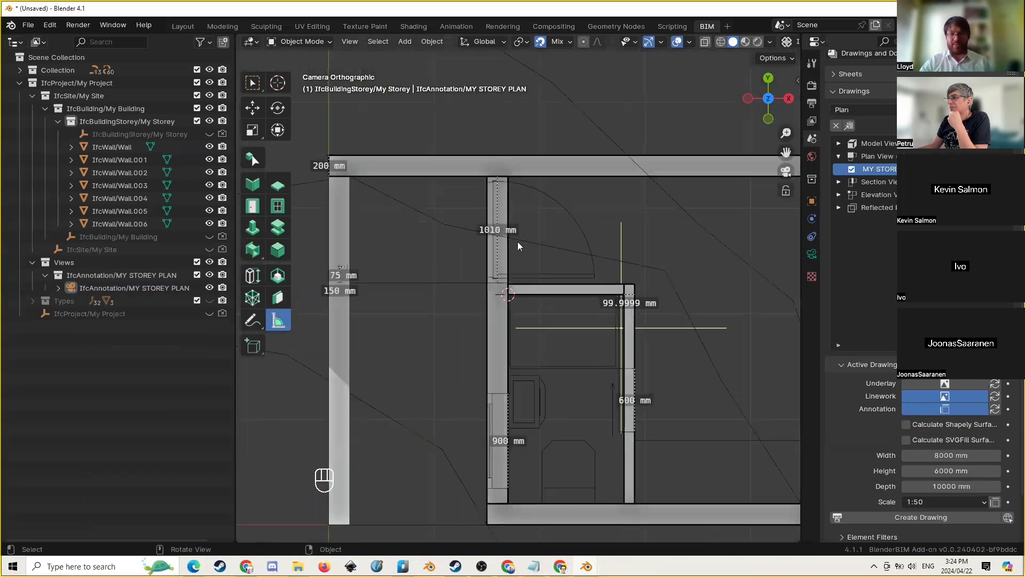
{"action": "scroll", "coordinate": [517, 242], "scroll_direction": "down", "scroll_amount": 4}
{"action": "scroll", "coordinate": [385, 249], "scroll_direction": "up", "scroll_amount": 2}
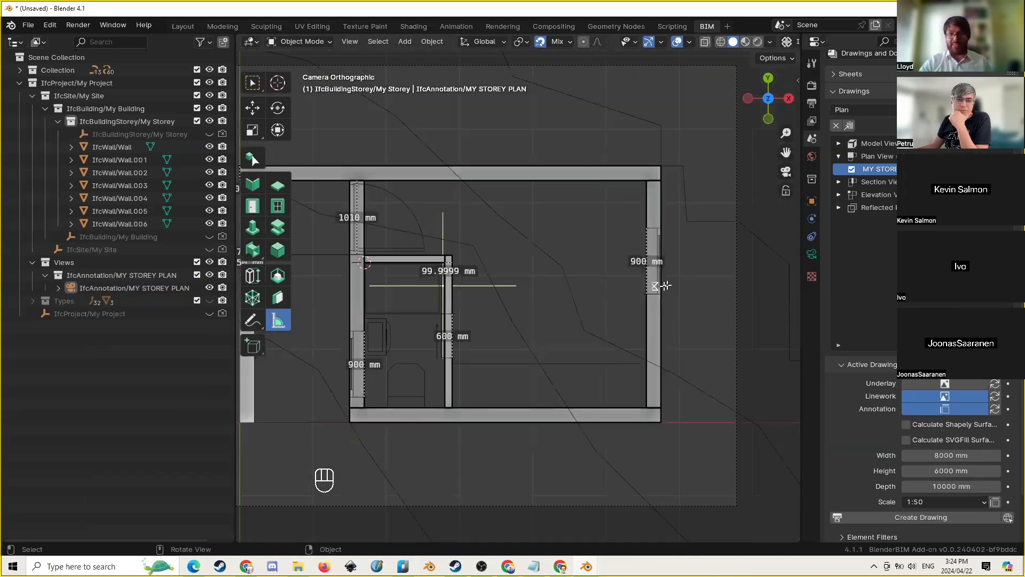
{"action": "scroll", "coordinate": [683, 256], "scroll_direction": "up", "scroll_amount": 2}
{"action": "scroll", "coordinate": [705, 262], "scroll_direction": "down", "scroll_amount": 3}
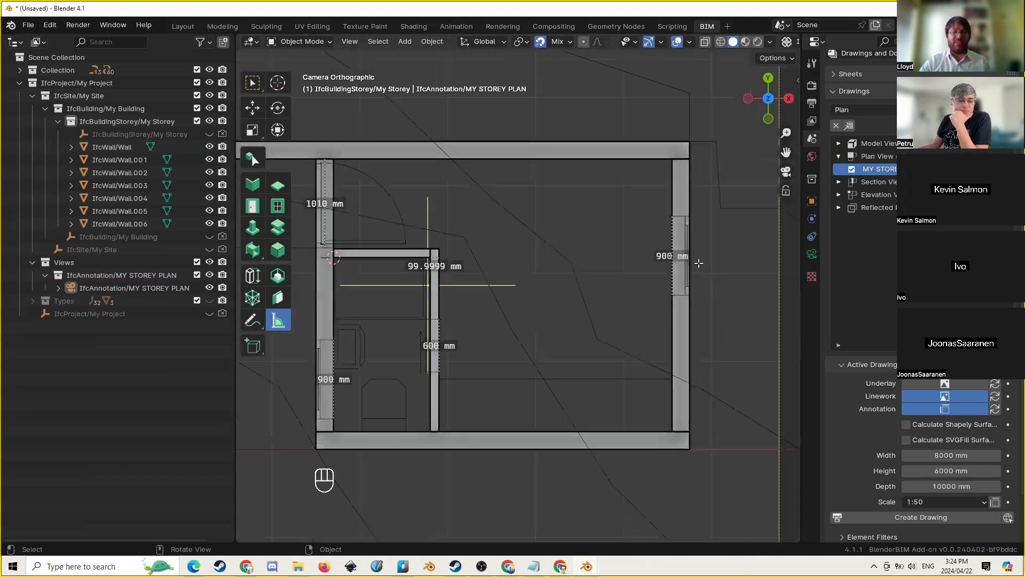
Place the 3D cursor at the entrance door opening's lower corner on the wall's outer face and add a DT01 door to that wall
{"action": "left_click", "coordinate": [253, 213]}
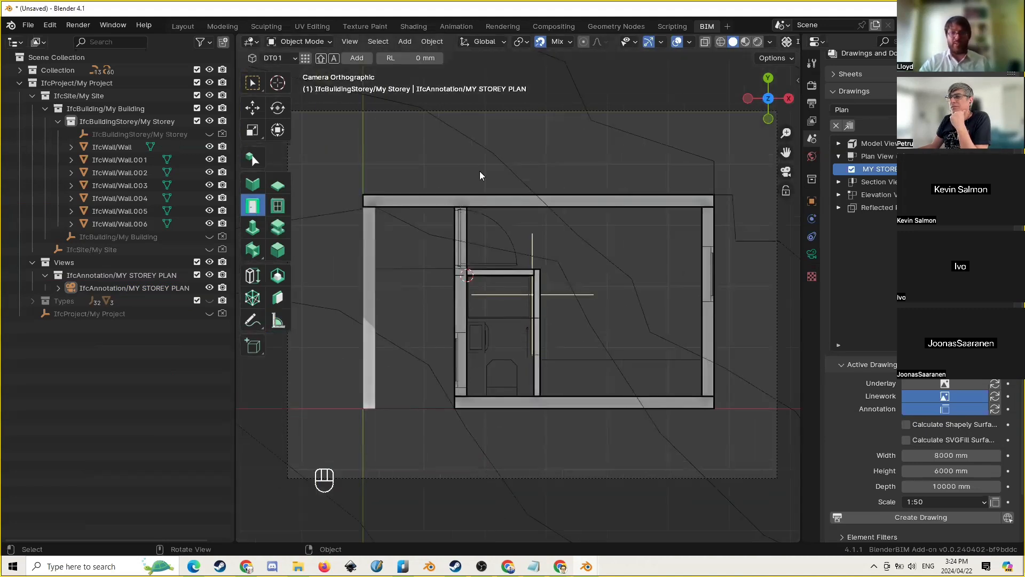
{"action": "scroll", "coordinate": [479, 171], "scroll_direction": "up", "scroll_amount": 4}
{"action": "left_click", "coordinate": [411, 160]}
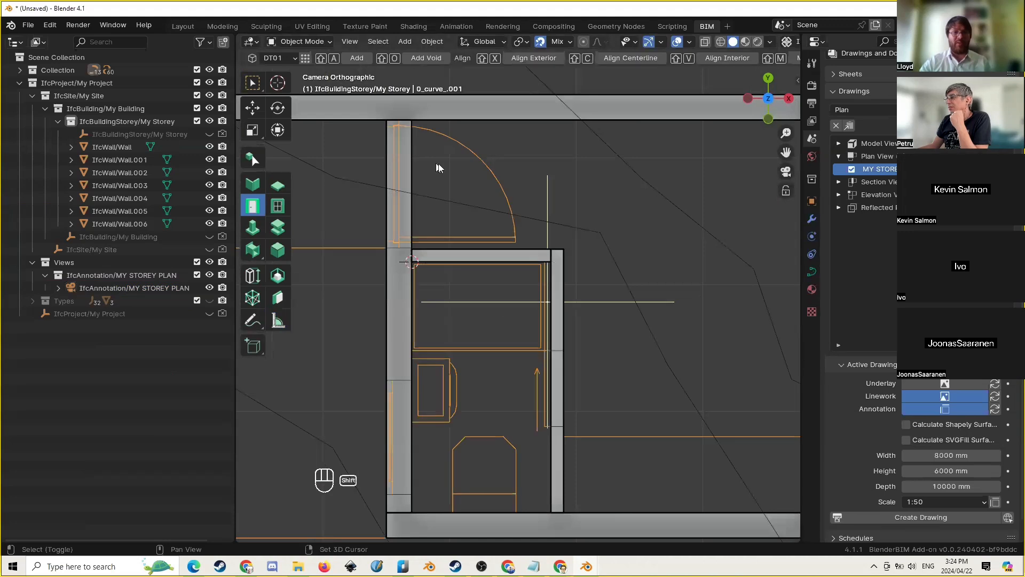
{"action": "scroll", "coordinate": [454, 181], "scroll_direction": "up", "scroll_amount": 3}
{"action": "left_click", "coordinate": [424, 160]}
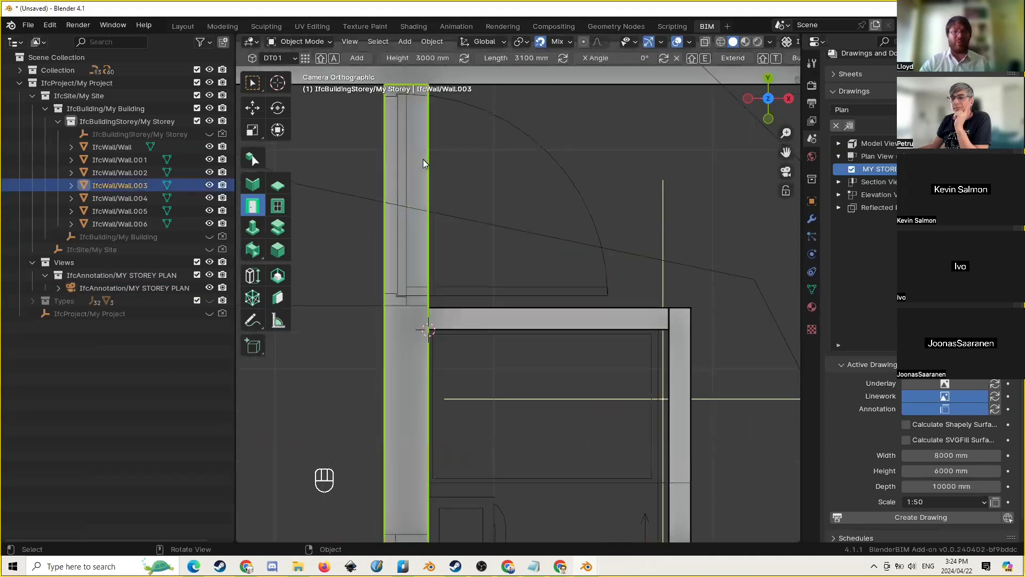
{"action": "middle_click_drag", "start_coordinate": [418, 175], "coordinate": [462, 234], "text": "shift"}
{"action": "key", "text": "g"}
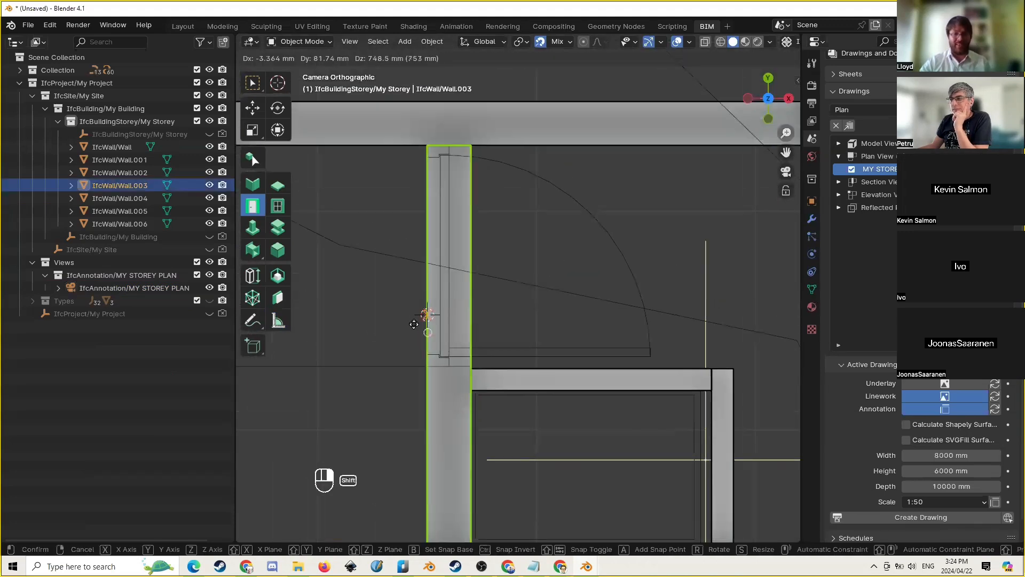
{"action": "left_click", "coordinate": [422, 366]}
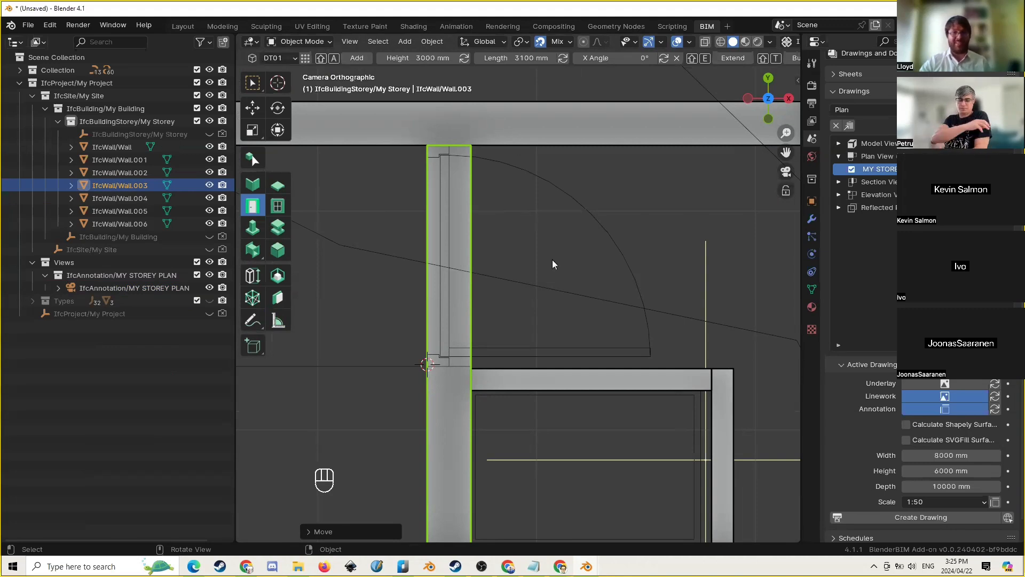
{"action": "key", "text": "shift+a"}
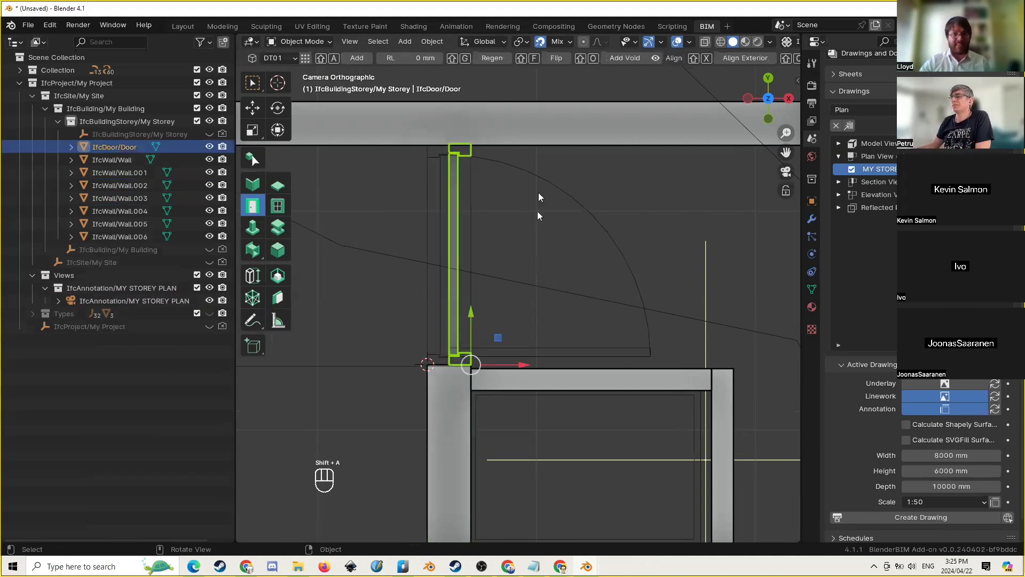
Flip the entrance door's swing direction and move it -100 mm along X to the wall's outer face
{"action": "scroll", "coordinate": [443, 175], "scroll_direction": "up", "scroll_amount": 2}
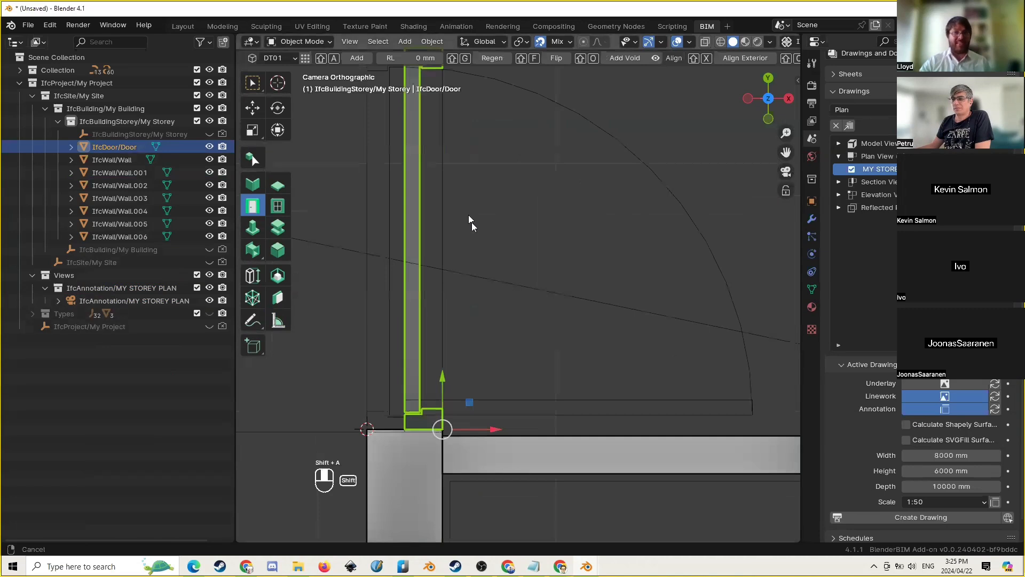
{"action": "scroll", "coordinate": [442, 139], "scroll_direction": "up", "scroll_amount": 1}
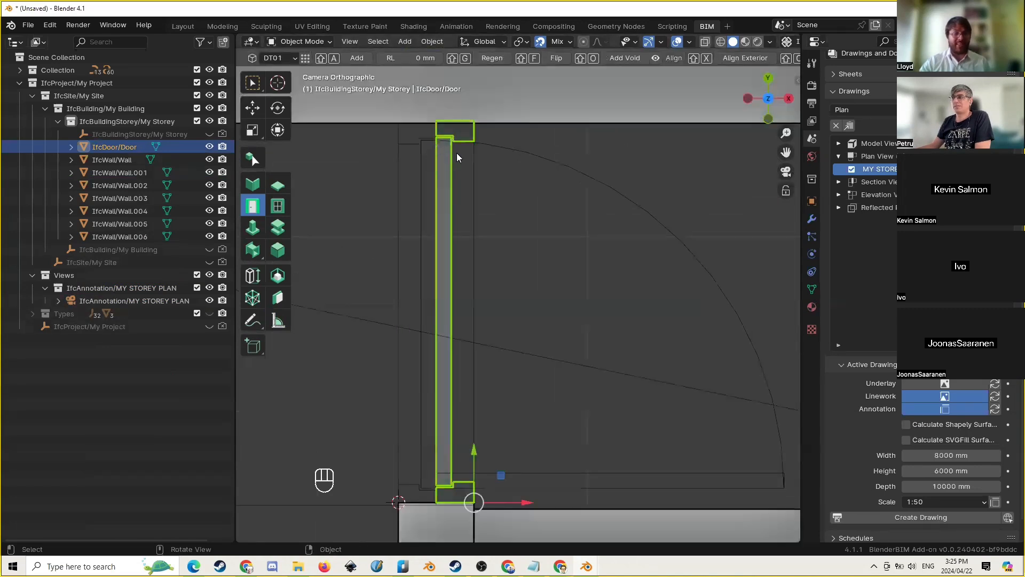
{"action": "scroll", "coordinate": [480, 208], "scroll_direction": "down", "scroll_amount": 2}
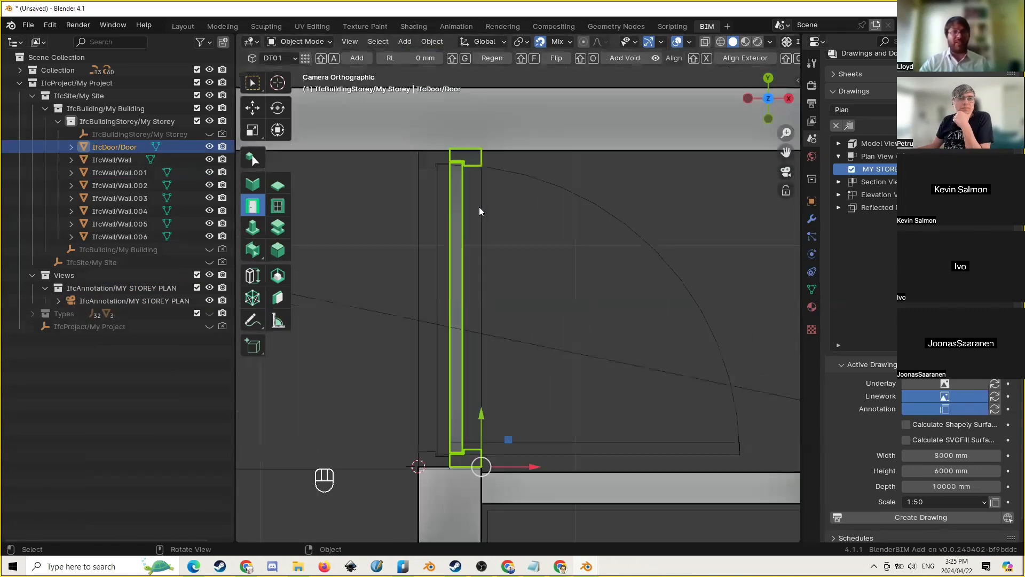
{"action": "scroll", "coordinate": [479, 211], "scroll_direction": "down", "scroll_amount": 2}
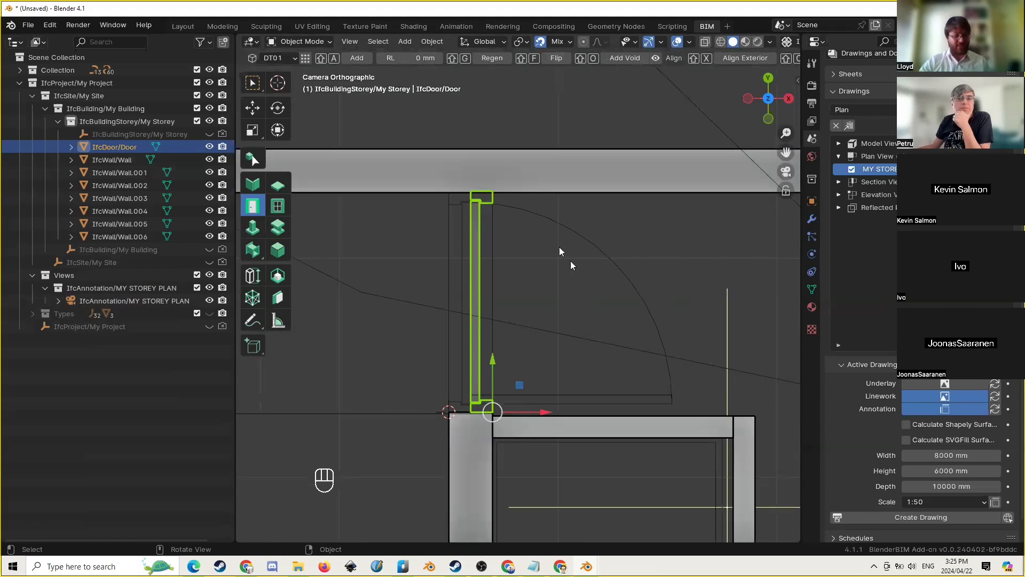
{"action": "key", "text": "shift+f"}
{"action": "scroll", "coordinate": [472, 230], "scroll_direction": "up", "scroll_amount": 2}
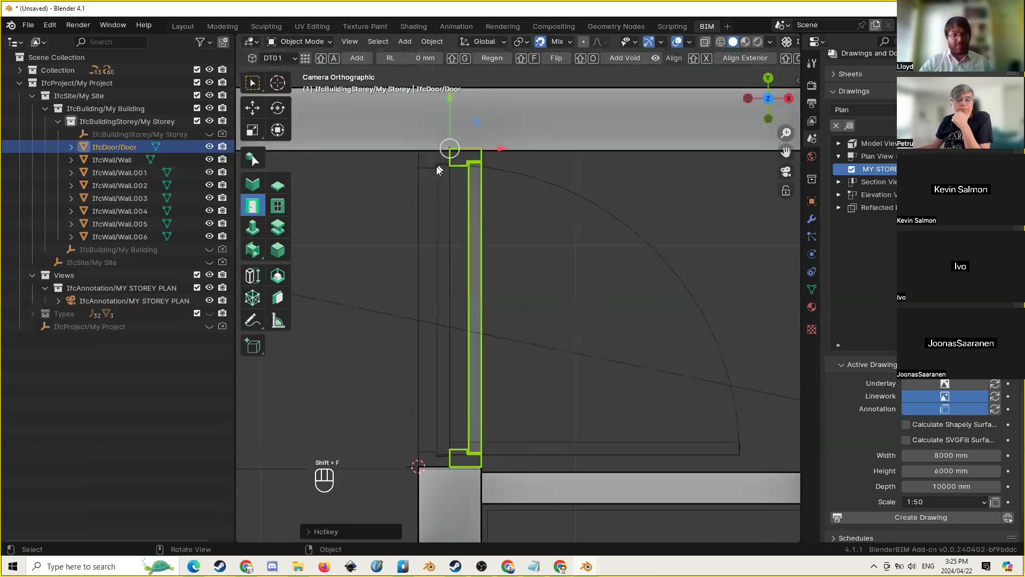
{"action": "key", "text": "g"}
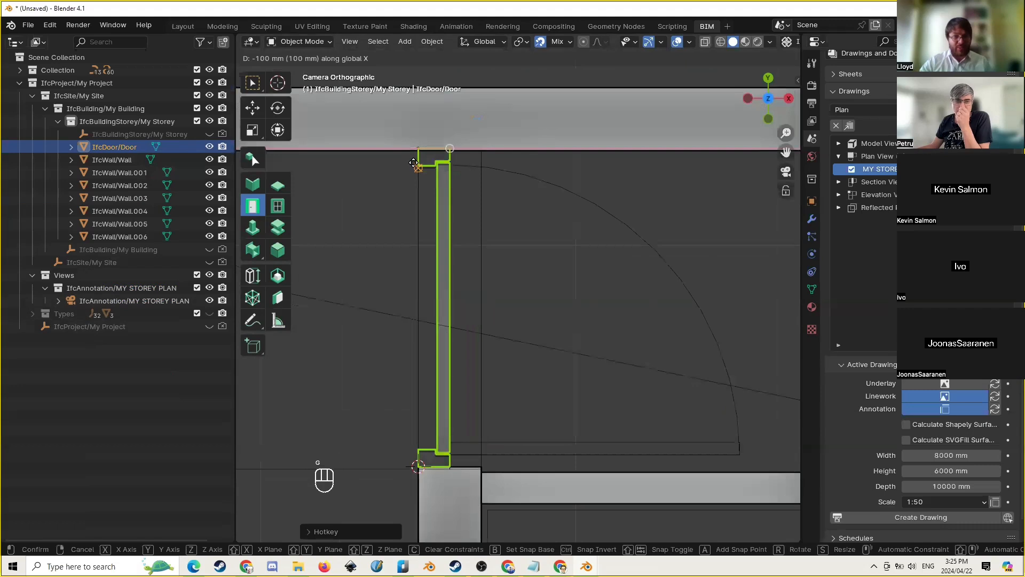
{"action": "left_click", "coordinate": [413, 162]}
Move the entrance door along Y to line its frame up with the opening edge in the DXF linework
{"action": "middle_click_drag", "start_coordinate": [464, 272], "coordinate": [456, 202], "text": "shift"}
{"action": "scroll", "coordinate": [480, 396], "scroll_direction": "up", "scroll_amount": 3}
{"action": "middle_click_drag", "start_coordinate": [504, 353], "coordinate": [567, 255], "text": "shift"}
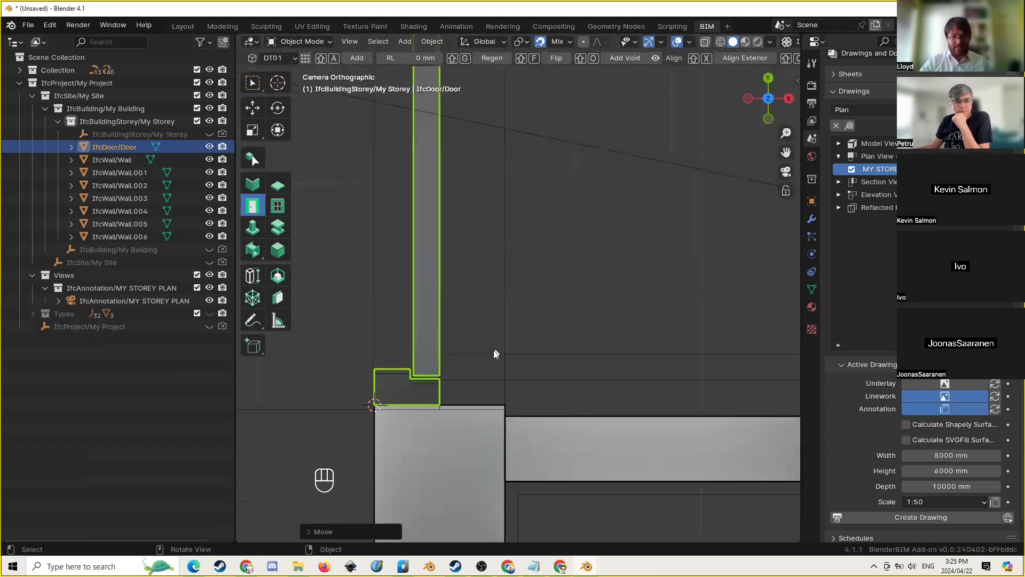
{"action": "scroll", "coordinate": [443, 387], "scroll_direction": "up", "scroll_amount": 3}
{"action": "mouse_move", "coordinate": [503, 346]}
{"action": "middle_mouse_down", "text": "shift"}
{"action": "mouse_move", "coordinate": [527, 328]}
{"action": "mouse_move", "coordinate": [506, 353]}
{"action": "middle_mouse_up", "text": "shift"}
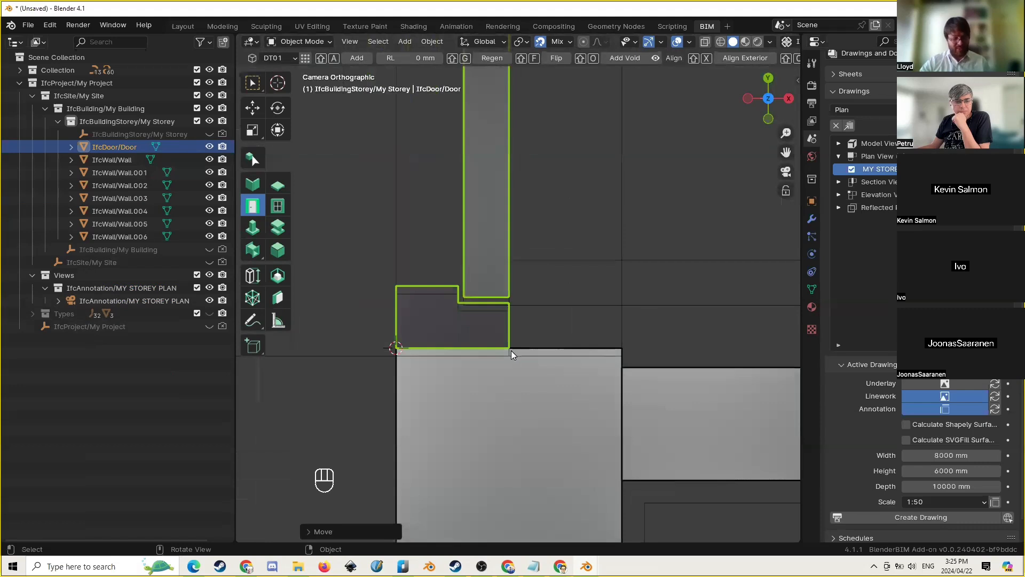
{"action": "key", "text": "g"}
{"action": "key", "text": "y"}
{"action": "left_click", "coordinate": [510, 359]}
{"action": "scroll", "coordinate": [502, 358], "scroll_direction": "down", "scroll_amount": 8}
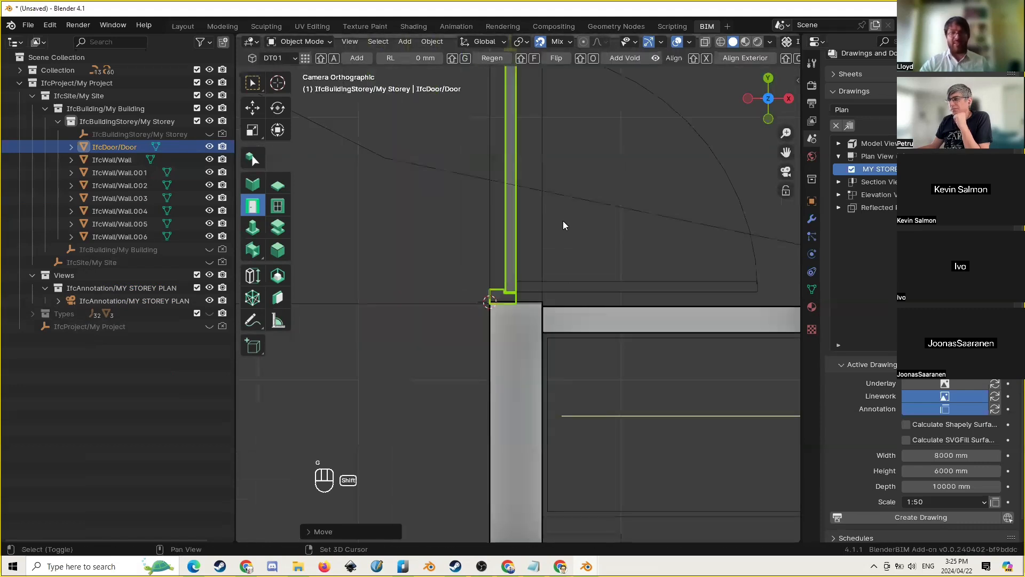
{"action": "middle_click_drag", "start_coordinate": [563, 222], "coordinate": [521, 394], "text": "shift"}
{"action": "middle_click_drag", "start_coordinate": [483, 289], "coordinate": [485, 265], "text": "shift"}
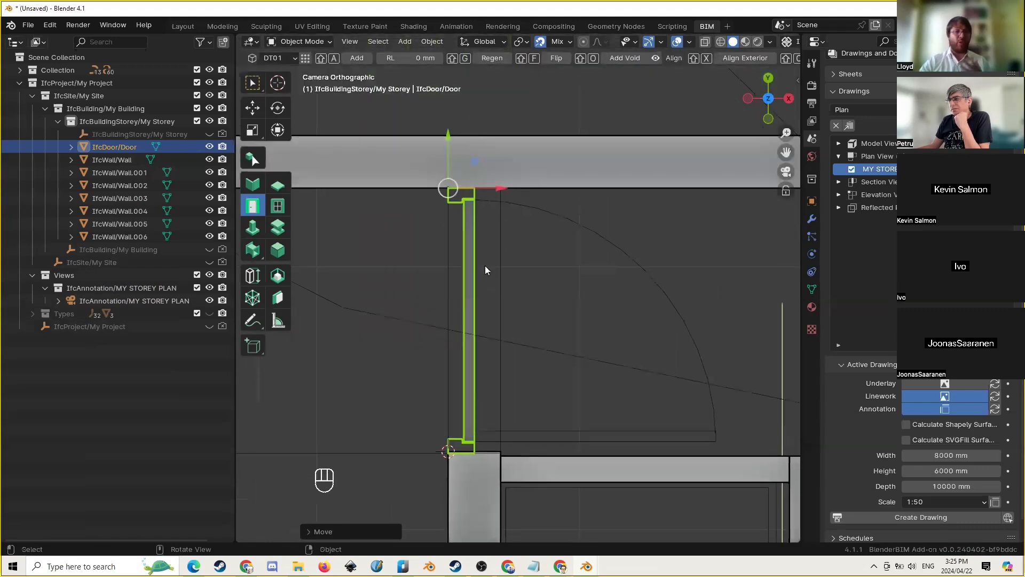
Regenerate the entrance door to recut its wall opening at the door's new position, and check the fit
{"action": "key", "text": "shift"}
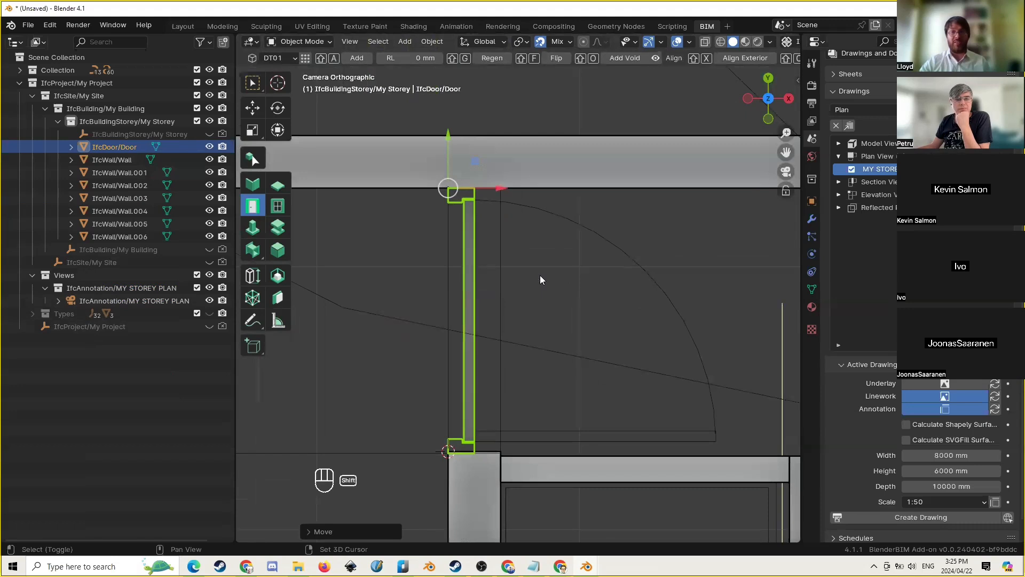
{"action": "key", "text": "shift+g"}
{"action": "scroll", "coordinate": [520, 288], "scroll_direction": "down", "scroll_amount": 3}
{"action": "middle_click_drag", "start_coordinate": [525, 368], "coordinate": [603, 247], "text": "shift"}
{"action": "scroll", "coordinate": [457, 345], "scroll_direction": "up", "scroll_amount": 3}
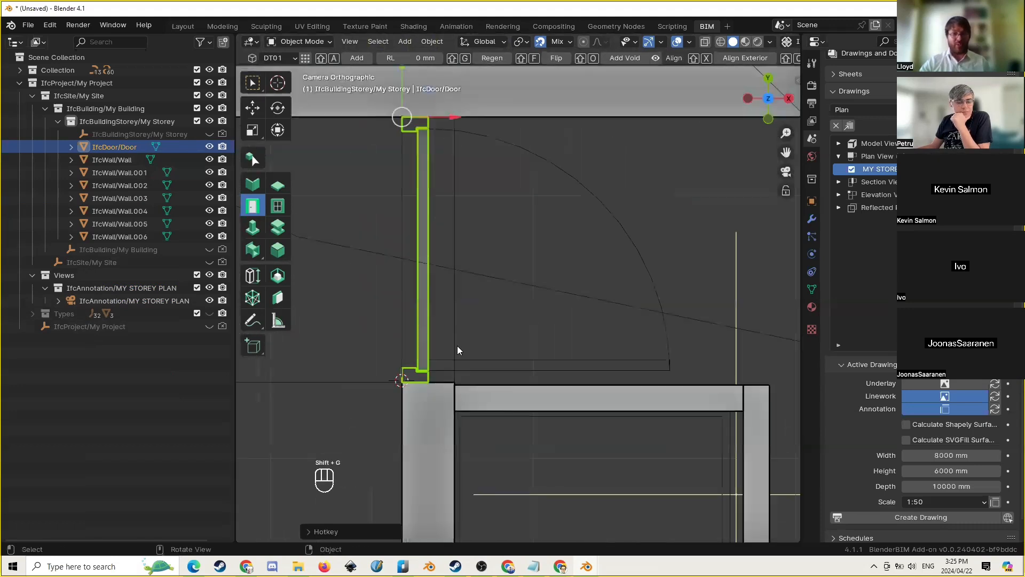
{"action": "scroll", "coordinate": [457, 345], "scroll_direction": "up", "scroll_amount": 2}
{"action": "scroll", "coordinate": [603, 246], "scroll_direction": "up", "scroll_amount": 7}
{"action": "scroll", "coordinate": [455, 349], "scroll_direction": "down", "scroll_amount": 12}
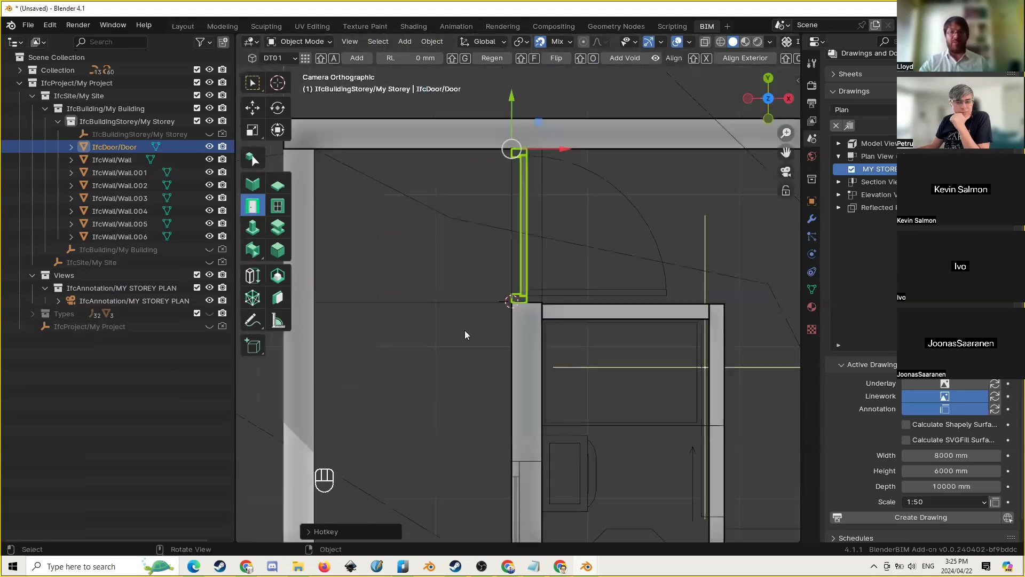
Reactivate the MY STOREY PLAN drawing and check the entrance door's plan representation against the DXF linework
{"action": "scroll", "coordinate": [465, 330], "scroll_direction": "down", "scroll_amount": 1}
{"action": "middle_click_drag", "start_coordinate": [520, 275], "coordinate": [480, 251], "text": "shift"}
{"action": "left_click", "coordinate": [480, 251]}
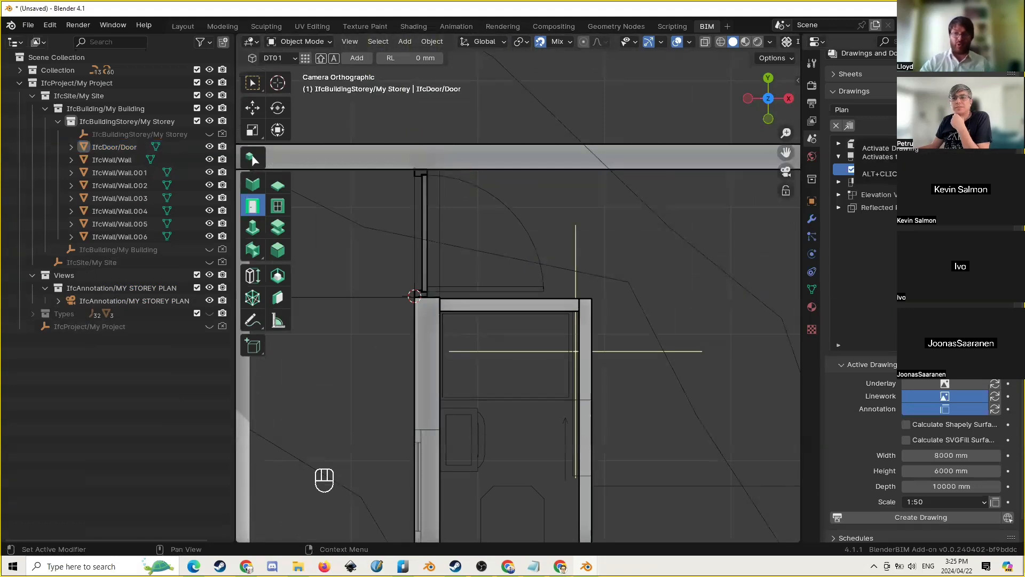
{"action": "left_click", "coordinate": [851, 169]}
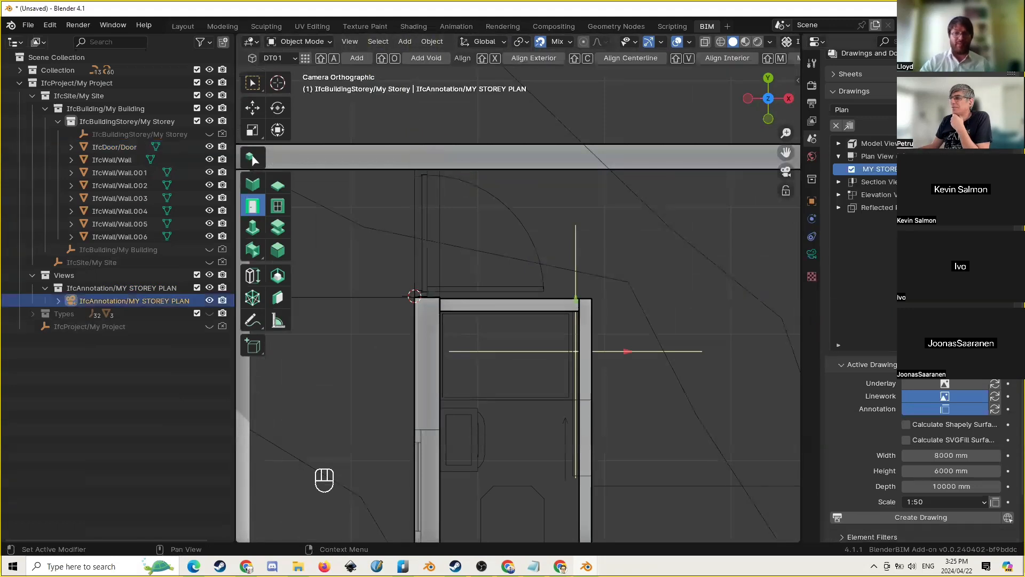
{"action": "left_click", "coordinate": [427, 189]}
{"action": "left_click", "coordinate": [450, 195]}
{"action": "left_click", "coordinate": [456, 183]}
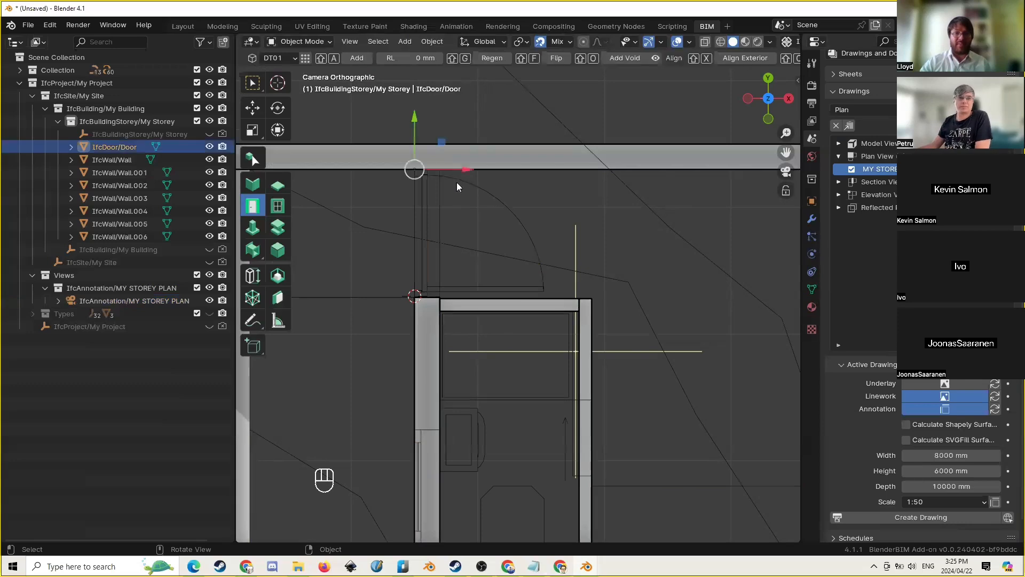
{"action": "scroll", "coordinate": [485, 191], "scroll_direction": "down", "scroll_amount": 4}
{"action": "middle_click_drag", "start_coordinate": [515, 260], "coordinate": [506, 243], "text": "shift"}
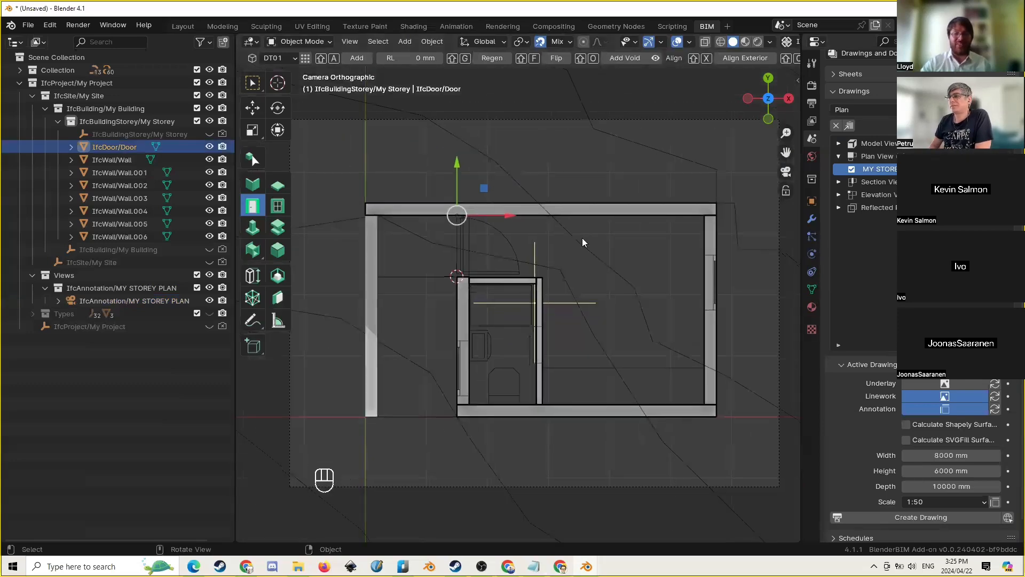
{"action": "left_click", "coordinate": [582, 239]}
{"action": "scroll", "coordinate": [415, 220], "scroll_direction": "up", "scroll_amount": 3}
{"action": "scroll", "coordinate": [405, 178], "scroll_direction": "up", "scroll_amount": 3}
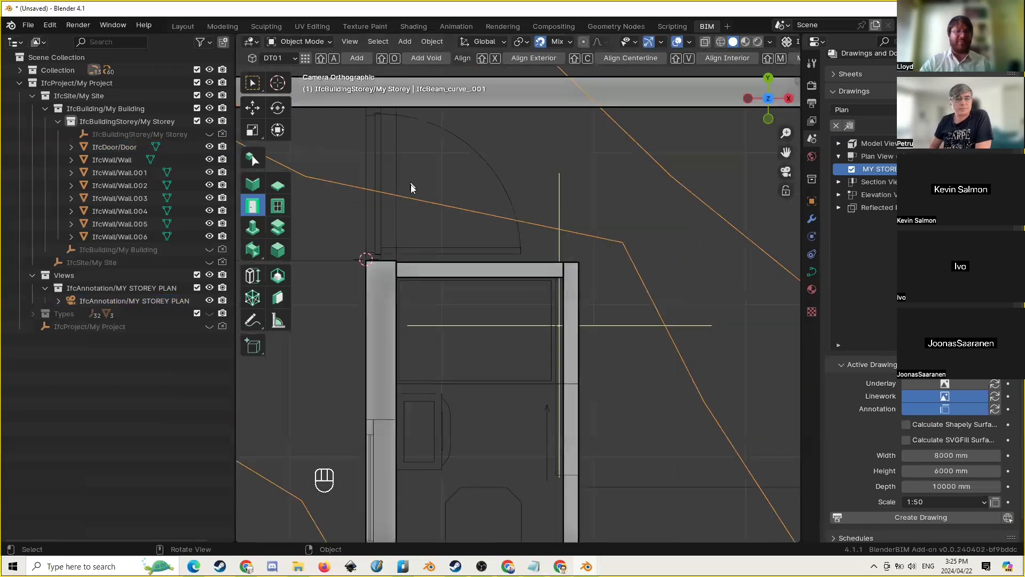
{"action": "middle_click_drag", "start_coordinate": [410, 181], "coordinate": [428, 198], "text": "shift"}
Select the partition wall between the bathroom and the main room and check the width of its marked door opening with the measure tool
{"action": "scroll", "coordinate": [424, 162], "scroll_direction": "down", "scroll_amount": 4}
{"action": "middle_click_drag", "start_coordinate": [581, 331], "coordinate": [585, 258], "text": "shift"}
{"action": "scroll", "coordinate": [588, 263], "scroll_direction": "up", "scroll_amount": 3}
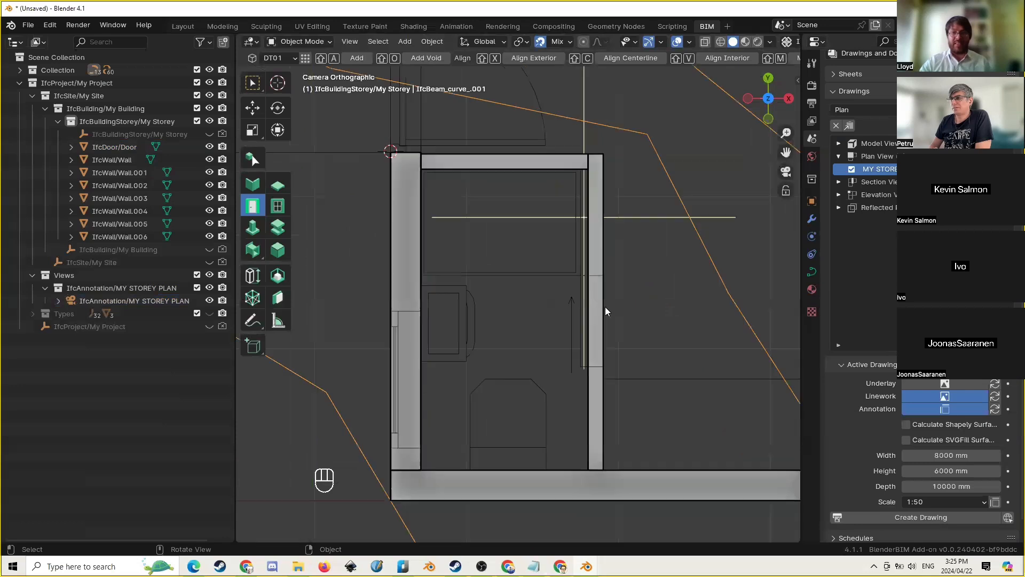
{"action": "middle_click_drag", "start_coordinate": [604, 309], "coordinate": [510, 286], "text": "shift"}
{"action": "left_click", "coordinate": [464, 283]}
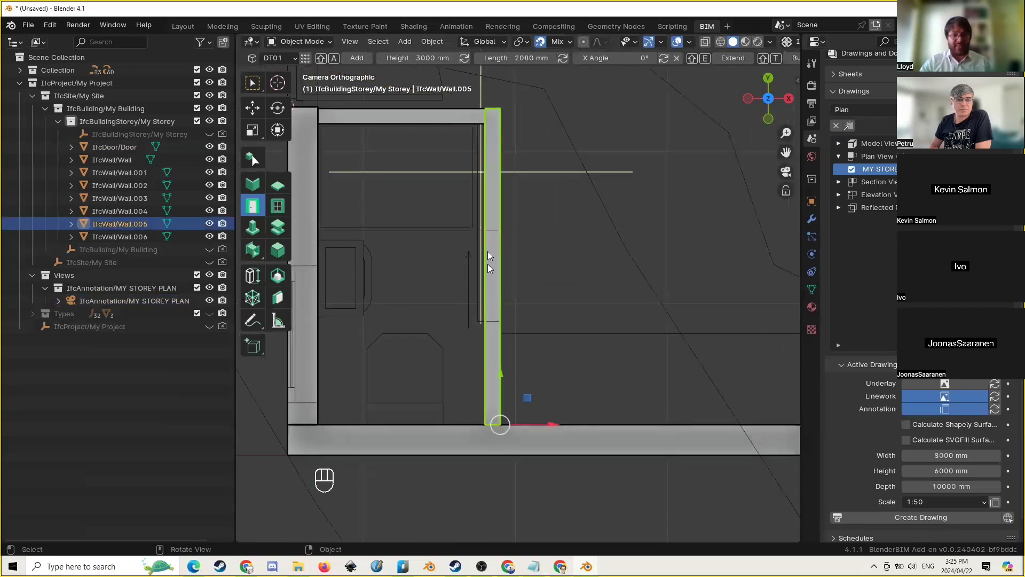
{"action": "scroll", "coordinate": [484, 272], "scroll_direction": "up", "scroll_amount": 2}
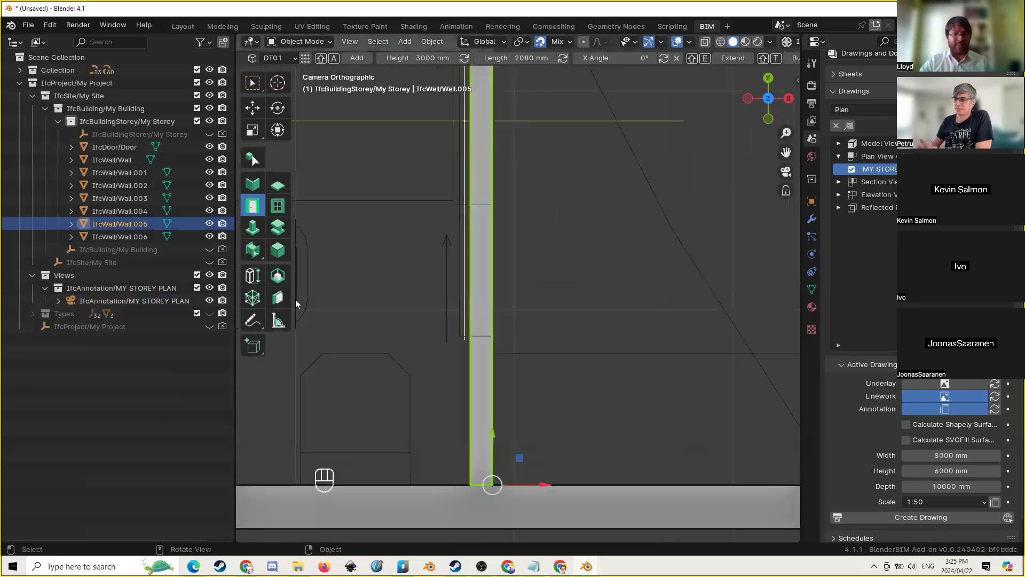
{"action": "left_click", "coordinate": [277, 320]}
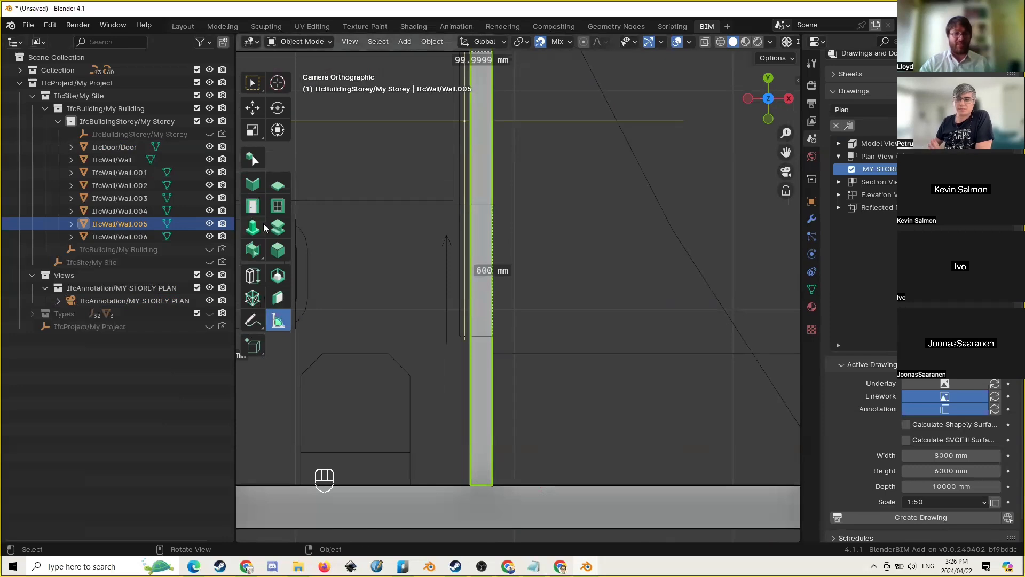
{"action": "left_click", "coordinate": [254, 207]}
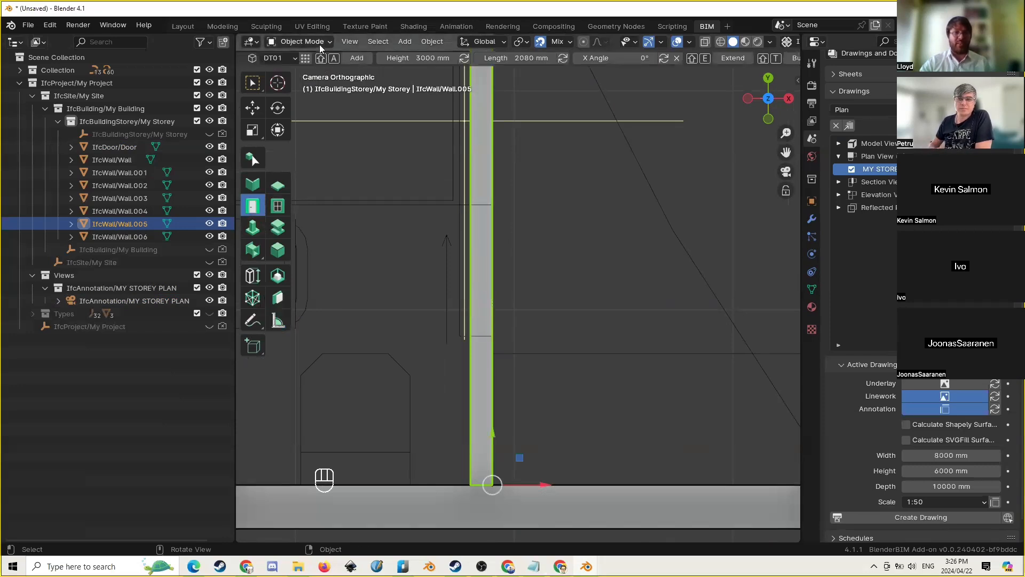
Duplicate the DT01 door type and rename the copy "DT02 - 600 - SLIDE"
{"action": "left_click", "coordinate": [305, 58]}
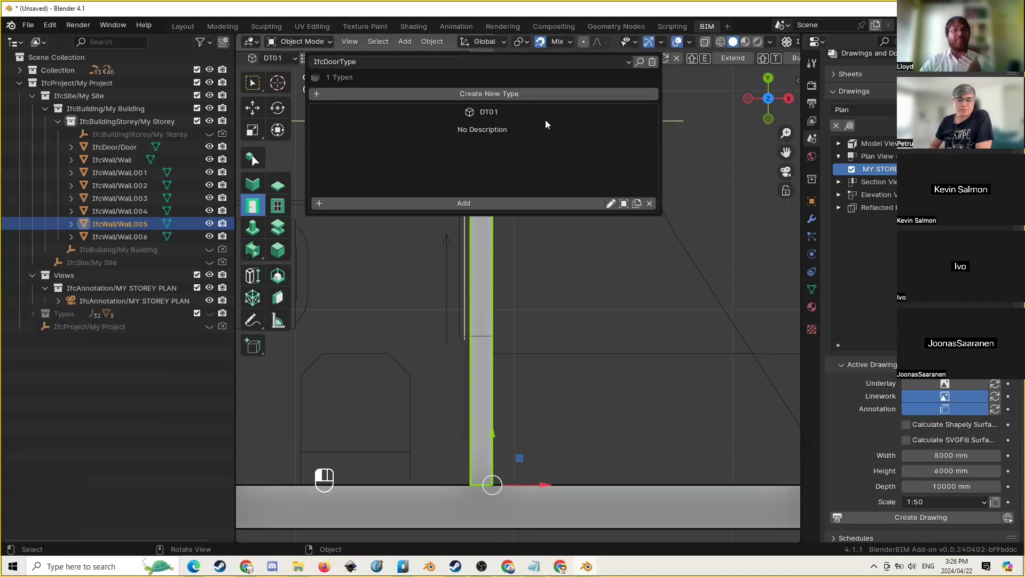
{"action": "left_click", "coordinate": [632, 207]}
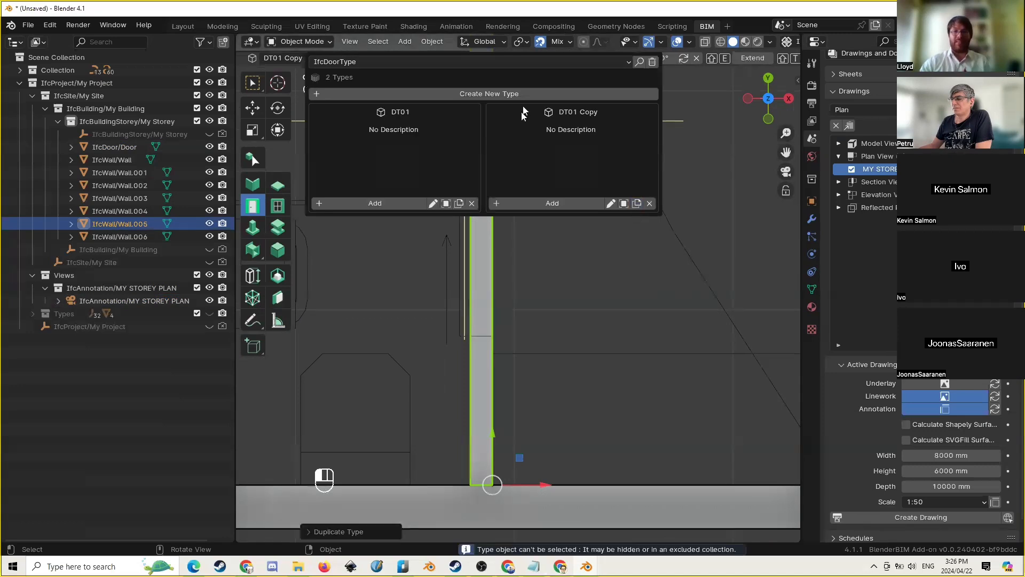
{"action": "left_click", "coordinate": [610, 207]}
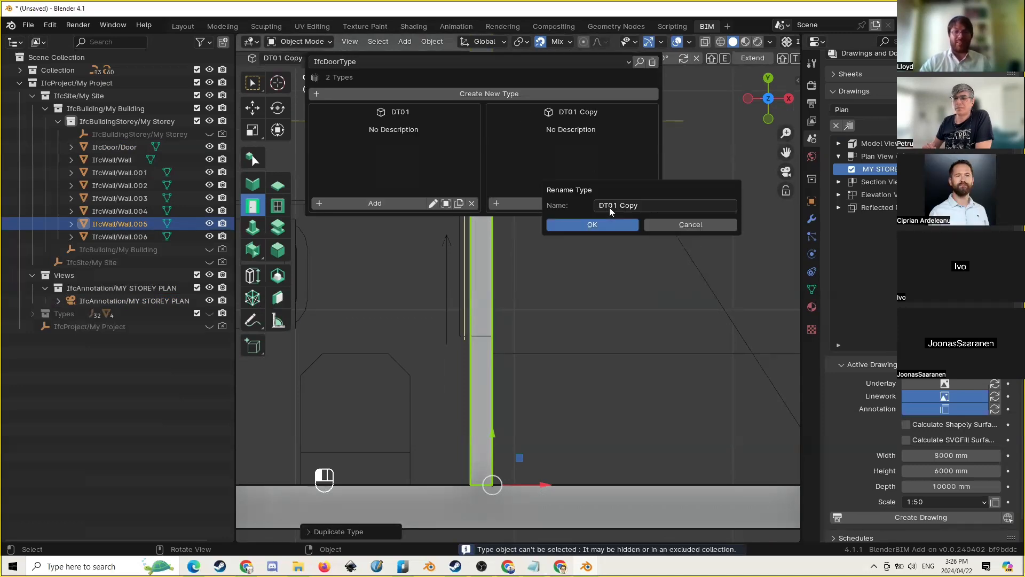
{"action": "left_click", "coordinate": [642, 204]}
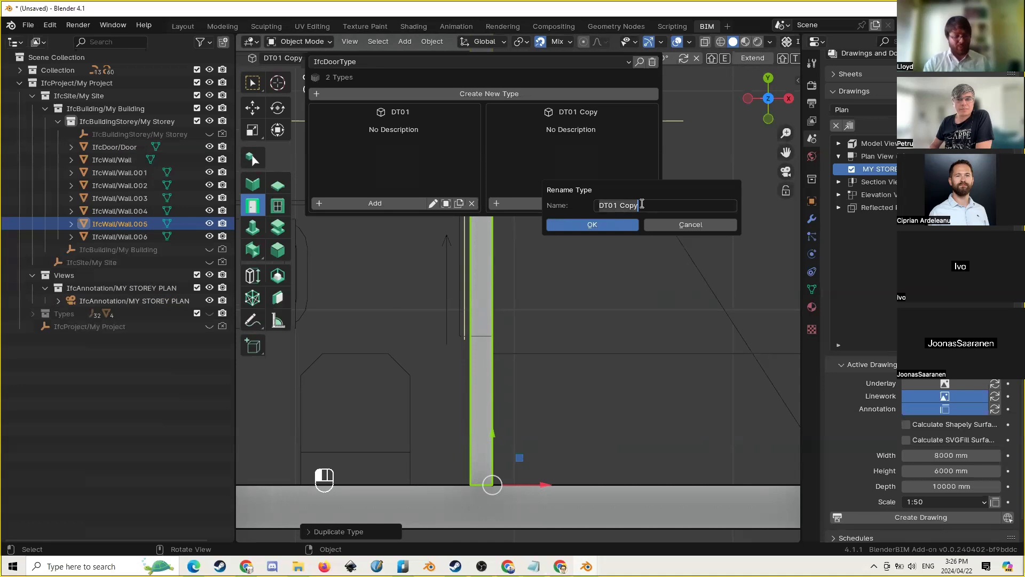
{"action": "type", "text": "DT02"}
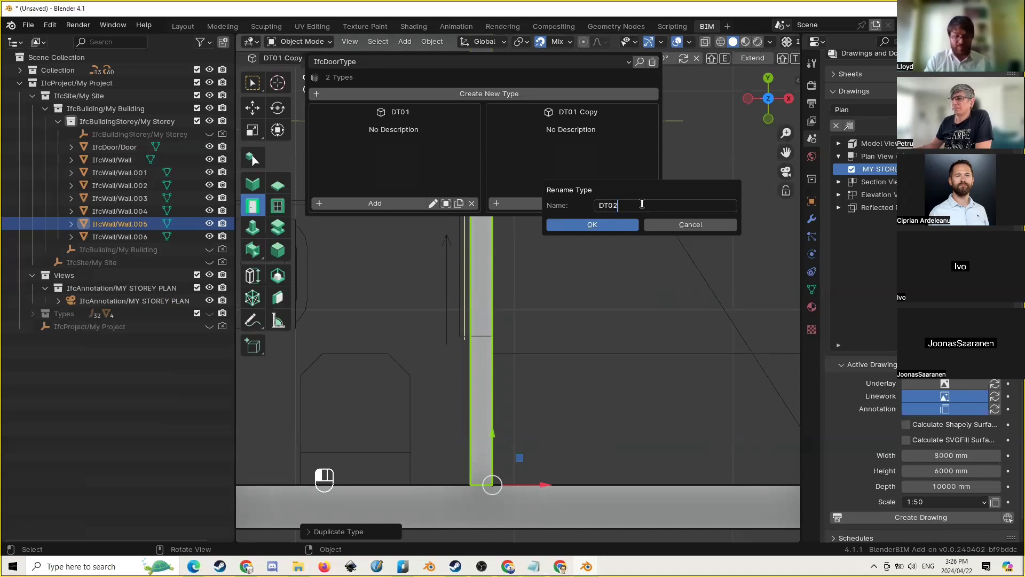
{"action": "type", "text": " - 600"}
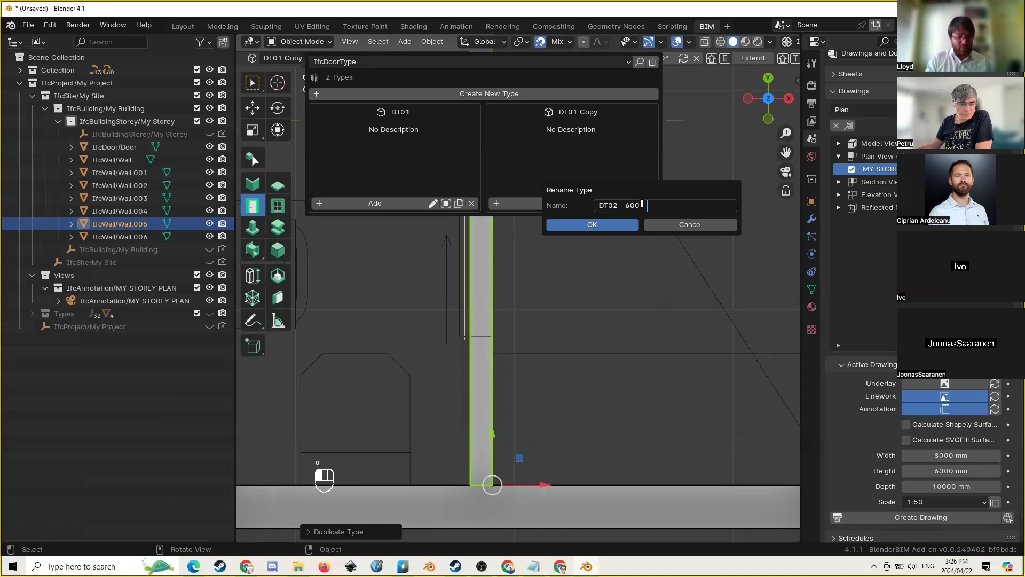
{"action": "type", "text": " - SLIDE"}
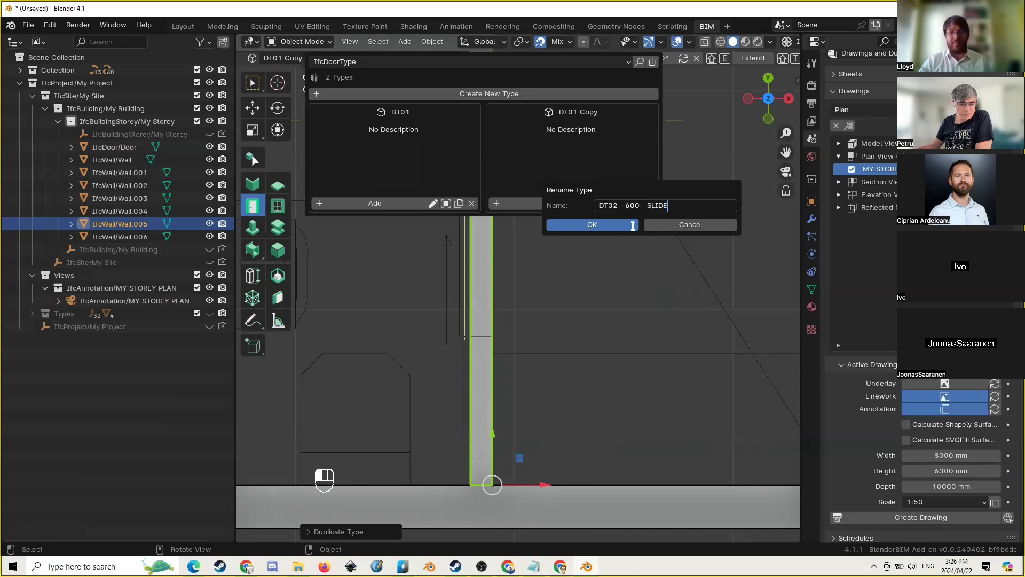
{"action": "left_click", "coordinate": [631, 225]}
{"action": "scroll", "coordinate": [537, 216], "scroll_direction": "down", "scroll_amount": 3}
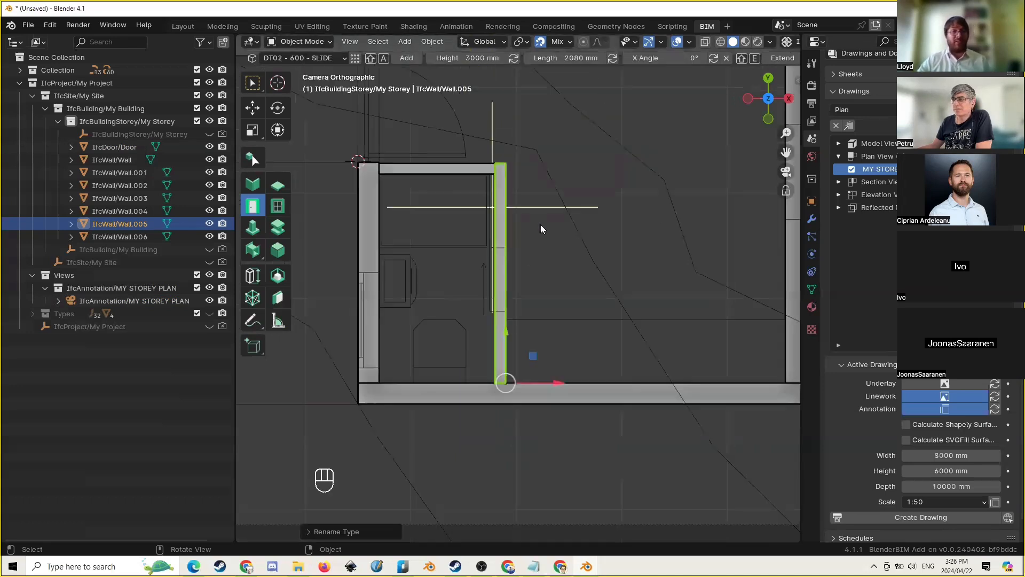
{"action": "middle_click_drag", "start_coordinate": [540, 224], "coordinate": [515, 233], "text": "shift"}
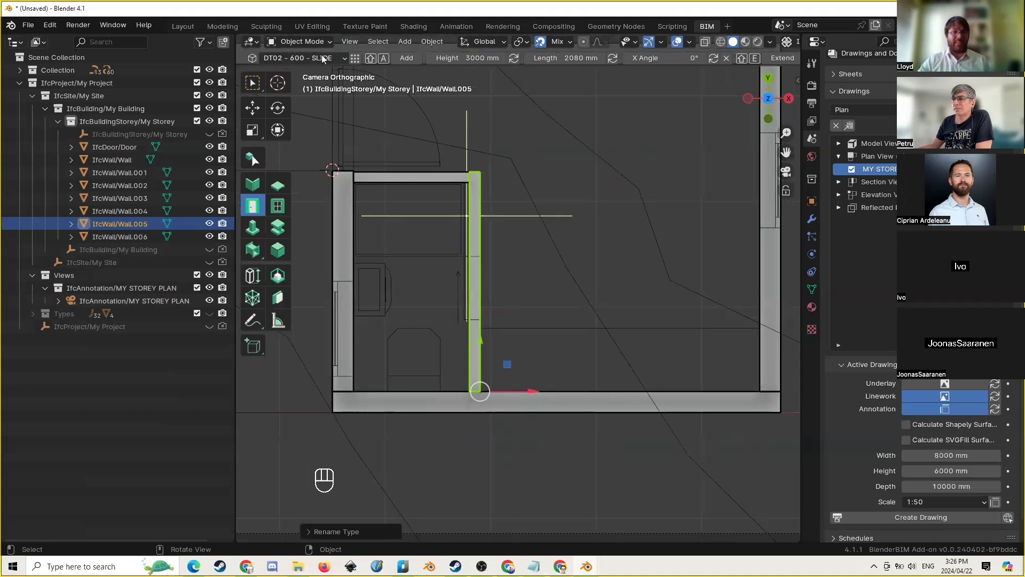
Try to insert a DT02 - 600 - SLIDE door into the right-hand partition wall of the small bathroom in the plan
{"action": "scroll", "coordinate": [464, 253], "scroll_direction": "up", "scroll_amount": 3}
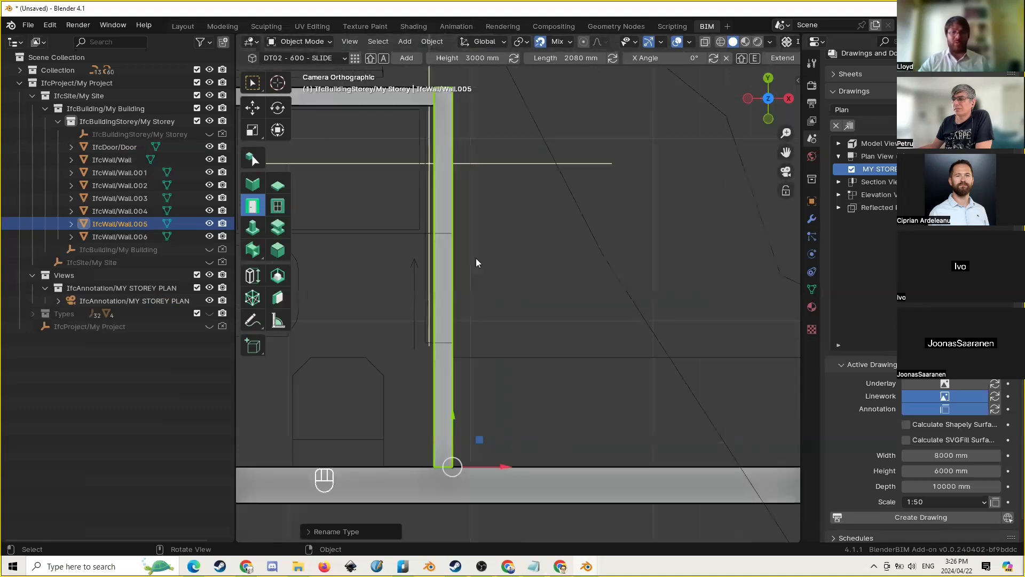
{"action": "key", "text": "g"}
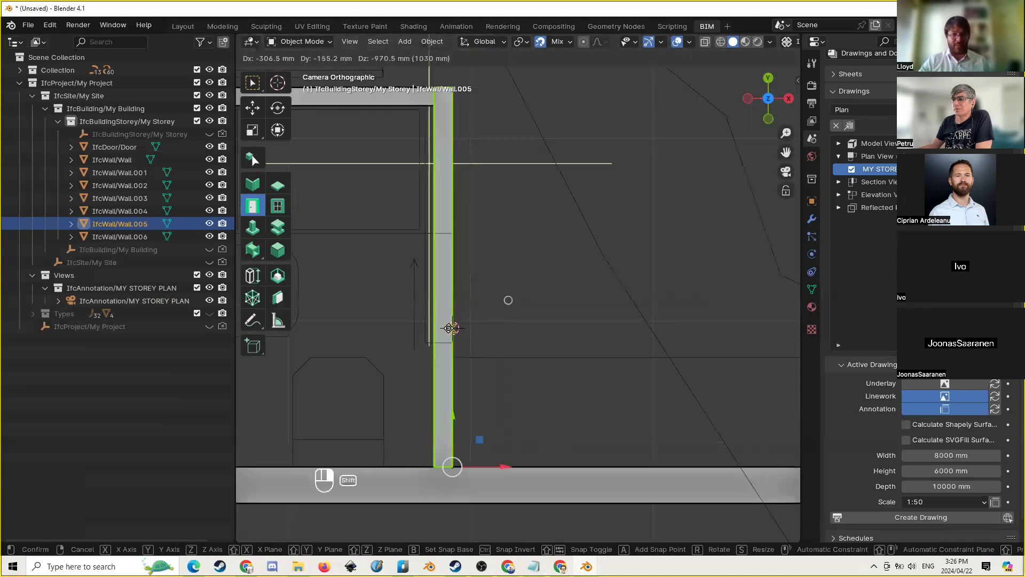
{"action": "left_click", "coordinate": [498, 325]}
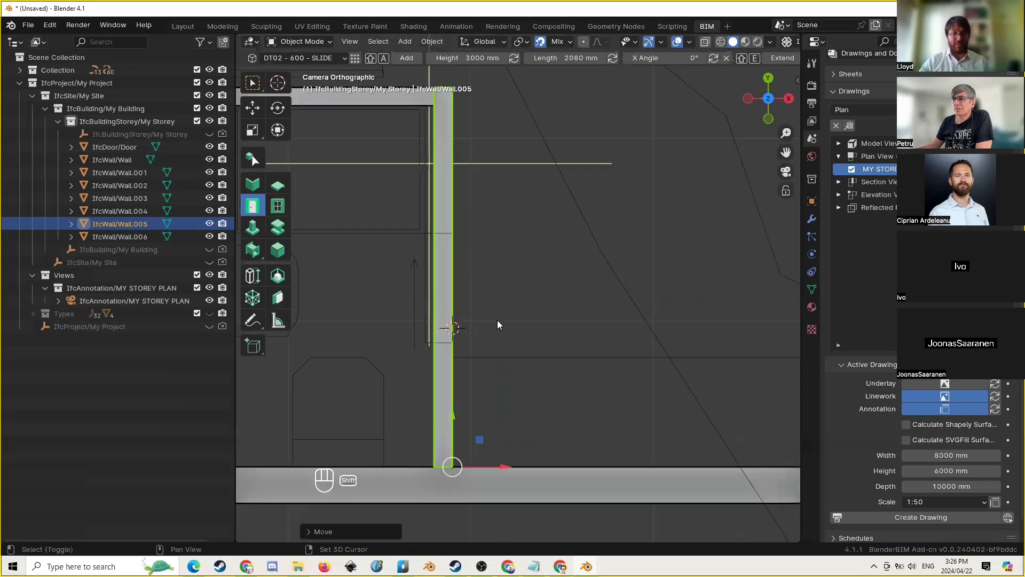
{"action": "key", "text": "shift+a"}
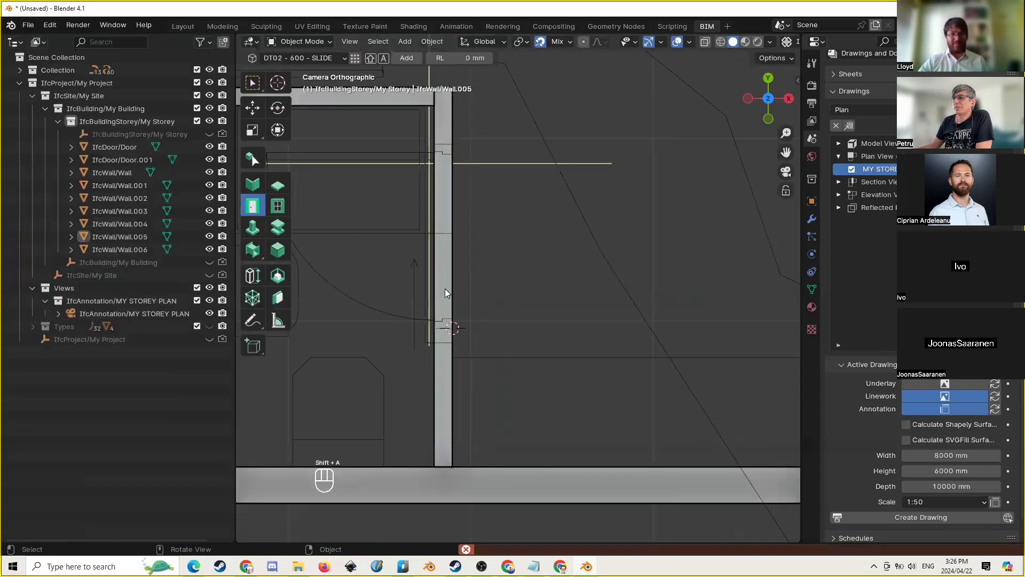
{"action": "left_click", "coordinate": [445, 291]}
{"action": "key", "text": "shift+a"}
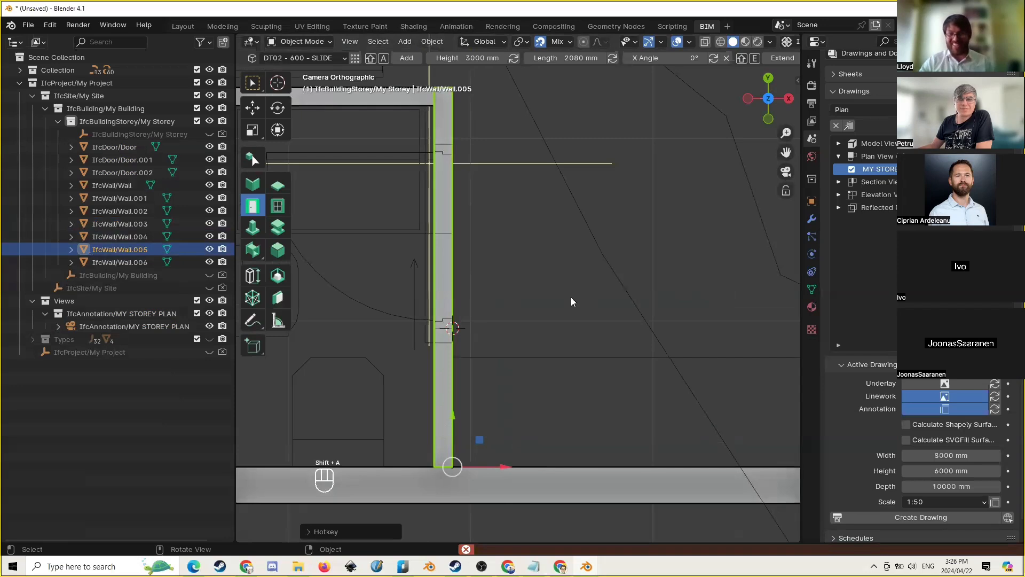
Retry adding the DT02 - 600 - SLIDE door to the bathroom partition wall, dismissing the error report
{"action": "scroll", "coordinate": [565, 278], "scroll_direction": "down", "scroll_amount": 3}
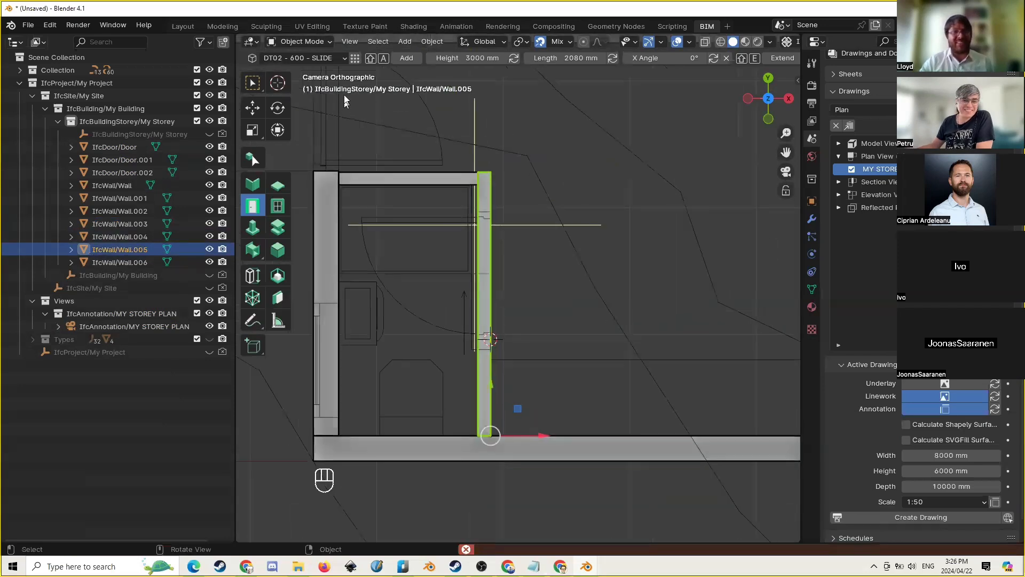
{"action": "left_click", "coordinate": [307, 58]}
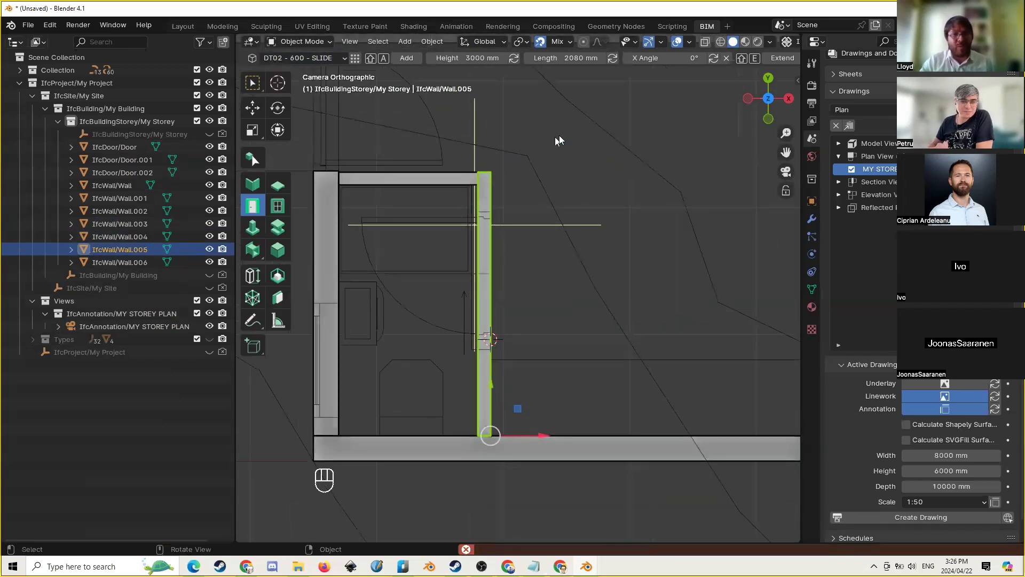
{"action": "left_click", "coordinate": [560, 135]}
{"action": "left_click", "coordinate": [472, 245]}
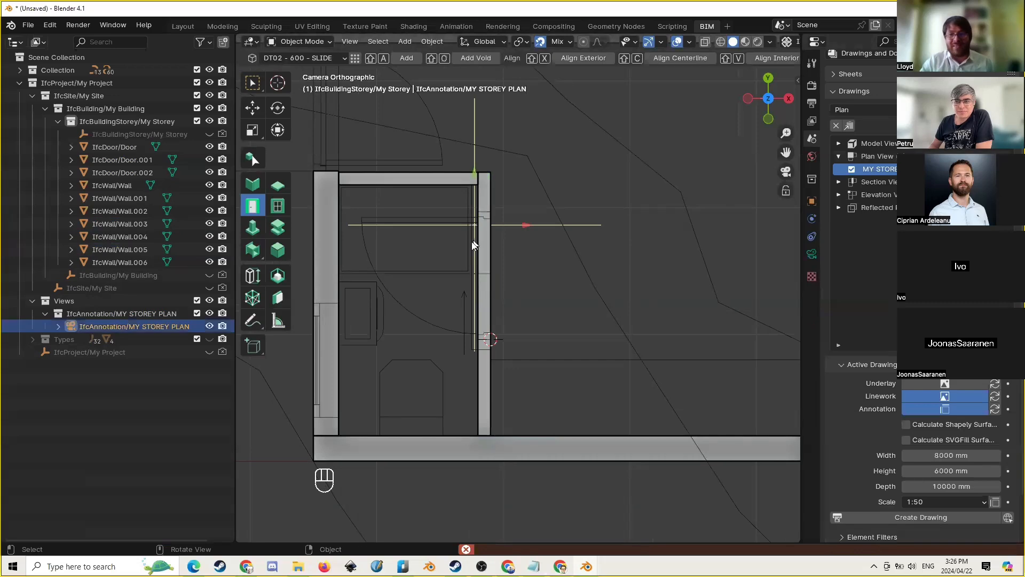
{"action": "scroll", "coordinate": [471, 245], "scroll_direction": "down", "scroll_amount": 3}
{"action": "middle_click_drag", "start_coordinate": [477, 297], "coordinate": [482, 284], "text": "shift"}
{"action": "scroll", "coordinate": [482, 285], "scroll_direction": "up", "scroll_amount": 4}
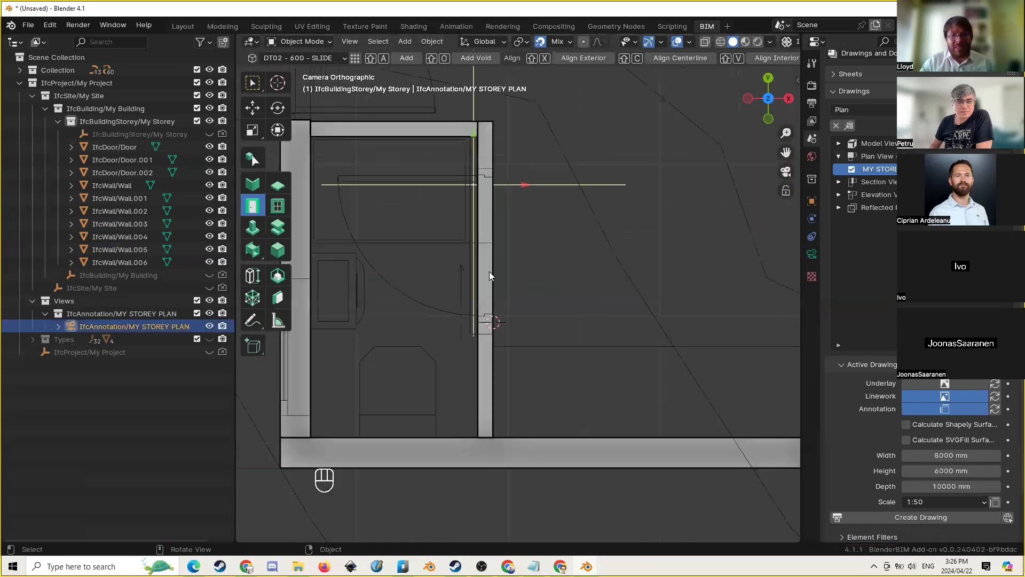
{"action": "left_click", "coordinate": [489, 271]}
{"action": "key", "text": "shift+a"}
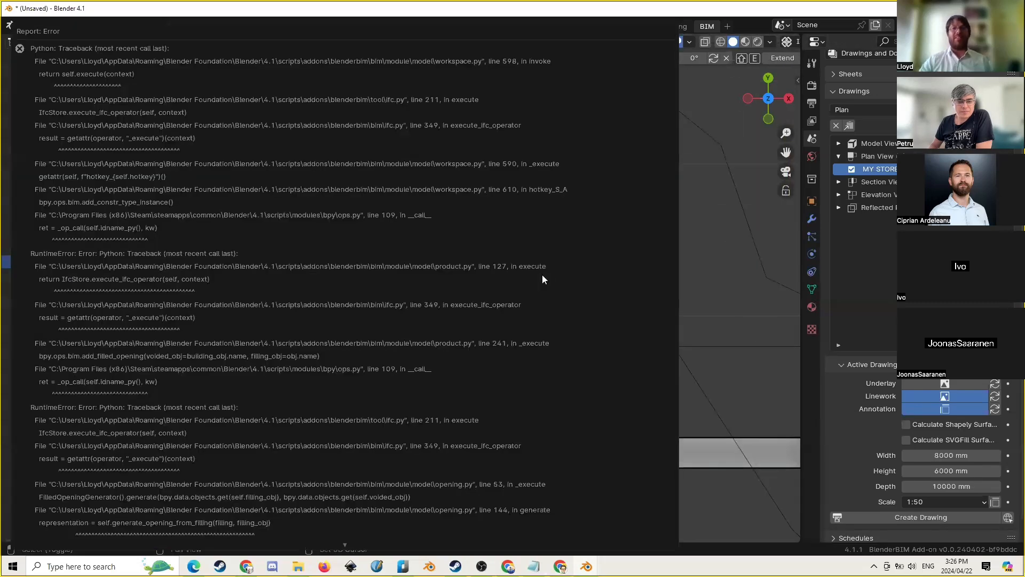
{"action": "left_click", "coordinate": [674, 210]}
{"action": "scroll", "coordinate": [534, 255], "scroll_direction": "down", "scroll_amount": 6}
{"action": "middle_click_drag", "start_coordinate": [535, 257], "coordinate": [534, 246], "text": "shift"}
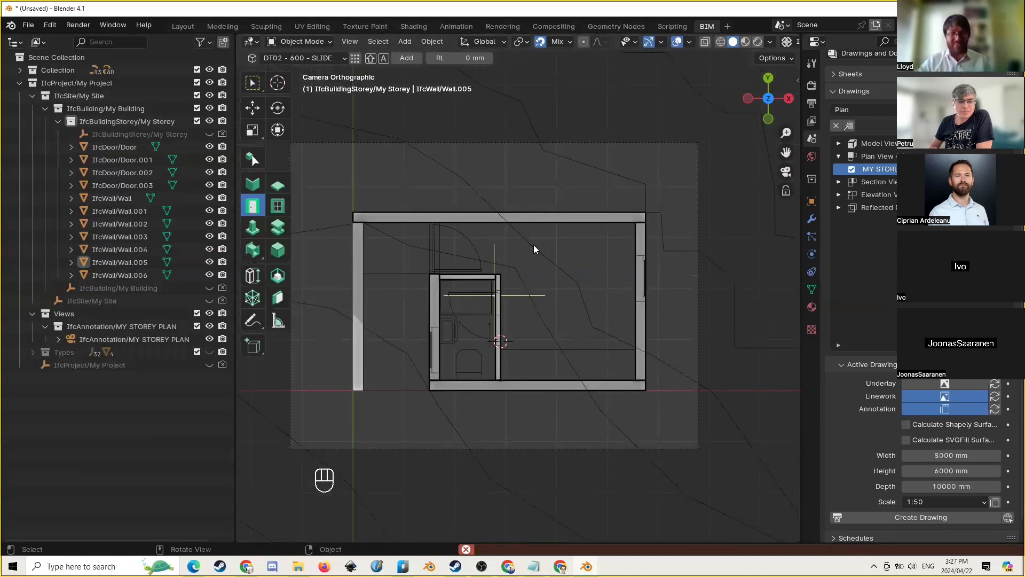
{"action": "scroll", "coordinate": [534, 245], "scroll_direction": "down", "scroll_amount": 2}
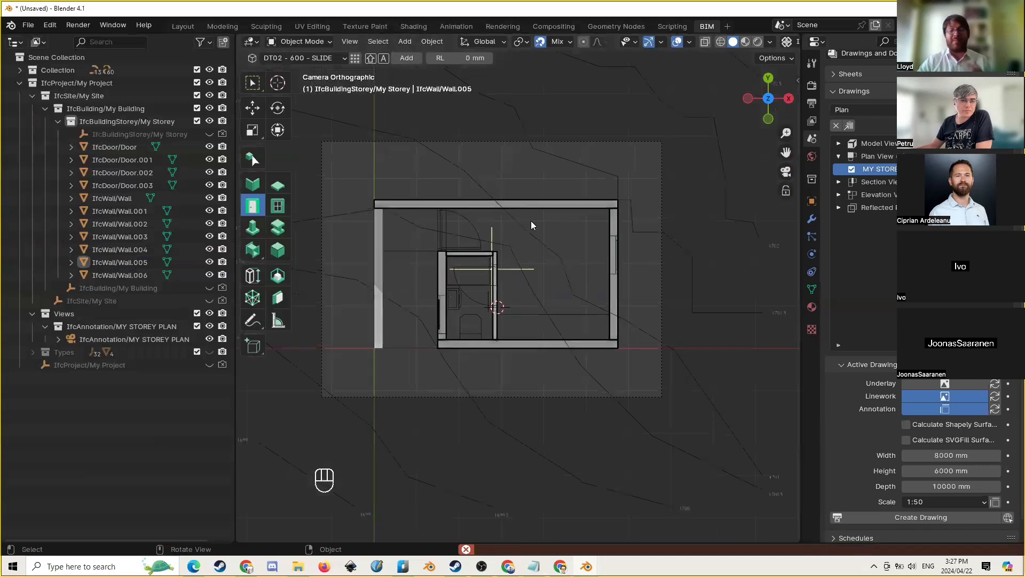
Load the IFC project CAD2BIMLive.ifc from the Working Live file folder
{"action": "left_click", "coordinate": [28, 26]}
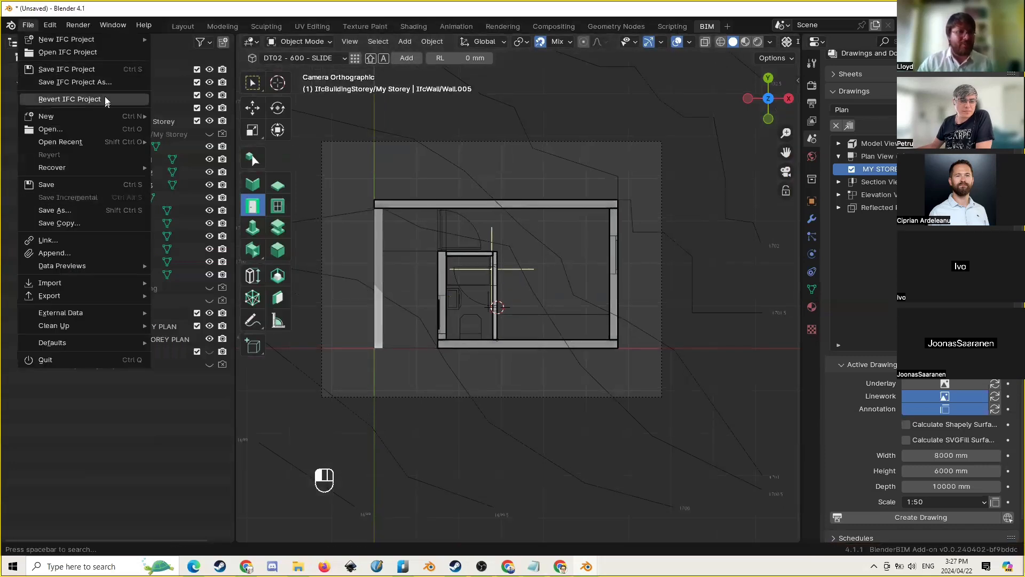
{"action": "left_click", "coordinate": [89, 57]}
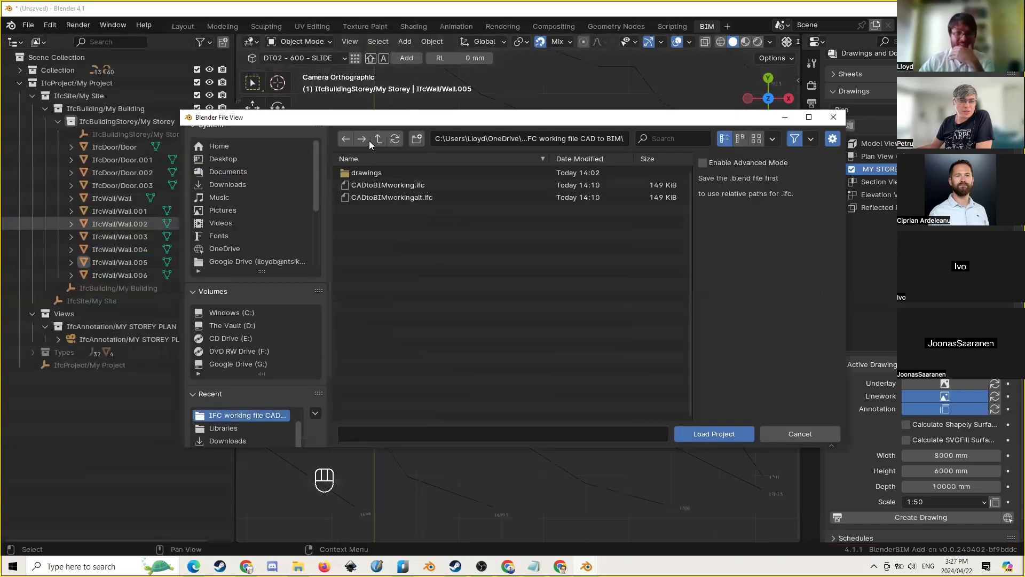
{"action": "left_click", "coordinate": [378, 138]}
{"action": "left_click", "coordinate": [378, 138]}
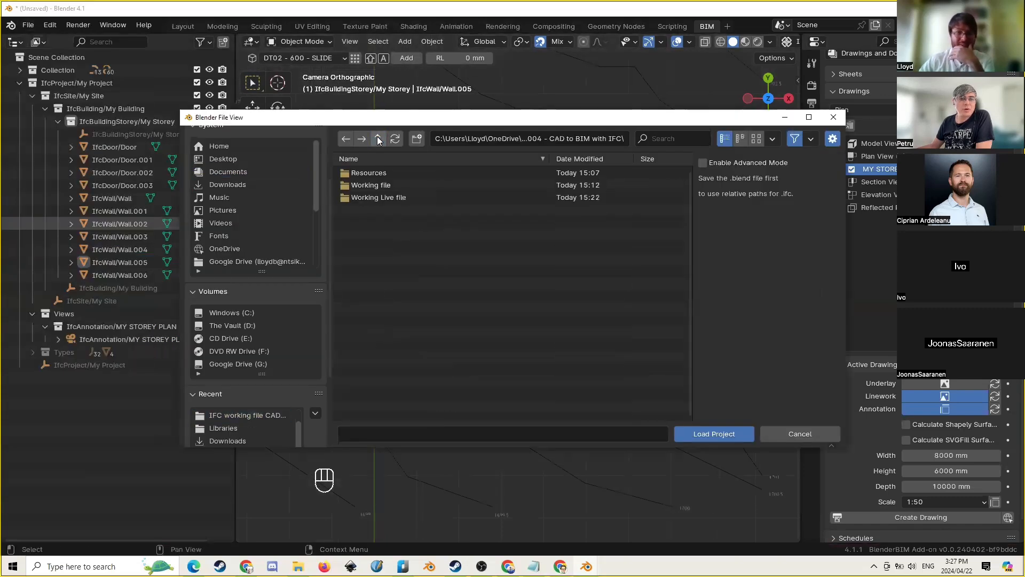
{"action": "double_click", "coordinate": [389, 197]}
{"action": "left_click", "coordinate": [395, 187]}
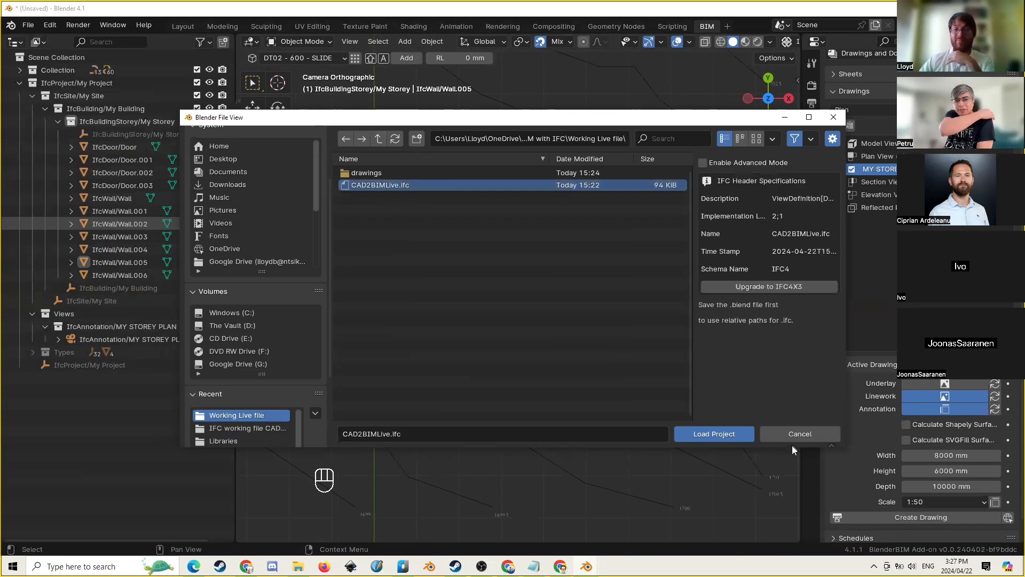
{"action": "left_click", "coordinate": [729, 435]}
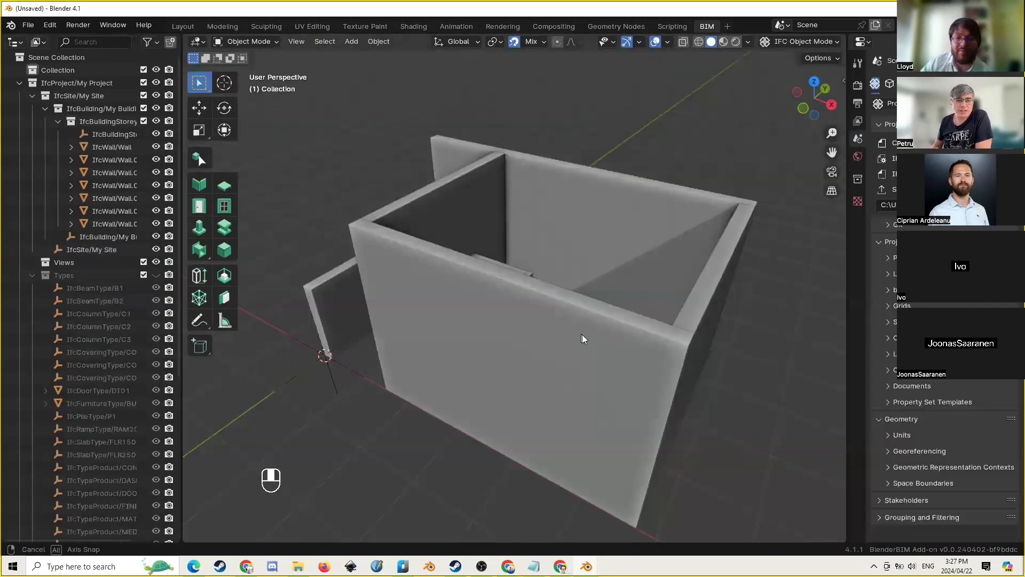
Look over the loaded wall model and collapse the Types collection in the outliner
{"action": "middle_click_drag", "start_coordinate": [582, 337], "coordinate": [617, 366]}
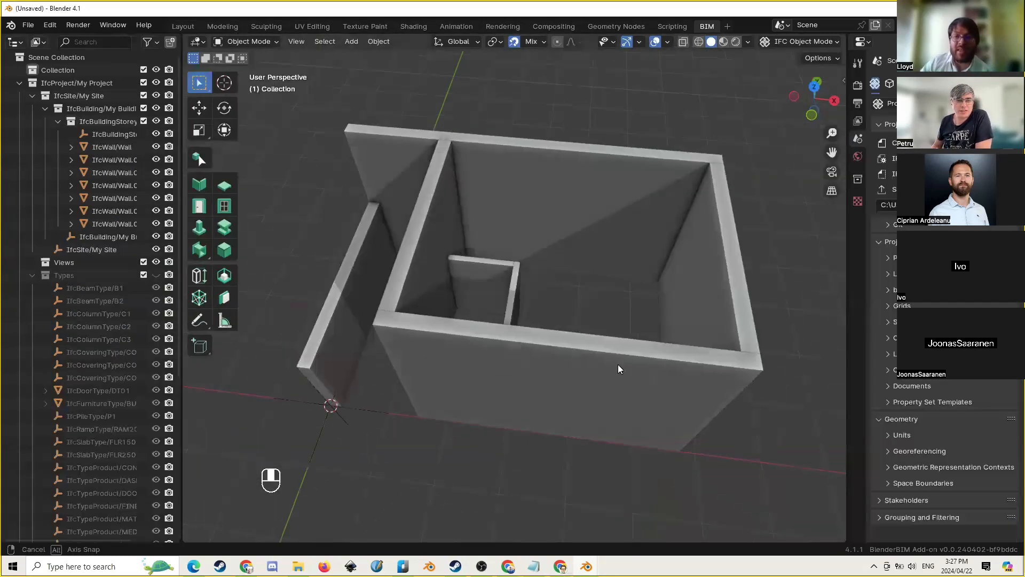
{"action": "middle_click_drag", "start_coordinate": [580, 335], "coordinate": [463, 208]}
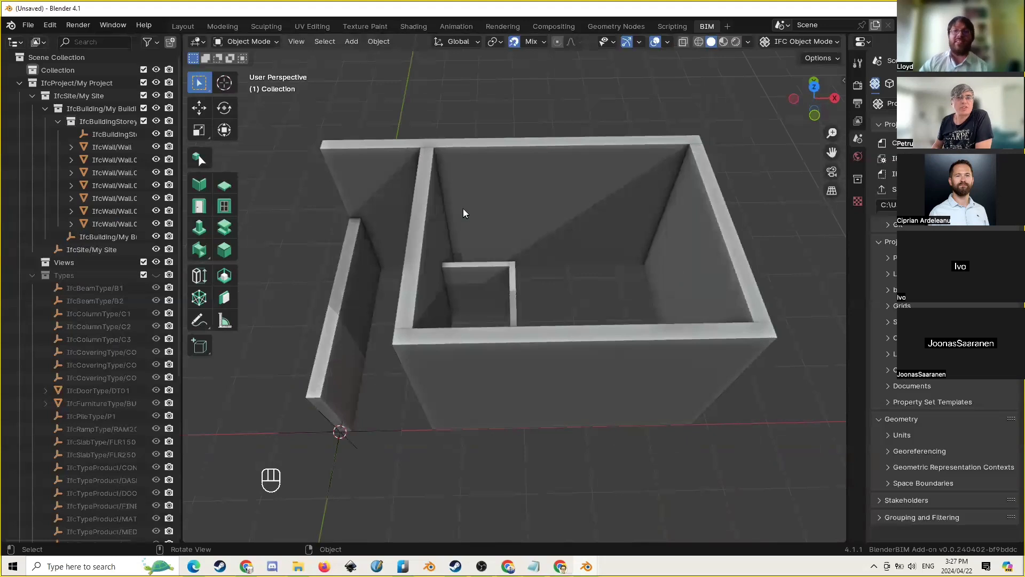
{"action": "scroll", "coordinate": [480, 264], "scroll_direction": "down", "scroll_amount": 5}
{"action": "middle_click_drag", "start_coordinate": [556, 274], "coordinate": [650, 201]}
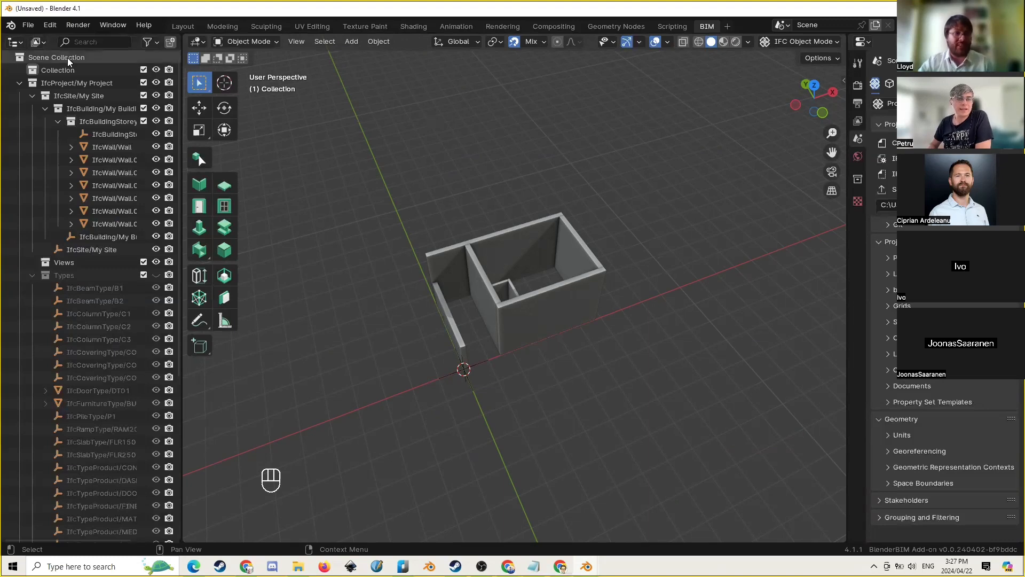
{"action": "mouse_move", "coordinate": [652, 255]}
{"action": "middle_mouse_down"}
{"action": "mouse_move", "coordinate": [638, 261]}
{"action": "mouse_move", "coordinate": [635, 247]}
{"action": "middle_mouse_up"}
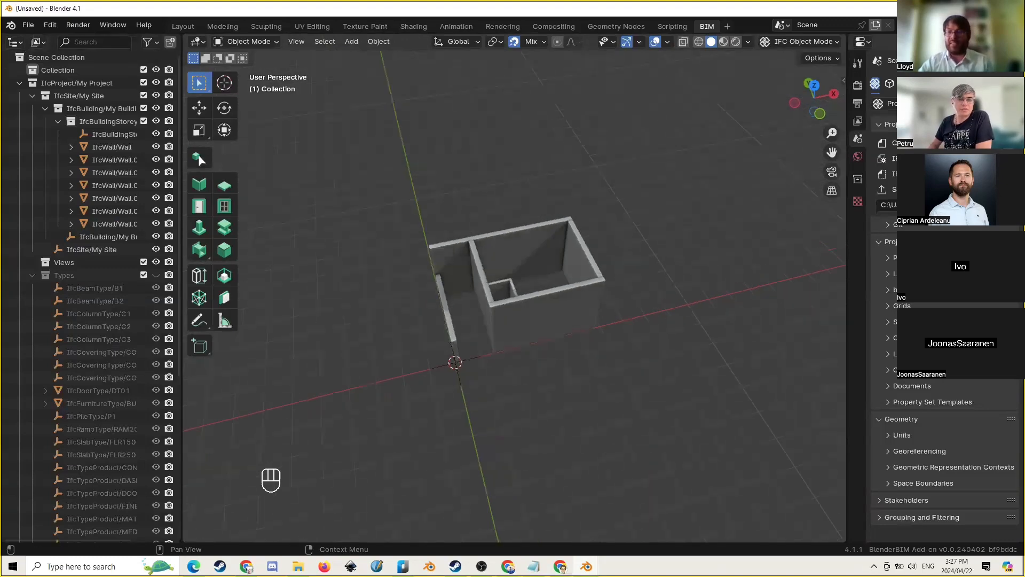
{"action": "left_click", "coordinate": [32, 274]}
{"action": "middle_click_drag", "start_coordinate": [504, 221], "coordinate": [488, 238]}
{"action": "scroll", "coordinate": [523, 201], "scroll_direction": "up", "scroll_amount": 2}
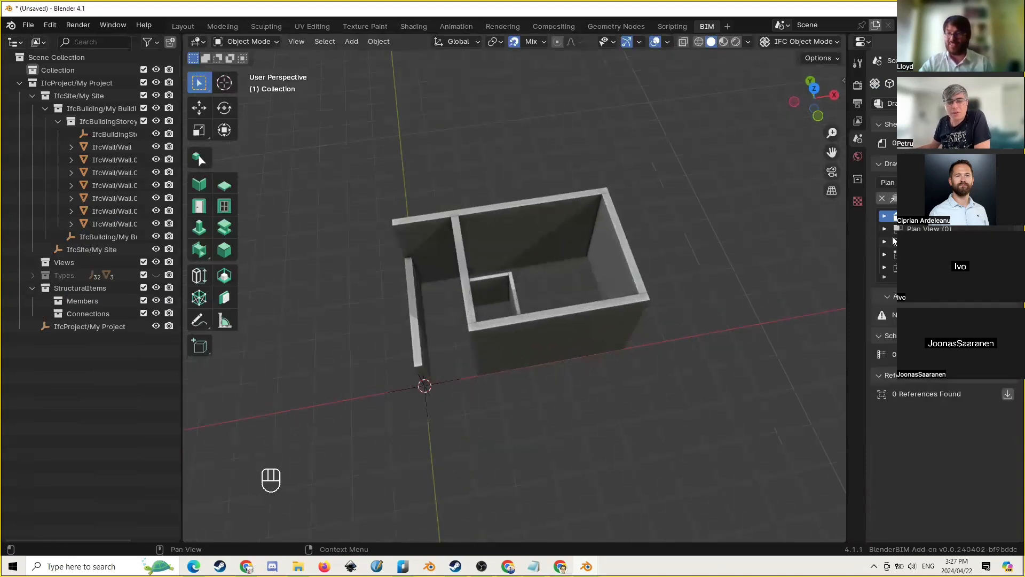
Set the height of the two thin bathroom partition walls to 3000 mm
{"action": "scroll", "coordinate": [713, 220], "scroll_direction": "down", "scroll_amount": 2}
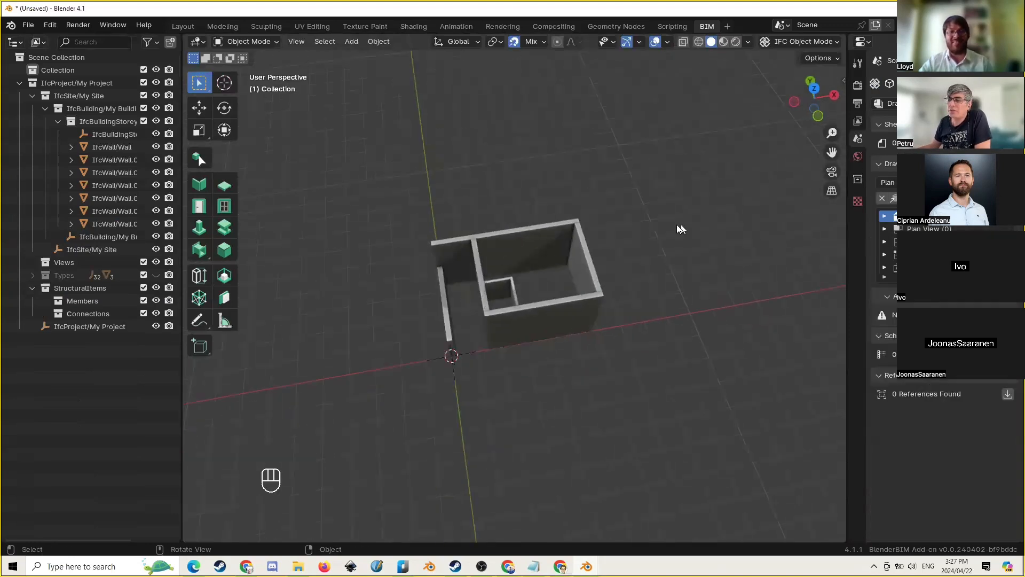
{"action": "scroll", "coordinate": [677, 224], "scroll_direction": "up", "scroll_amount": 1}
{"action": "middle_click_drag", "start_coordinate": [680, 210], "coordinate": [691, 197]}
{"action": "scroll", "coordinate": [531, 244], "scroll_direction": "up", "scroll_amount": 1}
{"action": "scroll", "coordinate": [532, 248], "scroll_direction": "up", "scroll_amount": 1}
{"action": "left_click", "coordinate": [492, 283]}
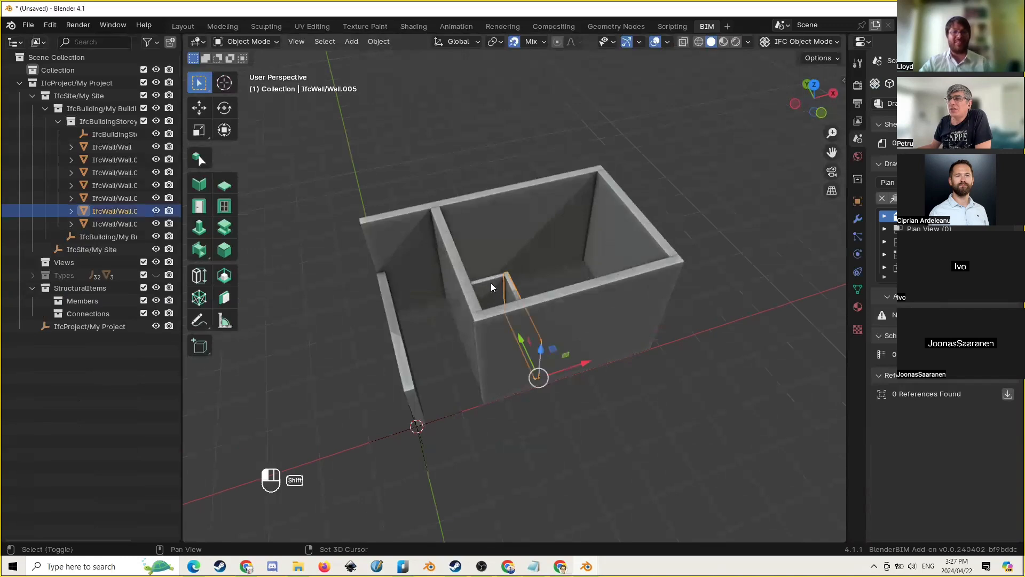
{"action": "left_click", "coordinate": [510, 291], "text": "shift"}
{"action": "left_click", "coordinate": [201, 184]}
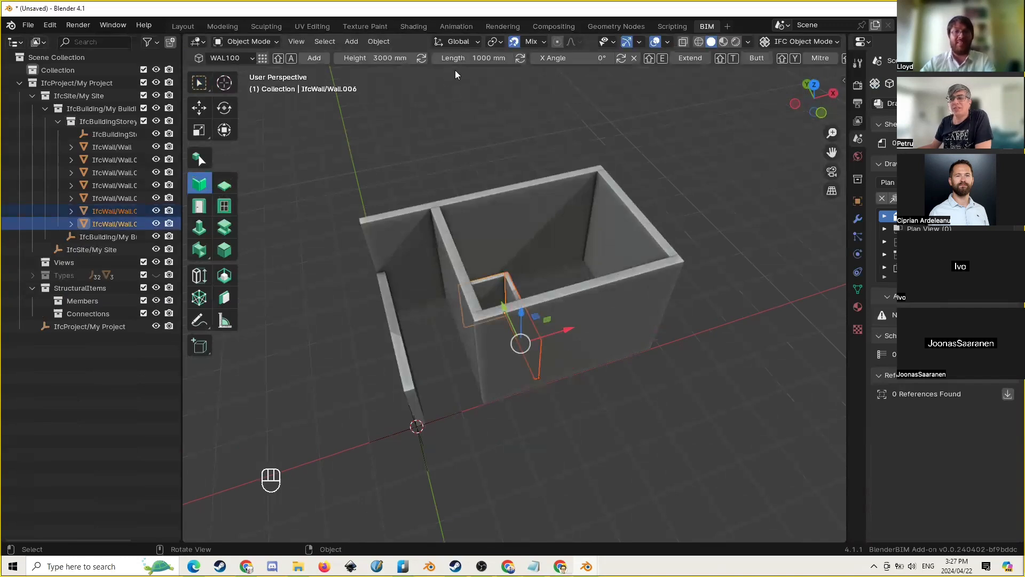
{"action": "left_click", "coordinate": [422, 58]}
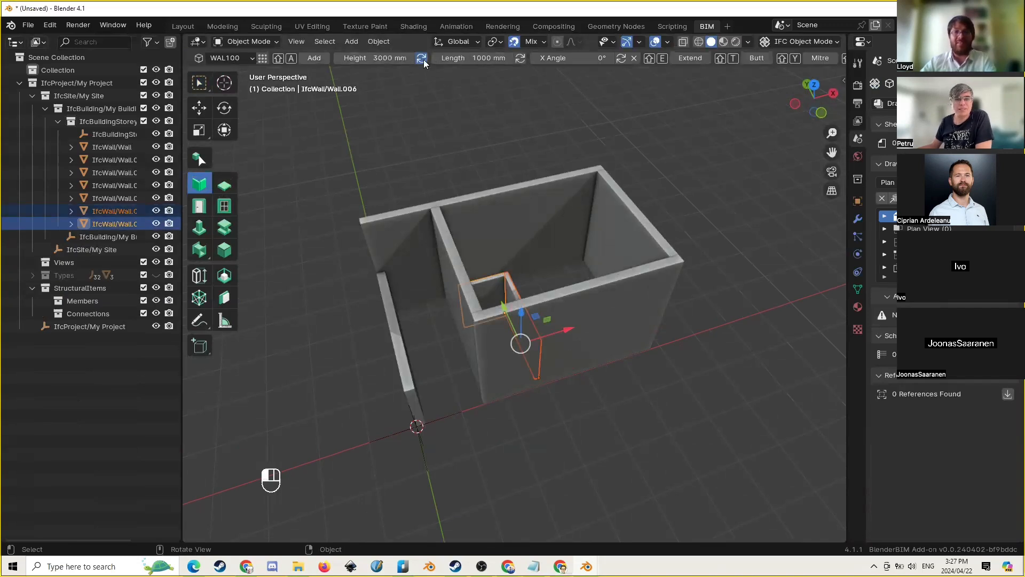
{"action": "left_click", "coordinate": [581, 130]}
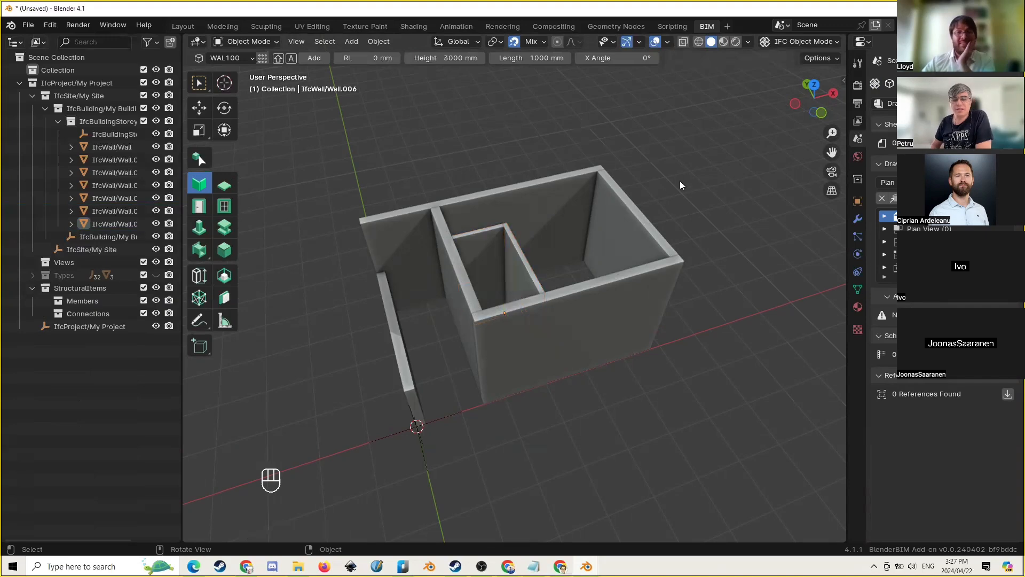
Save the IFC project with the updated partition walls
{"action": "middle_click_drag", "start_coordinate": [680, 180], "coordinate": [699, 166]}
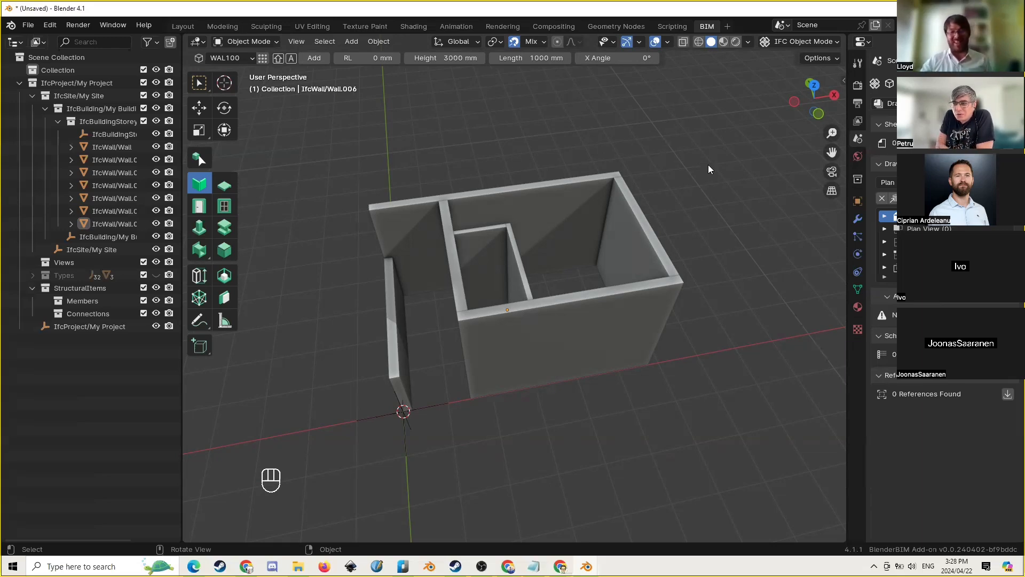
{"action": "middle_click_drag", "start_coordinate": [725, 323], "coordinate": [715, 326]}
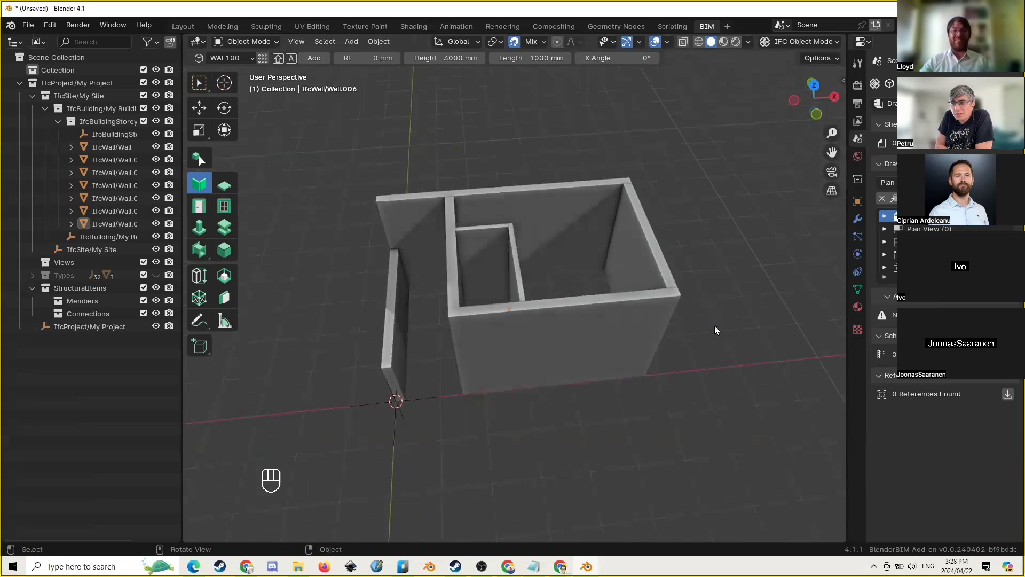
{"action": "key", "text": "ctrl+s"}
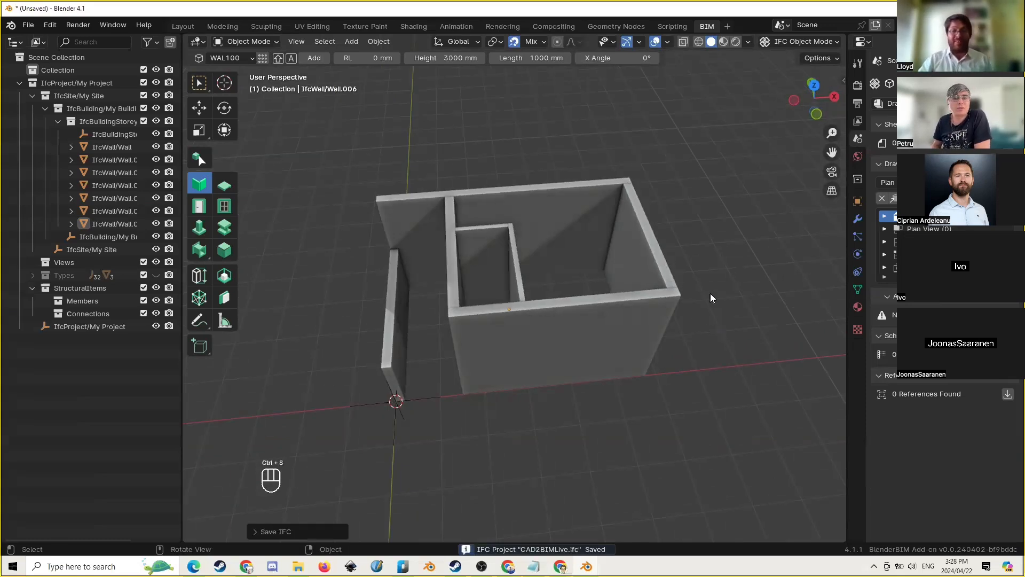
Examine the 3100 mm WAL200 end wall and its lower corner at the wall's origin
{"action": "middle_click_drag", "start_coordinate": [717, 298], "coordinate": [725, 346]}
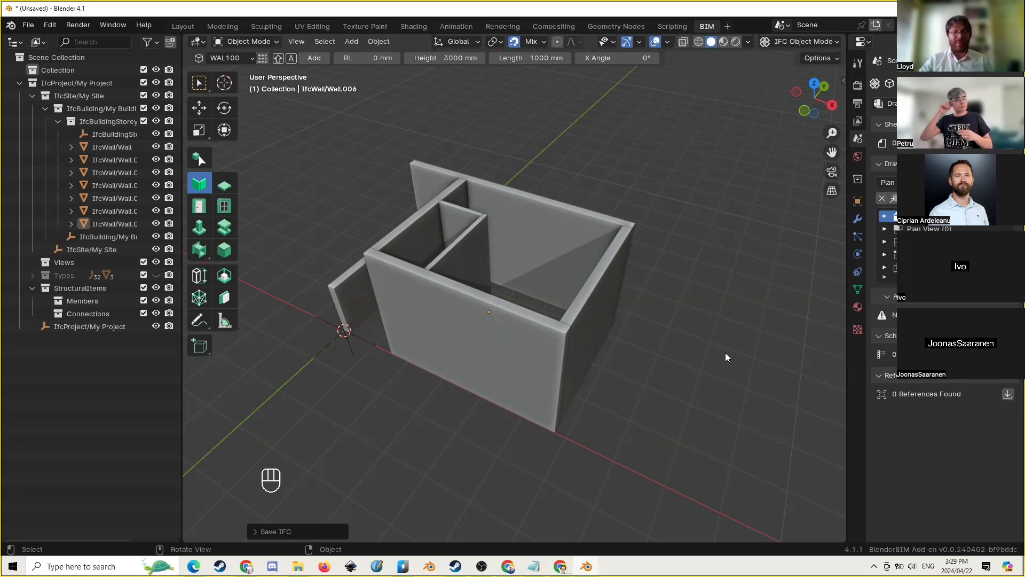
{"action": "left_click", "coordinate": [609, 352]}
{"action": "middle_click_drag", "start_coordinate": [622, 373], "coordinate": [476, 358]}
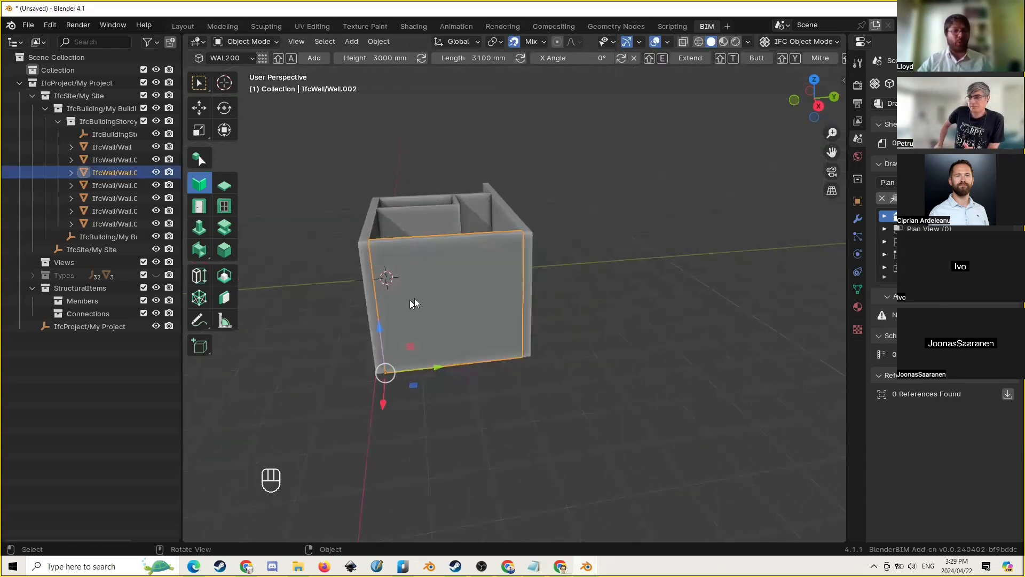
{"action": "middle_click_drag", "start_coordinate": [415, 303], "coordinate": [600, 335]}
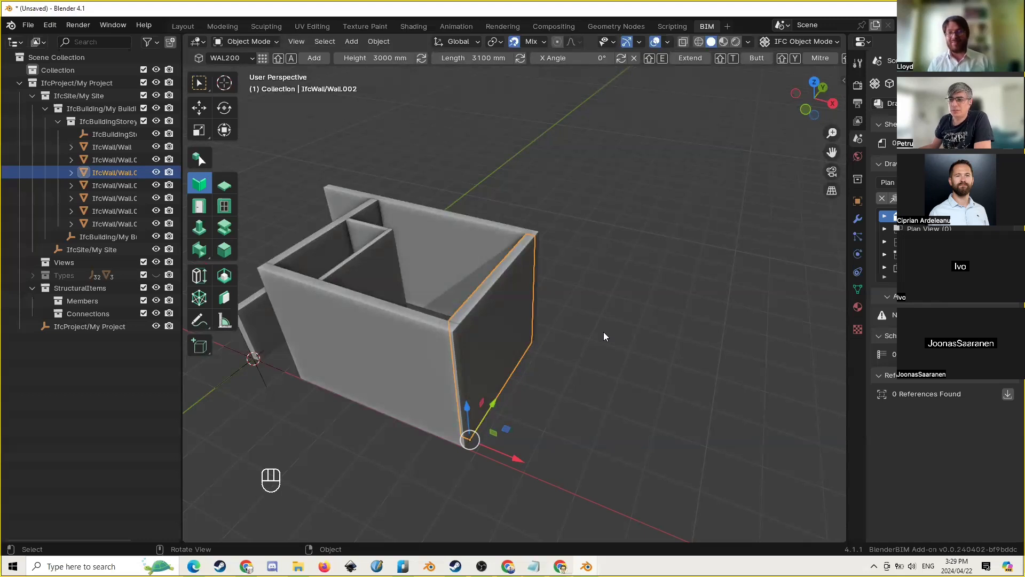
{"action": "middle_click_drag", "start_coordinate": [481, 302], "coordinate": [515, 328]}
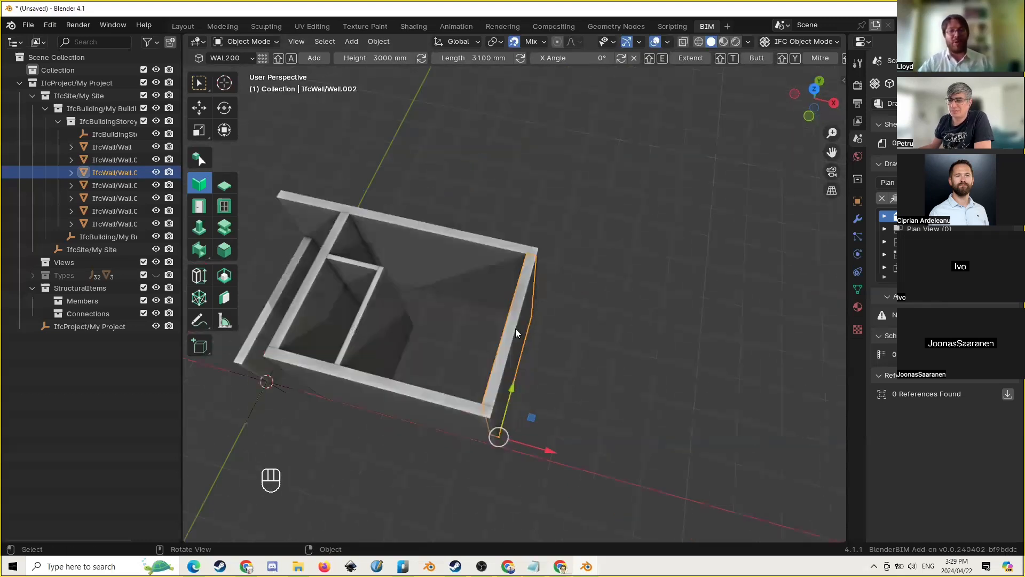
{"action": "scroll", "coordinate": [515, 343], "scroll_direction": "up", "scroll_amount": 3}
{"action": "middle_click_drag", "start_coordinate": [481, 358], "coordinate": [522, 272], "text": "shift"}
{"action": "scroll", "coordinate": [439, 374], "scroll_direction": "up", "scroll_amount": 2}
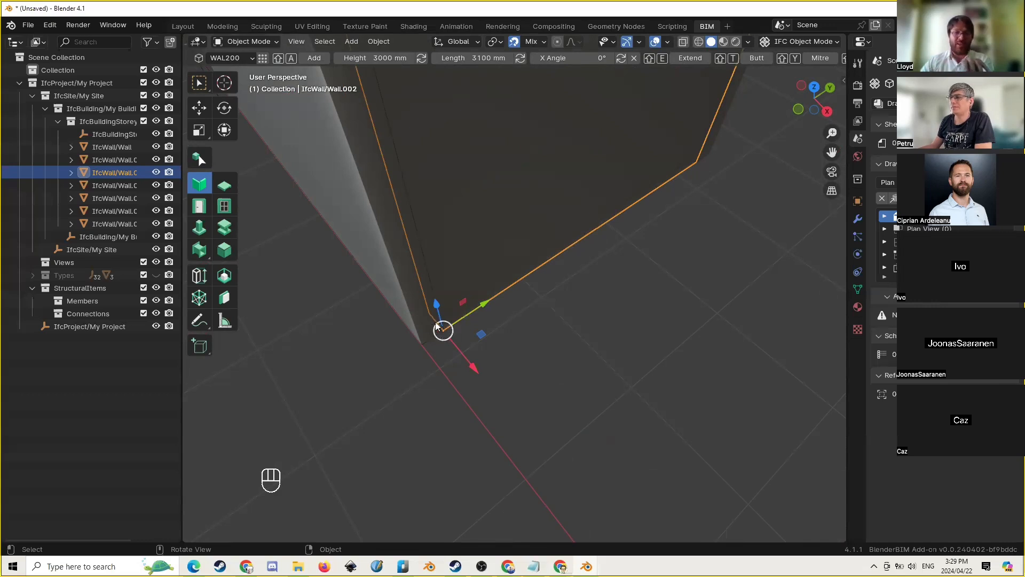
Compare the 4250 mm side wall and 3100 mm end wall at their shared corner and display the end wall's IFC object information
{"action": "middle_click_drag", "start_coordinate": [683, 299], "coordinate": [619, 300]}
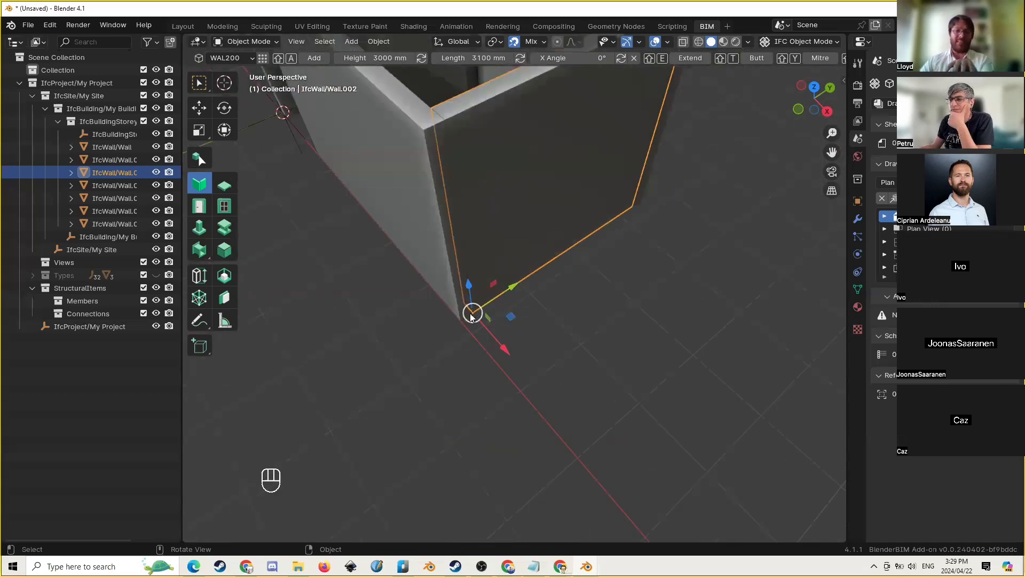
{"action": "scroll", "coordinate": [473, 313], "scroll_direction": "up", "scroll_amount": 2}
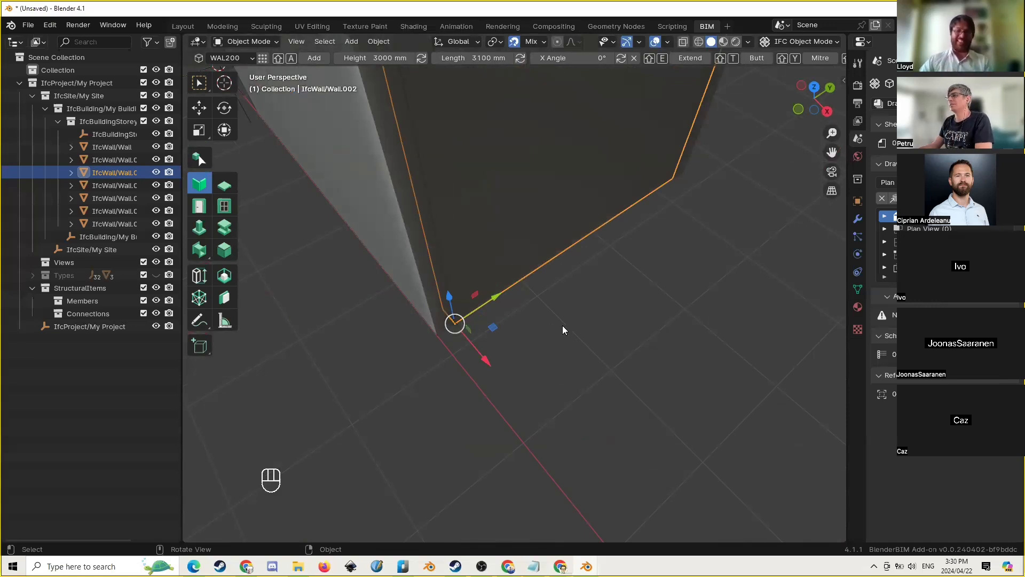
{"action": "scroll", "coordinate": [510, 355], "scroll_direction": "down", "scroll_amount": 4}
{"action": "left_click", "coordinate": [418, 268]}
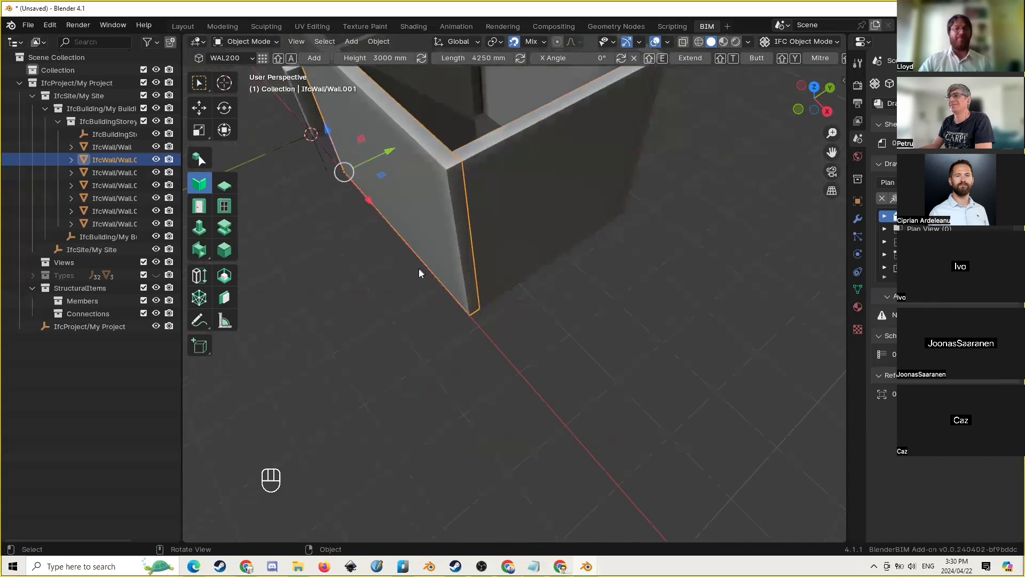
{"action": "middle_click_drag", "start_coordinate": [419, 267], "coordinate": [444, 247]}
{"action": "middle_click_drag", "start_coordinate": [370, 232], "coordinate": [400, 272], "text": "shift"}
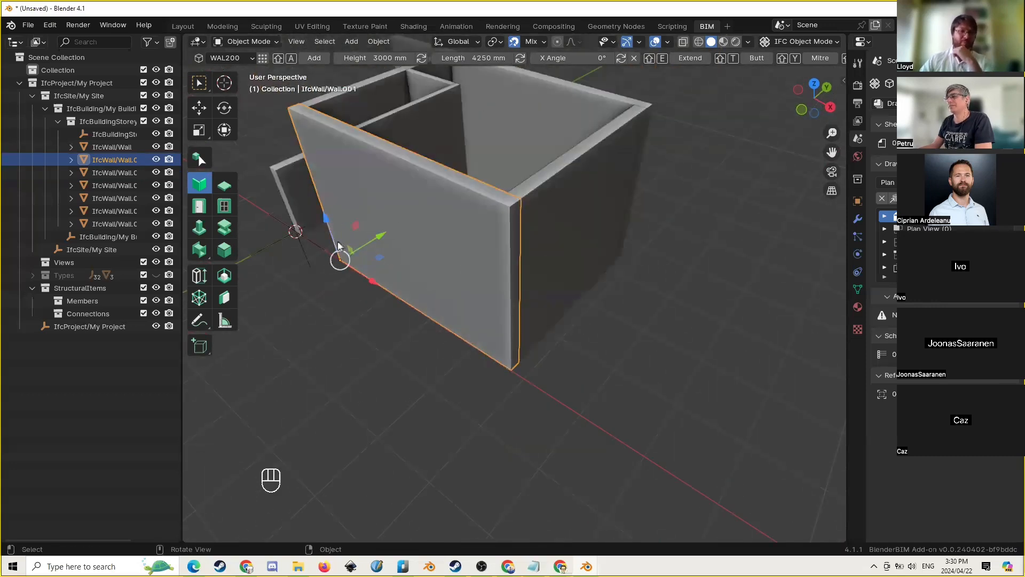
{"action": "left_click", "coordinate": [567, 236]}
{"action": "middle_click_drag", "start_coordinate": [568, 235], "coordinate": [571, 286]}
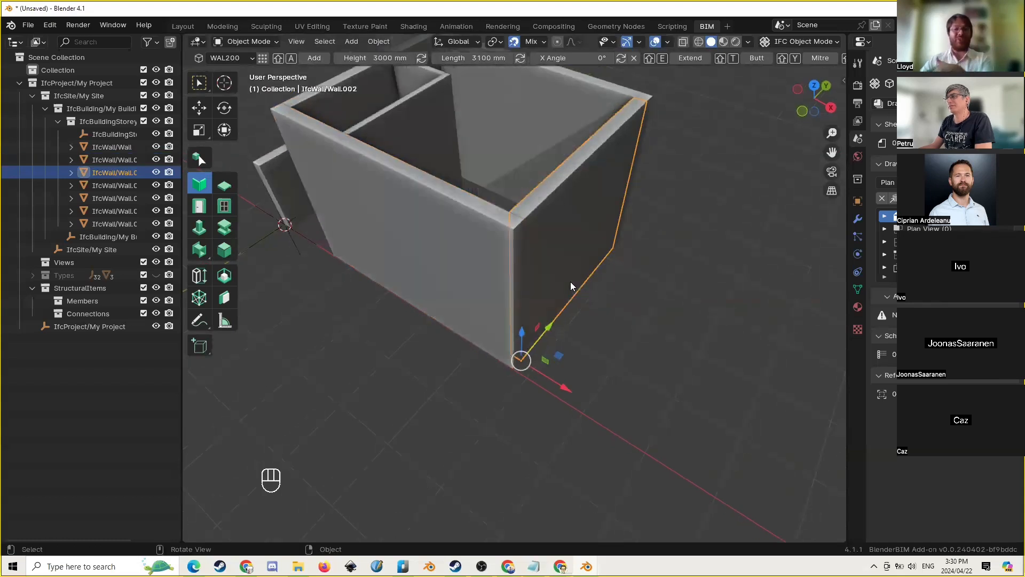
{"action": "left_click", "coordinate": [889, 85]}
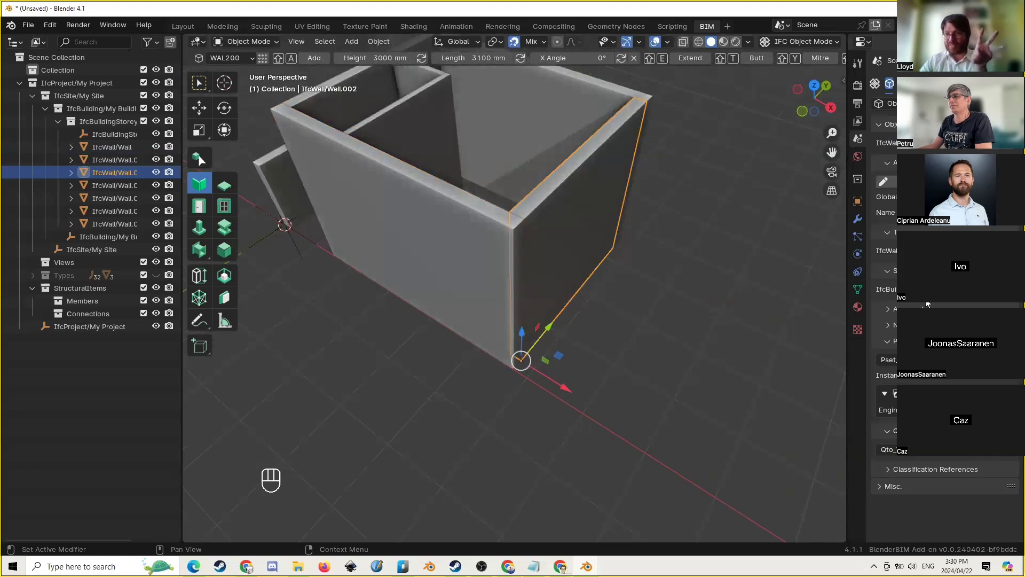
Try flipping the 3100 mm end wall to the opposite side of its axis
{"action": "middle_click_drag", "start_coordinate": [597, 269], "coordinate": [567, 329]}
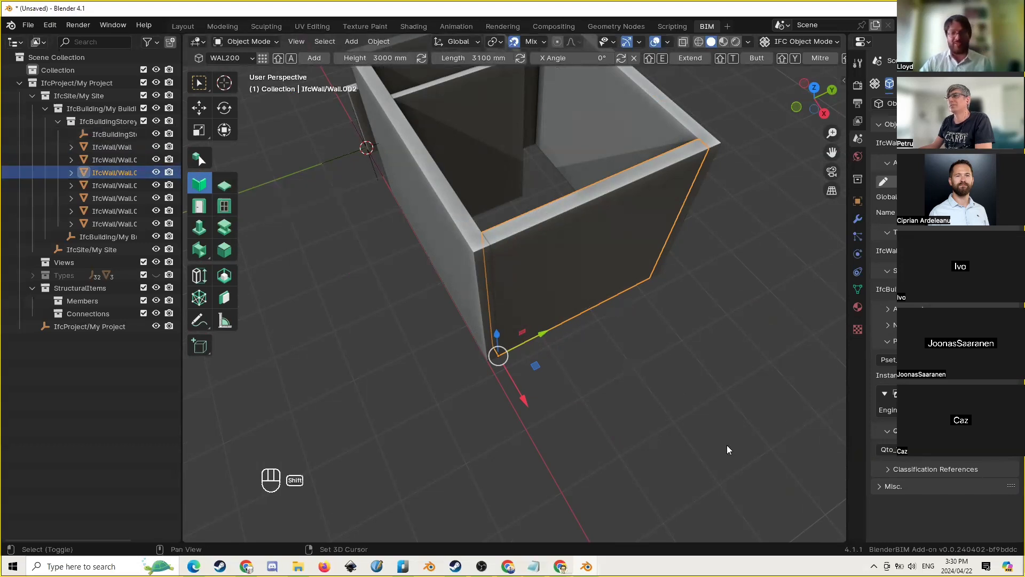
{"action": "key", "text": "shift+f"}
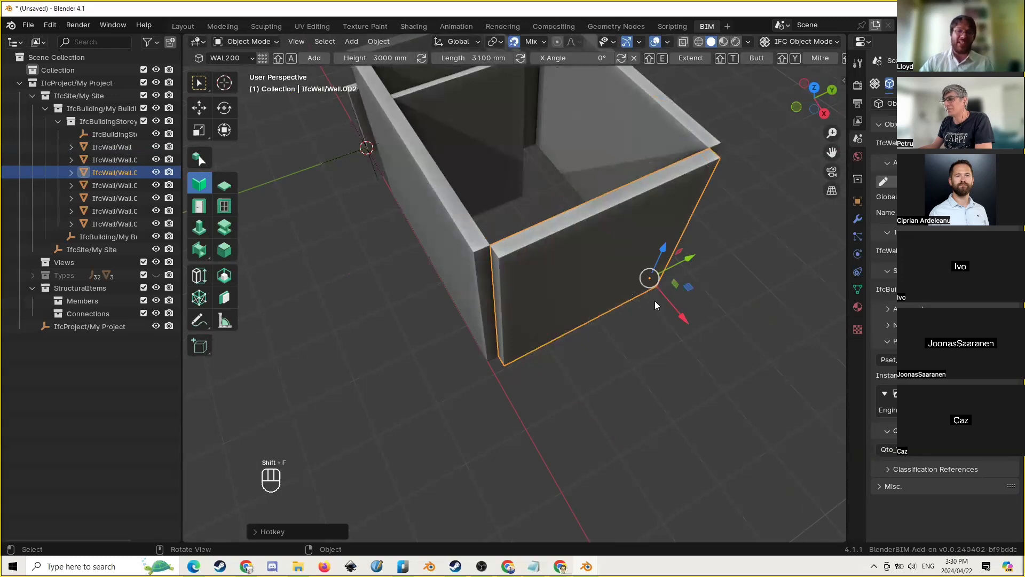
{"action": "middle_click_drag", "start_coordinate": [655, 300], "coordinate": [594, 424]}
{"action": "middle_click_drag", "start_coordinate": [472, 406], "coordinate": [590, 337]}
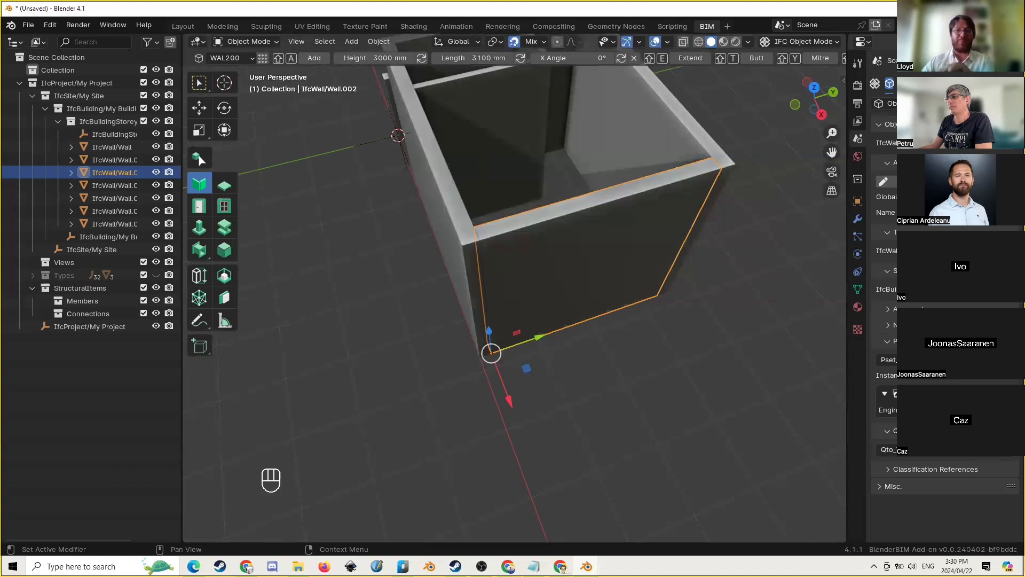
{"action": "middle_click_drag", "start_coordinate": [473, 322], "coordinate": [511, 316]}
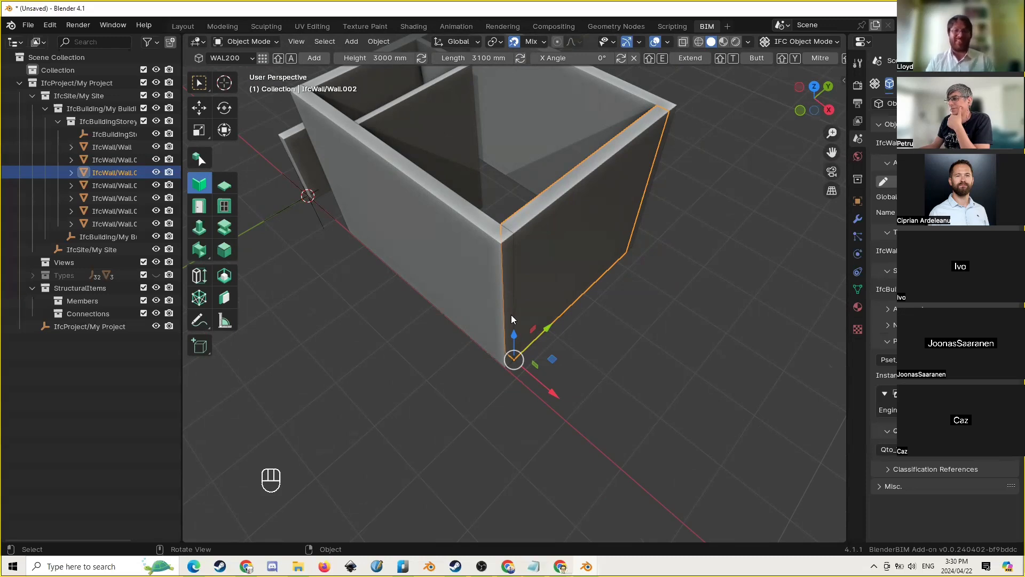
{"action": "mouse_move", "coordinate": [568, 367]}
{"action": "middle_mouse_down"}
{"action": "mouse_move", "coordinate": [559, 377]}
{"action": "mouse_move", "coordinate": [542, 368]}
{"action": "mouse_move", "coordinate": [552, 366]}
{"action": "middle_mouse_up"}
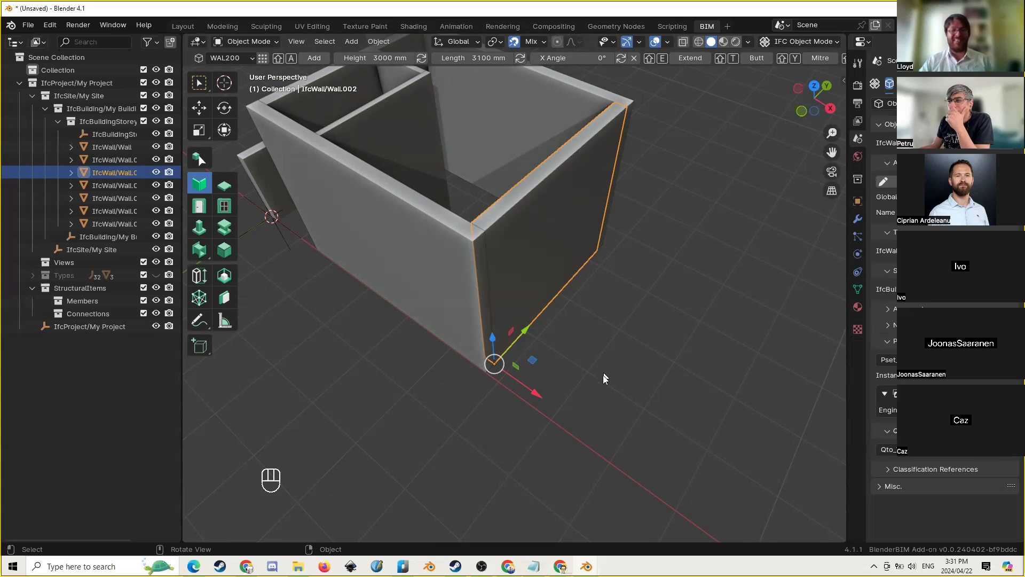
{"action": "middle_click_drag", "start_coordinate": [594, 379], "coordinate": [620, 315]}
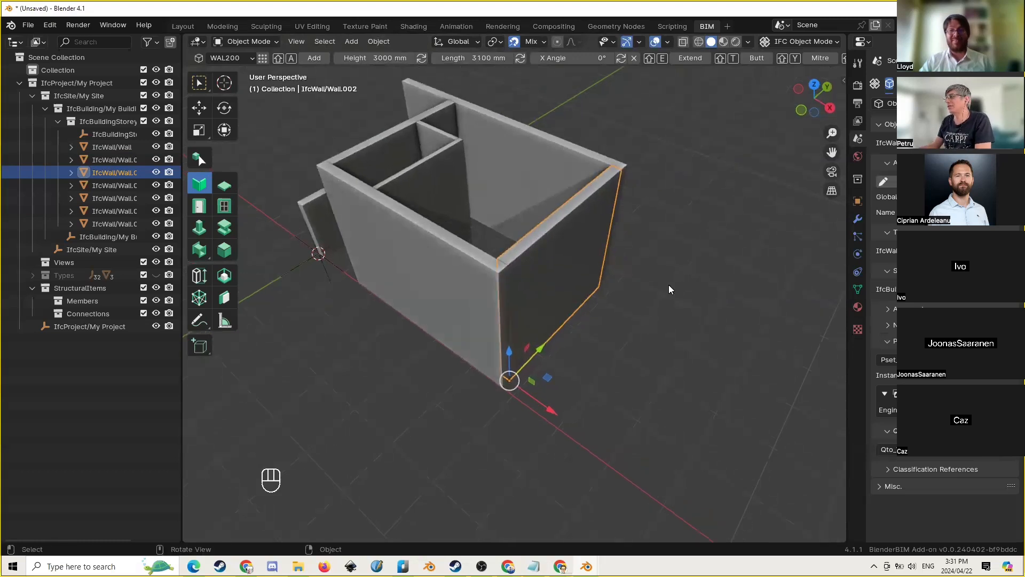
{"action": "scroll", "coordinate": [669, 284], "scroll_direction": "down", "scroll_amount": 2}
{"action": "middle_click_drag", "start_coordinate": [633, 280], "coordinate": [642, 279]}
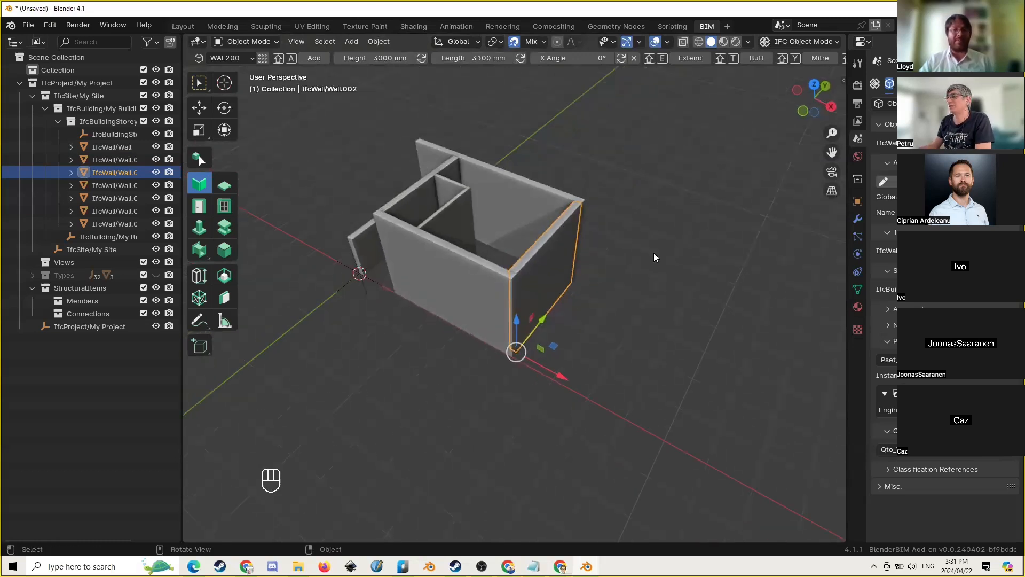
Turn on X-Ray in the viewport shading and set its opacity to 0.447
{"action": "left_click", "coordinate": [749, 42]}
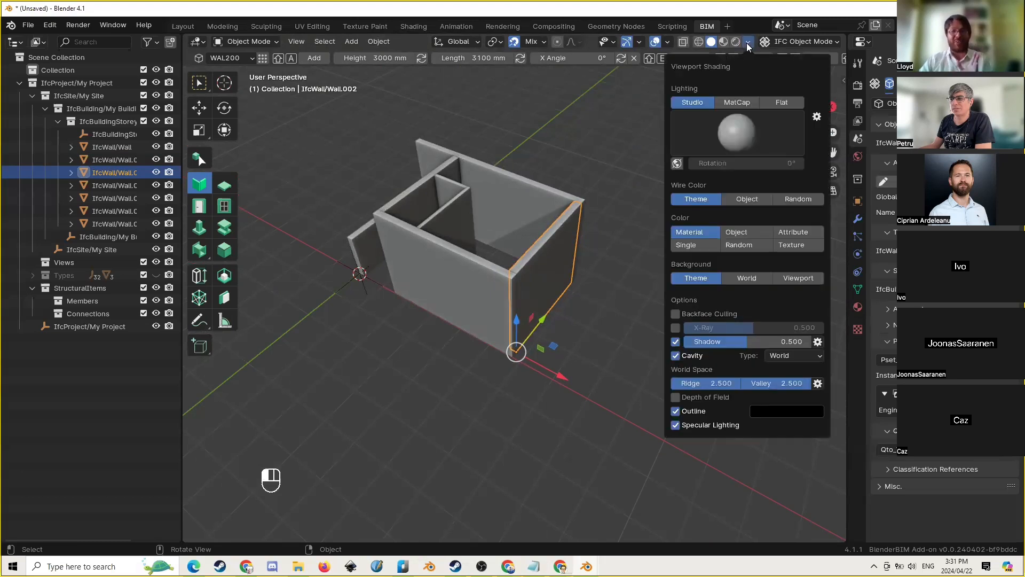
{"action": "left_click", "coordinate": [677, 329]}
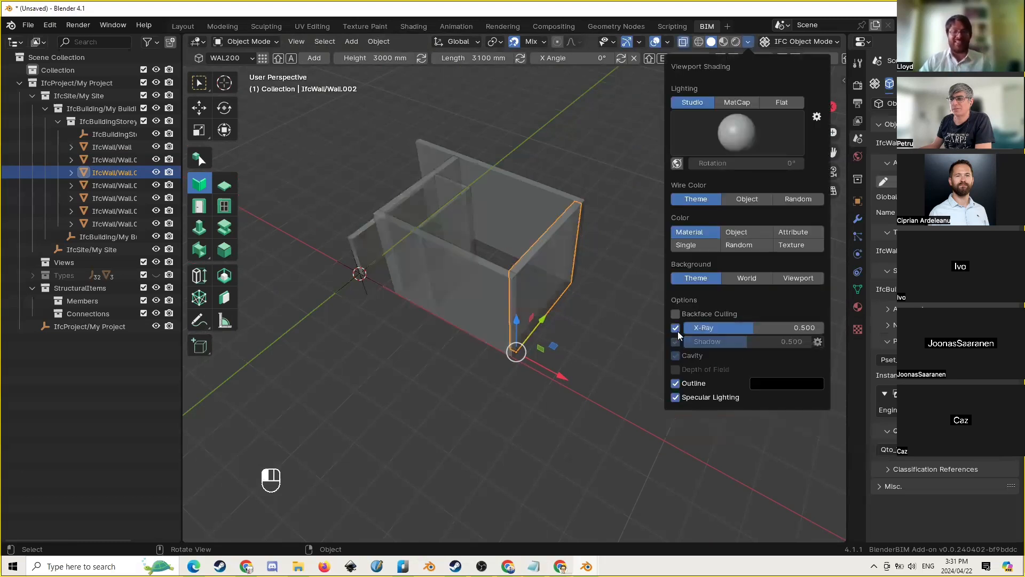
{"action": "mouse_move", "coordinate": [568, 324]}
{"action": "middle_mouse_down"}
{"action": "mouse_move", "coordinate": [613, 293]}
{"action": "mouse_move", "coordinate": [581, 332]}
{"action": "mouse_move", "coordinate": [365, 320]}
{"action": "middle_mouse_up"}
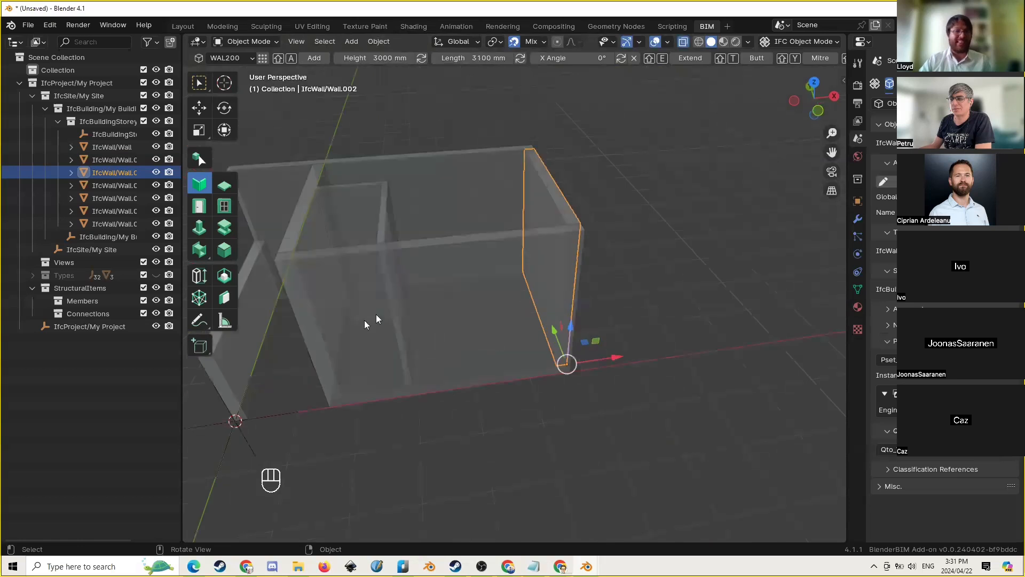
{"action": "middle_click_drag", "start_coordinate": [362, 366], "coordinate": [538, 320]}
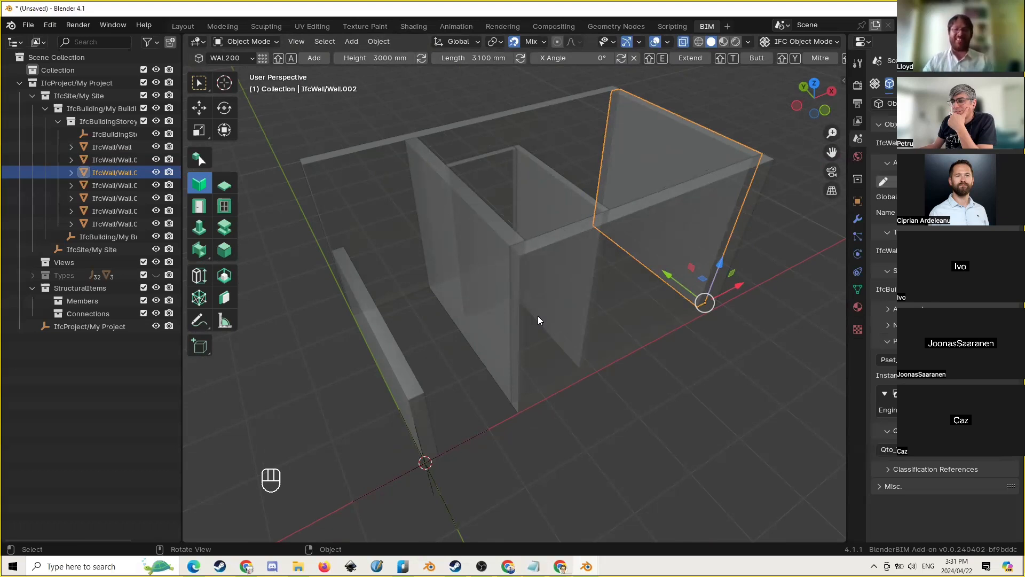
{"action": "left_click", "coordinate": [748, 42]}
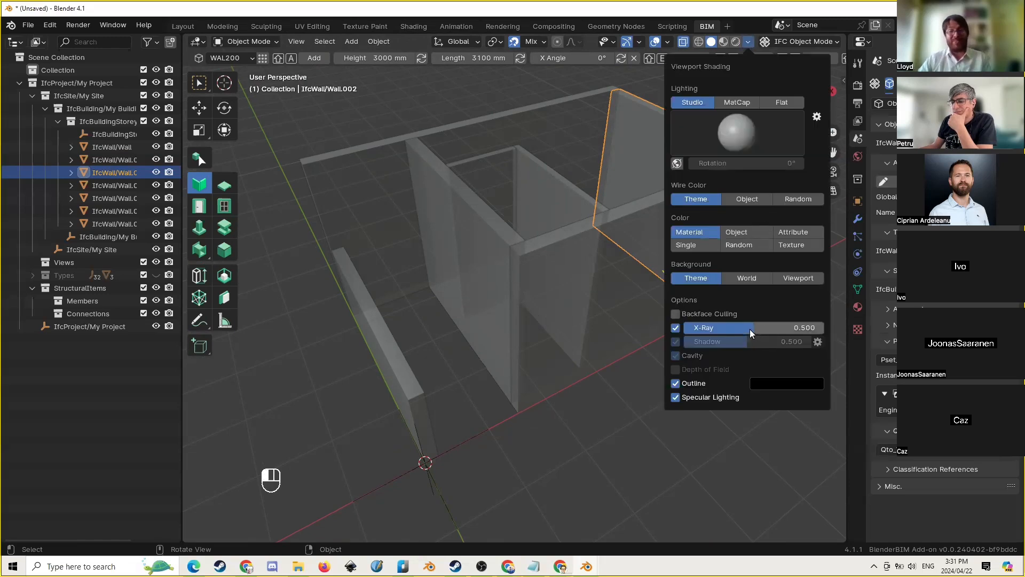
{"action": "mouse_move", "coordinate": [751, 328]}
{"action": "left_mouse_down"}
{"action": "mouse_move", "coordinate": [707, 331]}
{"action": "mouse_move", "coordinate": [777, 338]}
{"action": "mouse_move", "coordinate": [718, 345]}
{"action": "mouse_move", "coordinate": [734, 348]}
{"action": "mouse_move", "coordinate": [746, 327]}
{"action": "left_mouse_up"}
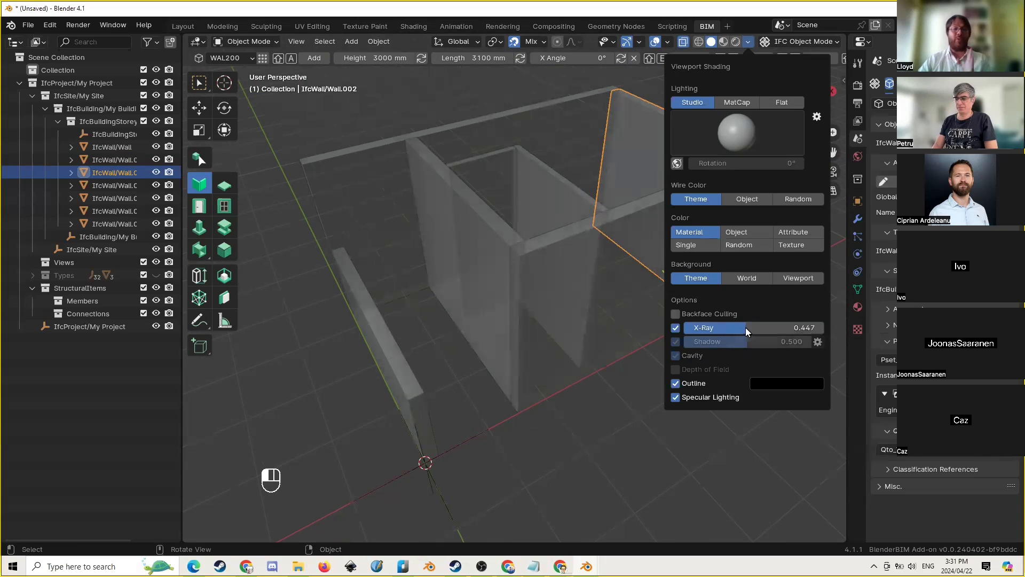
Inspect the wall layout and its corner joints in the top view and deselect the end wall
{"action": "mouse_move", "coordinate": [520, 291]}
{"action": "middle_mouse_down"}
{"action": "mouse_move", "coordinate": [458, 299]}
{"action": "mouse_move", "coordinate": [472, 265]}
{"action": "middle_mouse_up"}
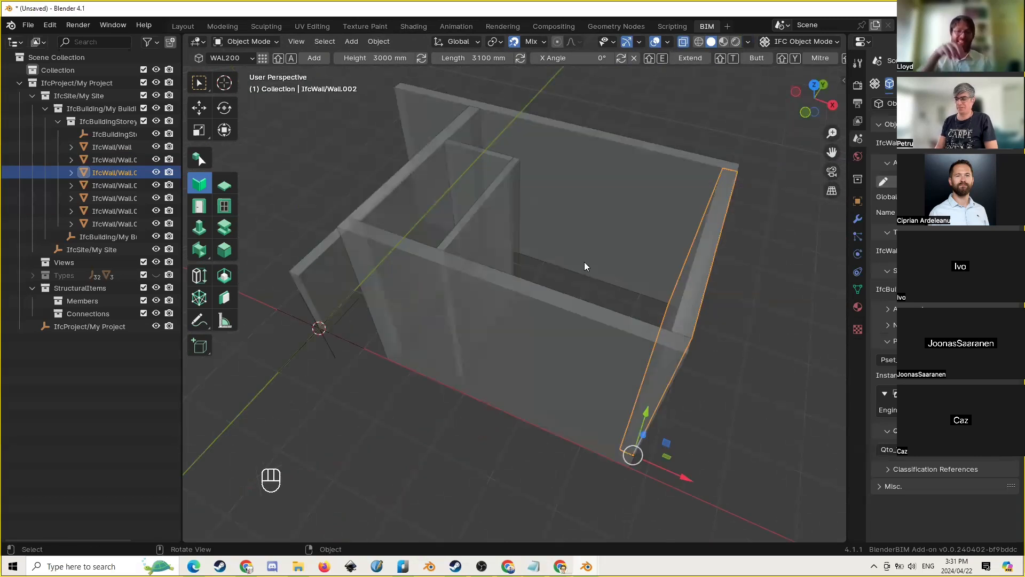
{"action": "key", "text": "KP_7"}
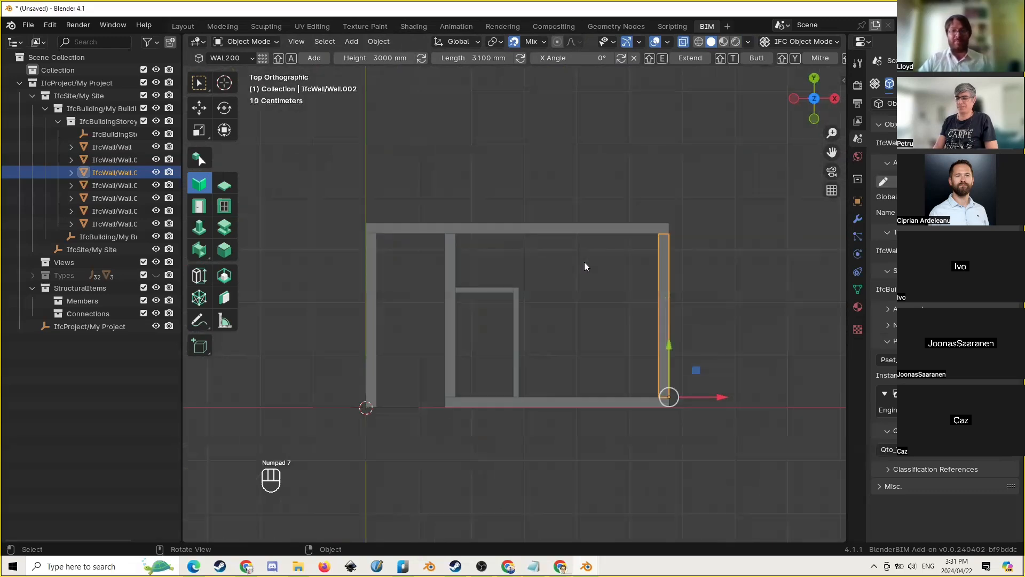
{"action": "scroll", "coordinate": [584, 262], "scroll_direction": "up", "scroll_amount": 1}
{"action": "middle_click_drag", "start_coordinate": [736, 282], "coordinate": [658, 250], "text": "shift"}
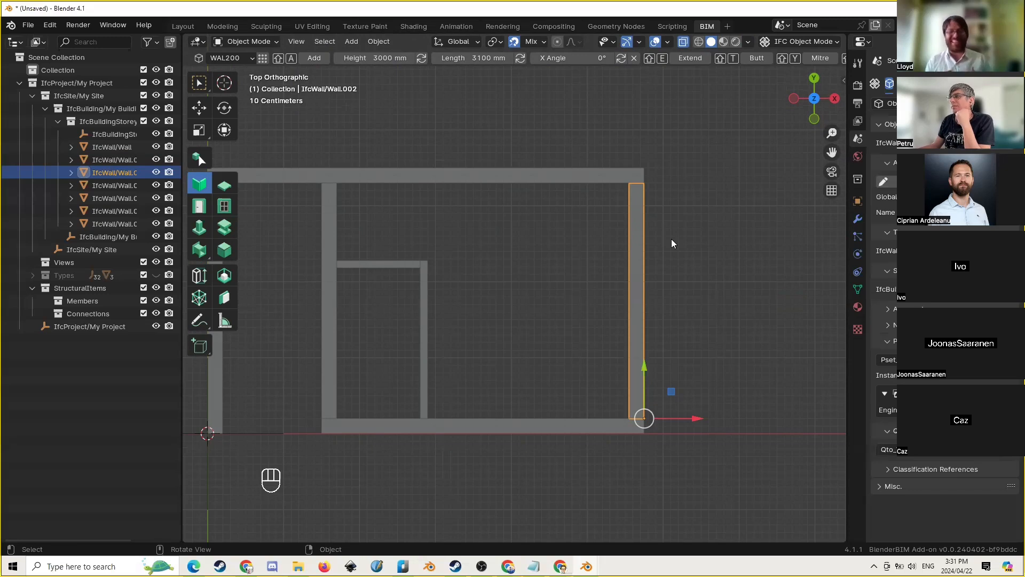
{"action": "left_click", "coordinate": [671, 239]}
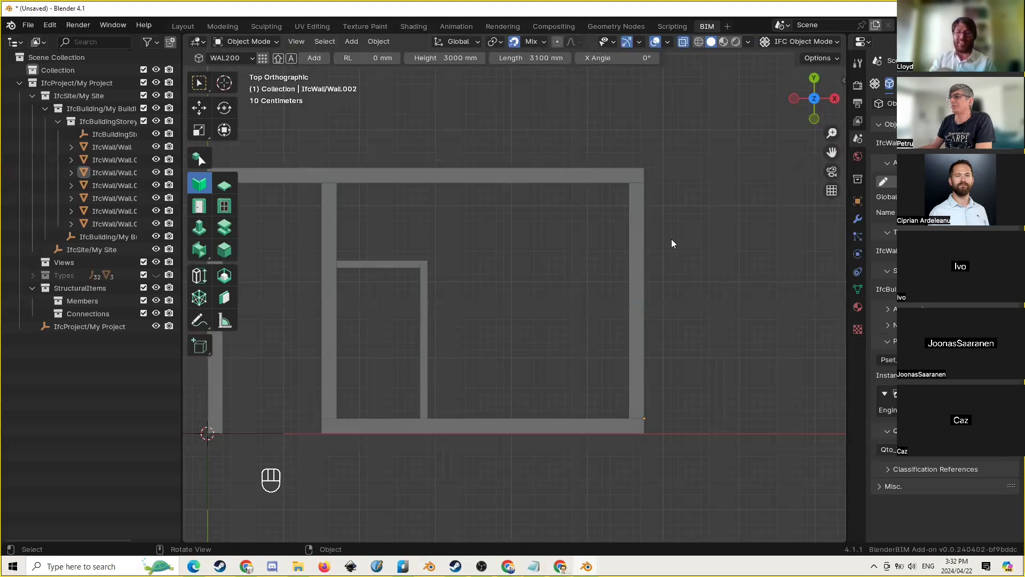
Activate the Explore tool and add a clipping plane on the outer face of the 3100 mm end wall
{"action": "middle_click_drag", "start_coordinate": [744, 286], "coordinate": [495, 293]}
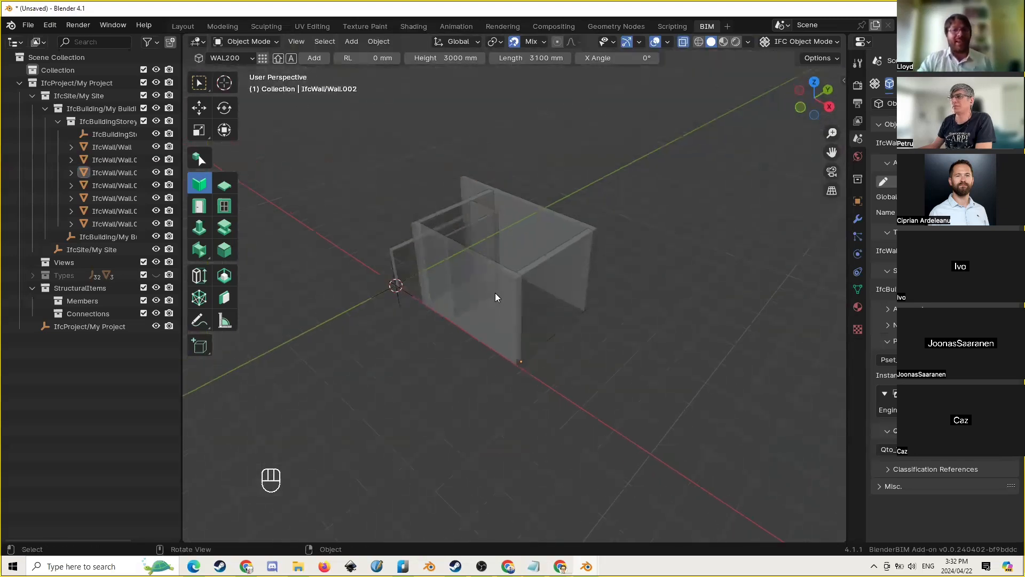
{"action": "left_click", "coordinate": [495, 292]}
{"action": "left_click", "coordinate": [200, 165]}
{"action": "right_click_drag", "start_coordinate": [421, 336], "coordinate": [465, 331], "text": "shift"}
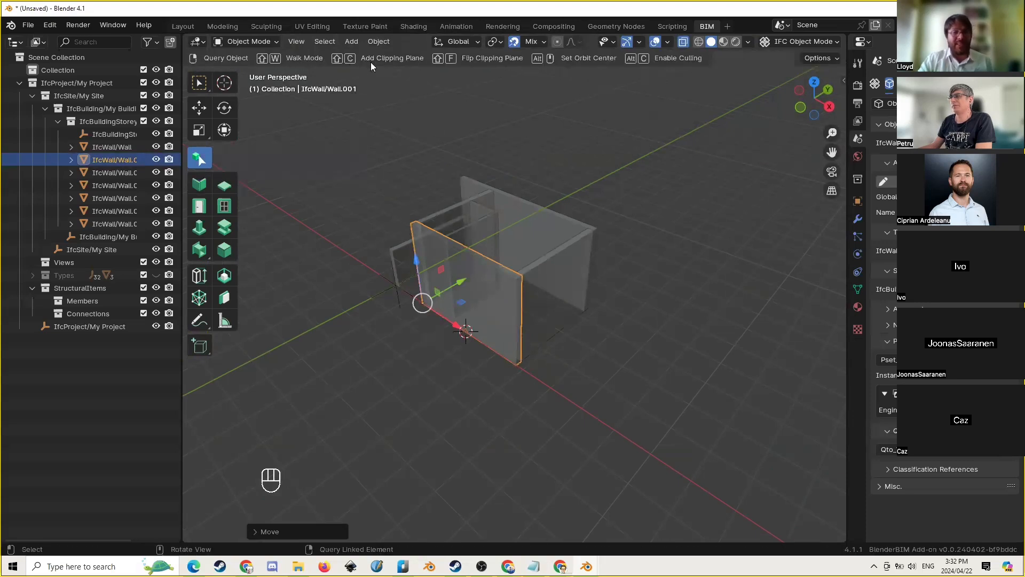
{"action": "middle_click_drag", "start_coordinate": [508, 189], "coordinate": [590, 242]}
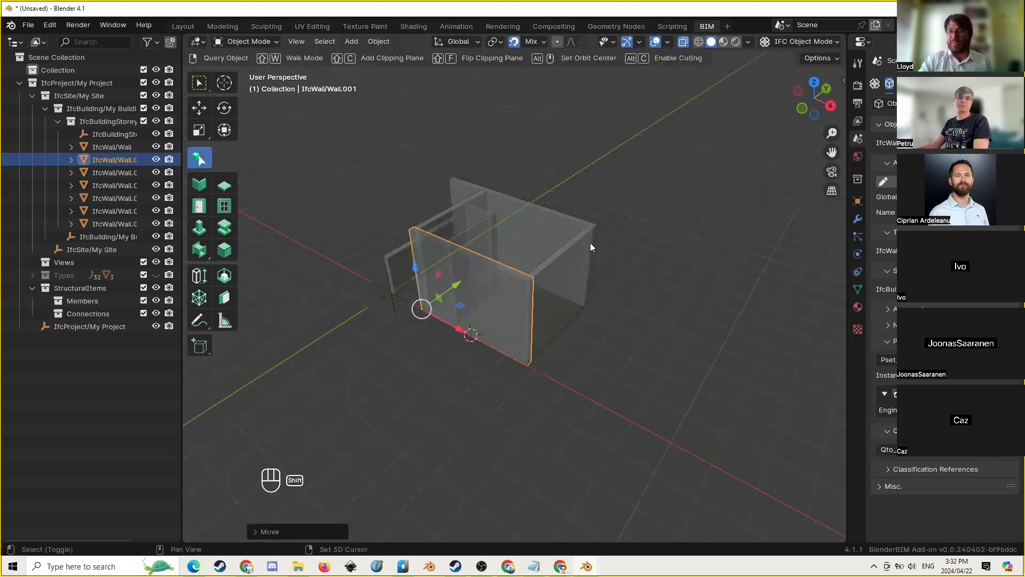
{"action": "key", "text": "shift+c"}
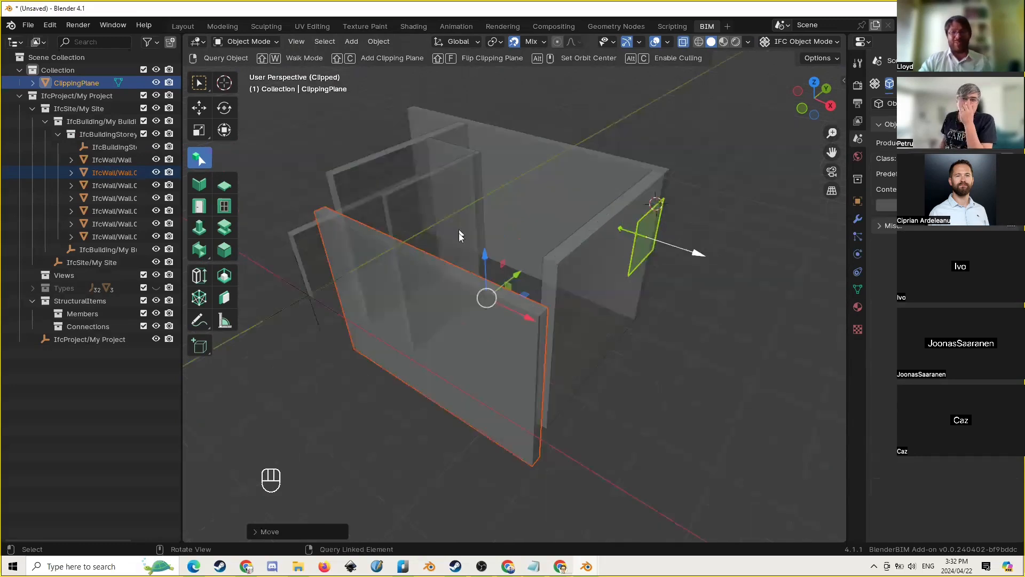
Move the clipping plane about 3 m inward along the global X axis to cut through the building
{"action": "middle_click_drag", "start_coordinate": [459, 233], "coordinate": [482, 247]}
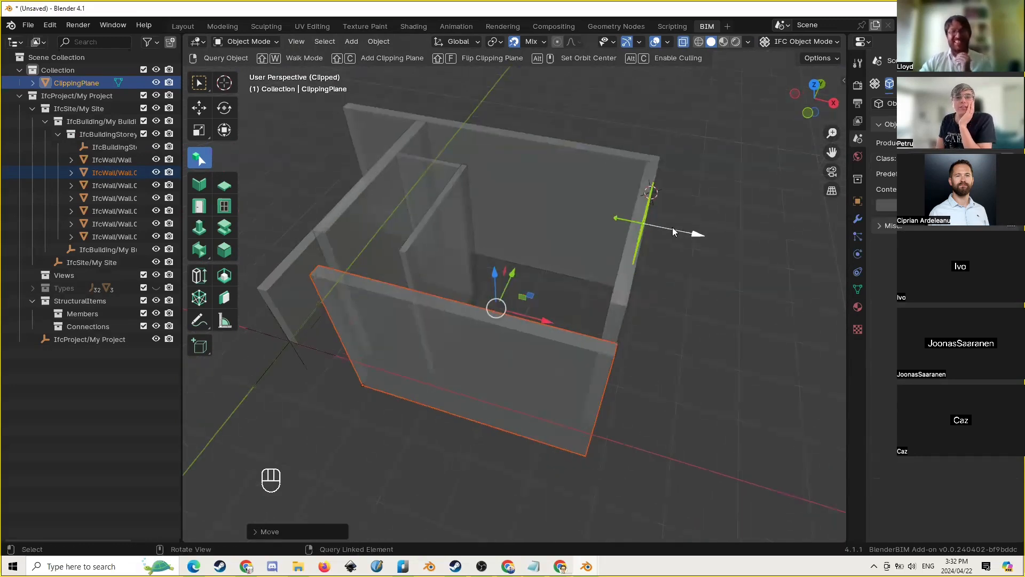
{"action": "middle_click_drag", "start_coordinate": [672, 231], "coordinate": [665, 255]}
{"action": "scroll", "coordinate": [682, 248], "scroll_direction": "down", "scroll_amount": 4}
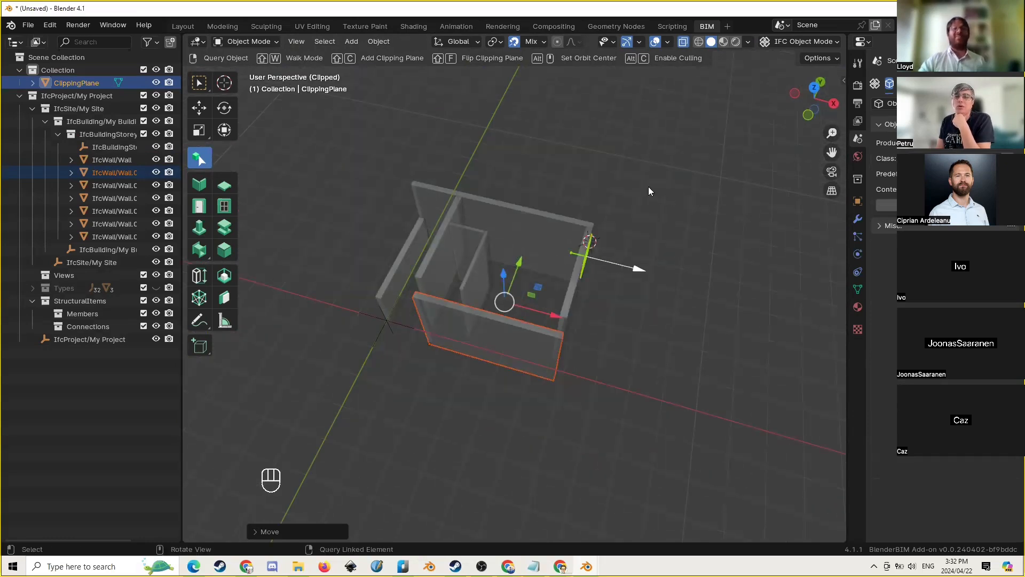
{"action": "left_click", "coordinate": [648, 187]}
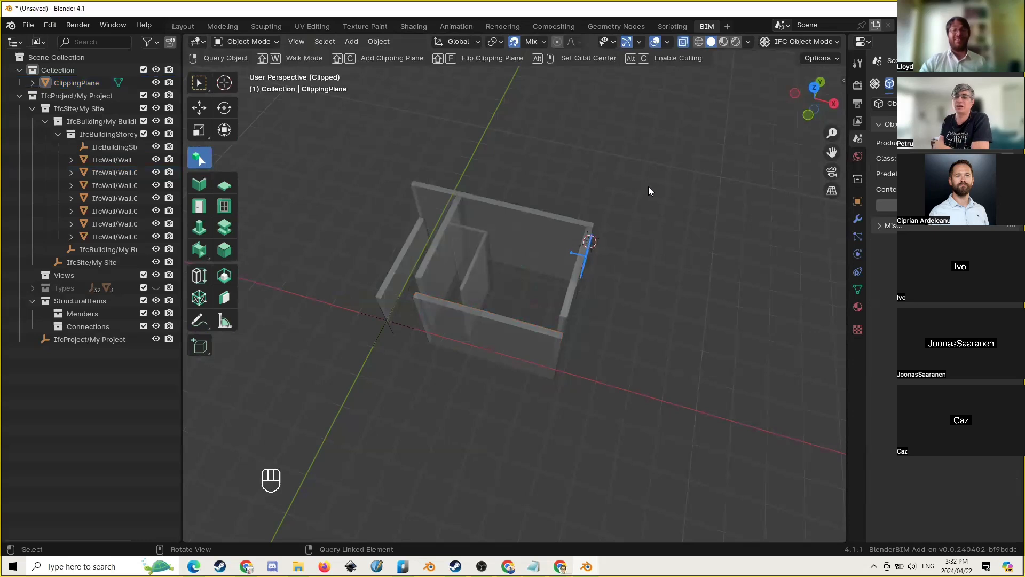
{"action": "scroll", "coordinate": [643, 201], "scroll_direction": "up", "scroll_amount": 2}
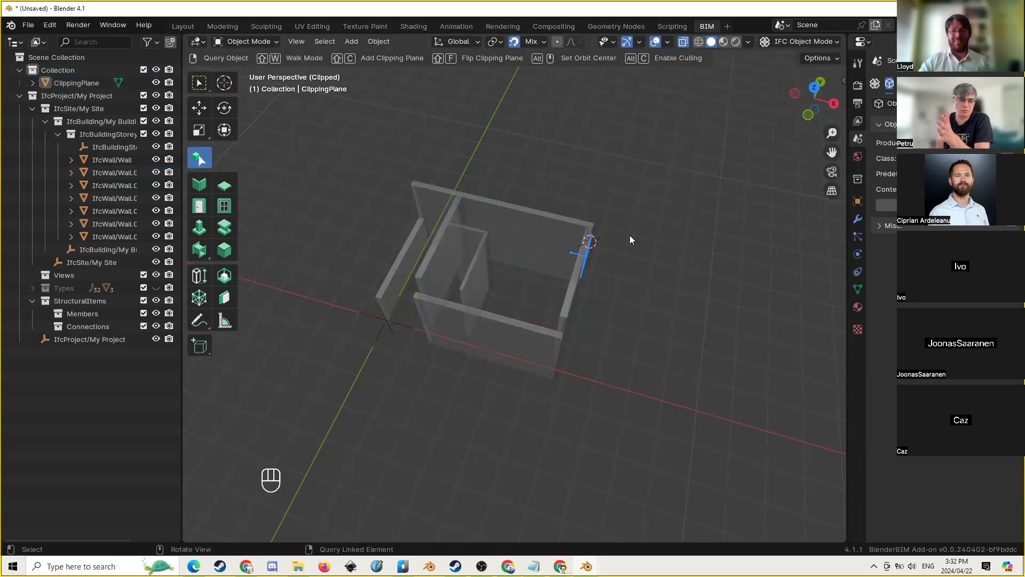
{"action": "middle_click_drag", "start_coordinate": [630, 235], "coordinate": [588, 257]}
{"action": "left_click", "coordinate": [627, 277]}
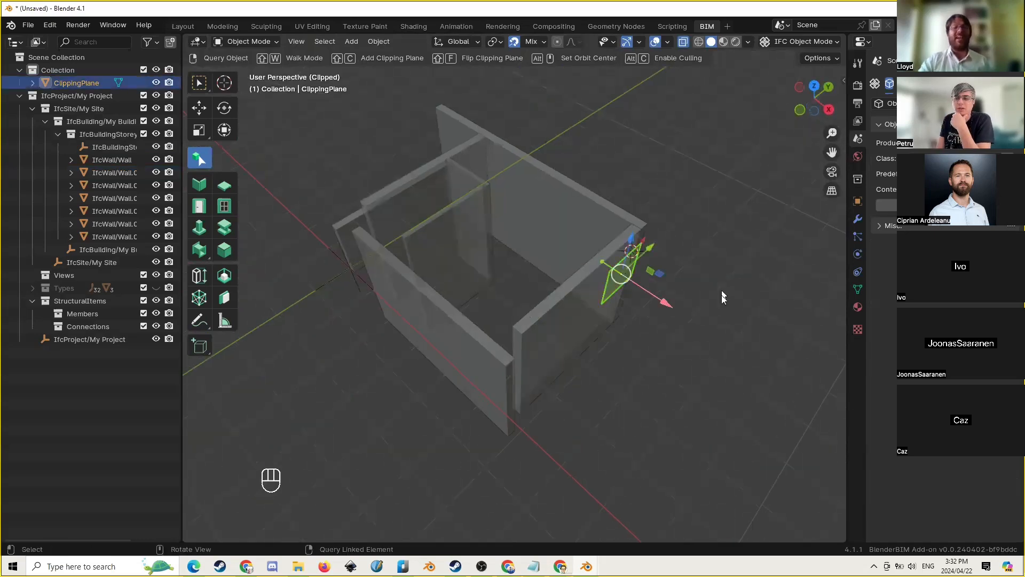
{"action": "middle_click_drag", "start_coordinate": [624, 331], "coordinate": [654, 348]}
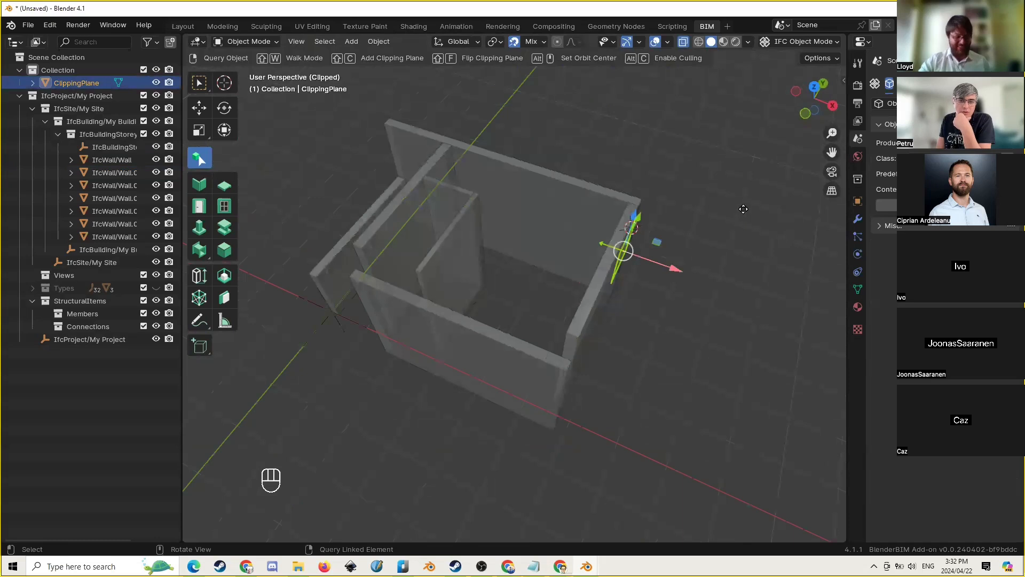
{"action": "key", "text": "g"}
{"action": "key", "text": "x"}
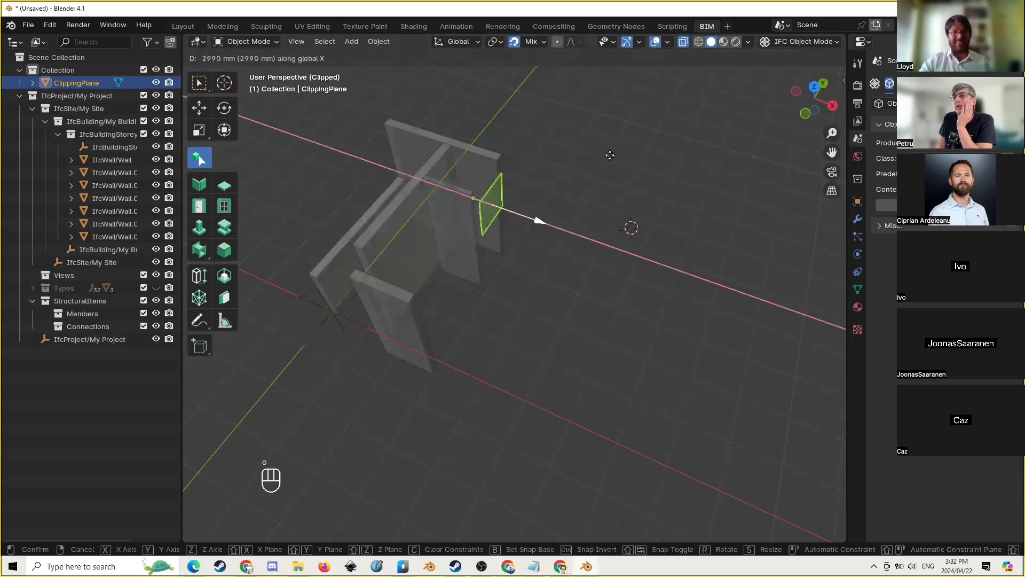
{"action": "left_click", "coordinate": [606, 165]}
Shift the clipping plane back outward along X so the section exposes more of the main room
{"action": "middle_click_drag", "start_coordinate": [589, 266], "coordinate": [555, 234]}
{"action": "scroll", "coordinate": [620, 315], "scroll_direction": "down", "scroll_amount": 3}
{"action": "scroll", "coordinate": [620, 315], "scroll_direction": "up", "scroll_amount": 3}
{"action": "middle_click_drag", "start_coordinate": [520, 300], "coordinate": [553, 341], "text": "shift"}
{"action": "left_click_drag", "start_coordinate": [591, 285], "coordinate": [646, 331]}
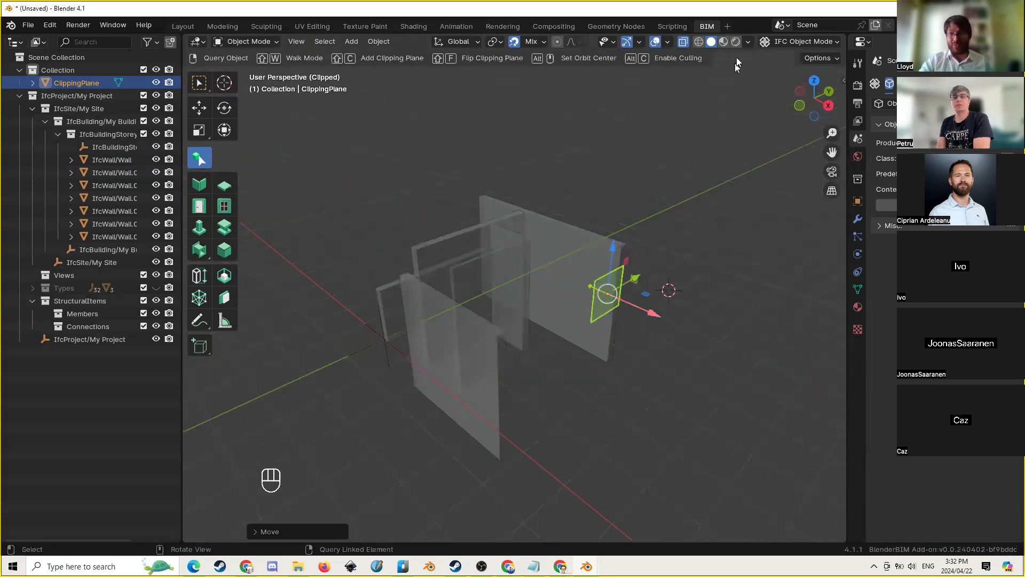
Turn off X-Ray shading and move the clipping plane further inward along the global X axis
{"action": "left_click", "coordinate": [747, 42]}
{"action": "left_click", "coordinate": [676, 328]}
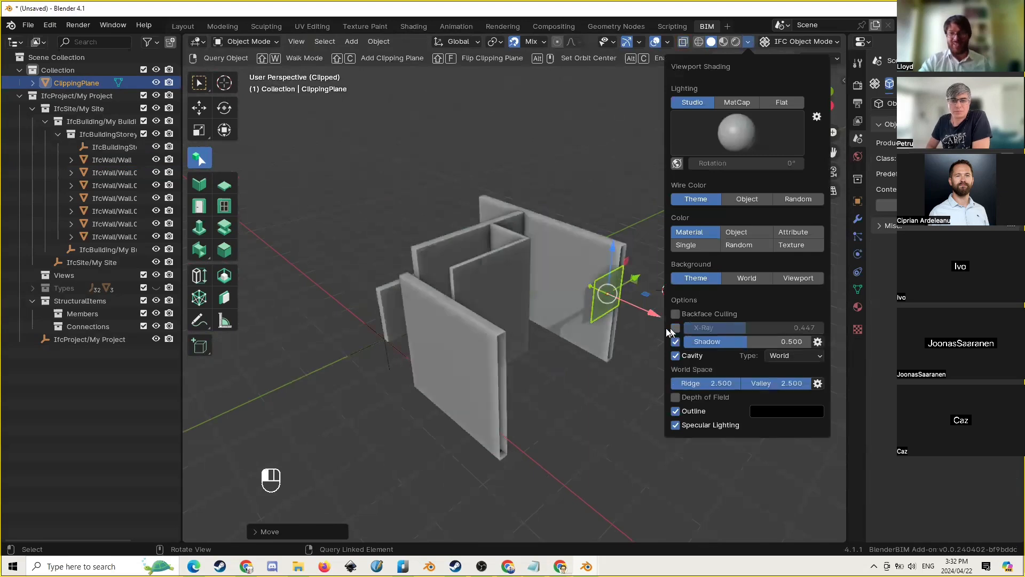
{"action": "mouse_move", "coordinate": [592, 316]}
{"action": "middle_mouse_down"}
{"action": "mouse_move", "coordinate": [584, 390]}
{"action": "mouse_move", "coordinate": [643, 361]}
{"action": "middle_mouse_up"}
{"action": "left_click_drag", "start_coordinate": [628, 347], "coordinate": [563, 256]}
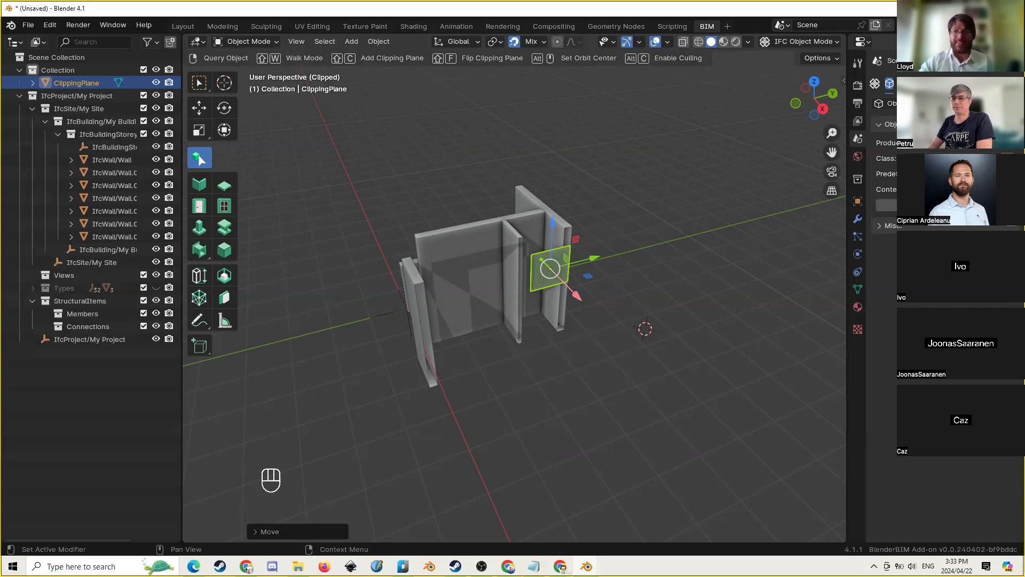
Open the scene's drawing settings and set the target view for new drawings to Section
{"action": "left_click", "coordinate": [919, 83]}
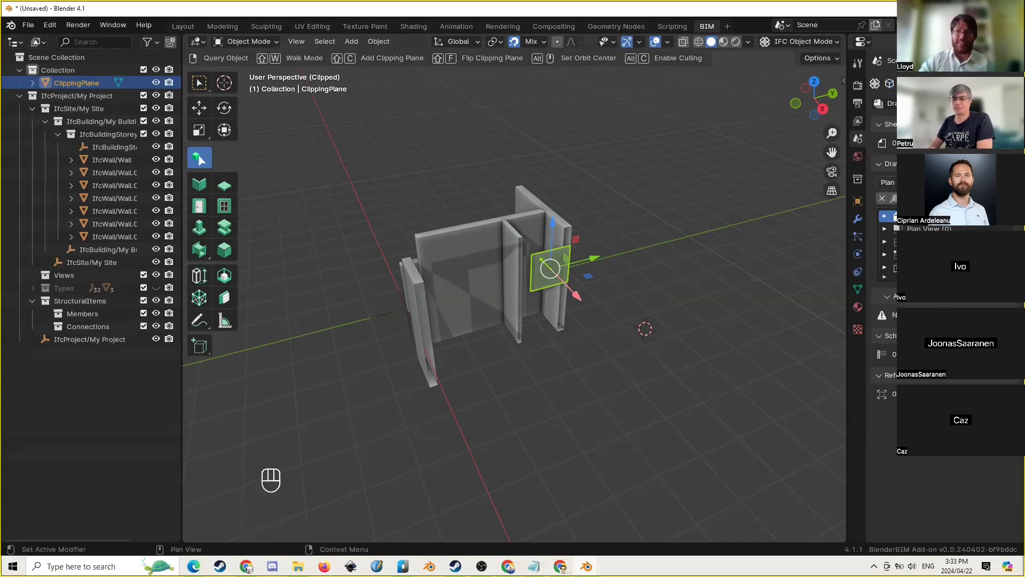
{"action": "left_click", "coordinate": [919, 124]}
{"action": "left_click", "coordinate": [919, 273]}
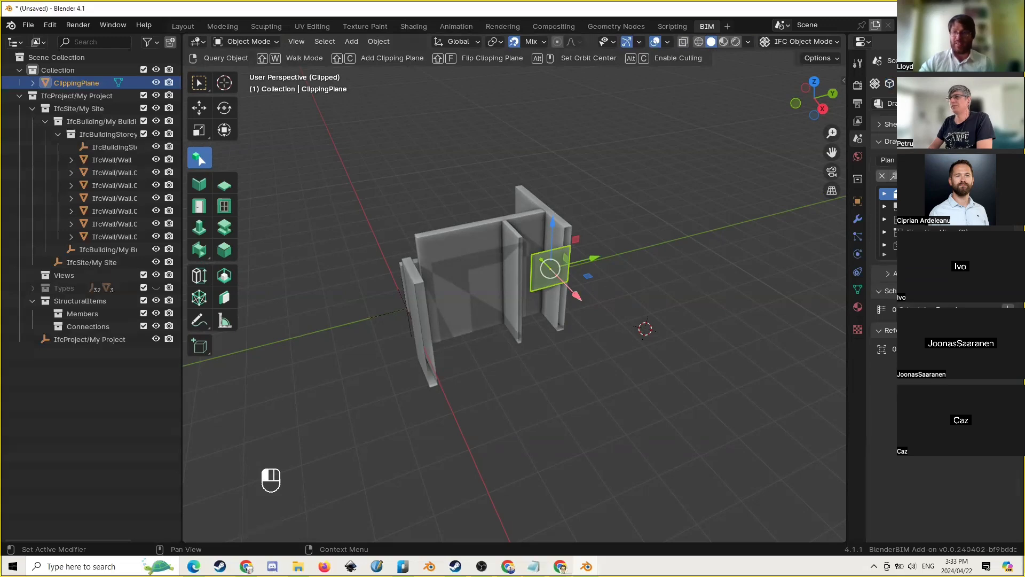
{"action": "left_click", "coordinate": [918, 290]}
{"action": "left_click", "coordinate": [919, 308]}
{"action": "left_click", "coordinate": [910, 160]}
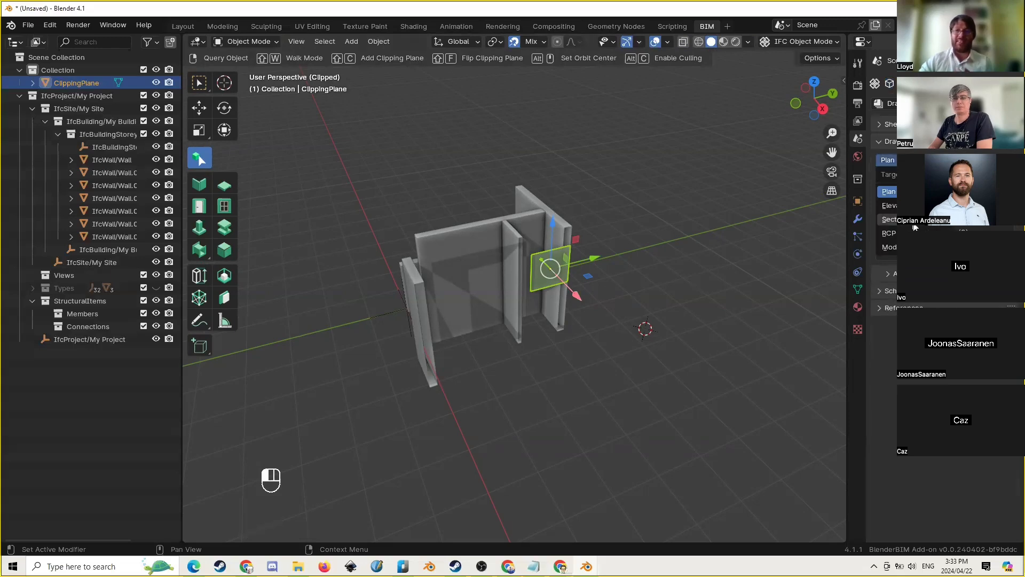
{"action": "left_click", "coordinate": [912, 219]}
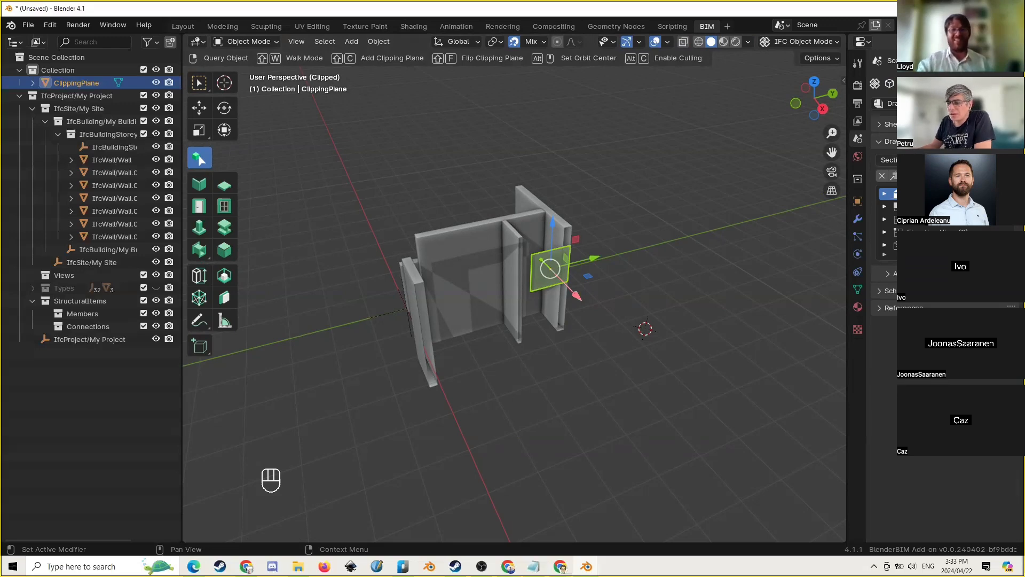
Try to rotate the clipping plane freely in the perspective view
{"action": "middle_click_drag", "start_coordinate": [540, 223], "coordinate": [570, 226]}
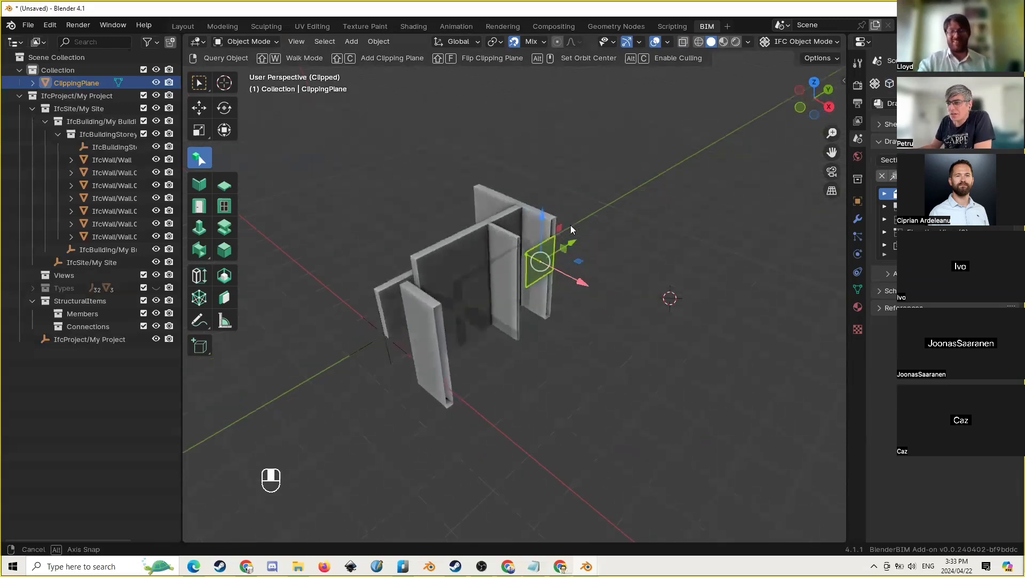
{"action": "middle_click_drag", "start_coordinate": [640, 197], "coordinate": [624, 218]}
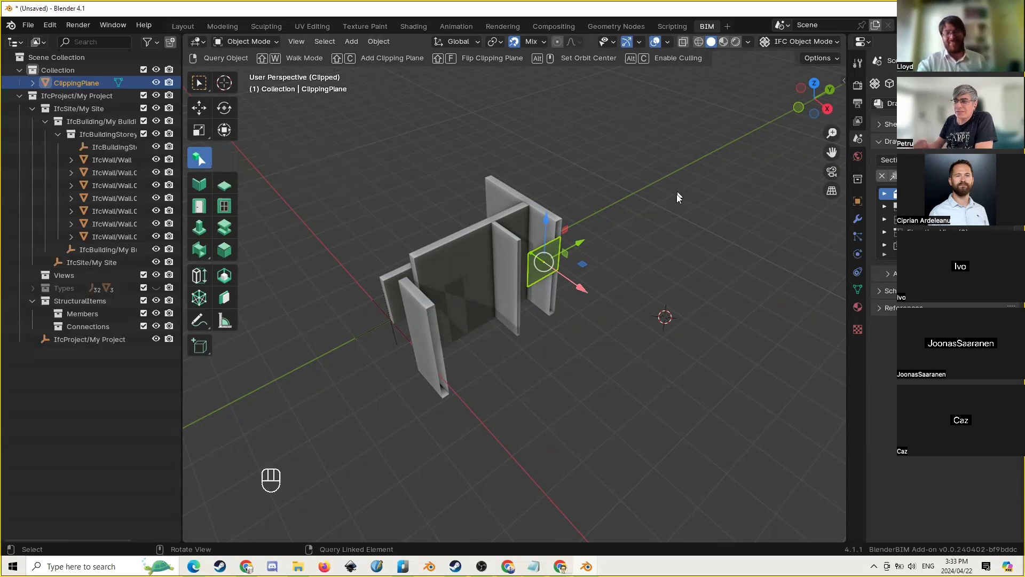
{"action": "middle_click_drag", "start_coordinate": [617, 267], "coordinate": [635, 258]}
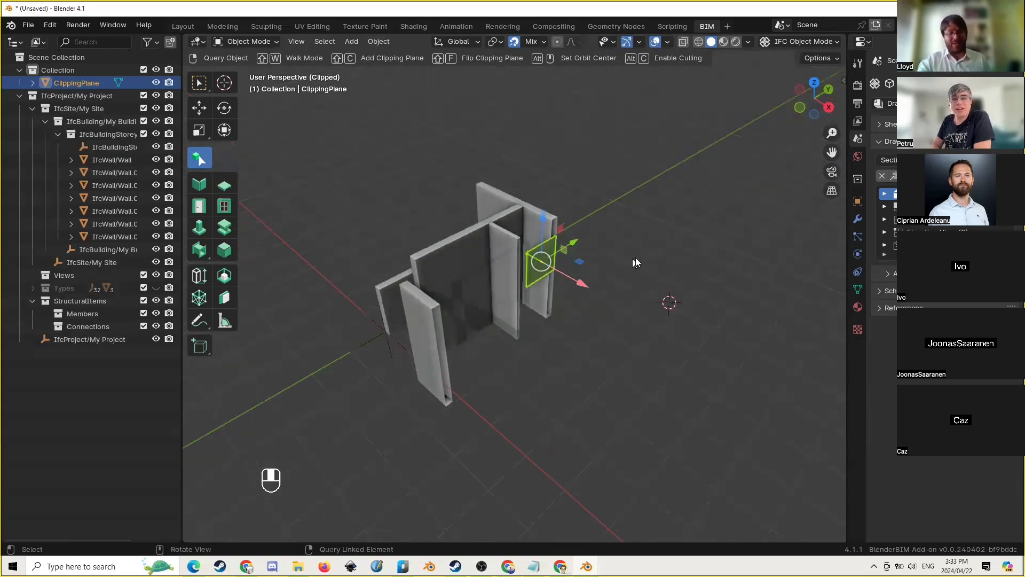
{"action": "key", "text": "r"}
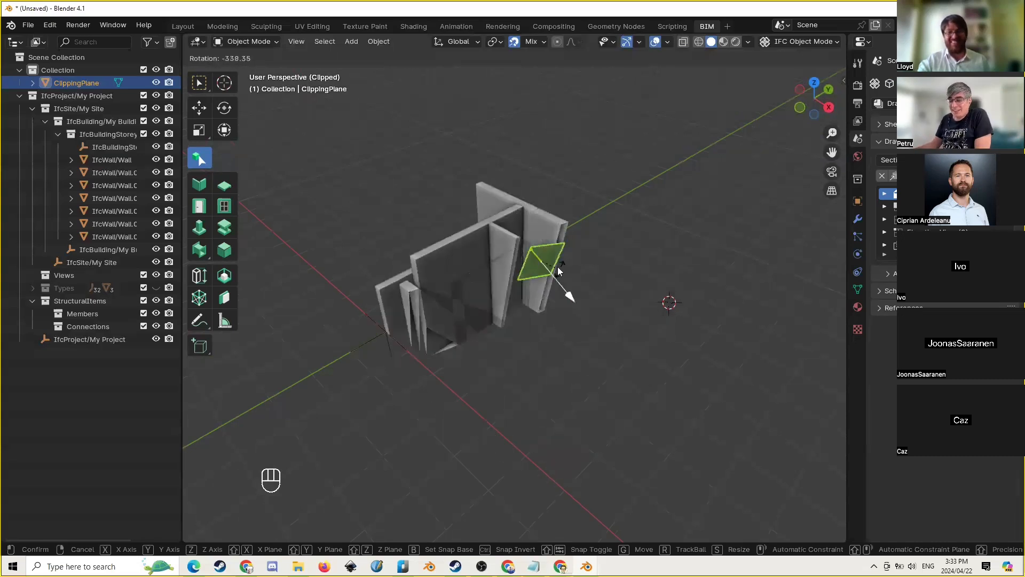
{"action": "right_click", "coordinate": [535, 235]}
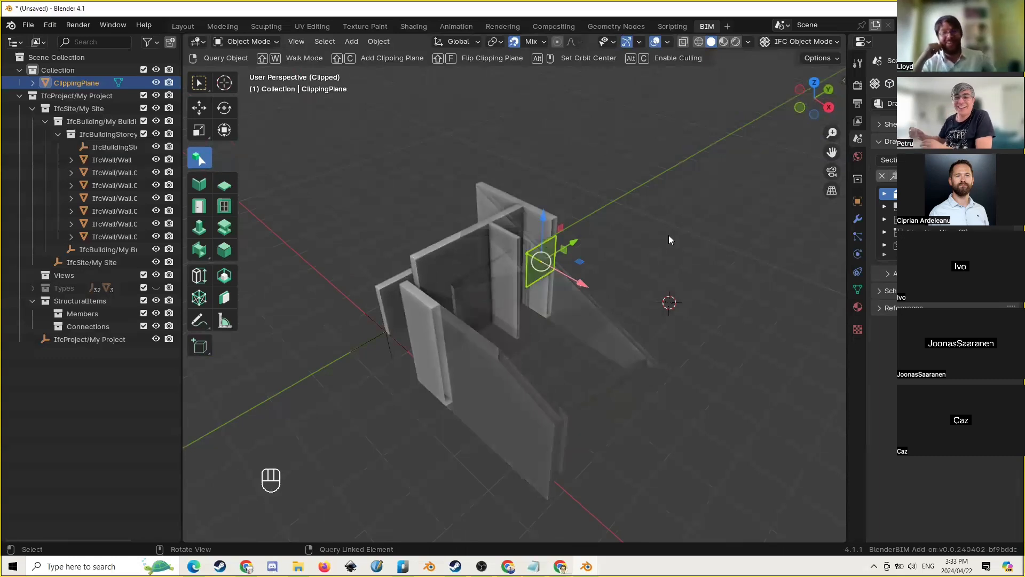
{"action": "key", "text": "Escape"}
Reselect the clipping plane and try to rotate it again, including about the Z axis
{"action": "scroll", "coordinate": [342, 382], "scroll_direction": "down", "scroll_amount": 2}
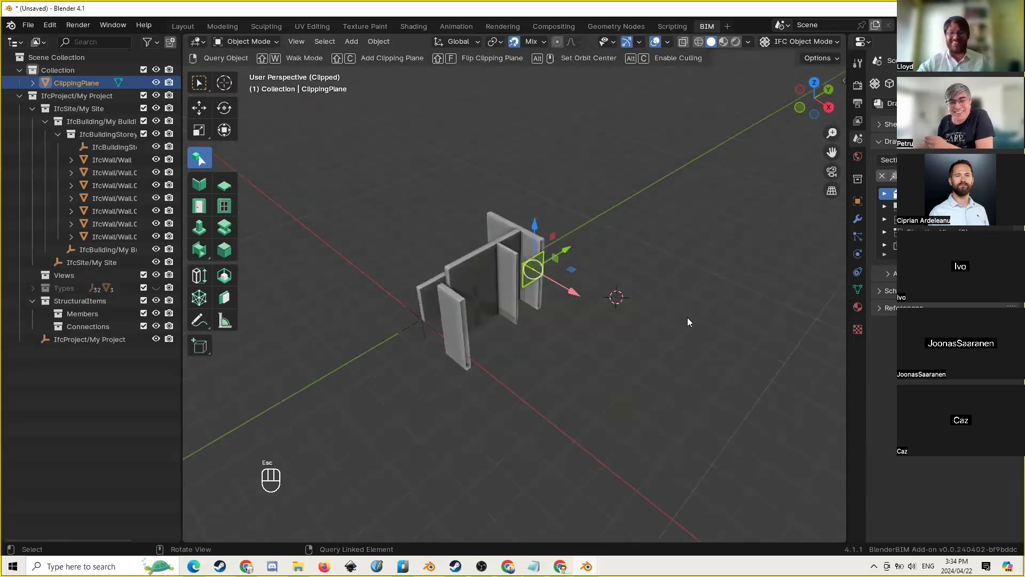
{"action": "left_click", "coordinate": [688, 319]}
{"action": "left_click", "coordinate": [534, 271]}
{"action": "scroll", "coordinate": [688, 345], "scroll_direction": "up", "scroll_amount": 2}
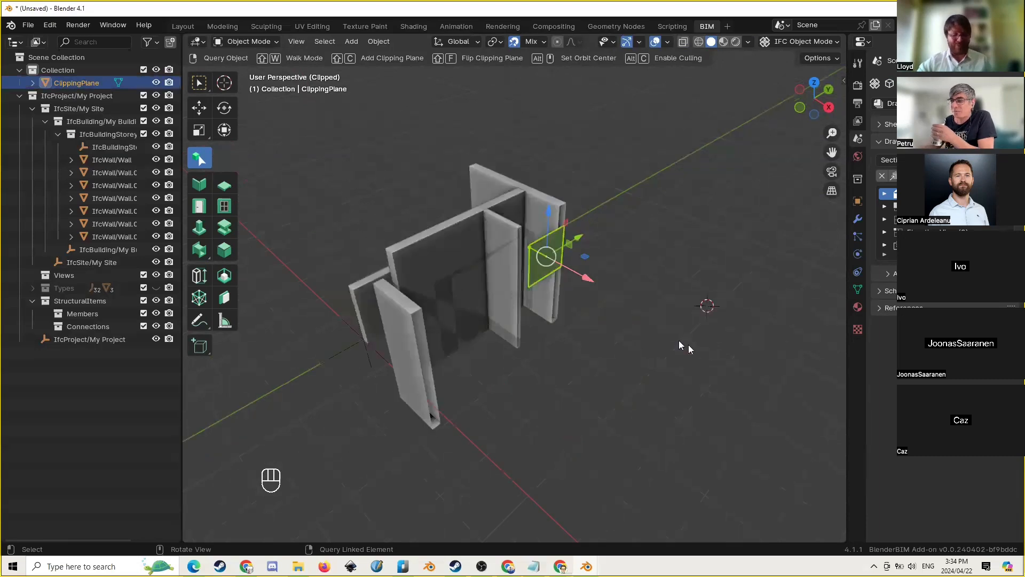
{"action": "key", "text": "r"}
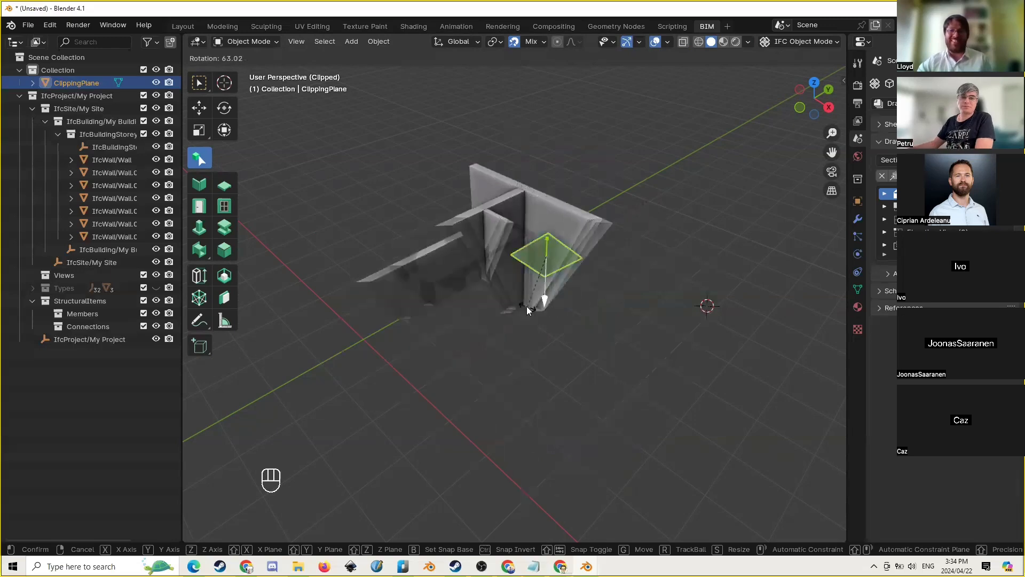
{"action": "left_click", "coordinate": [587, 288]}
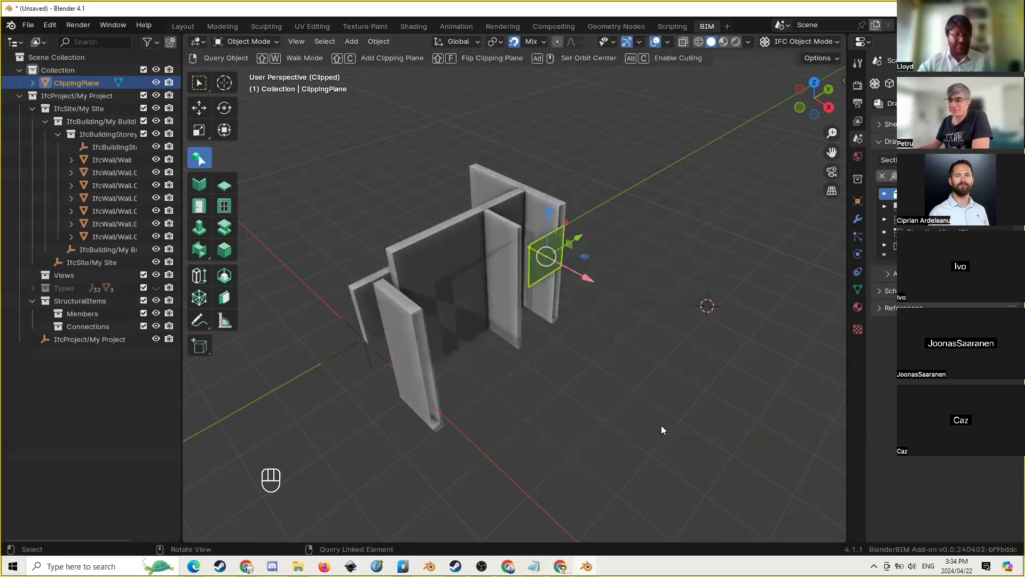
{"action": "key", "text": "r"}
{"action": "key", "text": "z"}
{"action": "left_click", "coordinate": [533, 438]}
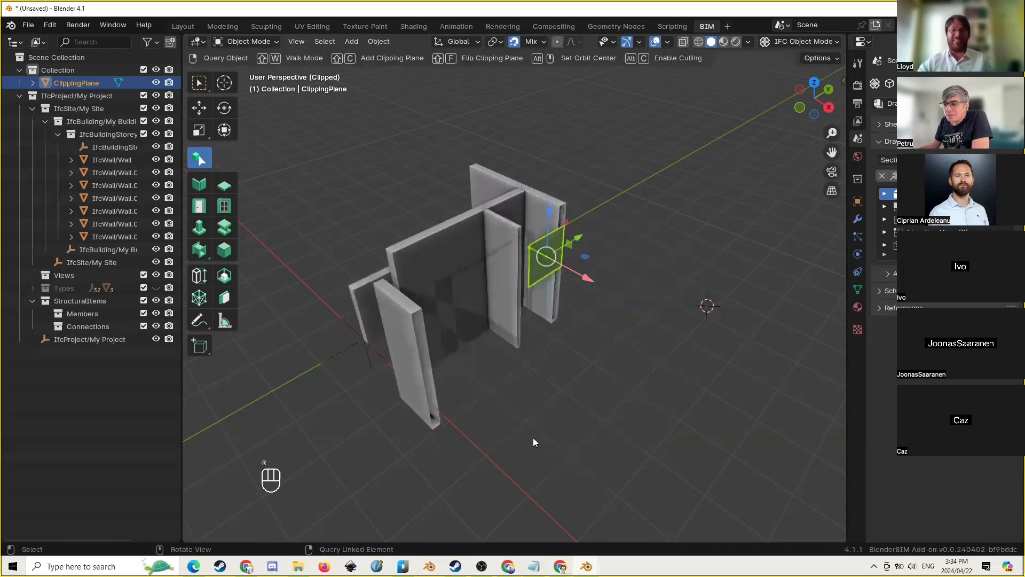
Reselect the clipping plane and delete it with IFC Delete
{"action": "left_click", "coordinate": [662, 383]}
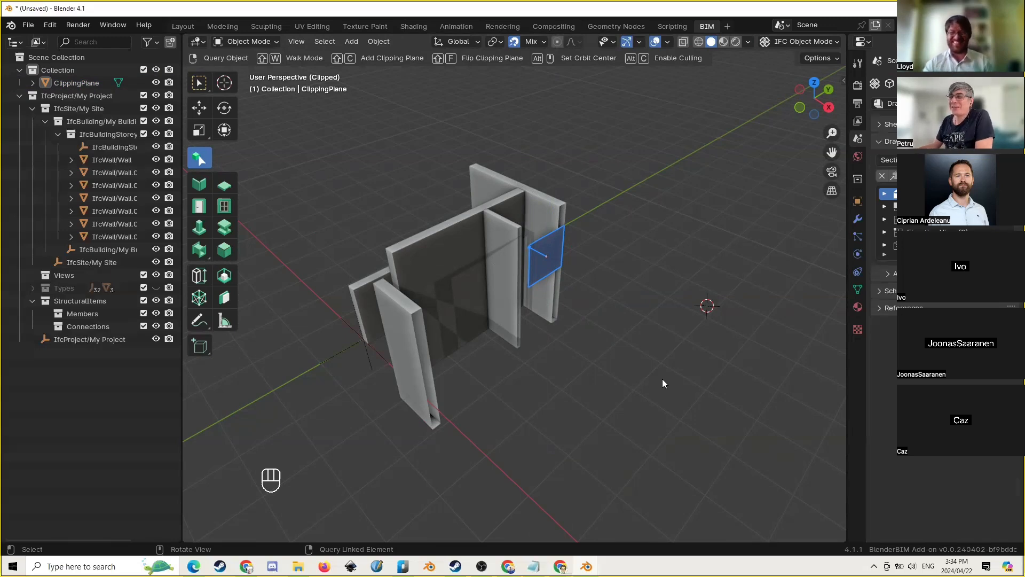
{"action": "left_click", "coordinate": [548, 251]}
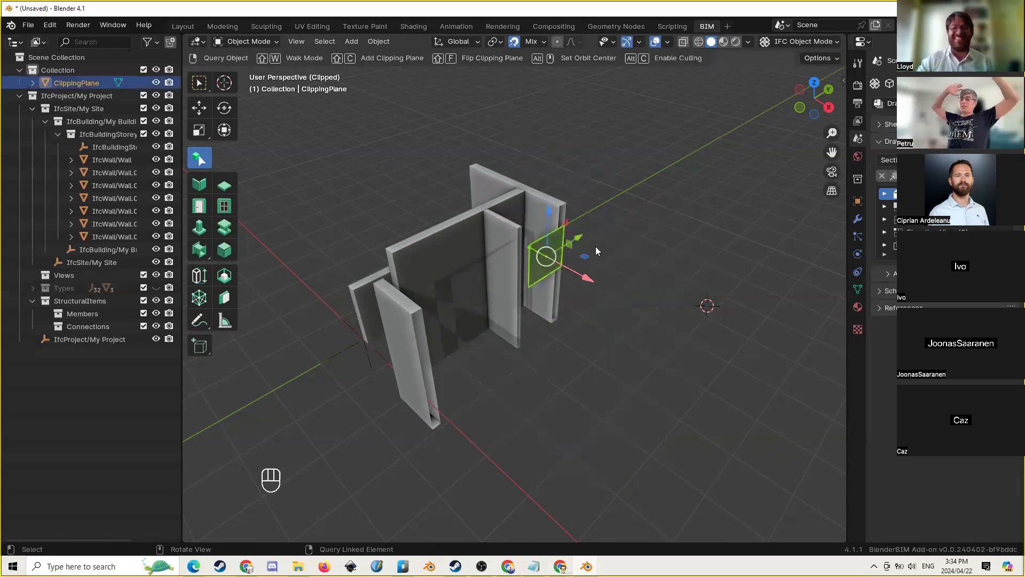
{"action": "middle_click_drag", "start_coordinate": [595, 246], "coordinate": [652, 251]}
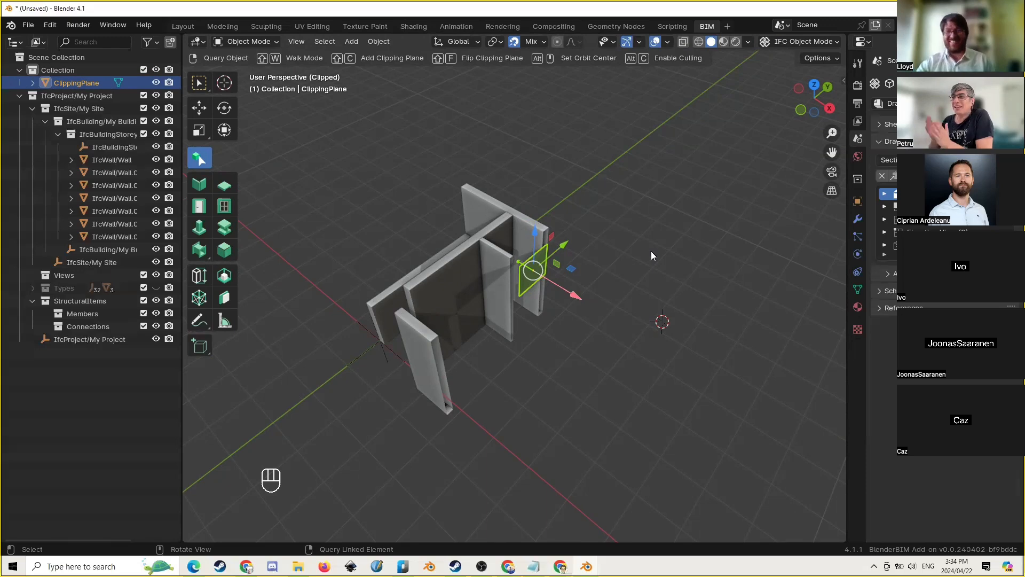
{"action": "middle_click_drag", "start_coordinate": [639, 318], "coordinate": [632, 302]}
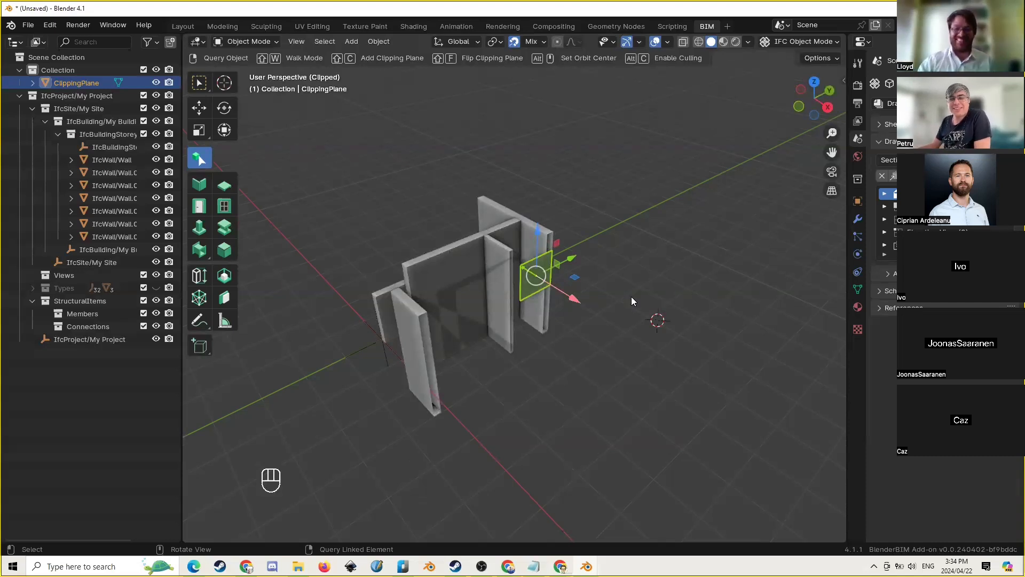
{"action": "middle_click_drag", "start_coordinate": [610, 312], "coordinate": [629, 297]}
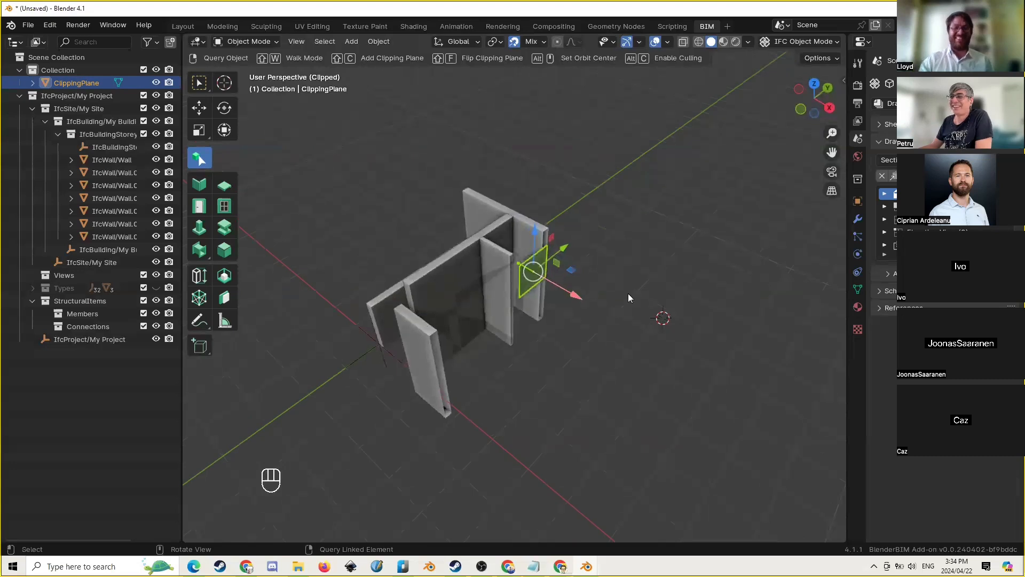
{"action": "key", "text": "x"}
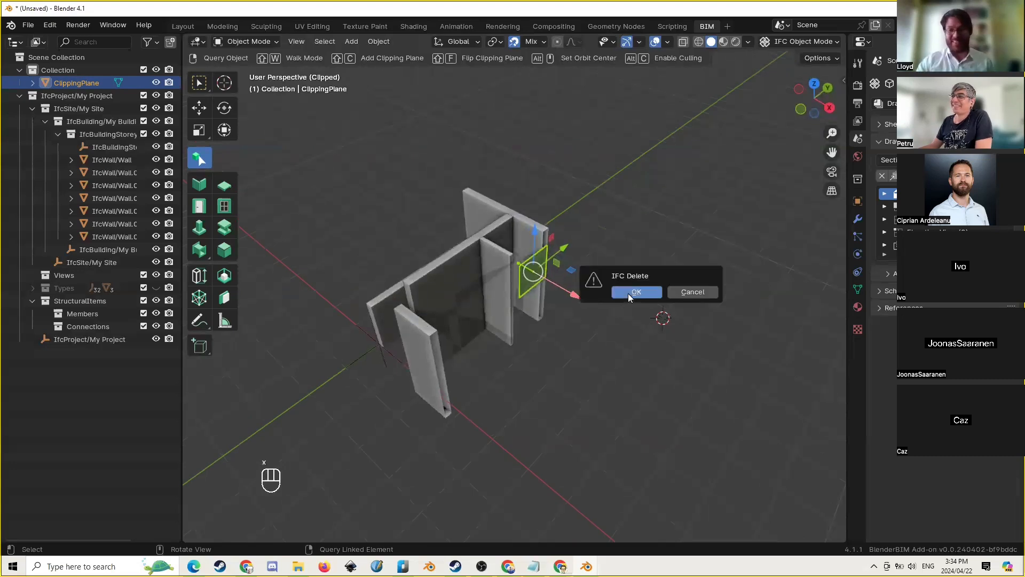
{"action": "left_click", "coordinate": [628, 293]}
Select the detached 4250 mm outer wall, activate the Wall tool and flip the wall twice
{"action": "middle_click_drag", "start_coordinate": [623, 297], "coordinate": [678, 328]}
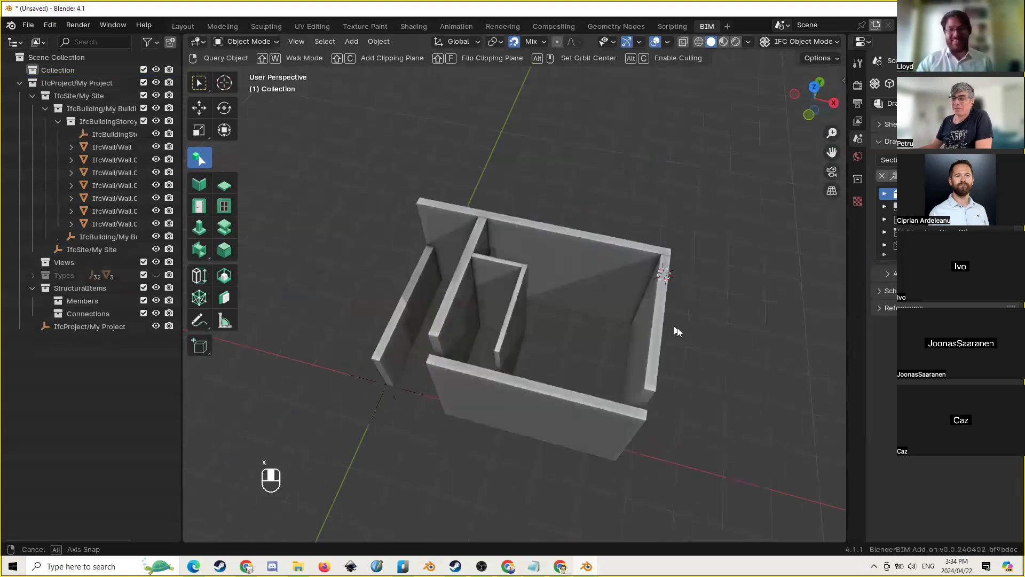
{"action": "scroll", "coordinate": [489, 394], "scroll_direction": "up", "scroll_amount": 4}
{"action": "middle_click_drag", "start_coordinate": [489, 394], "coordinate": [711, 320]}
{"action": "left_click", "coordinate": [574, 322]}
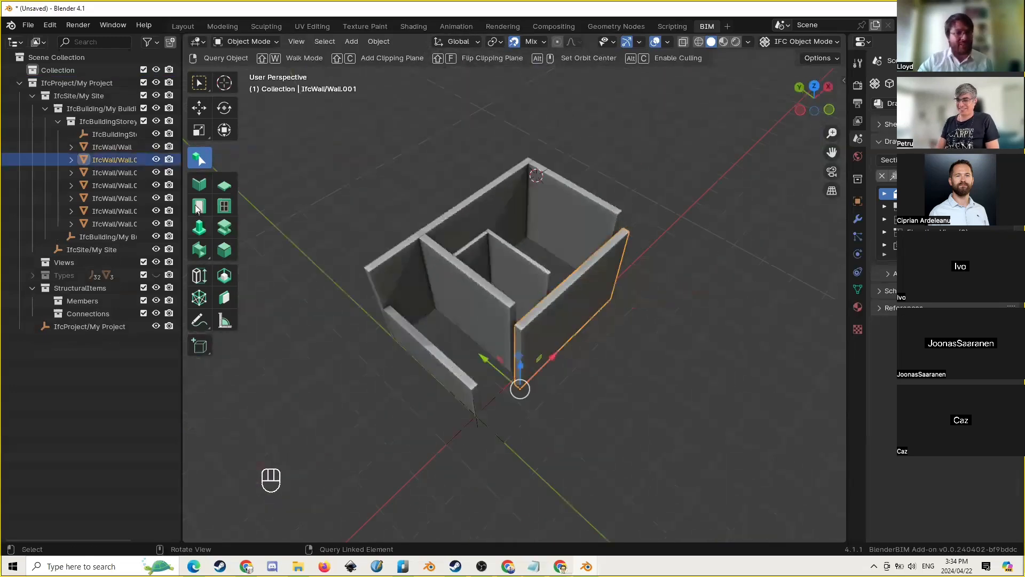
{"action": "left_click", "coordinate": [200, 183]}
{"action": "mouse_move", "coordinate": [642, 251]}
{"action": "middle_mouse_down"}
{"action": "mouse_move", "coordinate": [652, 246]}
{"action": "mouse_move", "coordinate": [716, 289]}
{"action": "mouse_move", "coordinate": [644, 270]}
{"action": "middle_mouse_up"}
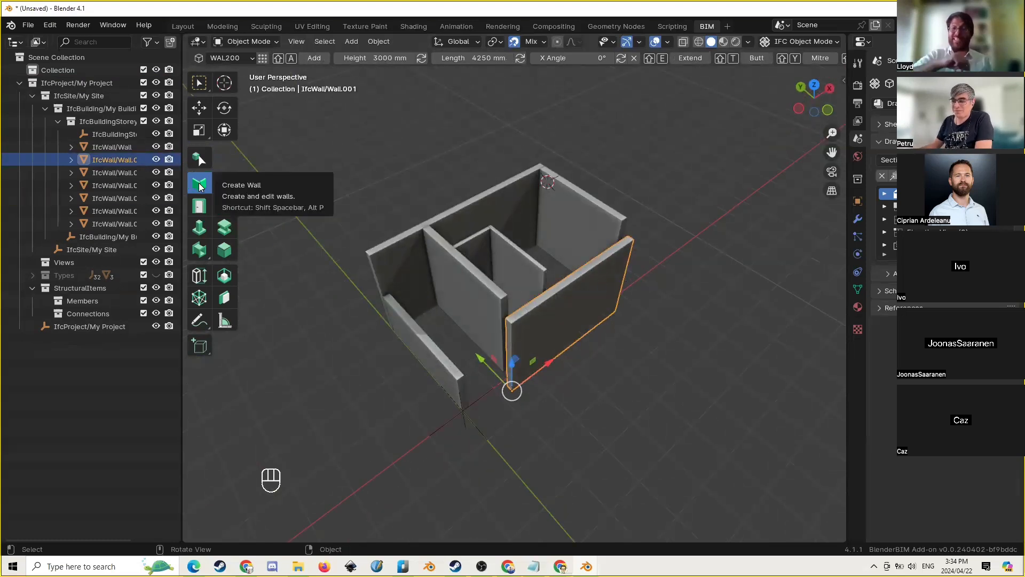
{"action": "key", "text": "shift+f"}
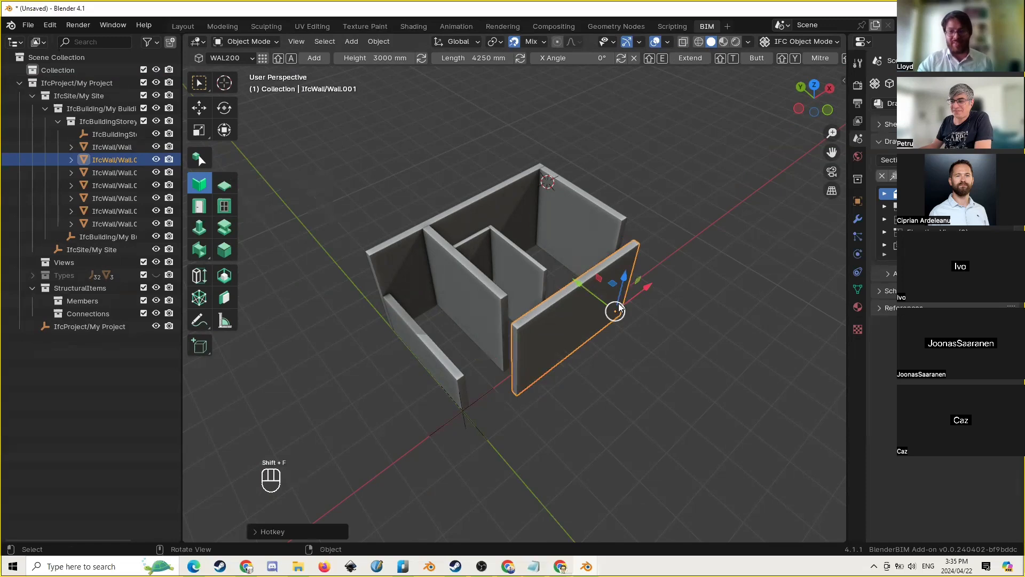
{"action": "scroll", "coordinate": [619, 305], "scroll_direction": "up", "scroll_amount": 3}
{"action": "key", "text": "shift+f"}
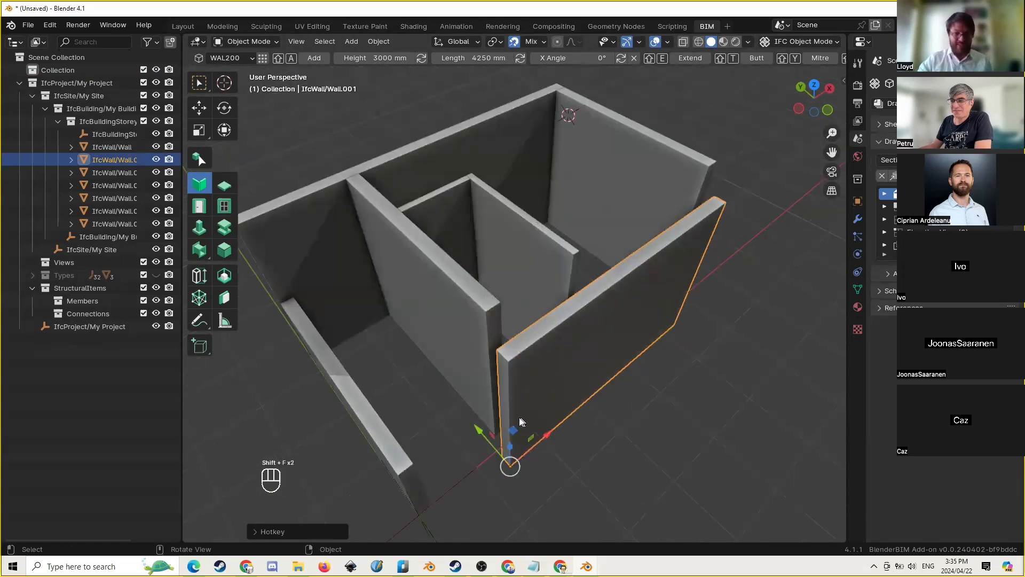
Move the 4250 mm wall inward with snapping so its ends meet the cross wall and end wall, and deselect it
{"action": "key", "text": "g"}
{"action": "left_click", "coordinate": [498, 398]}
{"action": "key", "text": "g"}
{"action": "left_click", "coordinate": [496, 416]}
{"action": "scroll", "coordinate": [648, 350], "scroll_direction": "down", "scroll_amount": 2}
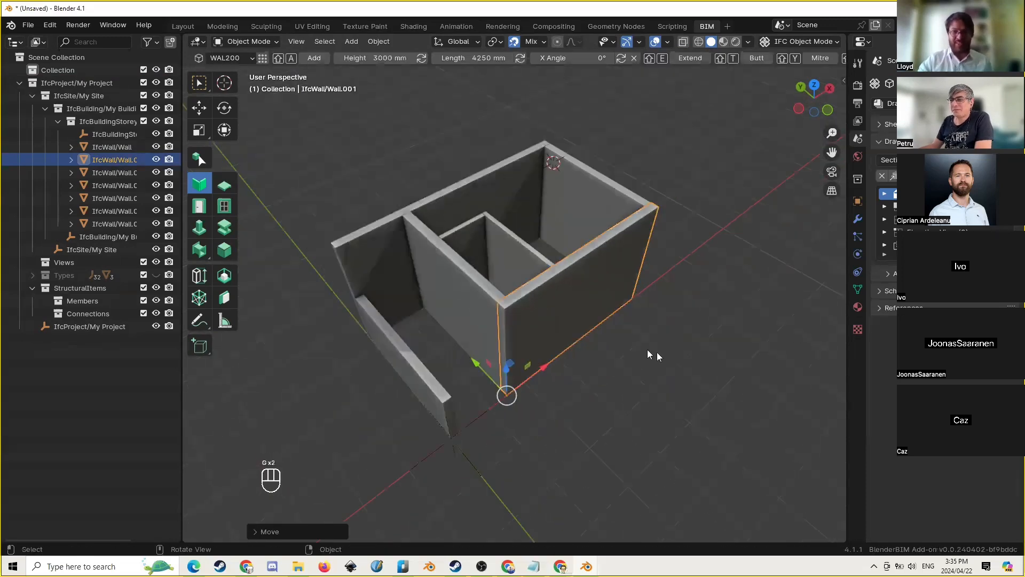
{"action": "left_click", "coordinate": [647, 350]}
{"action": "middle_click_drag", "start_coordinate": [645, 352], "coordinate": [572, 378]}
{"action": "middle_click_drag", "start_coordinate": [576, 315], "coordinate": [582, 348], "text": "shift"}
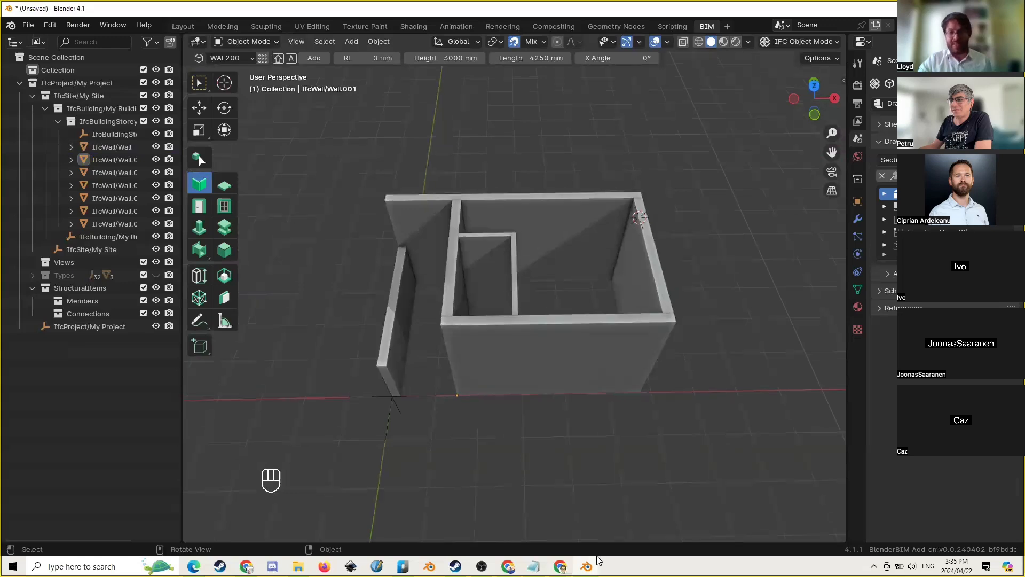
Switch to the CAD to BIM blender file, select all the DXF plan linework and text, and copy it
{"action": "mouse_move", "coordinate": [588, 565]}
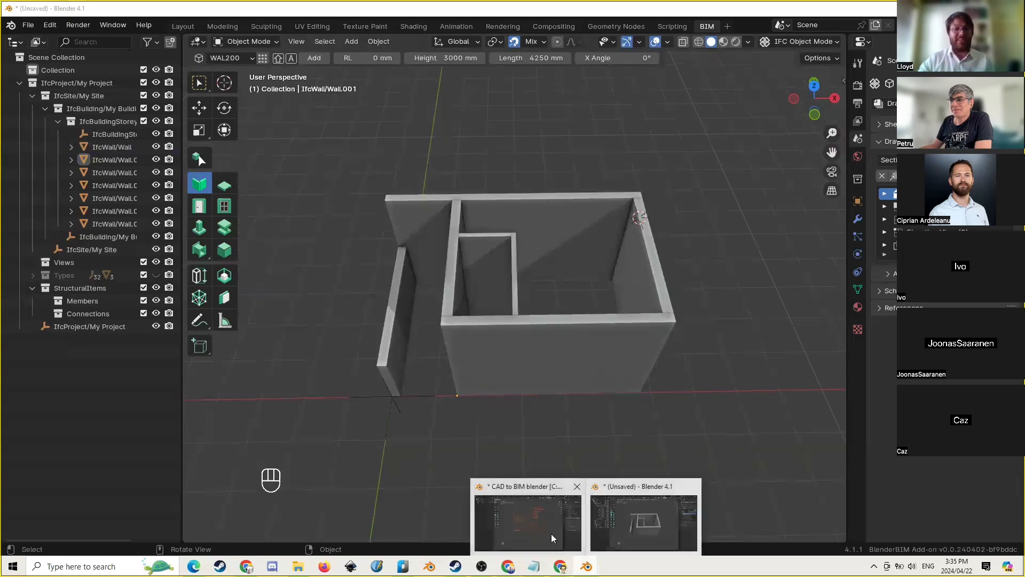
{"action": "left_click", "coordinate": [551, 537]}
{"action": "left_click_drag", "start_coordinate": [732, 104], "coordinate": [293, 419]}
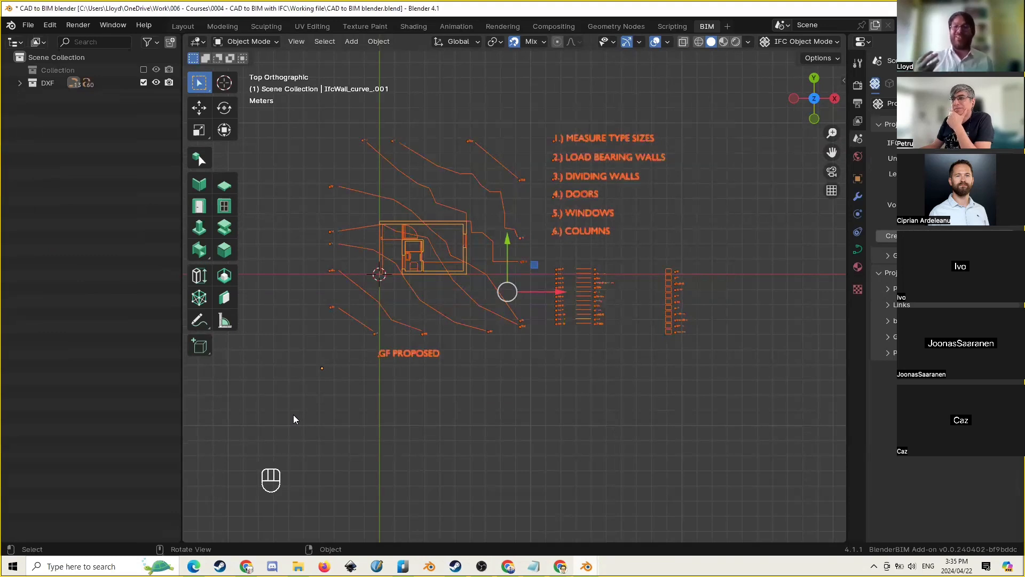
{"action": "key", "text": "ctrl"}
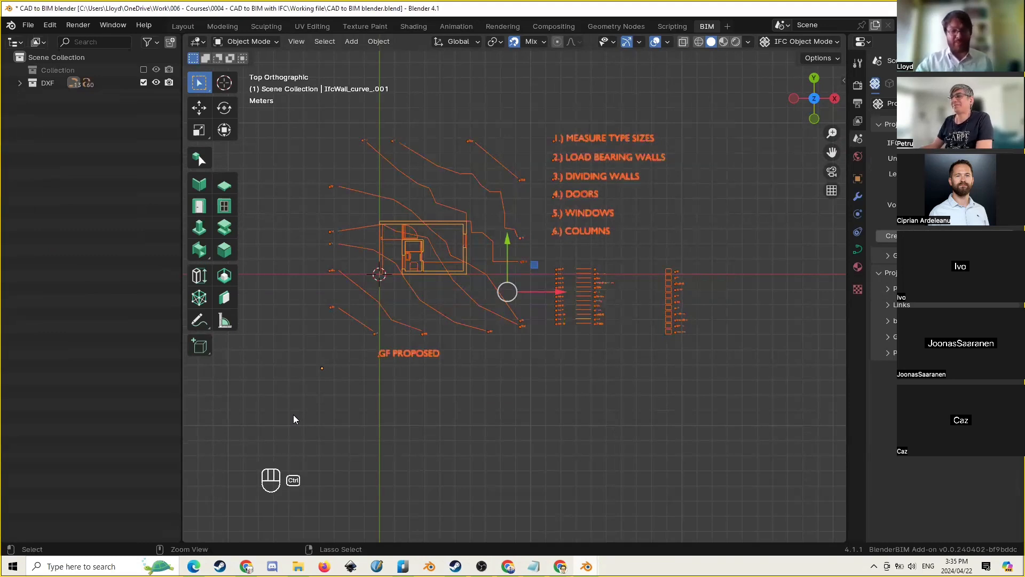
{"action": "key", "text": "ctrl+c"}
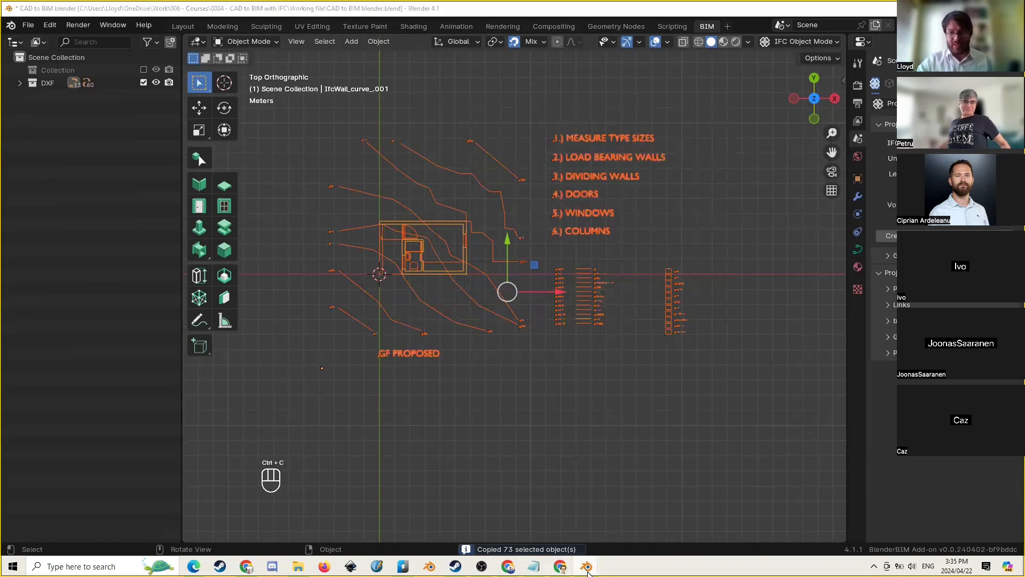
Return to the unsaved IFC model and paste the copied CAD plan objects into it
{"action": "mouse_move", "coordinate": [587, 567]}
{"action": "left_click", "coordinate": [620, 517]}
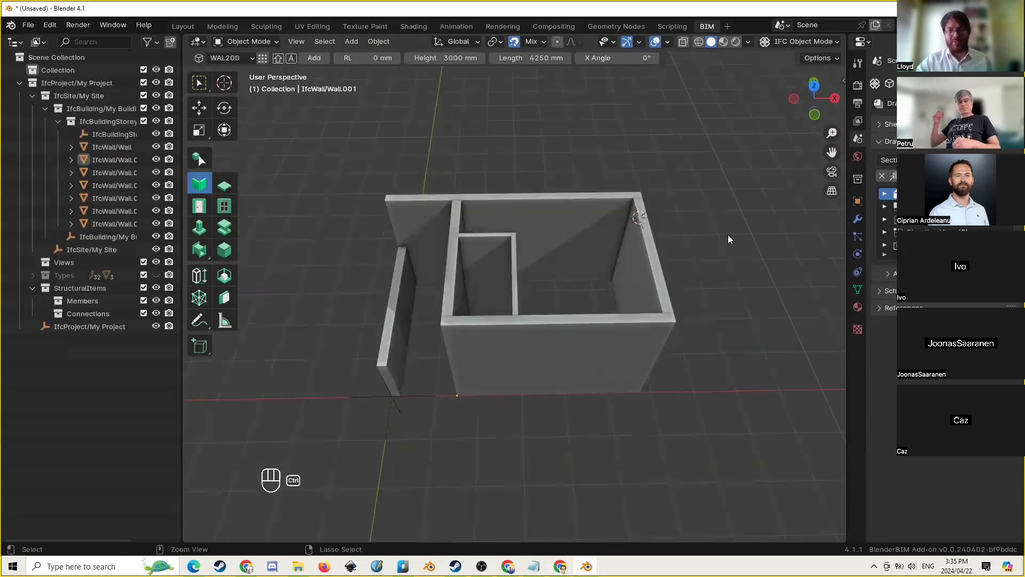
{"action": "key", "text": "ctrl+v"}
{"action": "scroll", "coordinate": [572, 300], "scroll_direction": "down", "scroll_amount": 3}
{"action": "middle_click_drag", "start_coordinate": [572, 300], "coordinate": [593, 315]}
Deselect the pasted CAD objects and view the model from above
{"action": "left_click", "coordinate": [606, 41]}
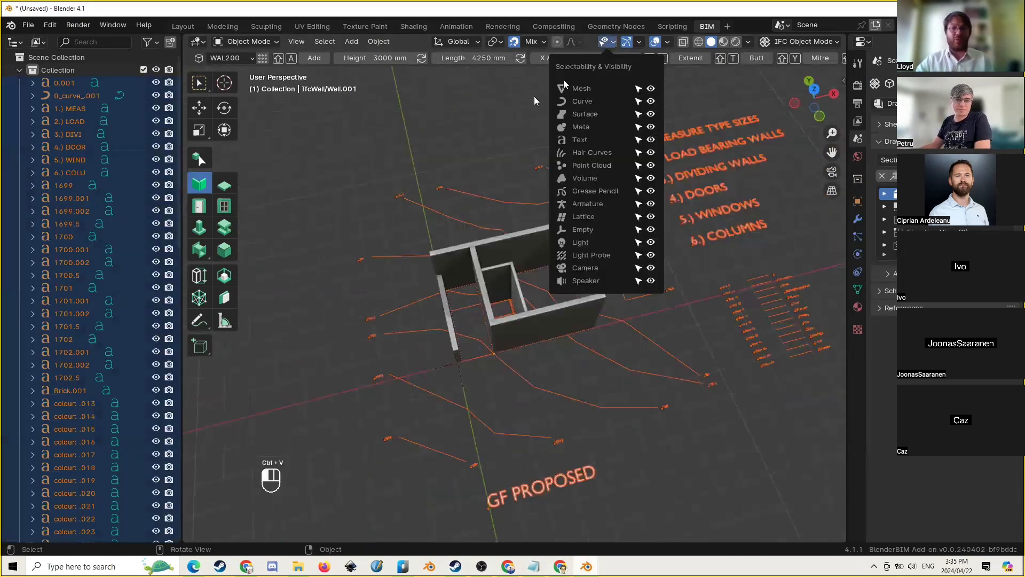
{"action": "left_click", "coordinate": [491, 123]}
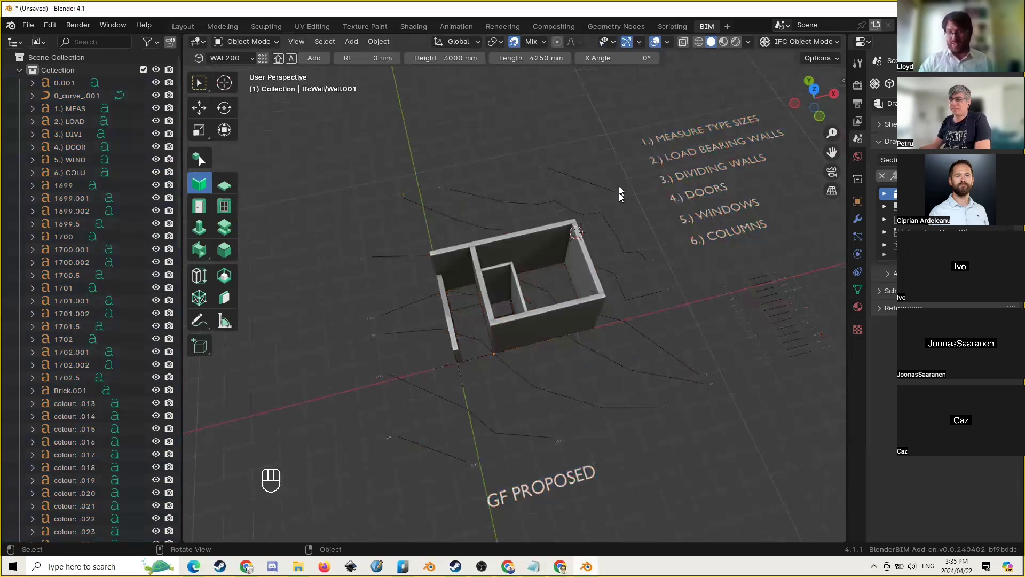
{"action": "middle_click_drag", "start_coordinate": [620, 193], "coordinate": [496, 212]}
{"action": "key", "text": "KP_7"}
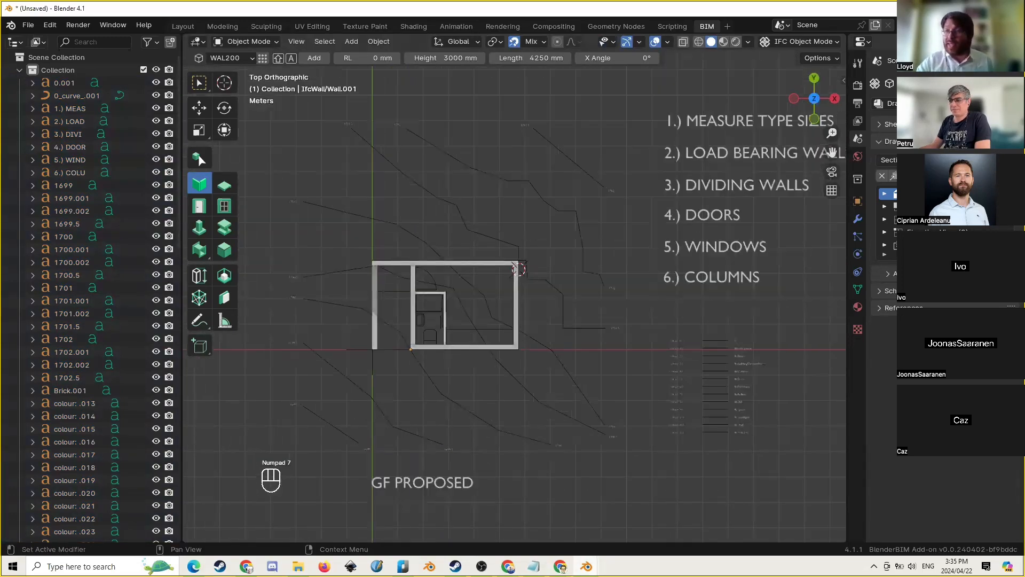
Create a drawing with the Plan target view for the storey and activate its camera view
{"action": "left_click_drag", "start_coordinate": [951, 255], "coordinate": [951, 305]}
{"action": "left_click", "coordinate": [914, 159]}
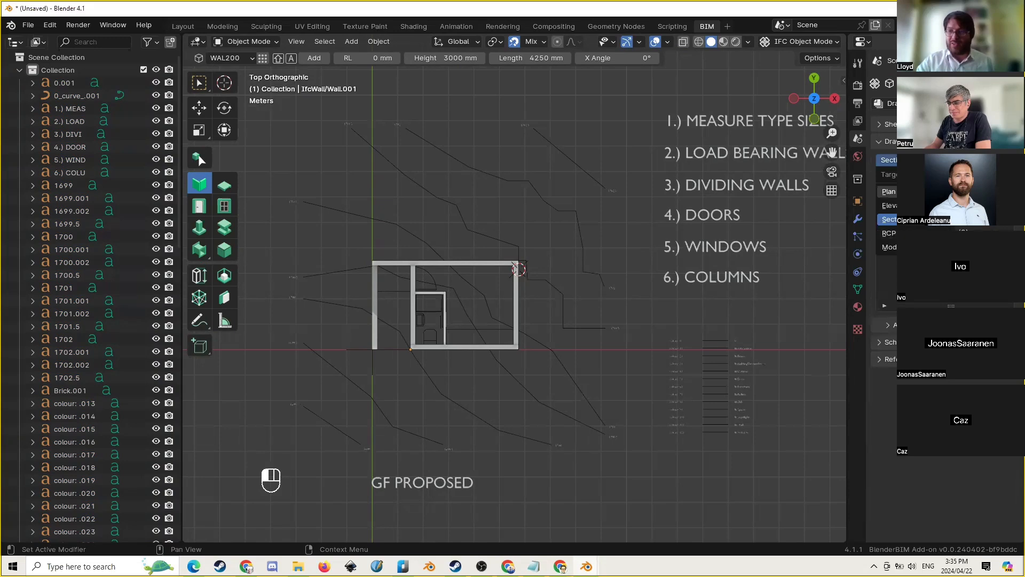
{"action": "left_click", "coordinate": [908, 191]}
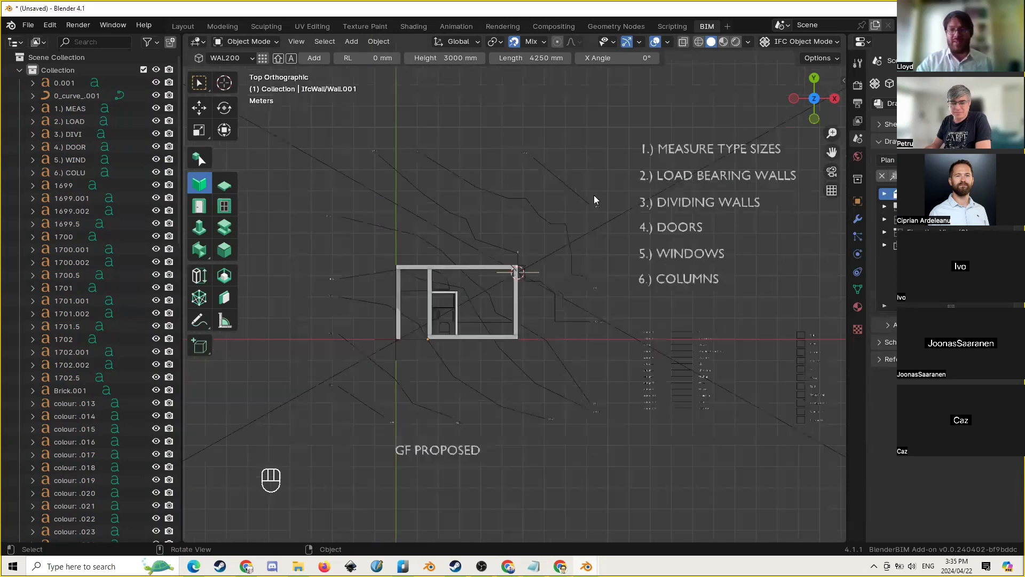
{"action": "left_click", "coordinate": [939, 222]}
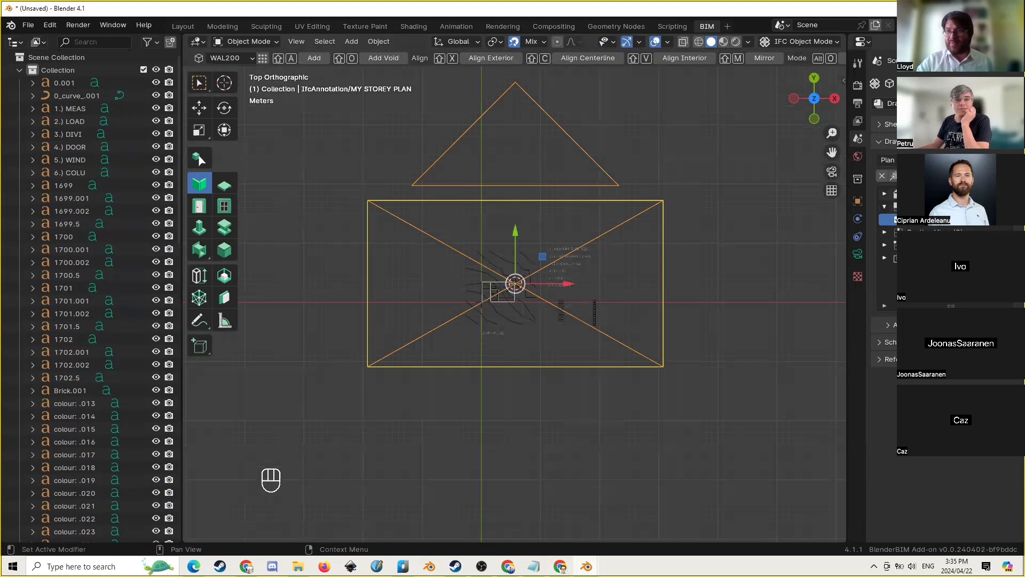
{"action": "left_click", "coordinate": [939, 176]}
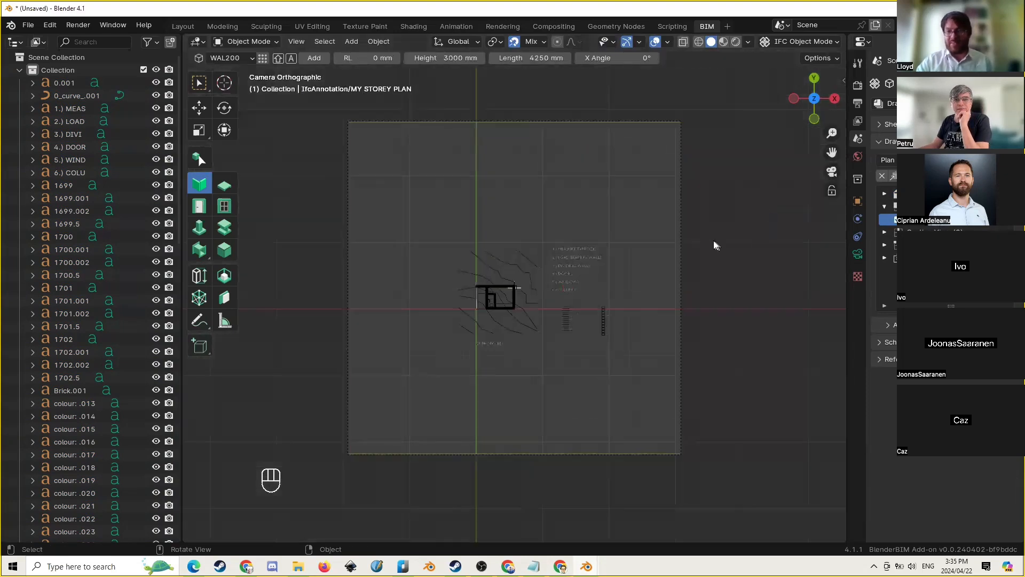
Select the storey plan camera and shrink its boundary to a small landscape frame closer to the building's size
{"action": "left_click", "coordinate": [675, 252]}
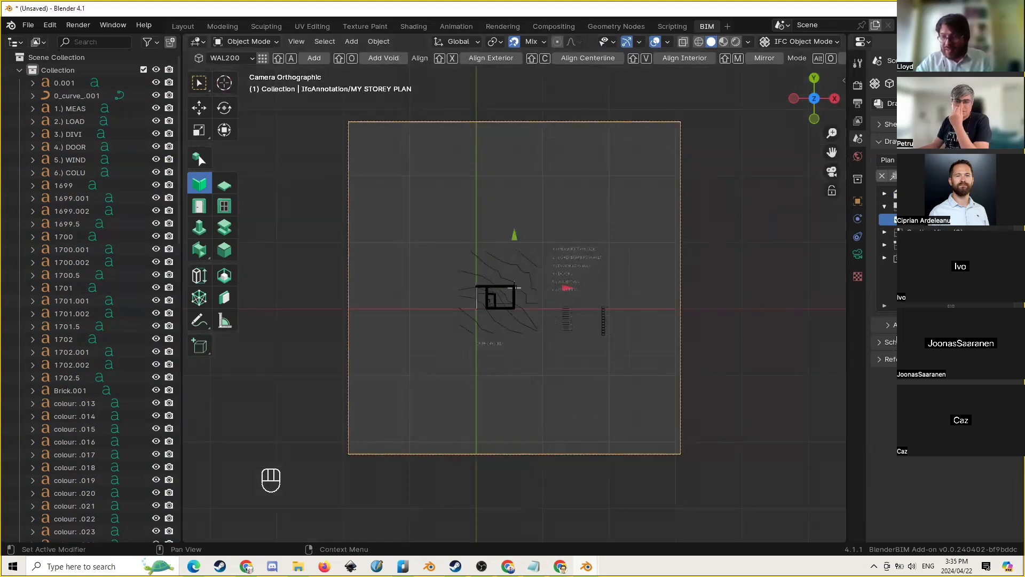
{"action": "left_click", "coordinate": [914, 325]}
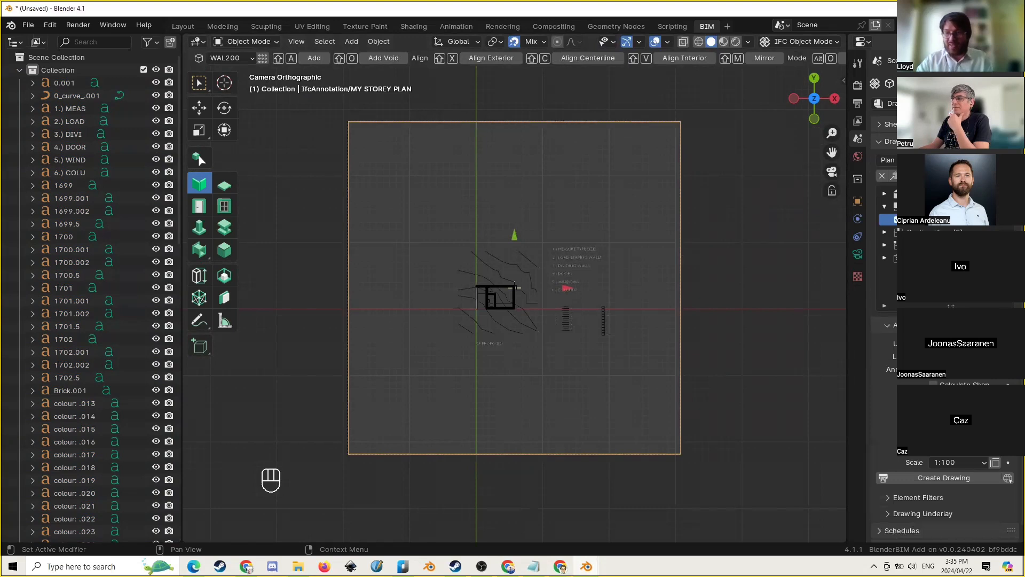
{"action": "key", "text": "KP_0"}
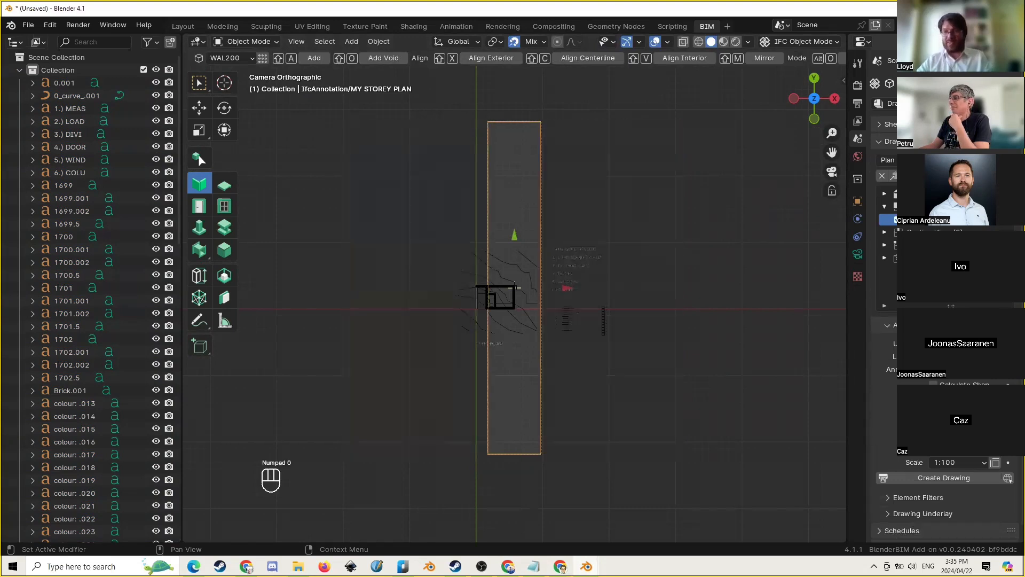
{"action": "key", "text": "KP_0"}
{"action": "key", "text": "KP_0"}
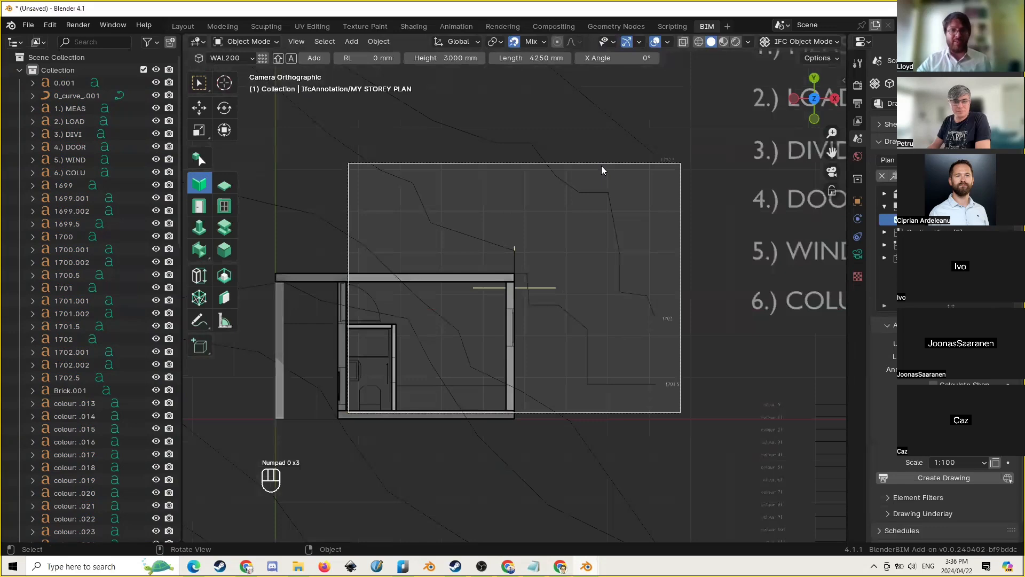
With snapping off, move the plan camera so the whole building sits inside its frame, and turn snapping back on
{"action": "left_click", "coordinate": [602, 166]}
{"action": "middle_click_drag", "start_coordinate": [534, 126], "coordinate": [581, 85], "text": "shift"}
{"action": "key", "text": "shift+Tab"}
{"action": "key", "text": "g"}
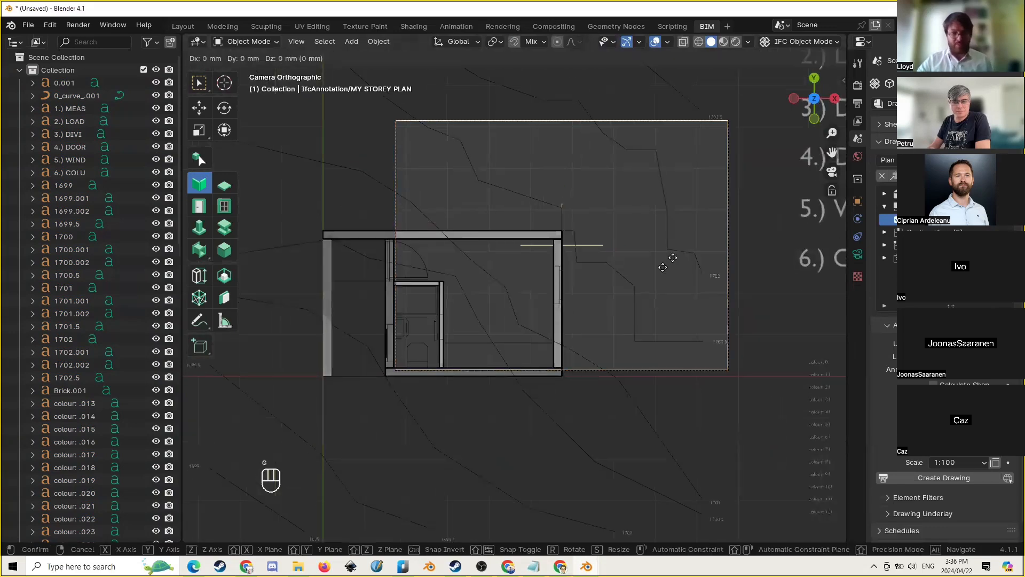
{"action": "left_click", "coordinate": [566, 306]}
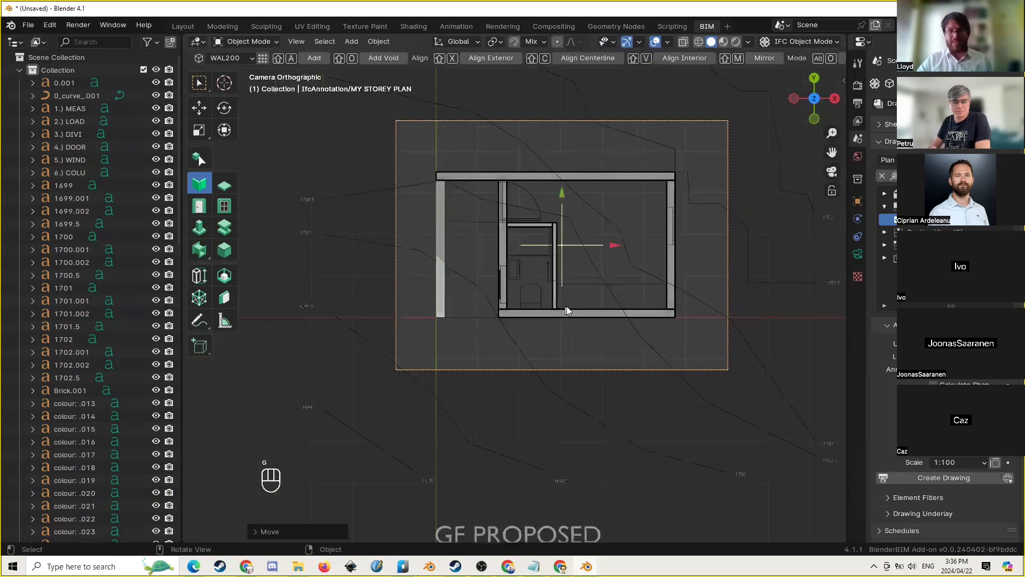
{"action": "left_click", "coordinate": [514, 42]}
{"action": "left_click", "coordinate": [700, 160]}
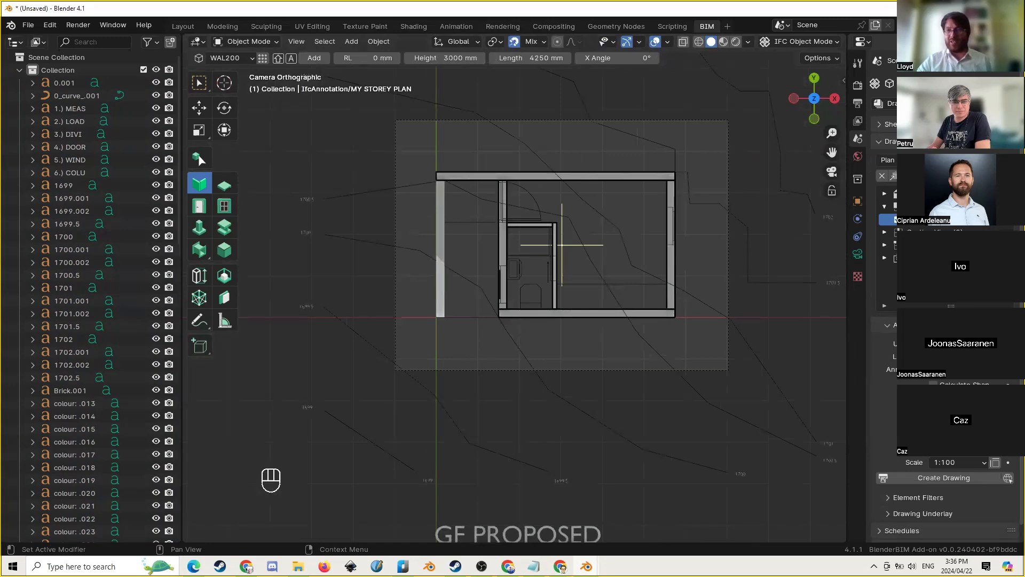
Generate the storey plan drawing at 1:100, regenerate it at 1:50, and return to the model
{"action": "left_click", "coordinate": [728, 160]}
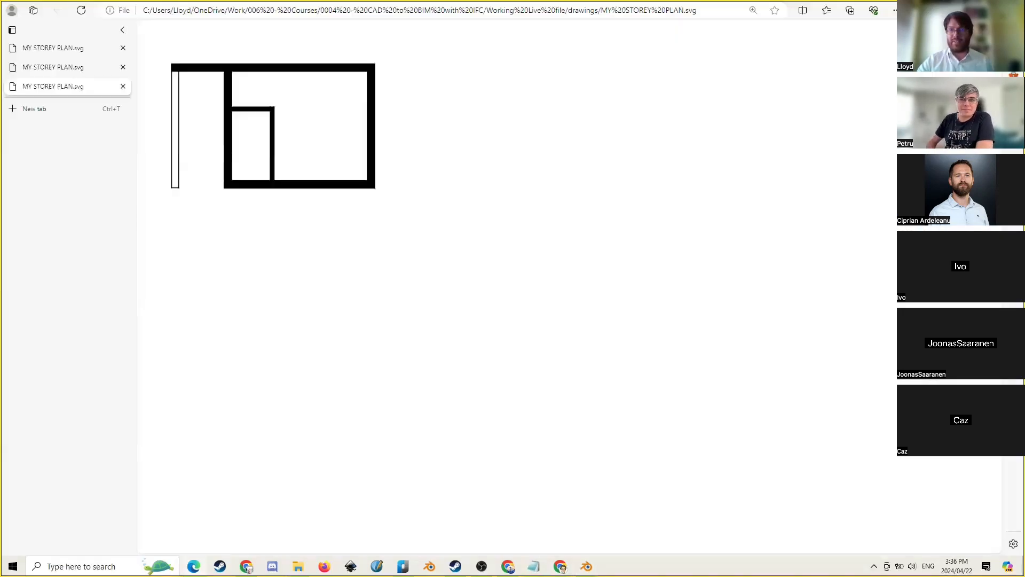
{"action": "key", "text": "alt+Tab"}
{"action": "left_click", "coordinate": [957, 461]}
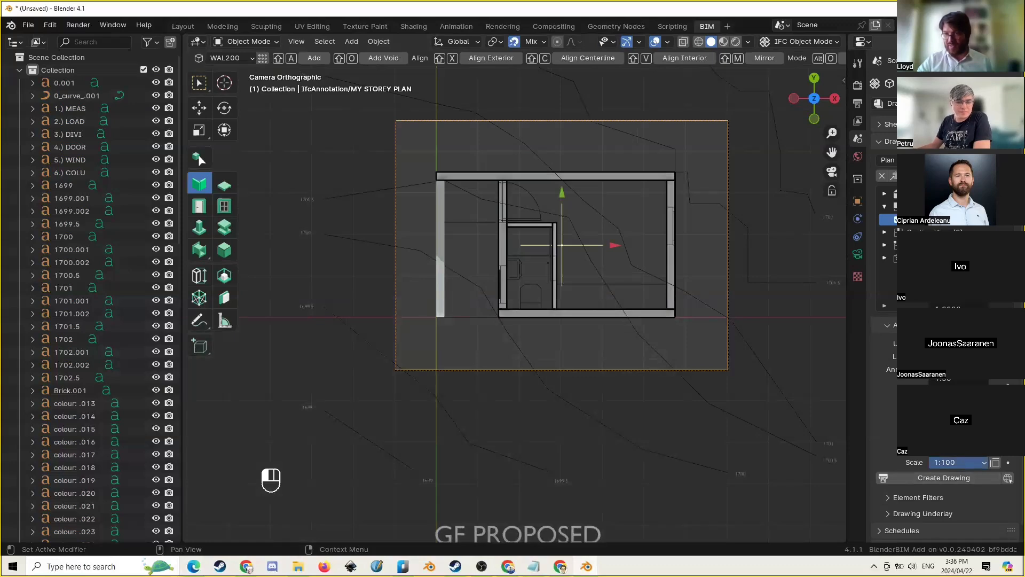
{"action": "left_click", "coordinate": [950, 380]}
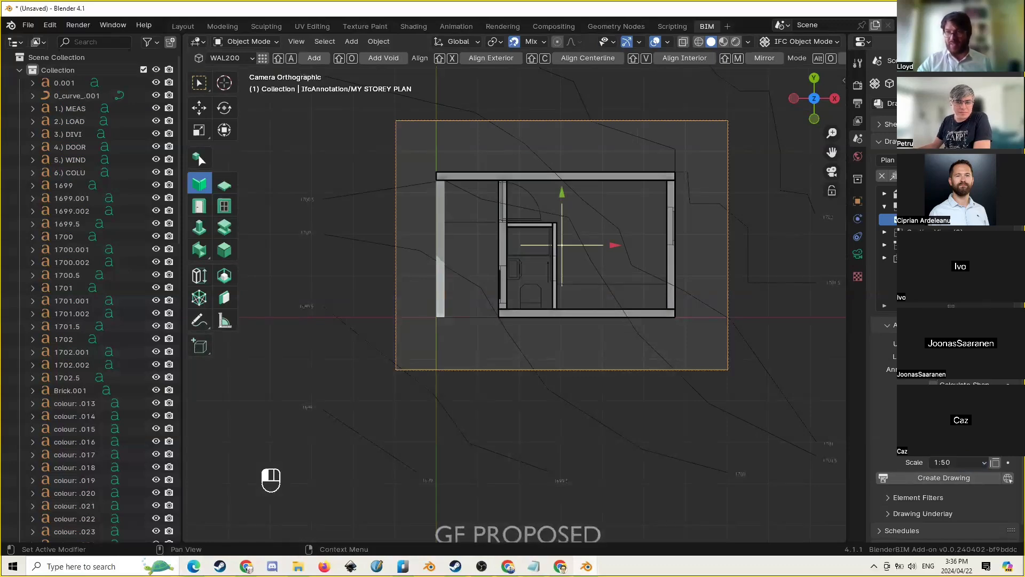
{"action": "key", "text": "alt+Tab"}
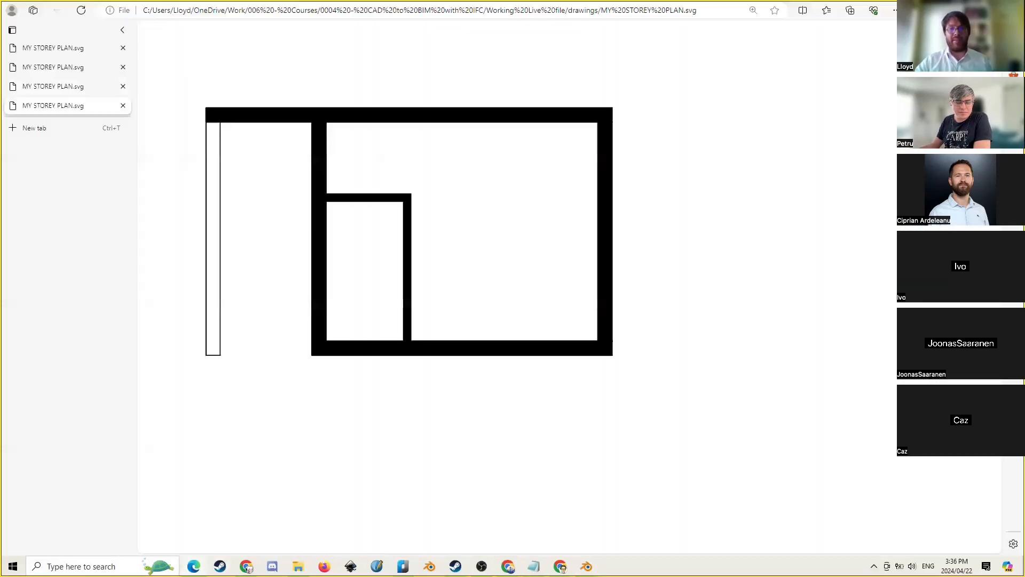
{"action": "key", "text": "alt+Tab"}
Select the 3100 mm cross wall and measure the CAD door opening from the partition to the long outer wall
{"action": "scroll", "coordinate": [484, 144], "scroll_direction": "up", "scroll_amount": 5}
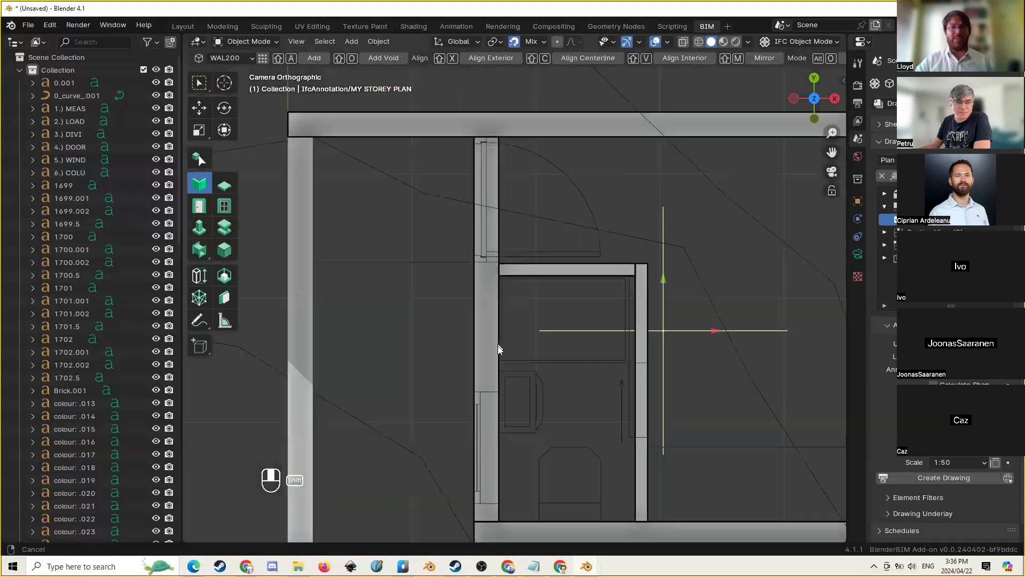
{"action": "left_click", "coordinate": [488, 194]}
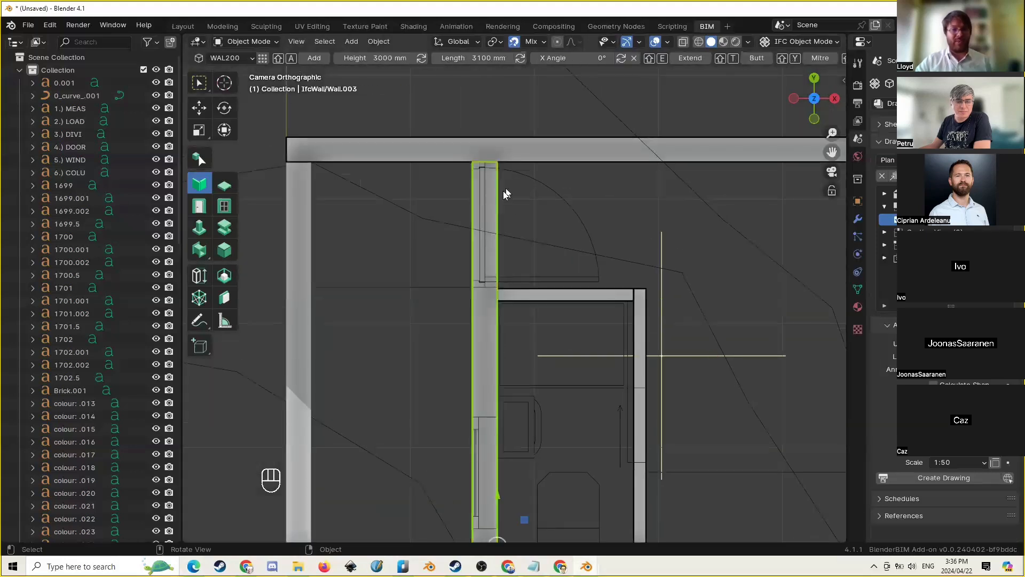
{"action": "left_click", "coordinate": [225, 321]}
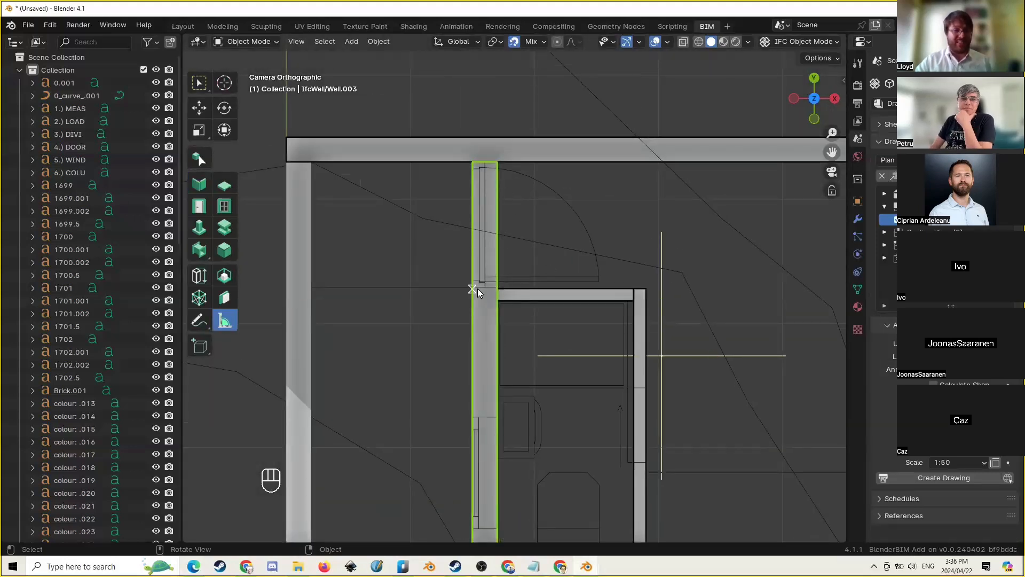
{"action": "left_click_drag", "start_coordinate": [482, 288], "coordinate": [487, 161]}
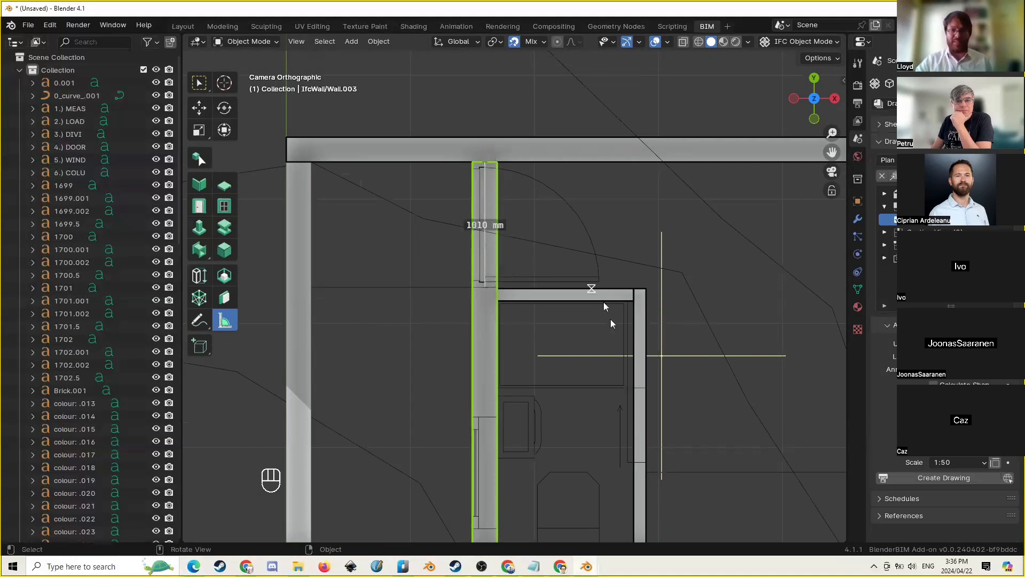
Measure the CAD sliding door opening in the bathroom partition and the window opening in the cross wall
{"action": "scroll", "coordinate": [610, 319], "scroll_direction": "down", "scroll_amount": 2}
{"action": "middle_click_drag", "start_coordinate": [614, 337], "coordinate": [535, 203], "text": "shift"}
{"action": "scroll", "coordinate": [535, 203], "scroll_direction": "up", "scroll_amount": 5}
{"action": "middle_click_drag", "start_coordinate": [543, 162], "coordinate": [544, 197], "text": "shift"}
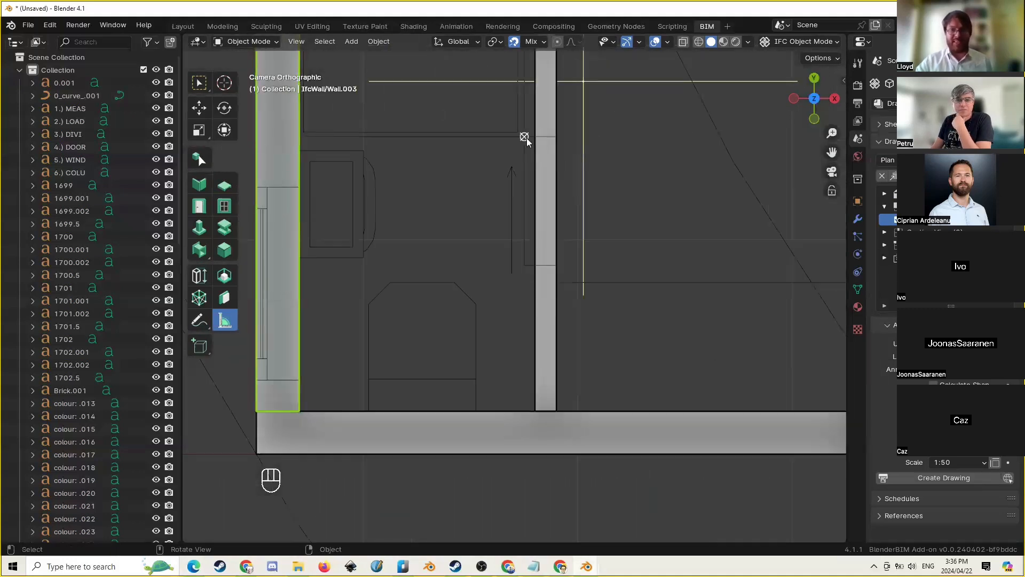
{"action": "left_click_drag", "start_coordinate": [527, 137], "coordinate": [527, 264]}
{"action": "middle_click_drag", "start_coordinate": [298, 342], "coordinate": [332, 379], "text": "shift"}
{"action": "left_click_drag", "start_coordinate": [332, 379], "coordinate": [325, 188]}
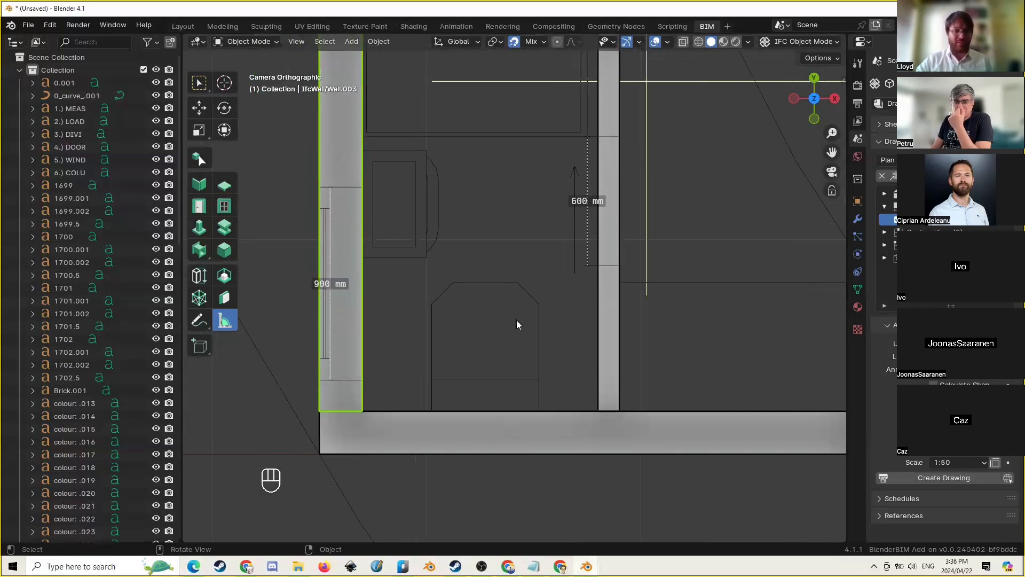
Add a DT01 door to the cross wall, positioned from the outer corner of the CAD door opening near the partition
{"action": "scroll", "coordinate": [517, 319], "scroll_direction": "down", "scroll_amount": 3}
{"action": "scroll", "coordinate": [524, 341], "scroll_direction": "down", "scroll_amount": 3}
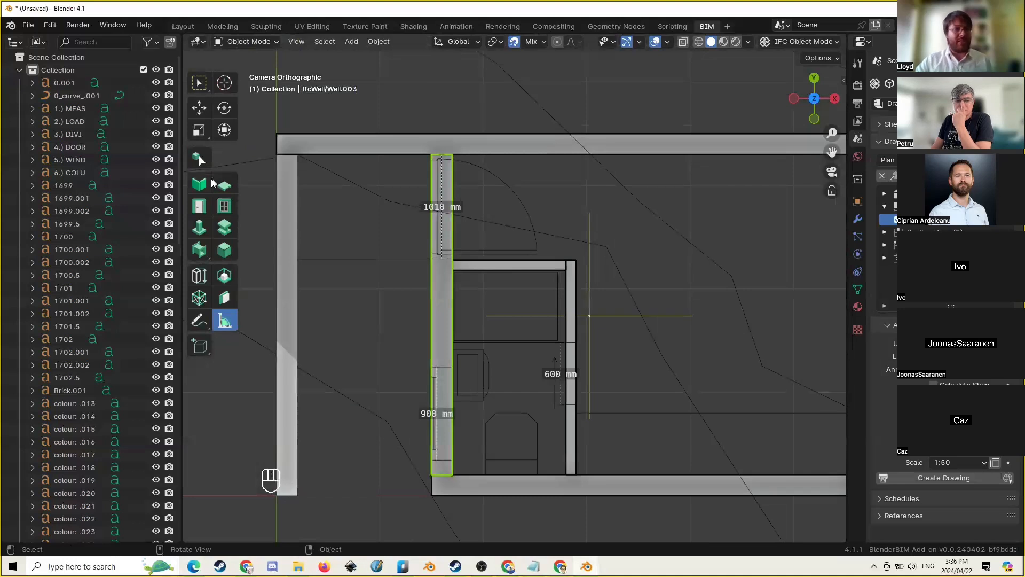
{"action": "left_click", "coordinate": [206, 208]}
{"action": "left_click", "coordinate": [234, 59]}
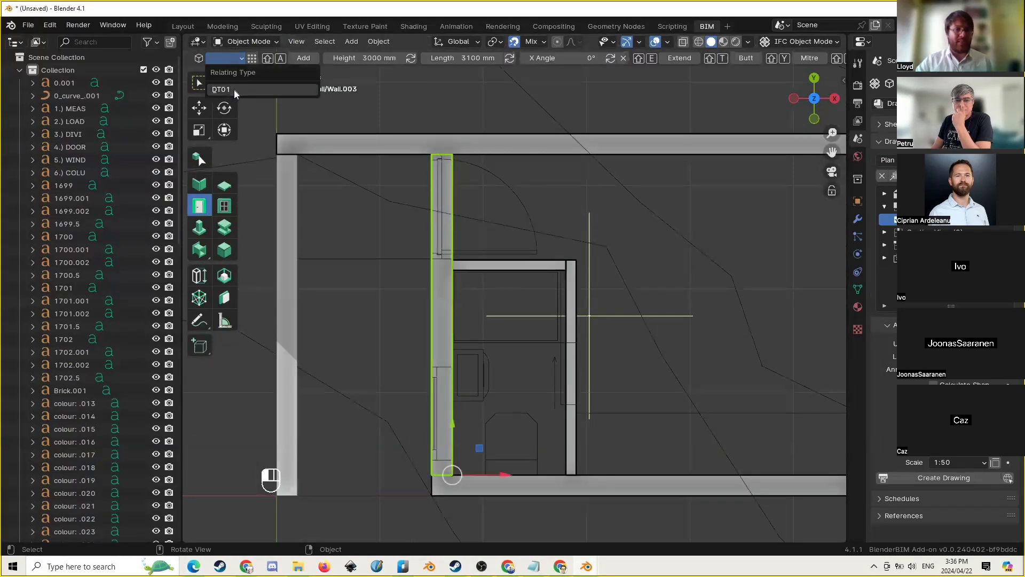
{"action": "left_click", "coordinate": [234, 90]}
{"action": "left_click", "coordinate": [450, 173]}
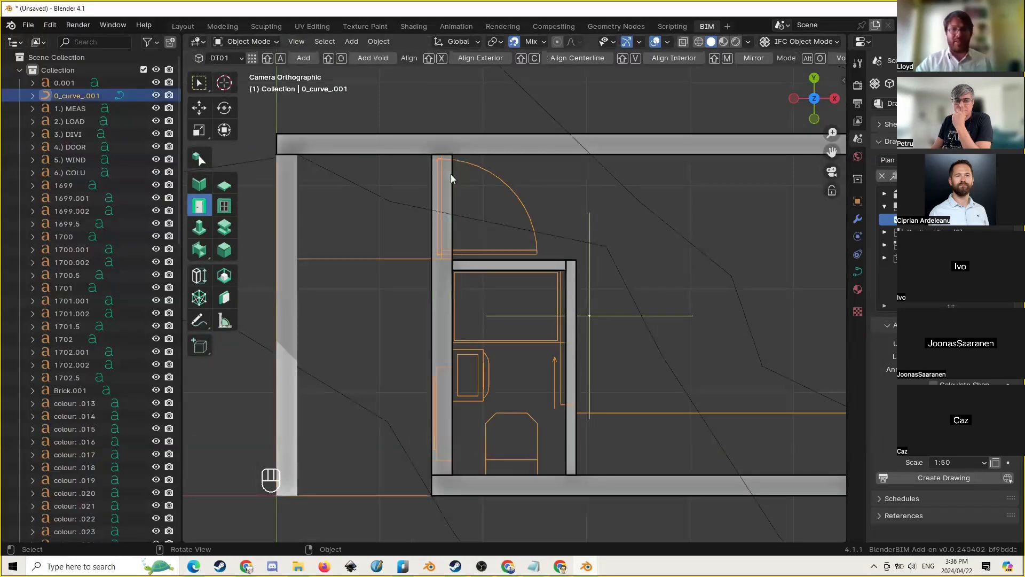
{"action": "scroll", "coordinate": [450, 174], "scroll_direction": "up", "scroll_amount": 3}
{"action": "left_click", "coordinate": [398, 116]}
{"action": "middle_click_drag", "start_coordinate": [443, 197], "coordinate": [487, 289], "text": "shift"}
{"action": "right_click_drag", "start_coordinate": [426, 232], "coordinate": [416, 330], "text": "shift"}
{"action": "key", "text": "shift+a"}
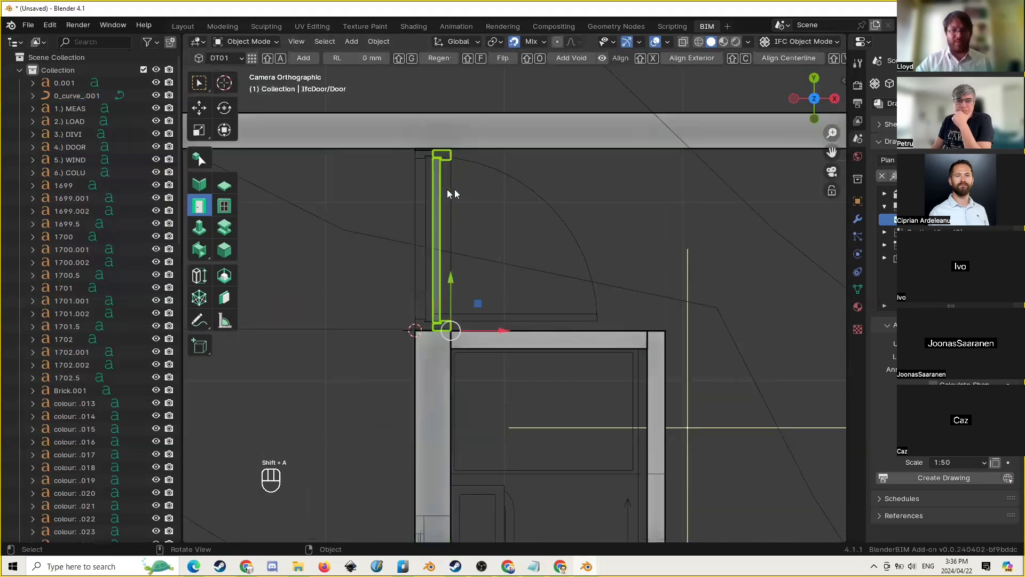
Check the new door against the CAD frame, snap it along Y to the CAD opening line, and regenerate its opening
{"action": "scroll", "coordinate": [483, 203], "scroll_direction": "down", "scroll_amount": 4}
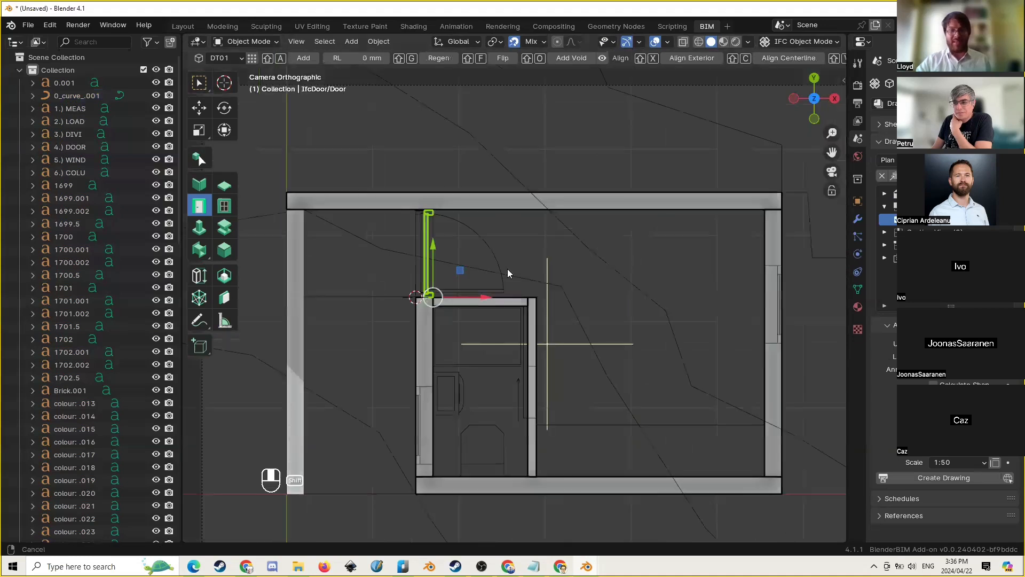
{"action": "scroll", "coordinate": [458, 232], "scroll_direction": "up", "scroll_amount": 3}
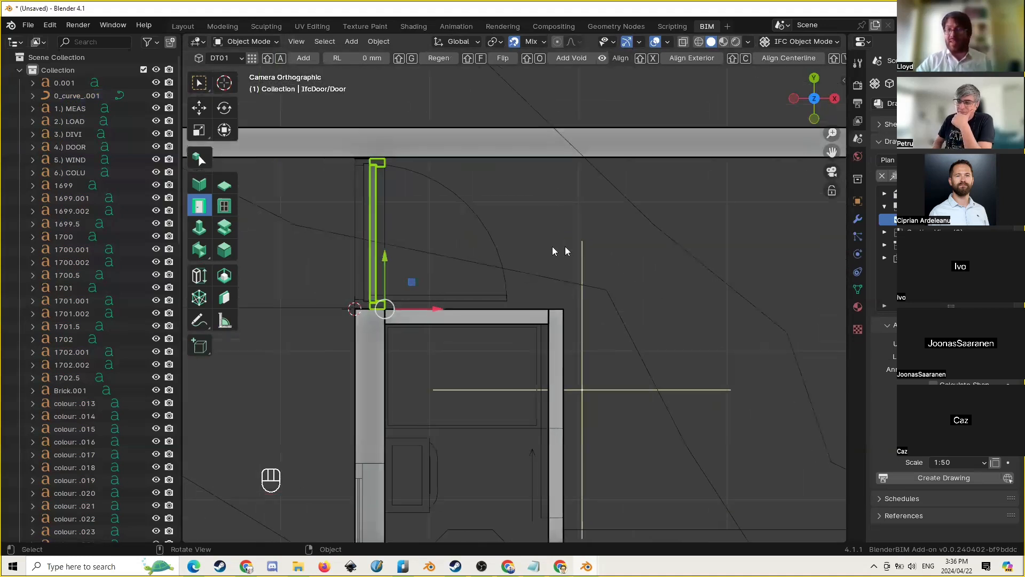
{"action": "scroll", "coordinate": [360, 187], "scroll_direction": "up", "scroll_amount": 4}
{"action": "middle_click_drag", "start_coordinate": [346, 182], "coordinate": [576, 389], "text": "shift"}
{"action": "scroll", "coordinate": [576, 389], "scroll_direction": "up", "scroll_amount": 5}
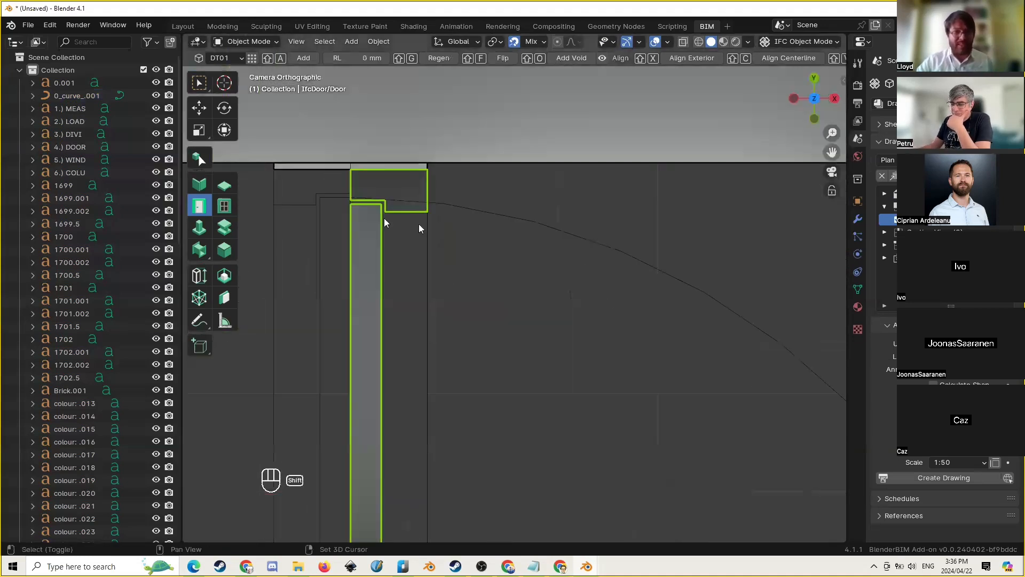
{"action": "middle_click_drag", "start_coordinate": [419, 223], "coordinate": [501, 239], "text": "shift"}
{"action": "scroll", "coordinate": [464, 162], "scroll_direction": "down", "scroll_amount": 4}
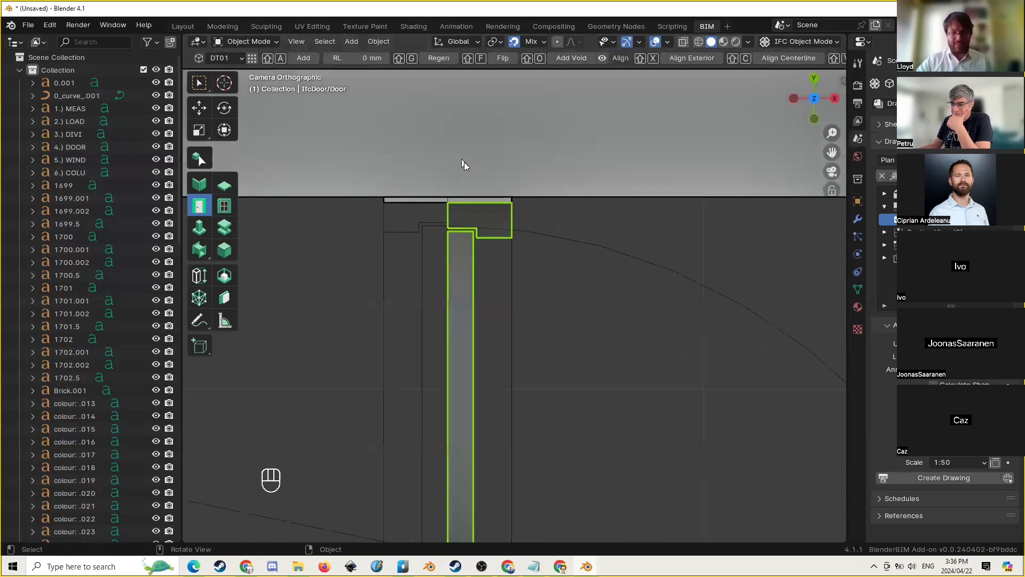
{"action": "middle_click_drag", "start_coordinate": [534, 347], "coordinate": [536, 88], "text": "shift"}
{"action": "scroll", "coordinate": [398, 306], "scroll_direction": "up", "scroll_amount": 4}
{"action": "key", "text": "g"}
{"action": "key", "text": "y"}
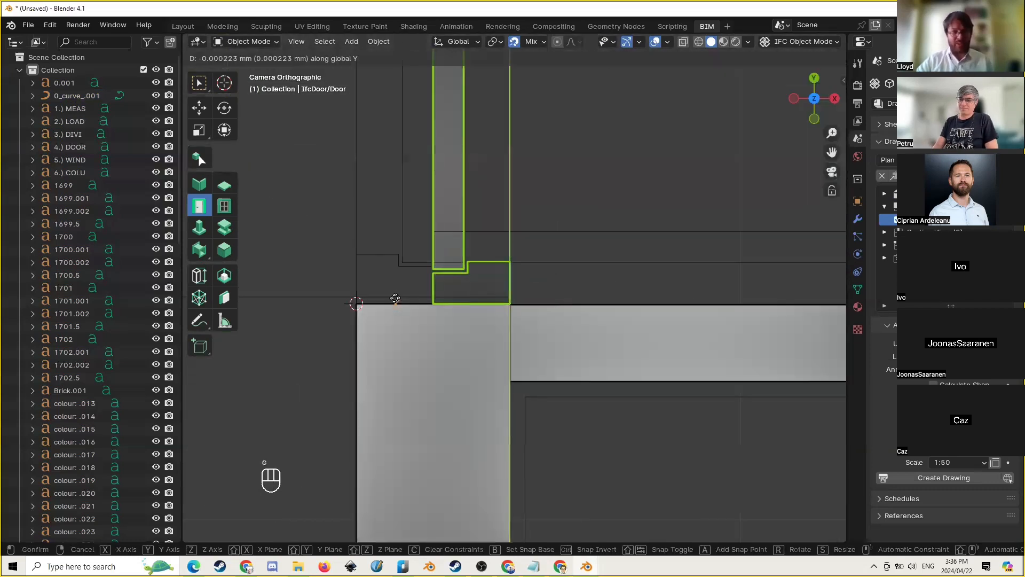
{"action": "left_click", "coordinate": [357, 297]}
{"action": "scroll", "coordinate": [422, 260], "scroll_direction": "down", "scroll_amount": 3}
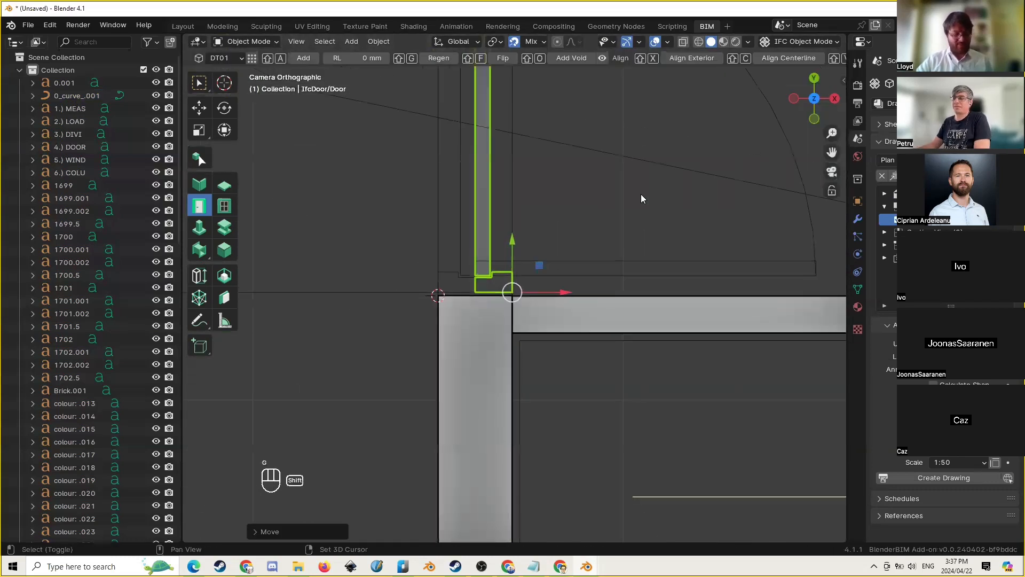
{"action": "key", "text": "shift+g"}
Select the bathroom partition wall and measure the height of the CAD sliding door opening along it
{"action": "scroll", "coordinate": [556, 245], "scroll_direction": "down", "scroll_amount": 5}
{"action": "middle_click_drag", "start_coordinate": [604, 203], "coordinate": [524, 144], "text": "shift"}
{"action": "left_click", "coordinate": [555, 332]}
{"action": "scroll", "coordinate": [561, 344], "scroll_direction": "up", "scroll_amount": 1}
{"action": "scroll", "coordinate": [562, 350], "scroll_direction": "up", "scroll_amount": 5}
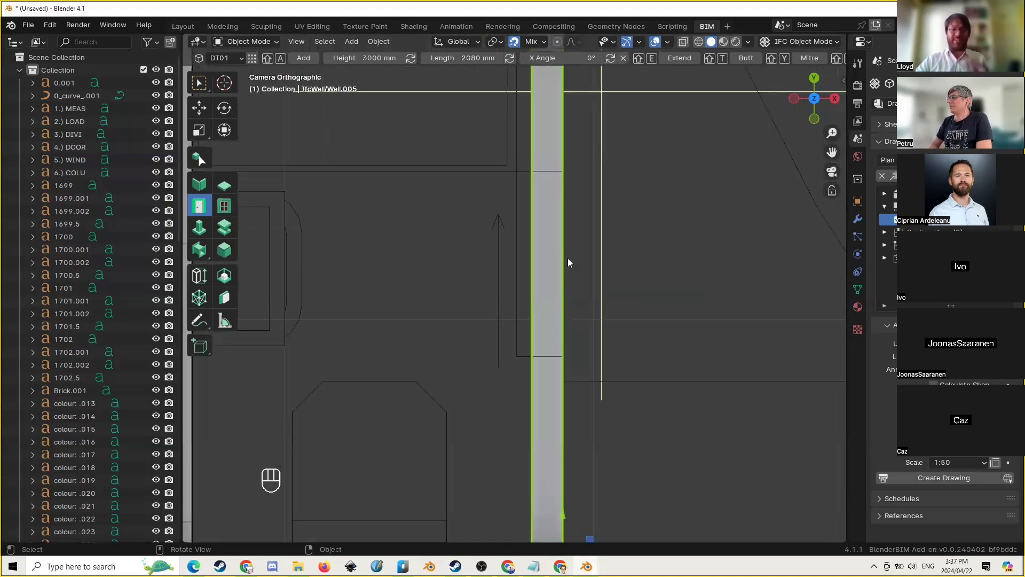
{"action": "middle_click_drag", "start_coordinate": [569, 309], "coordinate": [530, 287], "text": "shift"}
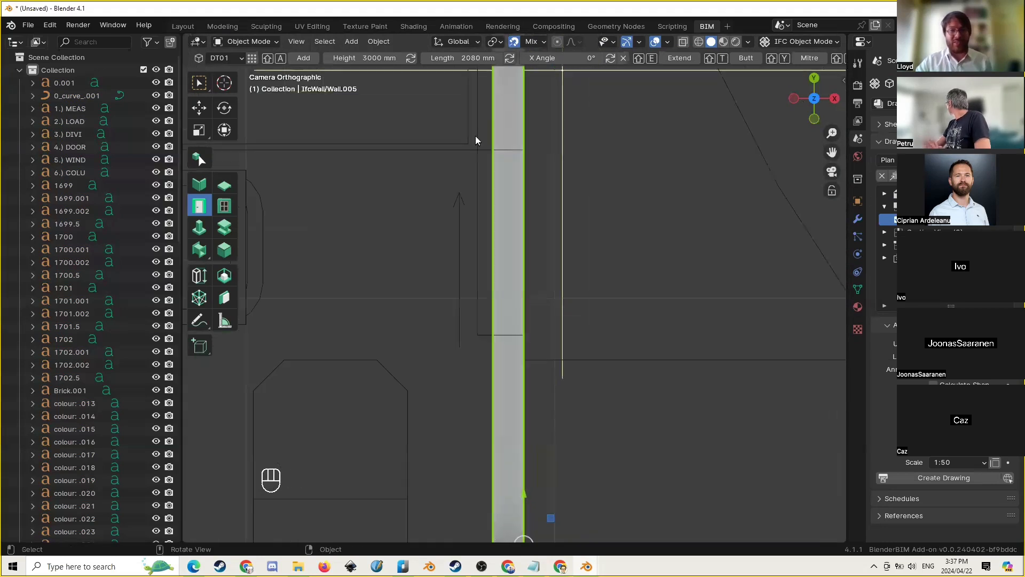
{"action": "left_click", "coordinate": [225, 320]}
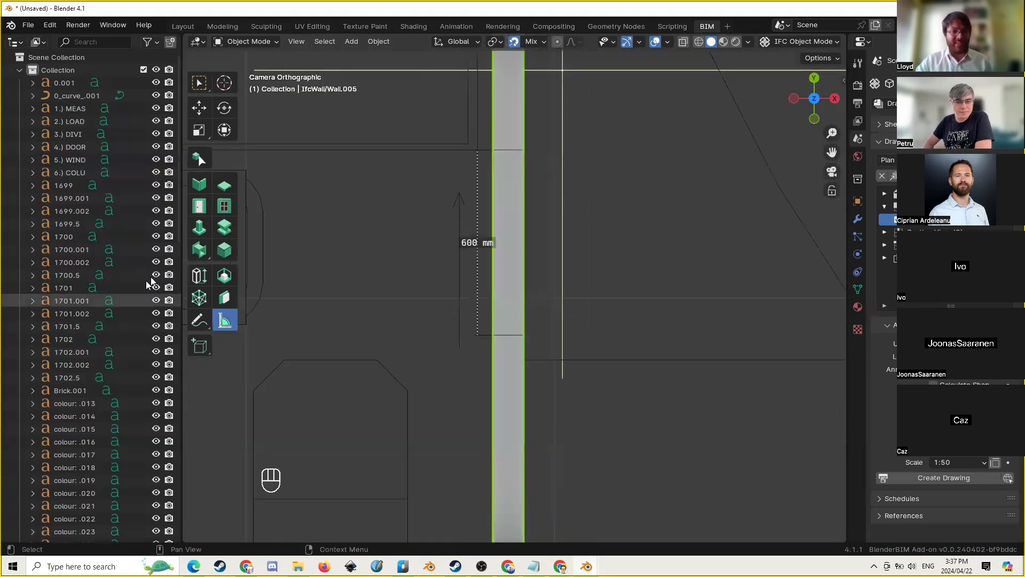
{"action": "left_click", "coordinate": [204, 214]}
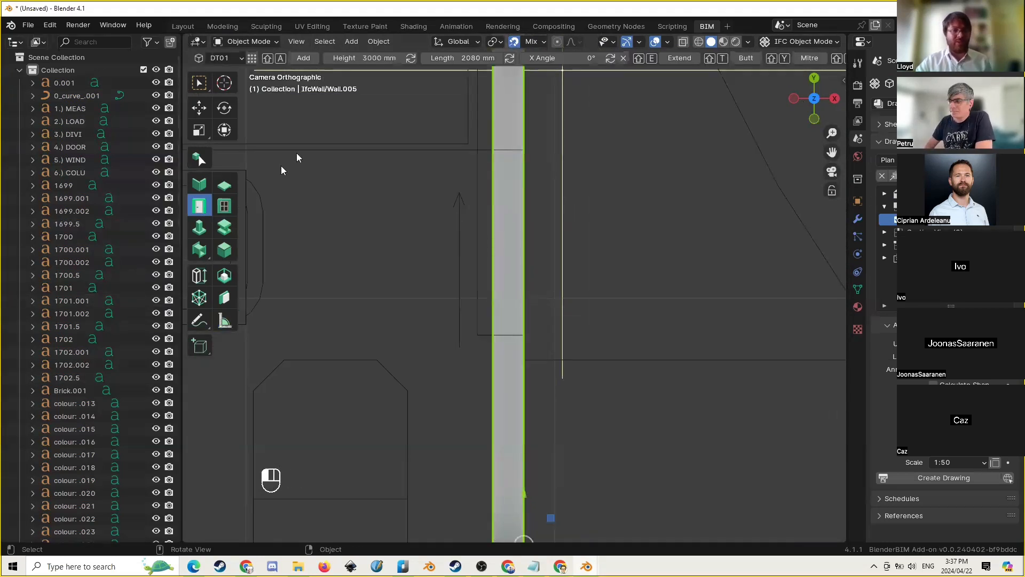
Duplicate the DT01 door type and rename the copy "DT02 - 600 - SLIDE"
{"action": "left_click", "coordinate": [252, 58]}
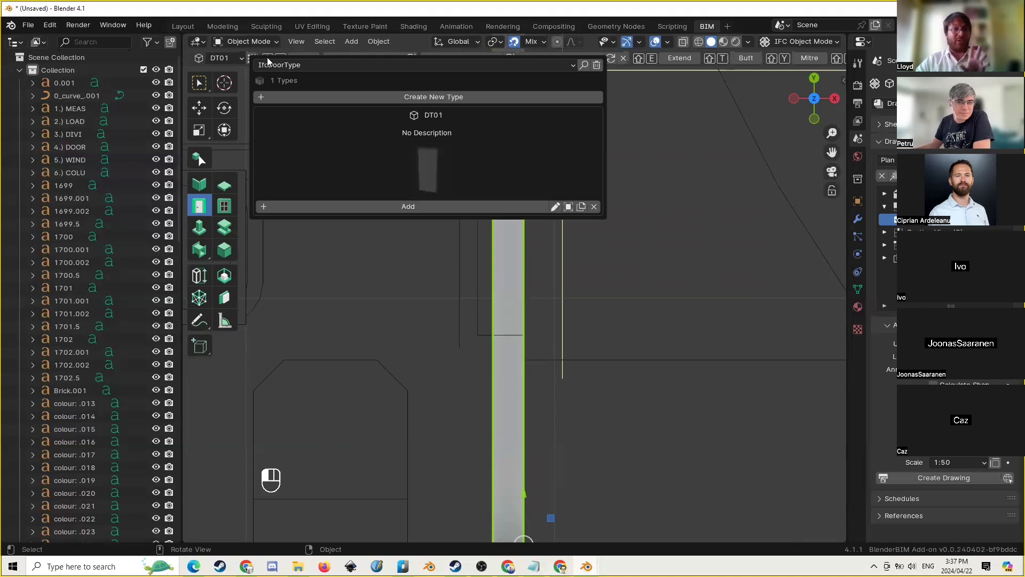
{"action": "left_click", "coordinate": [248, 54]}
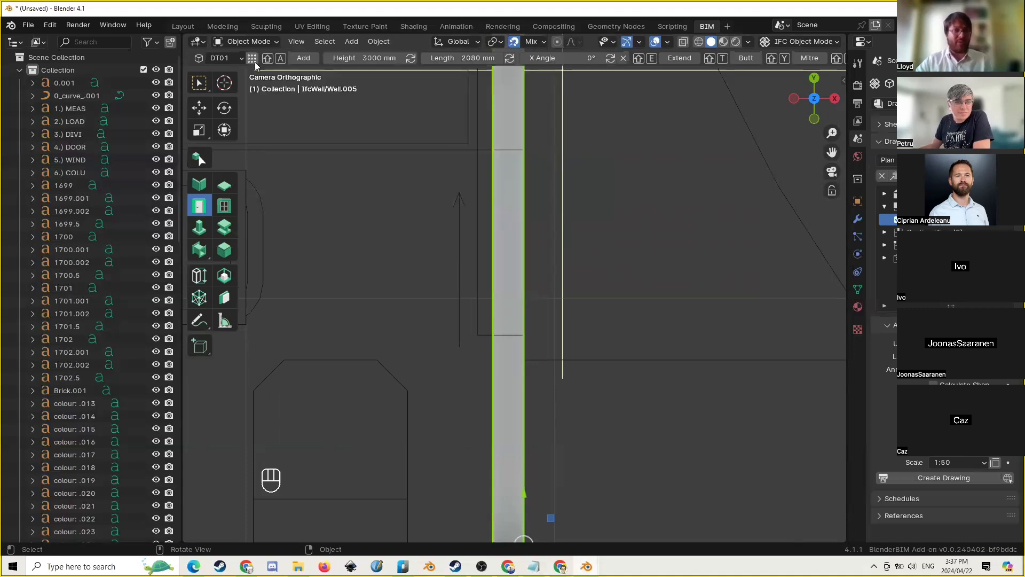
{"action": "left_click", "coordinate": [253, 60]}
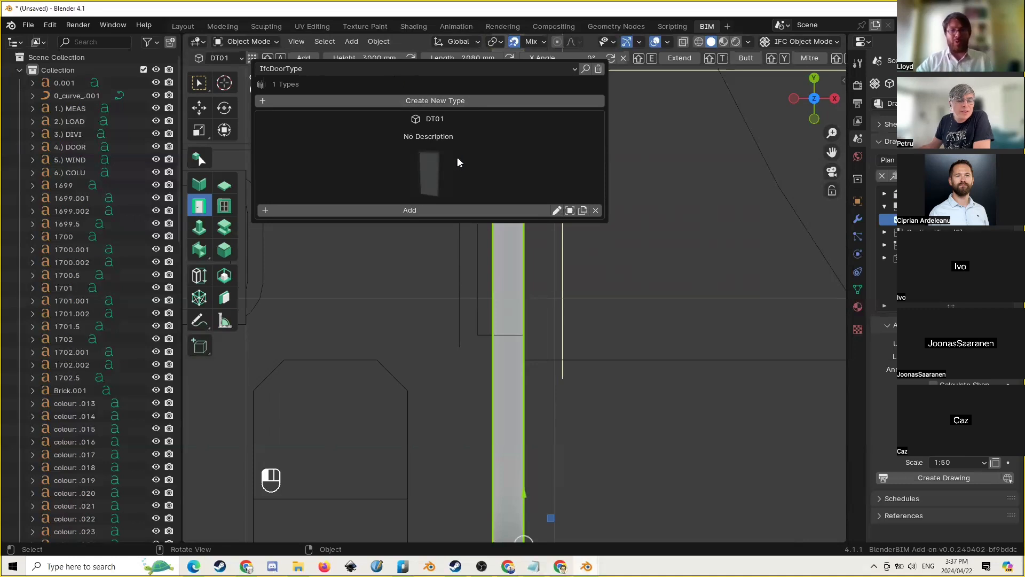
{"action": "left_click", "coordinate": [582, 210]}
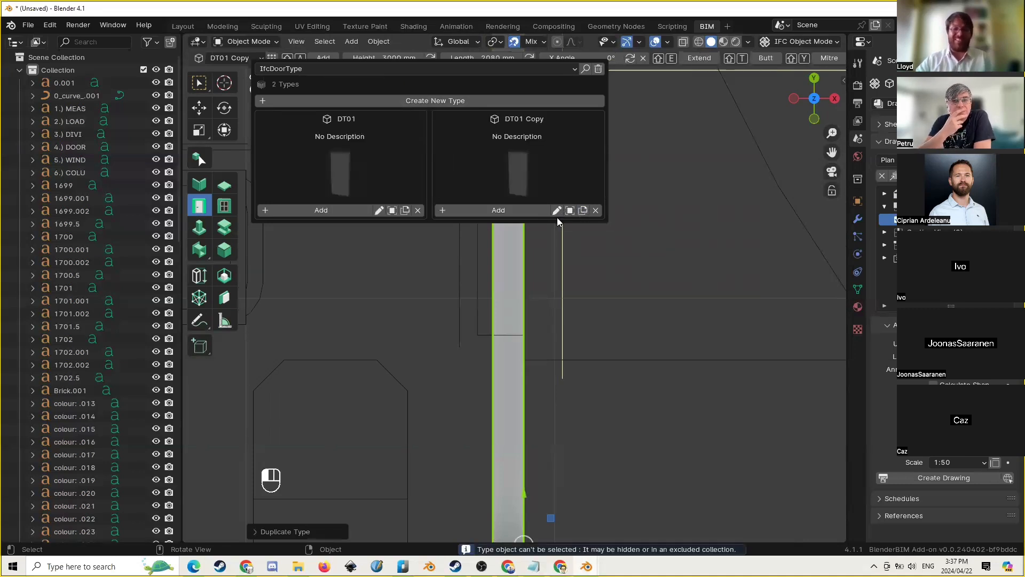
{"action": "left_click", "coordinate": [559, 210]}
{"action": "left_click", "coordinate": [599, 207]}
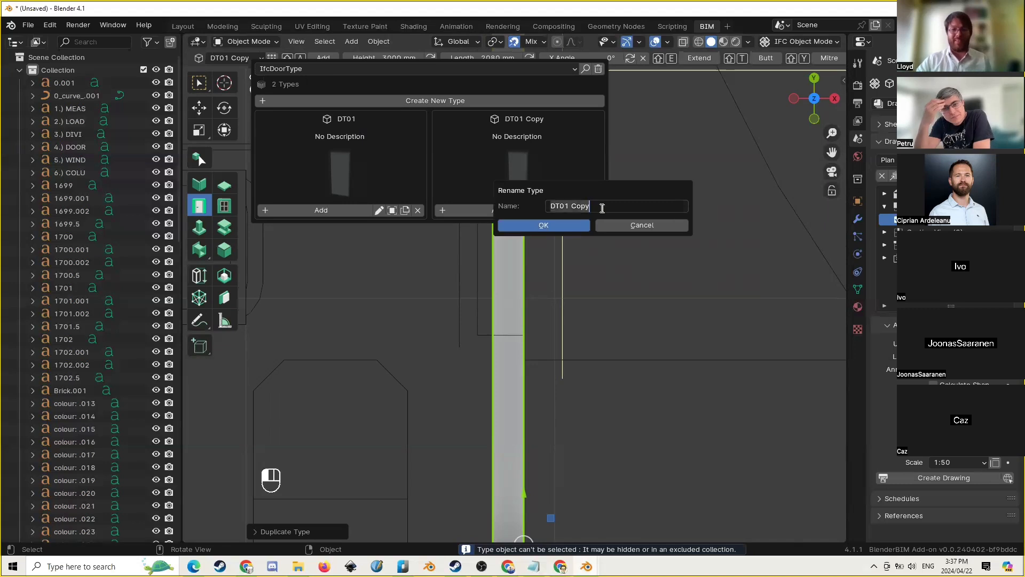
{"action": "type", "text": "DT02"}
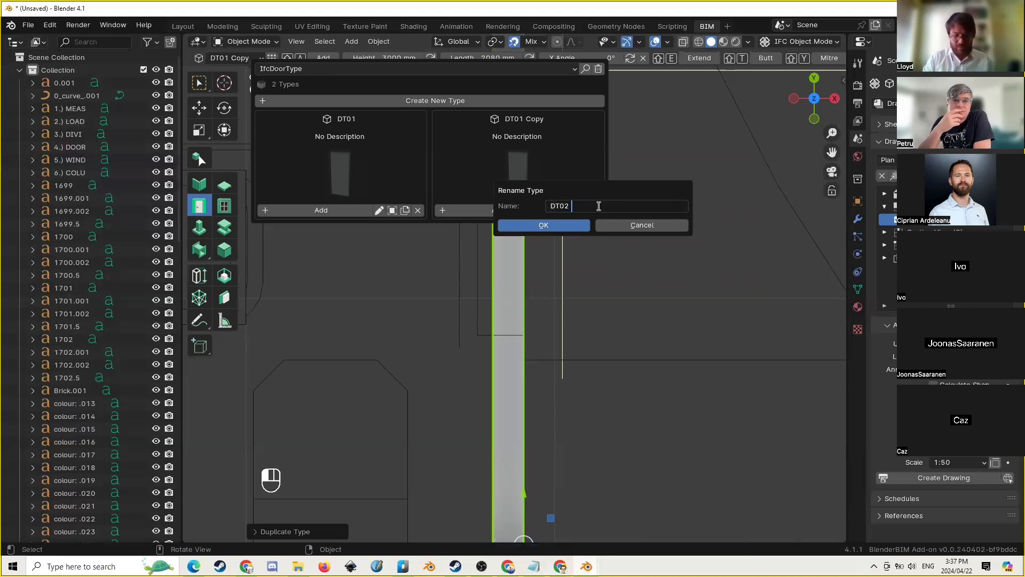
{"action": "type", "text": " - 600 "}
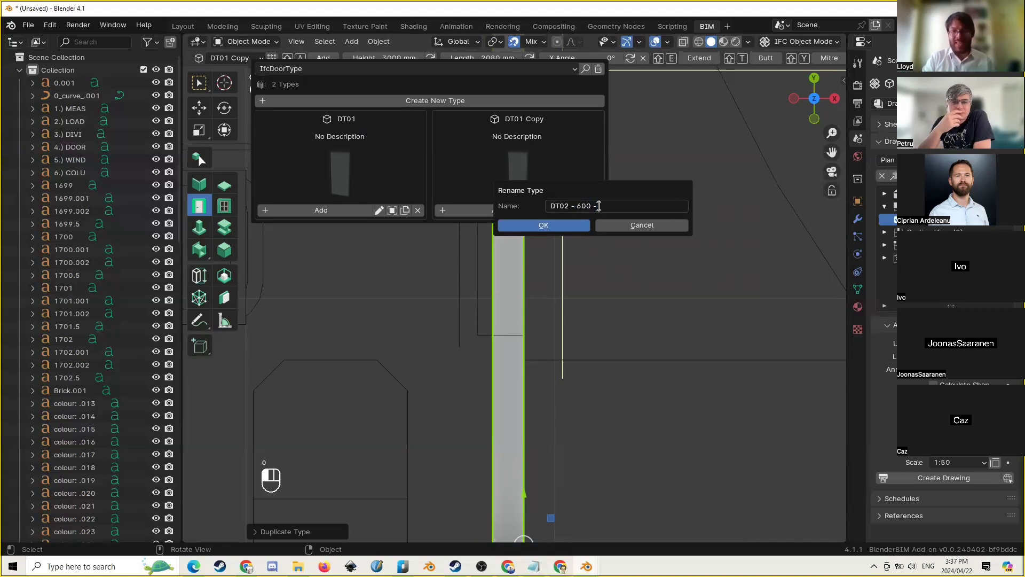
{"action": "type", "text": "- SLIDE"}
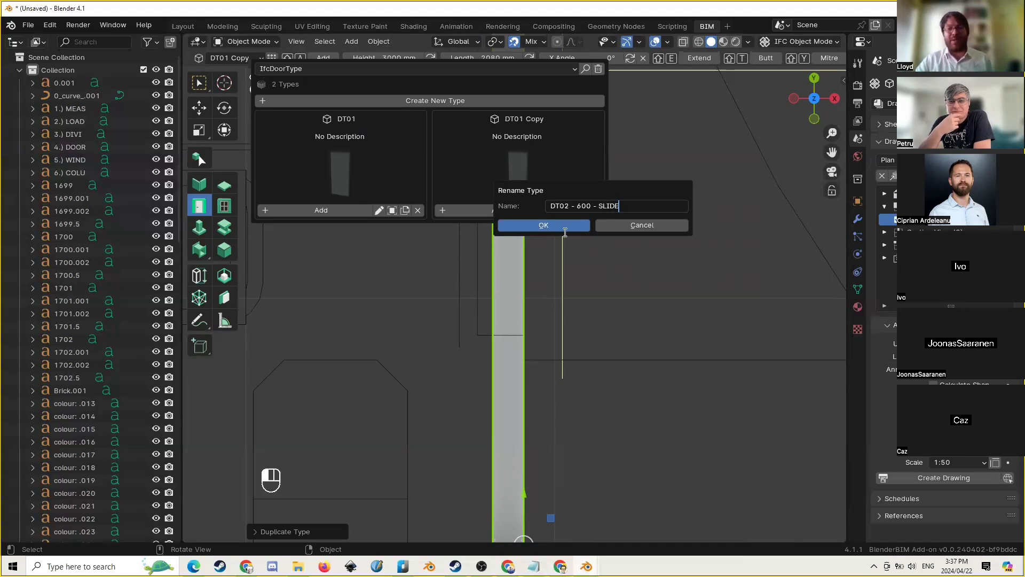
{"action": "left_click", "coordinate": [565, 228]}
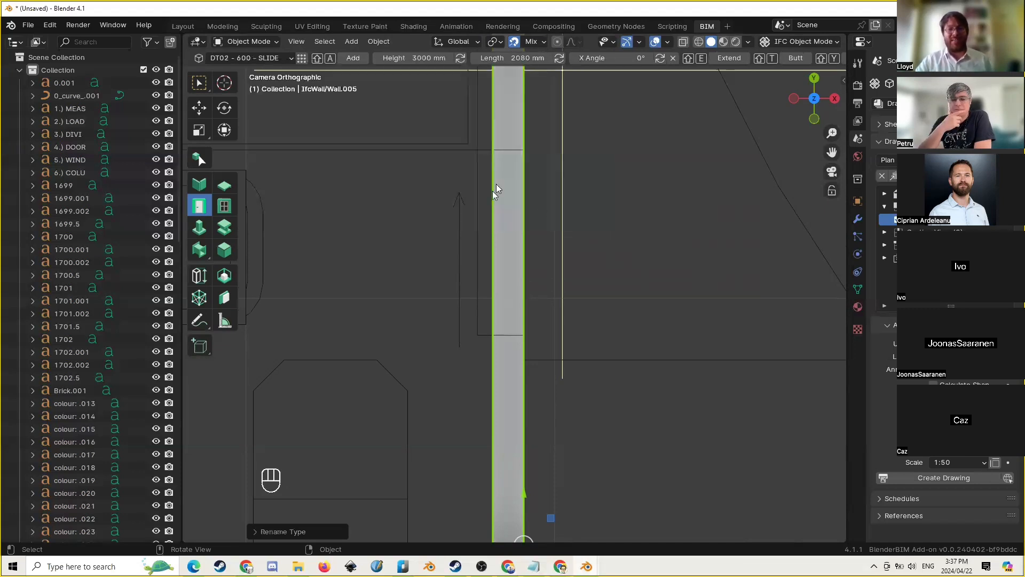
Add a DT02 - 600 - SLIDE door to the bathroom partition wall near the lower end of the CAD sliding door opening
{"action": "scroll", "coordinate": [492, 190], "scroll_direction": "down", "scroll_amount": 4}
{"action": "middle_click_drag", "start_coordinate": [496, 258], "coordinate": [476, 265], "text": "shift"}
{"action": "scroll", "coordinate": [476, 266], "scroll_direction": "up", "scroll_amount": 2}
{"action": "right_click_drag", "start_coordinate": [476, 315], "coordinate": [470, 315], "text": "shift"}
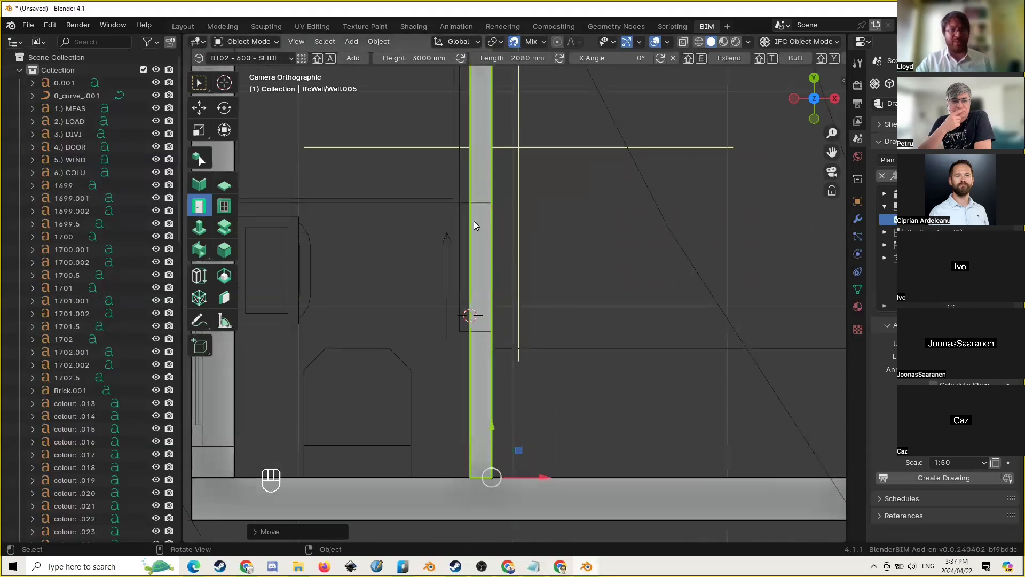
{"action": "key", "text": "shift+a"}
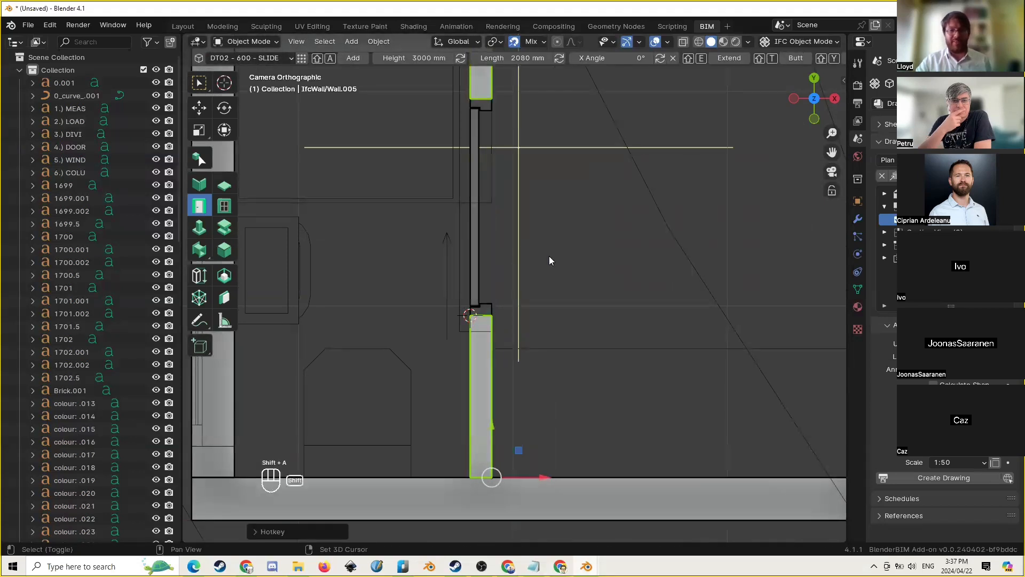
Move the new partition door down to the lower edge of the CAD opening and regenerate its wall opening
{"action": "left_click", "coordinate": [473, 209]}
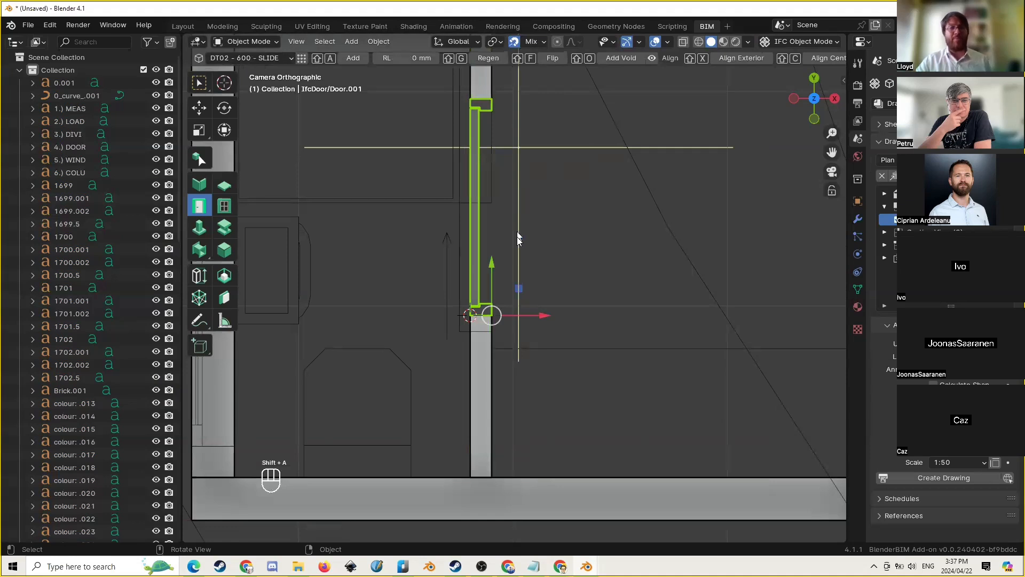
{"action": "scroll", "coordinate": [517, 236], "scroll_direction": "down", "scroll_amount": 5}
{"action": "scroll", "coordinate": [508, 275], "scroll_direction": "up", "scroll_amount": 2}
{"action": "scroll", "coordinate": [508, 274], "scroll_direction": "up", "scroll_amount": 3}
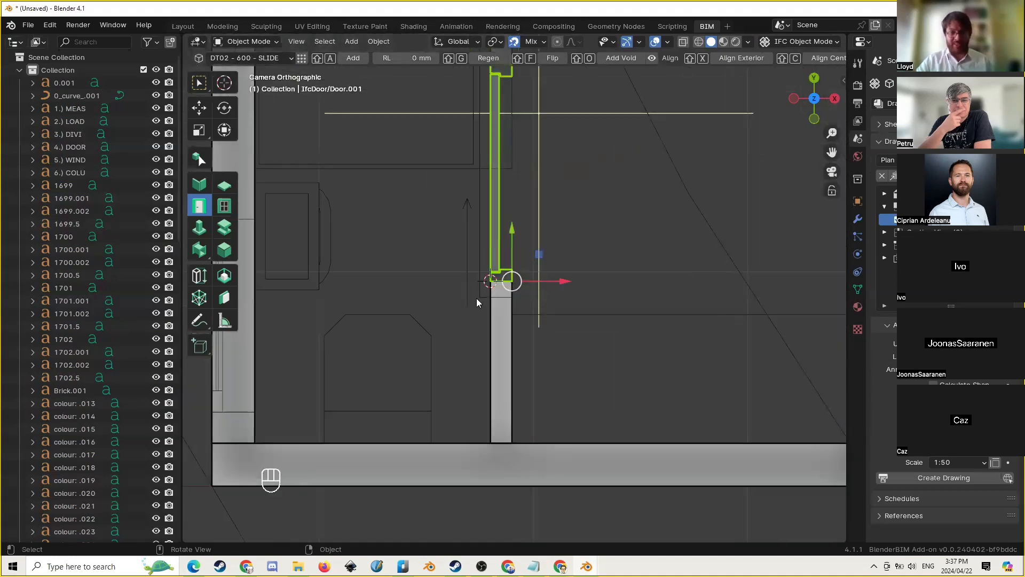
{"action": "key", "text": "g"}
{"action": "left_click", "coordinate": [480, 300]}
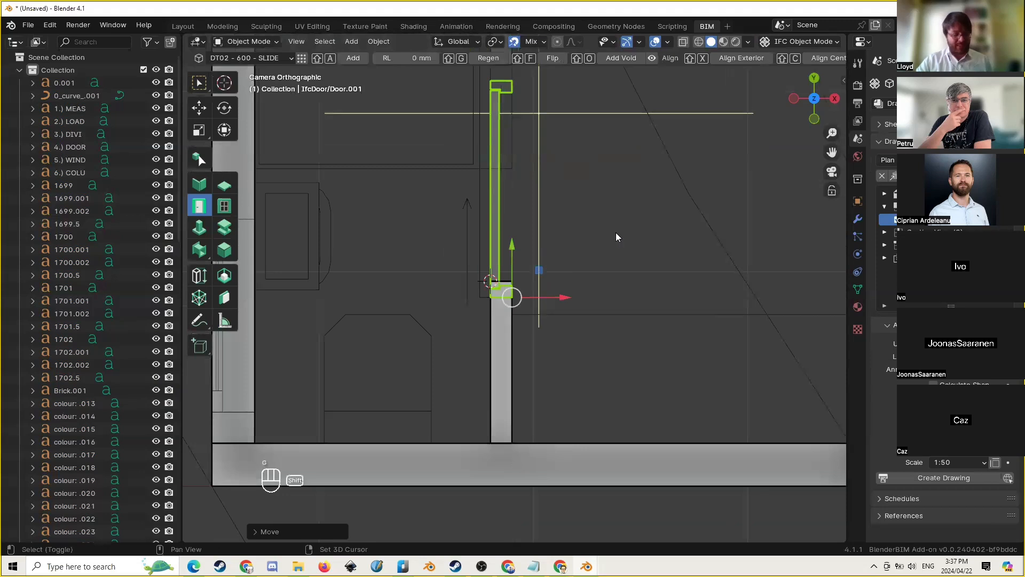
{"action": "key", "text": "shift+g"}
{"action": "scroll", "coordinate": [466, 177], "scroll_direction": "down", "scroll_amount": 2}
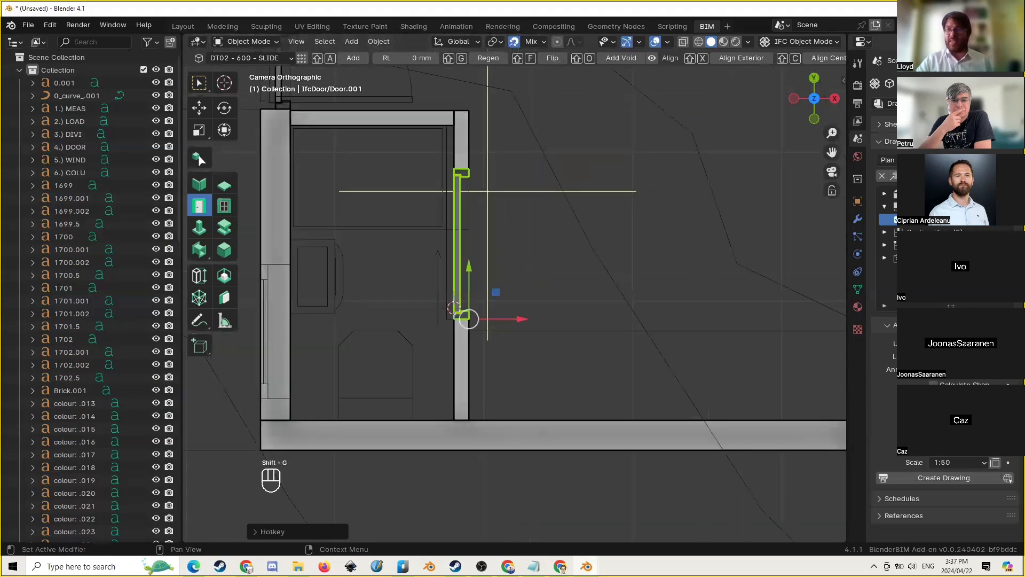
Edit the partition door's parametric geometry and set its overall width to 600 mm
{"action": "left_click", "coordinate": [904, 84]}
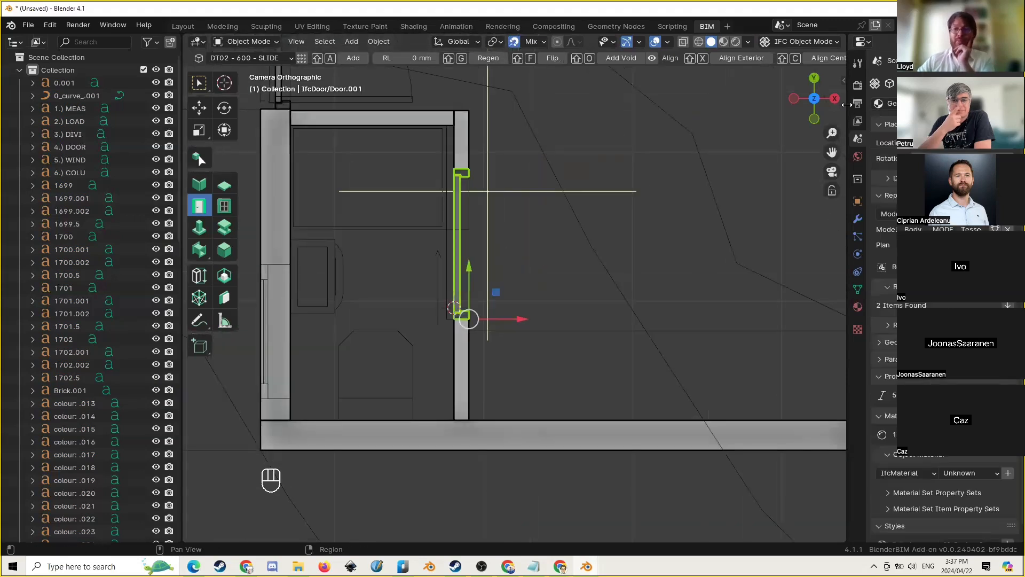
{"action": "left_click_drag", "start_coordinate": [847, 105], "coordinate": [798, 105]}
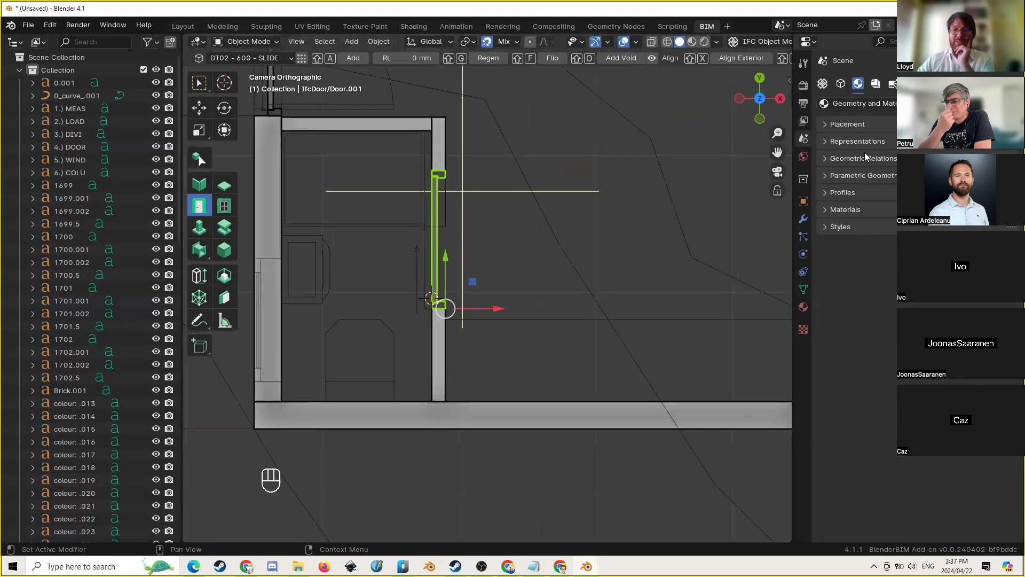
{"action": "left_click", "coordinate": [878, 175]}
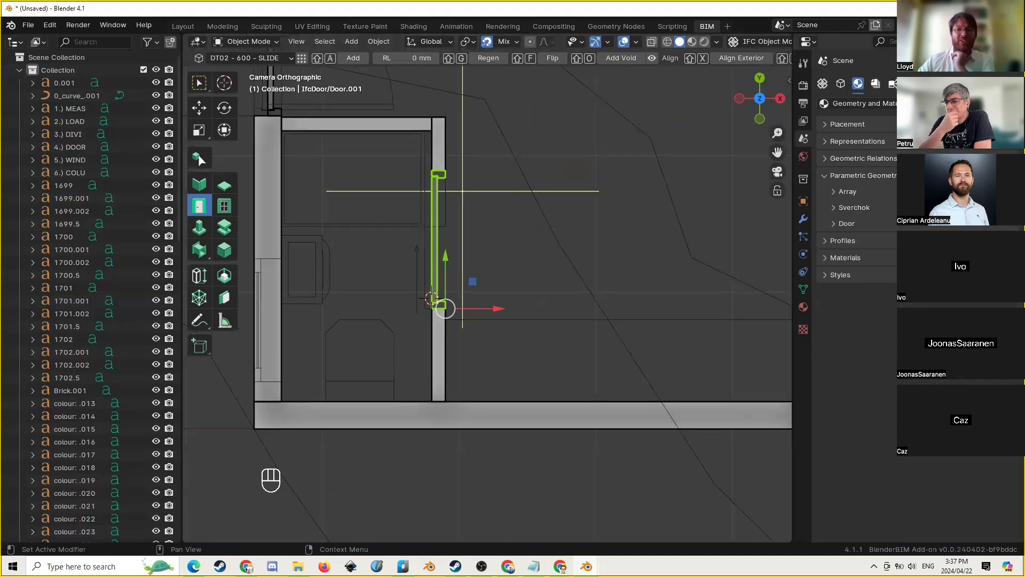
{"action": "left_click", "coordinate": [849, 224]}
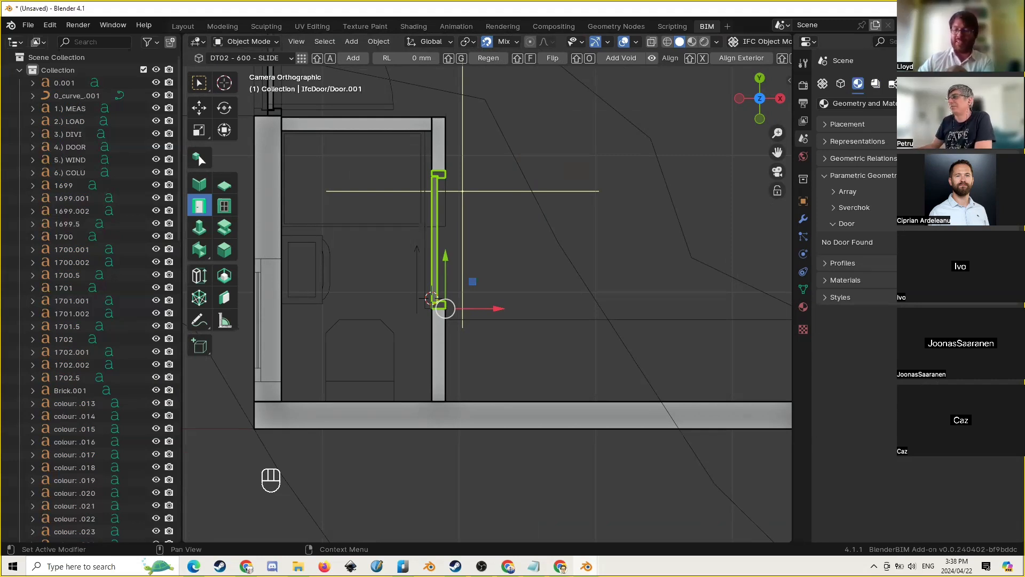
{"action": "left_click", "coordinate": [1007, 242]}
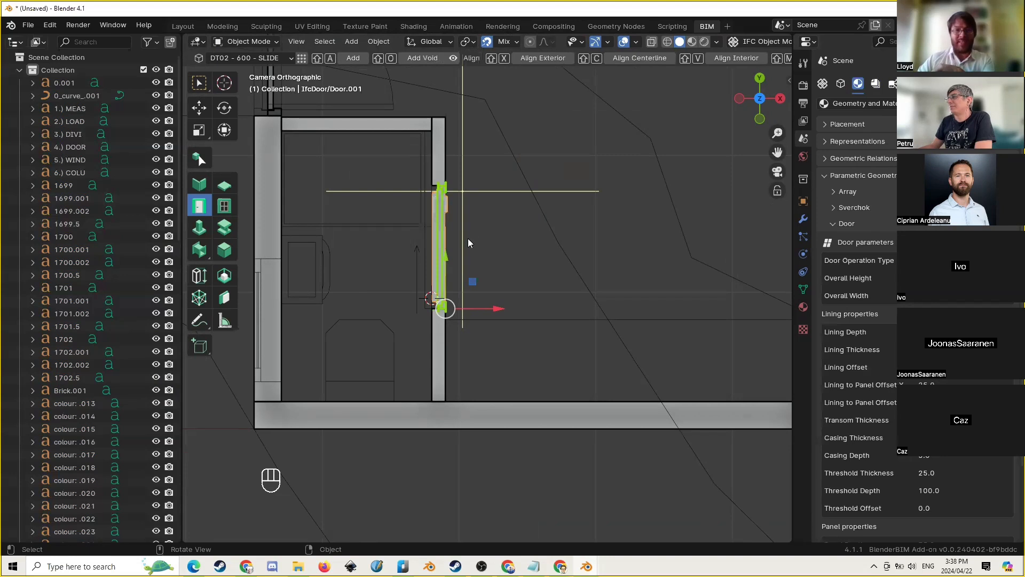
{"action": "scroll", "coordinate": [476, 240], "scroll_direction": "up", "scroll_amount": 2}
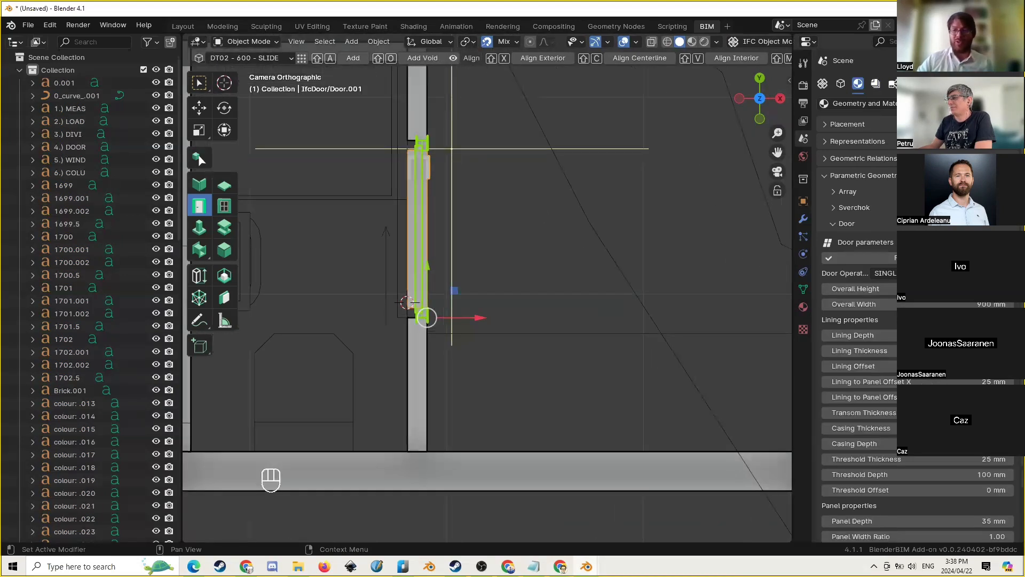
{"action": "scroll", "coordinate": [860, 459], "scroll_direction": "down", "scroll_amount": 3}
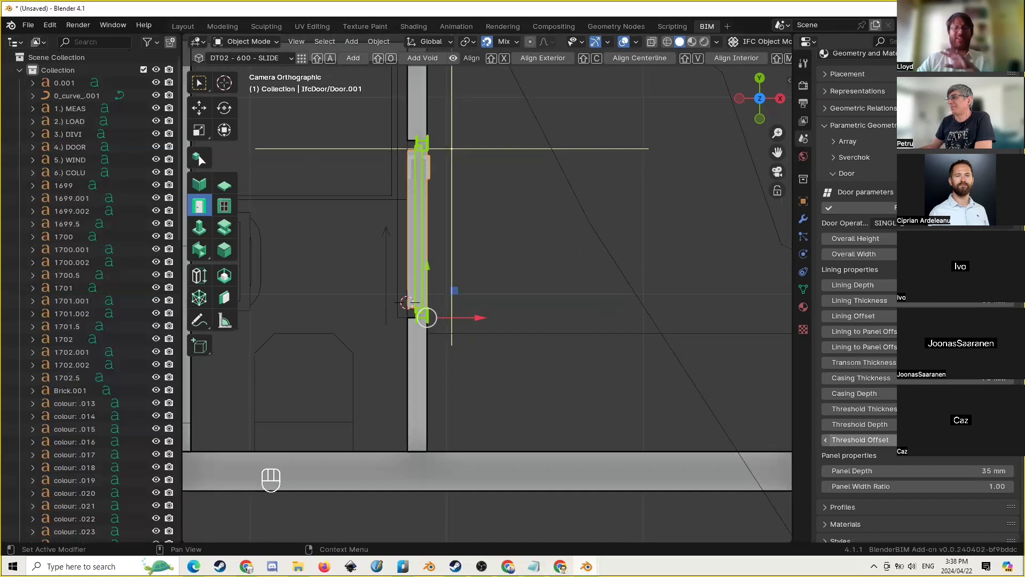
{"action": "scroll", "coordinate": [860, 409], "scroll_direction": "up", "scroll_amount": 3}
{"action": "left_click", "coordinate": [964, 304]}
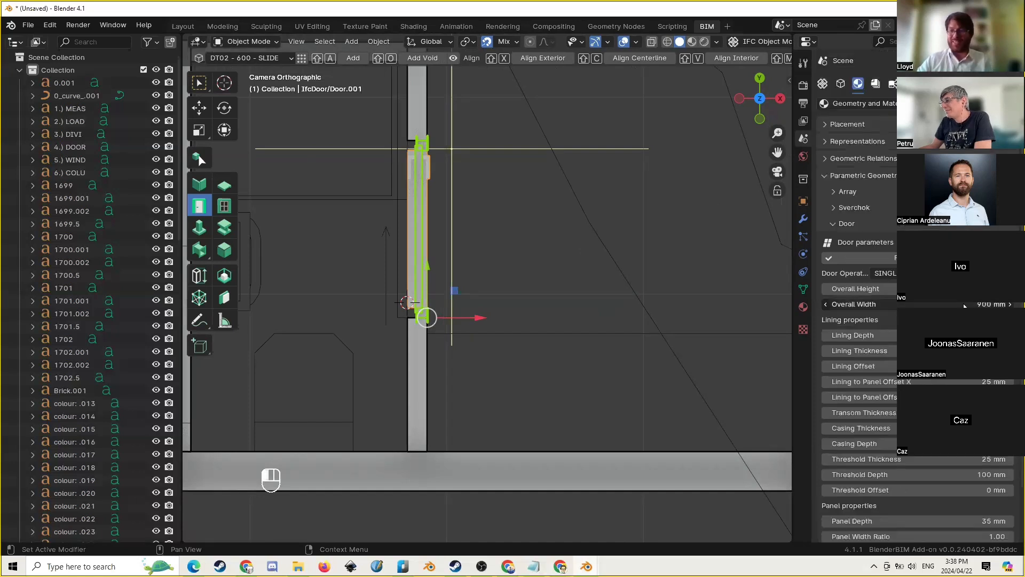
{"action": "type", "text": "600"}
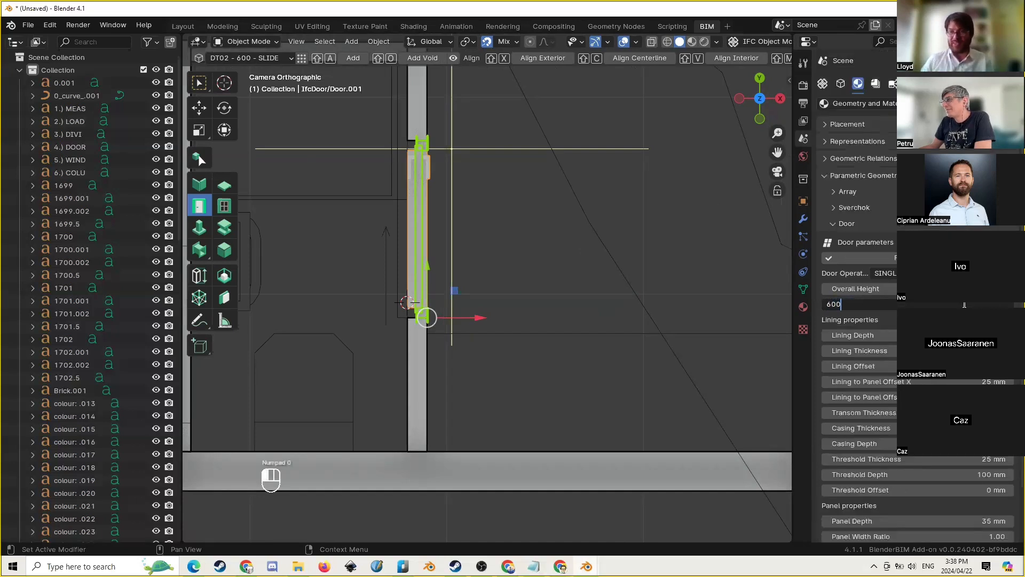
{"action": "key", "text": "Return"}
Change the door's operation type to the first single sliding option, apply the door parameters and deselect the door
{"action": "left_click", "coordinate": [886, 272]}
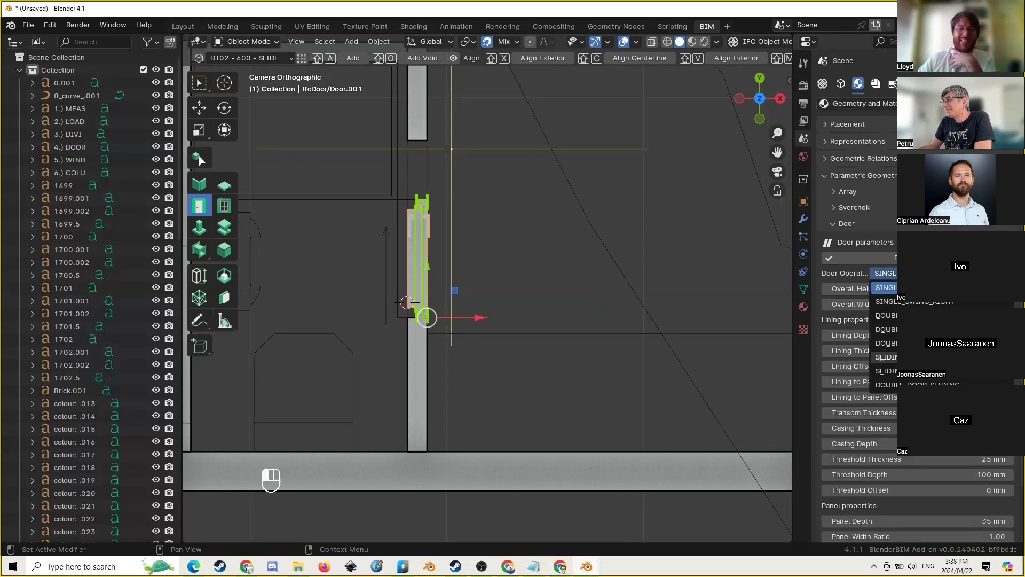
{"action": "left_click", "coordinate": [886, 357]}
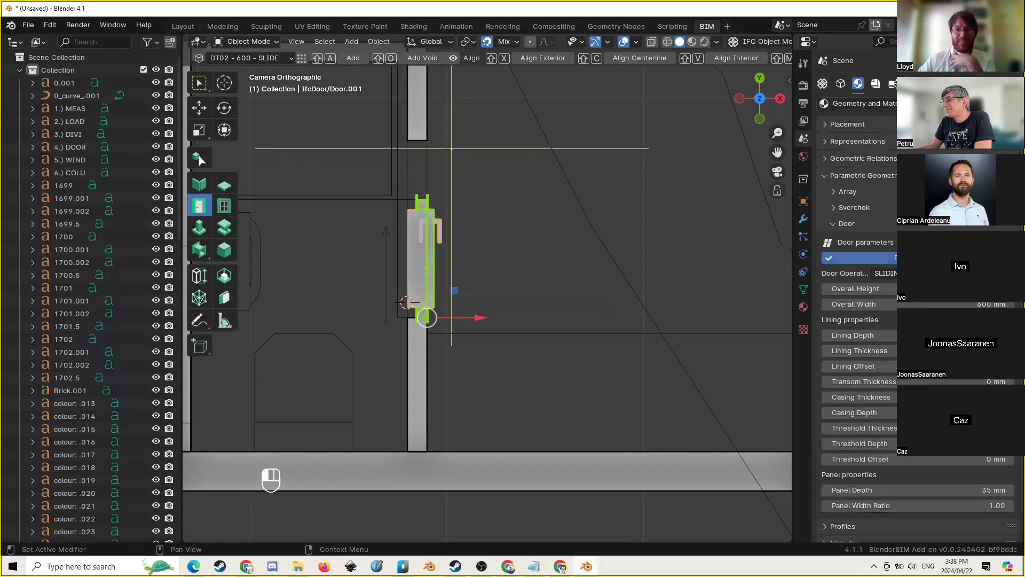
{"action": "left_click", "coordinate": [875, 258]}
{"action": "left_click", "coordinate": [656, 318]}
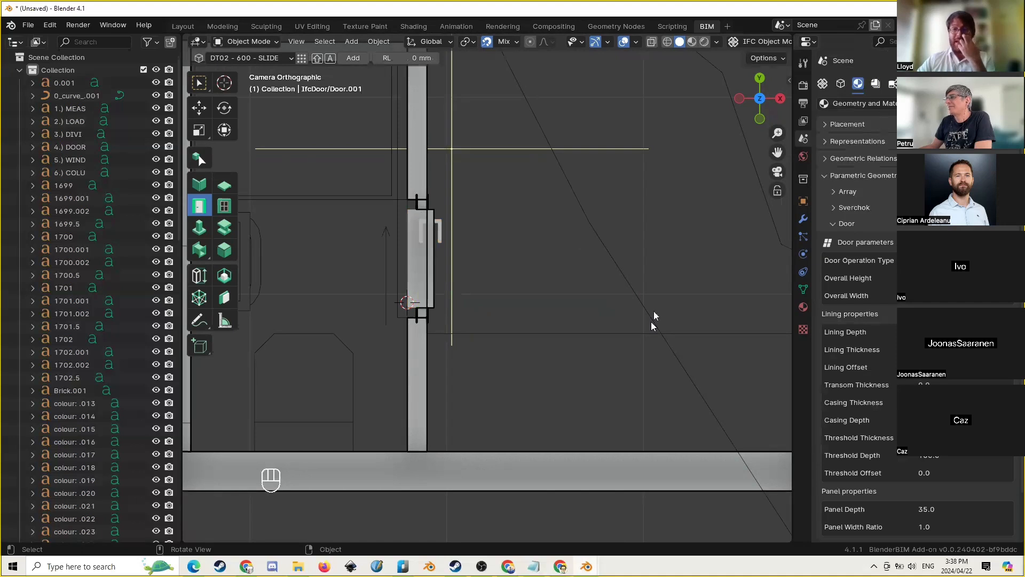
Reactivate the MY STOREY PLAN drawing and select each door to check its plan symbol, ending on the sliding door
{"action": "scroll", "coordinate": [653, 319], "scroll_direction": "down", "scroll_amount": 3}
{"action": "left_click", "coordinate": [875, 86]}
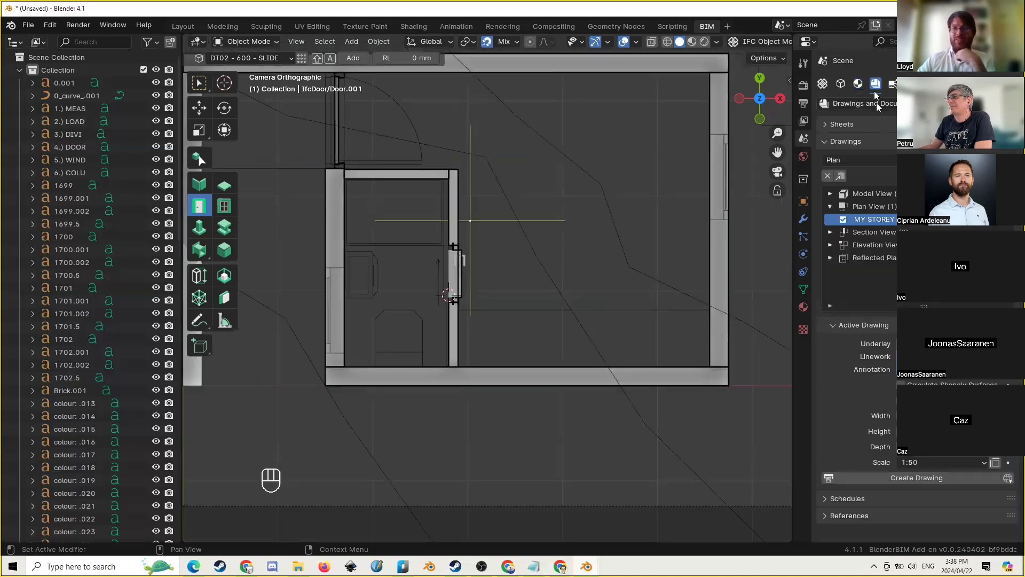
{"action": "left_click", "coordinate": [982, 176]}
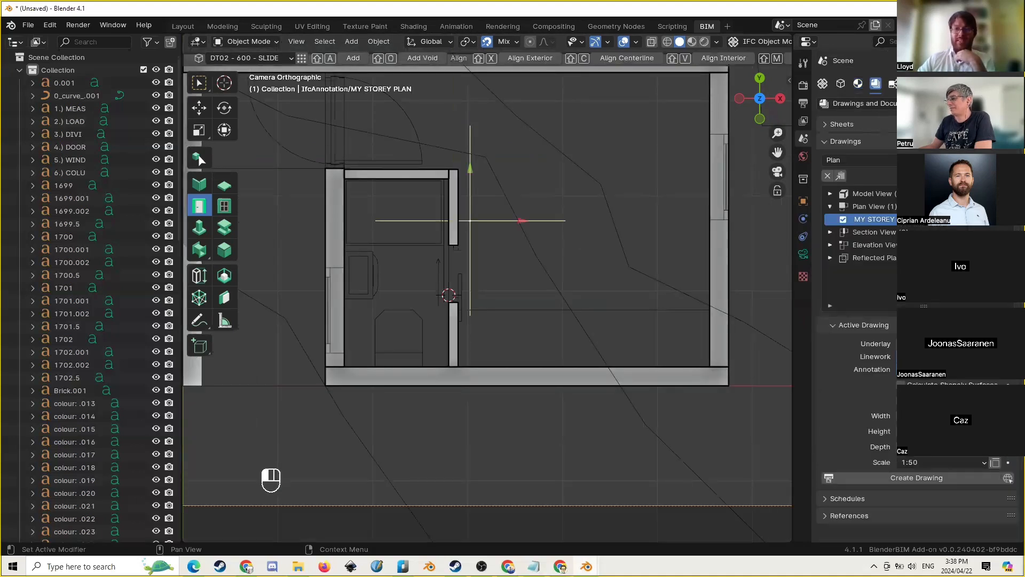
{"action": "left_click", "coordinate": [307, 163]}
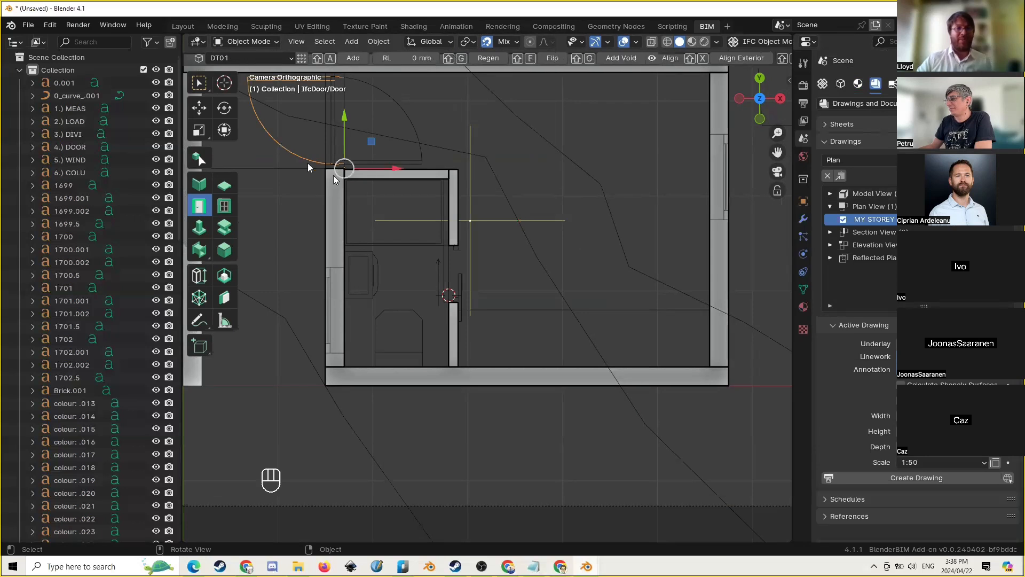
{"action": "middle_click_drag", "start_coordinate": [442, 284], "coordinate": [461, 342], "text": "shift"}
{"action": "left_click", "coordinate": [481, 371]}
{"action": "scroll", "coordinate": [533, 256], "scroll_direction": "up", "scroll_amount": 6}
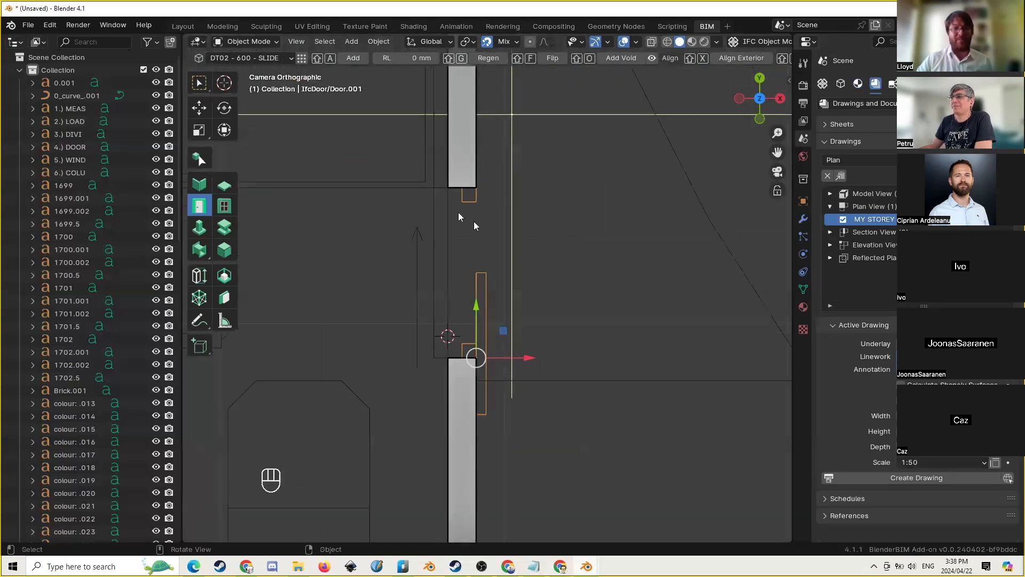
Flip the sliding door, snap it to the partition's bathroom-side face at the CAD opening's upper edge, and regenerate its wall opening
{"action": "left_click", "coordinate": [549, 60]}
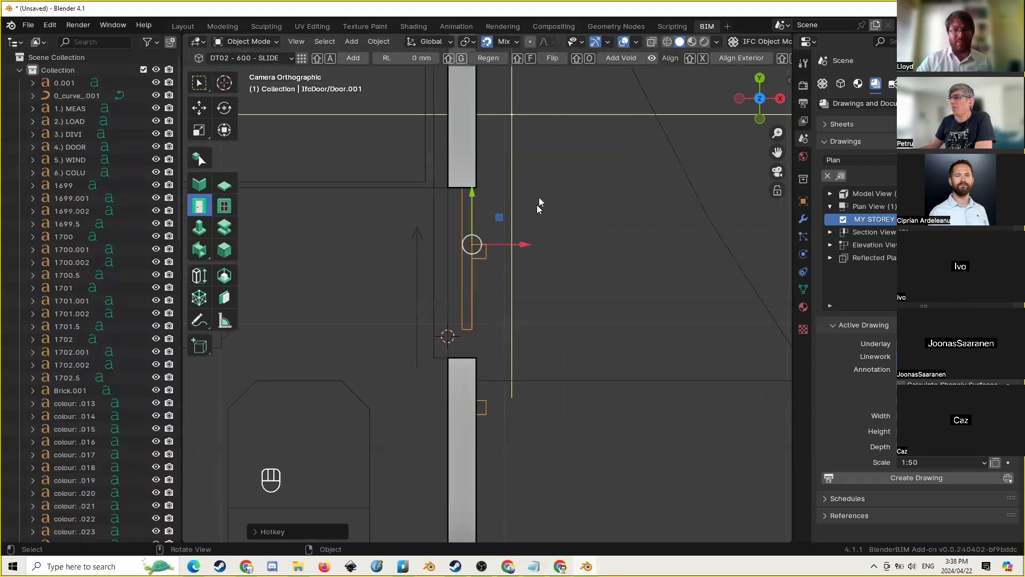
{"action": "scroll", "coordinate": [489, 271], "scroll_direction": "up", "scroll_amount": 1}
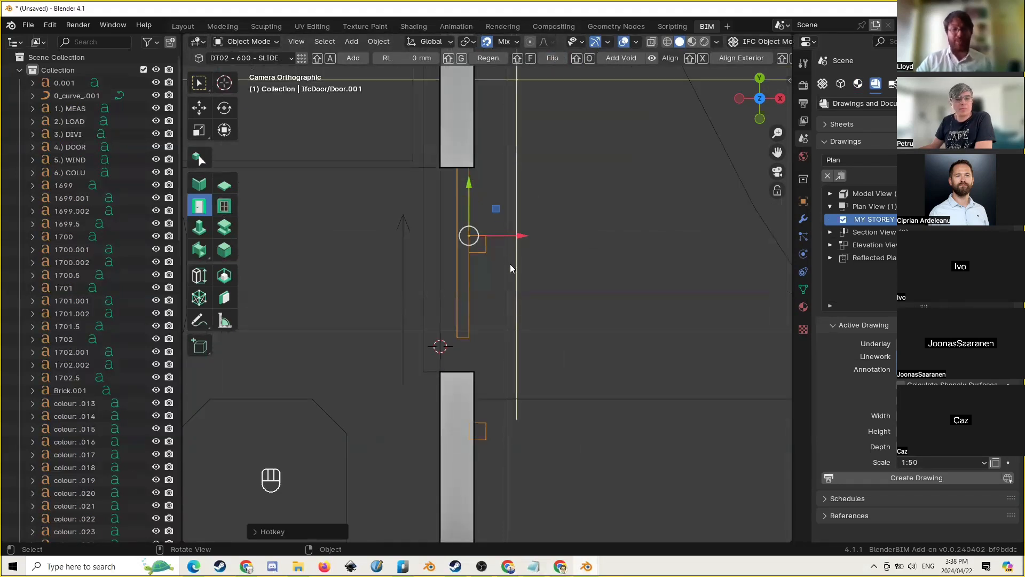
{"action": "key", "text": "g"}
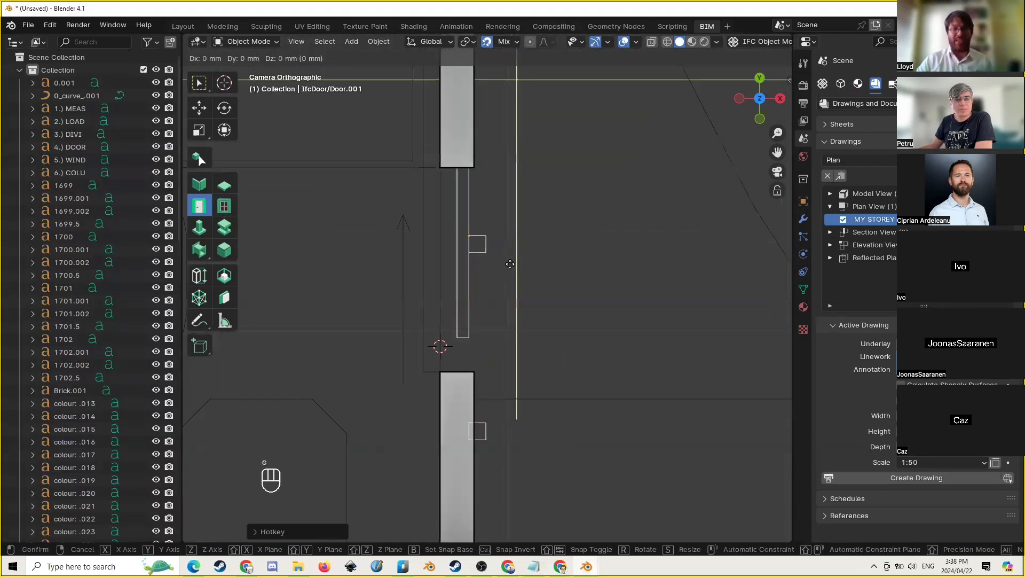
{"action": "left_click", "coordinate": [475, 249]}
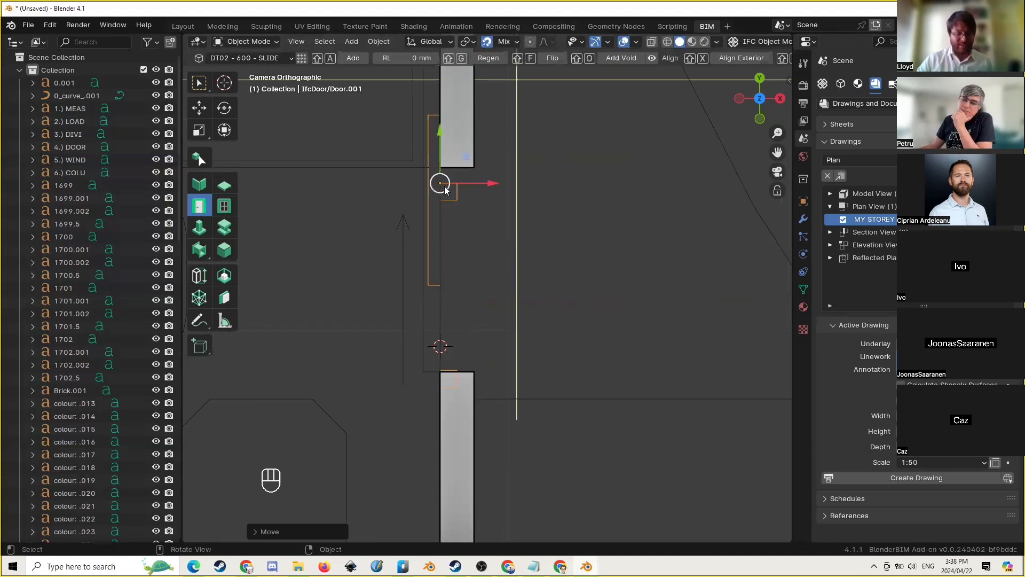
{"action": "left_click", "coordinate": [440, 184]}
{"action": "key", "text": "g"}
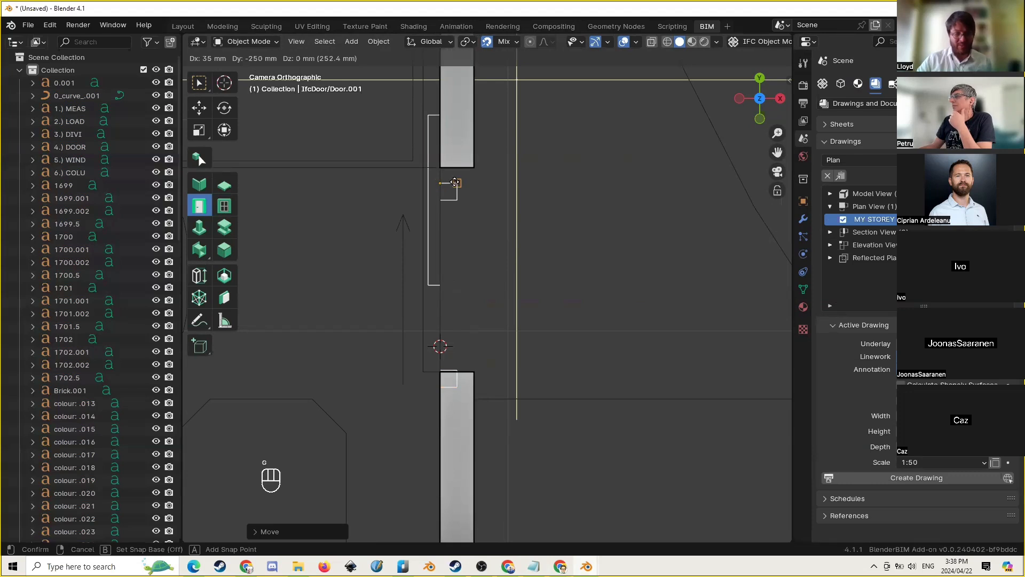
{"action": "left_click", "coordinate": [452, 169]}
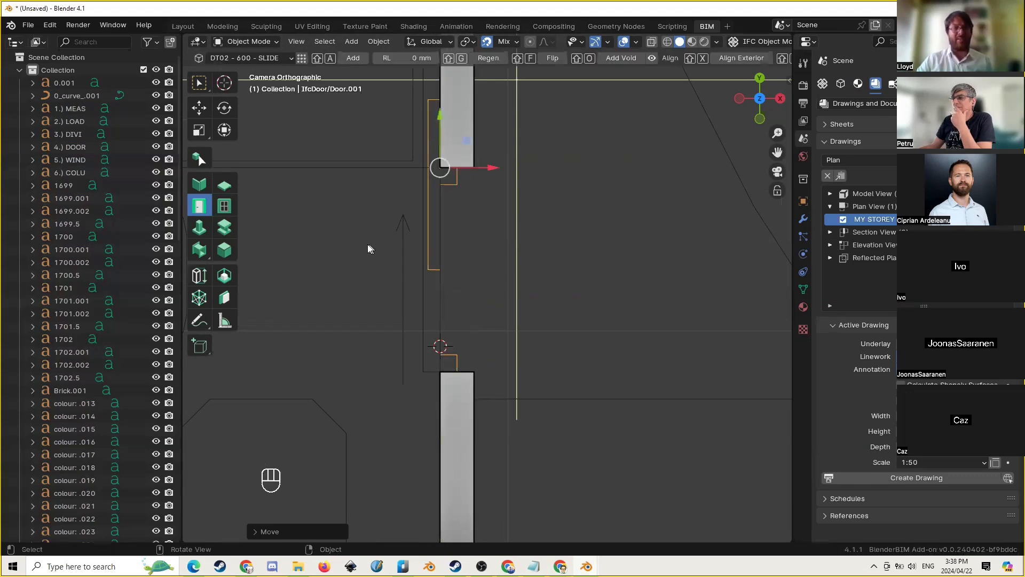
{"action": "key", "text": "shift+g"}
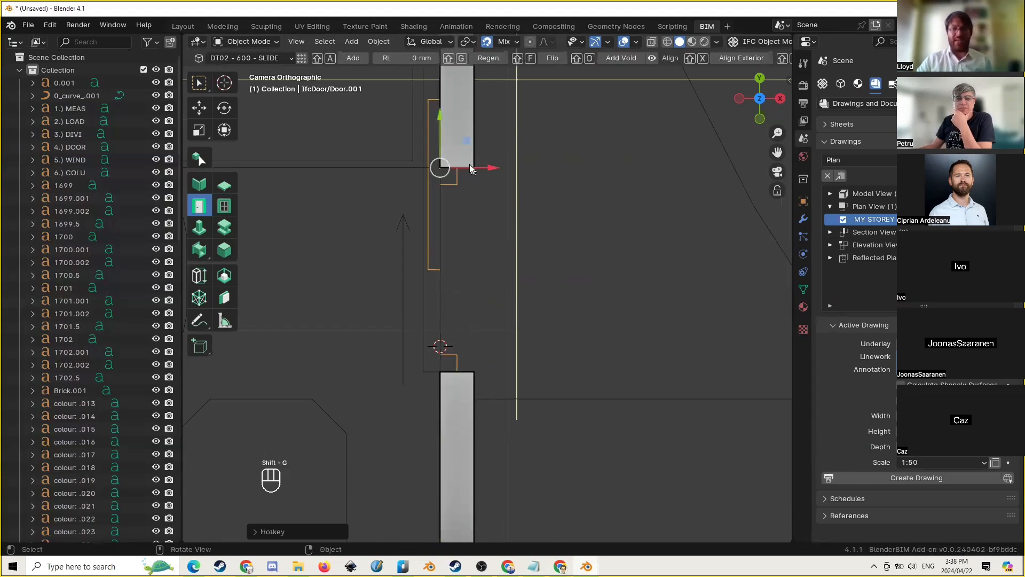
{"action": "scroll", "coordinate": [568, 301], "scroll_direction": "down", "scroll_amount": 7}
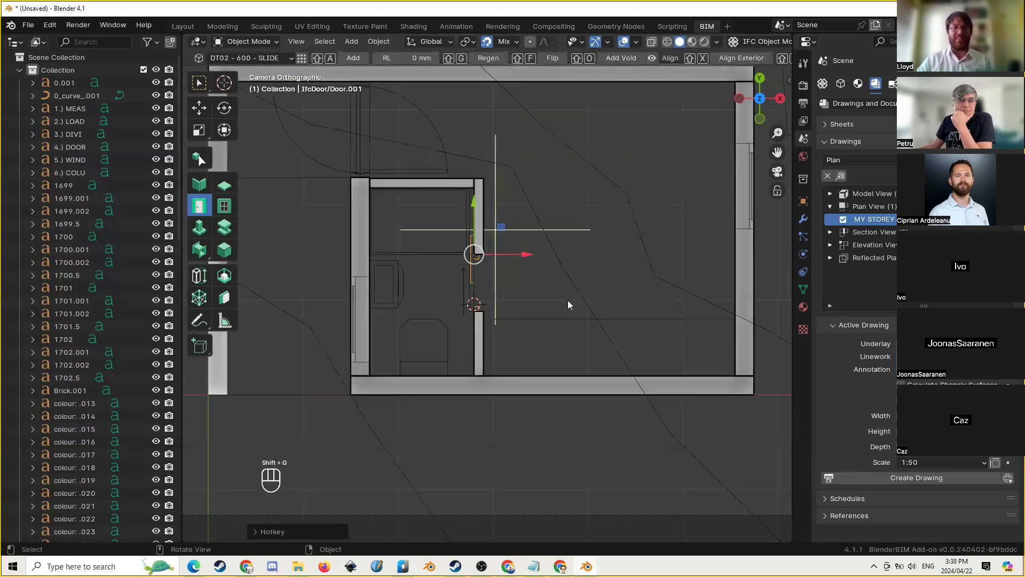
Flip the DT01 swing door and move it along global X to line up with the bathroom wall's outer corner
{"action": "scroll", "coordinate": [568, 304], "scroll_direction": "up", "scroll_amount": 3}
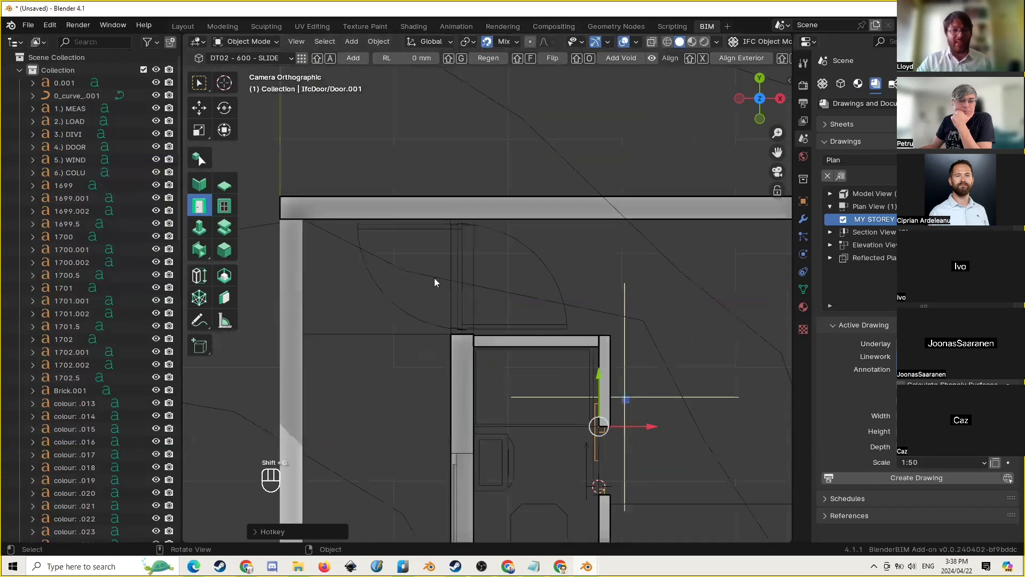
{"action": "left_click", "coordinate": [466, 260]}
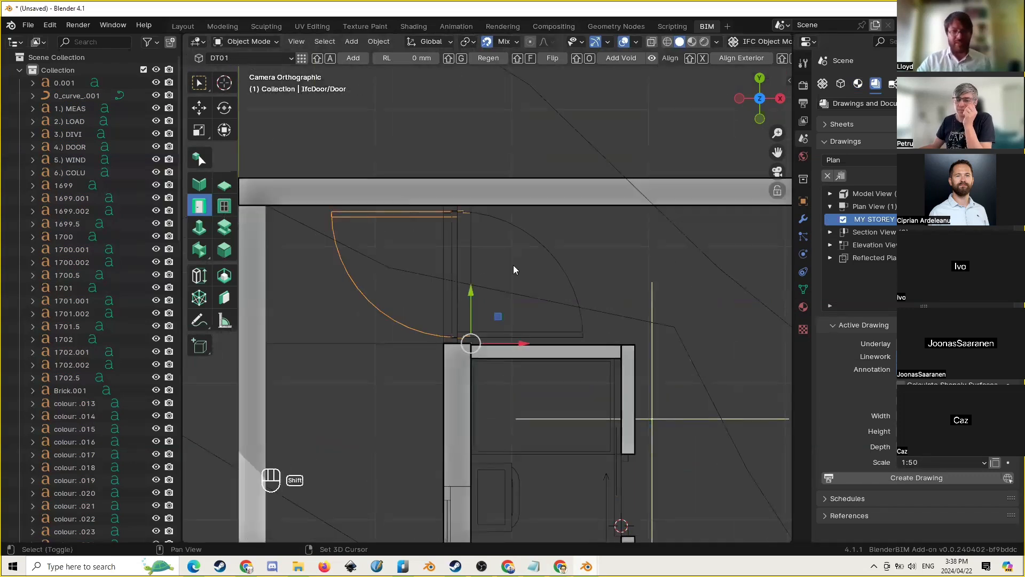
{"action": "key", "text": "shift+f"}
{"action": "key", "text": "g"}
{"action": "key", "text": "g"}
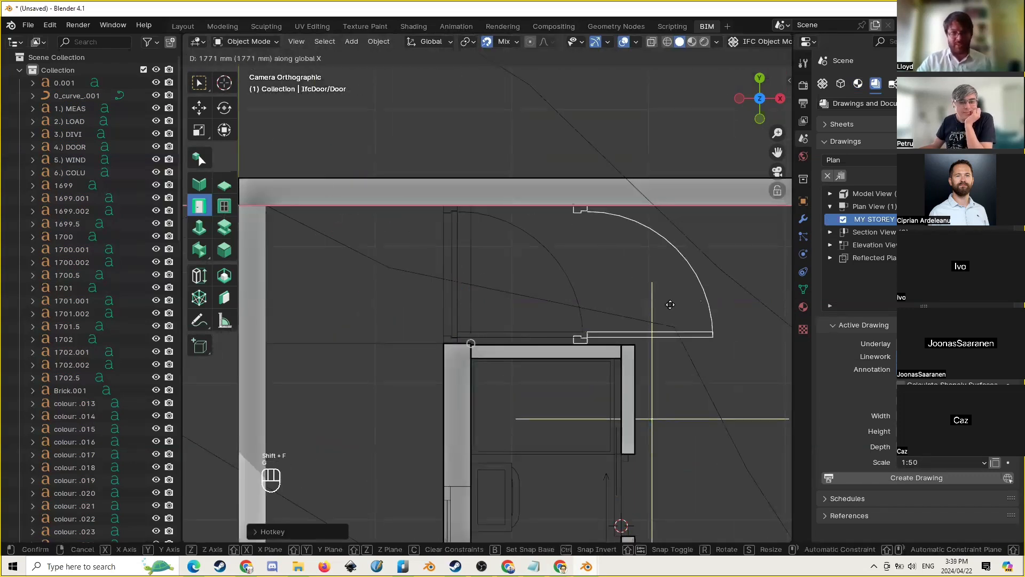
{"action": "scroll", "coordinate": [506, 335], "scroll_direction": "up", "scroll_amount": 3}
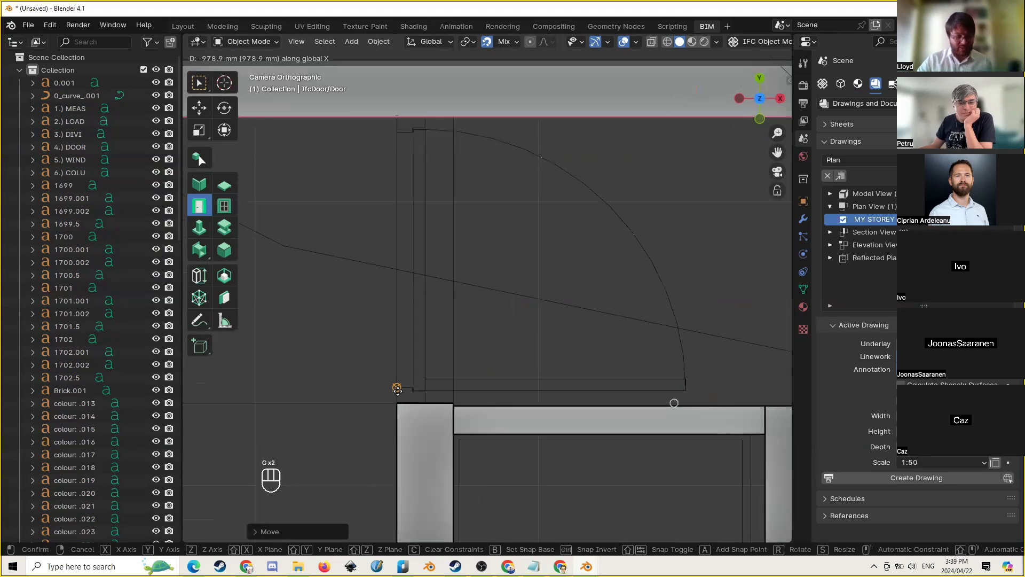
{"action": "key", "text": "x"}
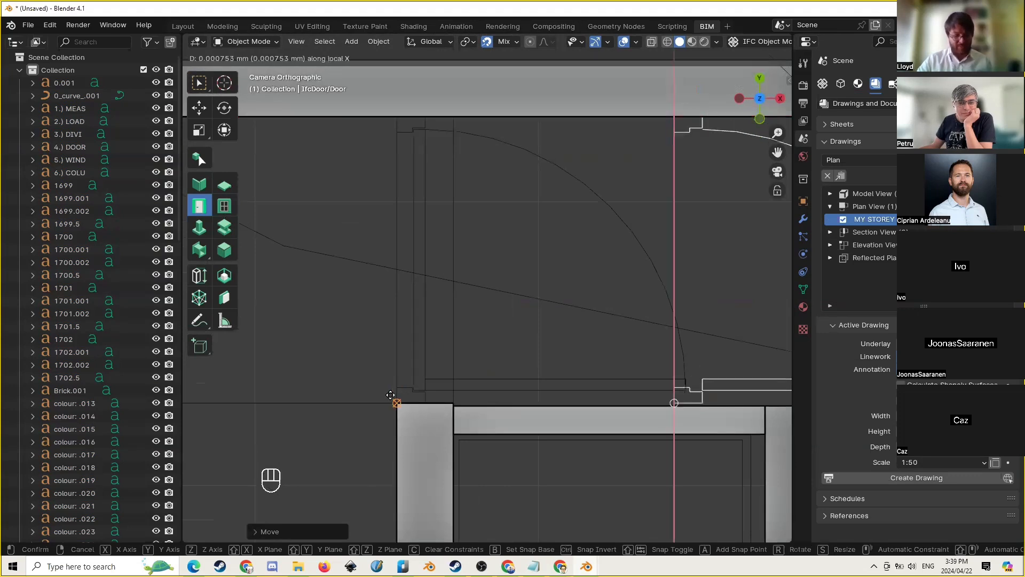
{"action": "key", "text": "x"}
{"action": "key", "text": "x"}
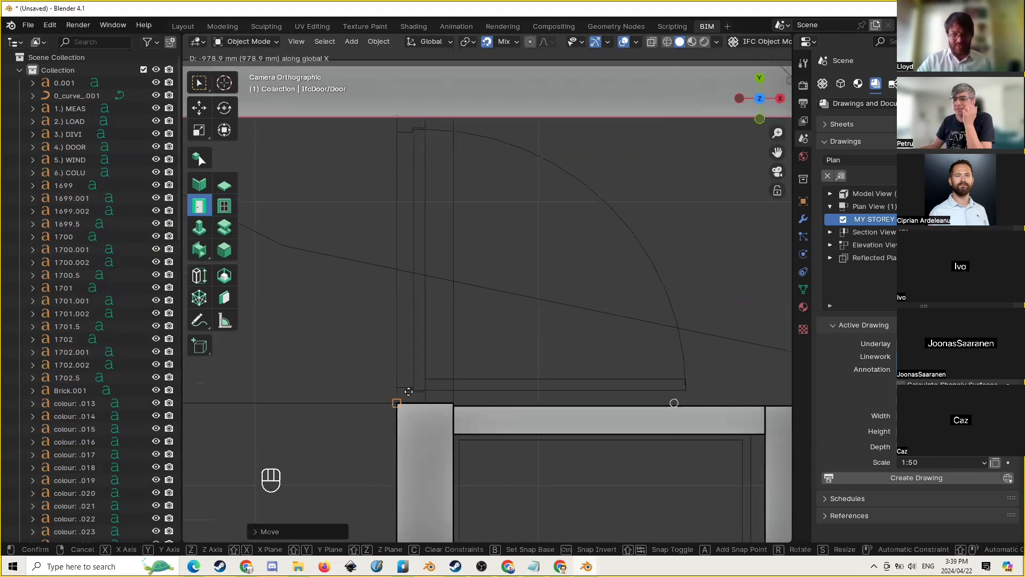
{"action": "left_click", "coordinate": [400, 389]}
Create the MY STOREY PLAN drawing, check both door symbols in the browser, and switch back to Blender
{"action": "scroll", "coordinate": [422, 264], "scroll_direction": "down", "scroll_amount": 8}
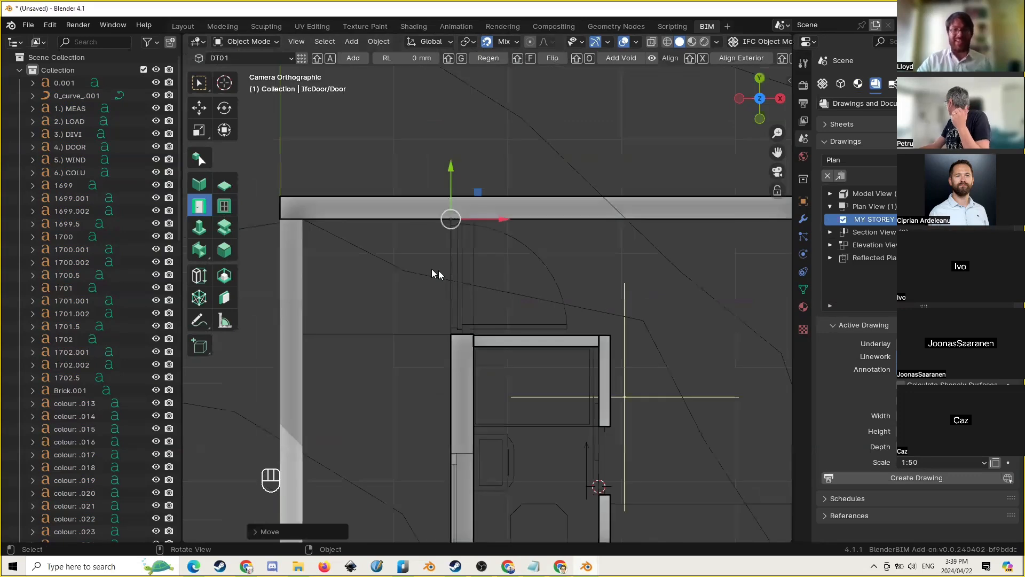
{"action": "scroll", "coordinate": [571, 293], "scroll_direction": "up", "scroll_amount": 2}
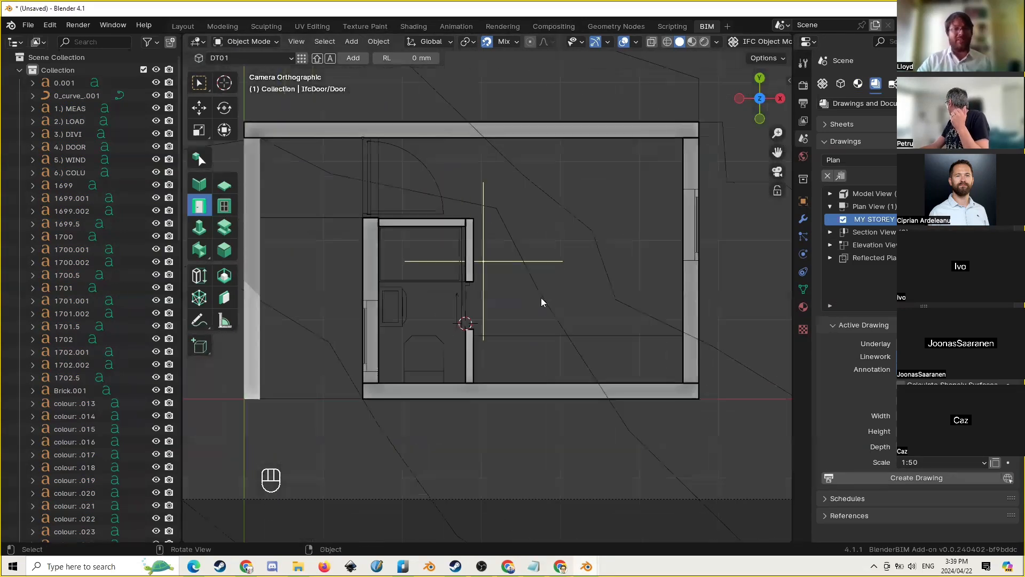
{"action": "left_click", "coordinate": [981, 176]}
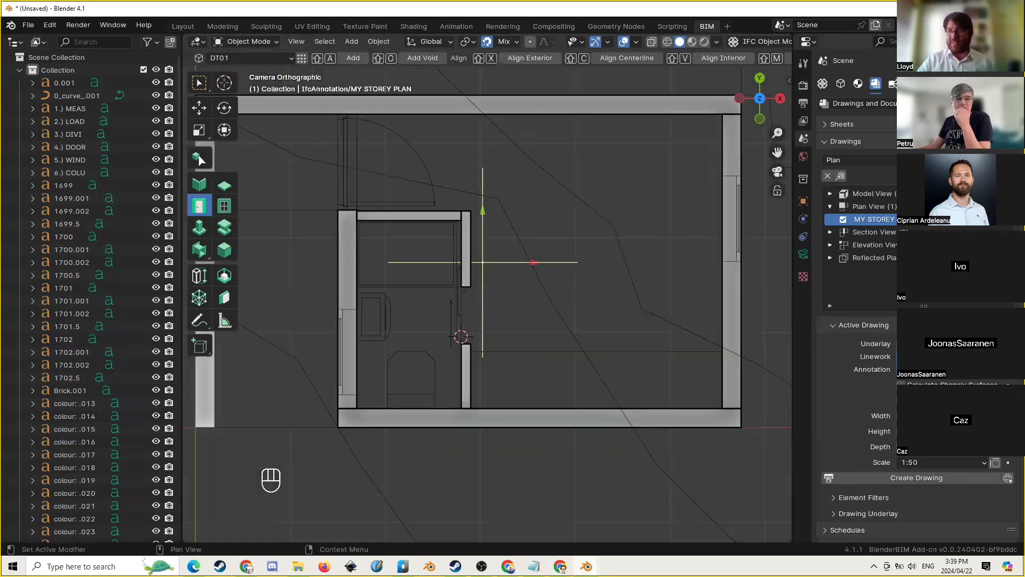
{"action": "left_click", "coordinate": [995, 176]}
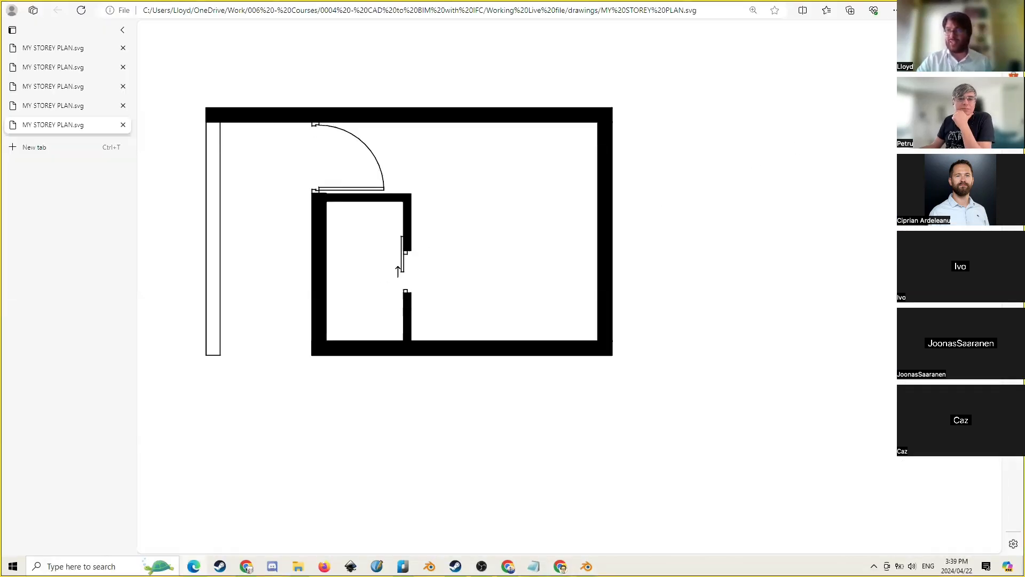
{"action": "key", "text": "alt+Tab"}
Add a WT01 window to the bathroom's outer wall, inserted near the upper end of the CAD window
{"action": "left_click", "coordinate": [732, 197]}
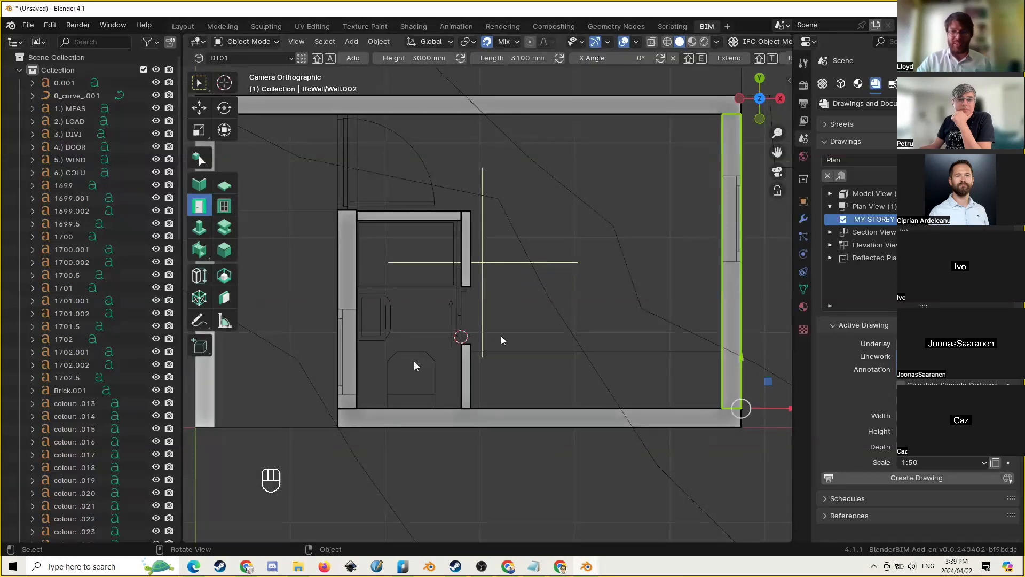
{"action": "left_click", "coordinate": [350, 328]}
{"action": "middle_click_drag", "start_coordinate": [399, 334], "coordinate": [521, 284], "text": "shift"}
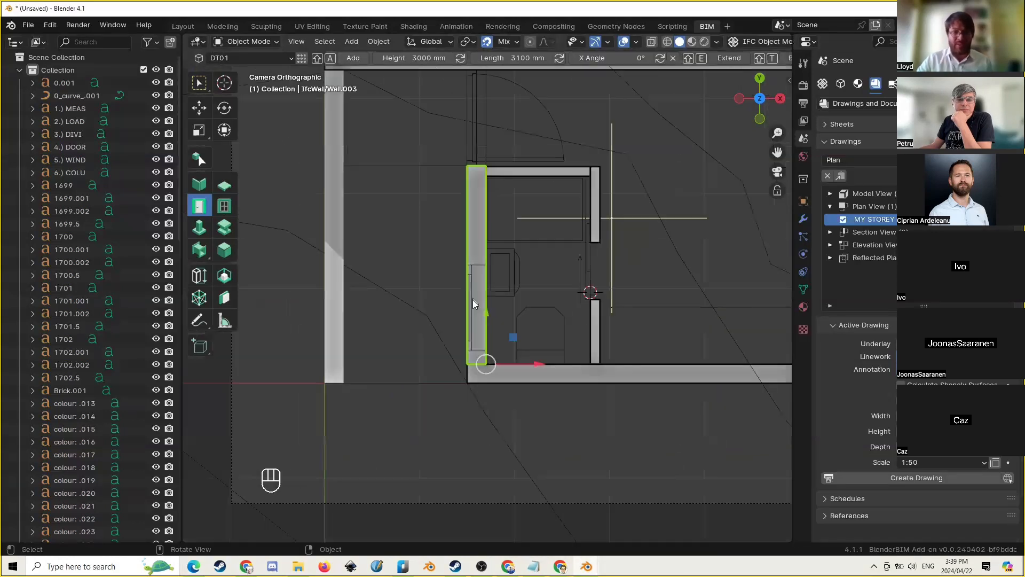
{"action": "scroll", "coordinate": [473, 299], "scroll_direction": "up", "scroll_amount": 4}
{"action": "right_click_drag", "start_coordinate": [454, 277], "coordinate": [446, 259], "text": "shift"}
{"action": "left_click", "coordinate": [225, 206]}
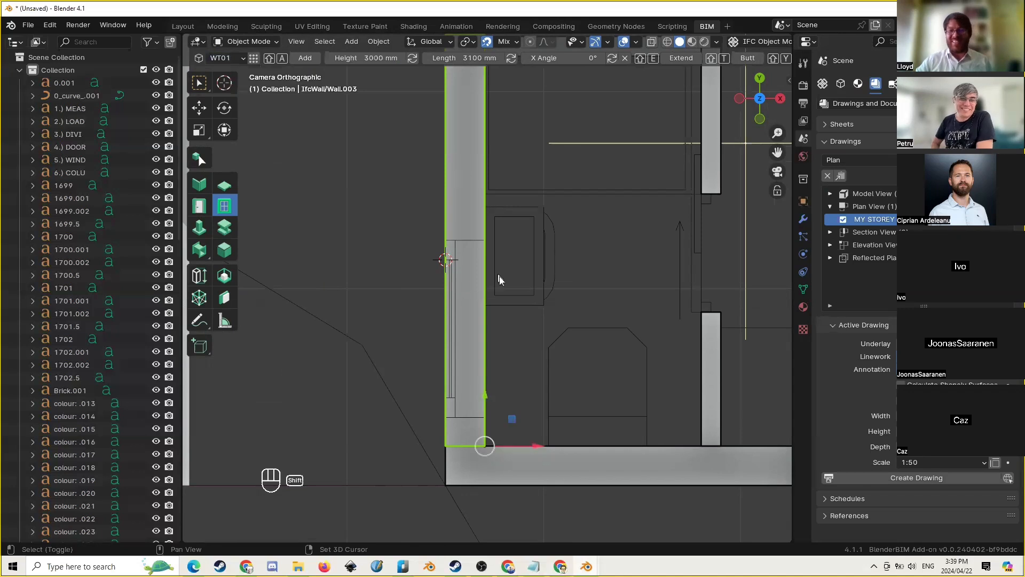
{"action": "key", "text": "shift+a"}
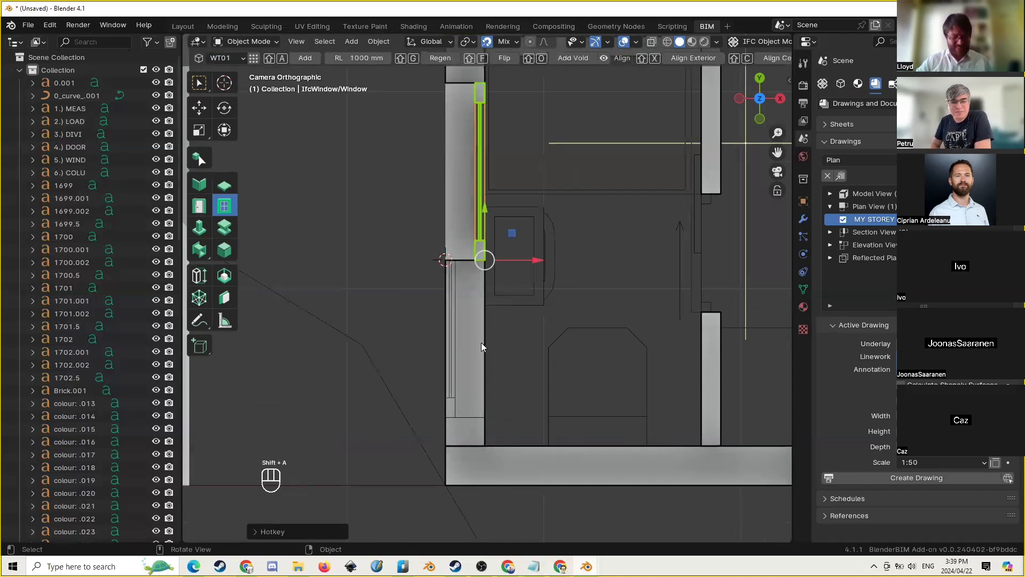
Move the bathroom window to the CAD window's lower edge, regenerate its opening, and shift it 150 mm along X to the outer face
{"action": "key", "text": "g"}
{"action": "left_click", "coordinate": [463, 409]}
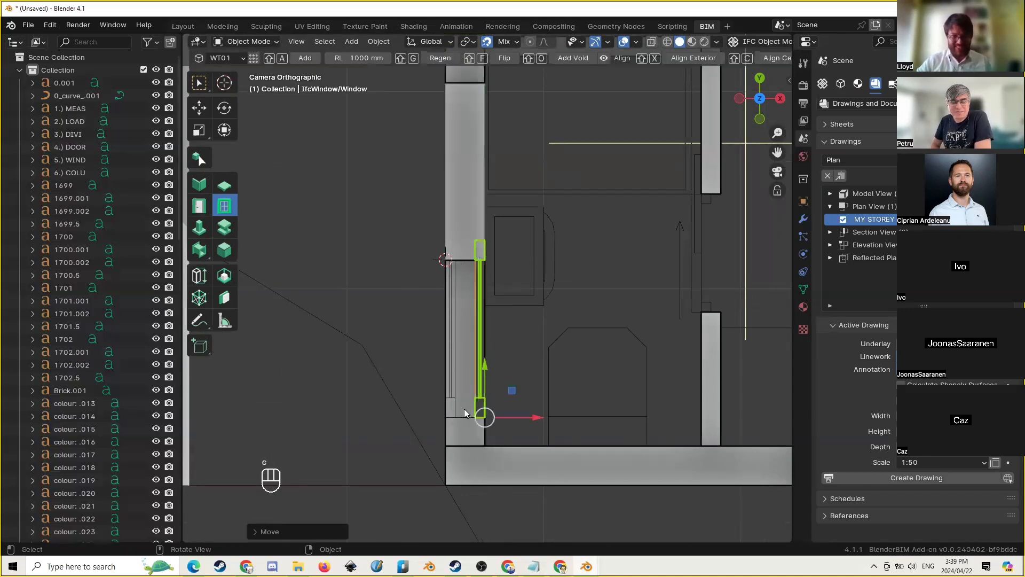
{"action": "key", "text": "shift+g"}
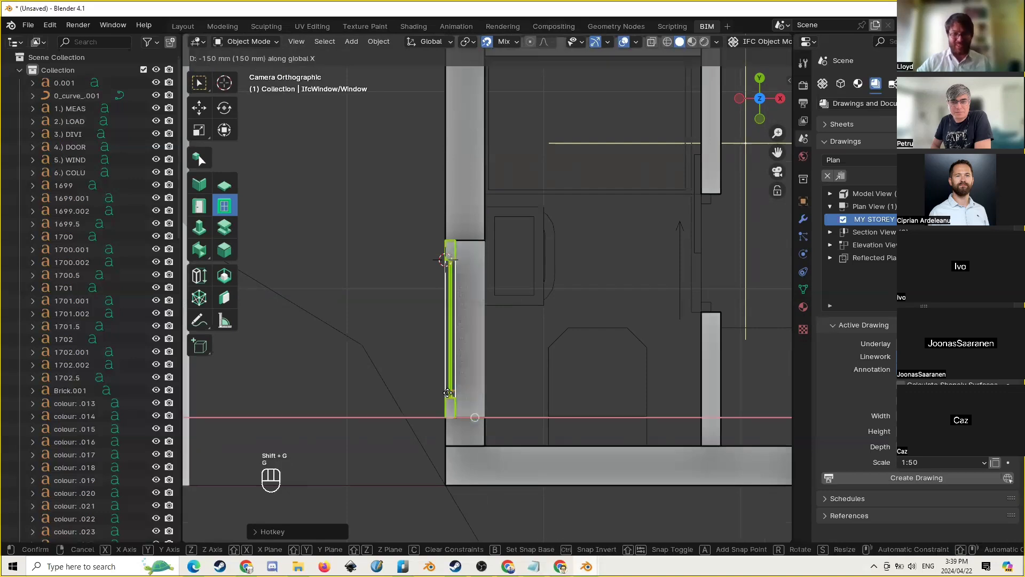
{"action": "left_click", "coordinate": [449, 392]}
Add a WT01 window to the building's opposite outer wall, starting at the lower edge of its CAD window, and deselect it
{"action": "scroll", "coordinate": [438, 349], "scroll_direction": "down", "scroll_amount": 4}
{"action": "scroll", "coordinate": [636, 177], "scroll_direction": "up", "scroll_amount": 4}
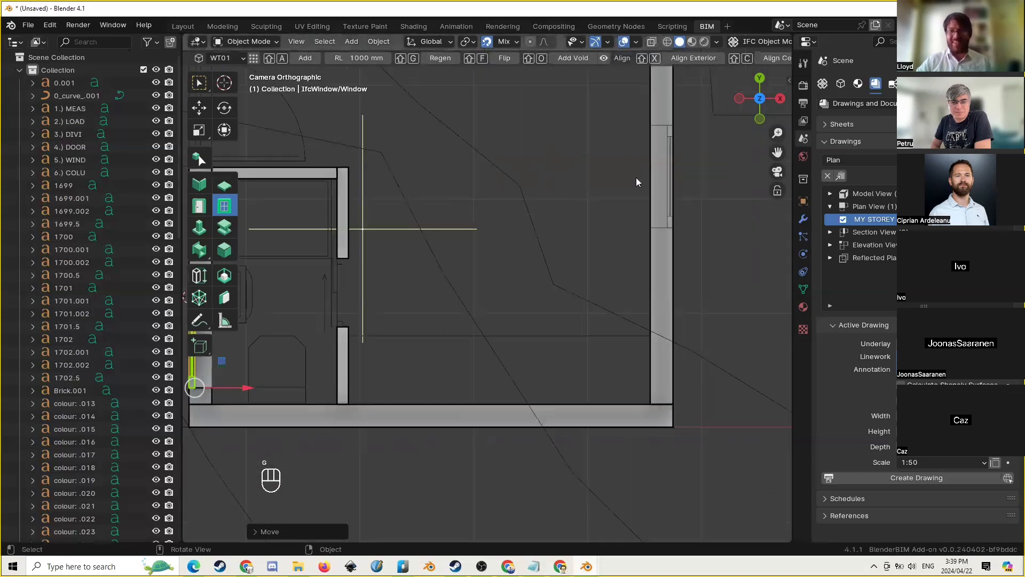
{"action": "left_click", "coordinate": [654, 167]}
{"action": "right_click", "coordinate": [649, 231], "text": "shift"}
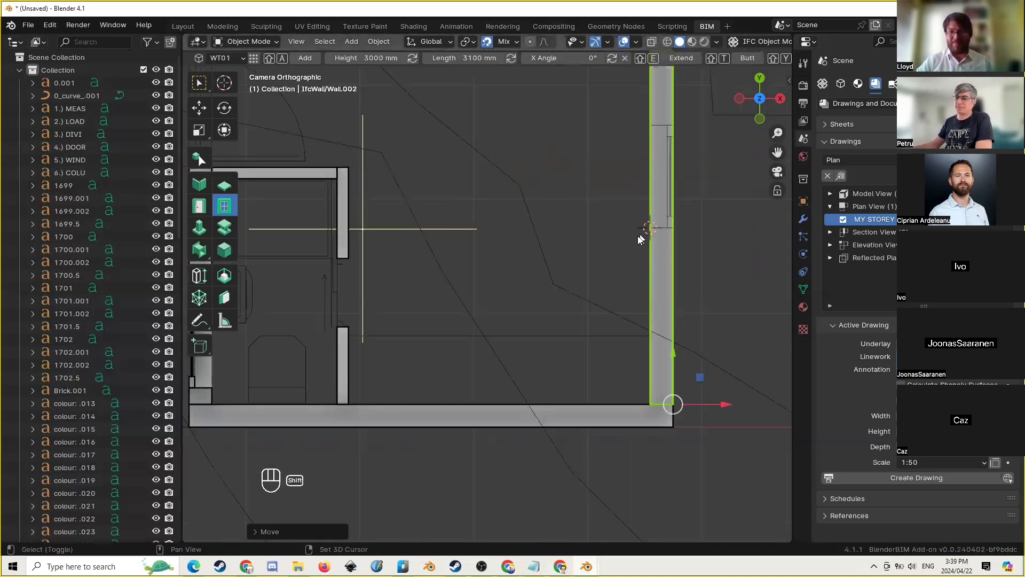
{"action": "middle_click_drag", "start_coordinate": [602, 259], "coordinate": [540, 299], "text": "shift"}
{"action": "key", "text": "shift+a"}
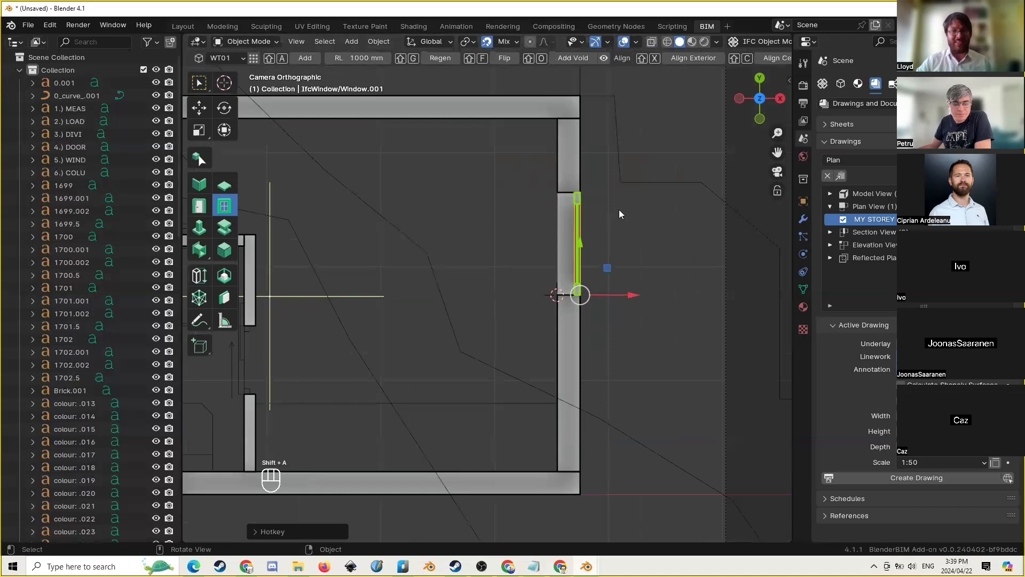
{"action": "scroll", "coordinate": [619, 209], "scroll_direction": "down", "scroll_amount": 3}
{"action": "middle_click_drag", "start_coordinate": [424, 292], "coordinate": [456, 290], "text": "shift"}
{"action": "left_click", "coordinate": [644, 259]}
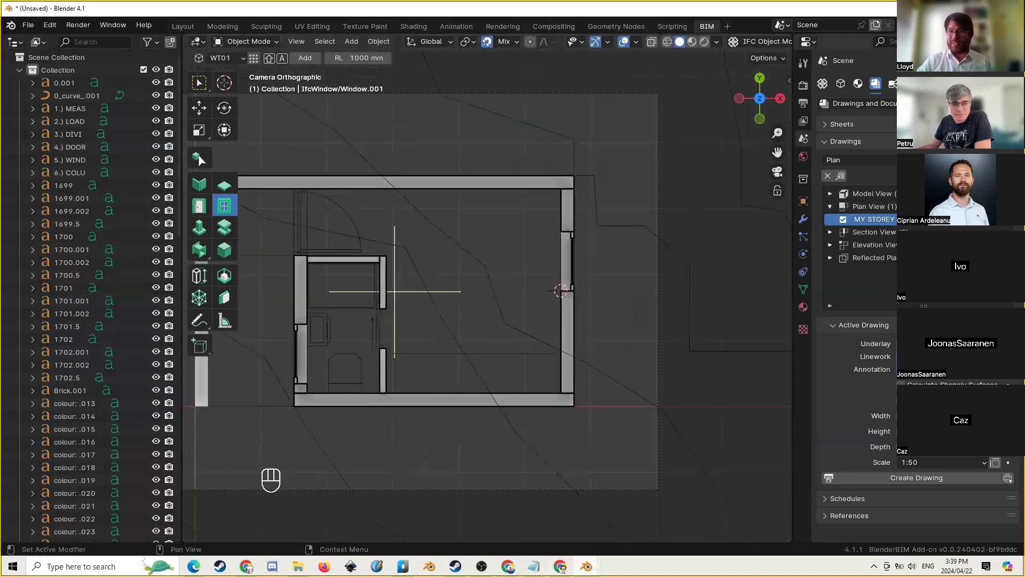
Recreate the MY STOREY PLAN drawing, check the windows in the browser, then return to Blender and save the IFC project
{"action": "left_click", "coordinate": [995, 176]}
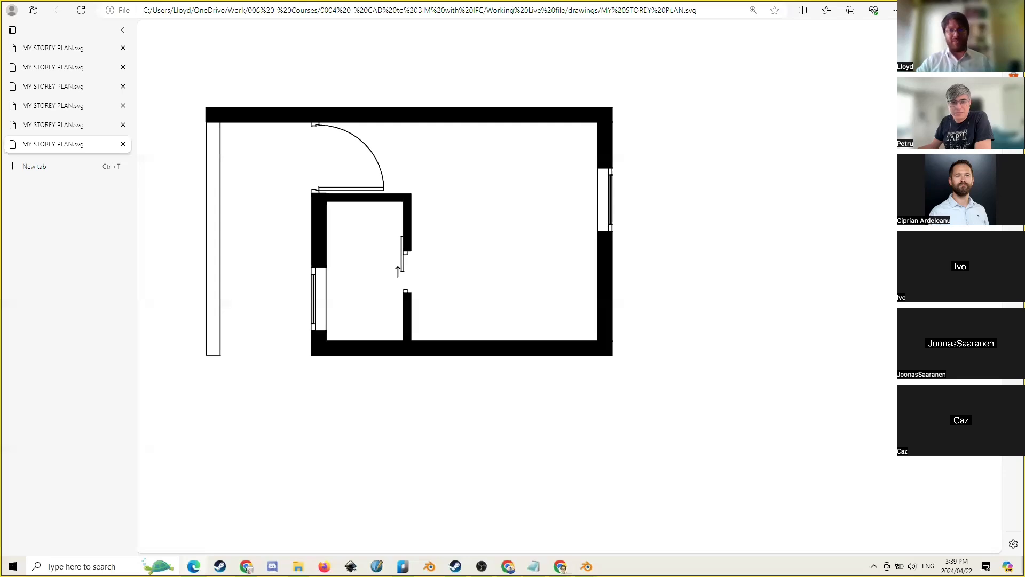
{"action": "key", "text": "alt+Tab"}
{"action": "key", "text": "ctrl+s"}
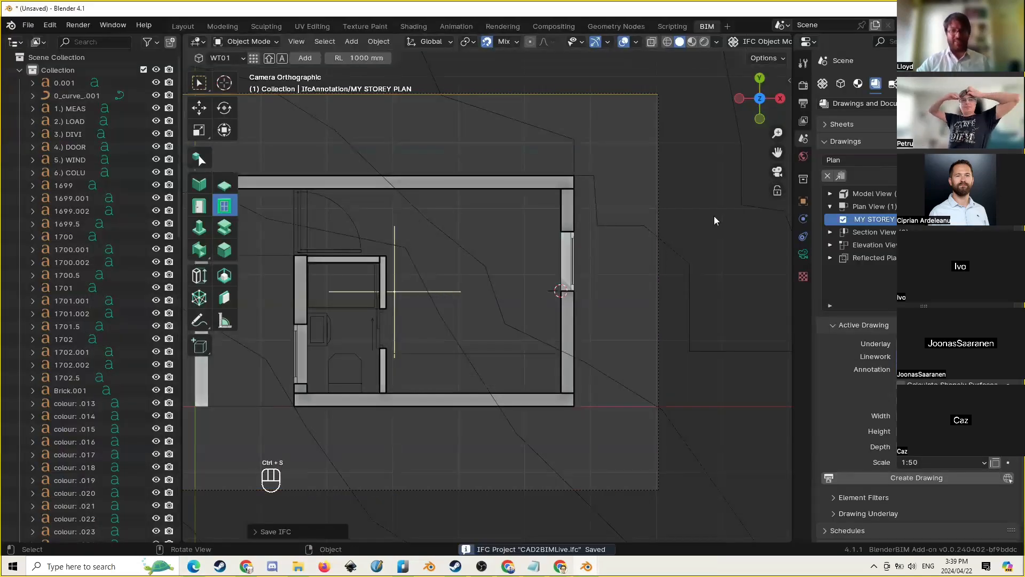
{"action": "scroll", "coordinate": [715, 220], "scroll_direction": "down", "scroll_amount": 3}
{"action": "scroll", "coordinate": [538, 288], "scroll_direction": "up", "scroll_amount": 4}
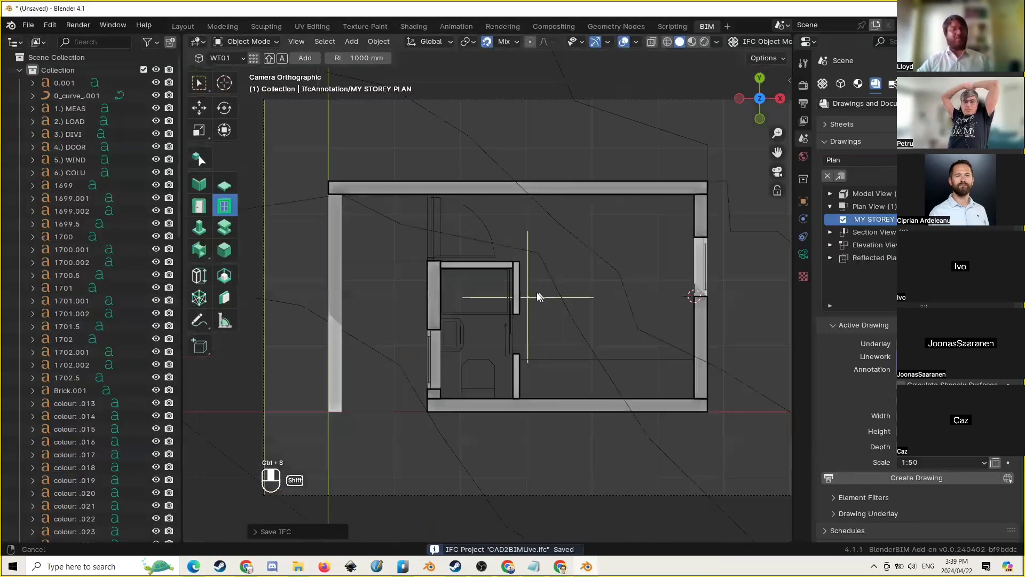
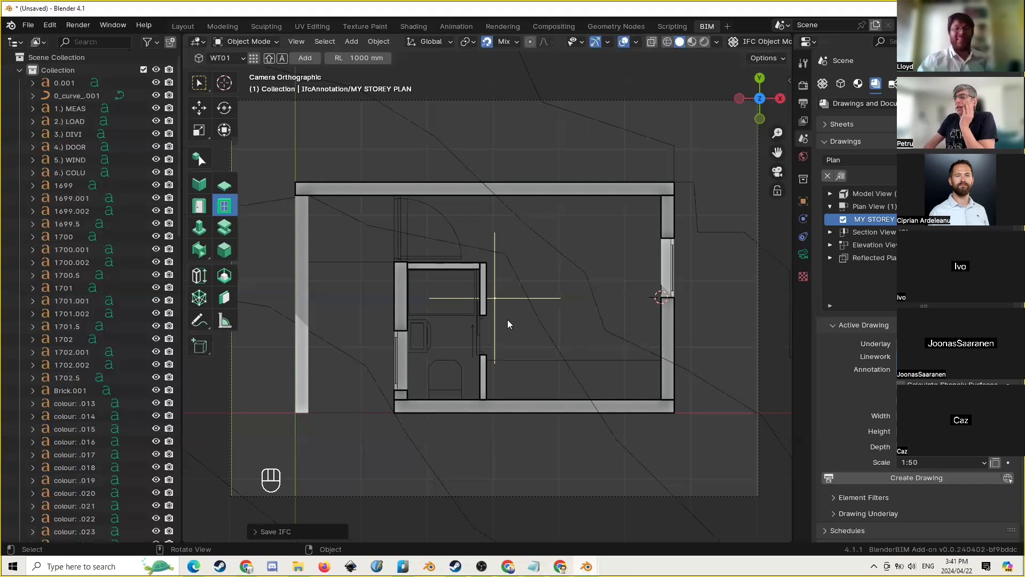
Examine the whole building with its door and window openings in a 3D perspective view
{"action": "scroll", "coordinate": [508, 230], "scroll_direction": "down", "scroll_amount": 6}
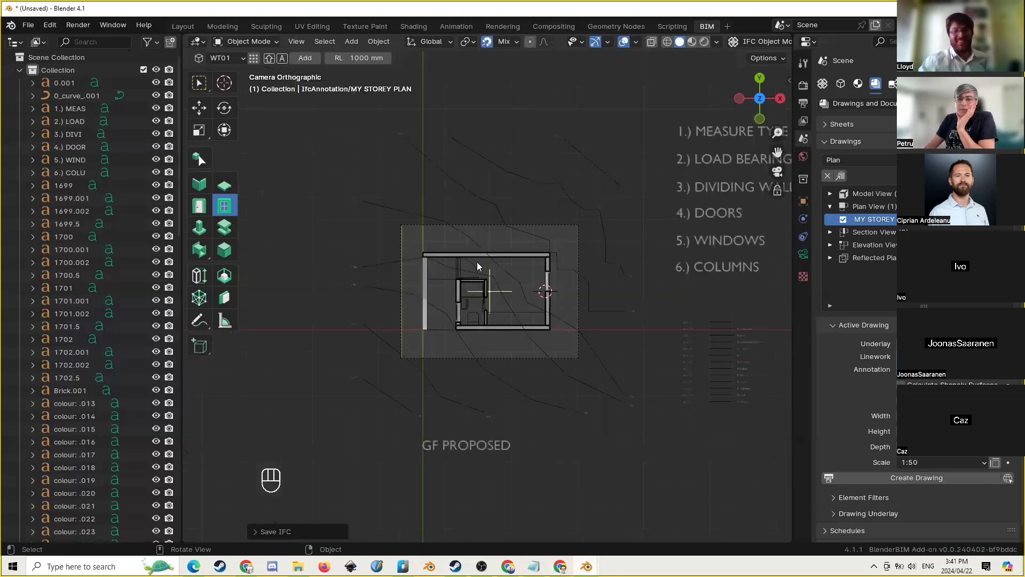
{"action": "scroll", "coordinate": [478, 266], "scroll_direction": "up", "scroll_amount": 4}
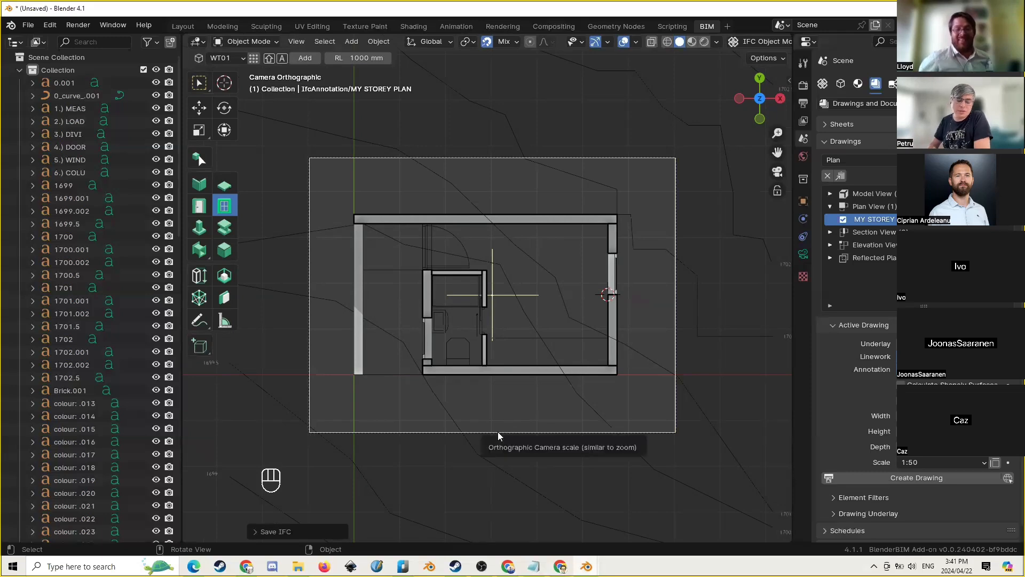
{"action": "middle_click_drag", "start_coordinate": [501, 424], "coordinate": [602, 284]}
{"action": "scroll", "coordinate": [557, 342], "scroll_direction": "down", "scroll_amount": 6}
{"action": "middle_click_drag", "start_coordinate": [557, 342], "coordinate": [574, 342]}
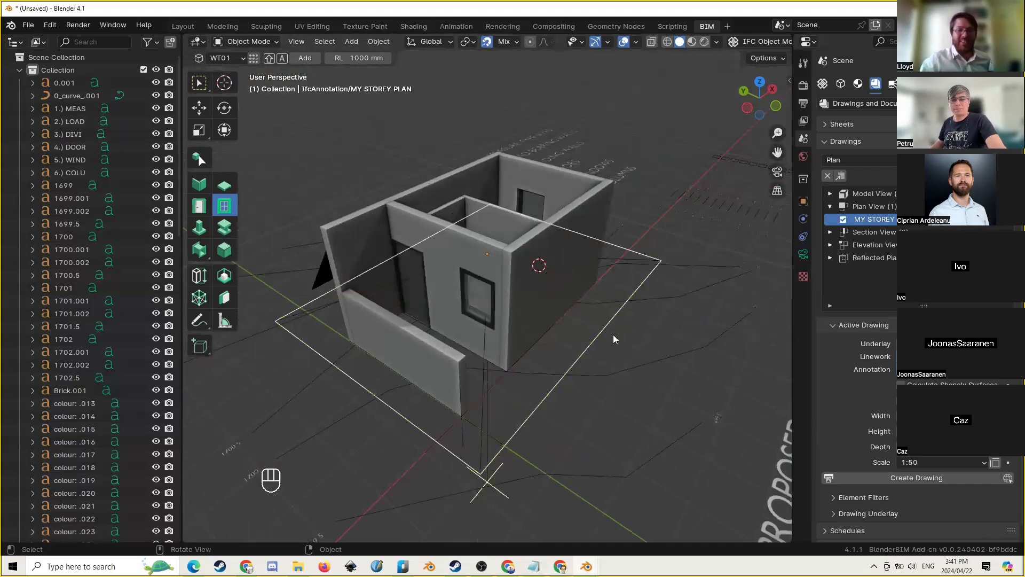
Examine the building in 3D perspective, from above, and through the MY STOREY PLAN drawing camera
{"action": "left_click", "coordinate": [661, 291]}
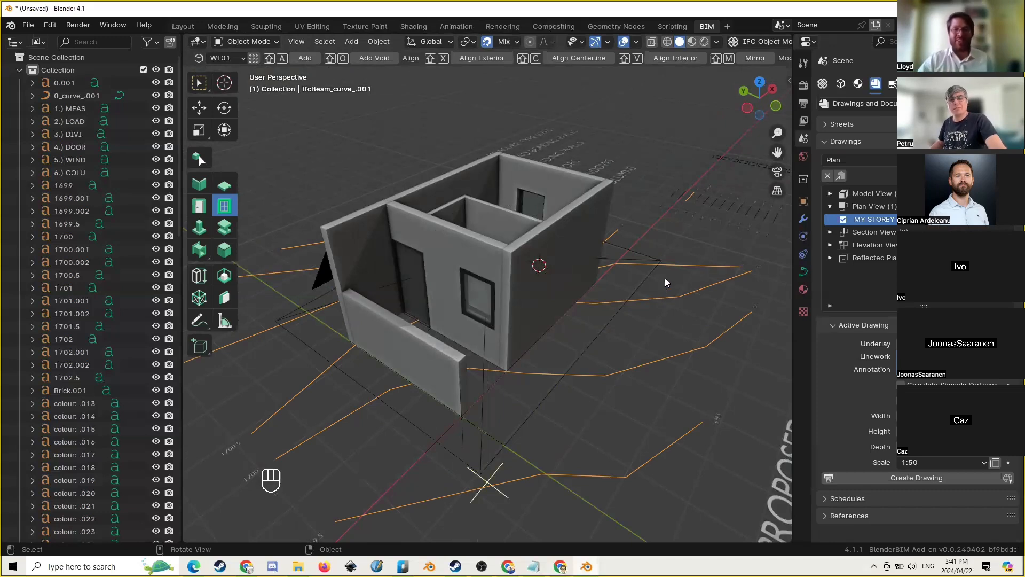
{"action": "middle_click_drag", "start_coordinate": [665, 278], "coordinate": [563, 274]}
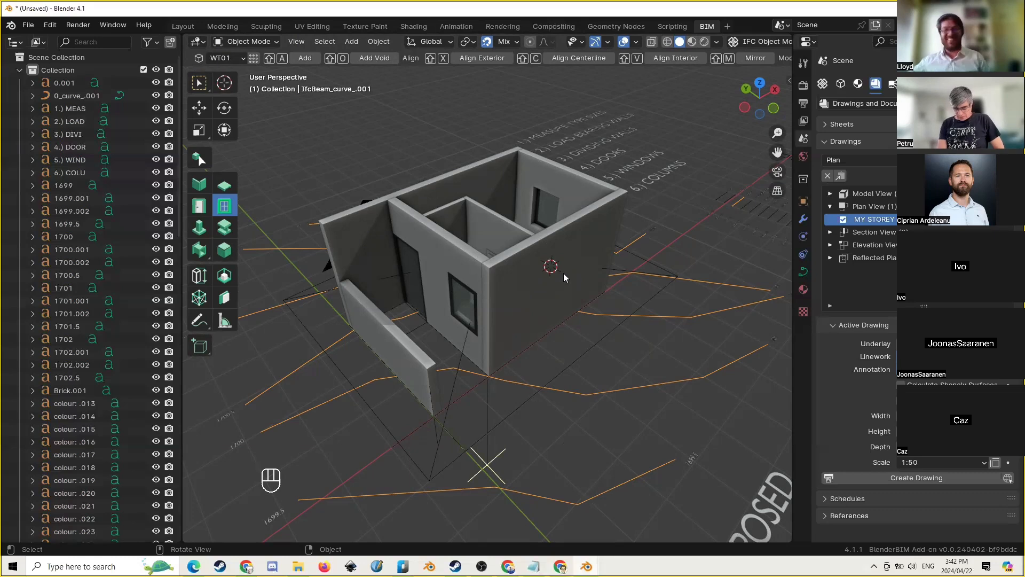
{"action": "middle_click_drag", "start_coordinate": [559, 317], "coordinate": [574, 320]}
{"action": "scroll", "coordinate": [564, 318], "scroll_direction": "up", "scroll_amount": 2}
{"action": "middle_click_drag", "start_coordinate": [536, 349], "coordinate": [527, 321]}
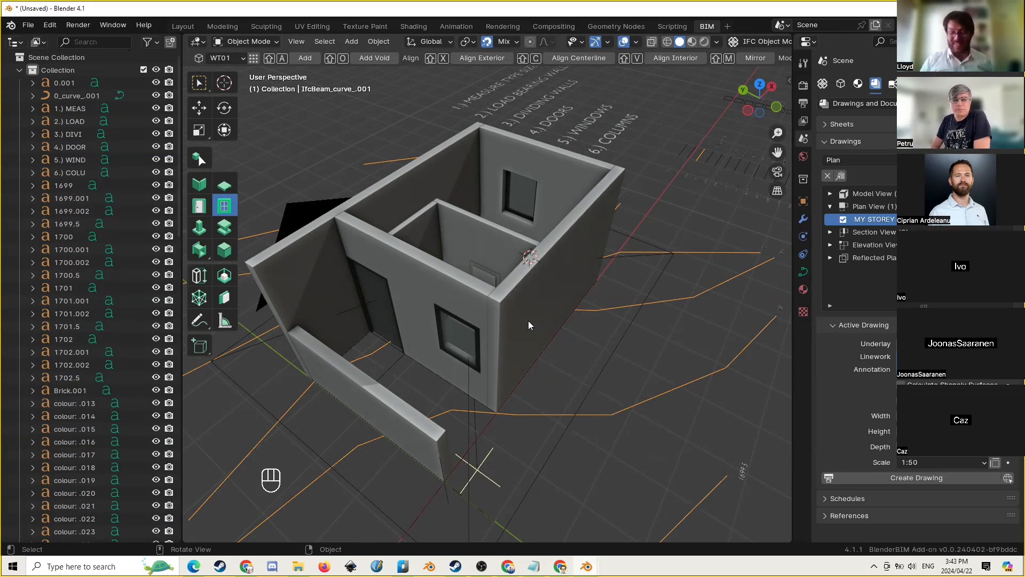
{"action": "key", "text": "KP_7"}
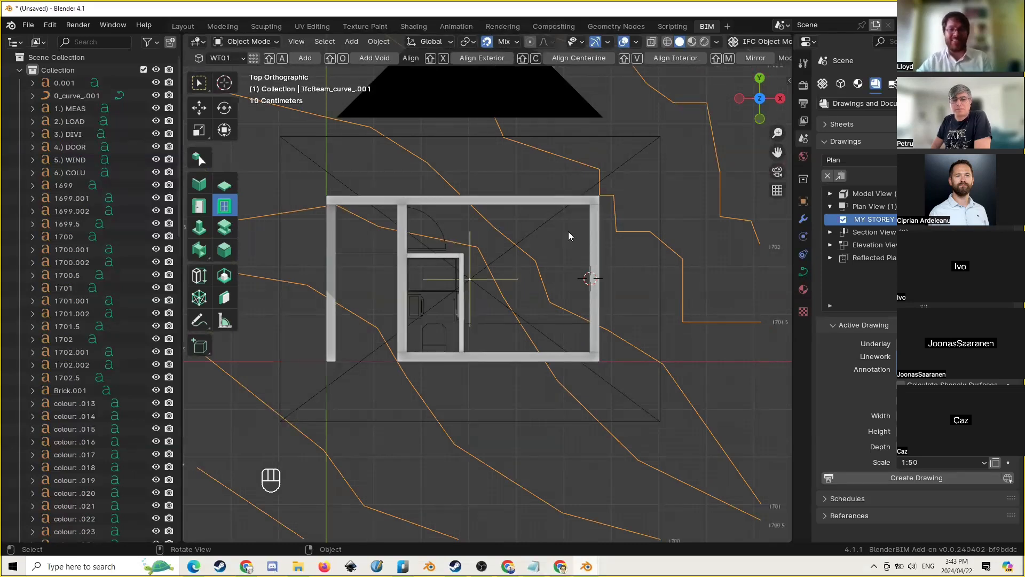
{"action": "key", "text": "KP_0"}
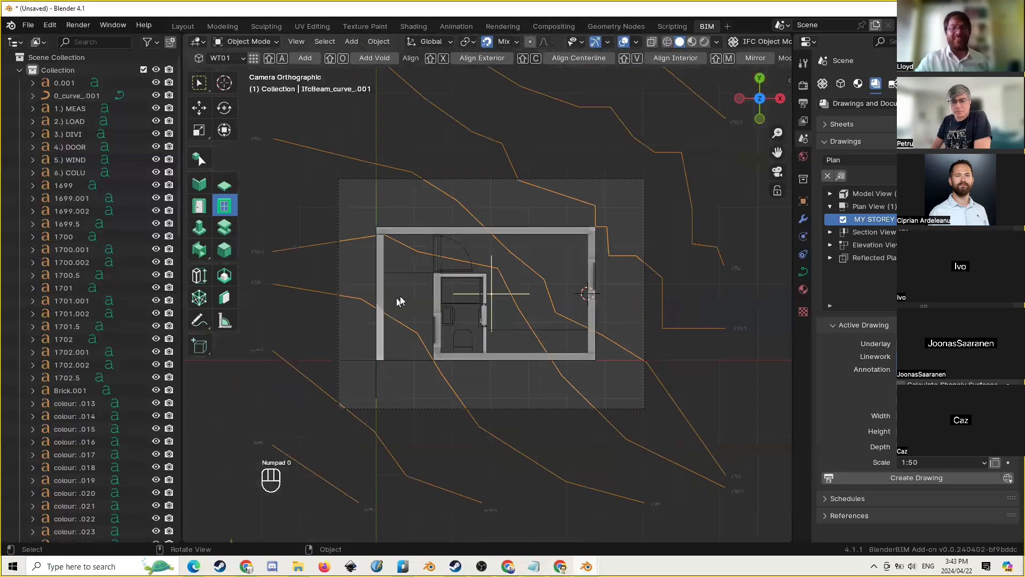
{"action": "scroll", "coordinate": [401, 301], "scroll_direction": "up", "scroll_amount": 3}
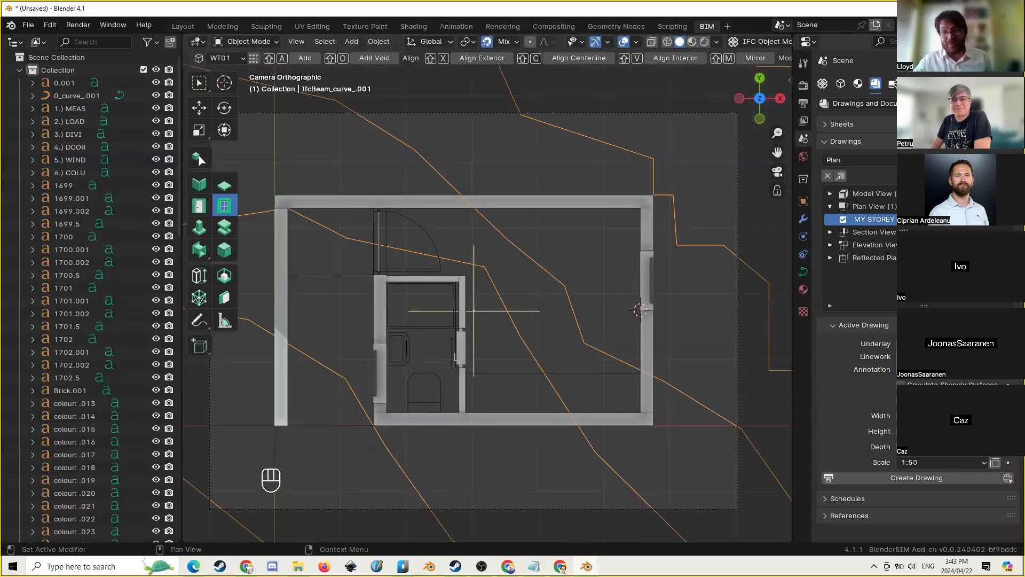
Inspect the storey plan's cut linework against the walls in perspective, switching X-ray shading on and back off
{"action": "middle_click_drag", "start_coordinate": [476, 374], "coordinate": [534, 338]}
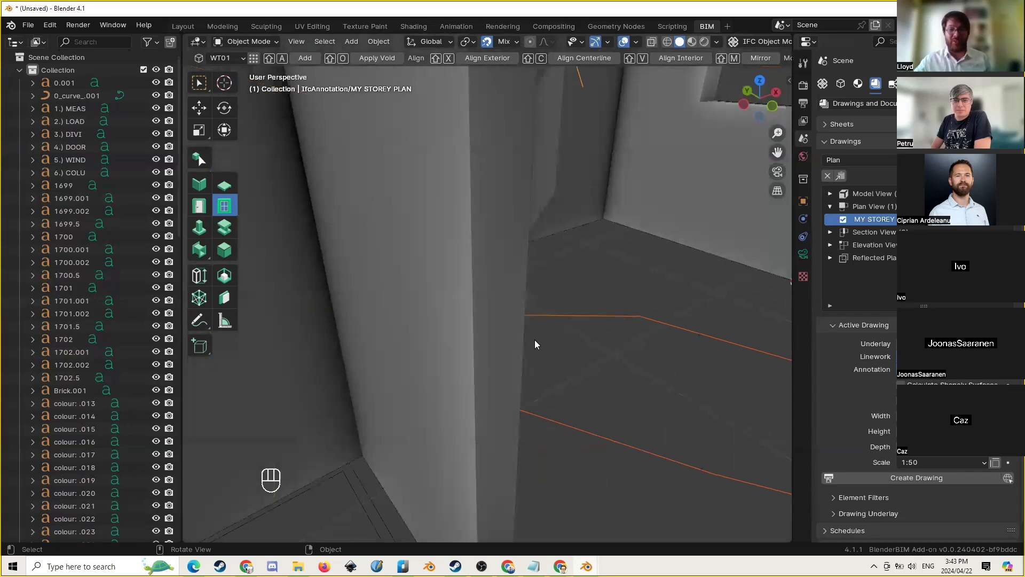
{"action": "scroll", "coordinate": [534, 338], "scroll_direction": "down", "scroll_amount": 8}
{"action": "middle_click_drag", "start_coordinate": [552, 382], "coordinate": [647, 339]}
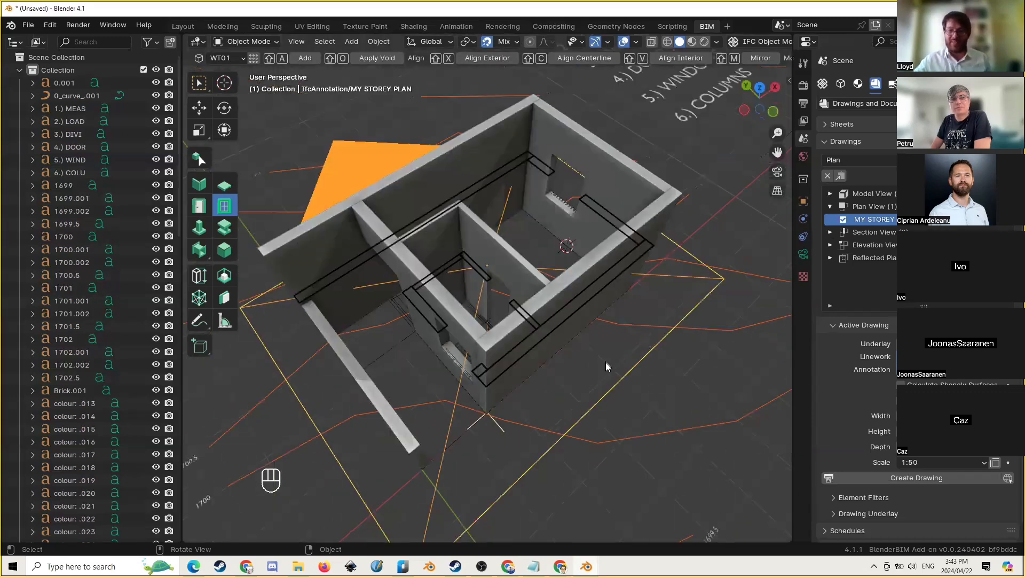
{"action": "middle_click_drag", "start_coordinate": [402, 443], "coordinate": [701, 243]}
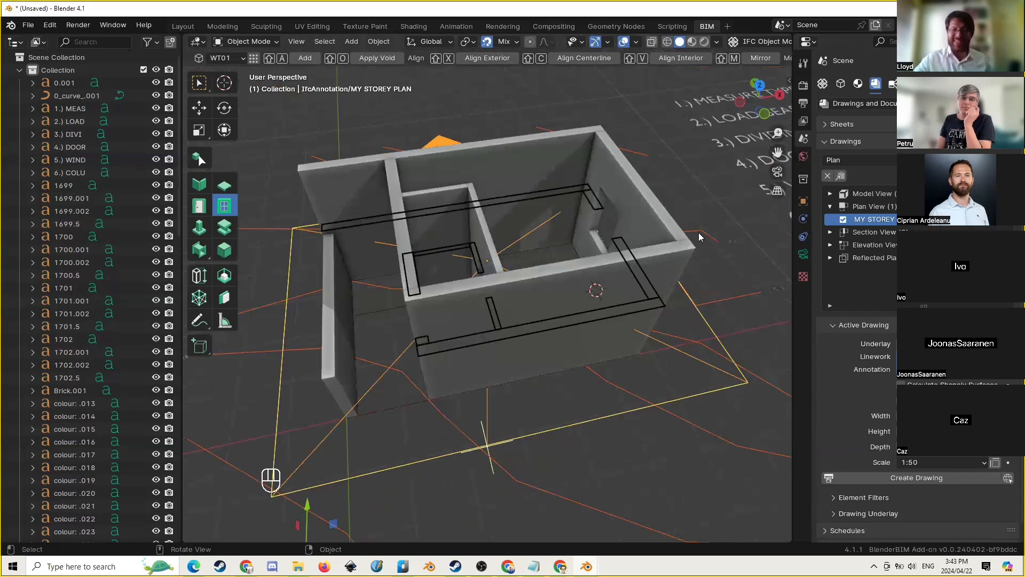
{"action": "left_click", "coordinate": [716, 42]}
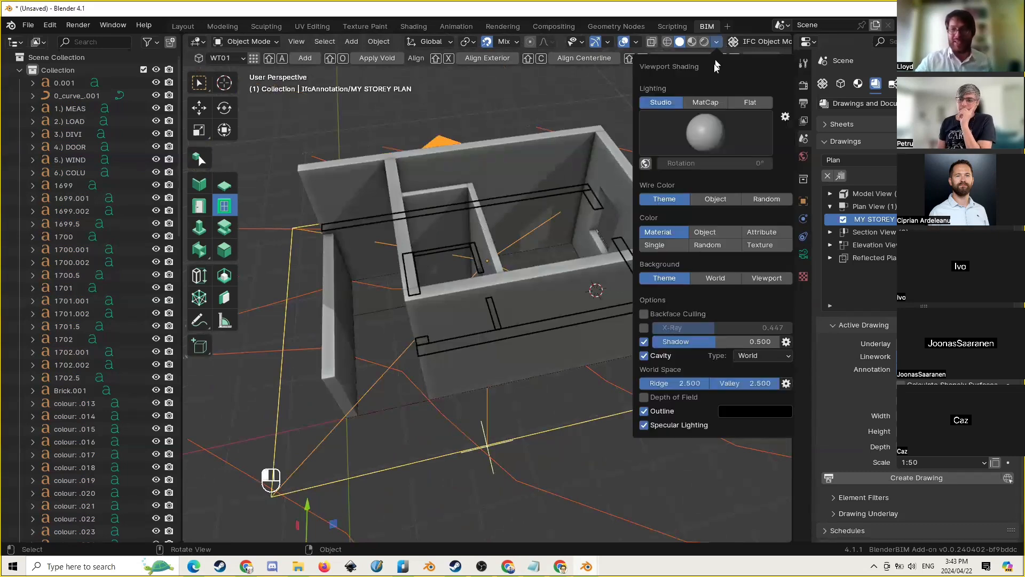
{"action": "left_click", "coordinate": [644, 328]}
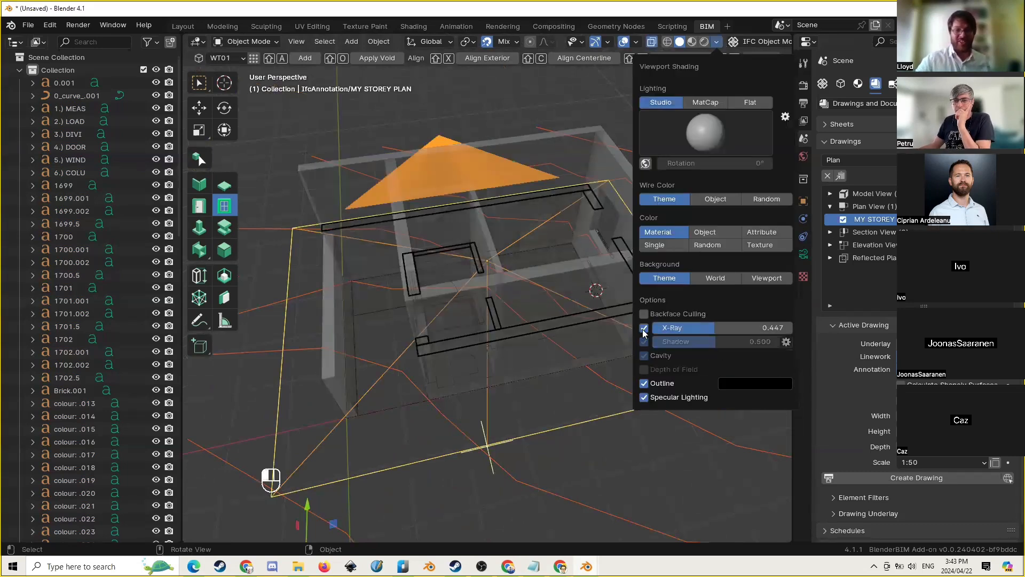
{"action": "mouse_move", "coordinate": [450, 357]}
{"action": "middle_mouse_down"}
{"action": "mouse_move", "coordinate": [471, 345]}
{"action": "mouse_move", "coordinate": [463, 377]}
{"action": "mouse_move", "coordinate": [638, 372]}
{"action": "mouse_move", "coordinate": [613, 378]}
{"action": "middle_mouse_up"}
{"action": "left_click", "coordinate": [716, 41]}
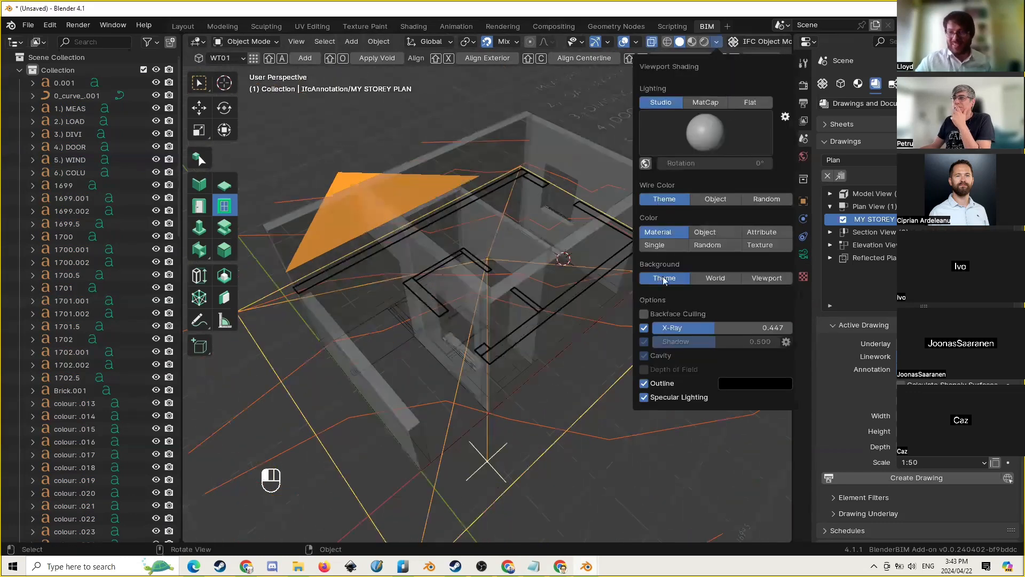
{"action": "left_click", "coordinate": [645, 329]}
{"action": "mouse_move", "coordinate": [550, 251]}
{"action": "middle_mouse_down"}
{"action": "mouse_move", "coordinate": [534, 241]}
{"action": "mouse_move", "coordinate": [401, 272]}
{"action": "middle_mouse_up"}
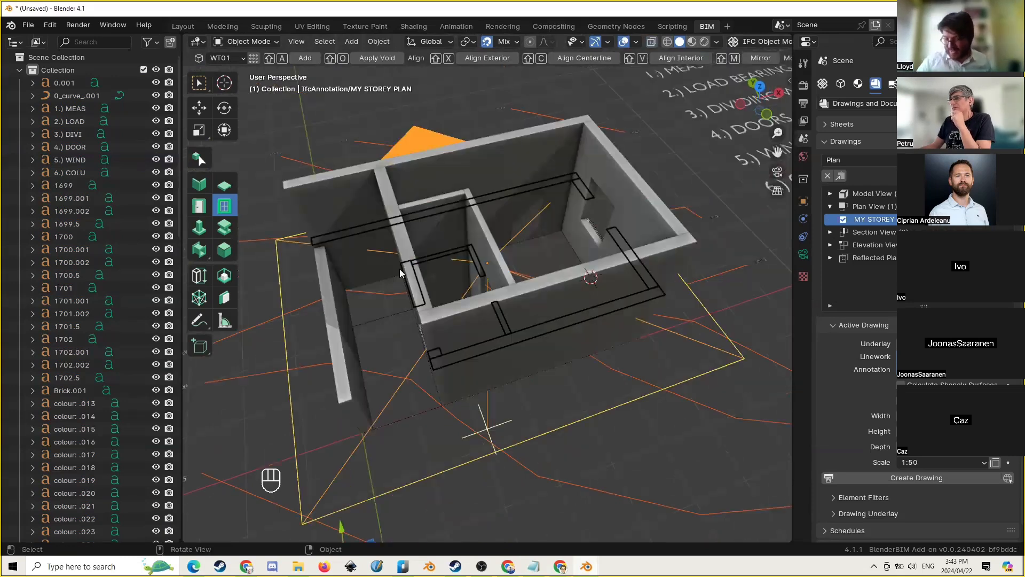
Review the storey plan through its drawing camera, selecting the entrance door and the outer wall's window to check them
{"action": "key", "text": "KP_7"}
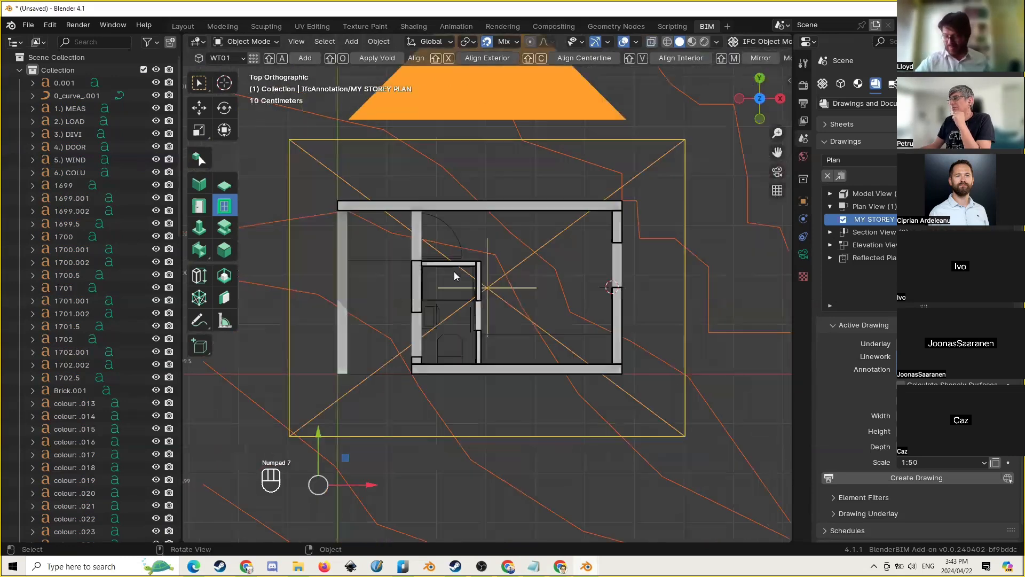
{"action": "key", "text": "KP_0"}
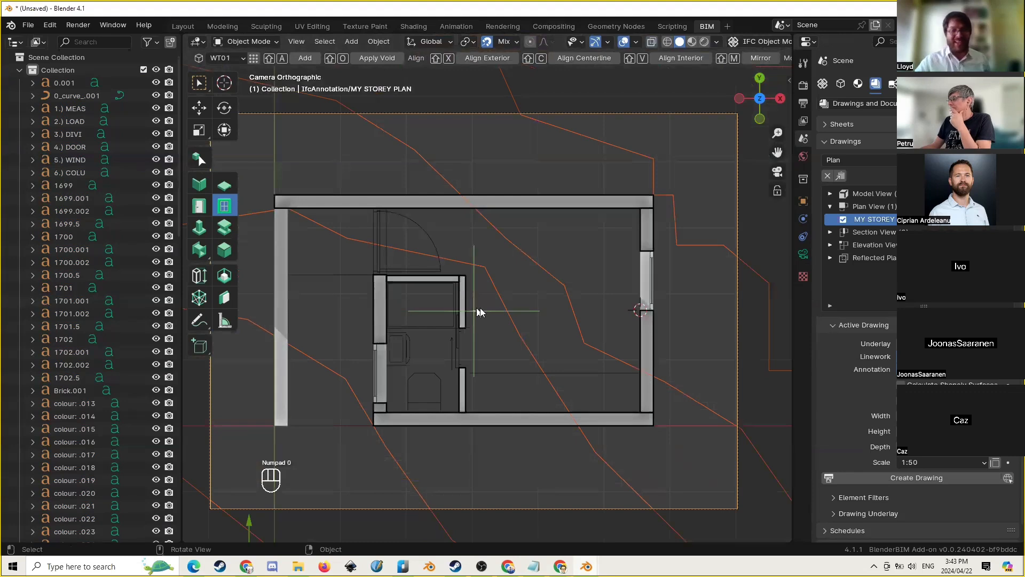
{"action": "middle_click_drag", "start_coordinate": [493, 316], "coordinate": [519, 283], "text": "shift"}
{"action": "scroll", "coordinate": [542, 229], "scroll_direction": "down", "scroll_amount": 6}
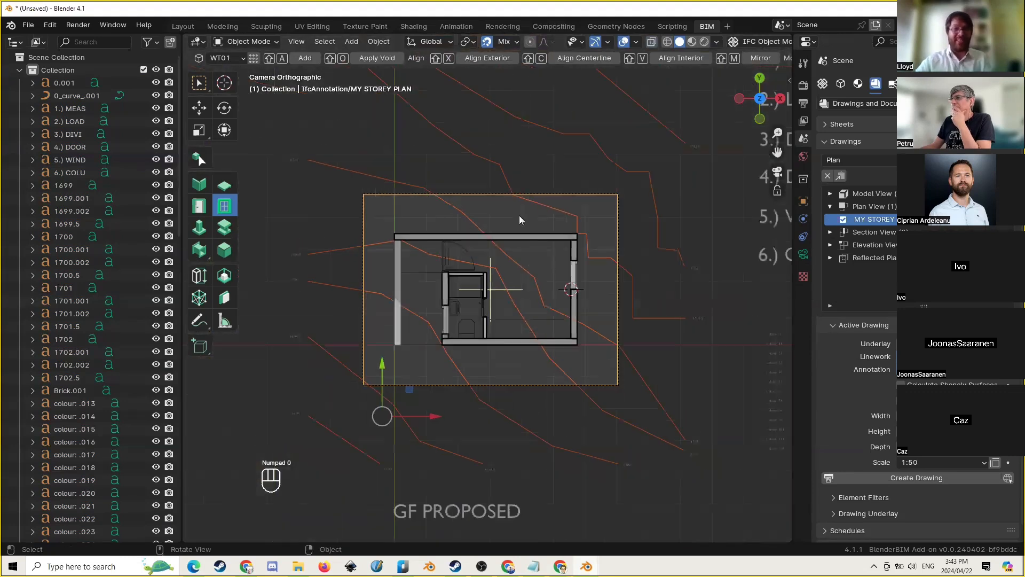
{"action": "left_click", "coordinate": [543, 202]}
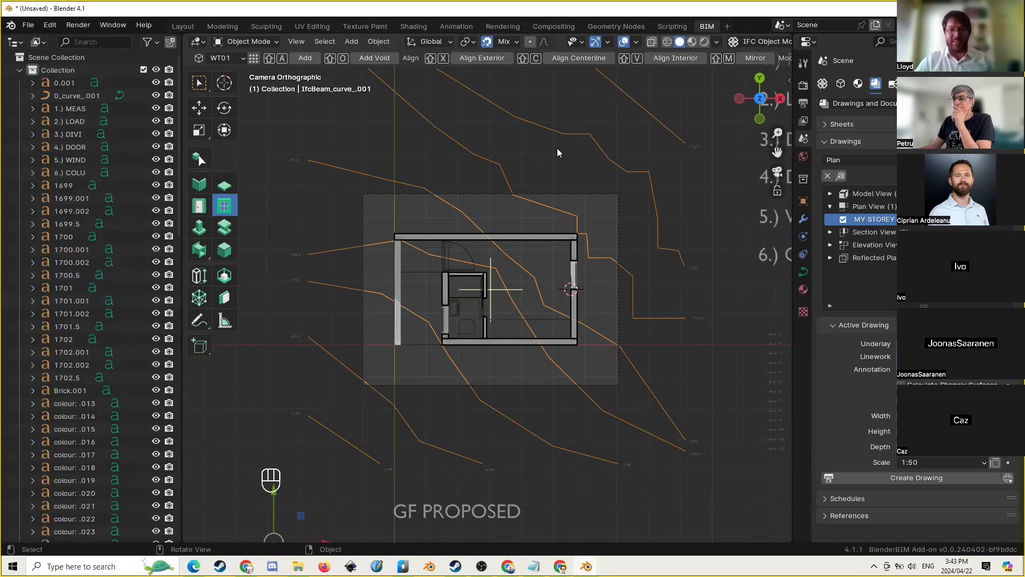
{"action": "scroll", "coordinate": [509, 291], "scroll_direction": "up", "scroll_amount": 4}
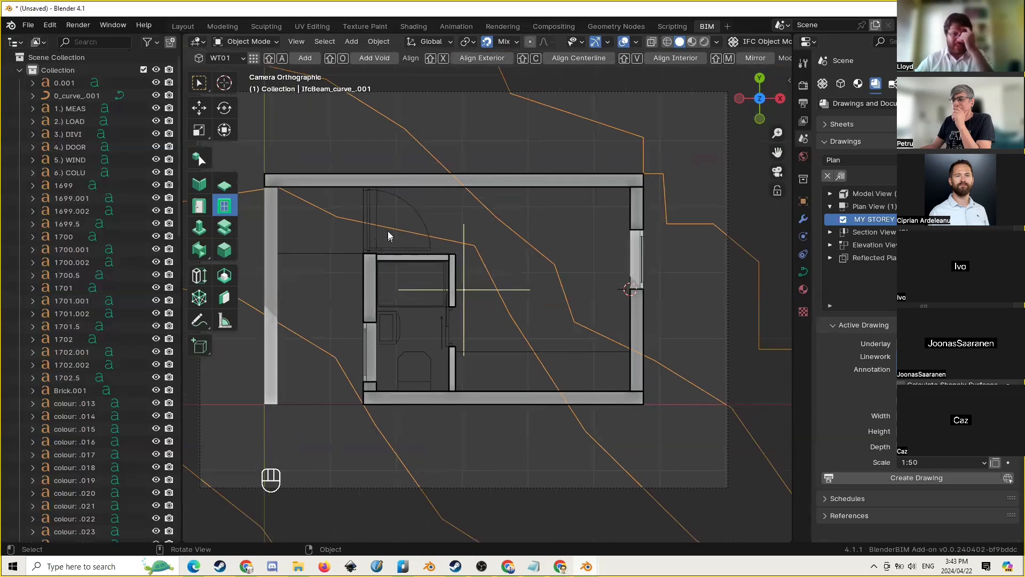
{"action": "left_click", "coordinate": [411, 211]}
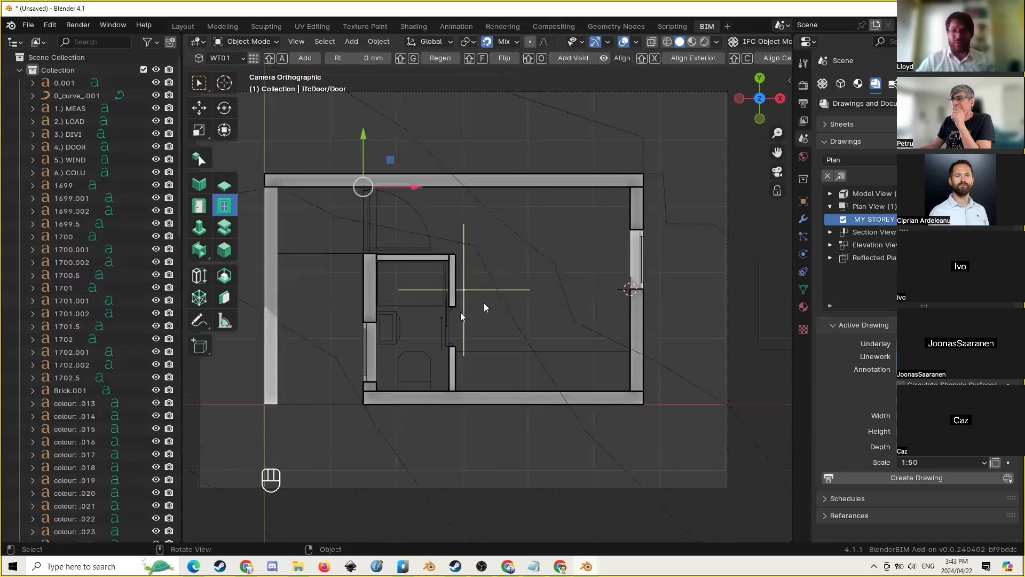
{"action": "left_click", "coordinate": [643, 243]}
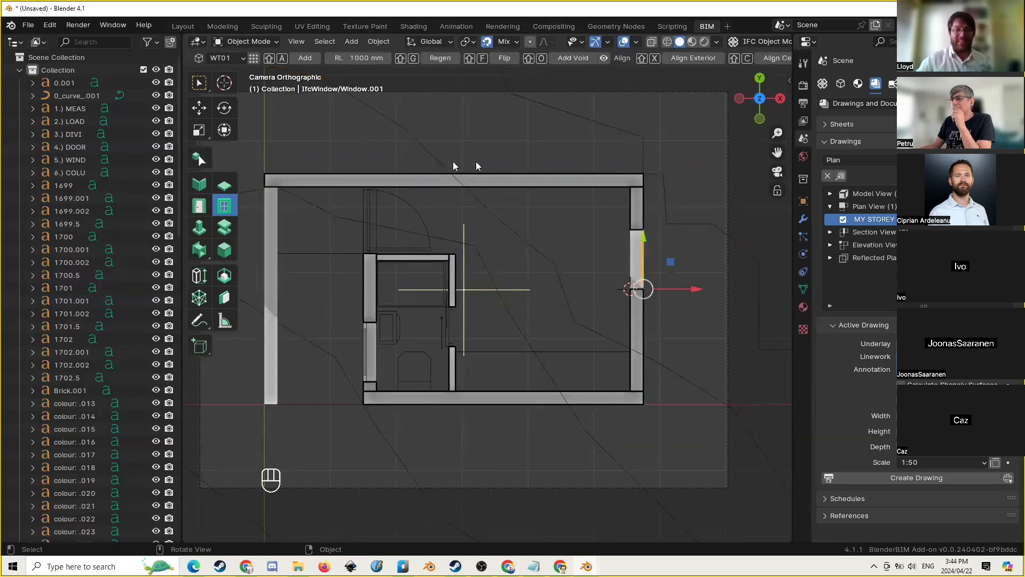
Hide the porch's outer wall to uncover the CAD column outline beneath it
{"action": "middle_click_drag", "start_coordinate": [406, 276], "coordinate": [576, 305], "text": "shift"}
{"action": "scroll", "coordinate": [428, 245], "scroll_direction": "up", "scroll_amount": 2}
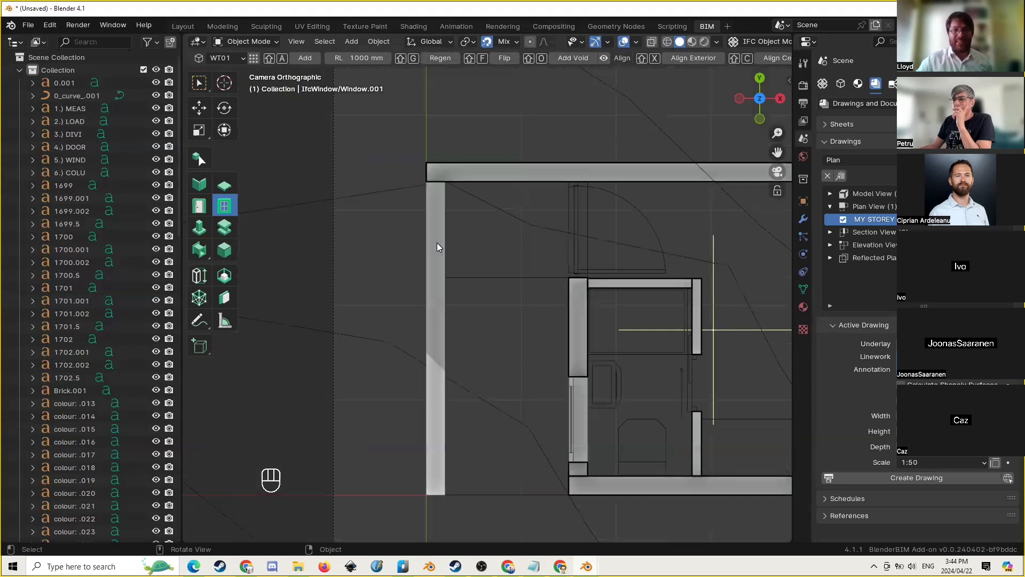
{"action": "left_click", "coordinate": [437, 243]}
{"action": "key", "text": "h"}
Measure the long side of the CAD column outline under the hidden porch wall
{"action": "scroll", "coordinate": [480, 239], "scroll_direction": "up", "scroll_amount": 6}
{"action": "middle_click_drag", "start_coordinate": [362, 248], "coordinate": [455, 294], "text": "shift"}
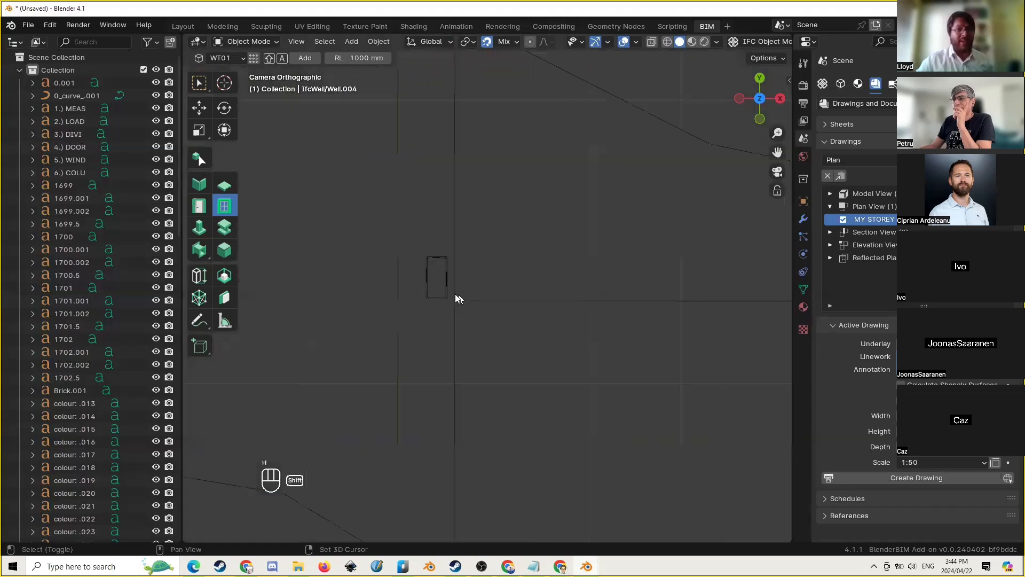
{"action": "scroll", "coordinate": [455, 294], "scroll_direction": "up", "scroll_amount": 6}
{"action": "middle_click_drag", "start_coordinate": [330, 233], "coordinate": [403, 234], "text": "shift"}
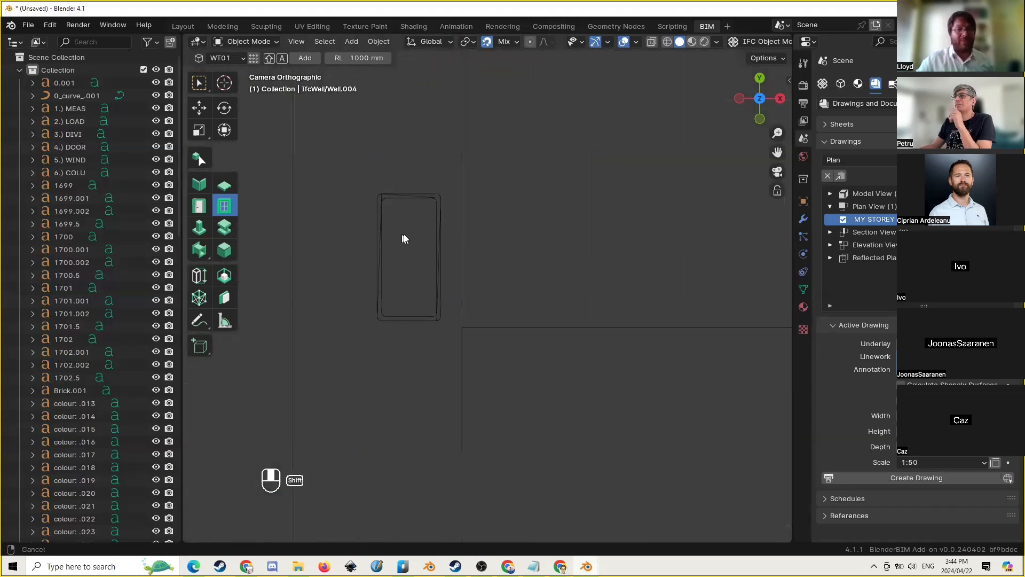
{"action": "right_click_drag", "start_coordinate": [374, 243], "coordinate": [370, 248], "text": "shift"}
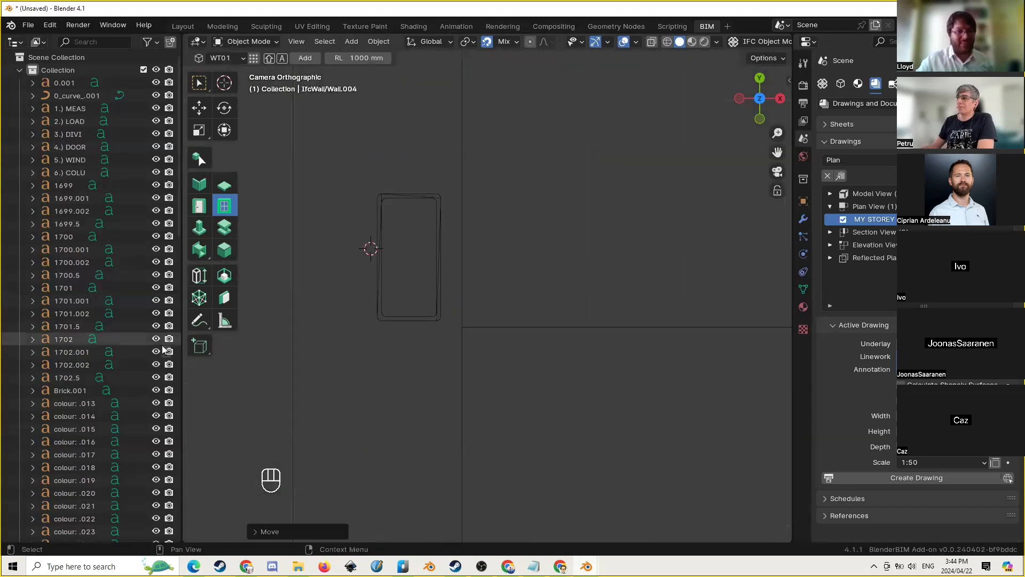
{"action": "left_click", "coordinate": [224, 321]}
{"action": "left_click_drag", "start_coordinate": [386, 197], "coordinate": [384, 322]}
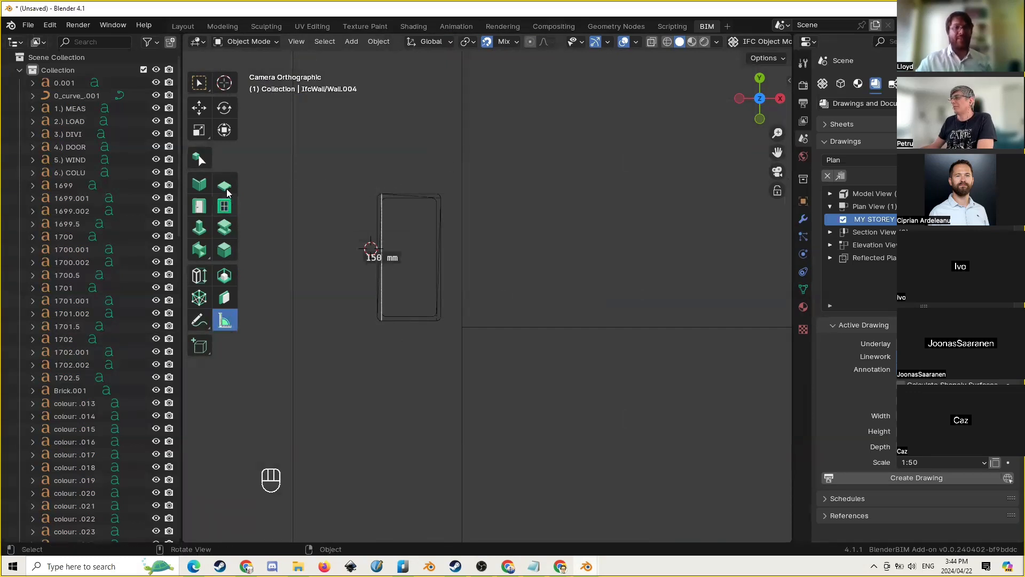
{"action": "scroll", "coordinate": [435, 240], "scroll_direction": "down", "scroll_amount": 6}
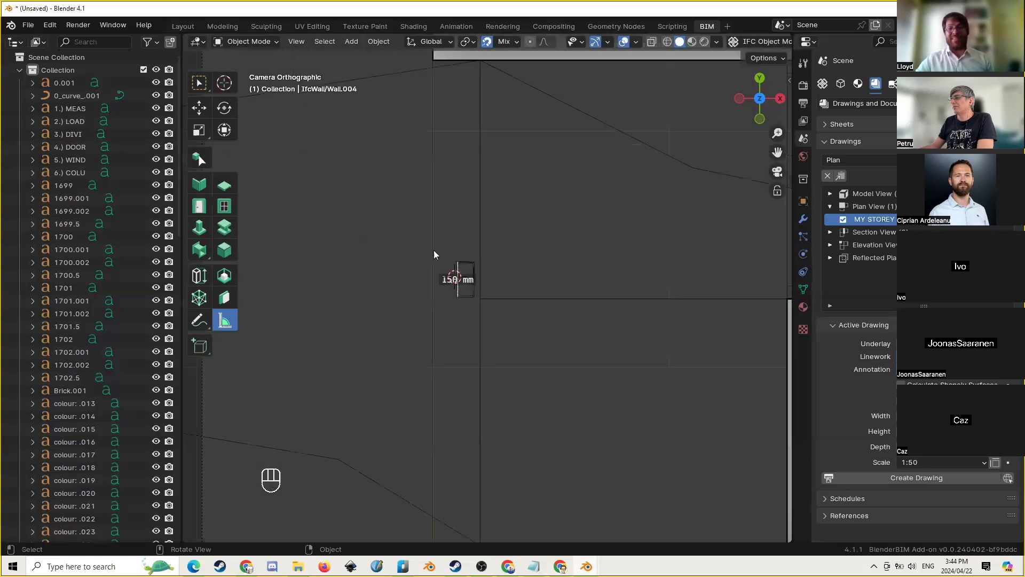
{"action": "middle_click_drag", "start_coordinate": [556, 265], "coordinate": [491, 300], "text": "shift"}
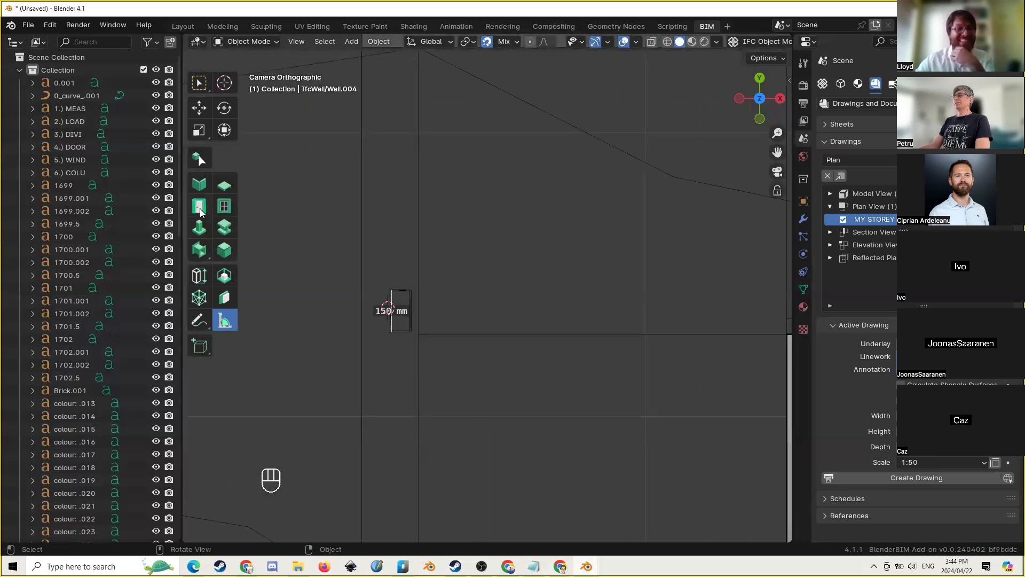
Add a column of type C3 with its axis on the lower-left corner of the CAD column outline
{"action": "left_click", "coordinate": [199, 227]}
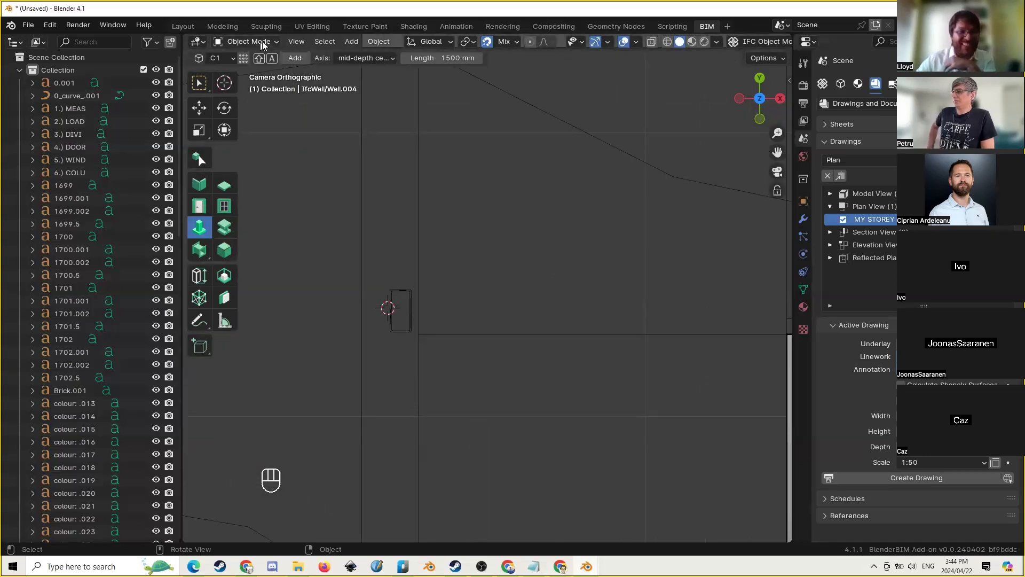
{"action": "left_click", "coordinate": [225, 55]}
{"action": "left_click", "coordinate": [236, 119]}
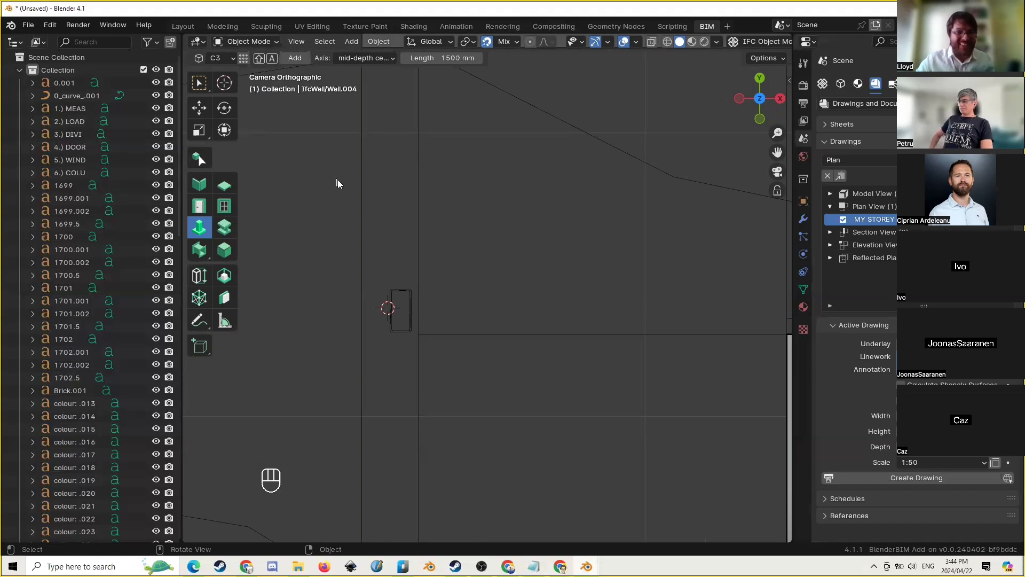
{"action": "scroll", "coordinate": [348, 185], "scroll_direction": "up", "scroll_amount": 3}
{"action": "middle_click_drag", "start_coordinate": [377, 196], "coordinate": [432, 116], "text": "shift"}
{"action": "right_click_drag", "start_coordinate": [436, 248], "coordinate": [396, 269], "text": "shift"}
{"action": "scroll", "coordinate": [446, 160], "scroll_direction": "up", "scroll_amount": 1}
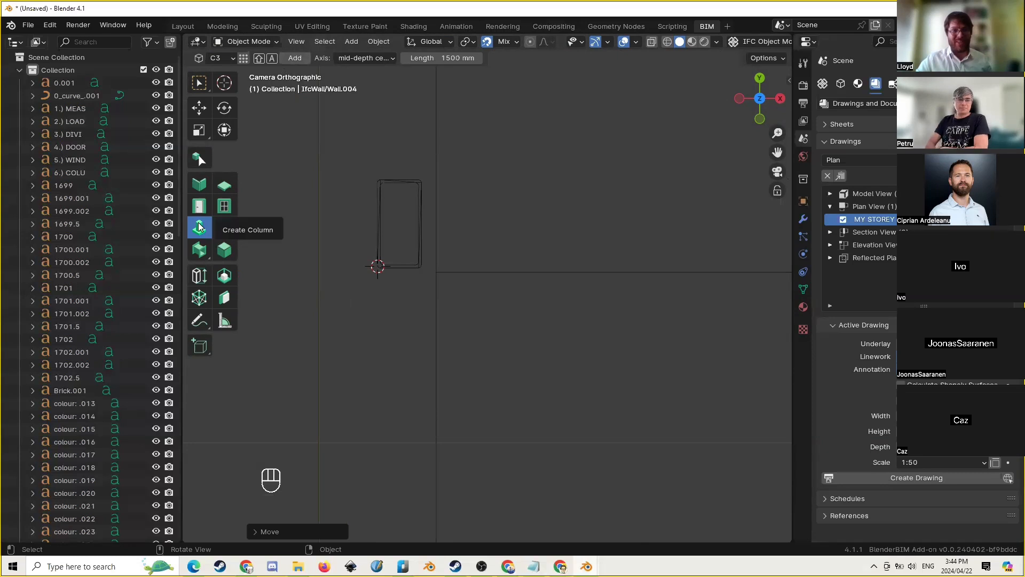
{"action": "left_click", "coordinate": [294, 58]}
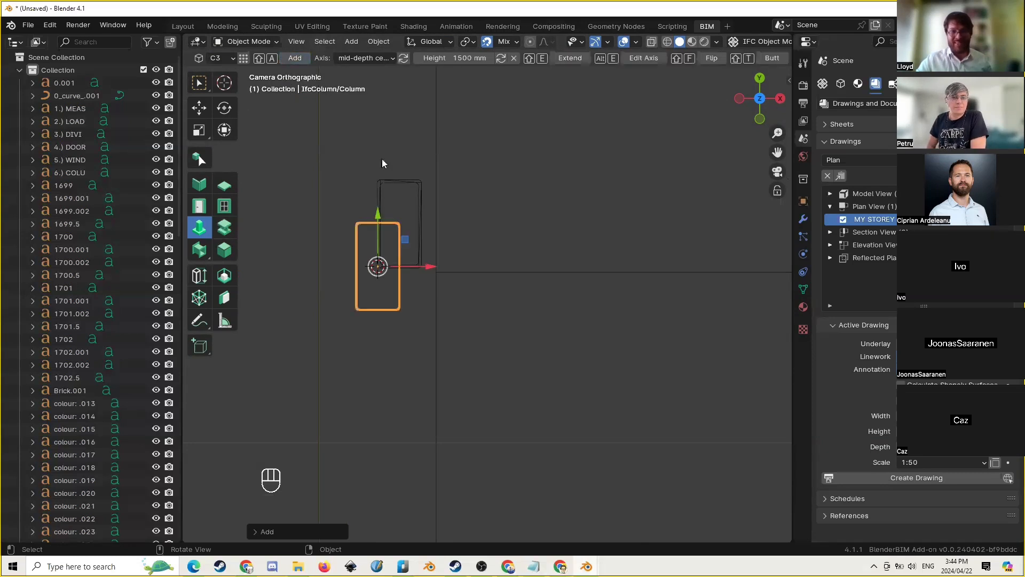
Move the new C3 column along Y and X until its sides coincide with the CAD column outline
{"action": "scroll", "coordinate": [382, 208], "scroll_direction": "up", "scroll_amount": 3}
{"action": "middle_click_drag", "start_coordinate": [383, 208], "coordinate": [401, 230], "text": "shift"}
{"action": "key", "text": "g"}
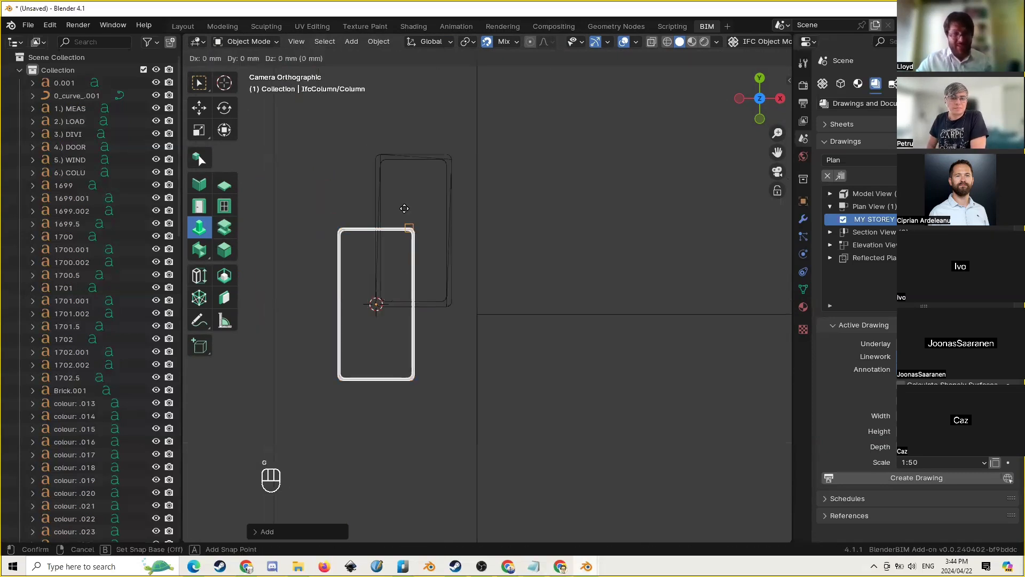
{"action": "key", "text": "y"}
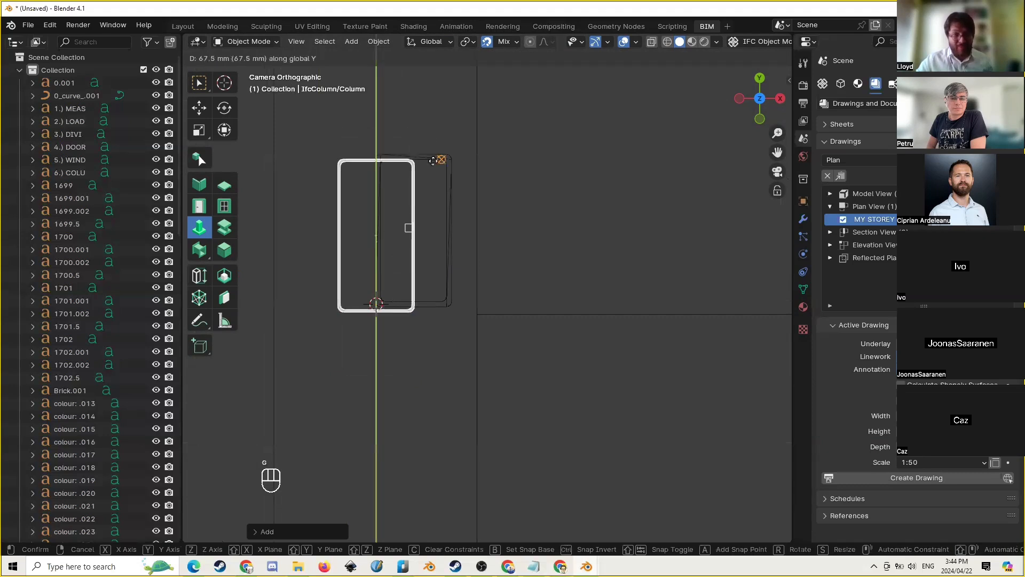
{"action": "left_click", "coordinate": [443, 154]}
{"action": "key", "text": "g"}
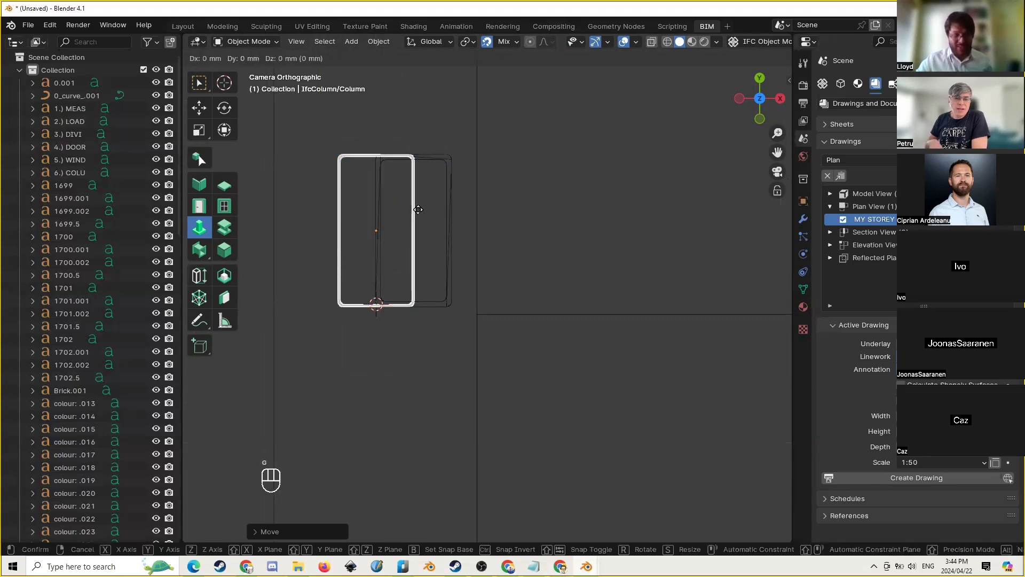
{"action": "key", "text": "x"}
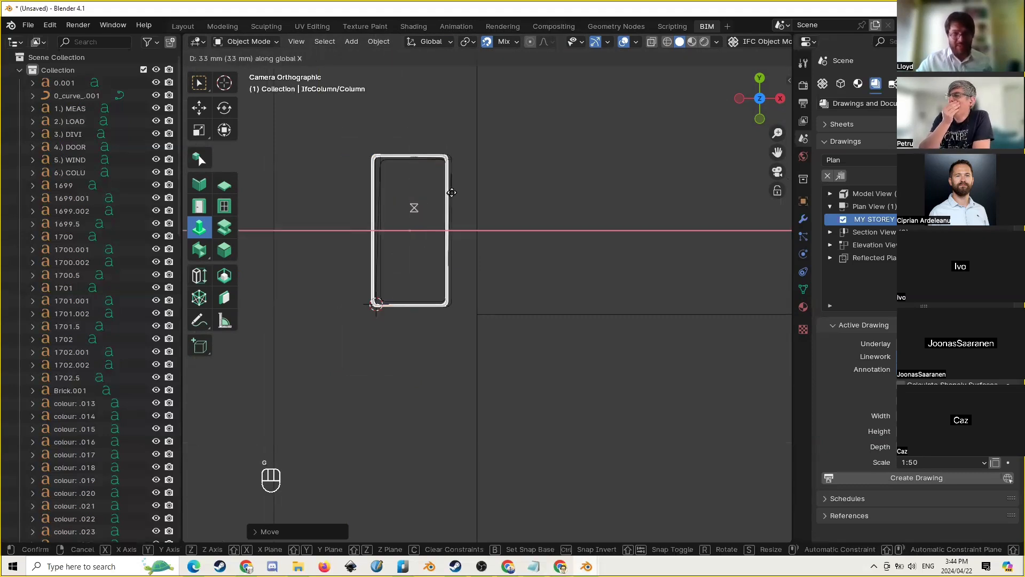
{"action": "left_click", "coordinate": [453, 159]}
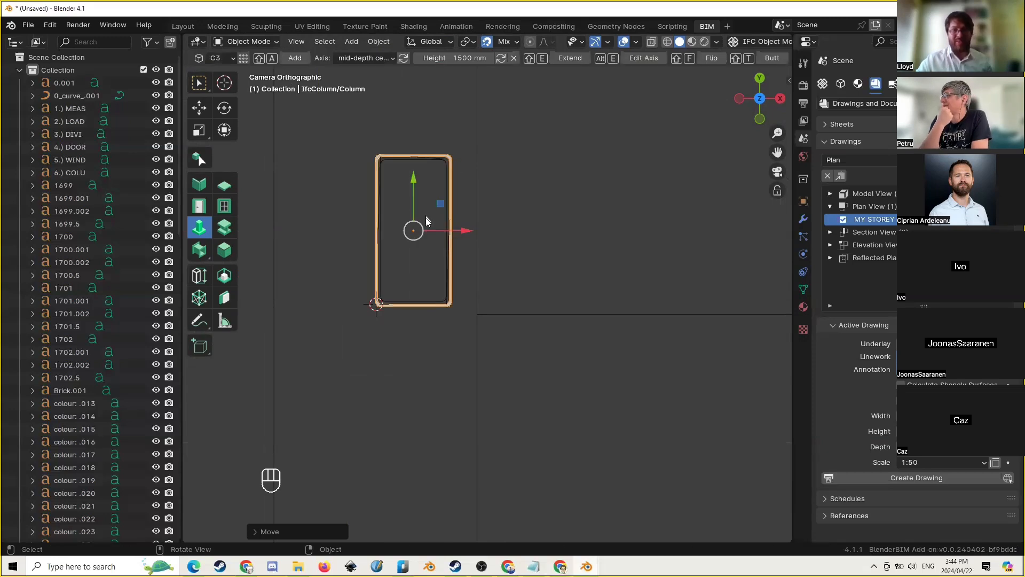
Raise the C3 column along Z by its own height so its base sits at its former top
{"action": "scroll", "coordinate": [574, 197], "scroll_direction": "down", "scroll_amount": 5}
{"action": "left_click", "coordinate": [574, 197]}
{"action": "scroll", "coordinate": [461, 232], "scroll_direction": "down", "scroll_amount": 3}
{"action": "middle_click_drag", "start_coordinate": [461, 231], "coordinate": [452, 323]}
{"action": "scroll", "coordinate": [553, 296], "scroll_direction": "down", "scroll_amount": 6}
{"action": "scroll", "coordinate": [452, 326], "scroll_direction": "up", "scroll_amount": 1}
{"action": "left_click", "coordinate": [434, 326]}
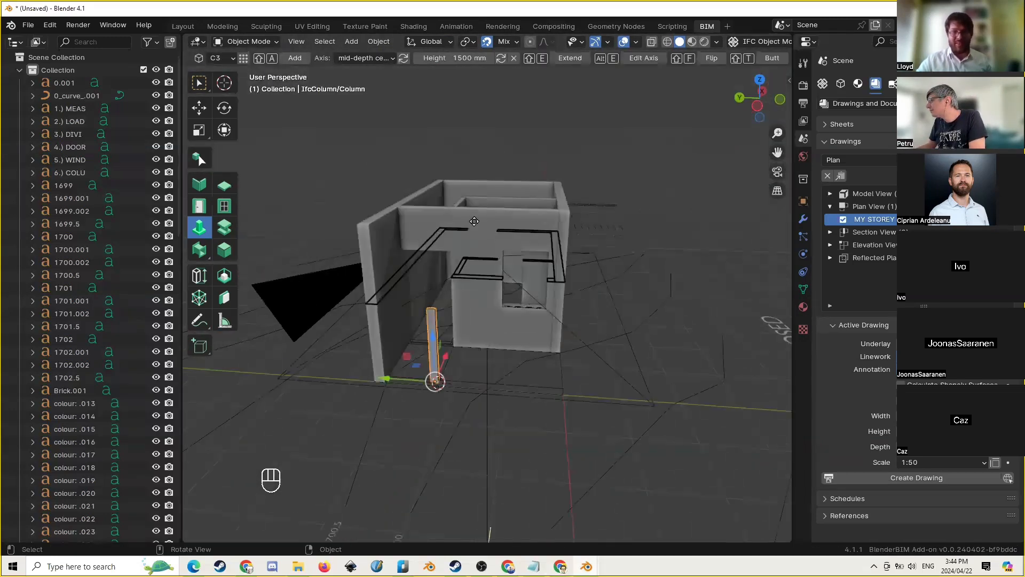
{"action": "key", "text": "g"}
{"action": "key", "text": "z"}
{"action": "left_click", "coordinate": [432, 308]}
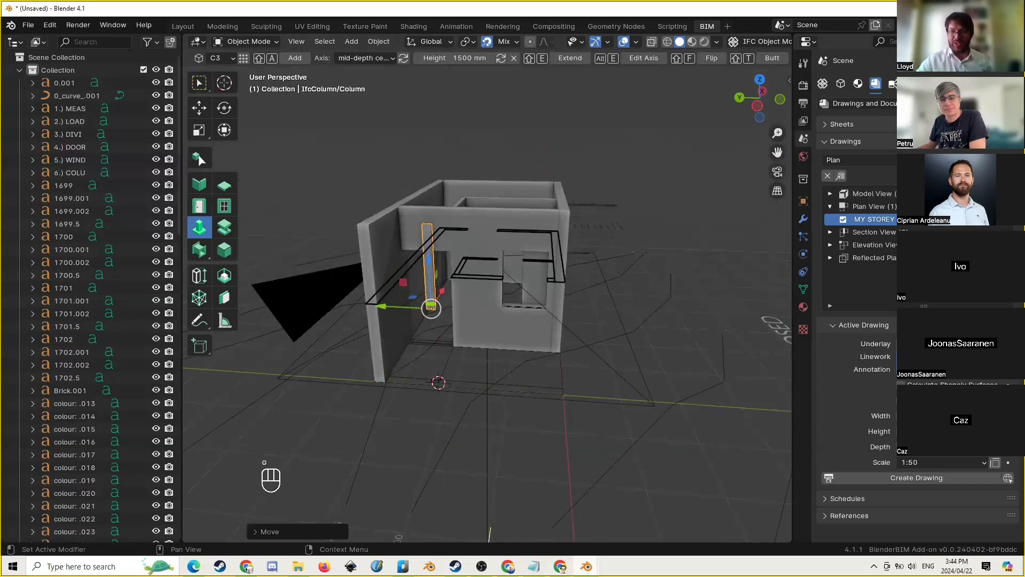
{"action": "left_click", "coordinate": [627, 143]}
Examine the storey plan through its drawing camera, selecting the CAD contour lines that run across the building
{"action": "middle_click_drag", "start_coordinate": [627, 142], "coordinate": [591, 242]}
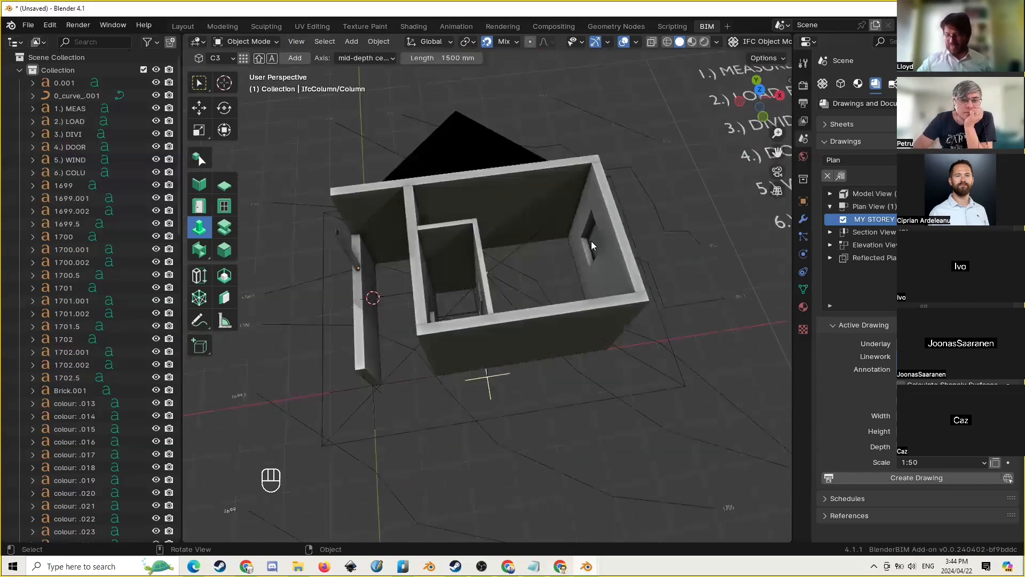
{"action": "scroll", "coordinate": [591, 241], "scroll_direction": "up", "scroll_amount": 3}
{"action": "key", "text": "KP_0"}
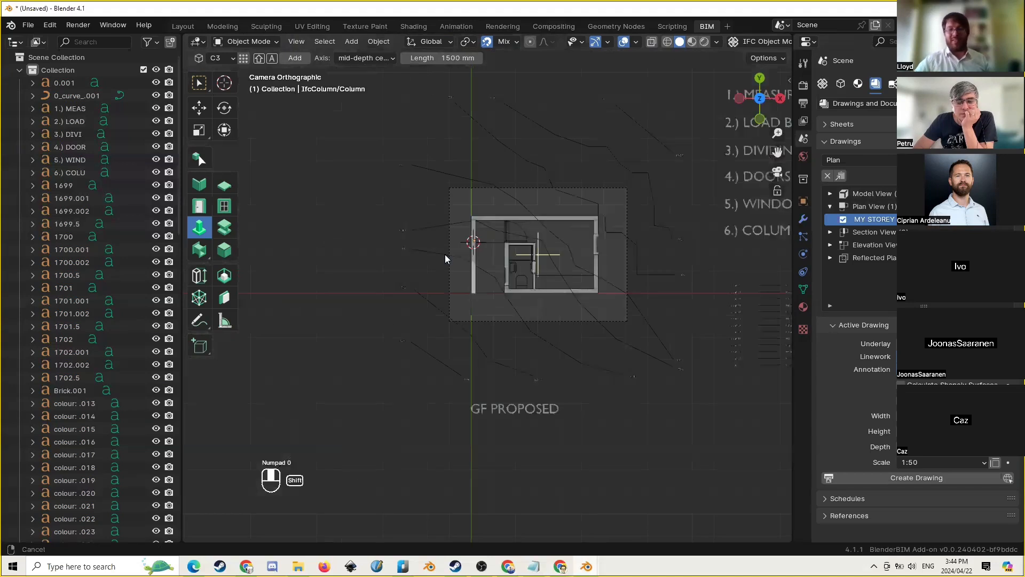
{"action": "scroll", "coordinate": [446, 254], "scroll_direction": "up", "scroll_amount": 4}
{"action": "middle_click_drag", "start_coordinate": [600, 239], "coordinate": [559, 297], "text": "shift"}
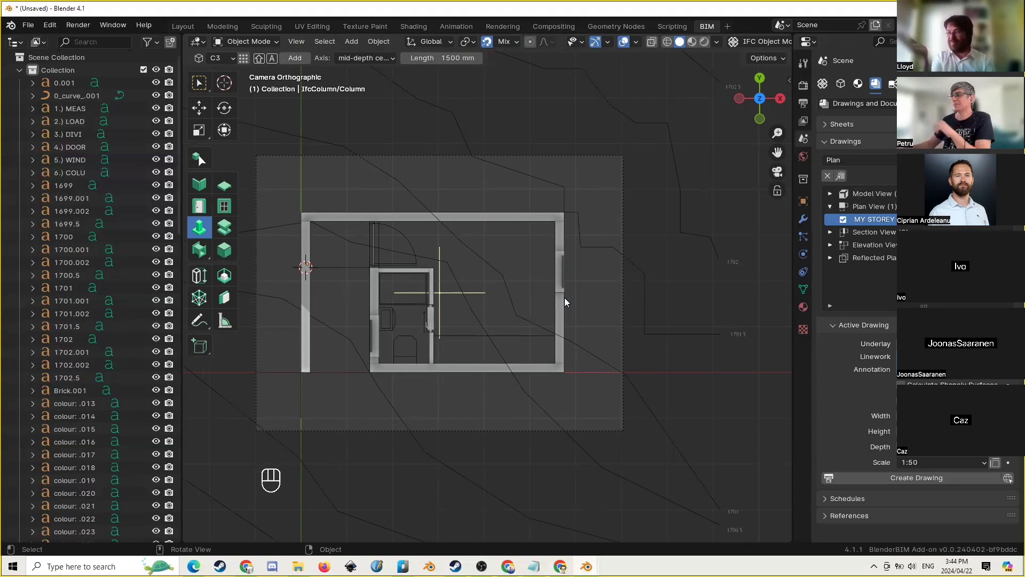
{"action": "left_click", "coordinate": [596, 364]}
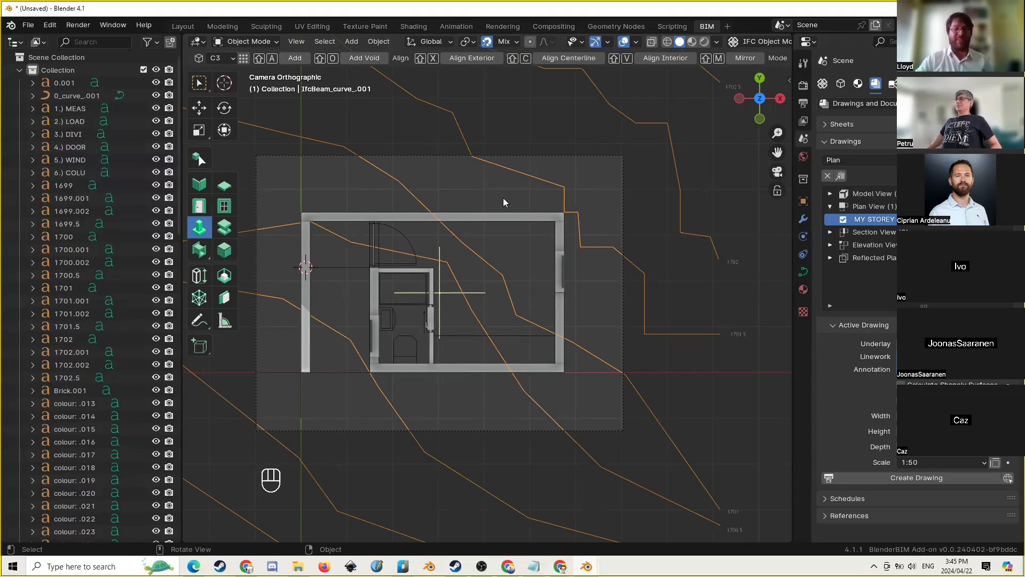
{"action": "scroll", "coordinate": [504, 202], "scroll_direction": "down", "scroll_amount": 3}
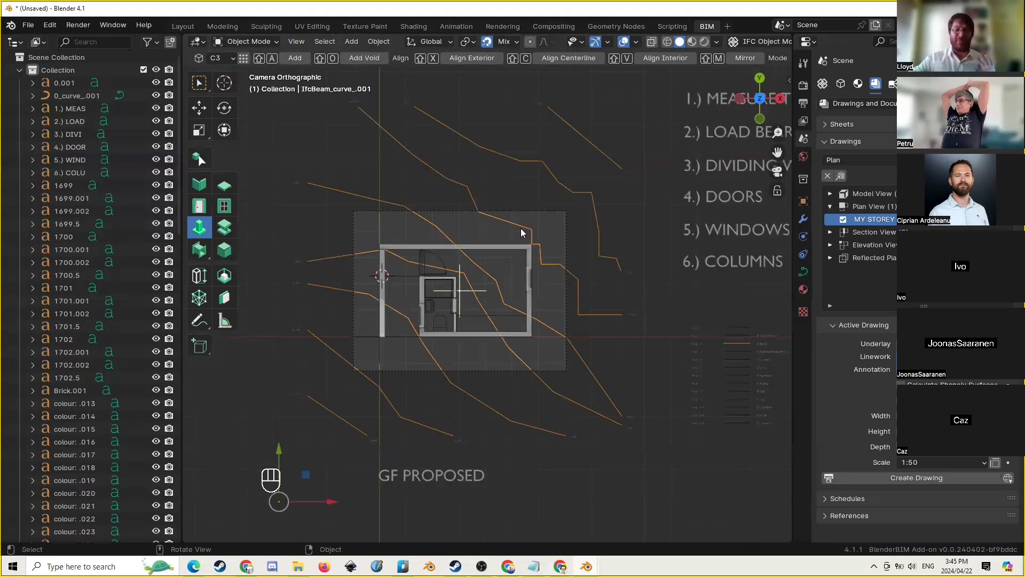
{"action": "scroll", "coordinate": [521, 229], "scroll_direction": "up", "scroll_amount": 2}
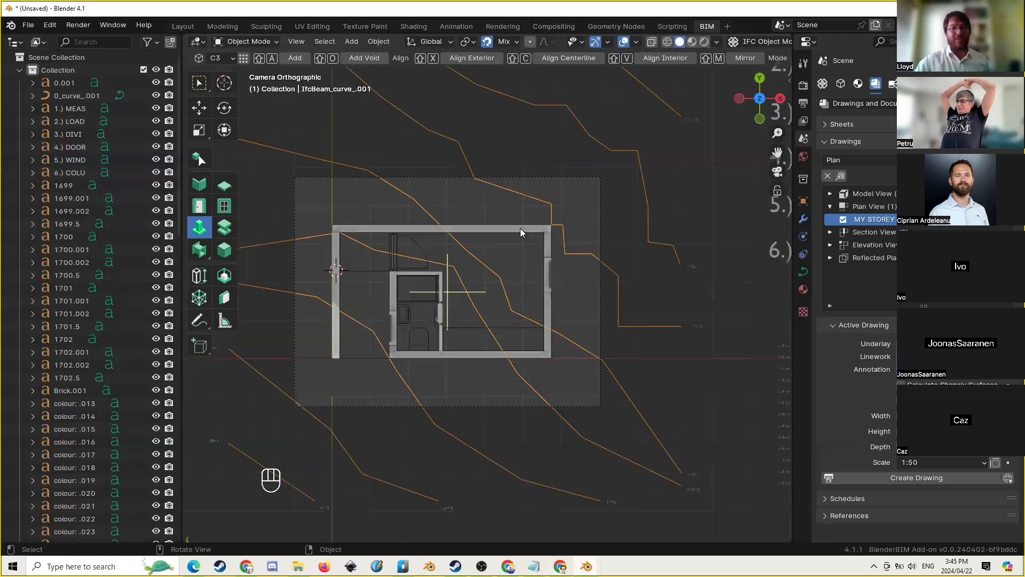
{"action": "scroll", "coordinate": [607, 257], "scroll_direction": "down", "scroll_amount": 2}
{"action": "scroll", "coordinate": [473, 161], "scroll_direction": "up", "scroll_amount": 3}
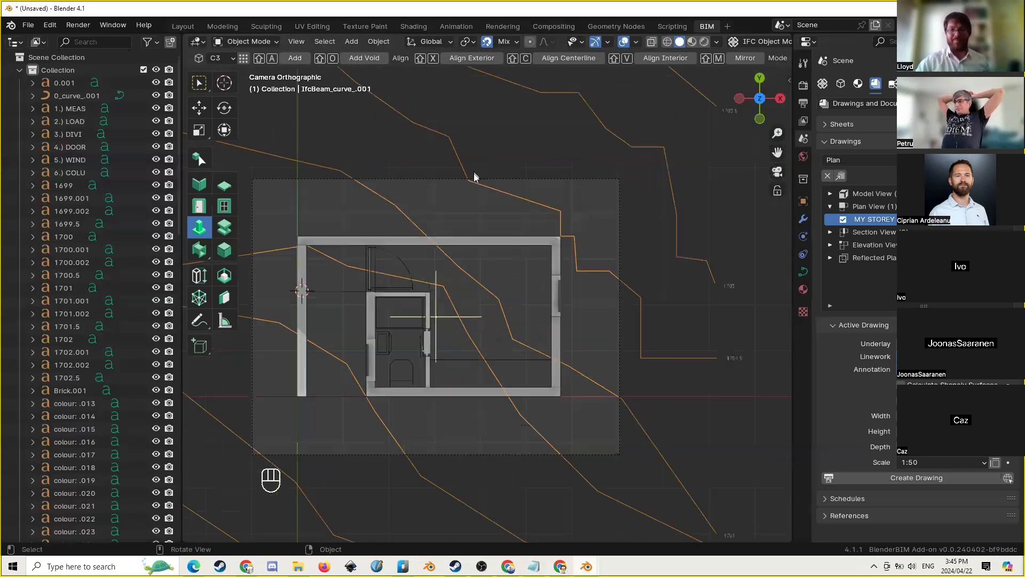
{"action": "middle_click_drag", "start_coordinate": [569, 290], "coordinate": [580, 223], "text": "shift"}
{"action": "middle_click_drag", "start_coordinate": [524, 251], "coordinate": [522, 308], "text": "shift"}
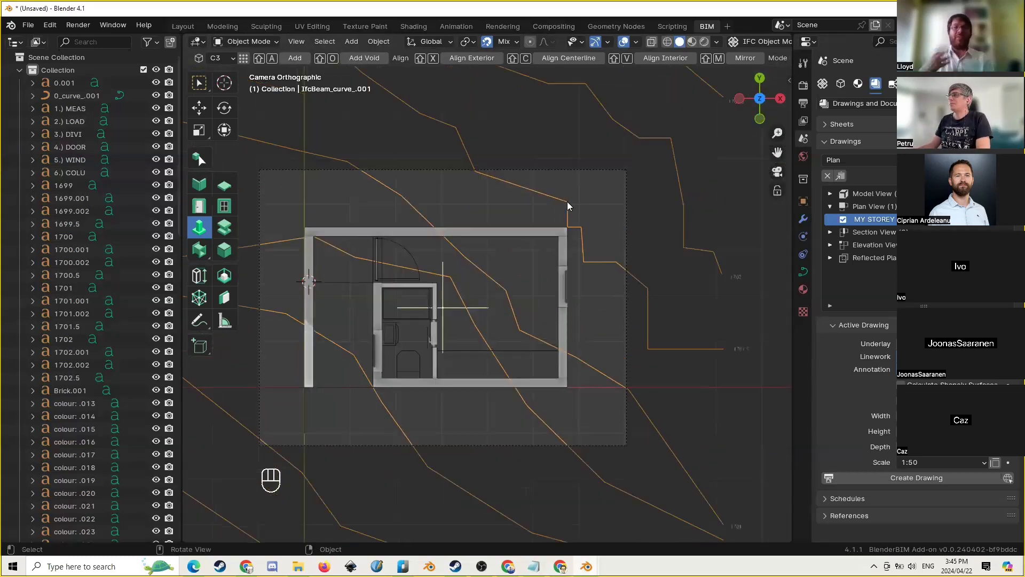
Assign the IfcColumn to the spatial container My Storey
{"action": "left_click", "coordinate": [20, 72]}
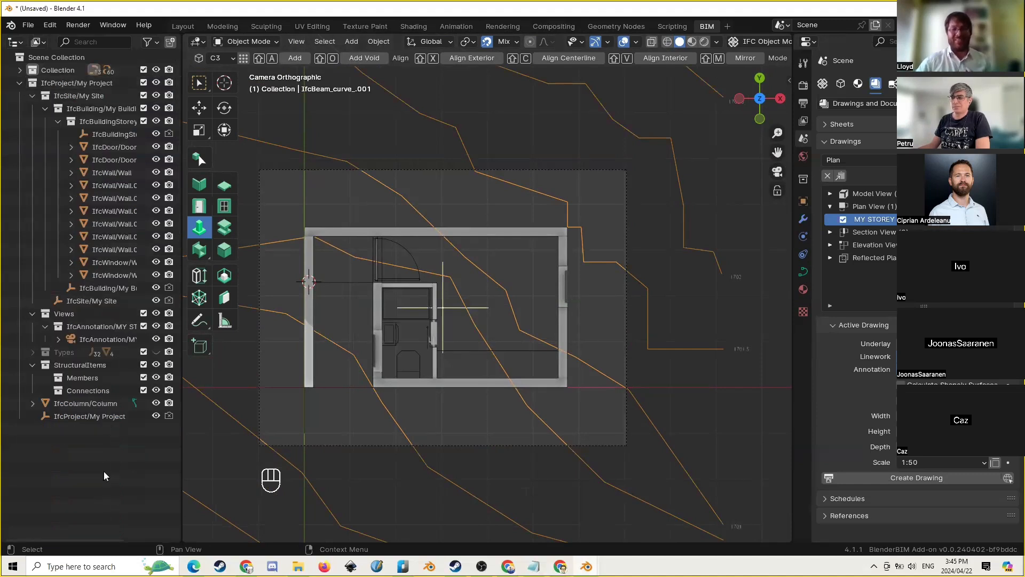
{"action": "left_click", "coordinate": [81, 404]}
{"action": "left_click", "coordinate": [841, 84]}
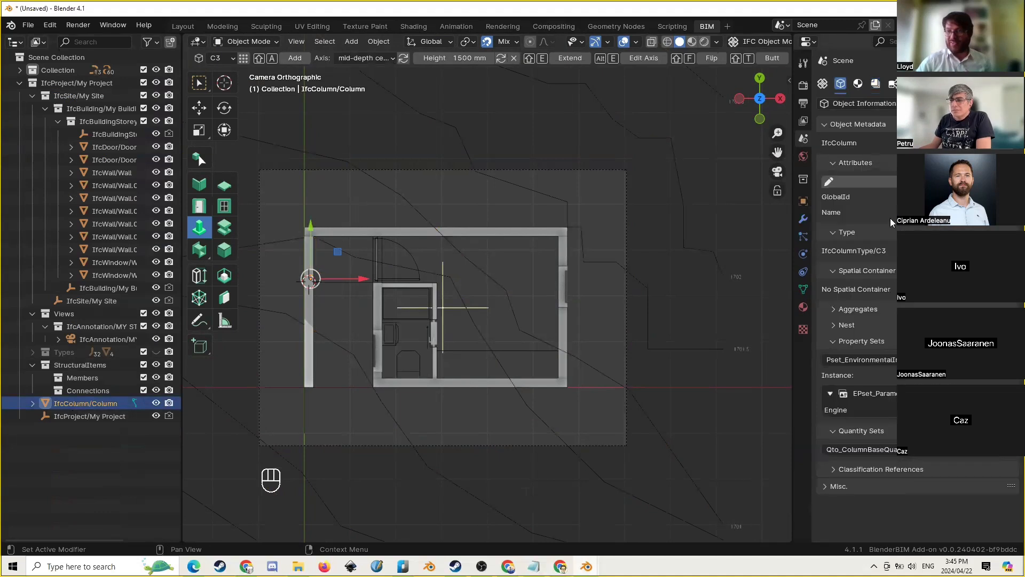
{"action": "left_click_drag", "start_coordinate": [891, 166], "coordinate": [867, 363]}
{"action": "left_click", "coordinate": [870, 194]}
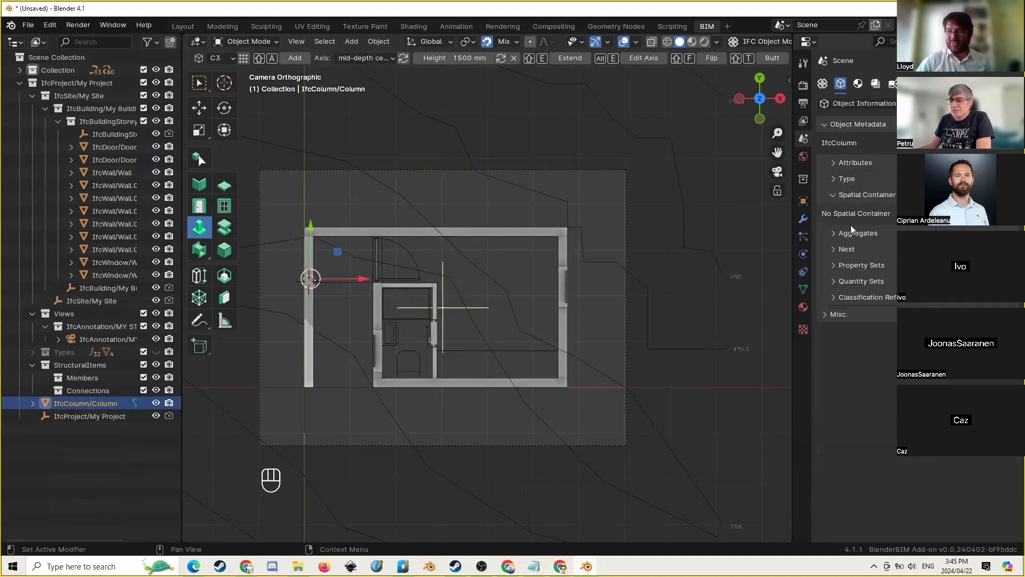
{"action": "left_click", "coordinate": [1007, 213]}
{"action": "left_click", "coordinate": [831, 232]}
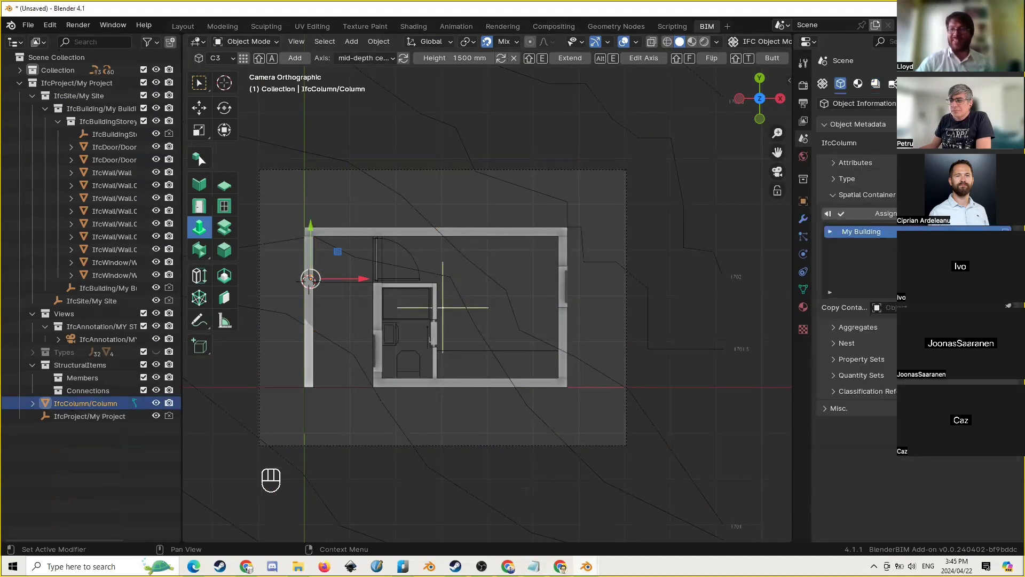
{"action": "left_click", "coordinate": [830, 232]}
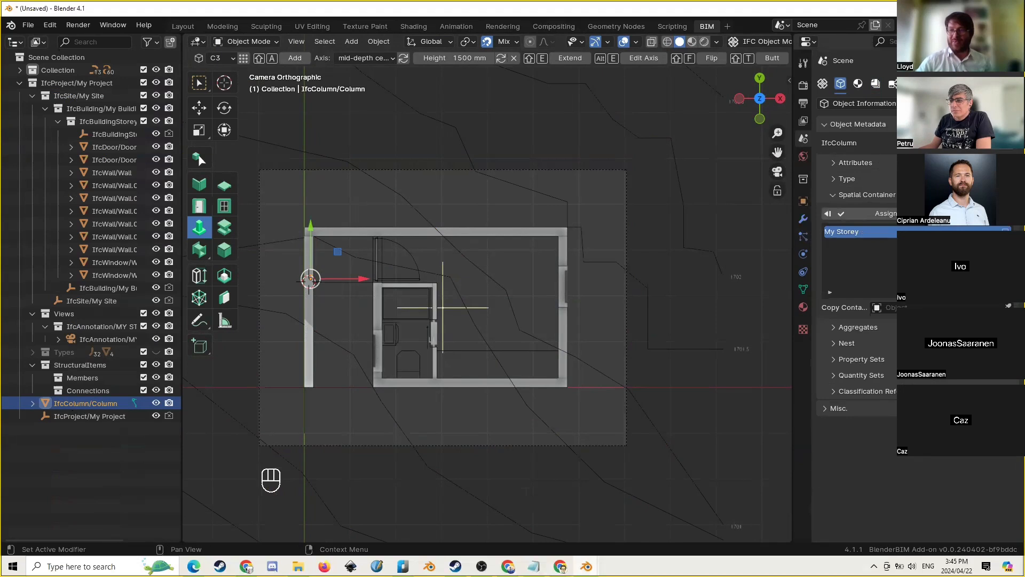
{"action": "left_click", "coordinate": [886, 213]}
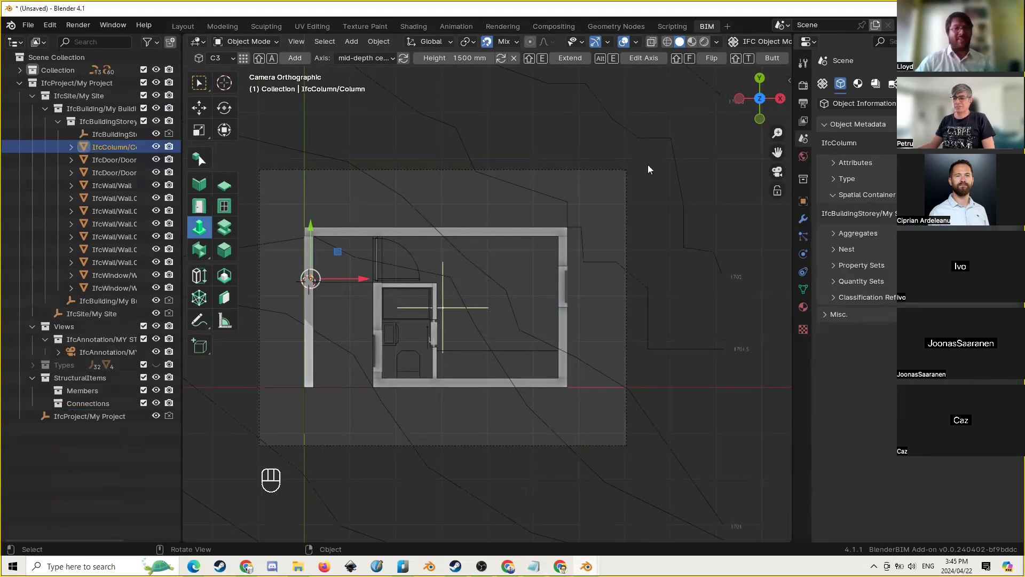
Select the CAD contour lines and assign them the IfcAnnotation class with the Plan/Annotation context
{"action": "left_click", "coordinate": [627, 120]}
{"action": "scroll", "coordinate": [566, 186], "scroll_direction": "down", "scroll_amount": 1}
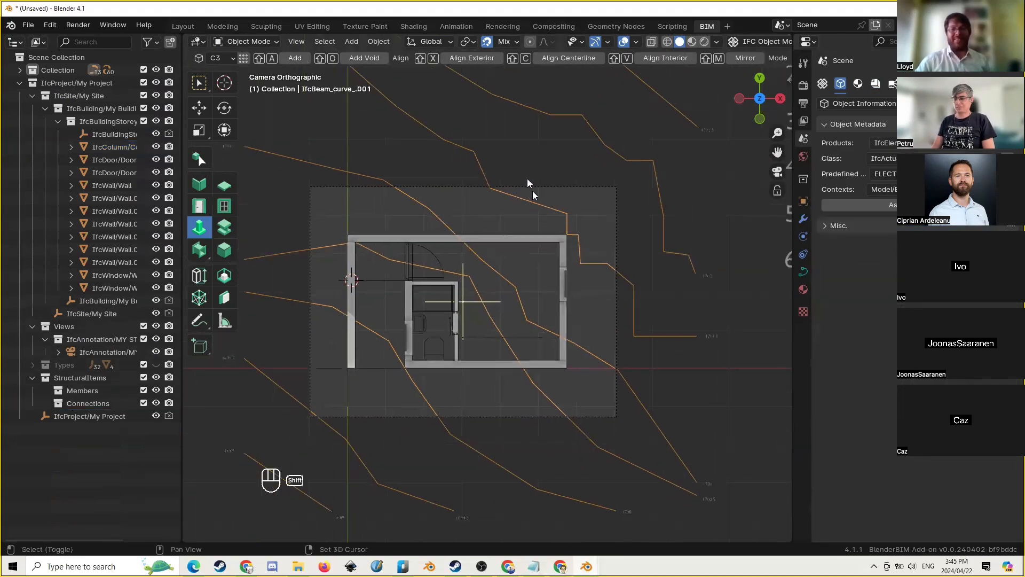
{"action": "scroll", "coordinate": [489, 211], "scroll_direction": "up", "scroll_amount": 1}
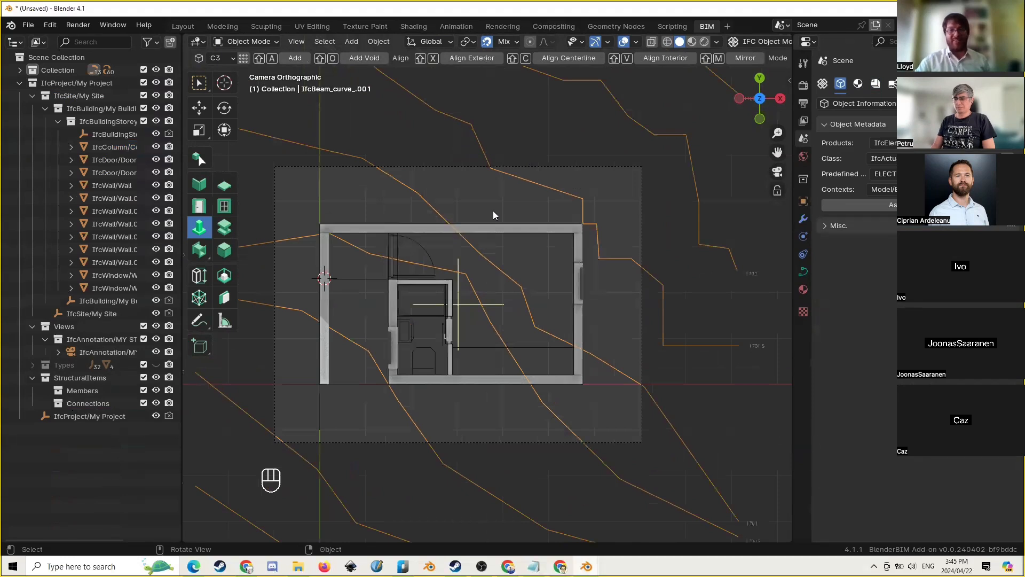
{"action": "scroll", "coordinate": [493, 210], "scroll_direction": "down", "scroll_amount": 5}
{"action": "scroll", "coordinate": [466, 213], "scroll_direction": "up", "scroll_amount": 4}
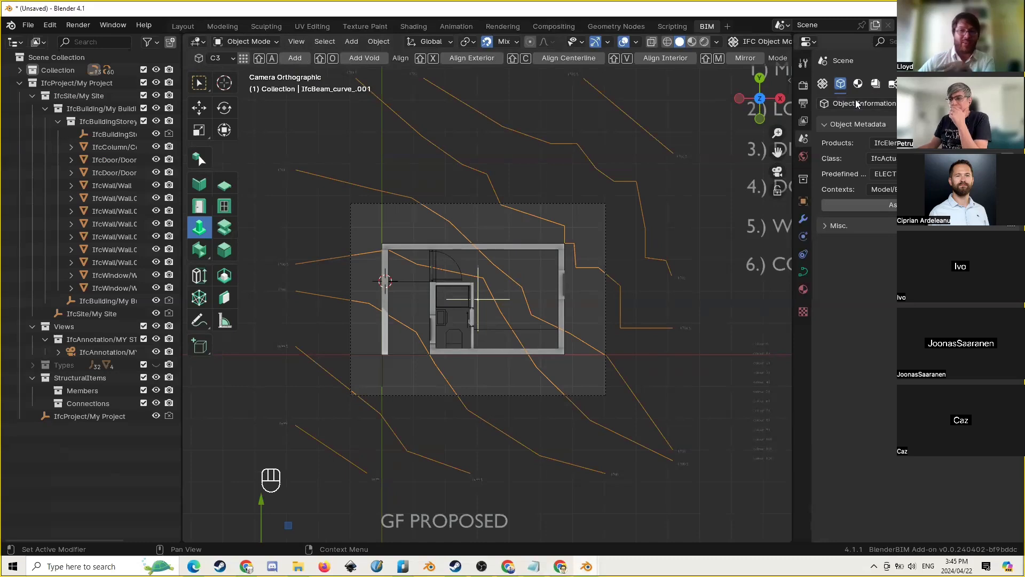
{"action": "left_click", "coordinate": [933, 146]}
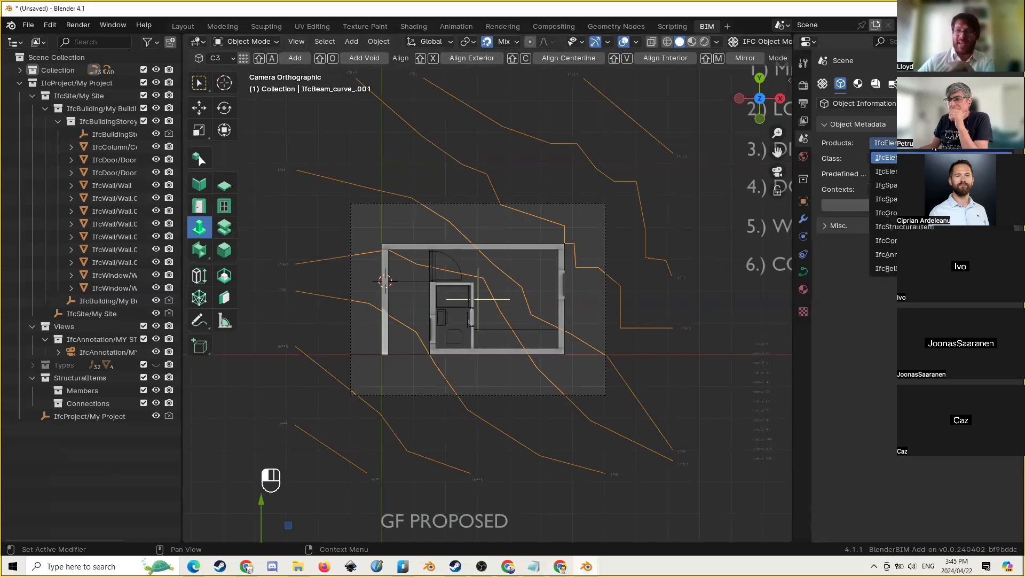
{"action": "left_click", "coordinate": [933, 171]}
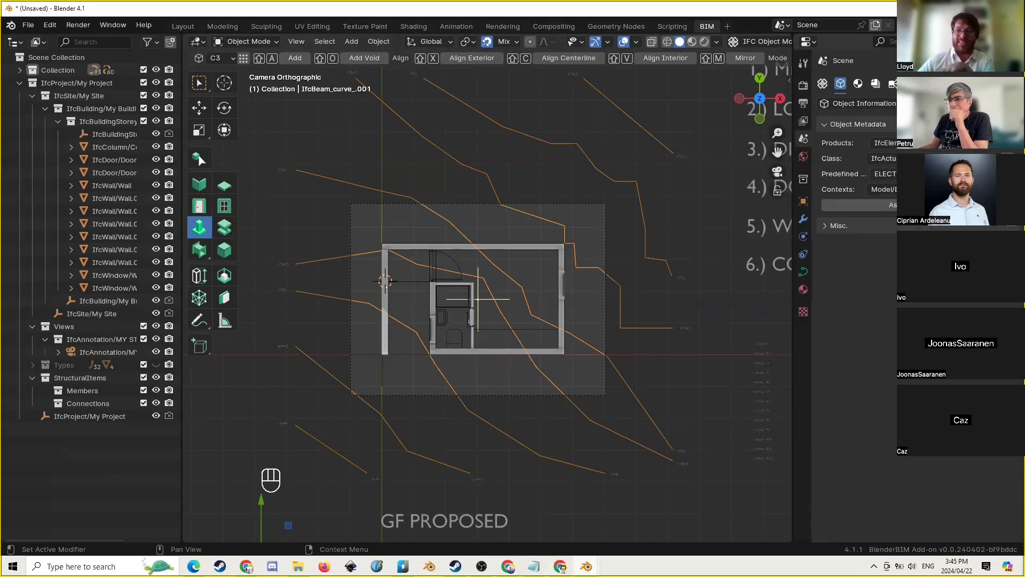
{"action": "left_click", "coordinate": [933, 142]}
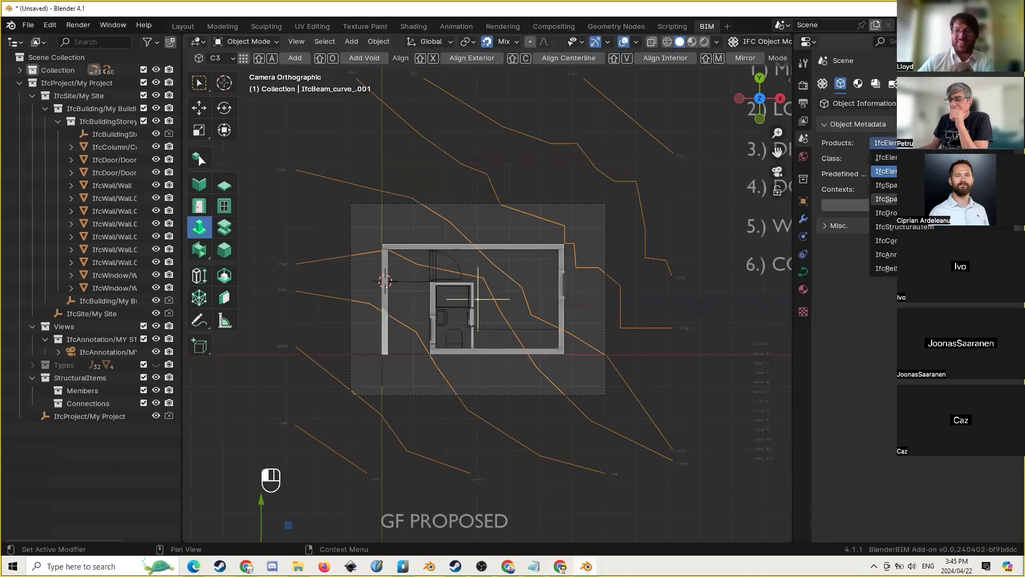
{"action": "left_click", "coordinate": [934, 254]}
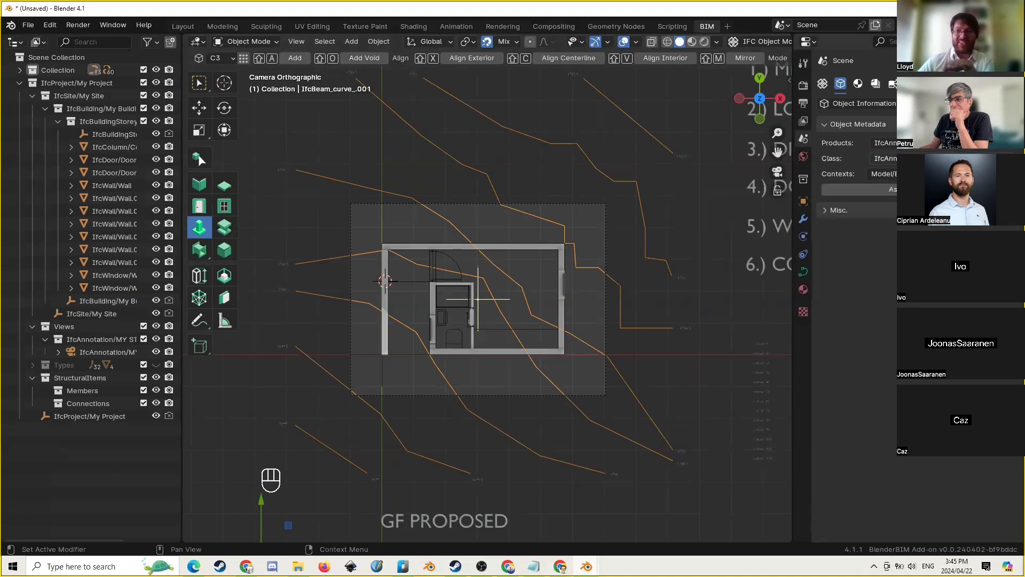
{"action": "left_click", "coordinate": [907, 174]}
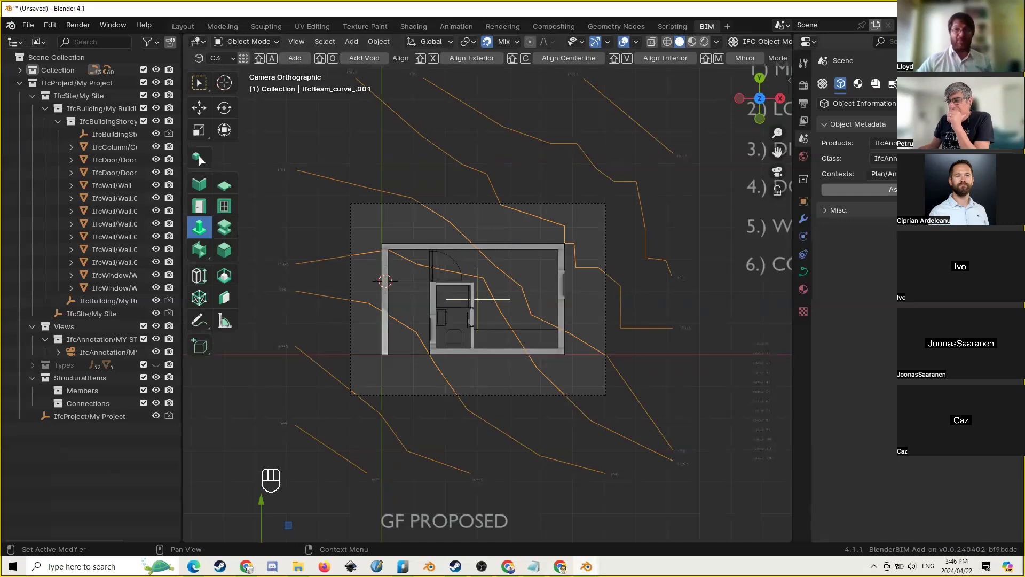
{"action": "left_click", "coordinate": [861, 189]}
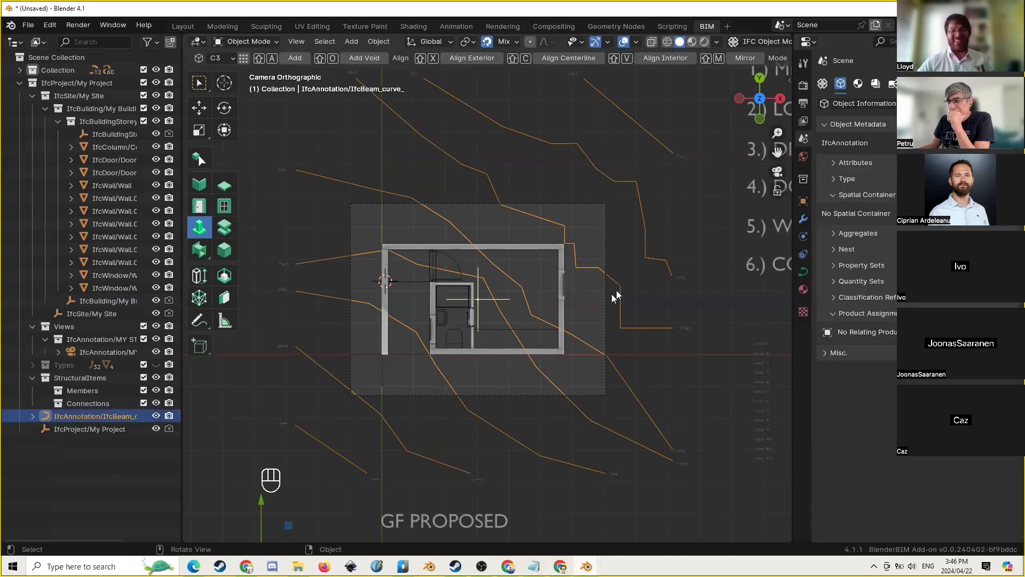
Widen the object hierarchy and list the groups in the project overview to look for the storey plan's drawing group
{"action": "left_click_drag", "start_coordinate": [182, 375], "coordinate": [257, 371]}
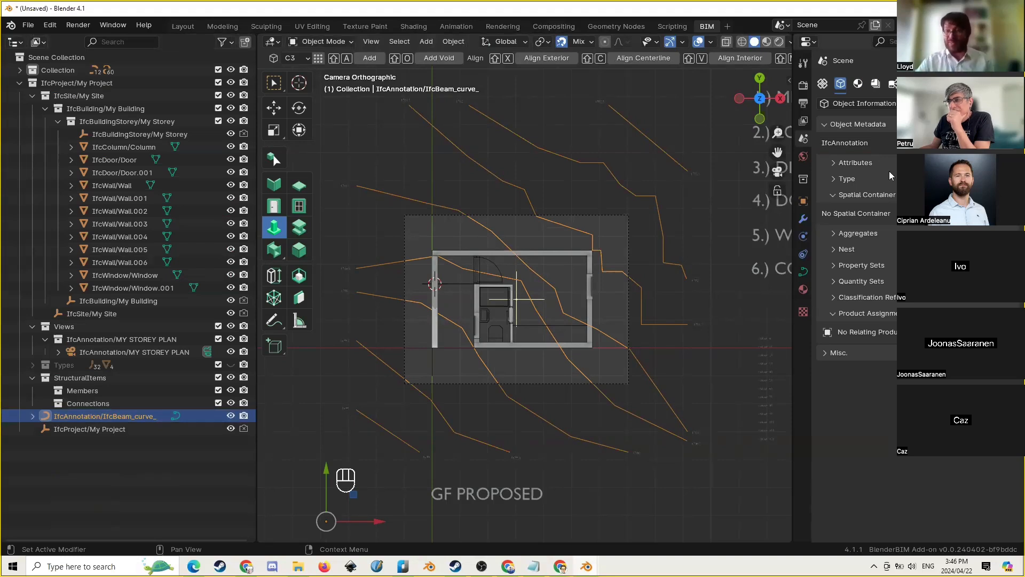
{"action": "left_click", "coordinate": [823, 84]}
{"action": "left_click", "coordinate": [870, 126]}
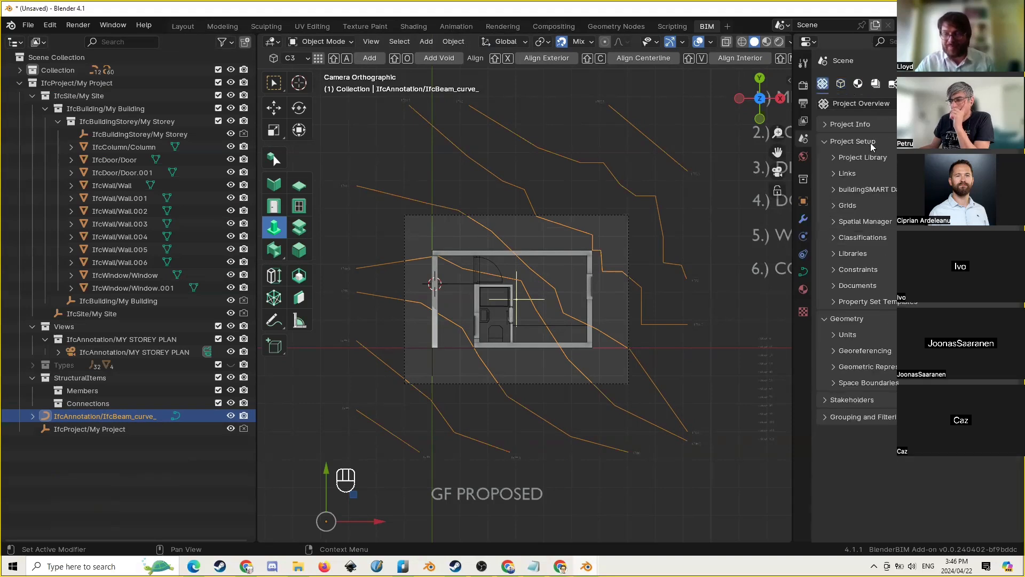
{"action": "left_click", "coordinate": [870, 142]}
{"action": "left_click", "coordinate": [865, 159]}
{"action": "left_click", "coordinate": [863, 193]}
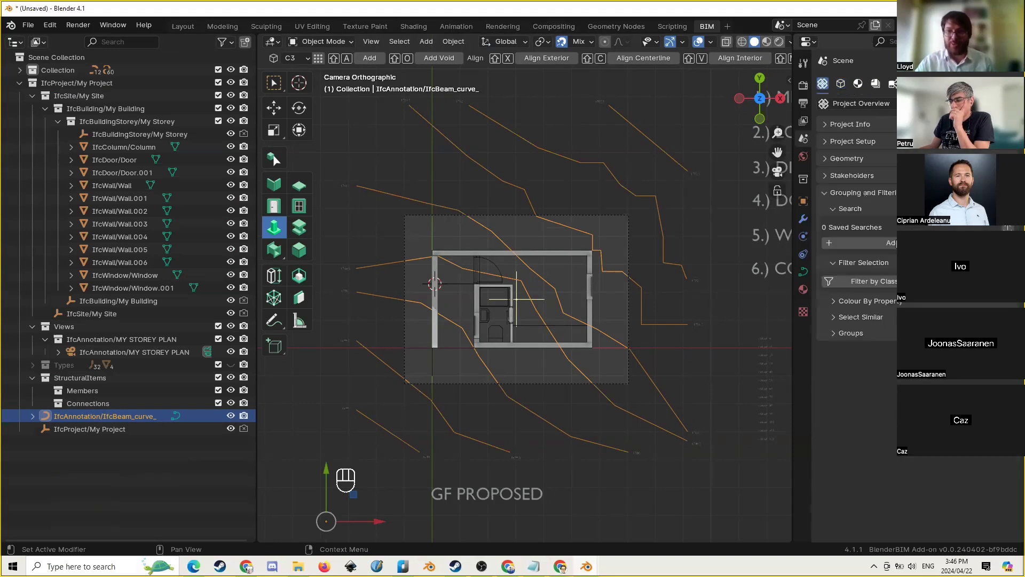
{"action": "left_click", "coordinate": [866, 208]}
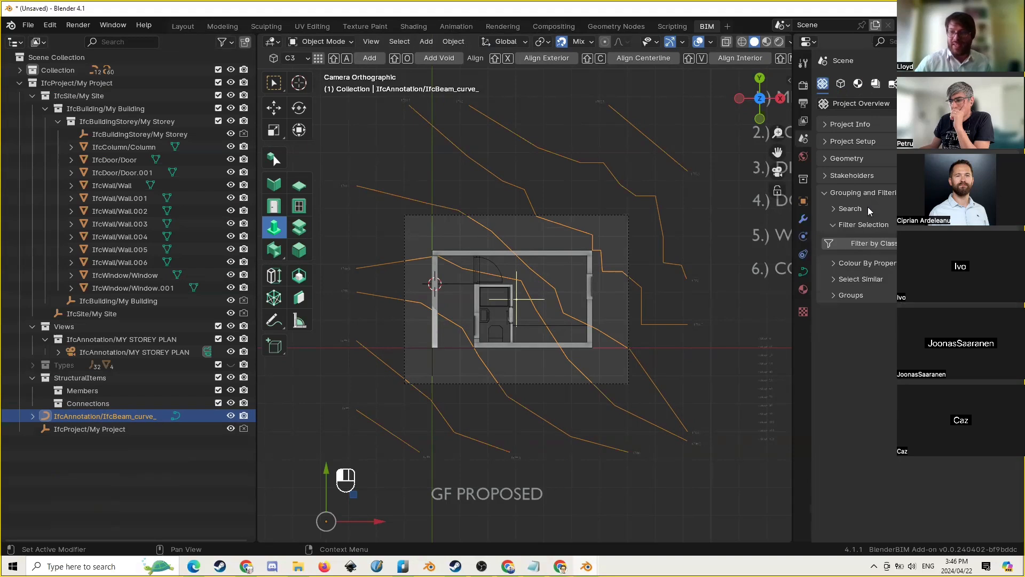
{"action": "left_click", "coordinate": [864, 224]}
{"action": "left_click", "coordinate": [851, 273]}
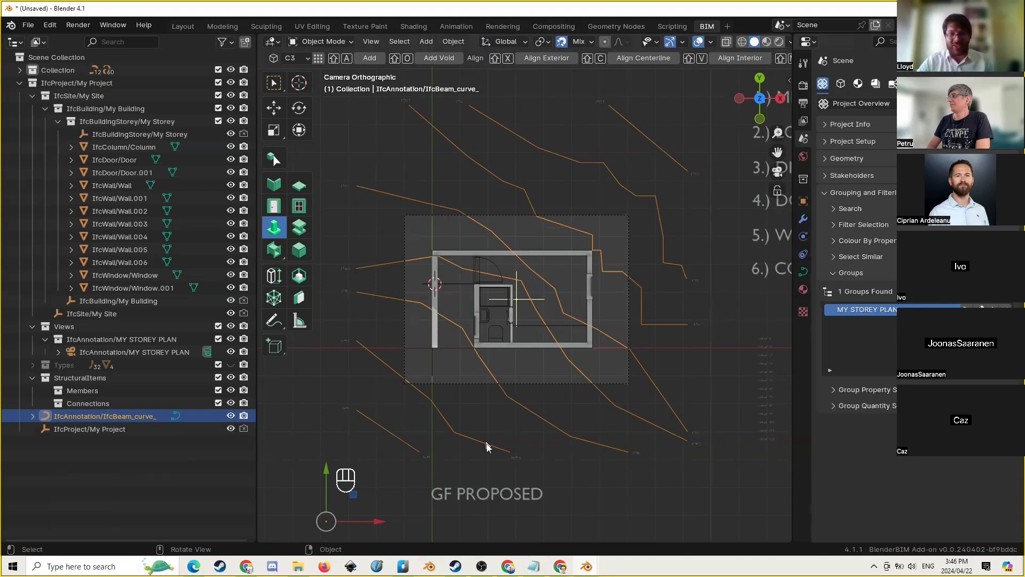
Add the contour annotation to the MY STOREY PLAN group and move it into that drawing's collection under Views
{"action": "left_click", "coordinate": [841, 85]}
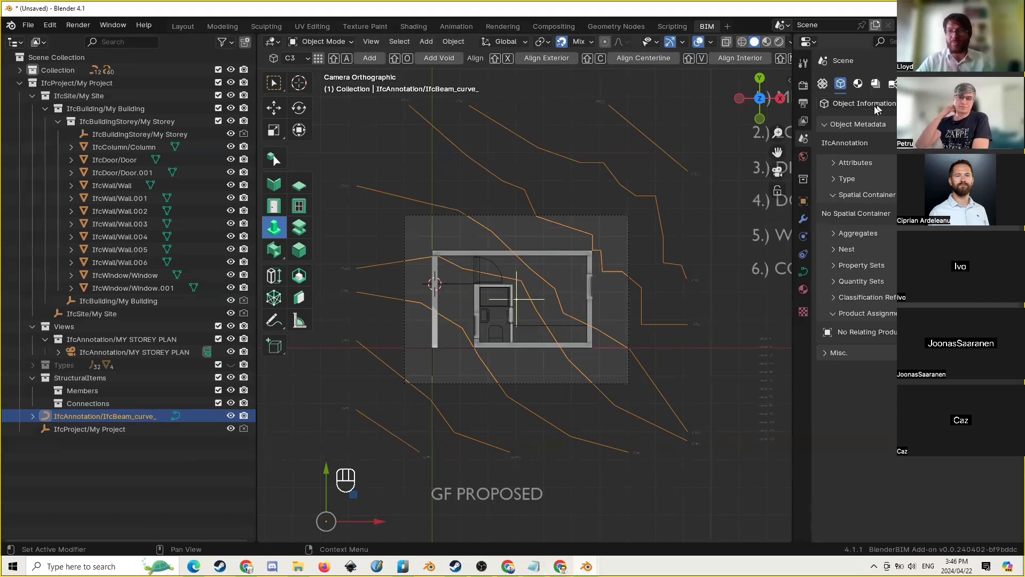
{"action": "left_click", "coordinate": [876, 195]}
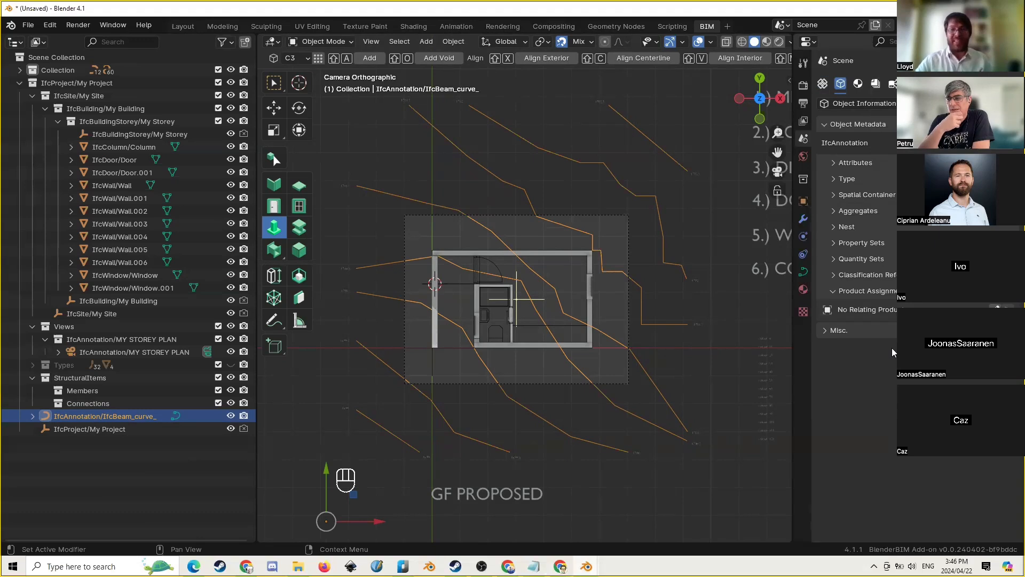
{"action": "left_click", "coordinate": [879, 291]}
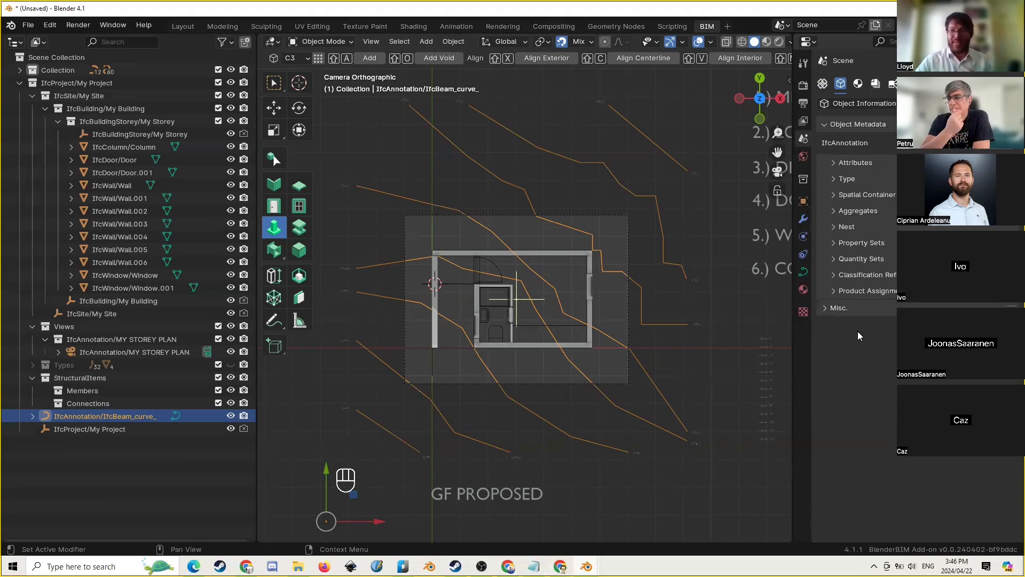
{"action": "left_click", "coordinate": [854, 308]}
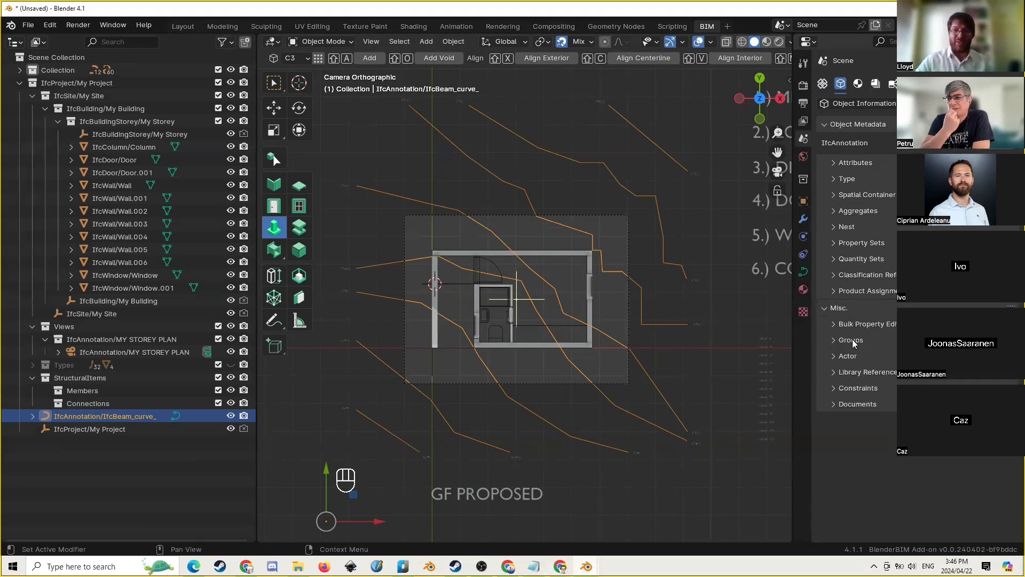
{"action": "left_click", "coordinate": [851, 340]}
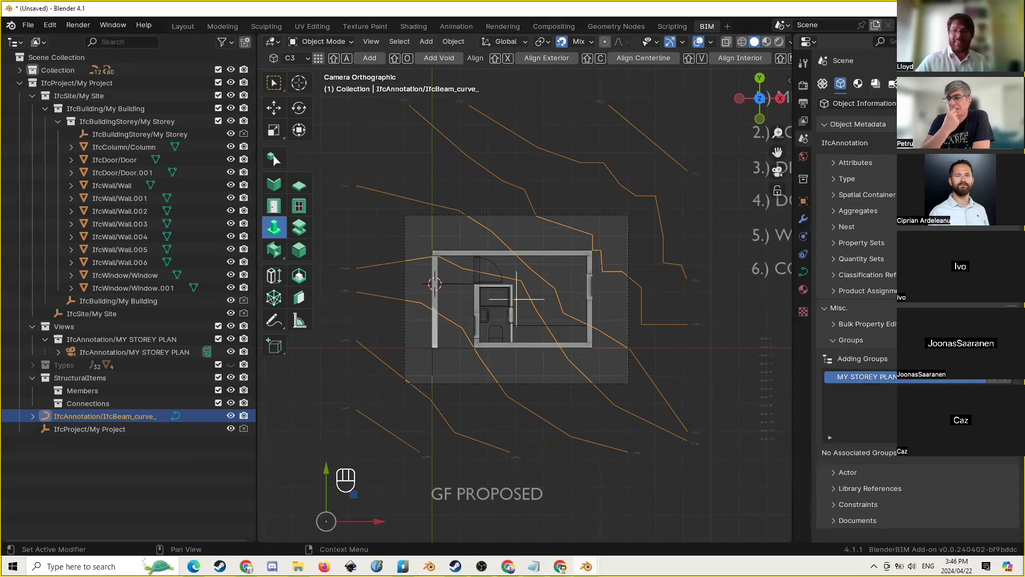
{"action": "left_click", "coordinate": [1006, 381]}
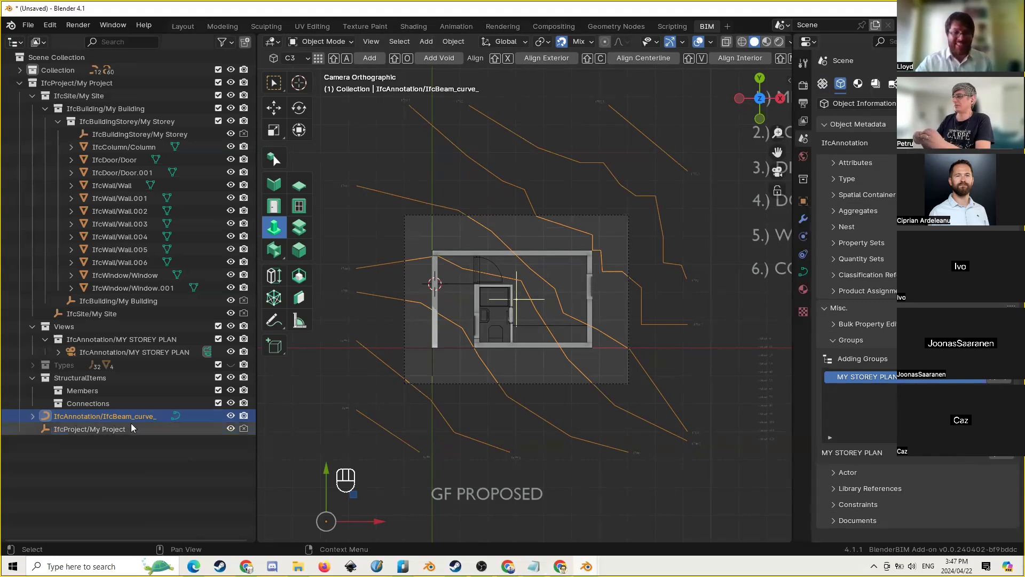
{"action": "left_click_drag", "start_coordinate": [138, 418], "coordinate": [181, 342]}
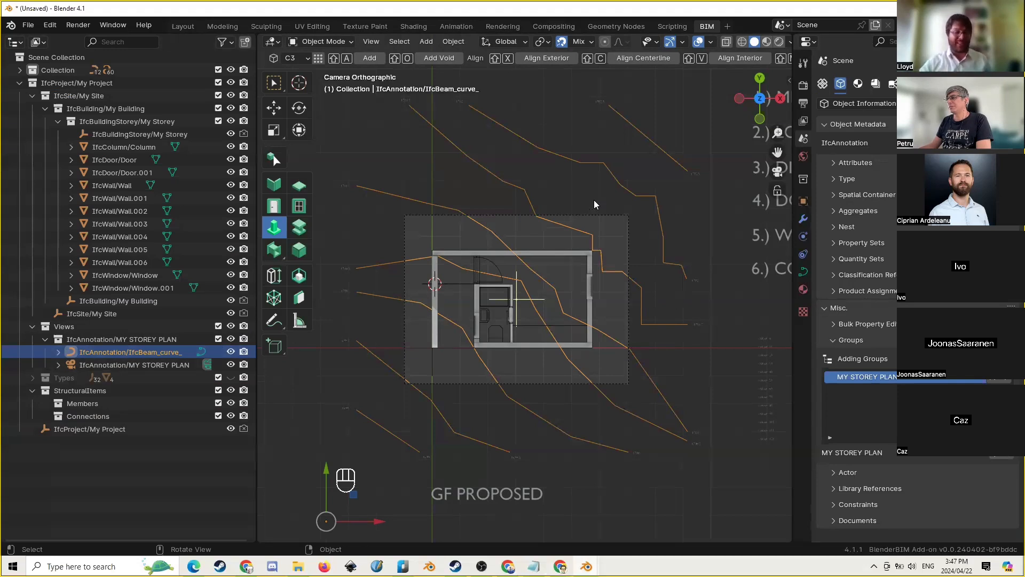
Convert the contour annotation from a curve to a mesh
{"action": "middle_click_drag", "start_coordinate": [571, 155], "coordinate": [566, 175], "text": "shift"}
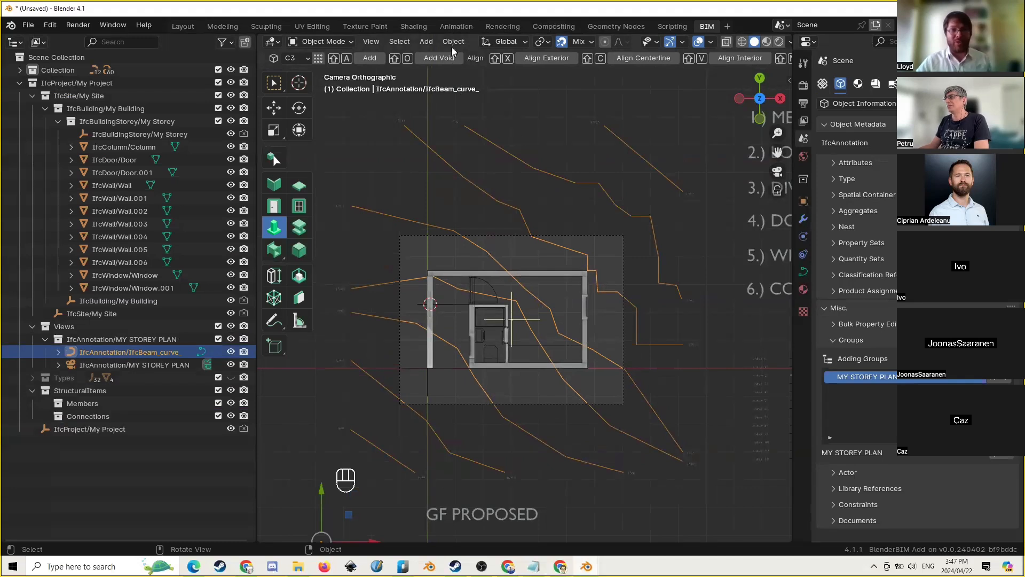
{"action": "left_click", "coordinate": [454, 42]}
{"action": "mouse_move", "coordinate": [538, 384]}
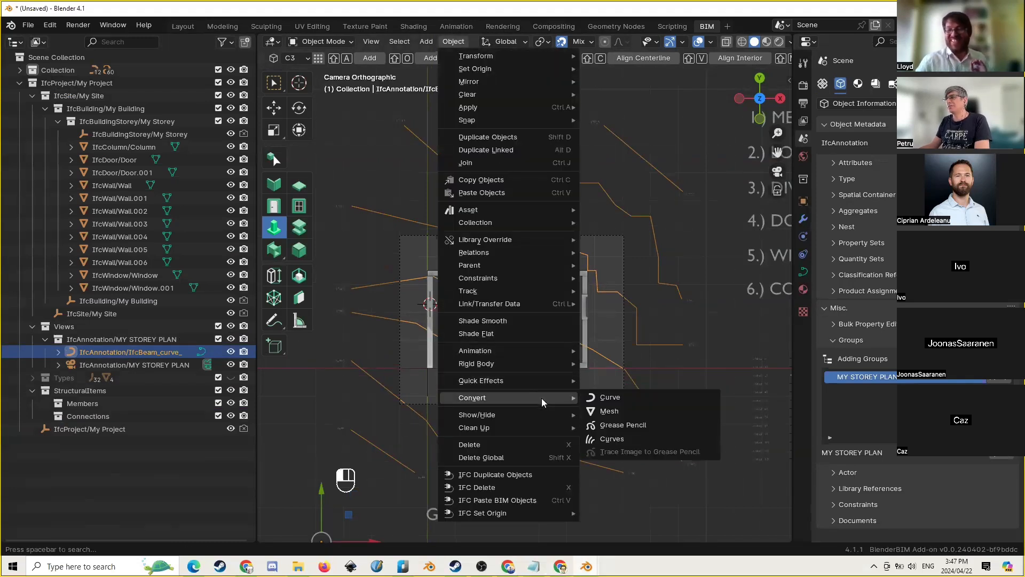
{"action": "left_click", "coordinate": [629, 410]}
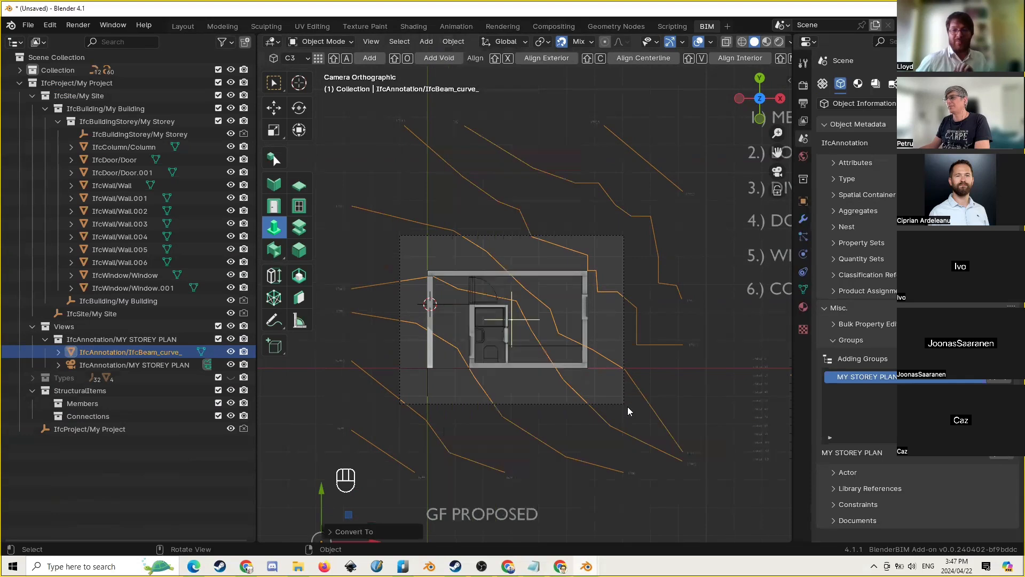
Open the contour annotation's IFC attributes for editing, widen the properties area and begin filling in the ObjectType
{"action": "left_click", "coordinate": [856, 163]}
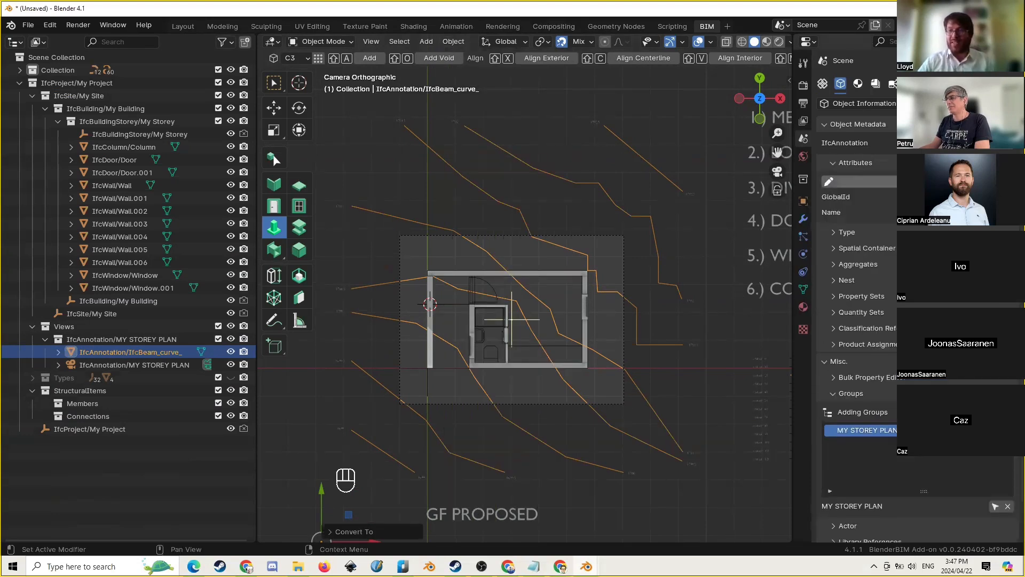
{"action": "left_click", "coordinate": [896, 246]}
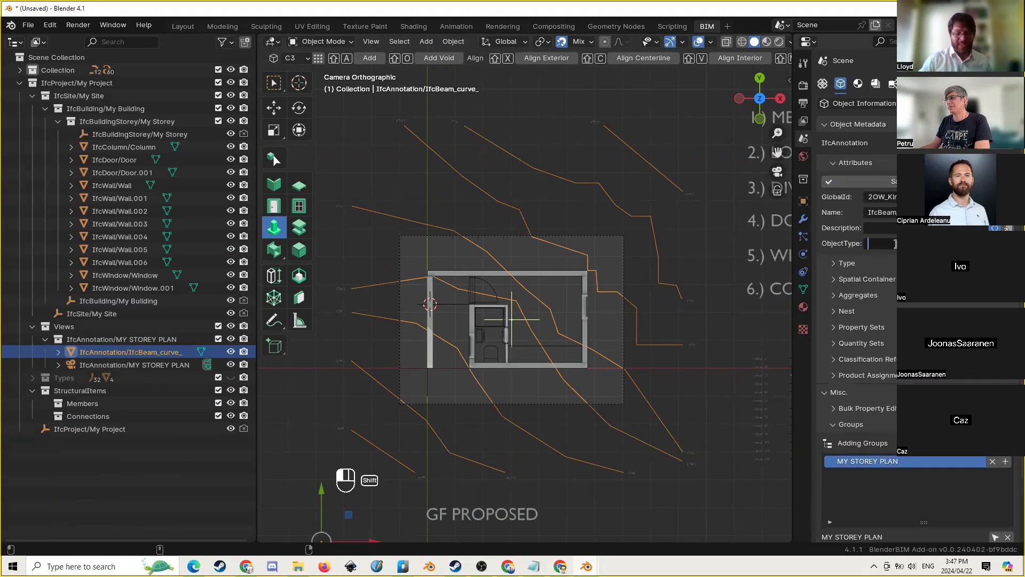
{"action": "left_click", "coordinate": [796, 212]}
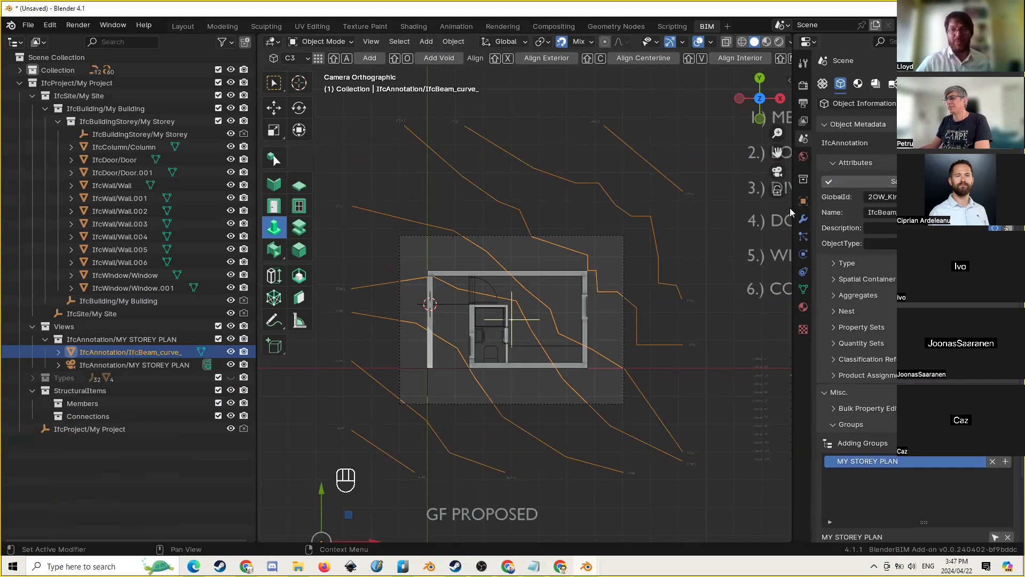
{"action": "left_click_drag", "start_coordinate": [793, 203], "coordinate": [764, 203]}
{"action": "left_click", "coordinate": [868, 243]}
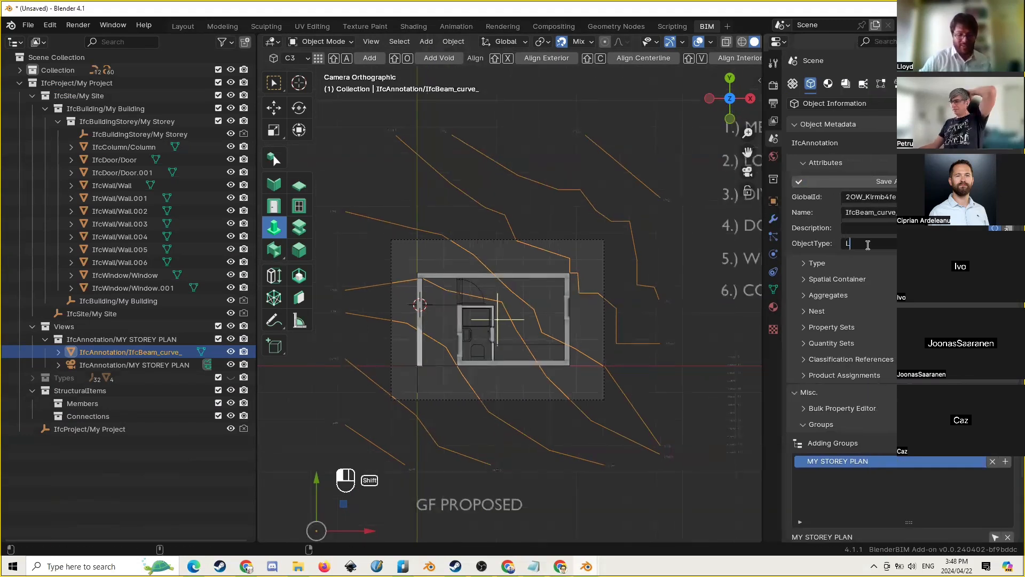
Set the contour annotation's ObjectType to LINETYPE and its name to CONTOURS, and save the attributes
{"action": "type", "text": "LINETYPE"}
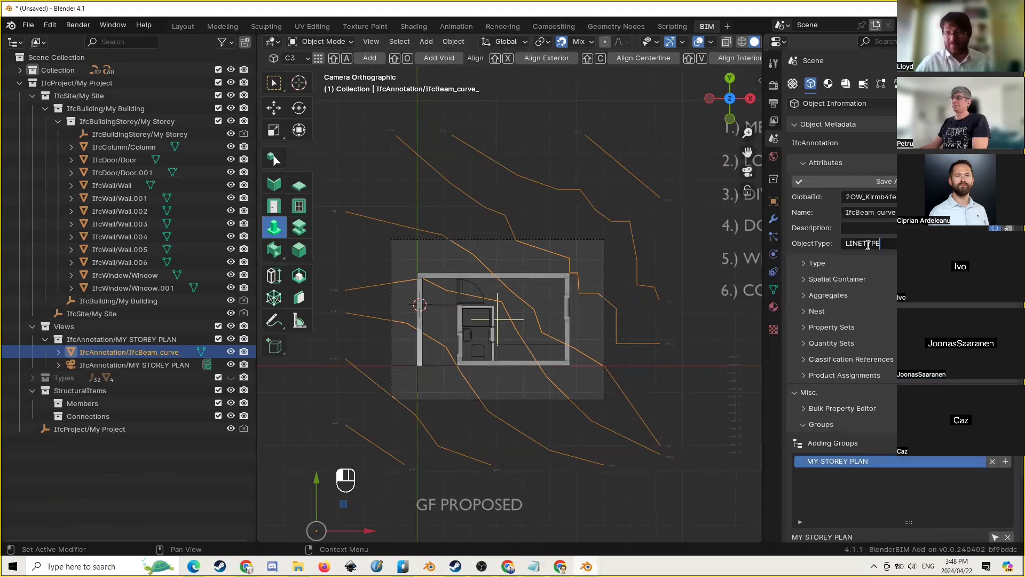
{"action": "left_click", "coordinate": [867, 212]}
{"action": "type", "text": "CO"}
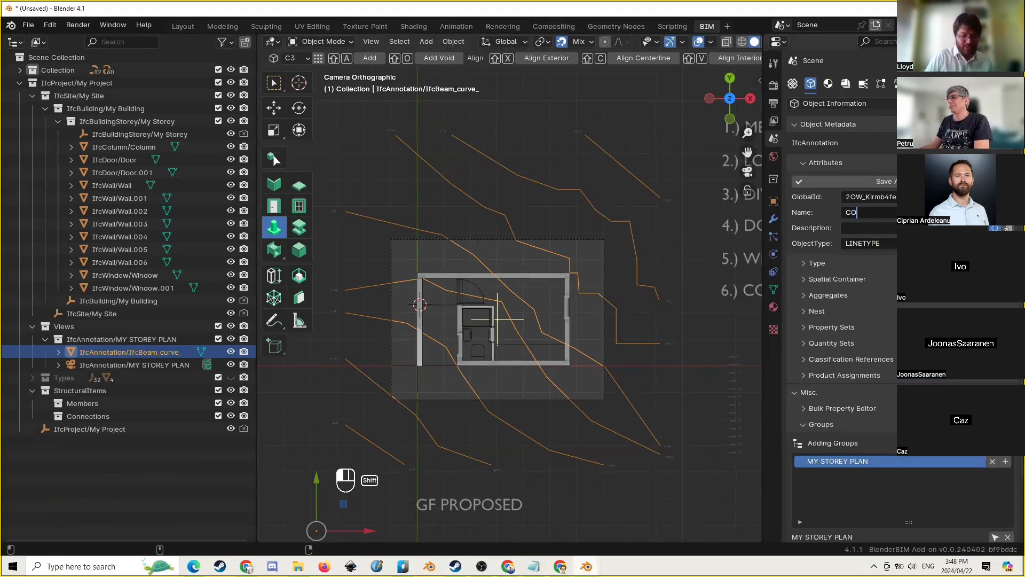
{"action": "type", "text": "NTOURS"}
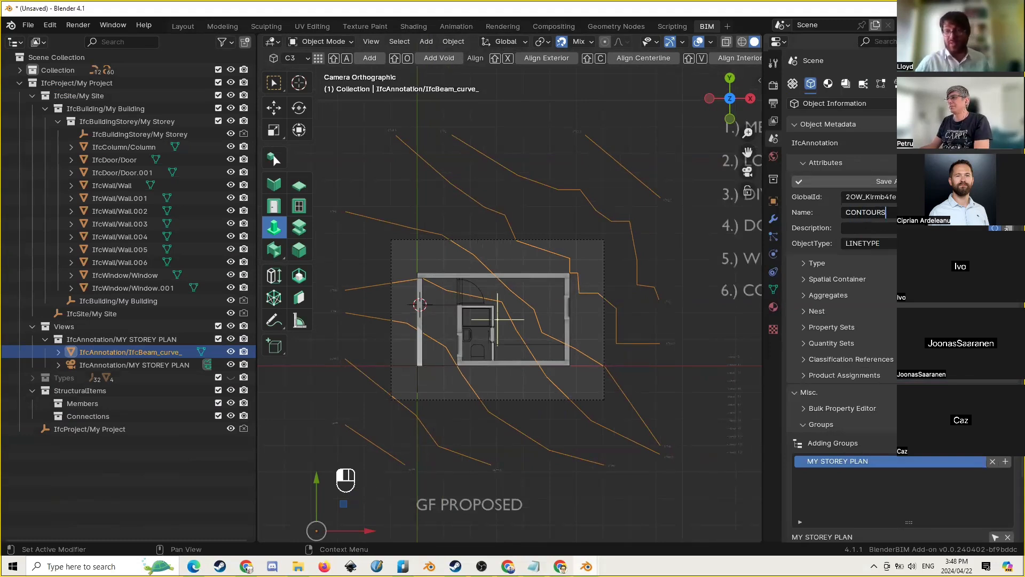
{"action": "left_click", "coordinate": [855, 181]}
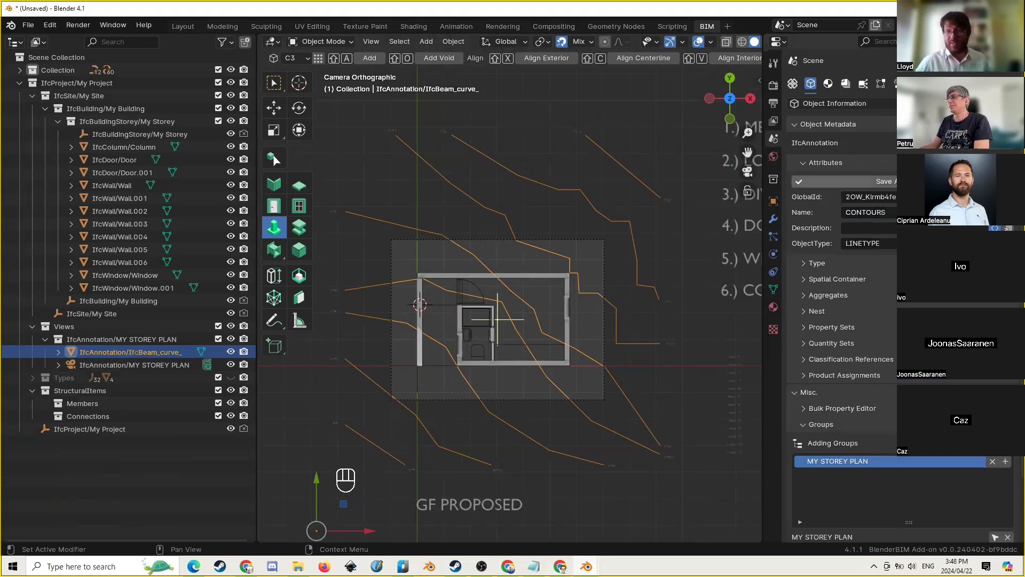
Create the MY STOREY PLAN drawing and inspect how the contours appear in the resulting SVG
{"action": "left_click", "coordinate": [846, 84]}
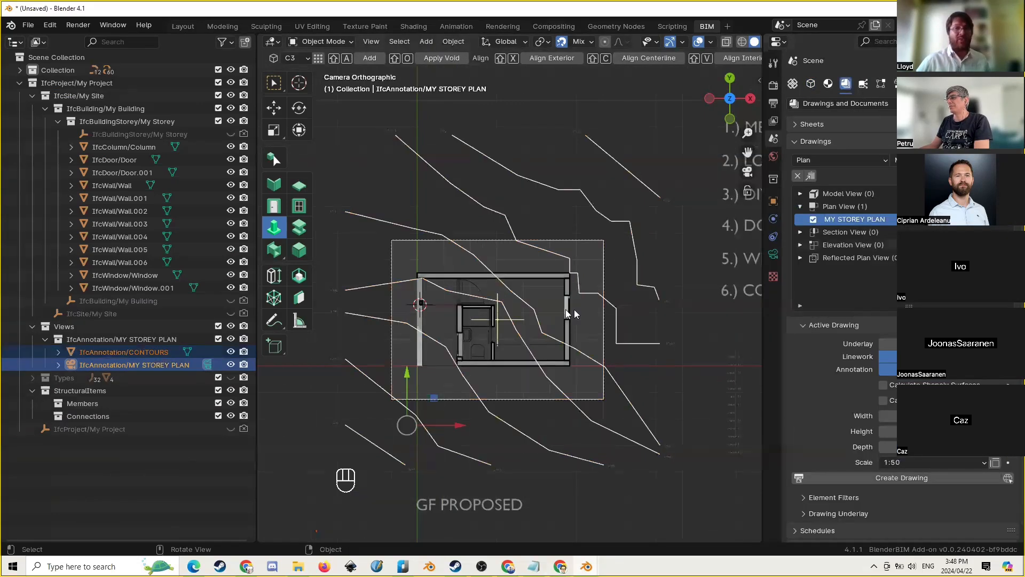
{"action": "scroll", "coordinate": [536, 310], "scroll_direction": "up", "scroll_amount": 1}
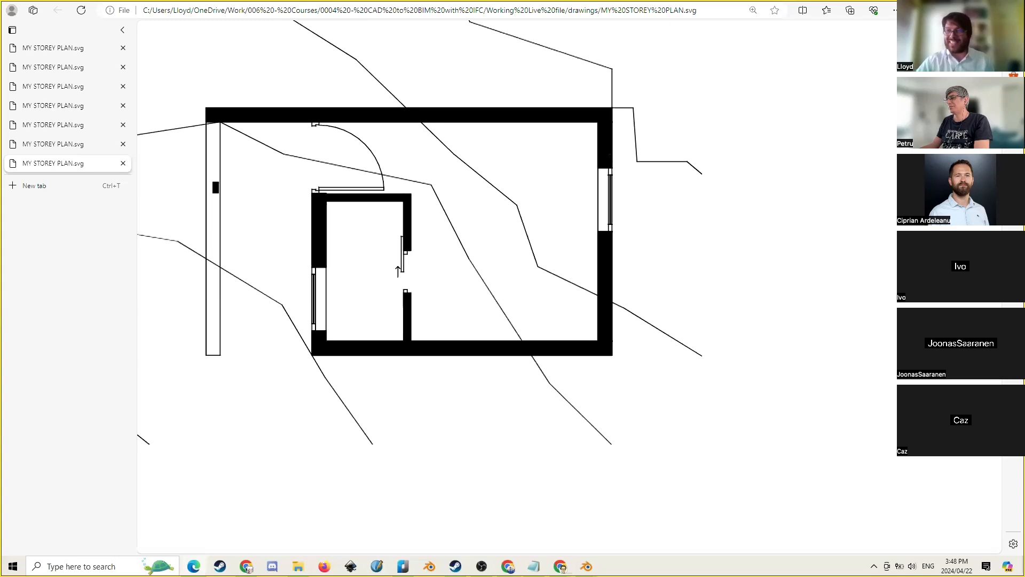
{"action": "key", "text": "alt+Tab"}
Place the 3D cursor just above the building's upper wall and add a DASHED line annotation there
{"action": "scroll", "coordinate": [731, 145], "scroll_direction": "up", "scroll_amount": 2}
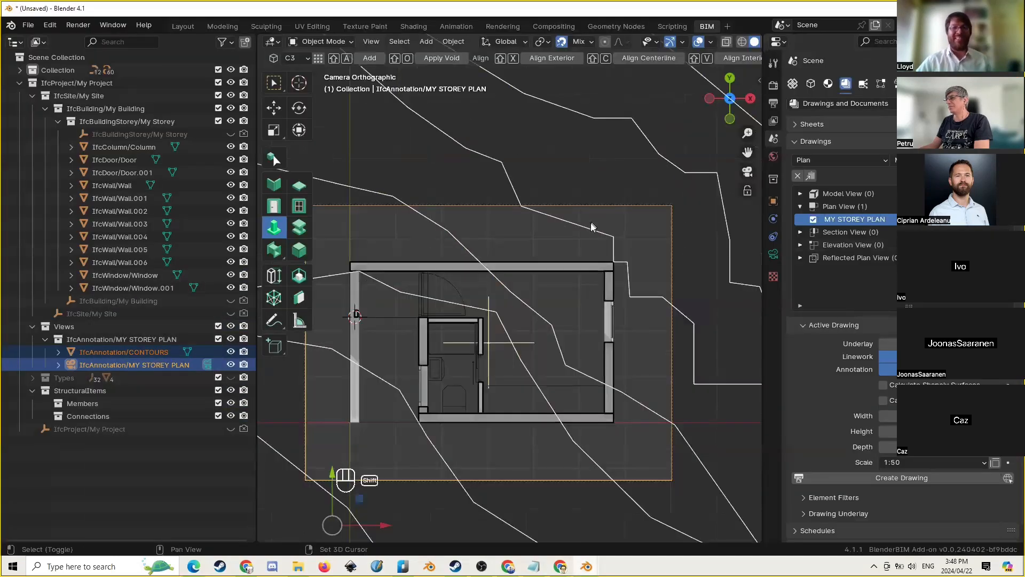
{"action": "middle_click_drag", "start_coordinate": [590, 226], "coordinate": [581, 259], "text": "shift"}
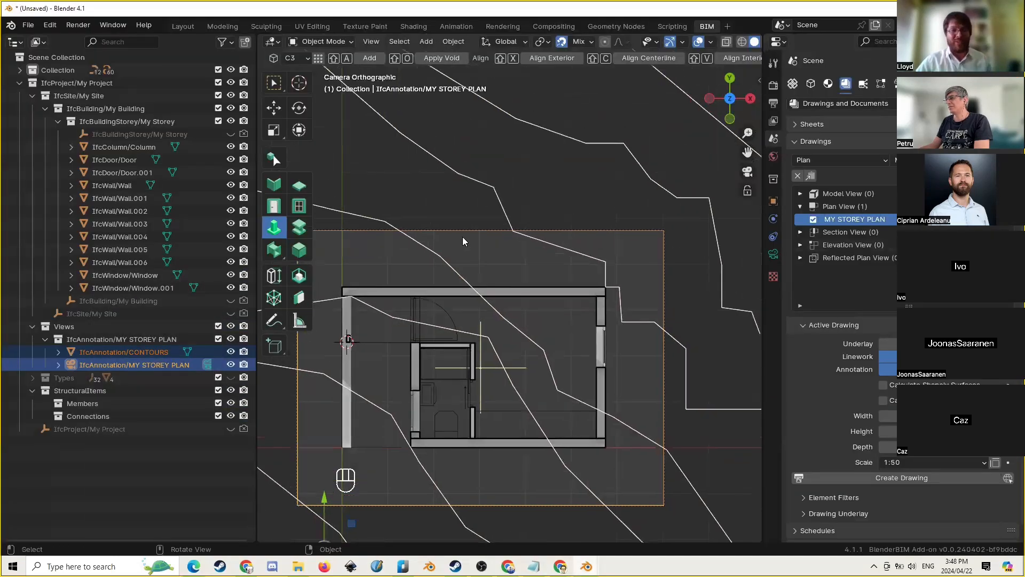
{"action": "scroll", "coordinate": [462, 241], "scroll_direction": "up", "scroll_amount": 2}
{"action": "right_click_drag", "start_coordinate": [476, 261], "coordinate": [479, 263], "text": "shift"}
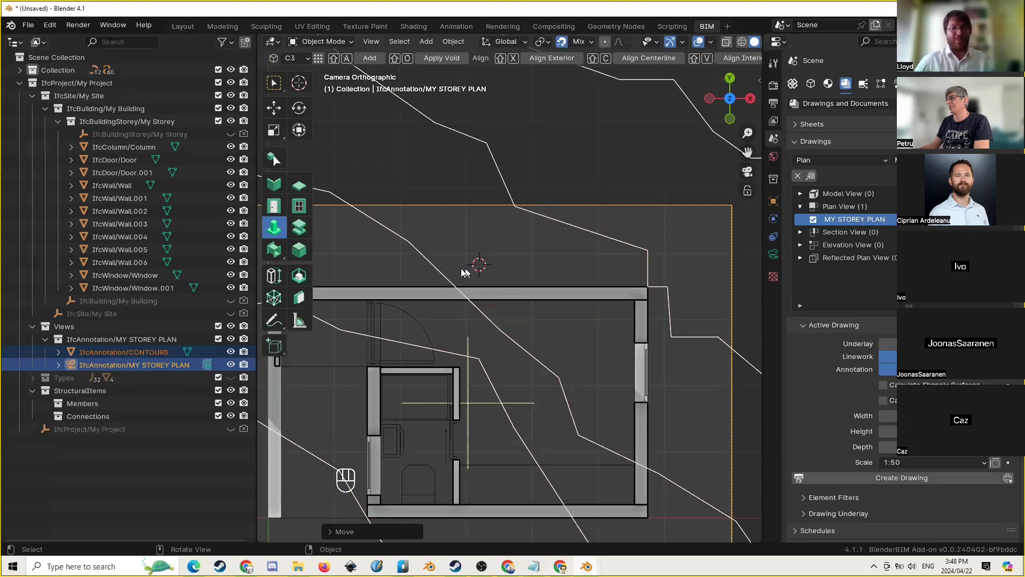
{"action": "left_click", "coordinate": [277, 282]}
{"action": "left_click", "coordinate": [335, 56]}
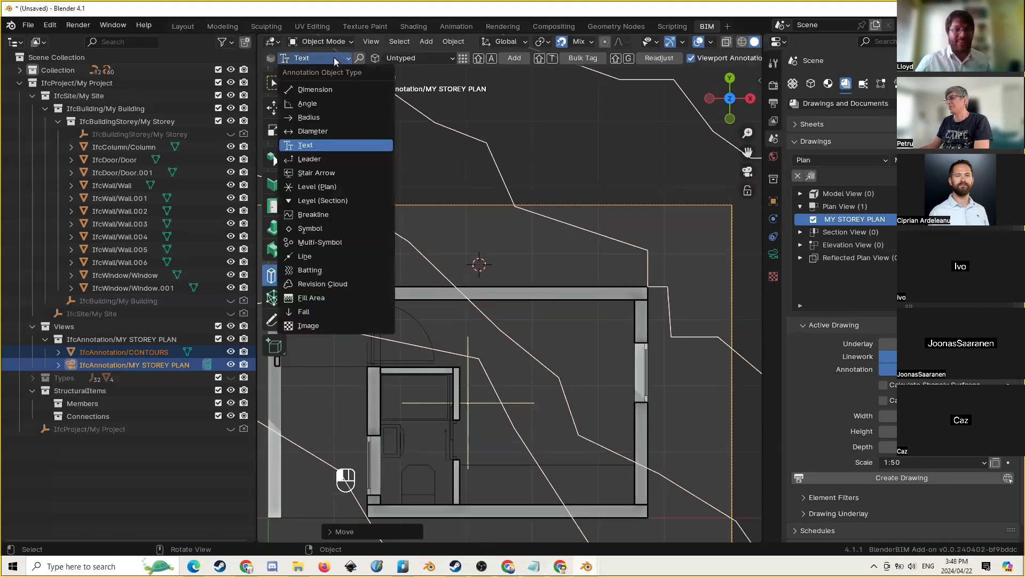
{"action": "left_click", "coordinate": [316, 257]}
{"action": "left_click", "coordinate": [417, 60]}
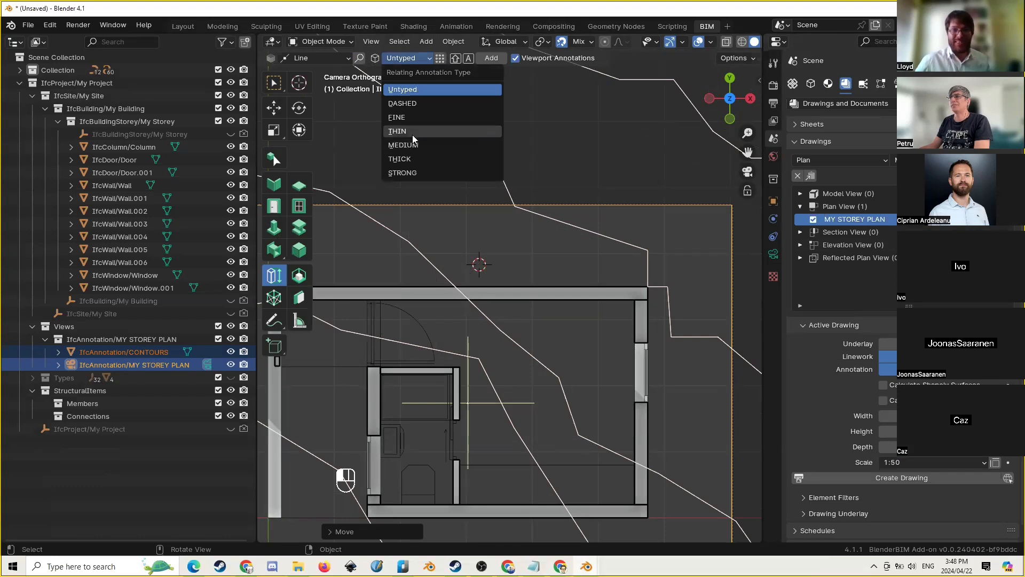
{"action": "left_click", "coordinate": [414, 104]}
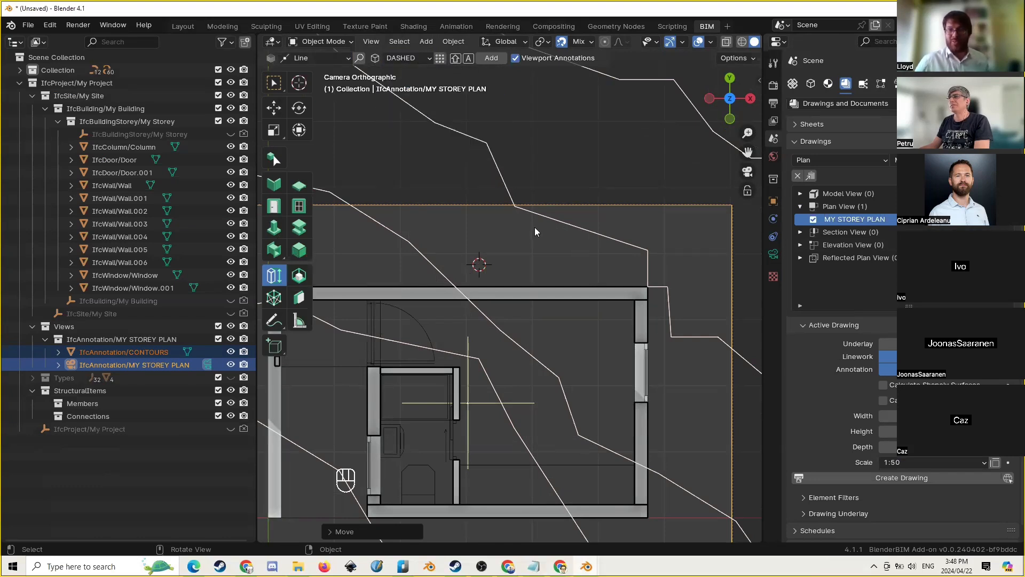
{"action": "left_click", "coordinate": [491, 58]}
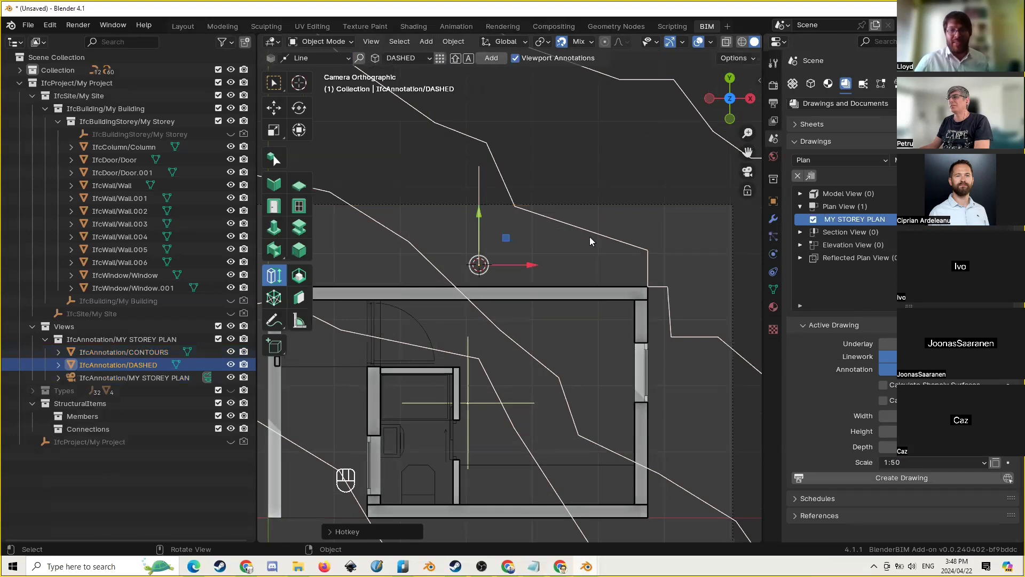
Assign the existing DASHED annotation type to the CONTOURS annotation
{"action": "left_click", "coordinate": [572, 223]}
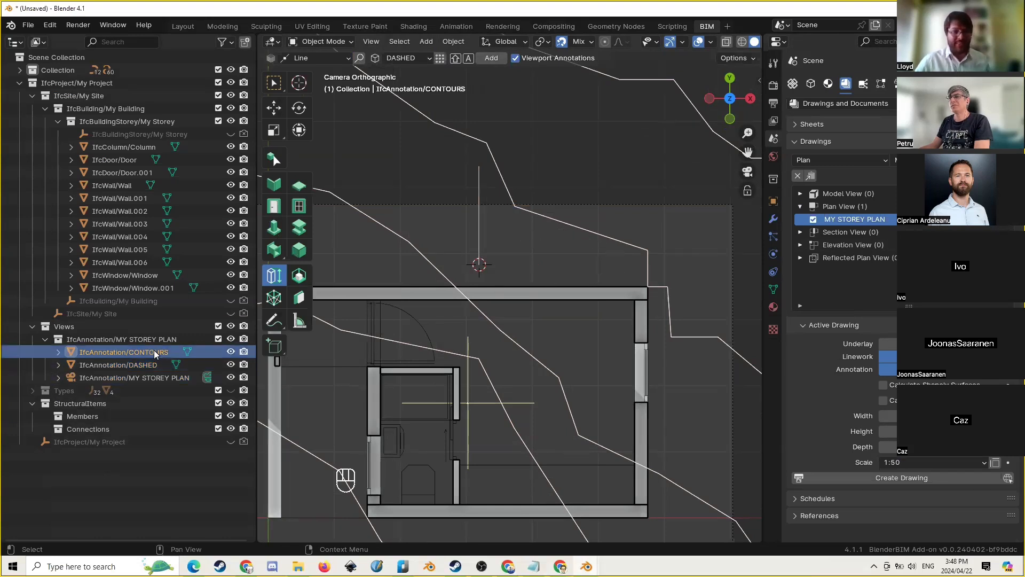
{"action": "left_click", "coordinate": [810, 83]}
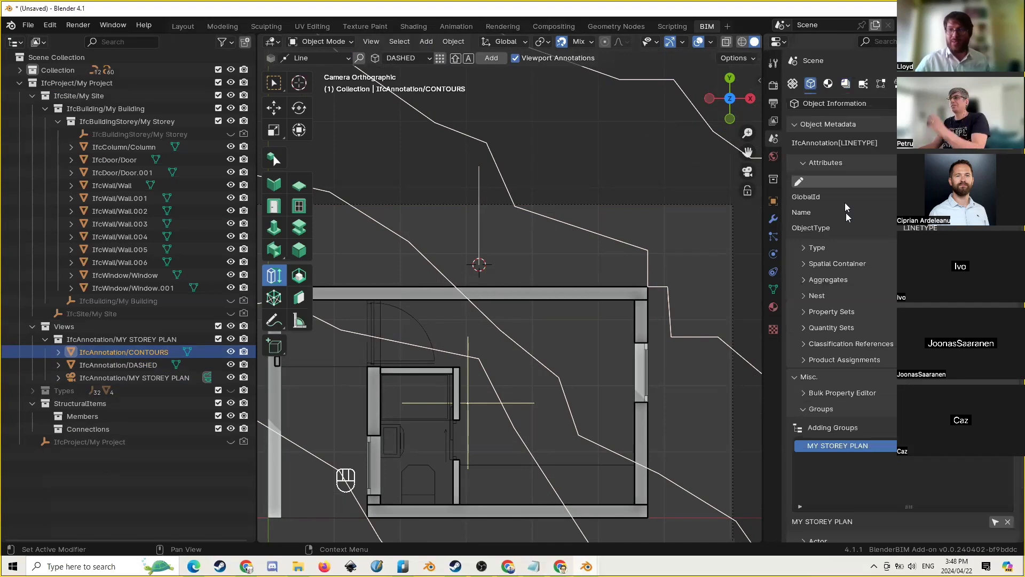
{"action": "left_click", "coordinate": [827, 381]}
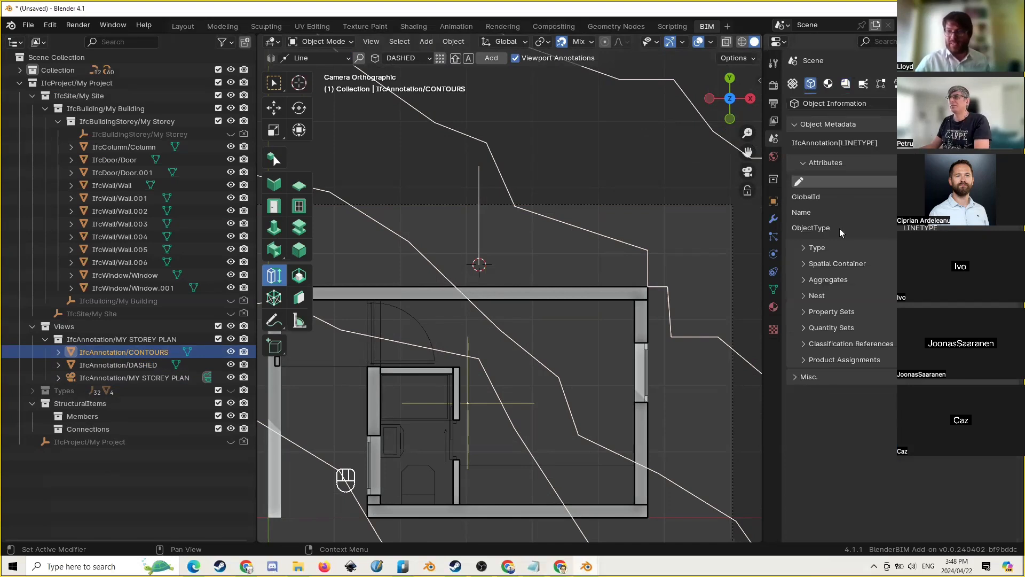
{"action": "left_click", "coordinate": [816, 248]}
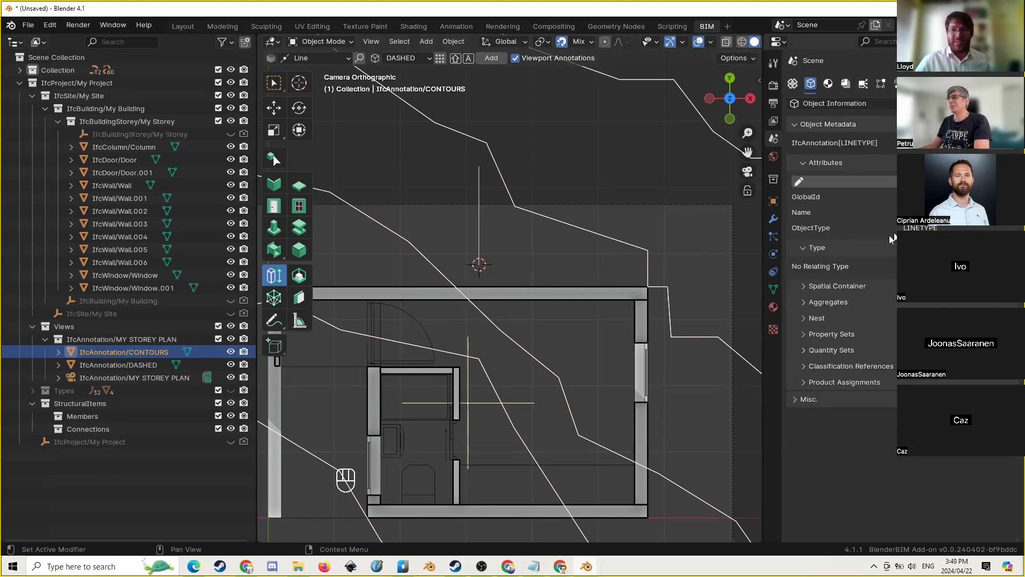
{"action": "left_click", "coordinate": [1007, 266]}
{"action": "left_click", "coordinate": [1006, 281]}
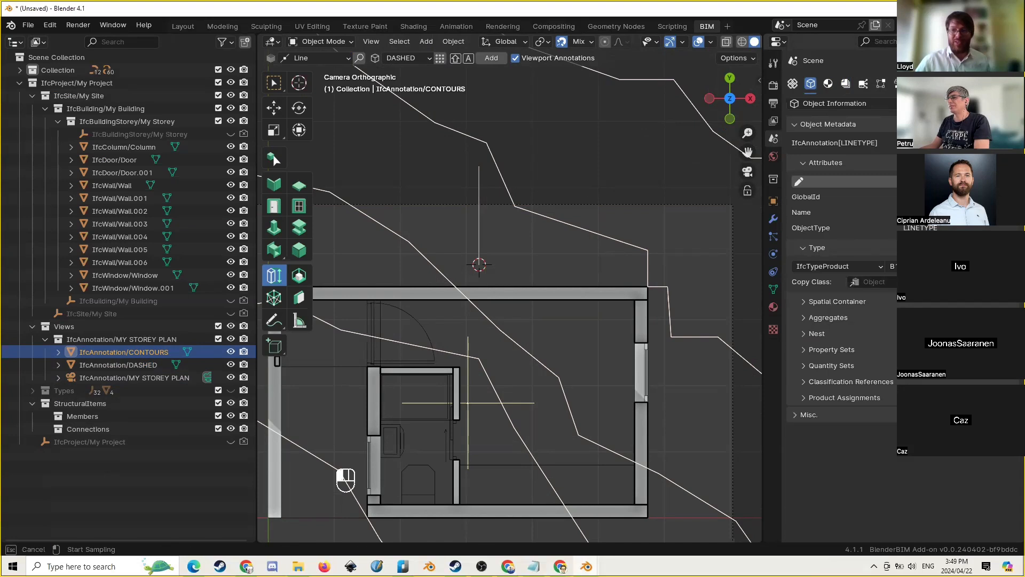
{"action": "left_click", "coordinate": [483, 226]}
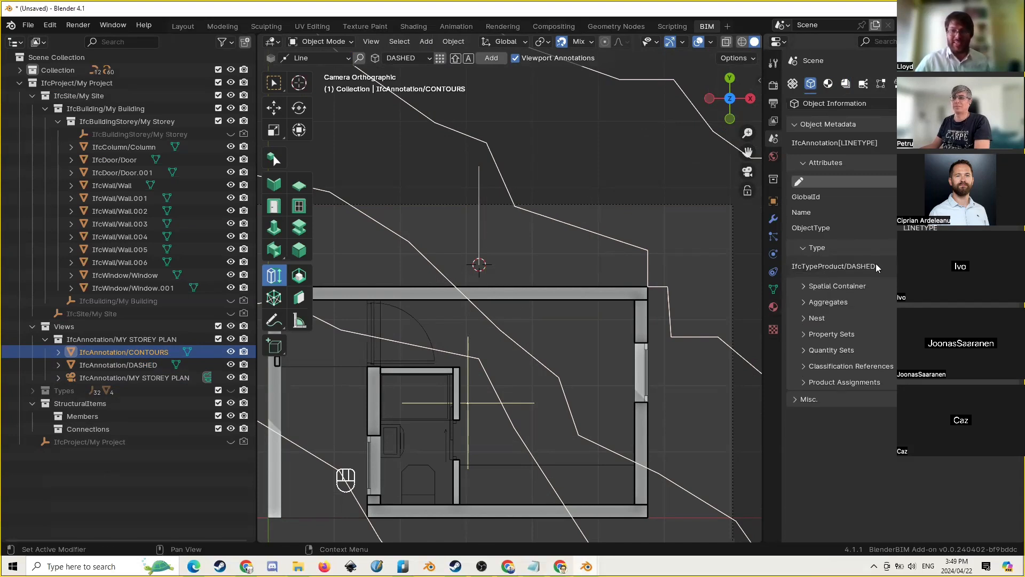
Regenerate the MY STOREY PLAN drawing and compare the contours with the dashed test line in the SVG
{"action": "scroll", "coordinate": [499, 251], "scroll_direction": "down", "scroll_amount": 3}
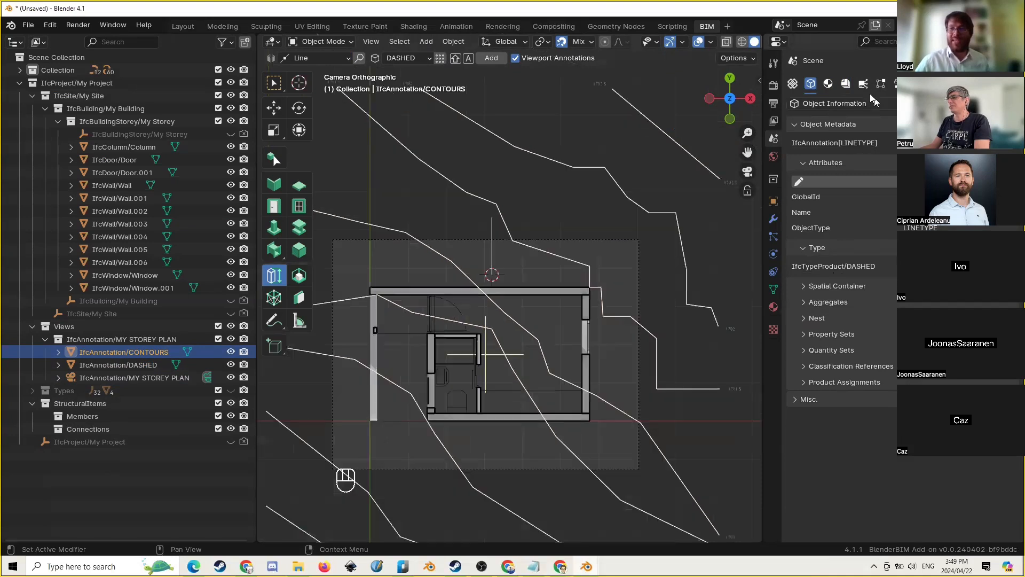
{"action": "left_click", "coordinate": [847, 85]}
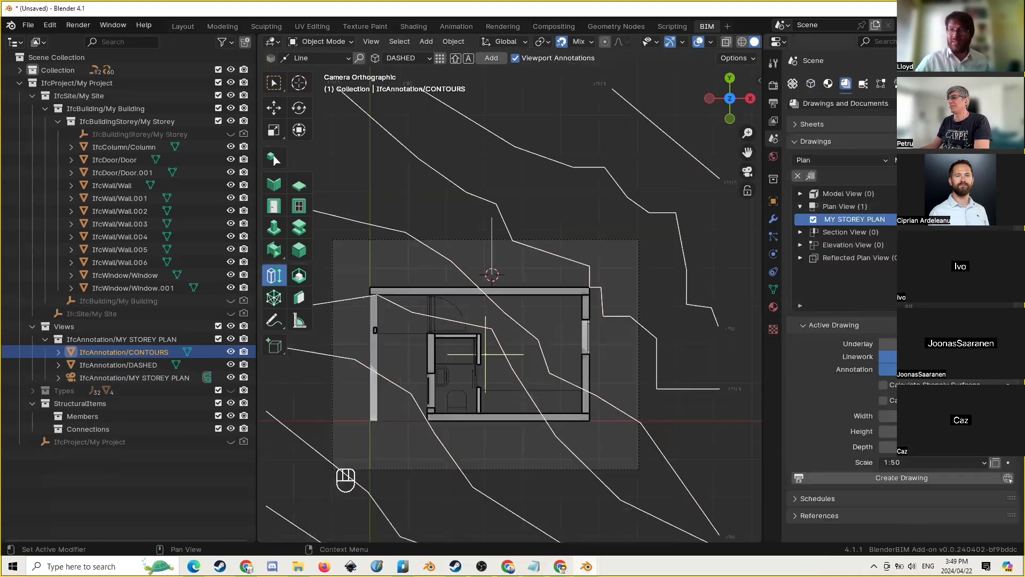
{"action": "left_click", "coordinate": [346, 479], "text": "shift"}
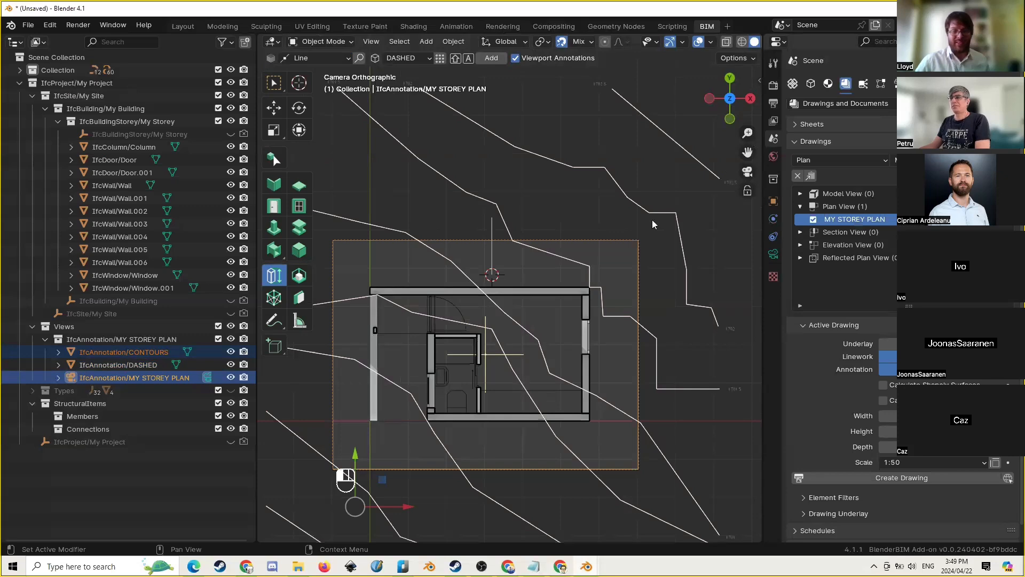
{"action": "key", "text": "alt+Tab"}
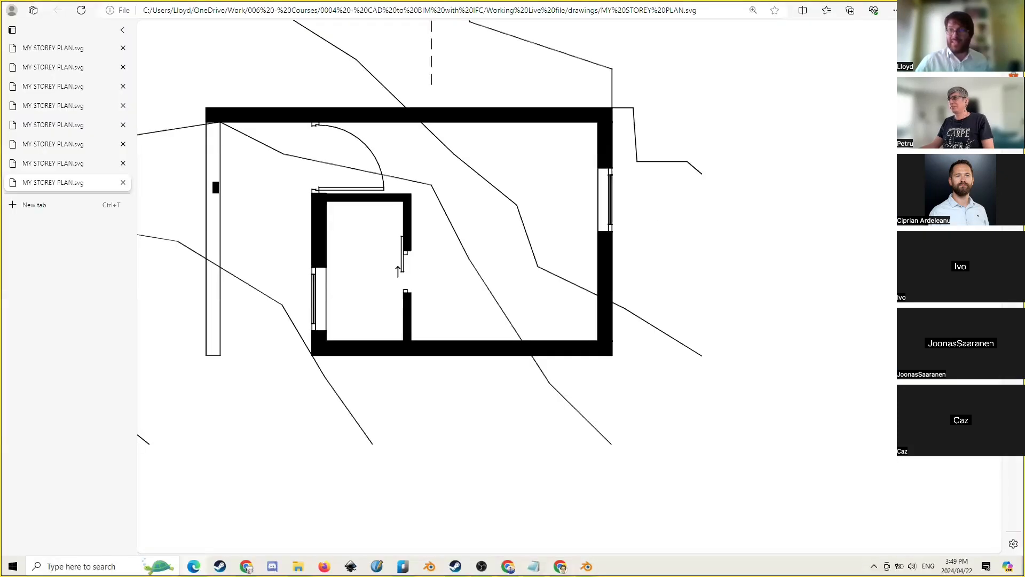
{"action": "key", "text": "alt+Tab"}
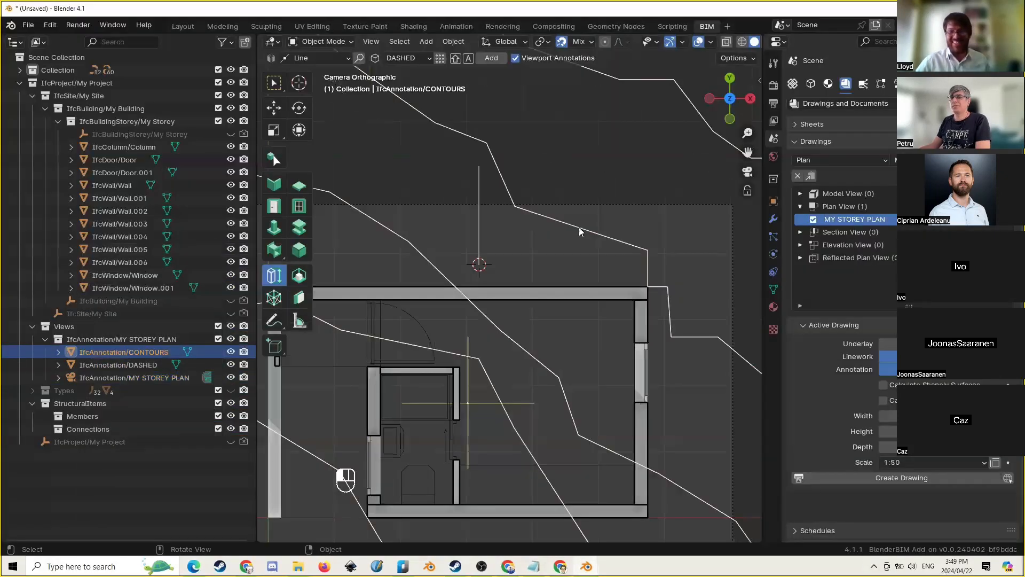
Recheck the type assigned to the CONTOURS annotation and create the MY STOREY PLAN drawing once more
{"action": "left_click", "coordinate": [812, 85]}
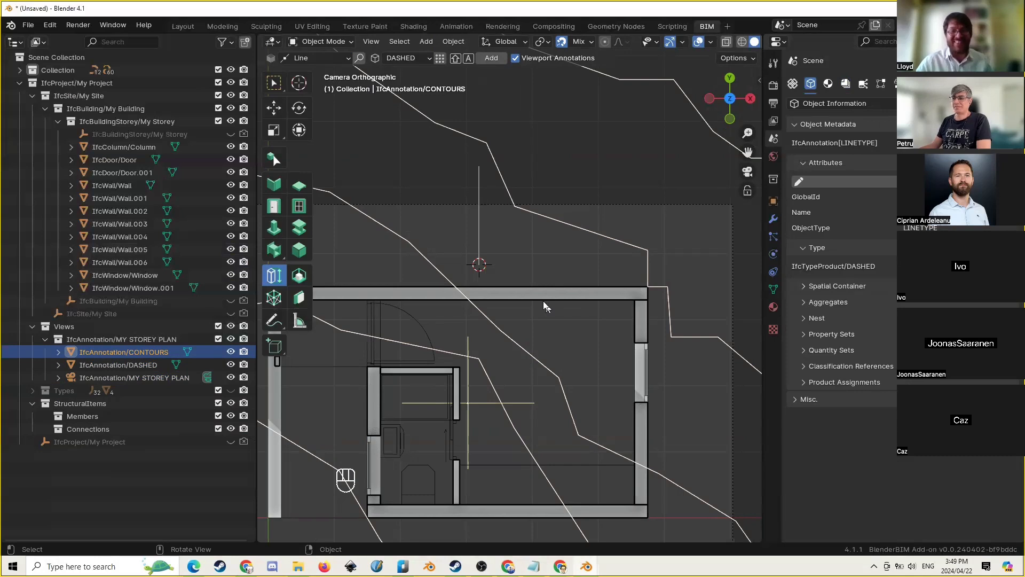
{"action": "scroll", "coordinate": [543, 301], "scroll_direction": "down", "scroll_amount": 1}
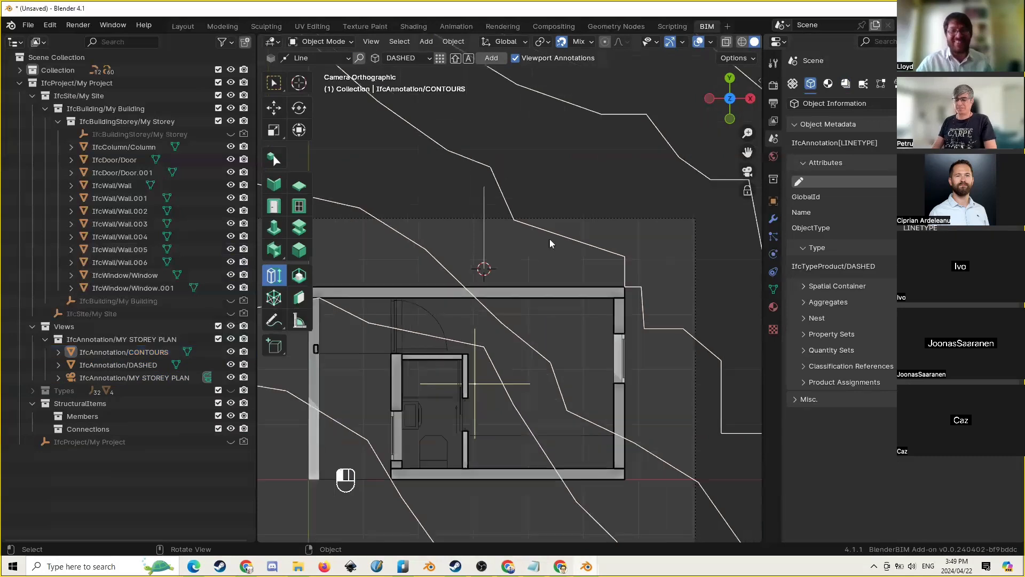
{"action": "left_click", "coordinate": [847, 84]}
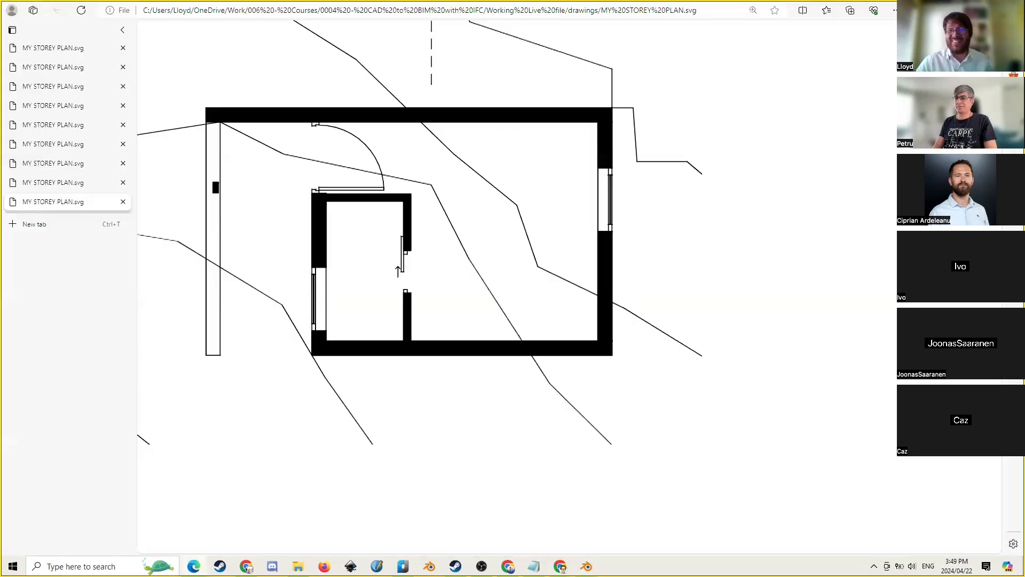
{"action": "key", "text": "alt+Tab"}
Delete the DASHED test line above the building
{"action": "left_click", "coordinate": [486, 239]}
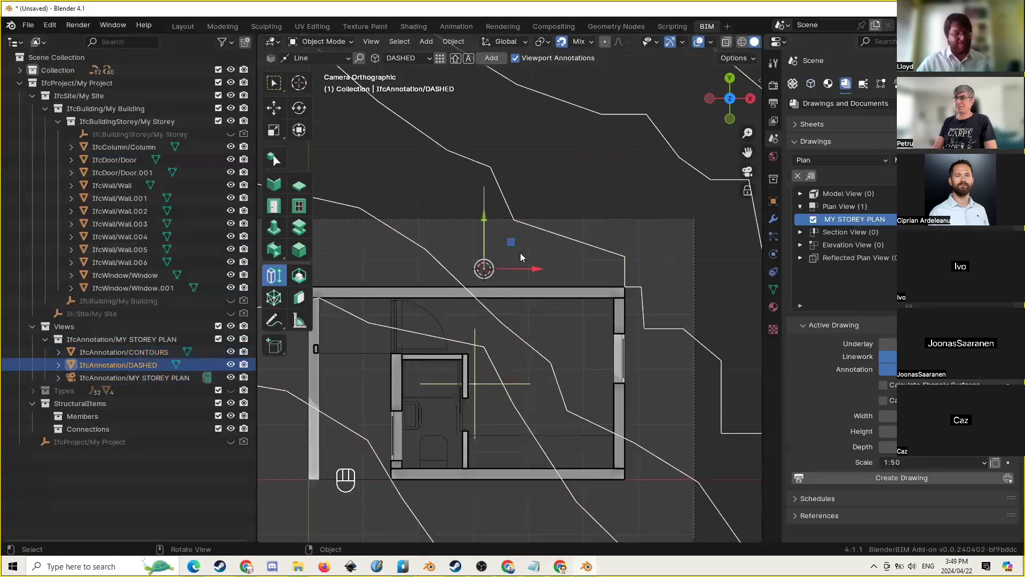
{"action": "key", "text": "x"}
{"action": "left_click", "coordinate": [548, 255]}
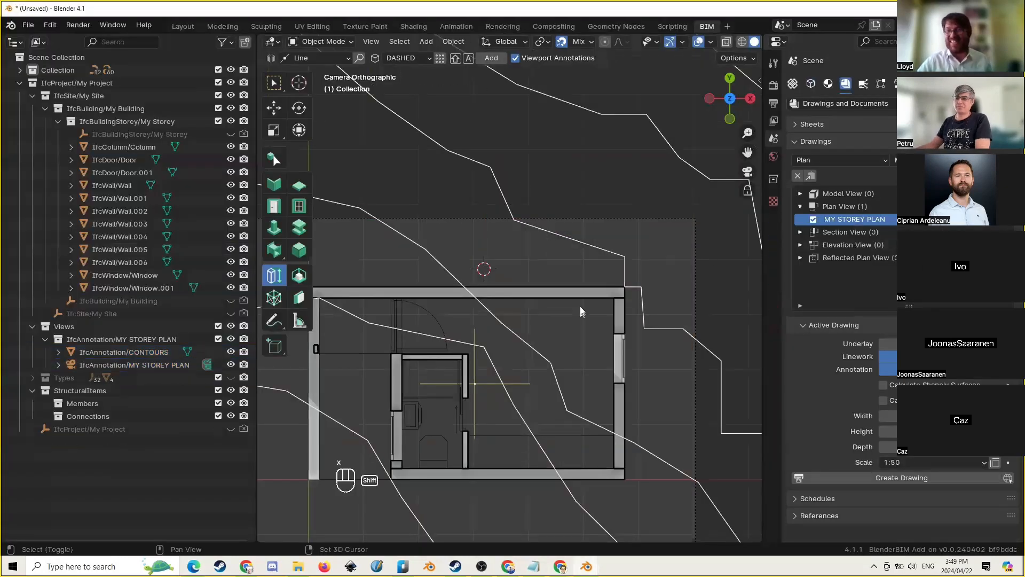
Save the IFC project to the existing CAD2BIMLive.ifc file
{"action": "middle_click_drag", "start_coordinate": [581, 307], "coordinate": [643, 252], "text": "shift"}
{"action": "scroll", "coordinate": [604, 251], "scroll_direction": "down", "scroll_amount": 2}
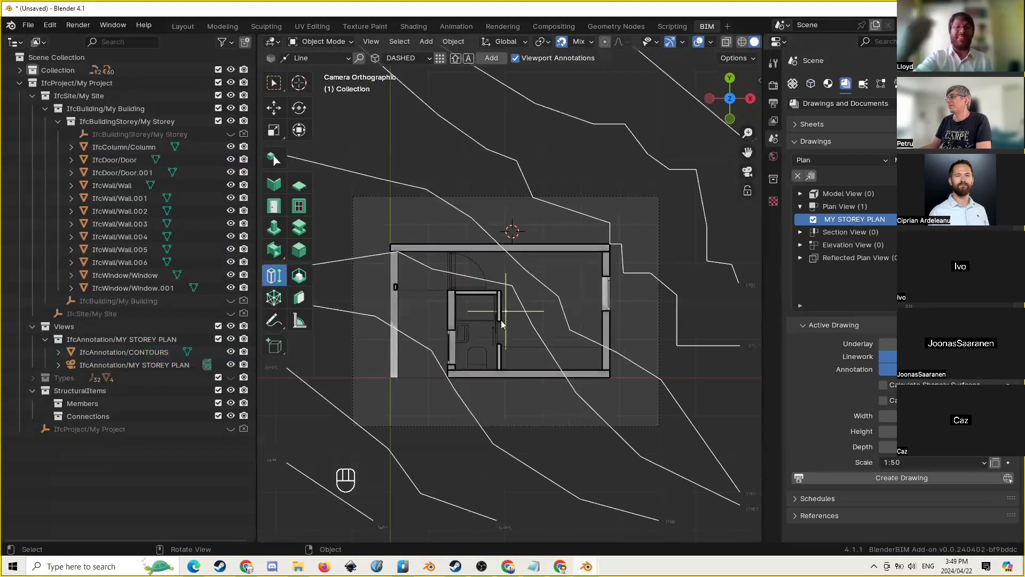
{"action": "left_click", "coordinate": [27, 24]}
{"action": "left_click", "coordinate": [43, 69]}
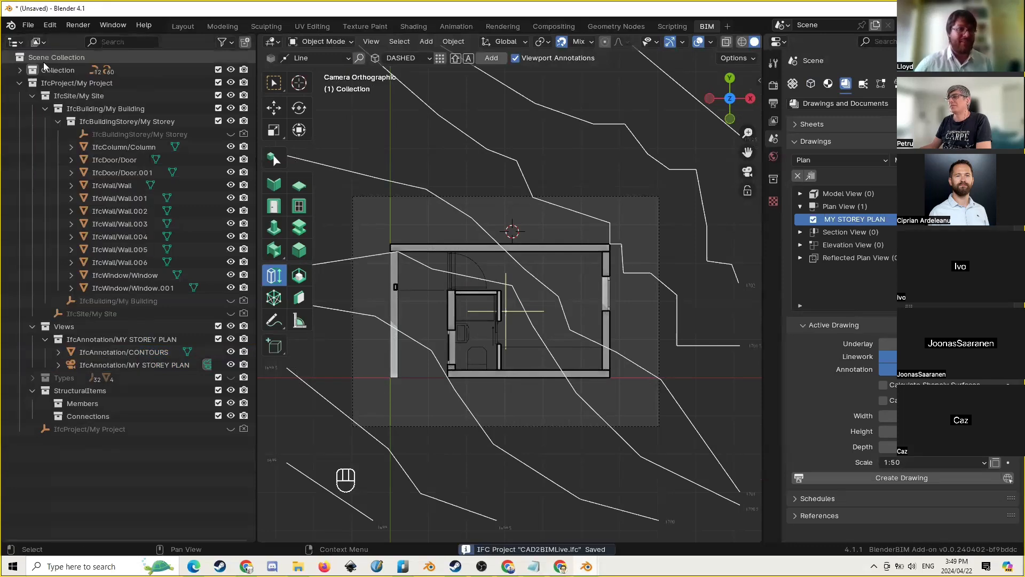
Start a new default Blender file without saving the changes to untitled.blend
{"action": "left_click", "coordinate": [29, 25]}
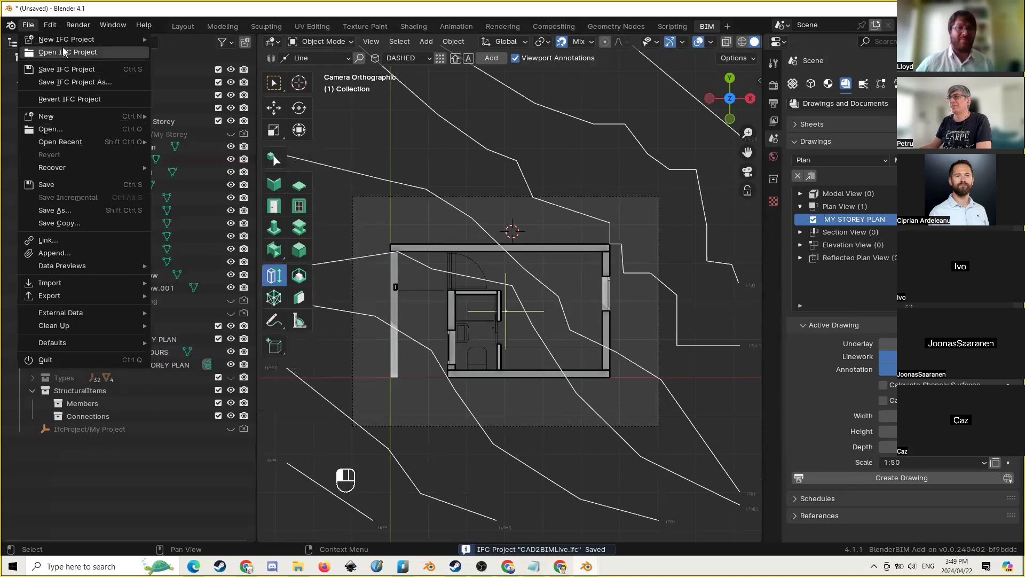
{"action": "mouse_move", "coordinate": [68, 121]}
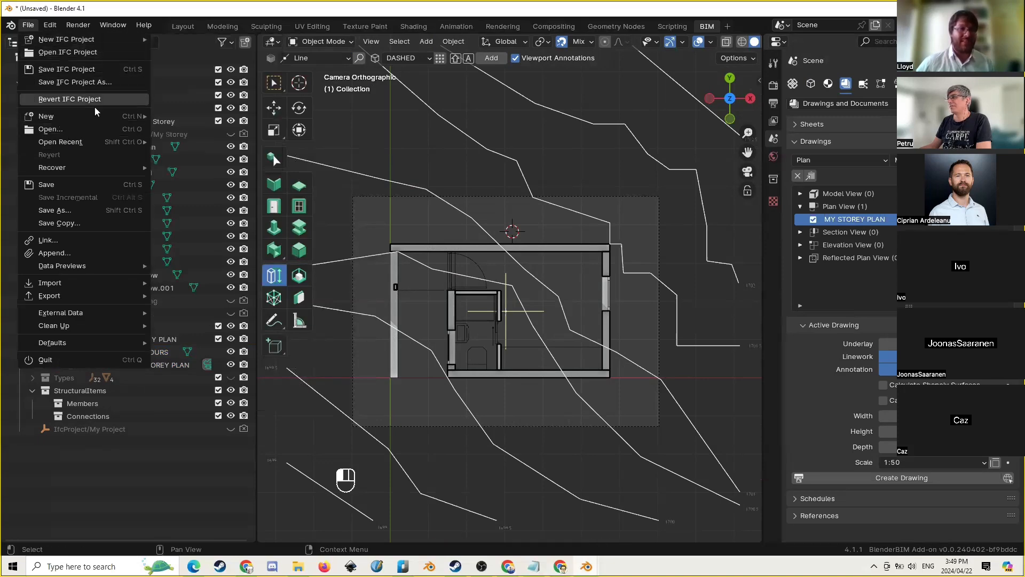
{"action": "left_click", "coordinate": [184, 116]}
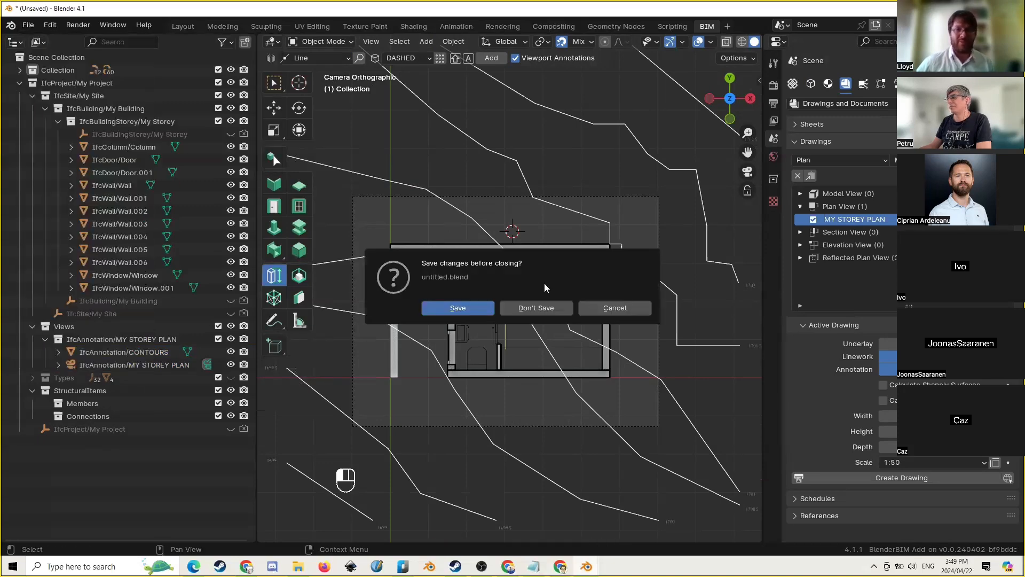
{"action": "left_click", "coordinate": [550, 308]}
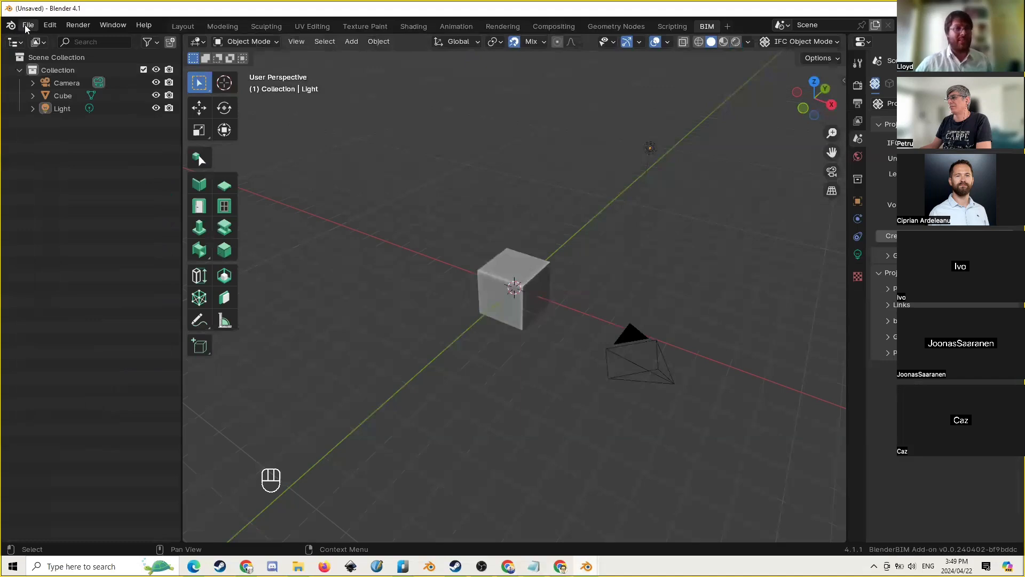
Load the IFC project CAD2BIMLive.ifc from the recent Working Live file folder
{"action": "left_click", "coordinate": [28, 25]}
{"action": "left_click", "coordinate": [62, 52]}
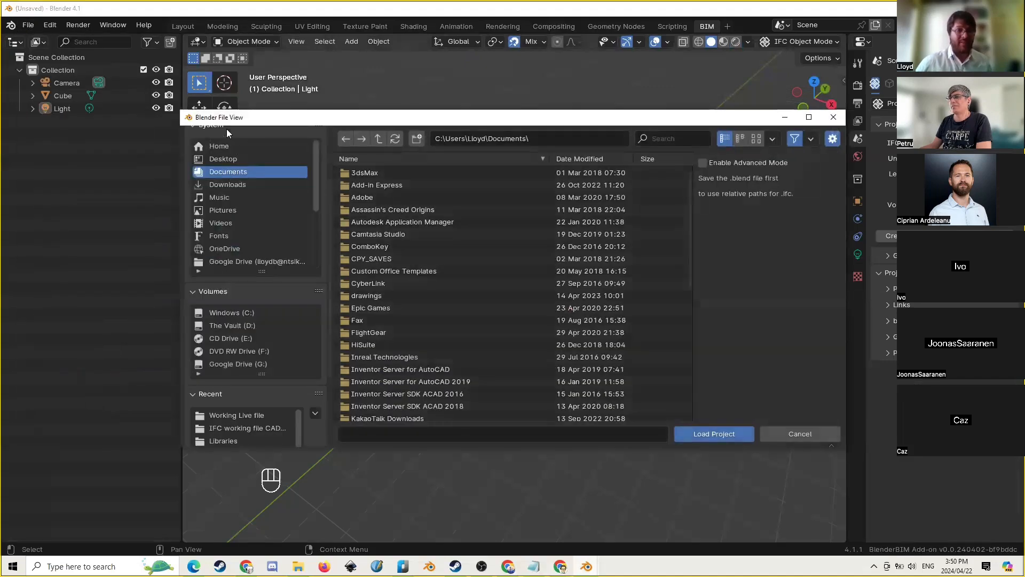
{"action": "left_click_drag", "start_coordinate": [226, 129], "coordinate": [225, 187]}
{"action": "left_click", "coordinate": [215, 184]}
{"action": "left_click", "coordinate": [237, 208]}
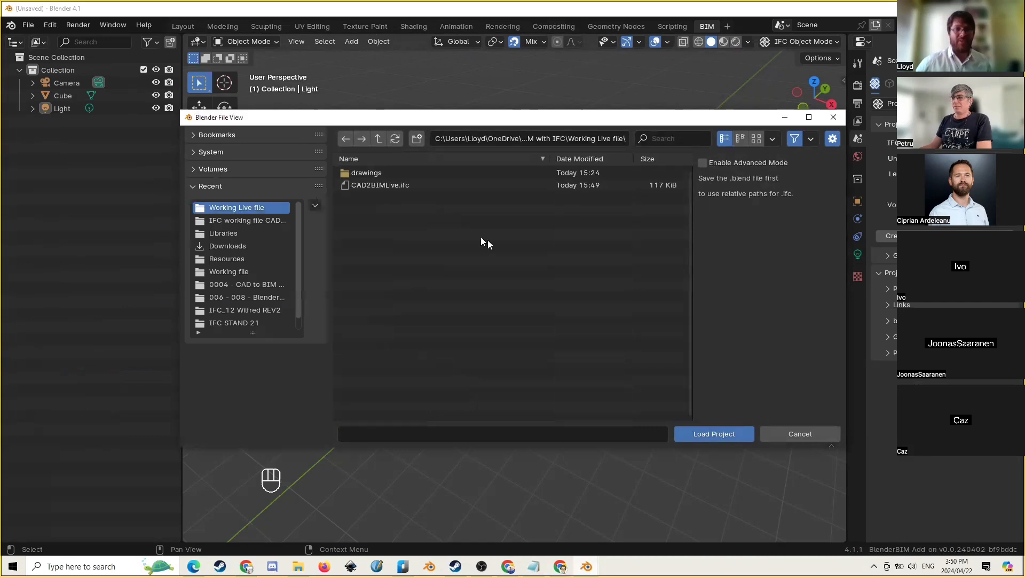
{"action": "left_click", "coordinate": [401, 185]}
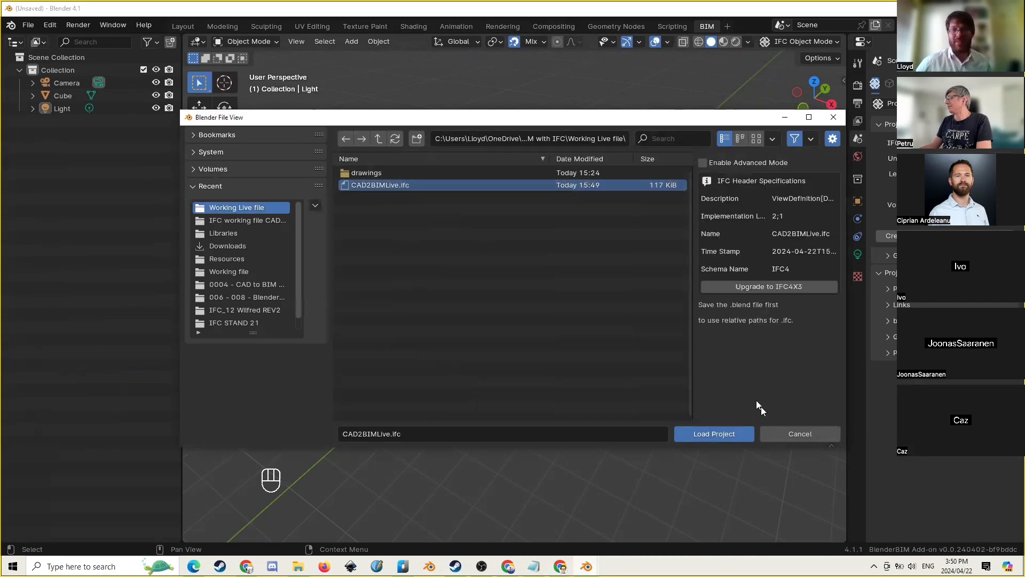
{"action": "left_click", "coordinate": [735, 434]}
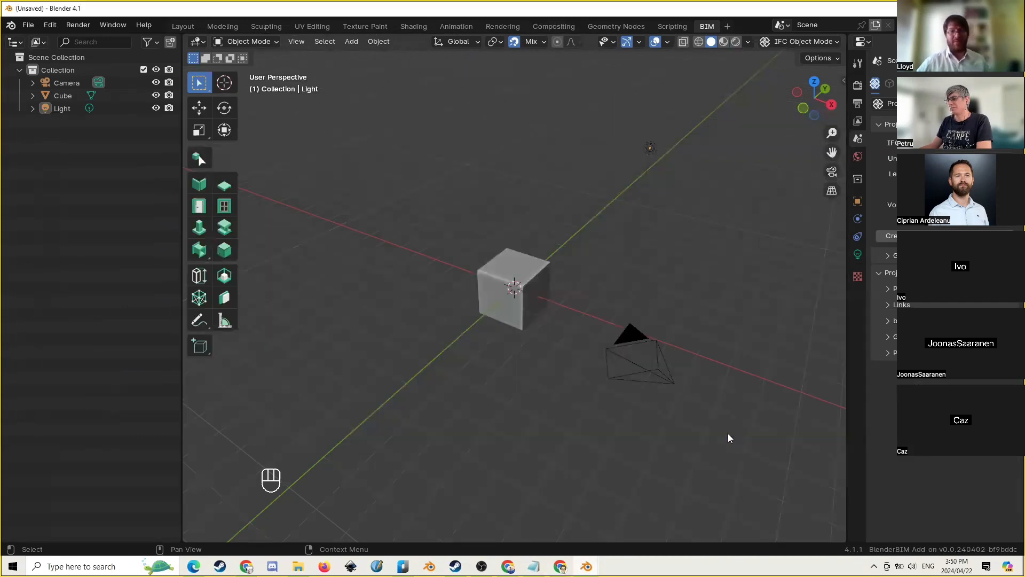
Load the project's drawings list, expand the Plan View group and activate the MY STOREY PLAN drawing
{"action": "middle_click_drag", "start_coordinate": [377, 233], "coordinate": [441, 289]}
{"action": "scroll", "coordinate": [524, 316], "scroll_direction": "up", "scroll_amount": 3}
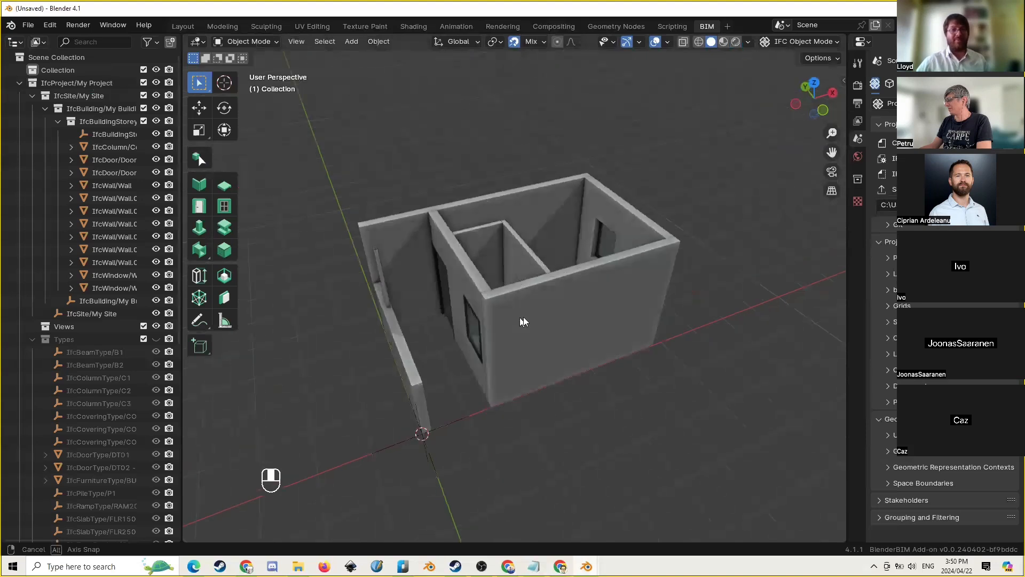
{"action": "middle_click_drag", "start_coordinate": [524, 316], "coordinate": [630, 337]}
{"action": "left_click", "coordinate": [919, 84]}
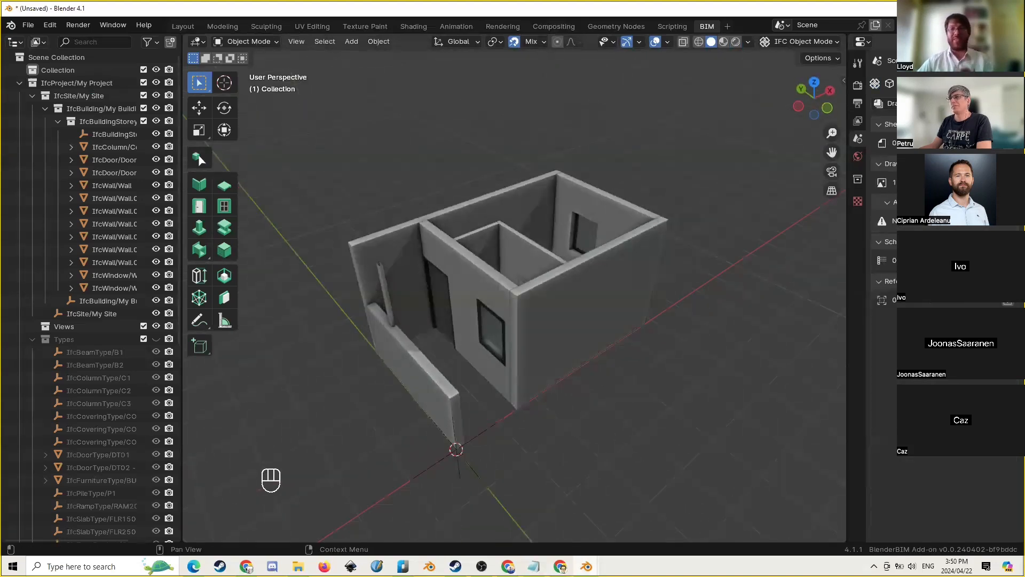
{"action": "left_click", "coordinate": [1007, 182]}
{"action": "left_click", "coordinate": [884, 231]}
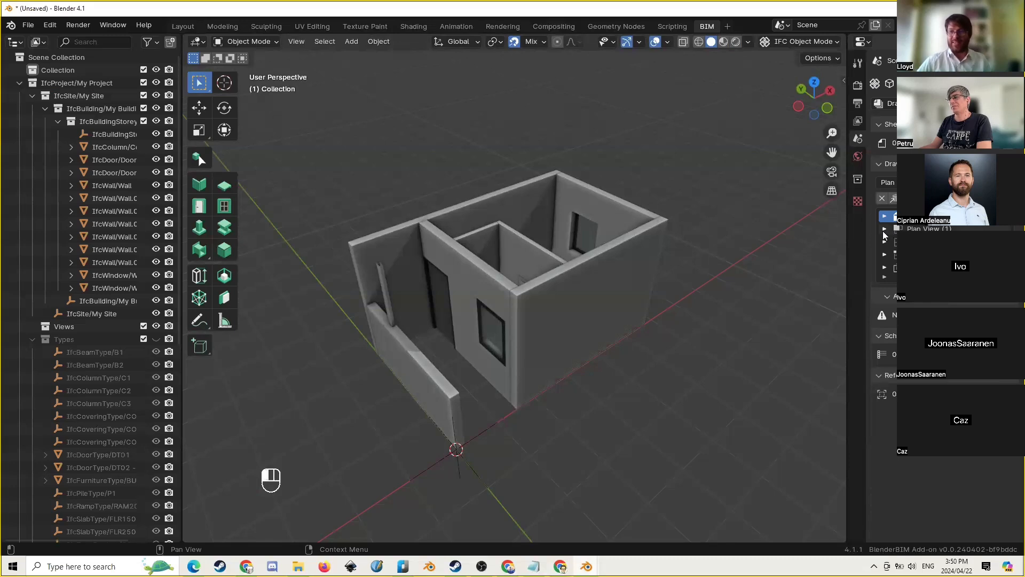
{"action": "left_click", "coordinate": [929, 242]}
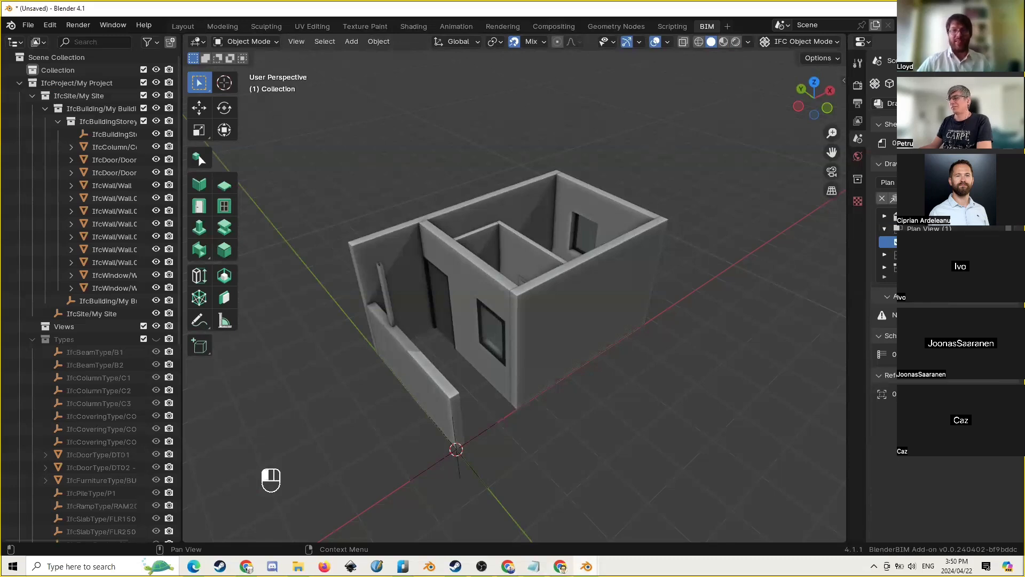
Select the CONTOURS annotation around the building and examine the reloaded lines in perspective from above
{"action": "middle_click_drag", "start_coordinate": [558, 288], "coordinate": [563, 230]}
{"action": "scroll", "coordinate": [563, 252], "scroll_direction": "down", "scroll_amount": 5}
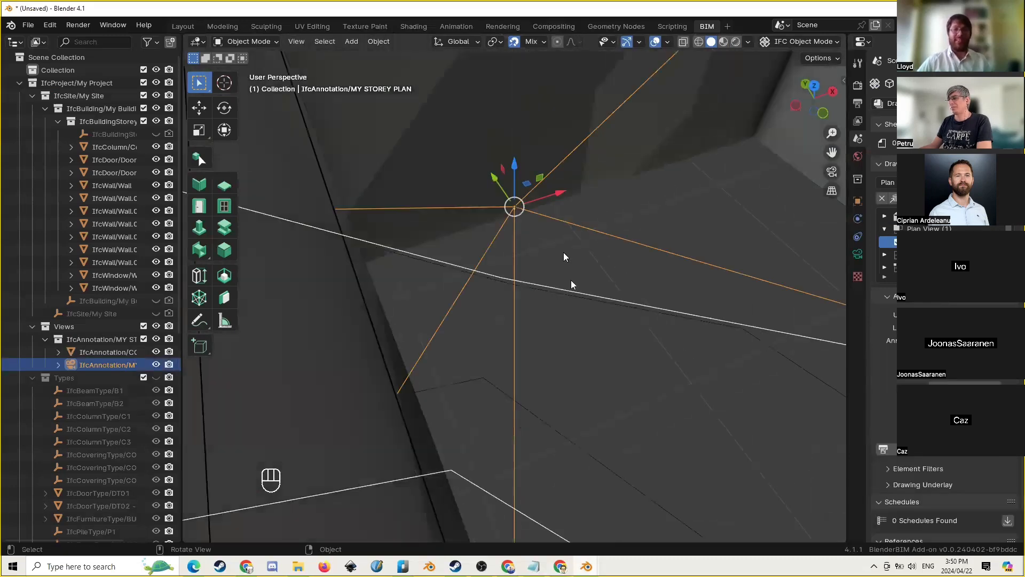
{"action": "scroll", "coordinate": [610, 202], "scroll_direction": "down", "scroll_amount": 6}
{"action": "left_click", "coordinate": [620, 325]}
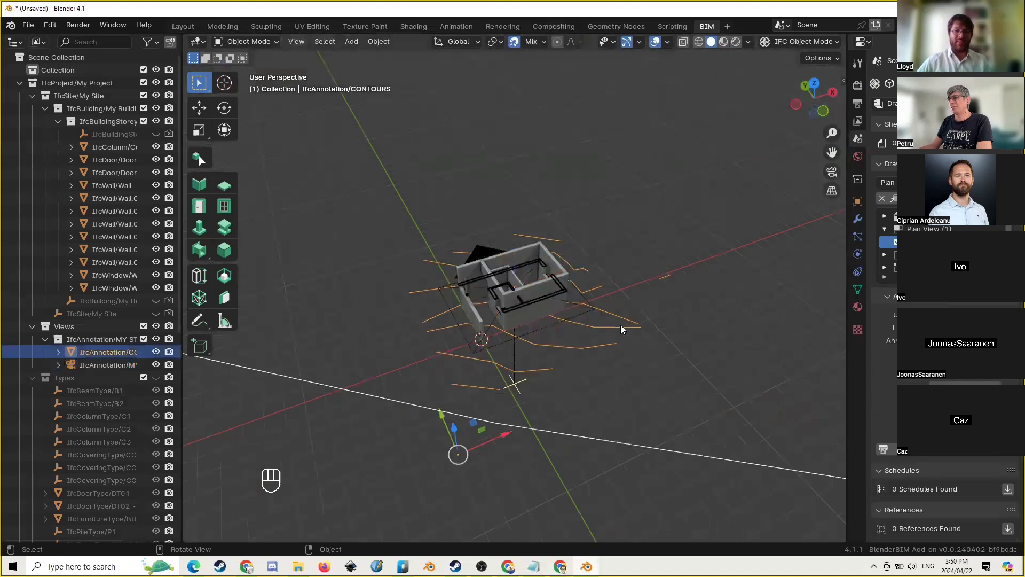
{"action": "middle_click_drag", "start_coordinate": [621, 325], "coordinate": [590, 209]}
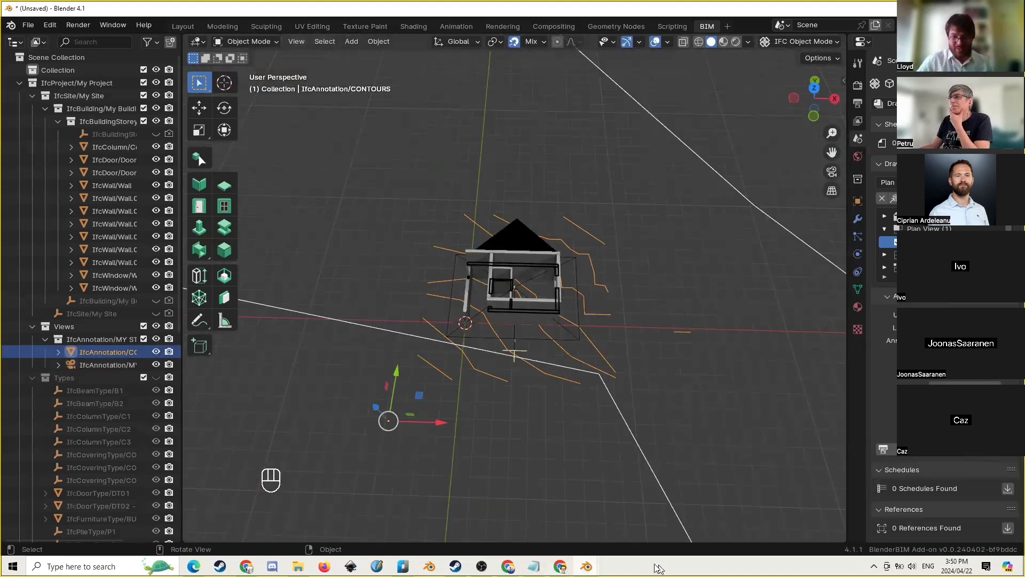
Switch to the CAD to BIM blender file and check the imported wall outline and the layer 0 linework by selecting each
{"action": "mouse_move", "coordinate": [593, 566]}
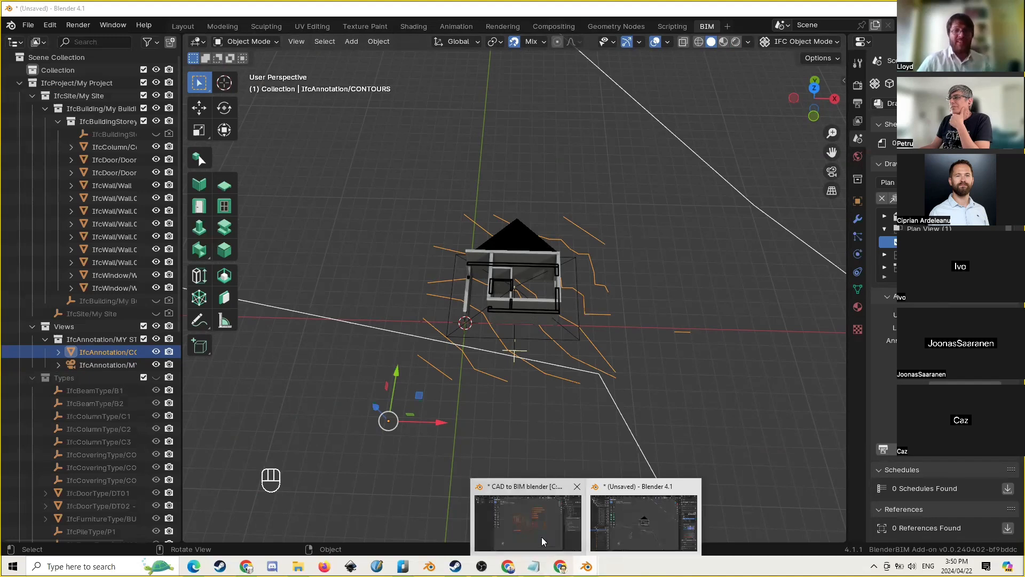
{"action": "left_click", "coordinate": [542, 541]}
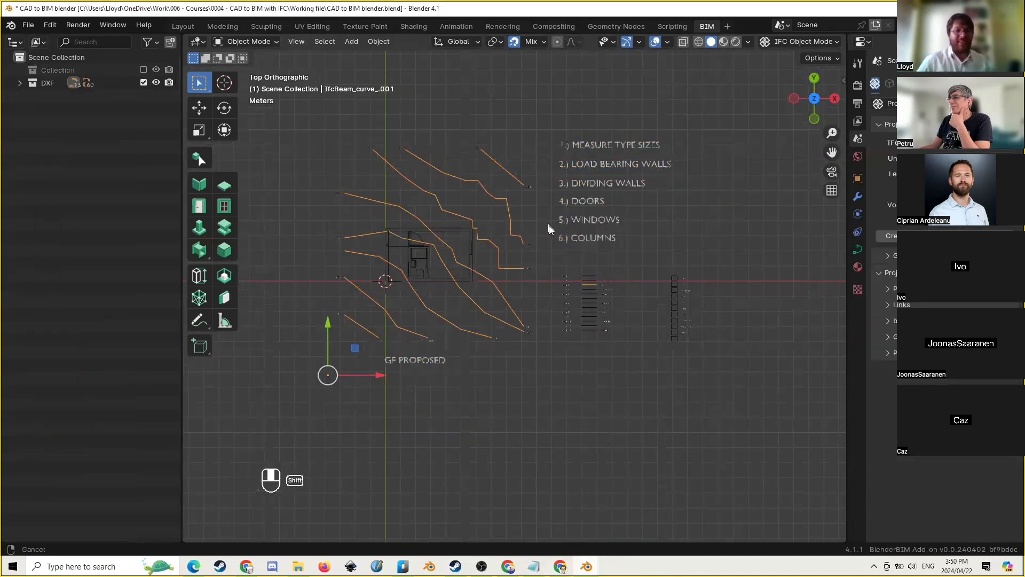
{"action": "scroll", "coordinate": [546, 277], "scroll_direction": "up", "scroll_amount": 3}
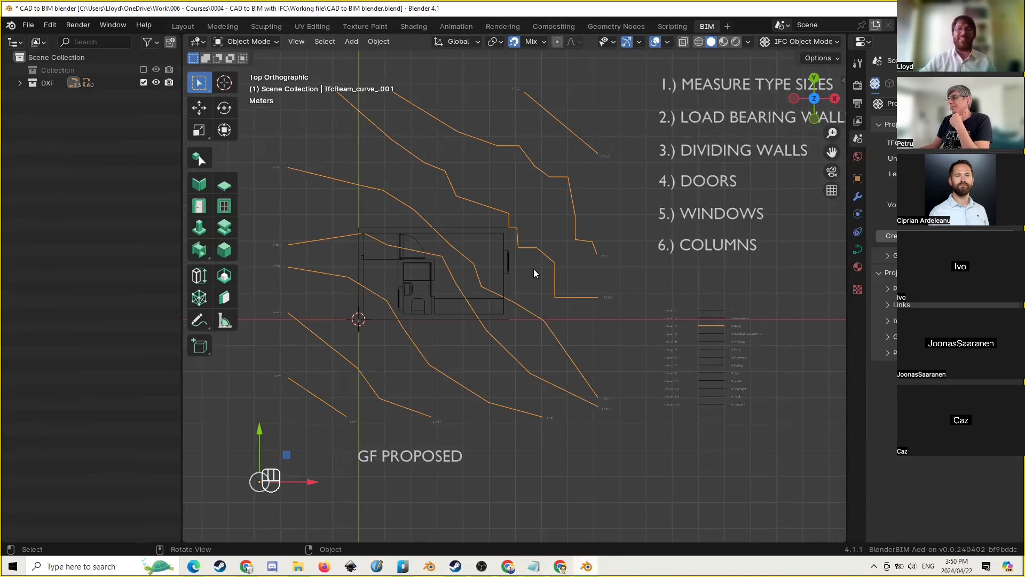
{"action": "left_click", "coordinate": [490, 230]}
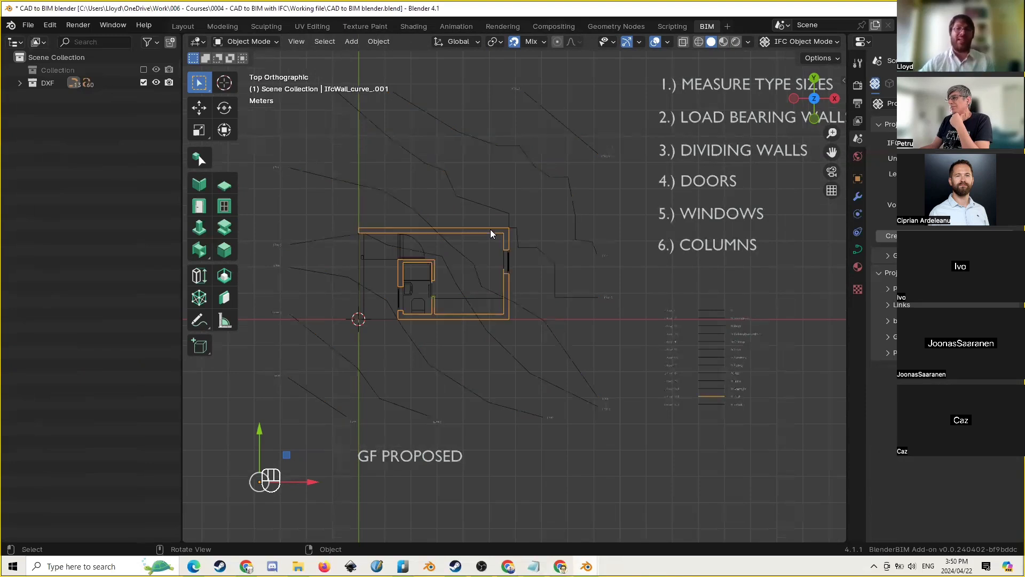
{"action": "left_click", "coordinate": [508, 258]}
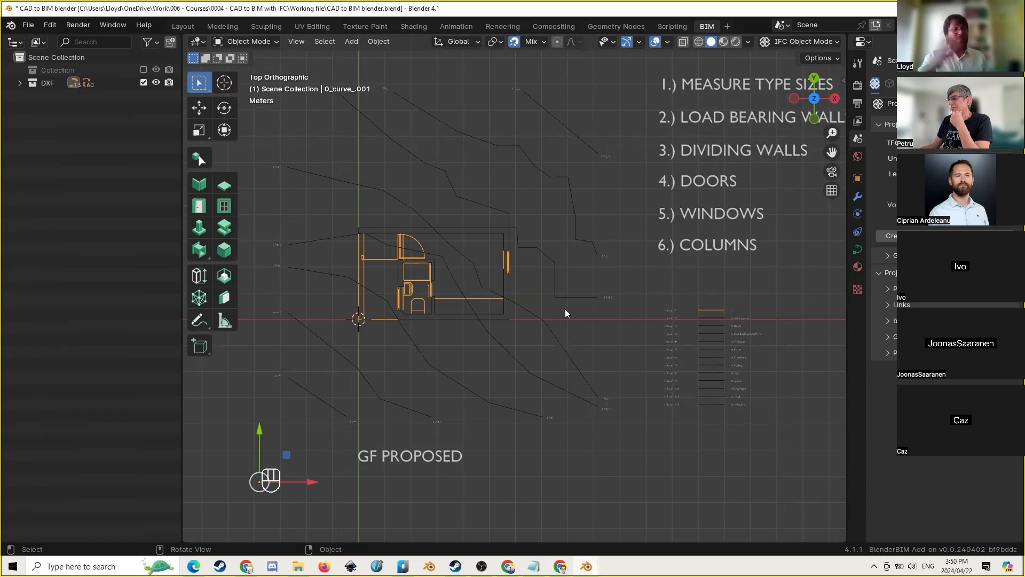
{"action": "scroll", "coordinate": [565, 314], "scroll_direction": "down", "scroll_amount": 3}
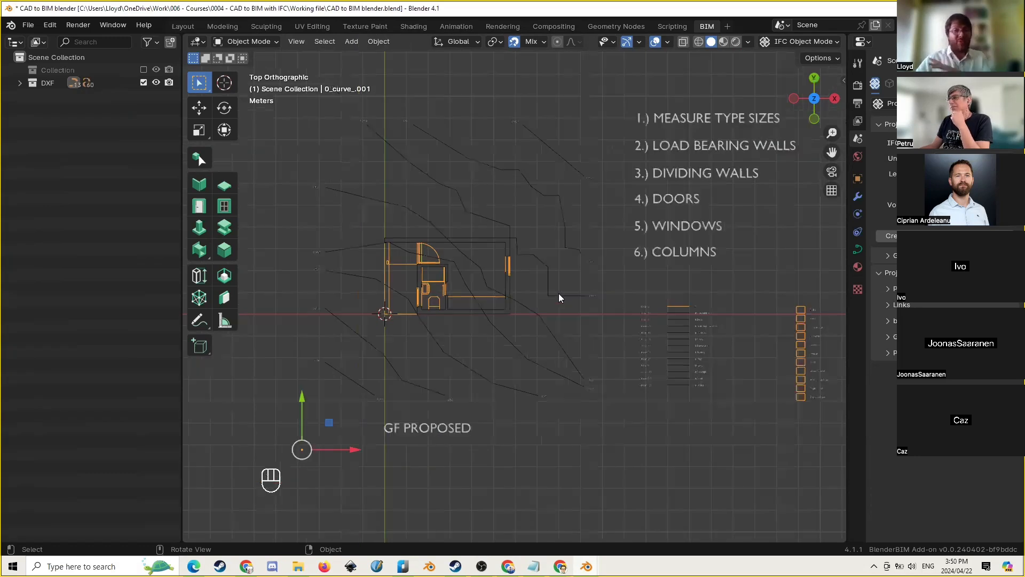
Clear the selection in the imported CAD drawing and select the wall outline curve again
{"action": "left_click_drag", "start_coordinate": [765, 143], "coordinate": [328, 425]}
{"action": "left_click", "coordinate": [661, 143]}
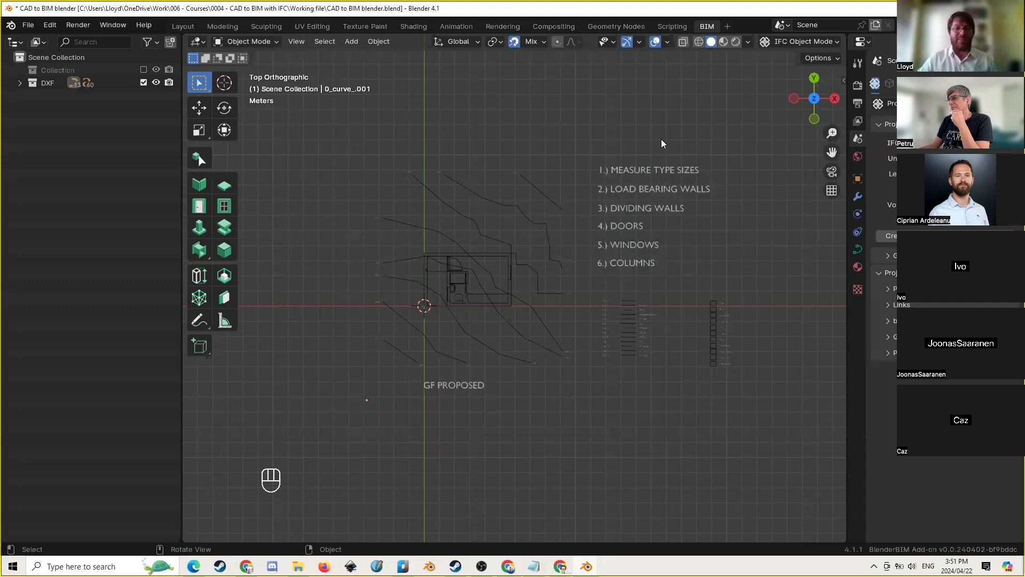
{"action": "scroll", "coordinate": [501, 284], "scroll_direction": "up", "scroll_amount": 4}
{"action": "left_click", "coordinate": [502, 283]}
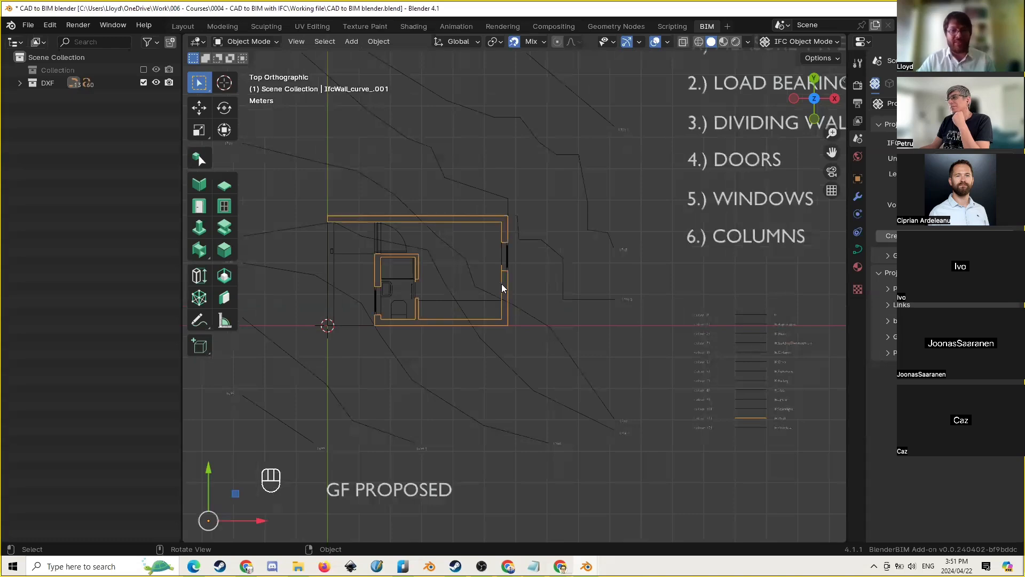
Switch back to the unsaved IFC project window and inspect the contours through the drawing camera and in perspective
{"action": "mouse_move", "coordinate": [587, 566]}
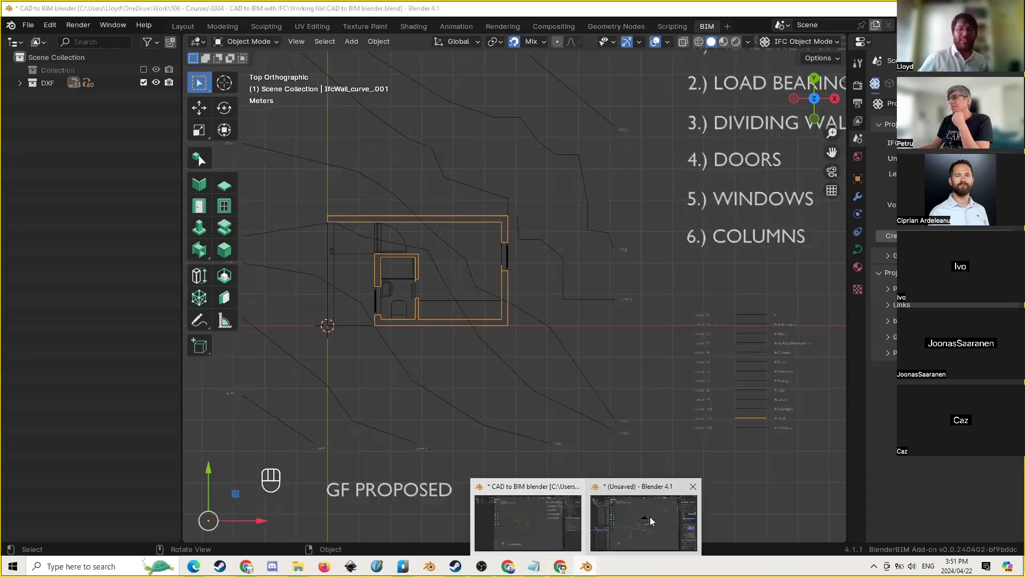
{"action": "left_click", "coordinate": [649, 517]}
{"action": "mouse_move", "coordinate": [634, 484]}
{"action": "middle_mouse_down"}
{"action": "mouse_move", "coordinate": [584, 240]}
{"action": "mouse_move", "coordinate": [618, 487]}
{"action": "middle_mouse_up"}
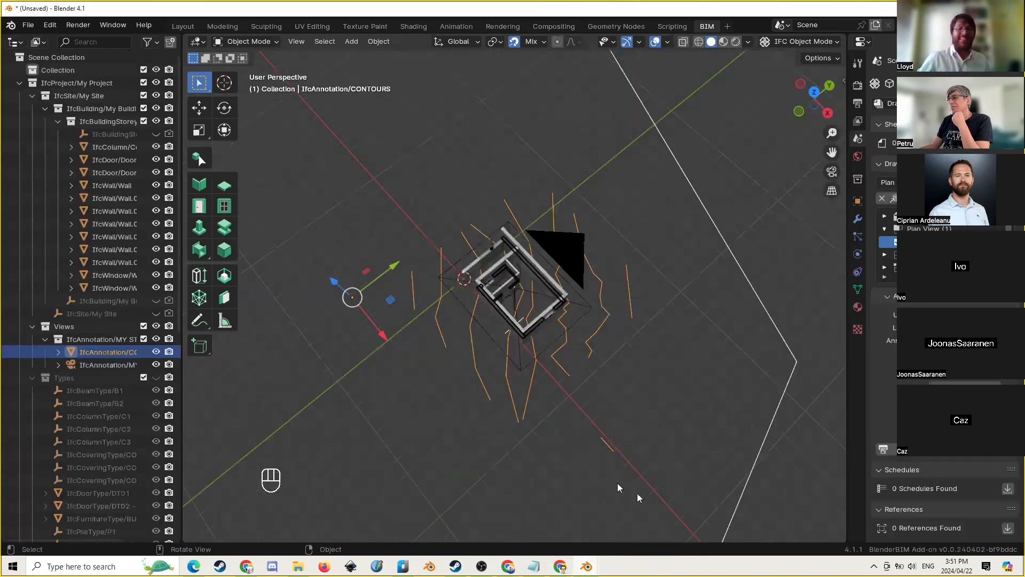
{"action": "key", "text": "KP_0"}
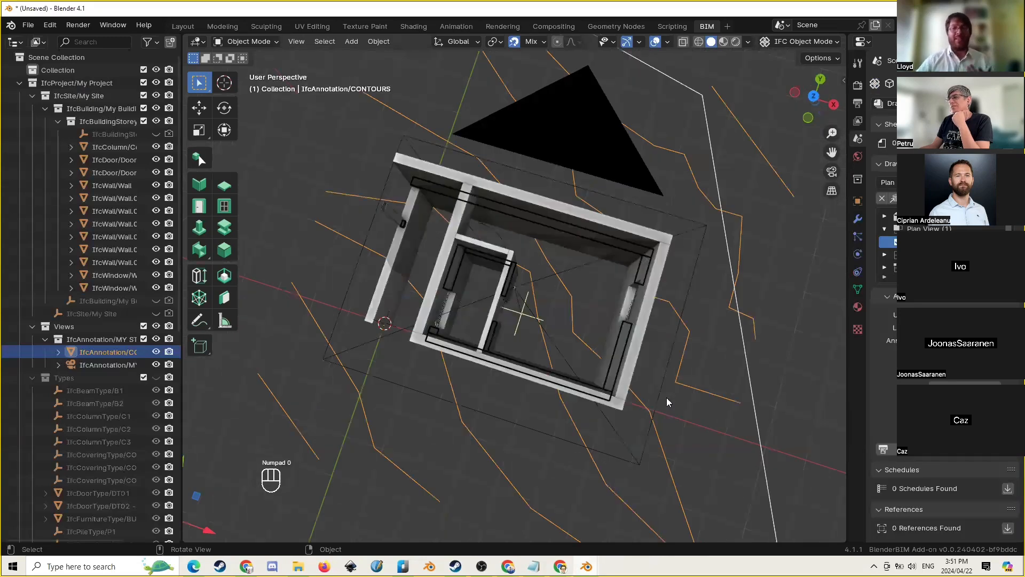
{"action": "scroll", "coordinate": [542, 348], "scroll_direction": "up", "scroll_amount": 2}
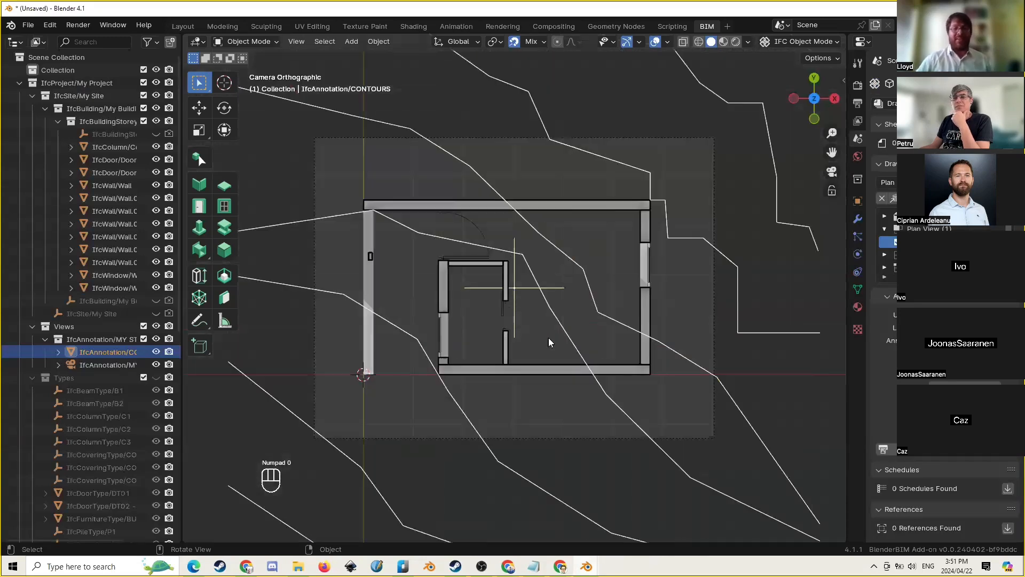
{"action": "middle_click_drag", "start_coordinate": [549, 344], "coordinate": [547, 247]}
{"action": "scroll", "coordinate": [603, 251], "scroll_direction": "down", "scroll_amount": 12}
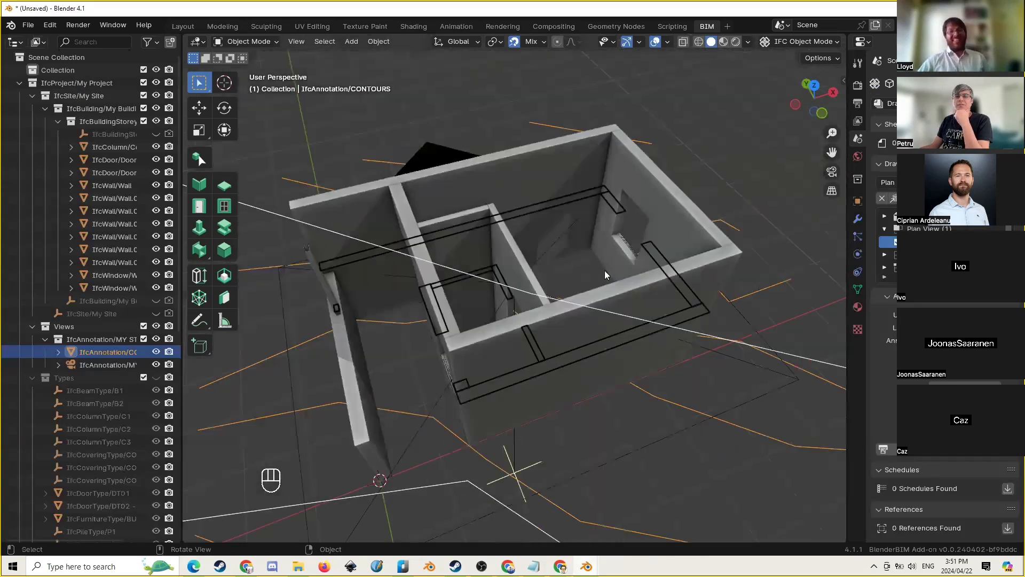
Deselect the CONTOURS annotation and return to the MY STOREY PLAN camera view
{"action": "left_click", "coordinate": [680, 180]}
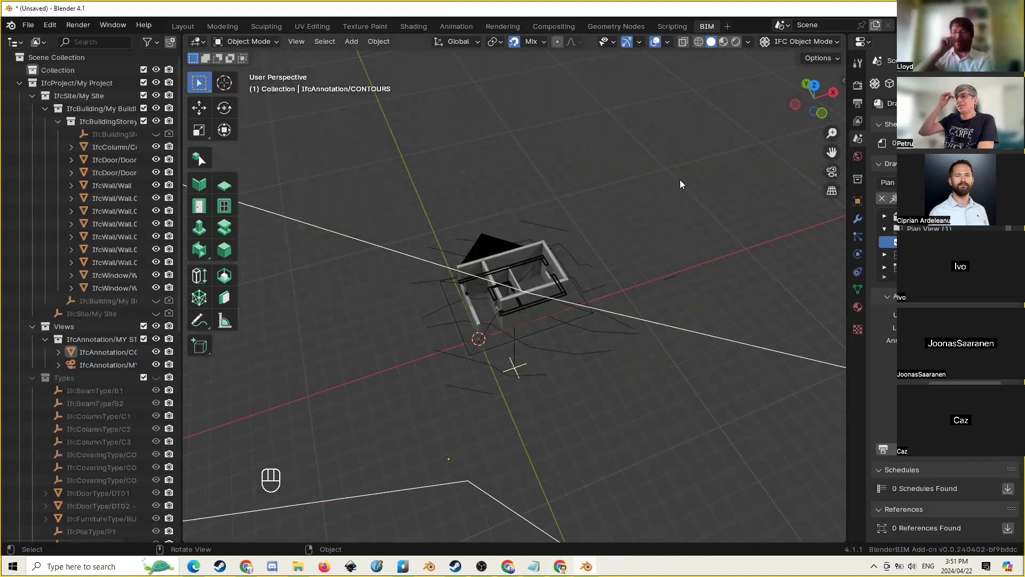
{"action": "middle_click_drag", "start_coordinate": [701, 211], "coordinate": [675, 226]}
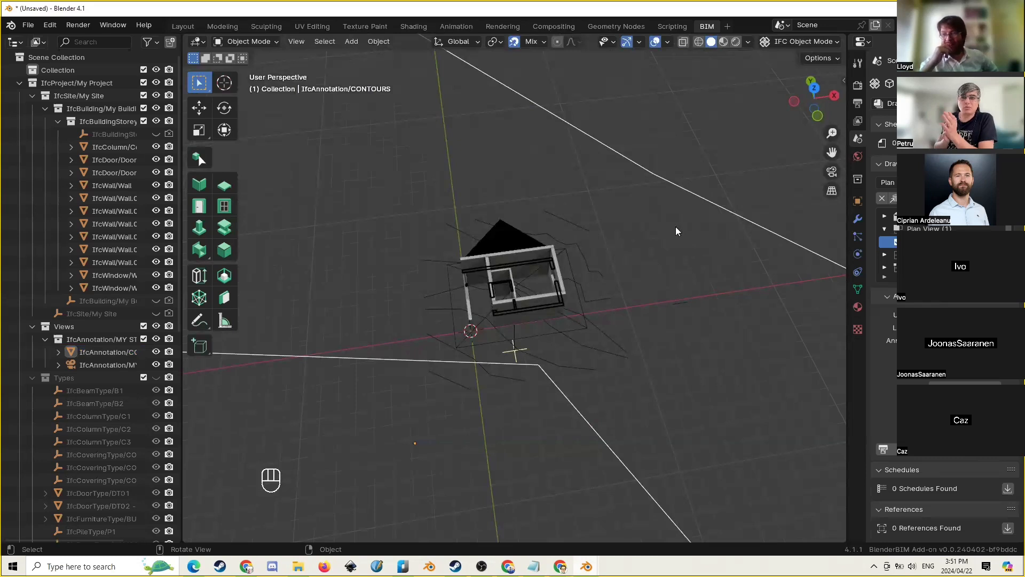
{"action": "key", "text": "KP_1"}
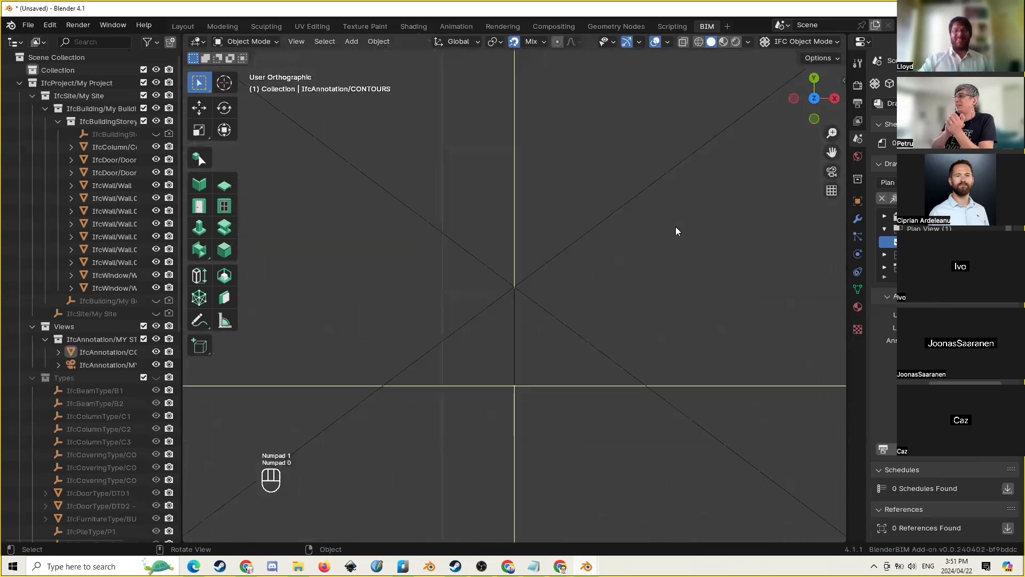
{"action": "key", "text": "KP_0"}
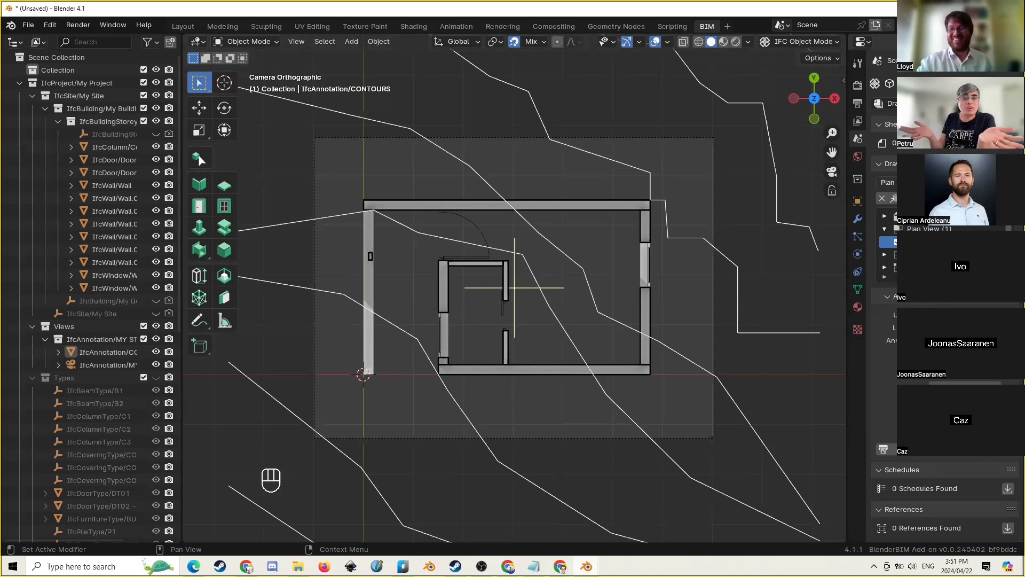
Set the target view for a new drawing to Section
{"action": "left_click", "coordinate": [888, 183]}
{"action": "left_click", "coordinate": [889, 242]}
{"action": "left_click", "coordinate": [940, 182]}
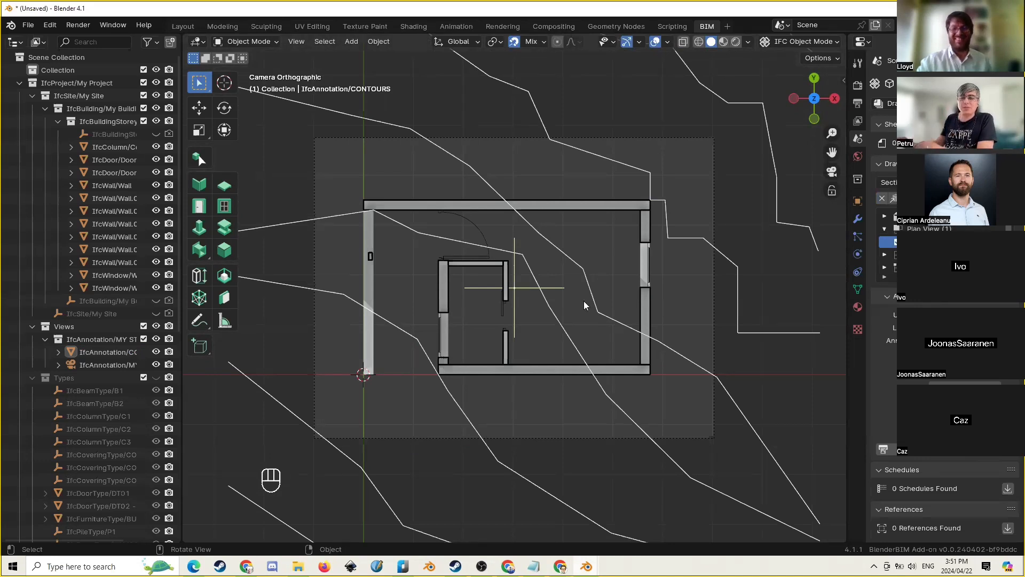
Place the 3D cursor inside the building's large room, just beside the small inner room's doorway
{"action": "scroll", "coordinate": [584, 300], "scroll_direction": "up", "scroll_amount": 2}
{"action": "middle_click_drag", "start_coordinate": [508, 311], "coordinate": [561, 318], "text": "shift"}
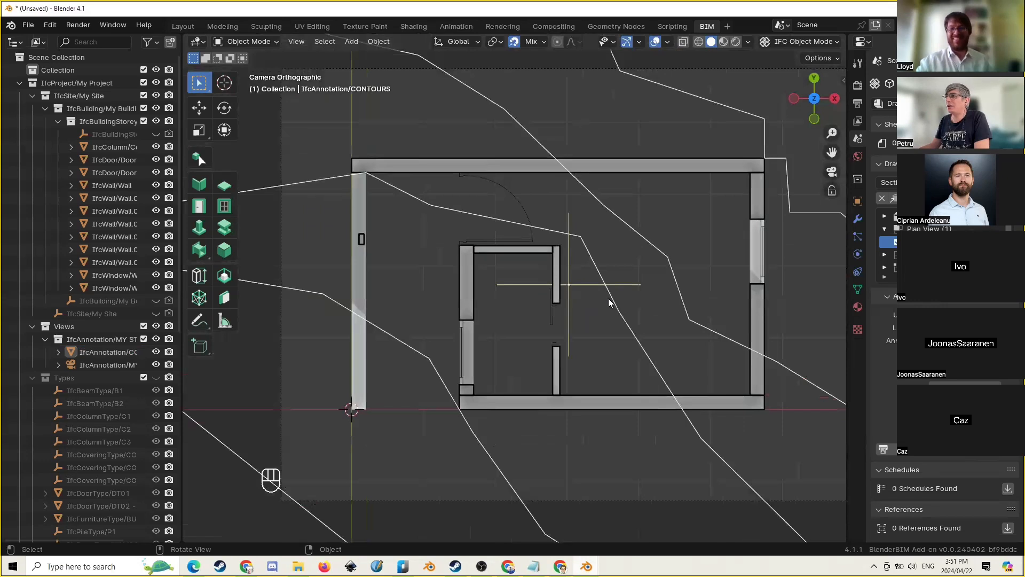
{"action": "scroll", "coordinate": [609, 303], "scroll_direction": "down", "scroll_amount": 1}
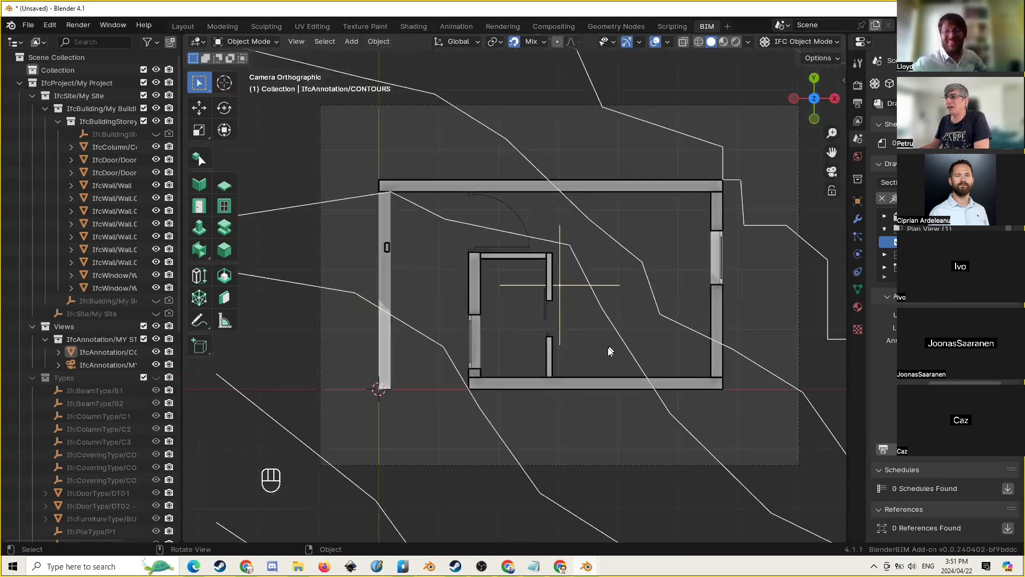
{"action": "right_click_drag", "start_coordinate": [574, 325], "coordinate": [574, 329], "text": "shift"}
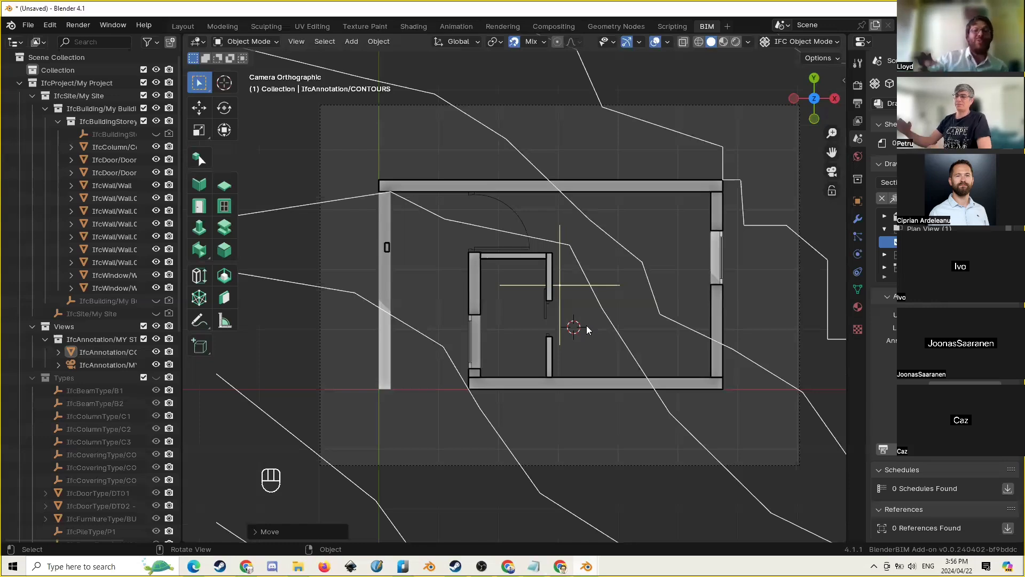
Leave the plan camera view, select the CONTOURS annotation and examine it around the whole building
{"action": "scroll", "coordinate": [655, 276], "scroll_direction": "down", "scroll_amount": 5}
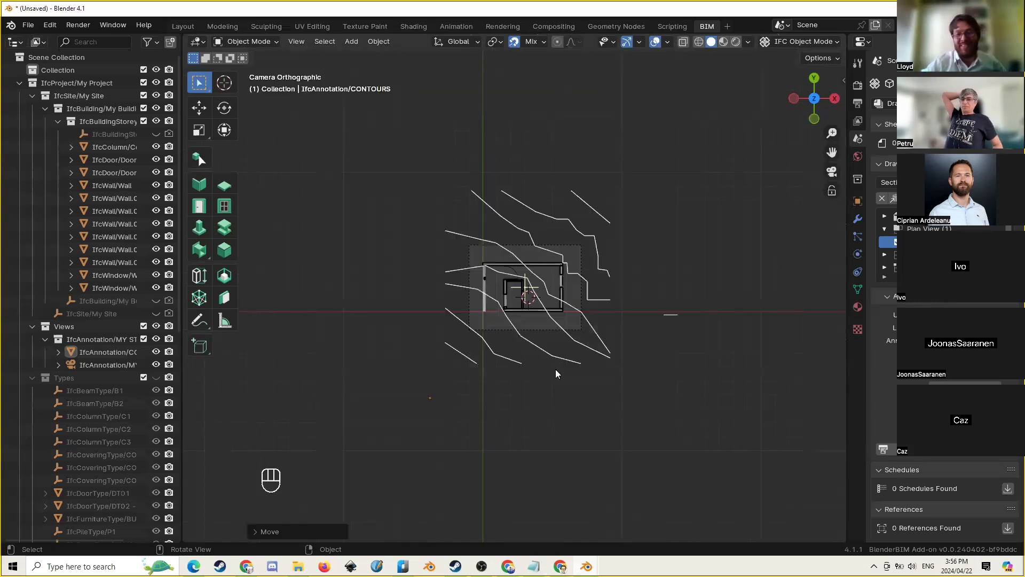
{"action": "middle_click_drag", "start_coordinate": [555, 369], "coordinate": [568, 222]}
{"action": "scroll", "coordinate": [568, 221], "scroll_direction": "down", "scroll_amount": 10}
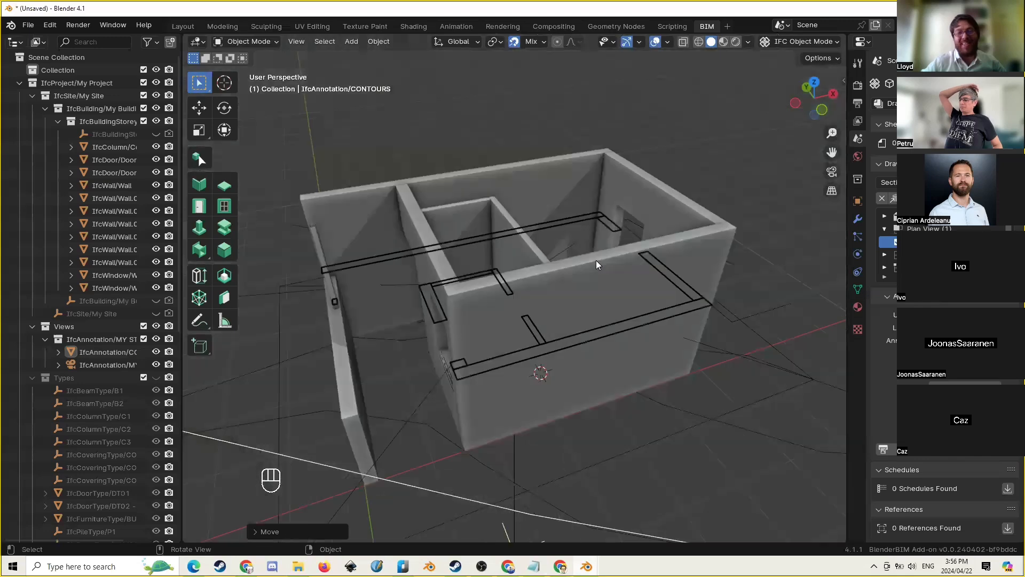
{"action": "left_click", "coordinate": [619, 372]}
{"action": "mouse_move", "coordinate": [639, 373]}
{"action": "middle_mouse_down"}
{"action": "mouse_move", "coordinate": [599, 369]}
{"action": "mouse_move", "coordinate": [566, 322]}
{"action": "mouse_move", "coordinate": [565, 338]}
{"action": "mouse_move", "coordinate": [611, 357]}
{"action": "mouse_move", "coordinate": [630, 300]}
{"action": "mouse_move", "coordinate": [632, 316]}
{"action": "mouse_move", "coordinate": [655, 274]}
{"action": "middle_mouse_up"}
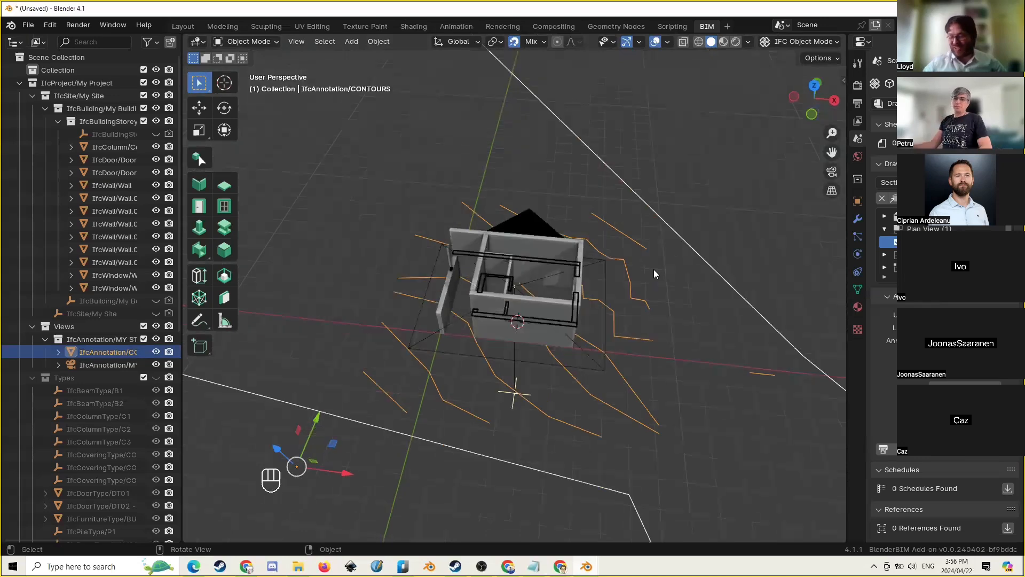
Examine the CONTOURS annotation against the building in the plan camera view and from several perspective angles, ending in the camera view
{"action": "key", "text": "KP_0"}
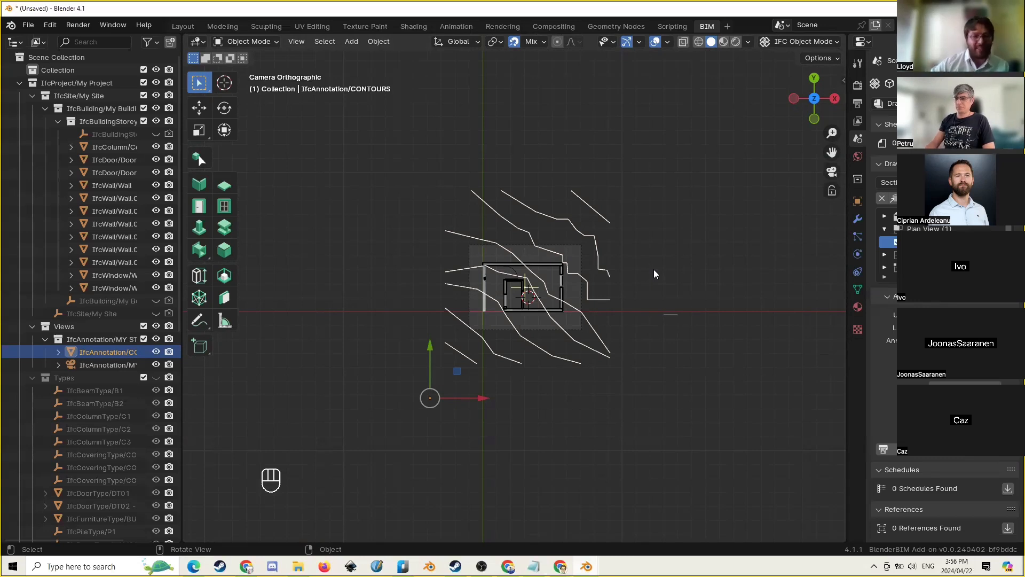
{"action": "scroll", "coordinate": [559, 323], "scroll_direction": "up", "scroll_amount": 4}
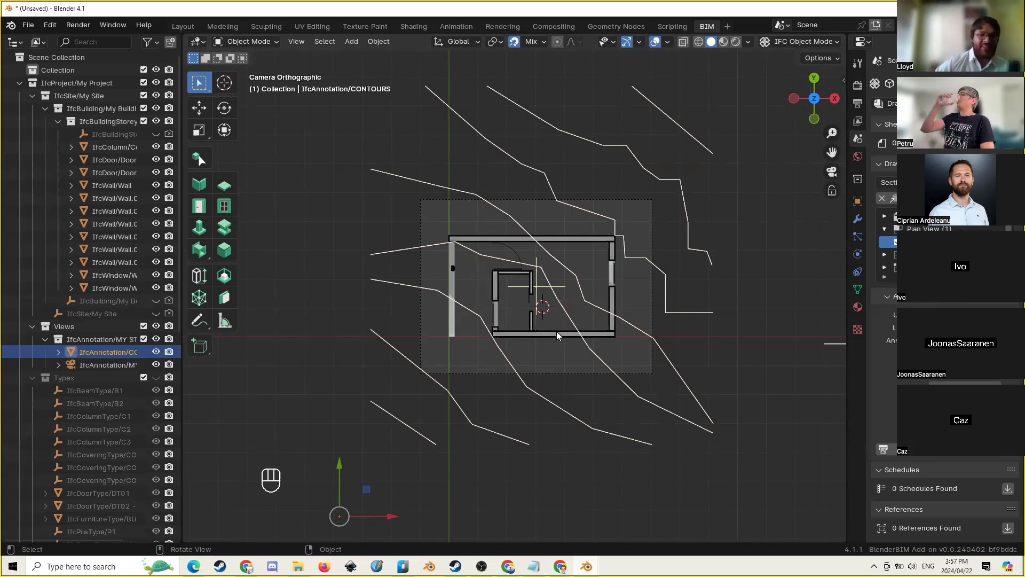
{"action": "middle_click_drag", "start_coordinate": [556, 331], "coordinate": [524, 210]}
{"action": "scroll", "coordinate": [617, 263], "scroll_direction": "down", "scroll_amount": 3}
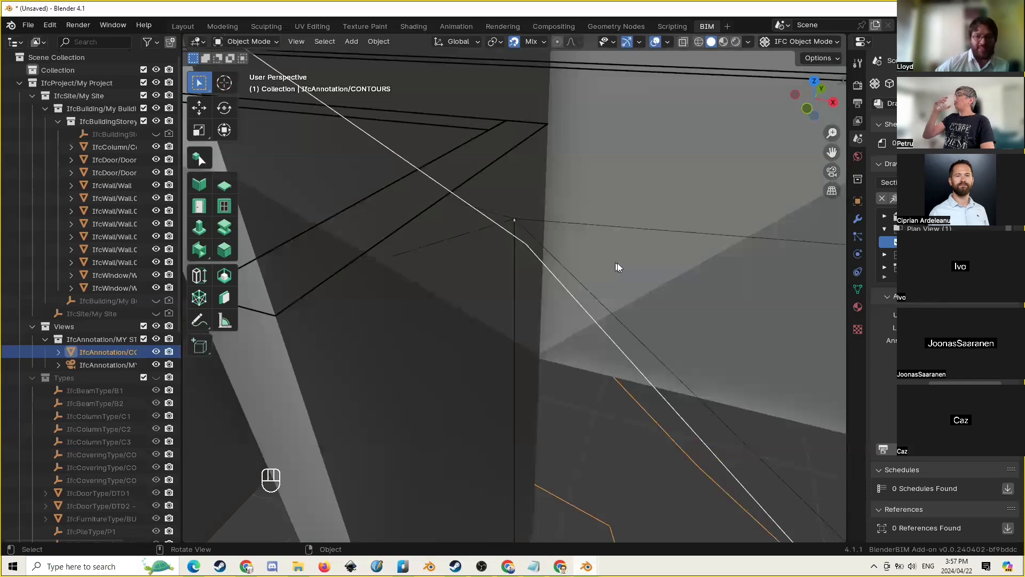
{"action": "scroll", "coordinate": [617, 263], "scroll_direction": "down", "scroll_amount": 8}
{"action": "middle_click_drag", "start_coordinate": [552, 354], "coordinate": [546, 331]}
{"action": "middle_click_drag", "start_coordinate": [395, 366], "coordinate": [554, 362]}
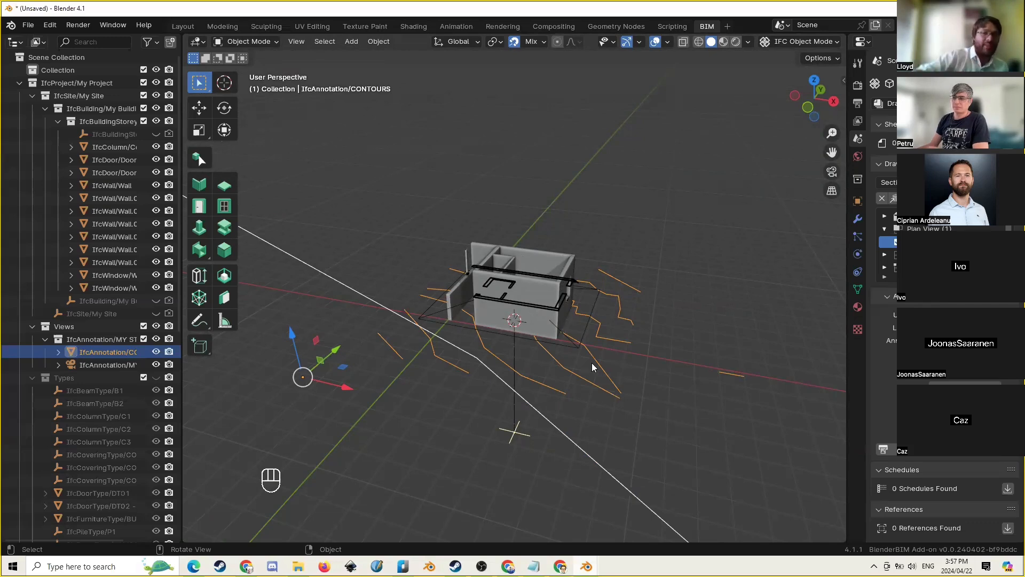
{"action": "middle_click_drag", "start_coordinate": [553, 369], "coordinate": [568, 317]}
{"action": "scroll", "coordinate": [569, 318], "scroll_direction": "up", "scroll_amount": 2}
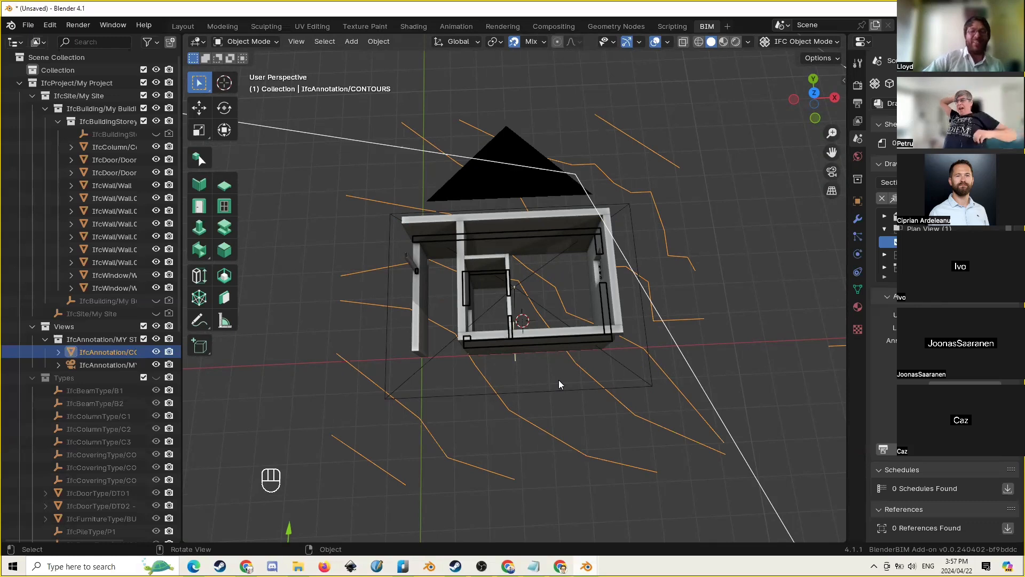
{"action": "middle_click_drag", "start_coordinate": [558, 384], "coordinate": [456, 386]}
{"action": "scroll", "coordinate": [456, 385], "scroll_direction": "up", "scroll_amount": 3}
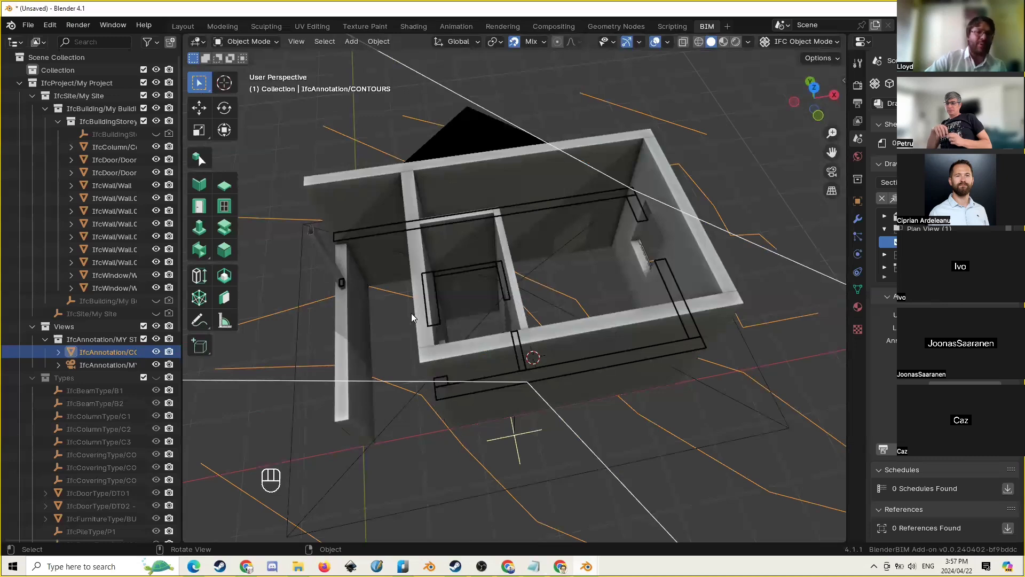
{"action": "scroll", "coordinate": [421, 331], "scroll_direction": "down", "scroll_amount": 4}
{"action": "middle_click_drag", "start_coordinate": [422, 331], "coordinate": [526, 339]}
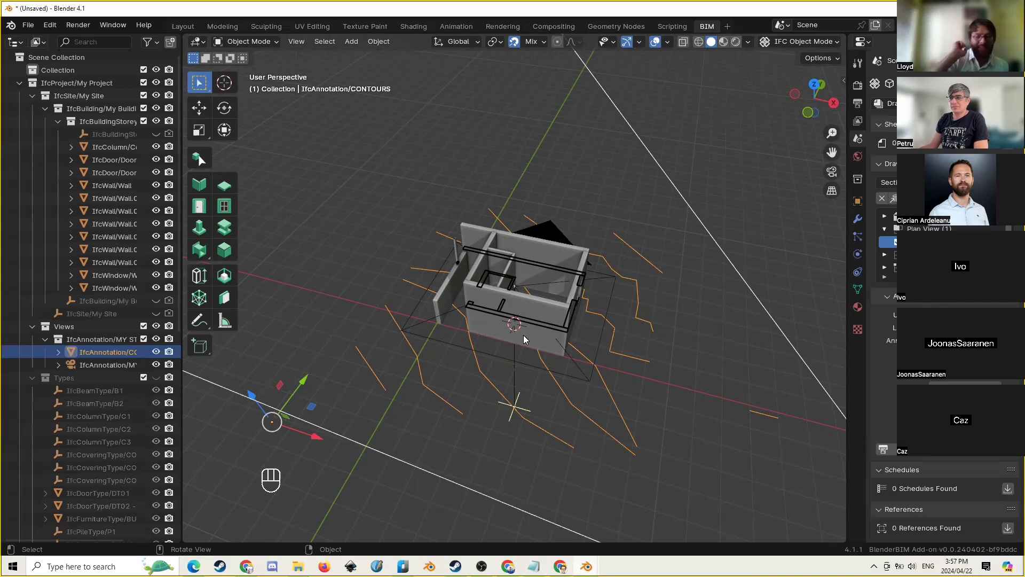
{"action": "middle_click_drag", "start_coordinate": [578, 332], "coordinate": [578, 309]}
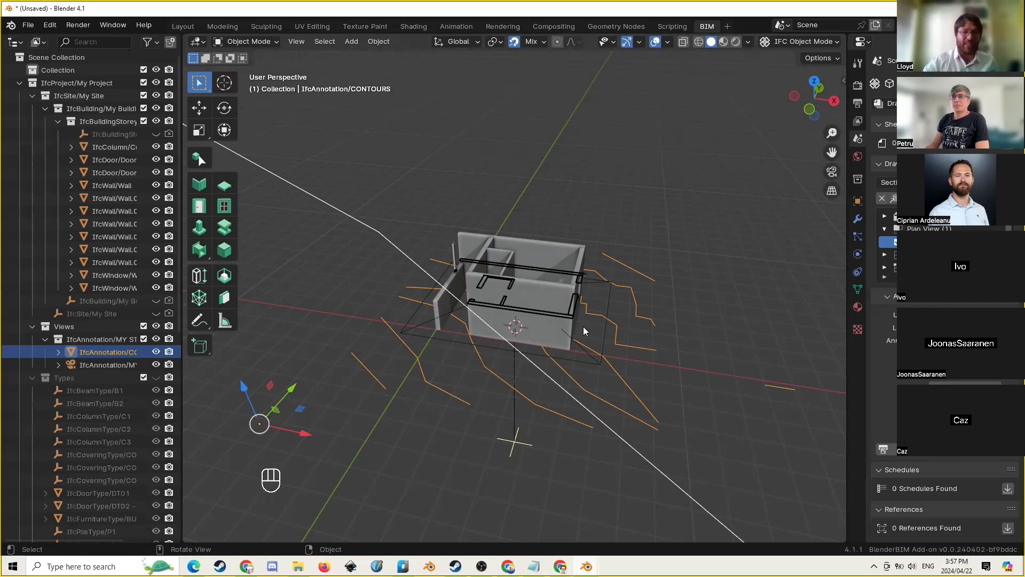
{"action": "middle_click_drag", "start_coordinate": [605, 342], "coordinate": [626, 376]}
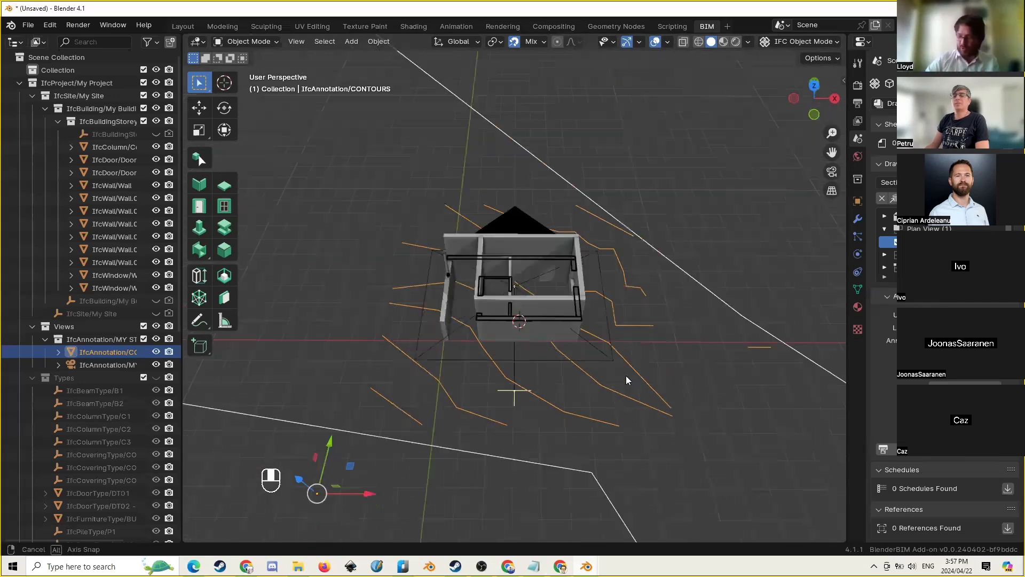
{"action": "key", "text": "KP_0"}
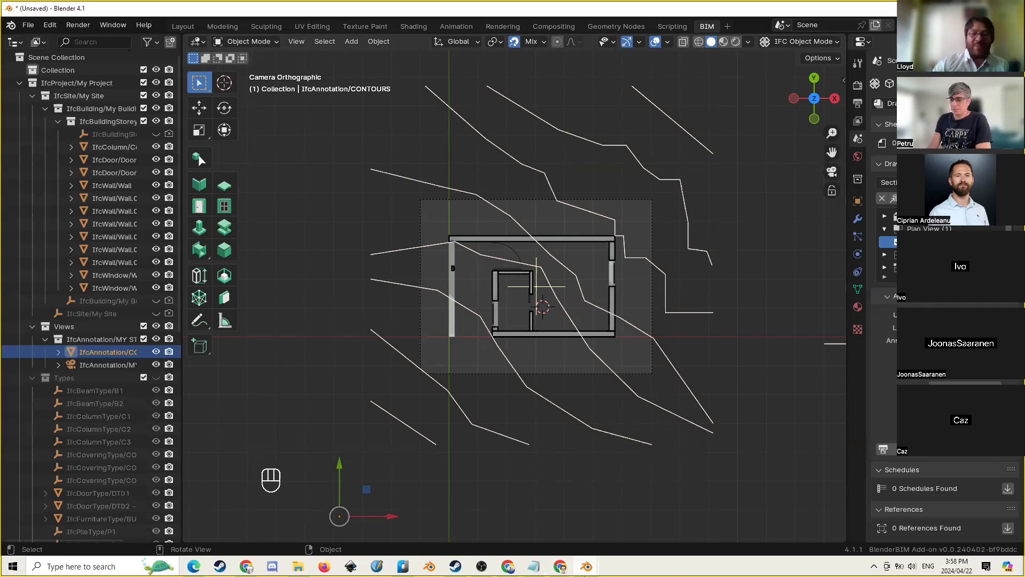
Switch to the CAD to BIM blender file, view its DXF linework in perspective, and return to the unsaved IFC project window
{"action": "mouse_move", "coordinate": [588, 568]}
{"action": "left_click", "coordinate": [517, 524]}
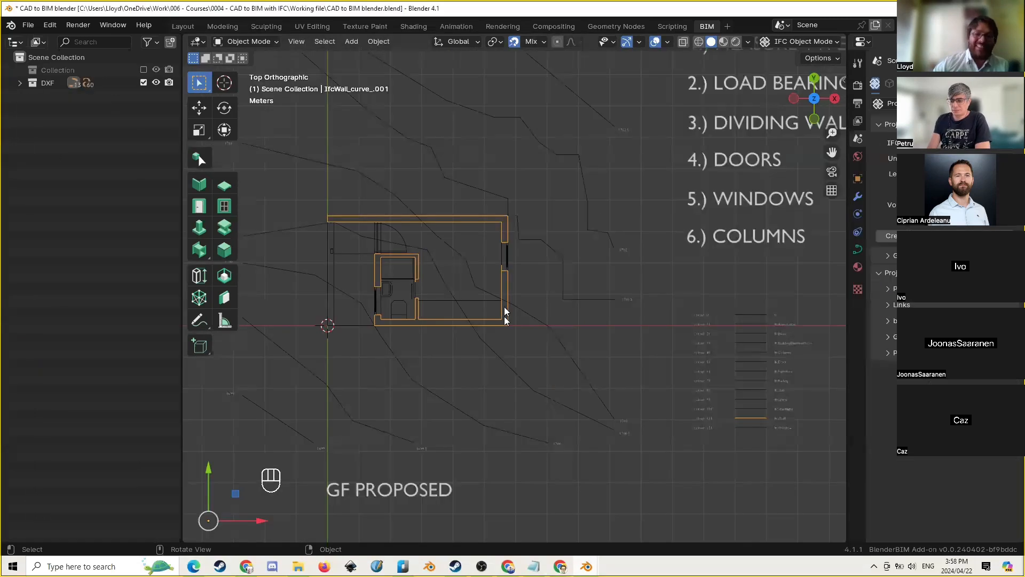
{"action": "middle_click_drag", "start_coordinate": [504, 306], "coordinate": [587, 395]}
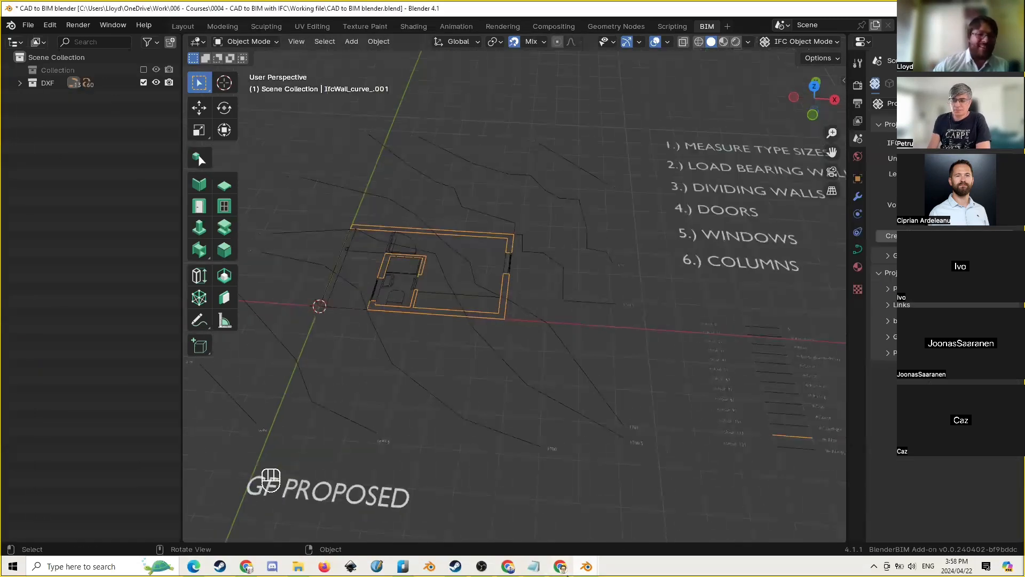
{"action": "mouse_move", "coordinate": [586, 566]}
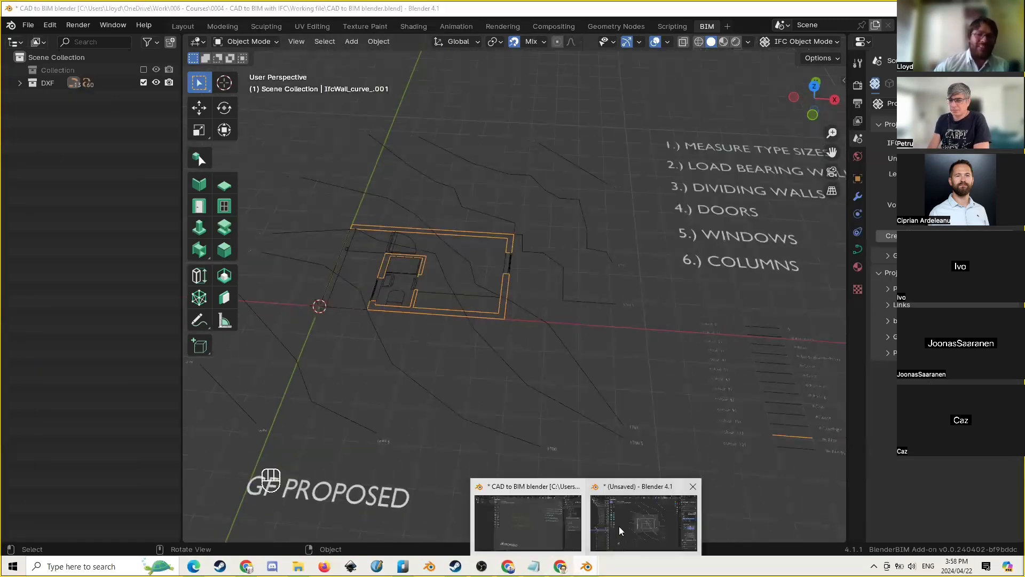
{"action": "left_click", "coordinate": [619, 526]}
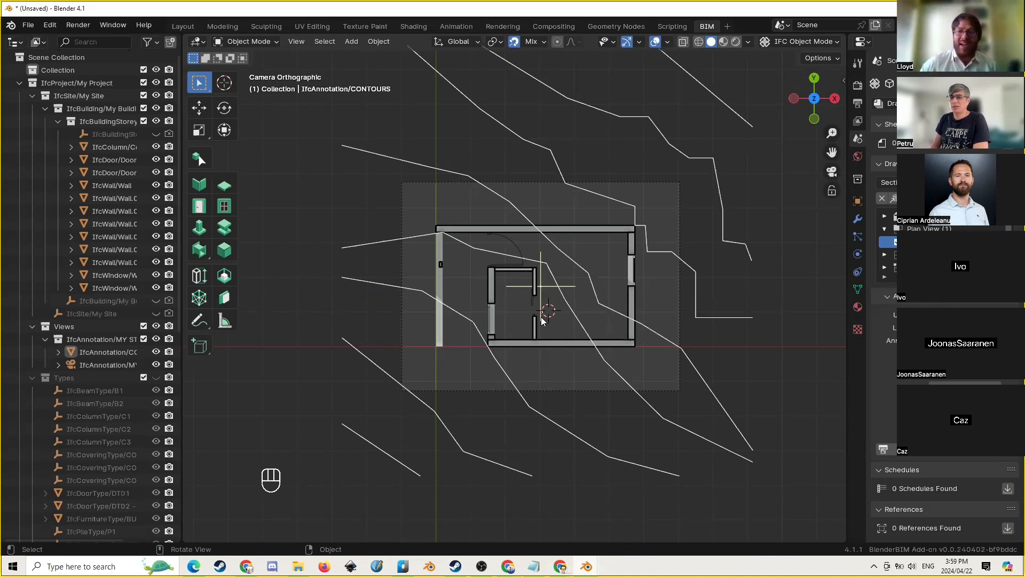
Place the 3D cursor inside the small inner room, level with its doorway and the window opposite
{"action": "scroll", "coordinate": [541, 319], "scroll_direction": "up", "scroll_amount": 2}
{"action": "scroll", "coordinate": [518, 298], "scroll_direction": "up", "scroll_amount": 3}
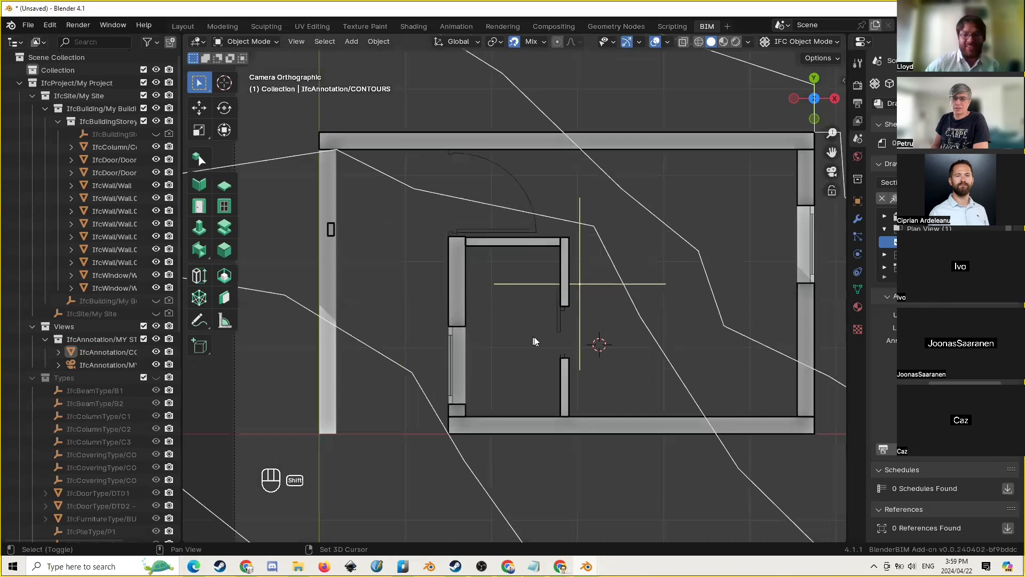
{"action": "right_click_drag", "start_coordinate": [535, 339], "coordinate": [519, 342], "text": "shift"}
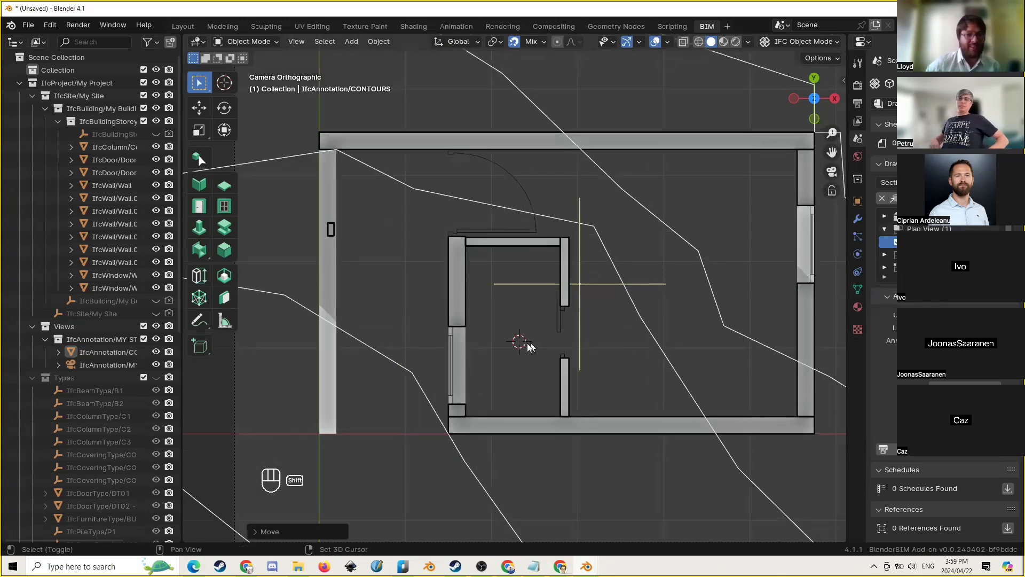
{"action": "key", "text": "g"}
{"action": "right_click_drag", "start_coordinate": [521, 340], "coordinate": [520, 345], "text": "shift"}
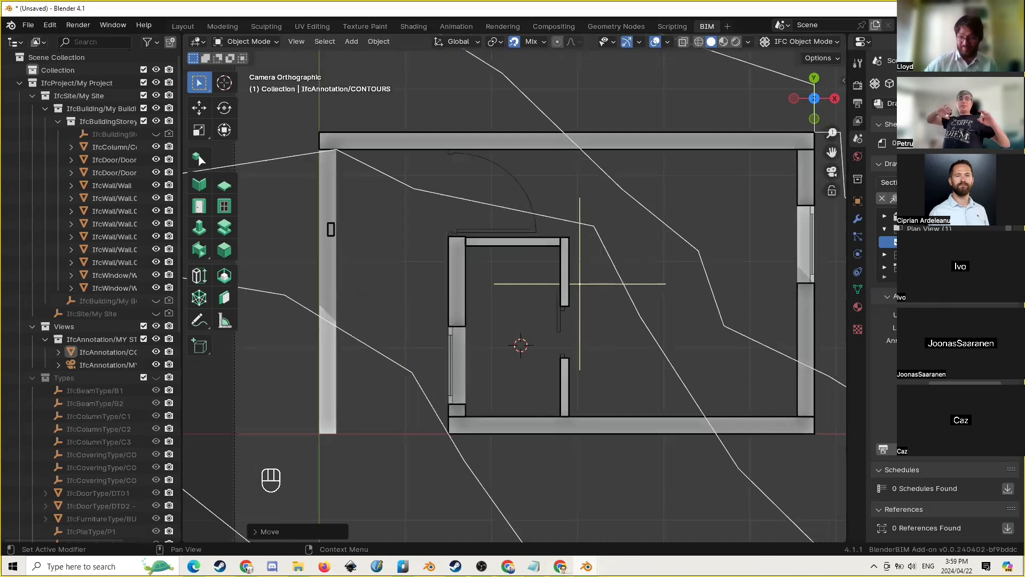
Create a new north section drawing cutting through the 3D cursor position
{"action": "left_click", "coordinate": [888, 182]}
{"action": "left_click", "coordinate": [889, 241]}
{"action": "left_click", "coordinate": [1008, 182]}
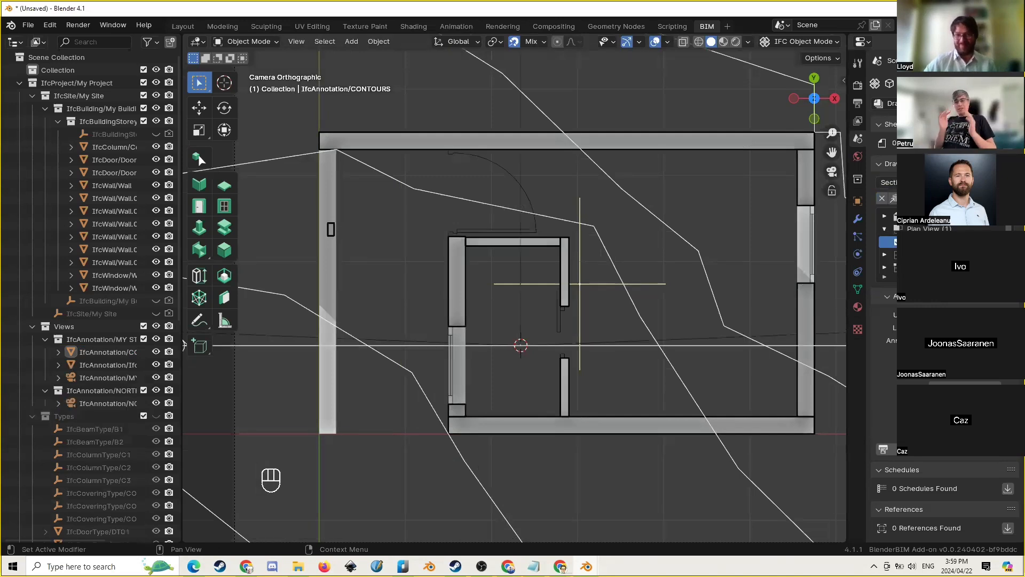
{"action": "scroll", "coordinate": [530, 225], "scroll_direction": "down", "scroll_amount": 5}
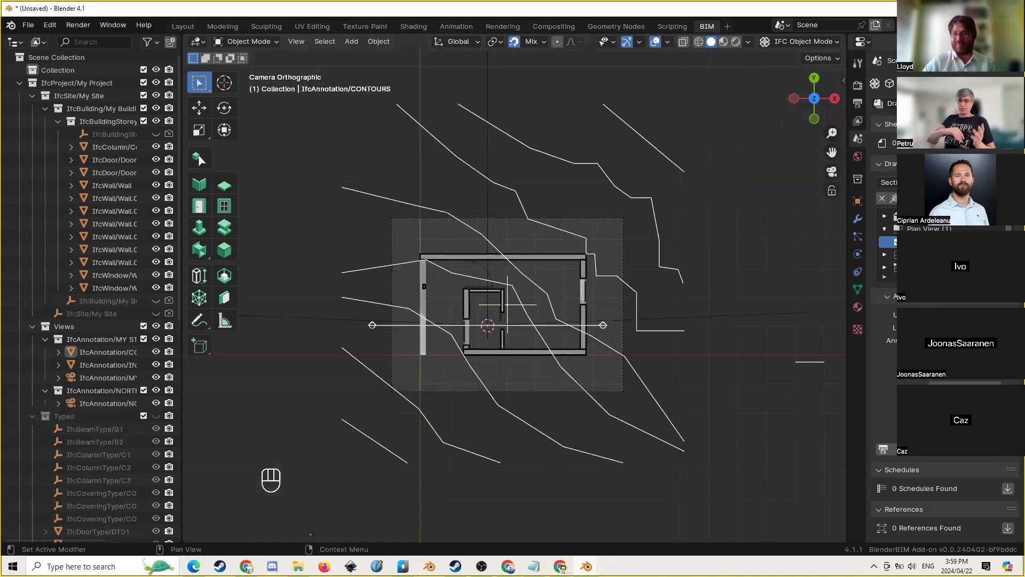
Expand the section drawings and activate the NORTH SECTION drawing's camera view
{"action": "left_click", "coordinate": [886, 124]}
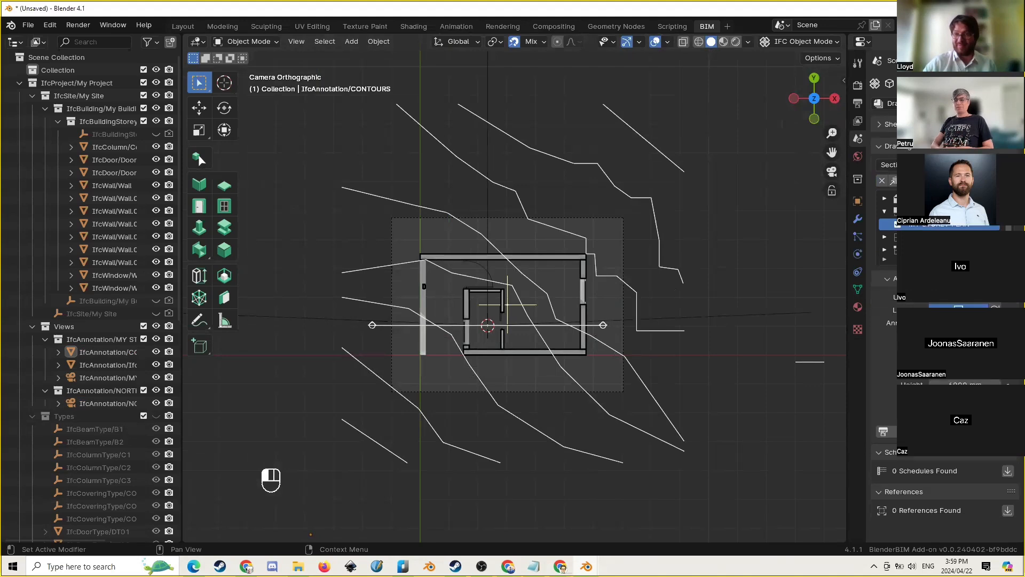
{"action": "left_click_drag", "start_coordinate": [944, 255], "coordinate": [944, 370]}
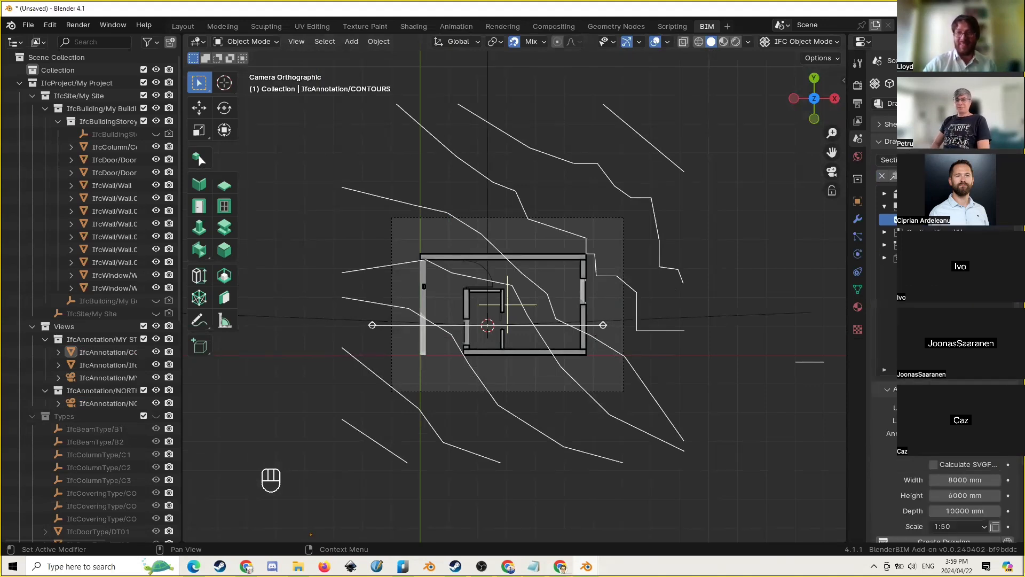
{"action": "left_click", "coordinate": [884, 232]}
{"action": "left_click", "coordinate": [924, 245]}
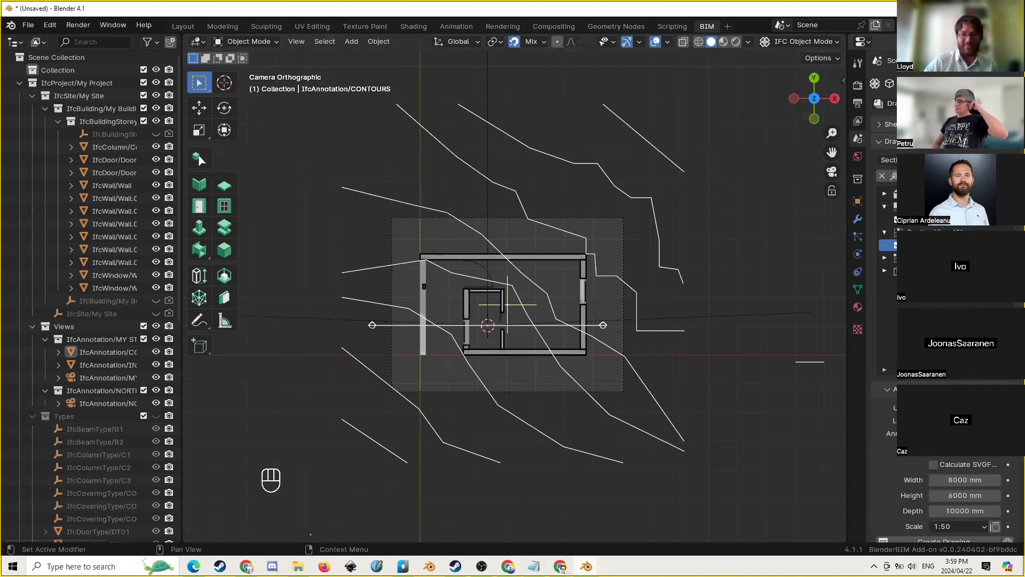
{"action": "left_click", "coordinate": [945, 175]}
{"action": "left_click", "coordinate": [625, 249]}
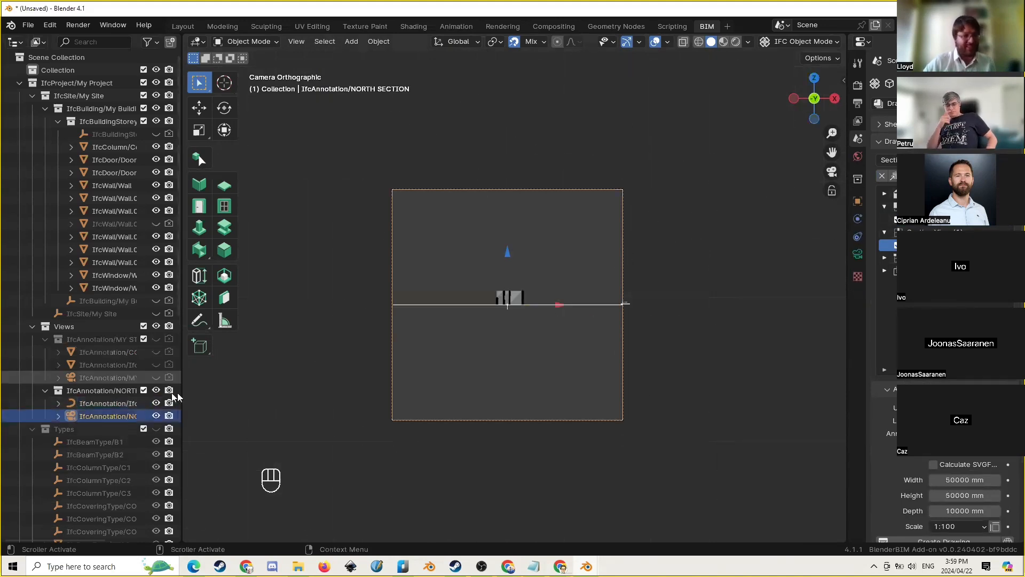
Widen the Outliner to show full object names and collapse the Types collection
{"action": "left_click_drag", "start_coordinate": [182, 362], "coordinate": [256, 352]}
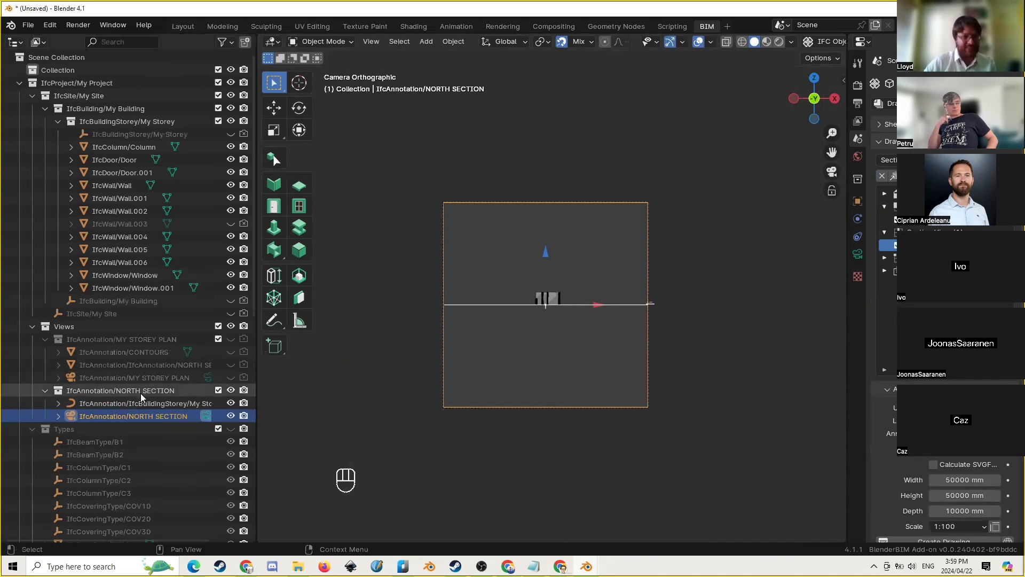
{"action": "left_click", "coordinate": [32, 430]}
{"action": "scroll", "coordinate": [510, 284], "scroll_direction": "up", "scroll_amount": 3}
{"action": "scroll", "coordinate": [509, 286], "scroll_direction": "down", "scroll_amount": 2}
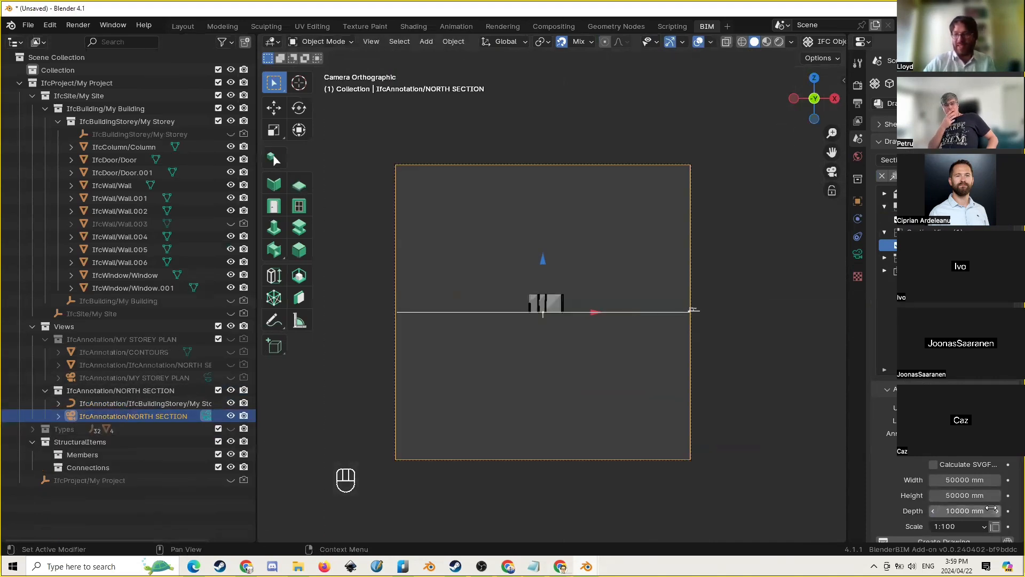
Shorten the My Storey level line by moving both of its endpoints to the building's right-hand edge, and finish editing it
{"action": "left_click", "coordinate": [678, 313]}
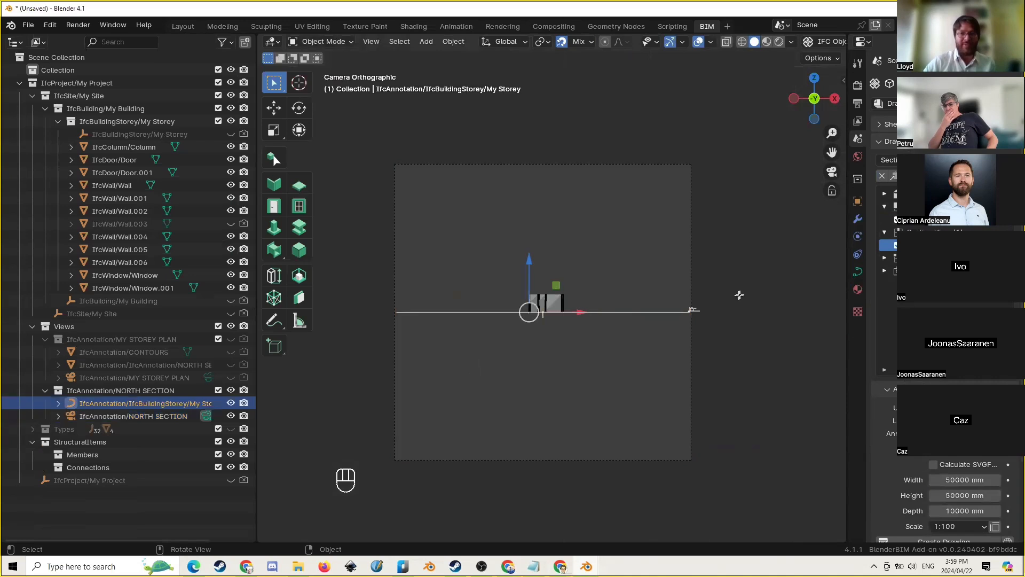
{"action": "key", "text": "Tab"}
{"action": "key", "text": "Tab"}
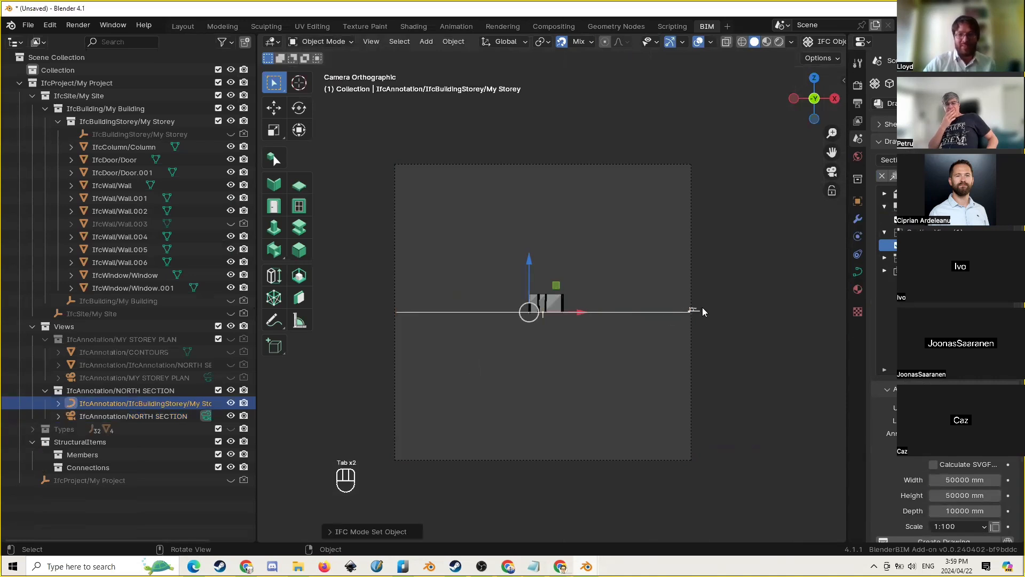
{"action": "key", "text": "Tab"}
{"action": "left_click_drag", "start_coordinate": [740, 279], "coordinate": [664, 363]}
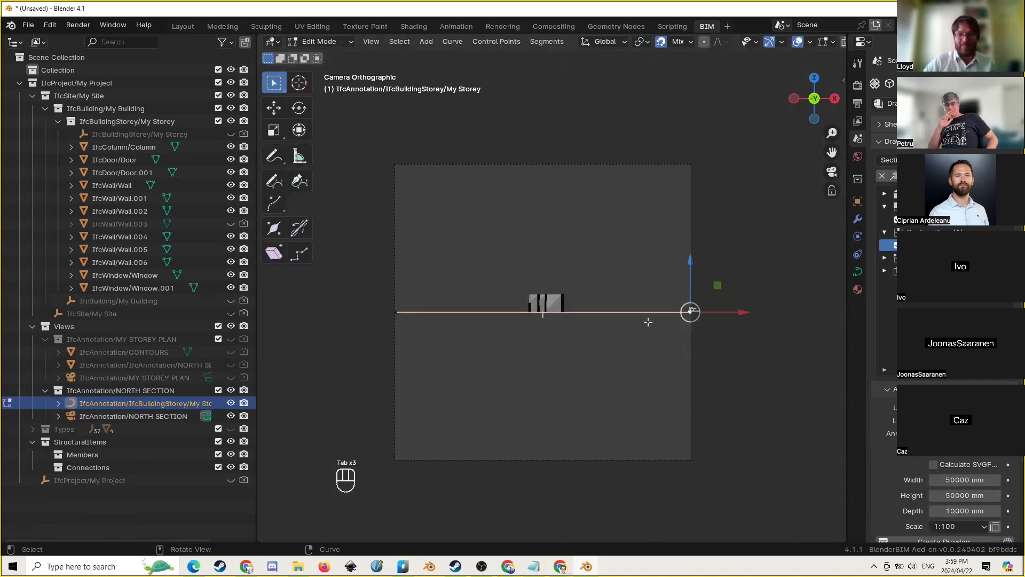
{"action": "key", "text": "g"}
{"action": "left_click", "coordinate": [568, 288]}
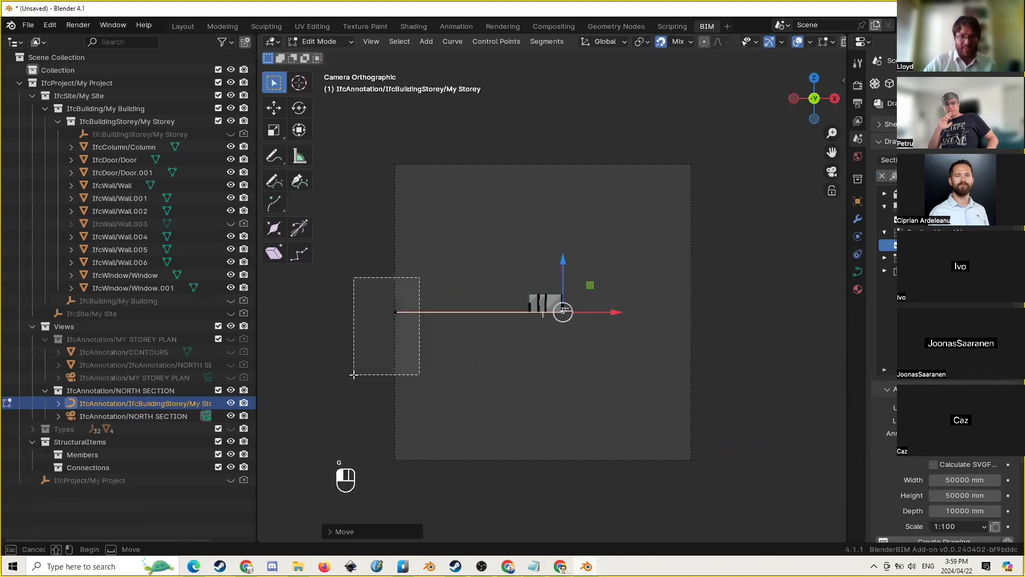
{"action": "key", "text": "g"}
{"action": "left_click", "coordinate": [602, 261]}
{"action": "key", "text": "Tab"}
{"action": "key", "text": "Return"}
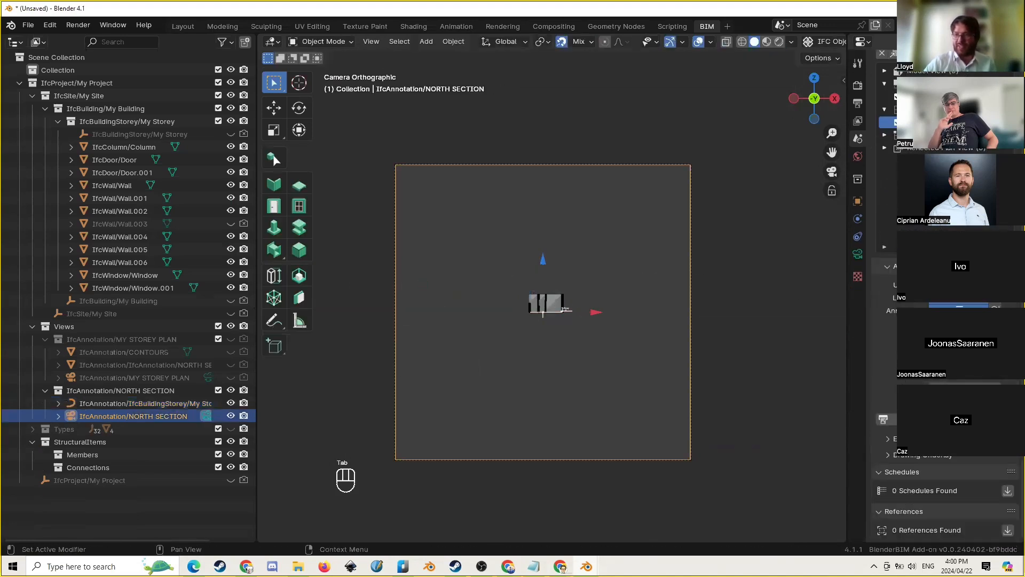
Reduce the NORTH SECTION drawing's width and height so its frame fits closely around the building
{"action": "key", "text": "KP_0"}
{"action": "key", "text": "KP_0"}
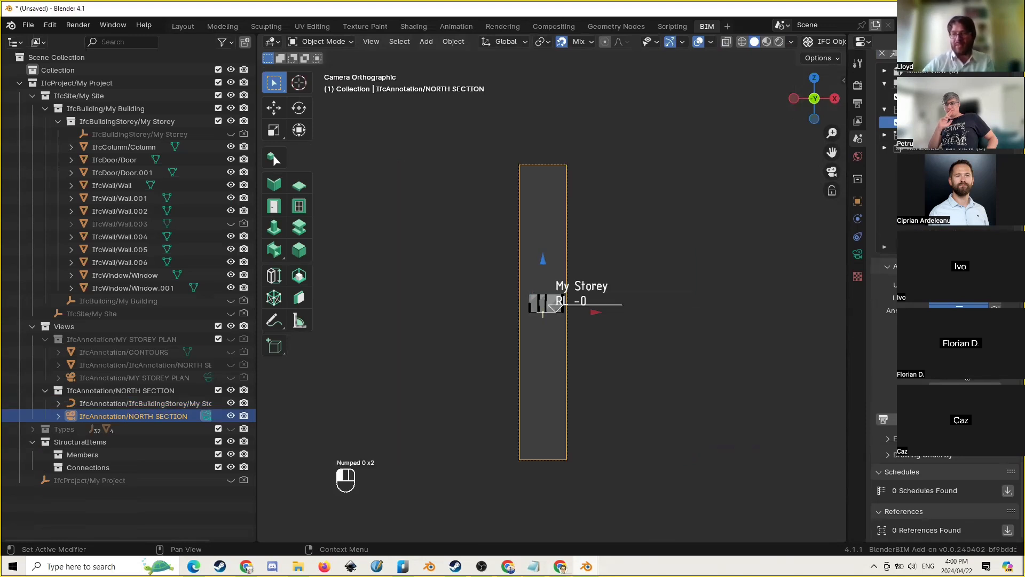
{"action": "key", "text": "KP_0"}
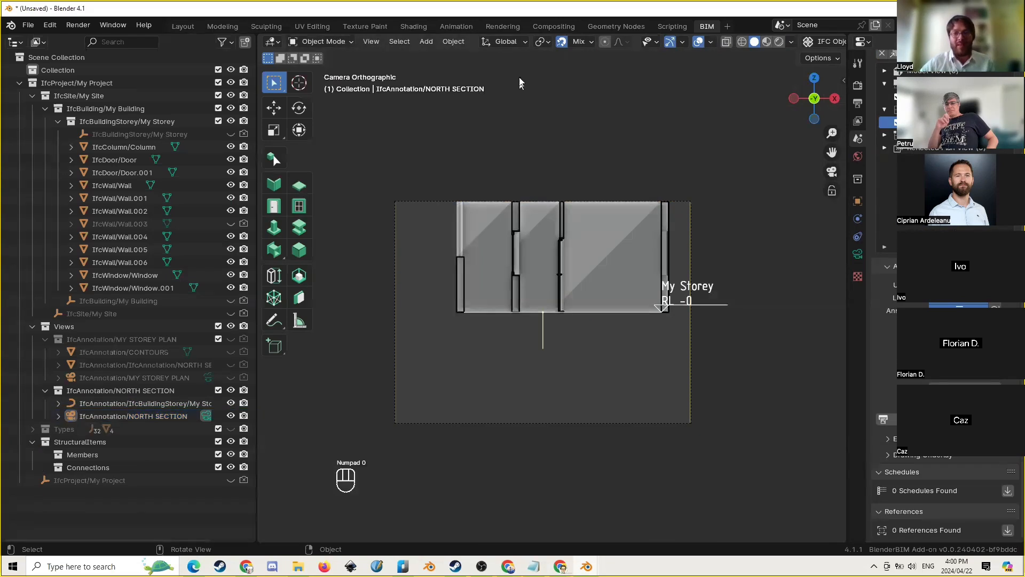
Turn off snapping and move the NORTH SECTION camera about 579 mm along X and 1462 mm up to centre the building, then deselect it
{"action": "left_click", "coordinate": [561, 41]}
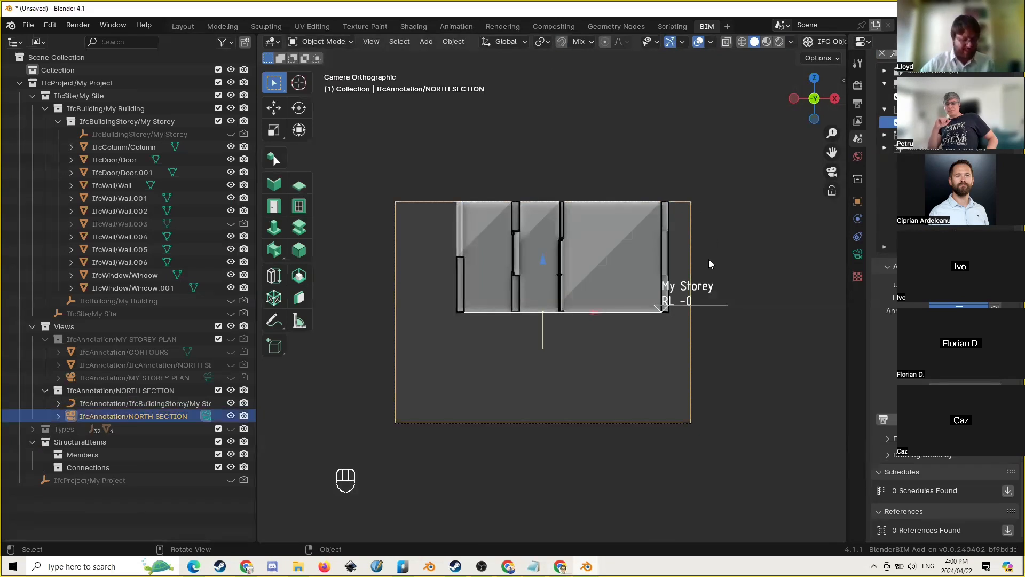
{"action": "key", "text": "g"}
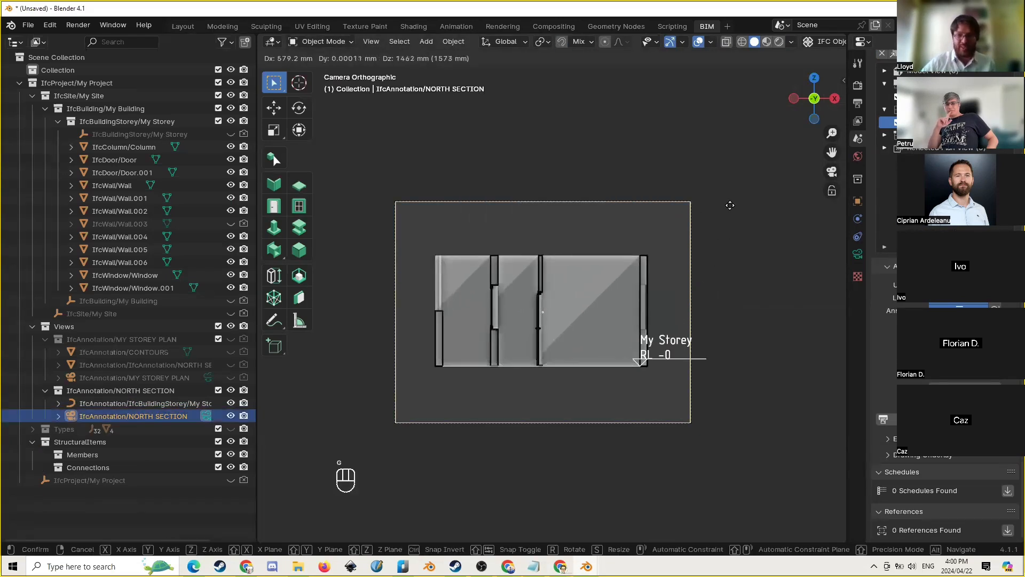
{"action": "left_click", "coordinate": [730, 205]}
{"action": "left_click", "coordinate": [747, 299]}
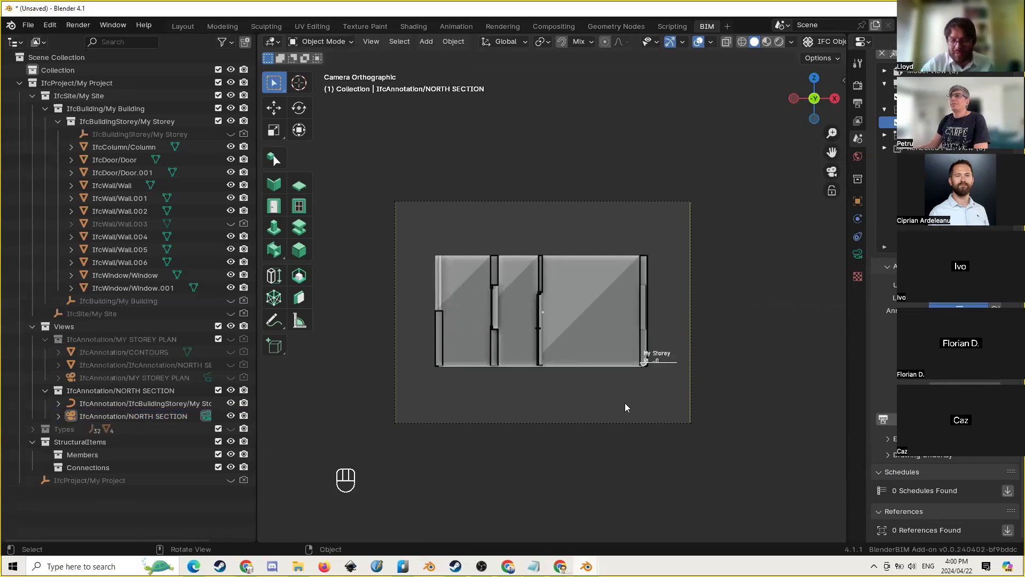
Move the My Storey level line along X until it sits just clear of the building's right-hand wall, and save the edit
{"action": "scroll", "coordinate": [656, 401], "scroll_direction": "up", "scroll_amount": 2}
{"action": "left_click", "coordinate": [658, 402]}
{"action": "middle_click_drag", "start_coordinate": [646, 420], "coordinate": [511, 362], "text": "shift"}
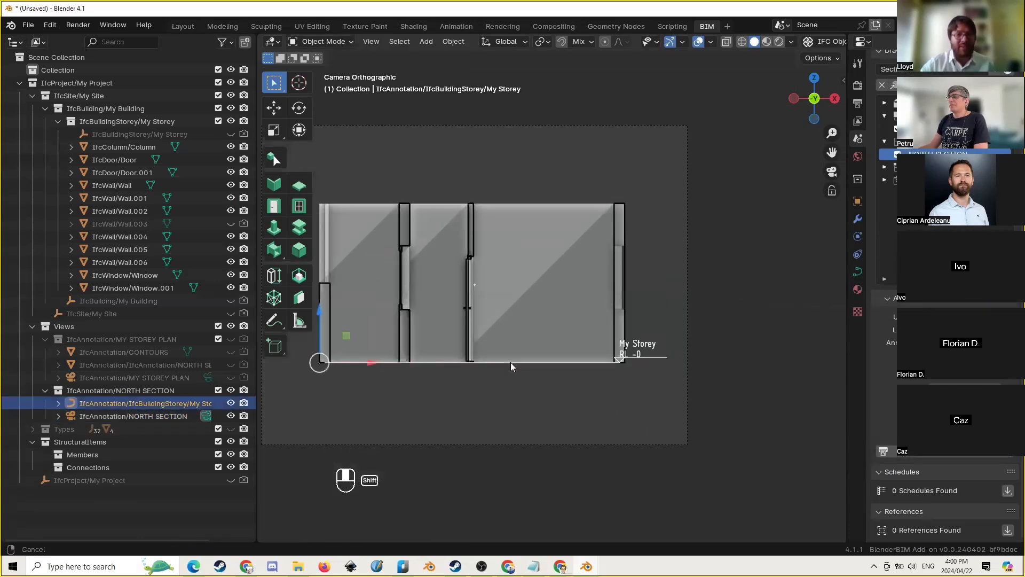
{"action": "key", "text": "Tab"}
{"action": "key", "text": "g"}
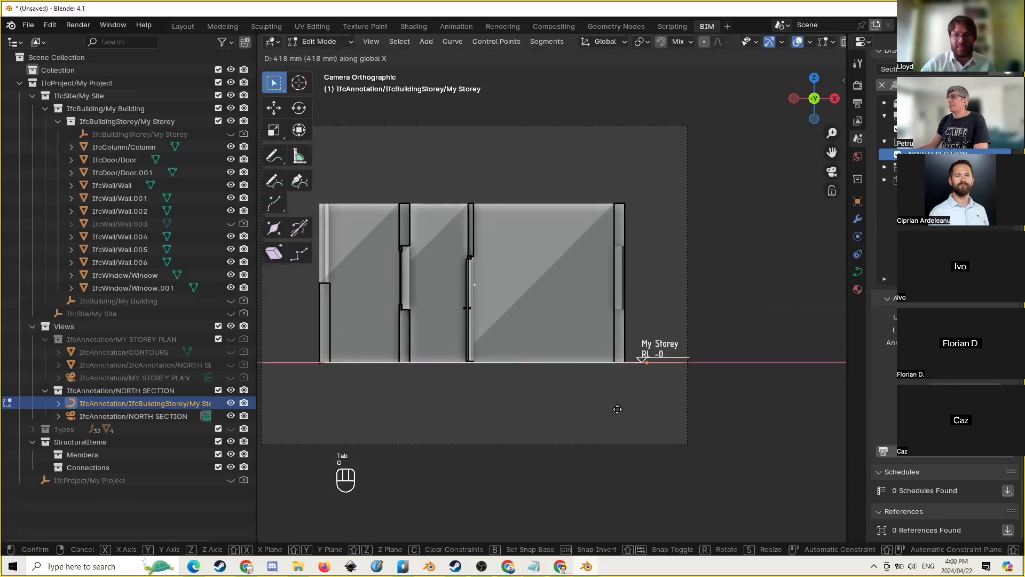
{"action": "left_click", "coordinate": [613, 411]}
{"action": "key", "text": "Tab"}
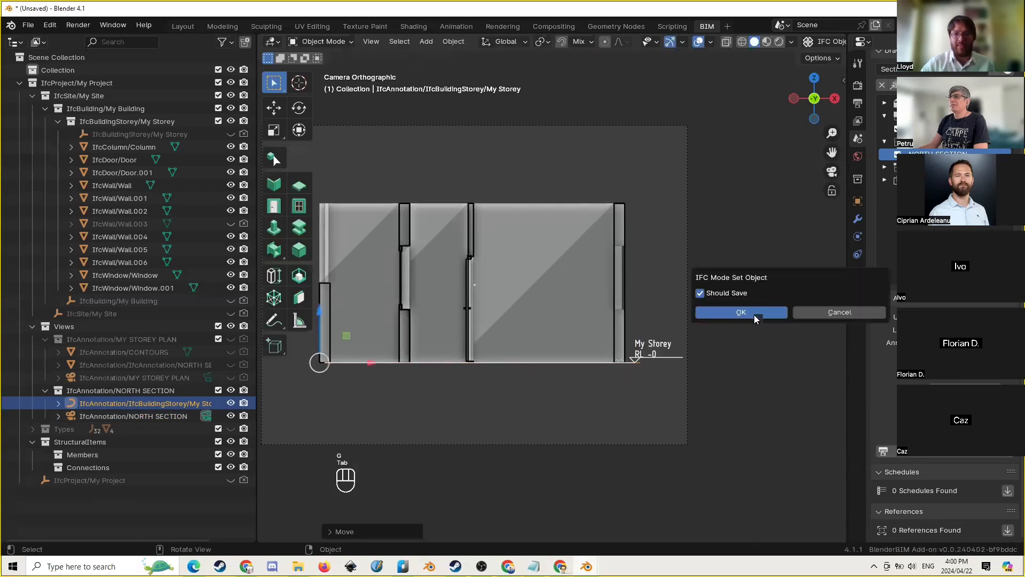
{"action": "left_click", "coordinate": [741, 312]}
{"action": "scroll", "coordinate": [487, 312], "scroll_direction": "up", "scroll_amount": 1}
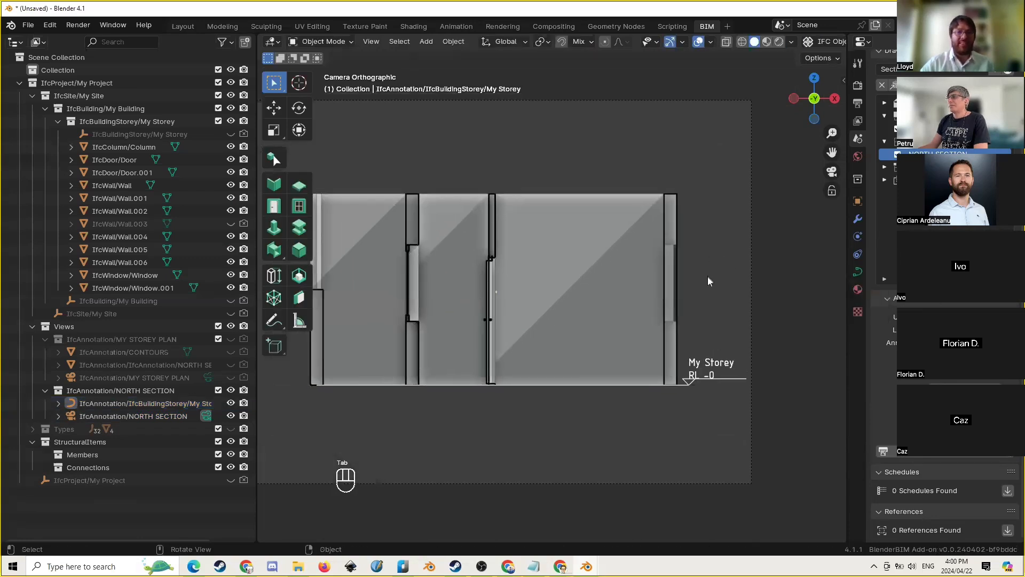
{"action": "scroll", "coordinate": [707, 276], "scroll_direction": "down", "scroll_amount": 2}
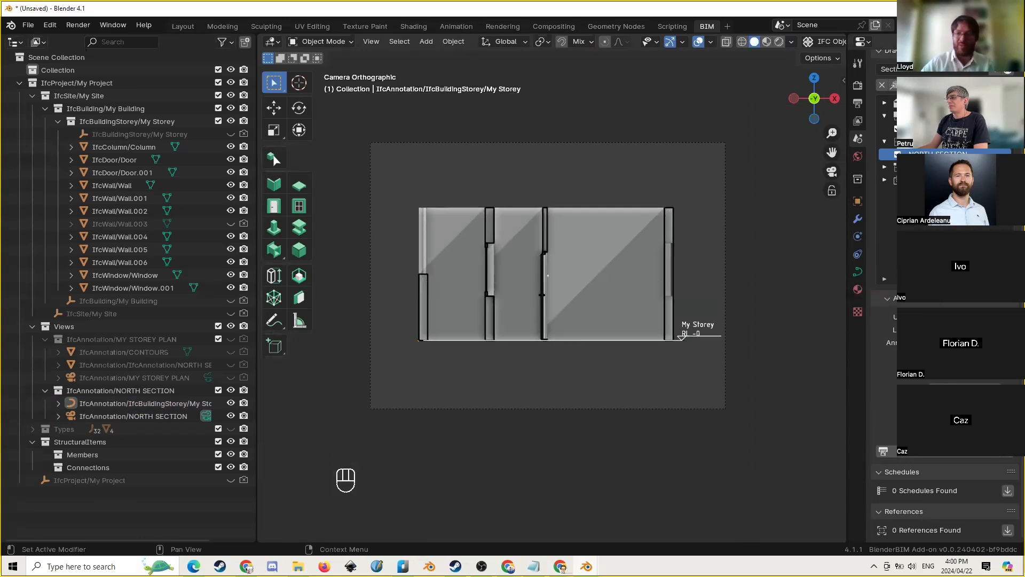
Select the NORTH SECTION camera, generate its drawing, examine the resulting NORTH SECTION.svg in the browser, and return to Blender
{"action": "left_click", "coordinate": [725, 275]}
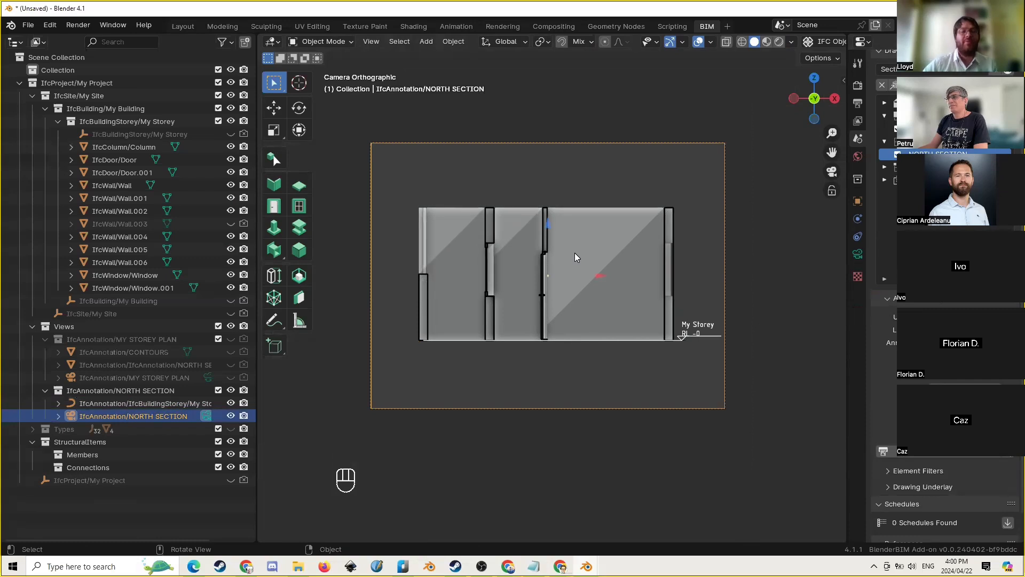
{"action": "scroll", "coordinate": [418, 155], "scroll_direction": "up", "scroll_amount": 6, "text": "ctrl"}
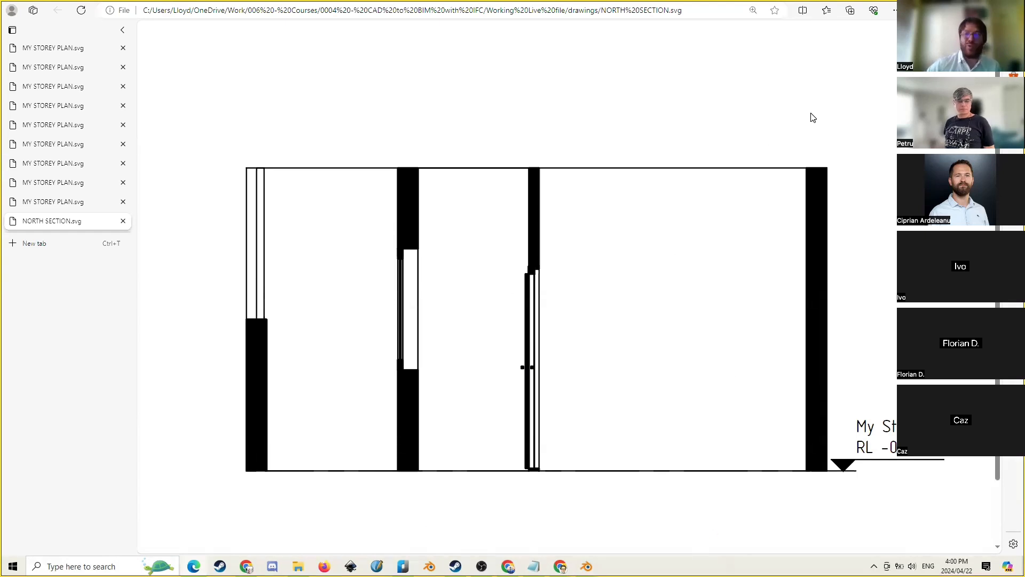
{"action": "scroll", "coordinate": [503, 171], "scroll_direction": "down", "scroll_amount": 2, "text": "ctrl"}
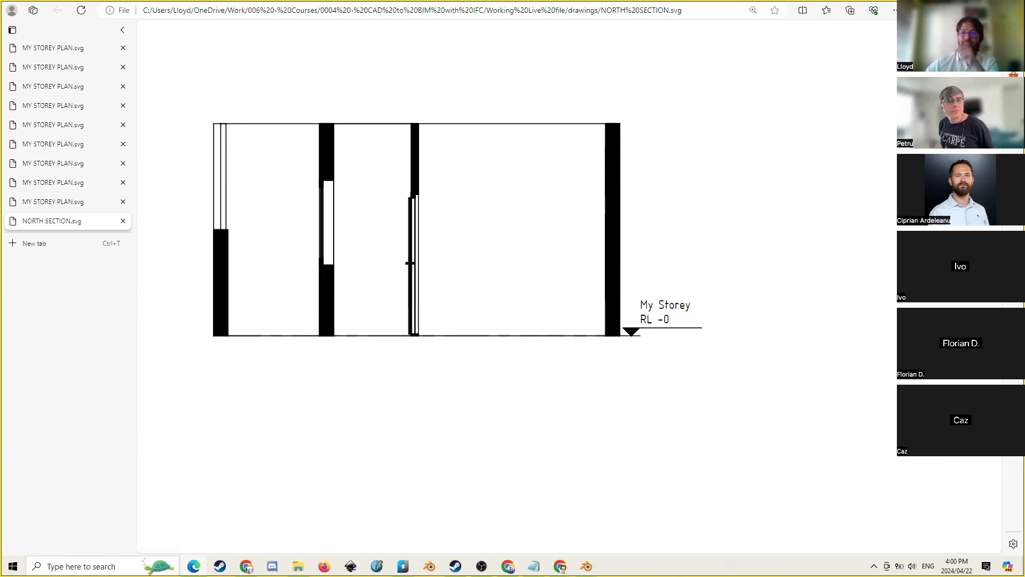
{"action": "key", "text": "alt+Tab"}
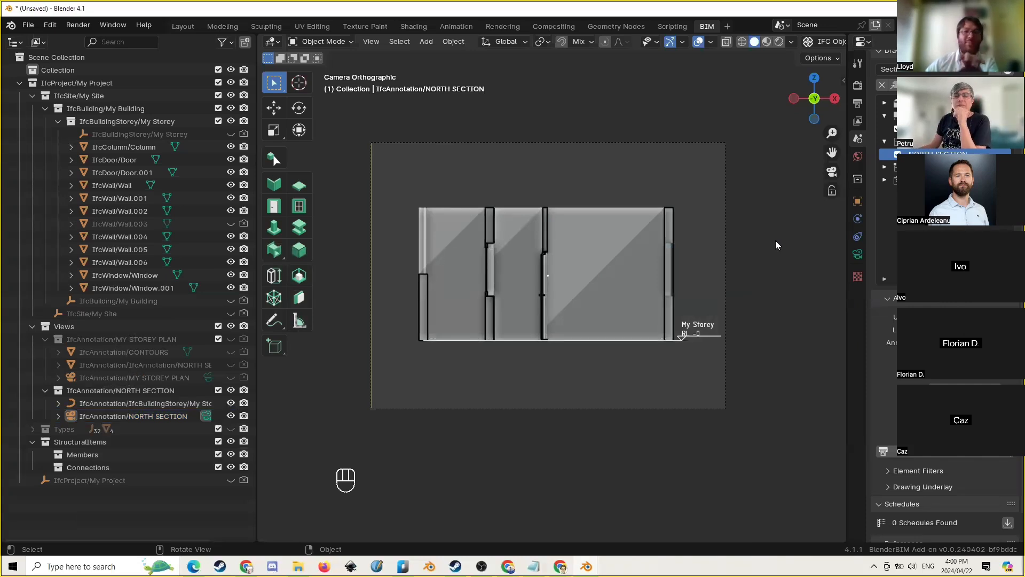
Switch to the CAD to BIM Blender window, check the contour curves in the imported DXF, and return to the unsaved BIM project
{"action": "mouse_move", "coordinate": [589, 564]}
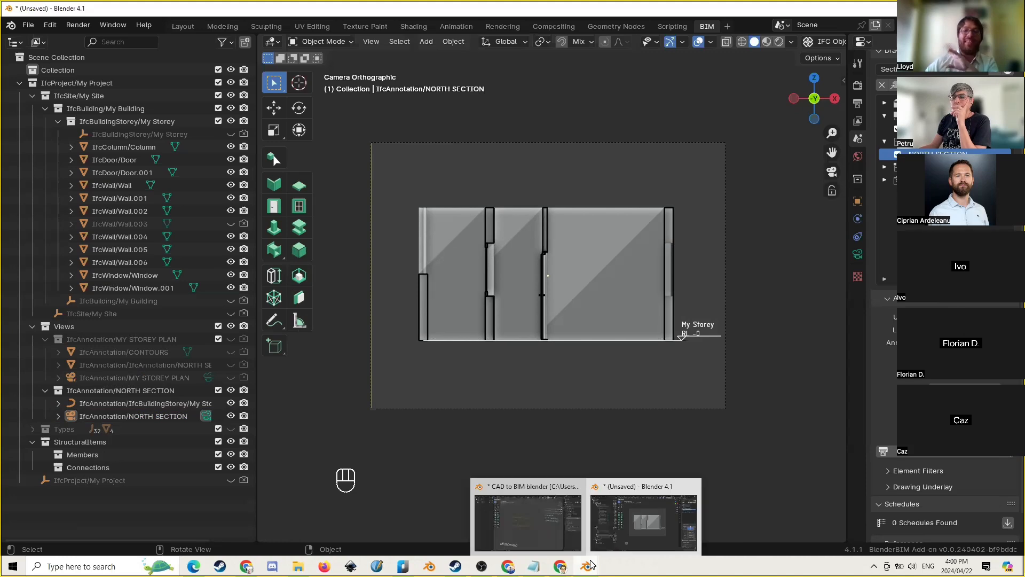
{"action": "left_click", "coordinate": [542, 546]}
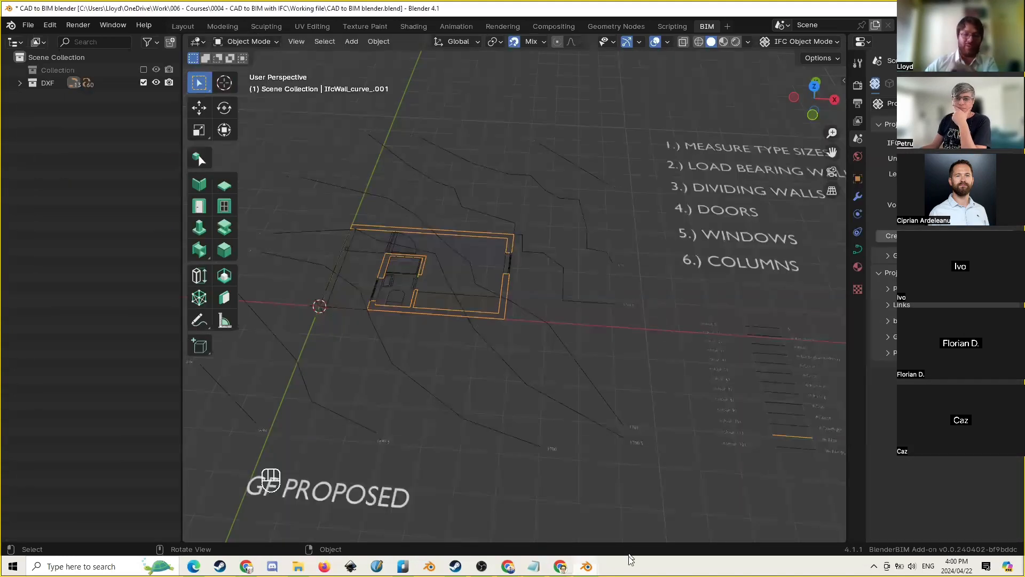
{"action": "left_click", "coordinate": [582, 381]}
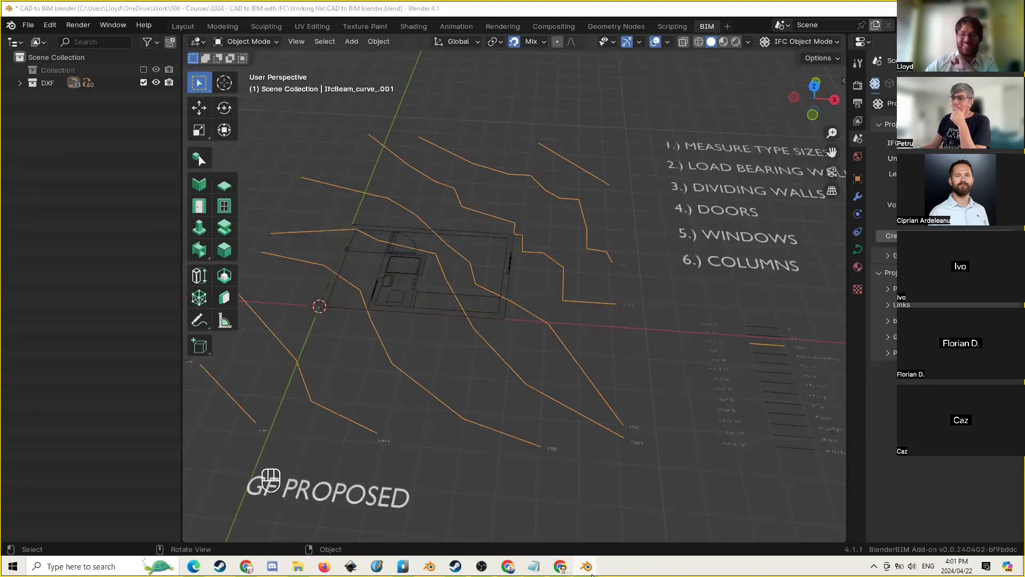
{"action": "mouse_move", "coordinate": [587, 565]}
{"action": "left_click", "coordinate": [653, 498]}
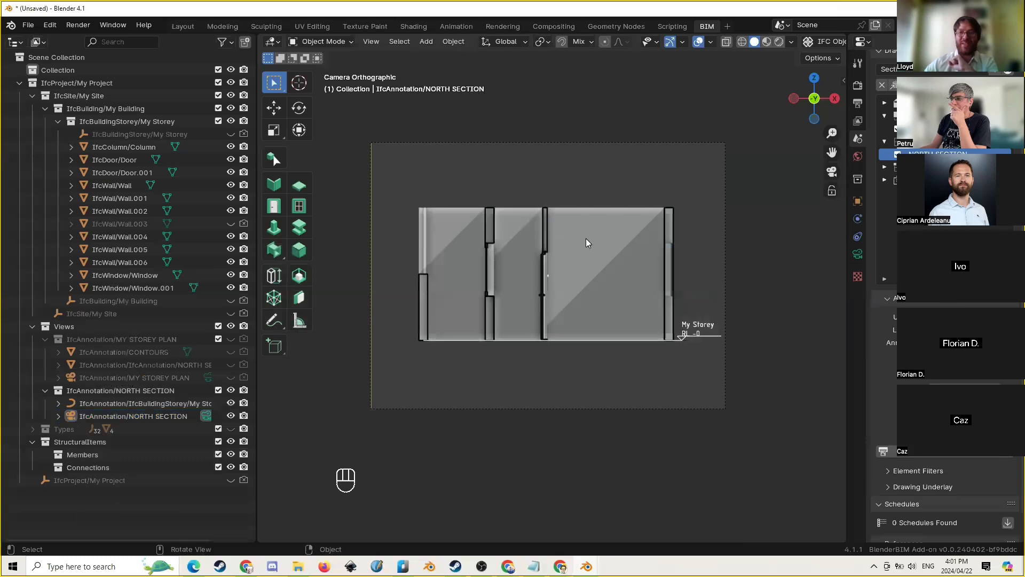
Examine where the NORTH SECTION camera cuts the building, from several 3D angles and in the camera view
{"action": "middle_click_drag", "start_coordinate": [552, 265], "coordinate": [585, 305]}
{"action": "scroll", "coordinate": [611, 283], "scroll_direction": "up", "scroll_amount": 6}
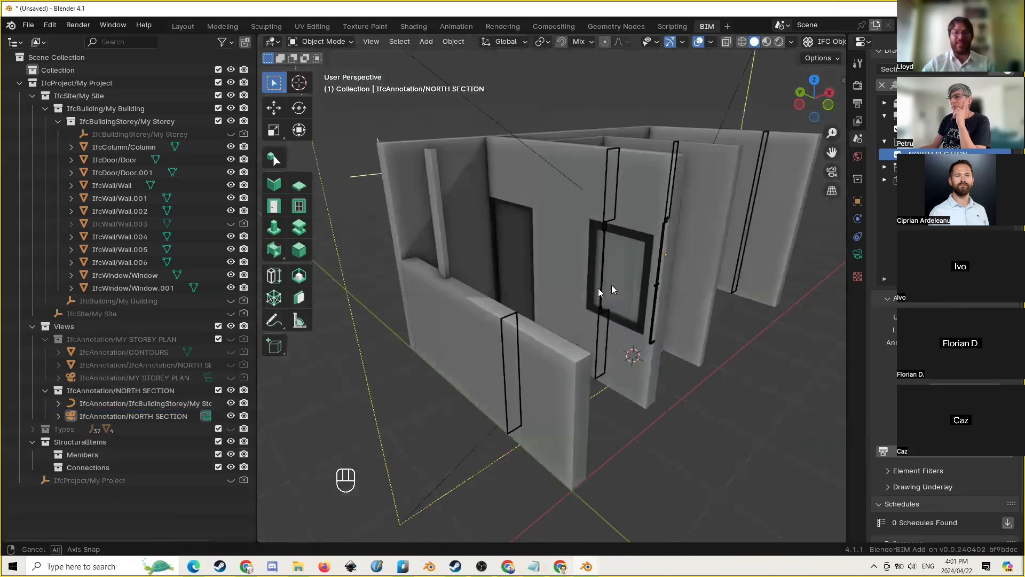
{"action": "scroll", "coordinate": [543, 300], "scroll_direction": "down", "scroll_amount": 5}
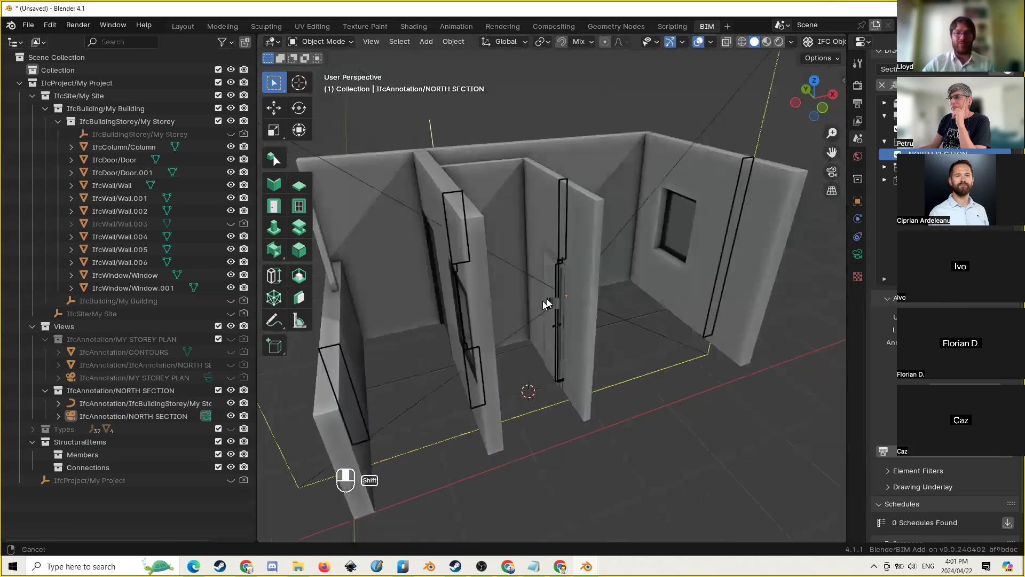
{"action": "left_click", "coordinate": [636, 193]}
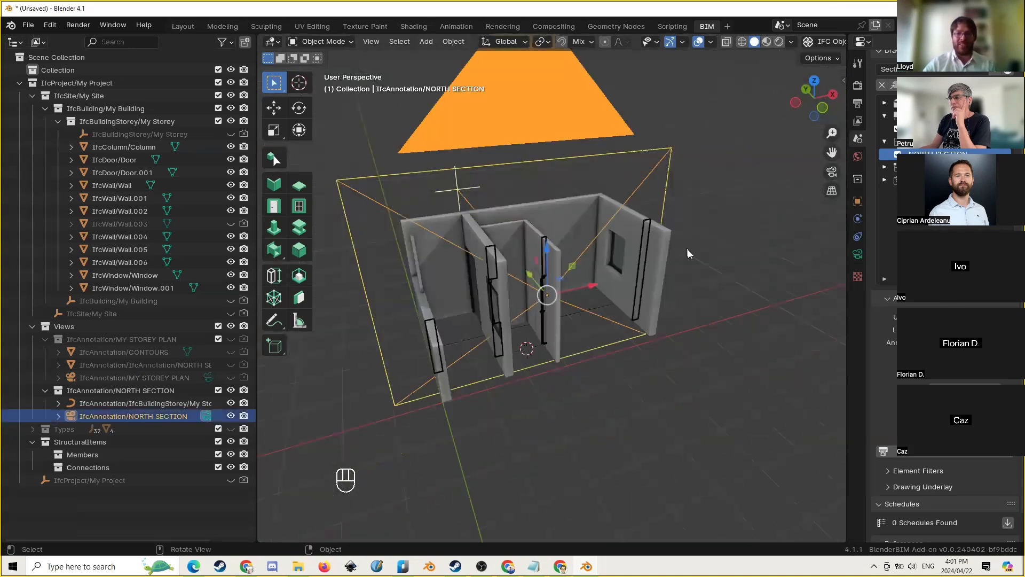
{"action": "middle_click_drag", "start_coordinate": [686, 252], "coordinate": [677, 254]}
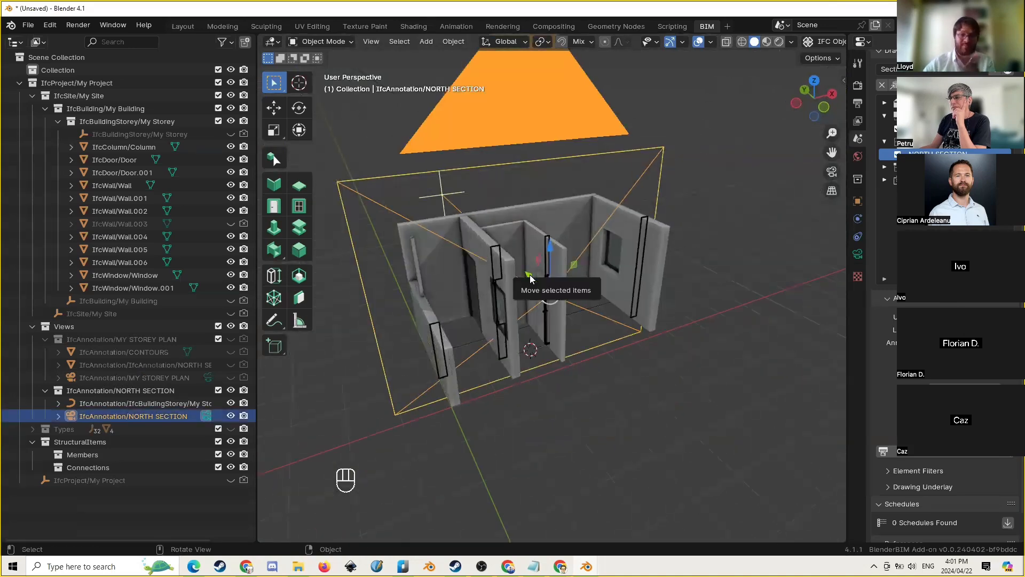
{"action": "mouse_move", "coordinate": [530, 274]}
{"action": "left_mouse_down"}
{"action": "mouse_move", "coordinate": [516, 253]}
{"action": "mouse_move", "coordinate": [545, 283]}
{"action": "left_mouse_up"}
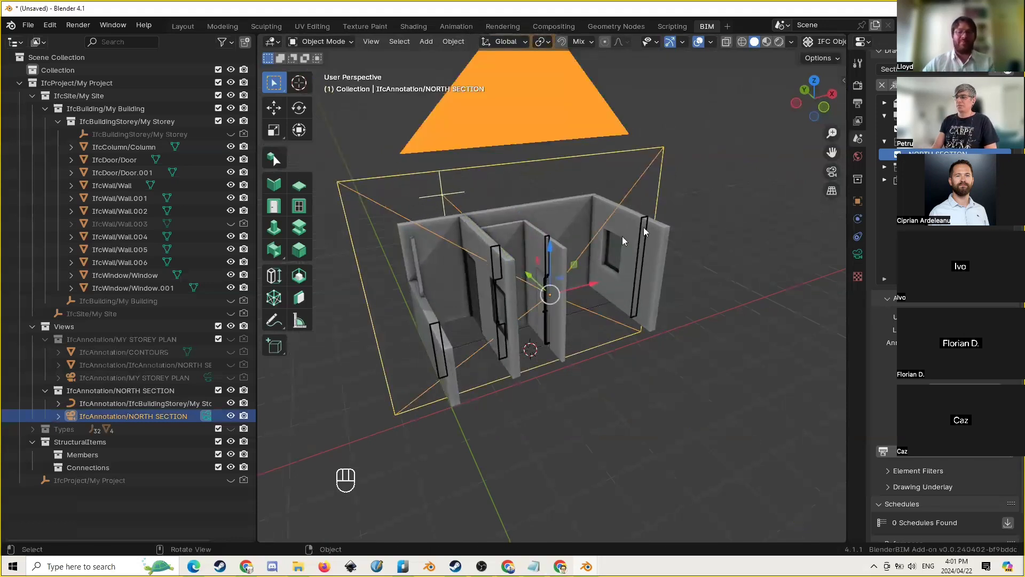
{"action": "left_click", "coordinate": [701, 206]}
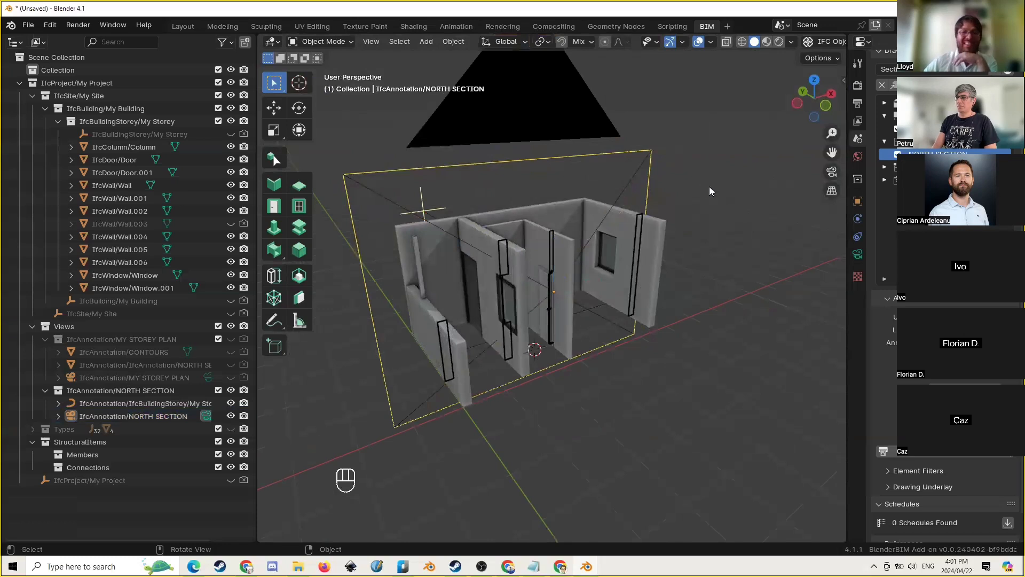
{"action": "middle_click_drag", "start_coordinate": [694, 202], "coordinate": [703, 206]}
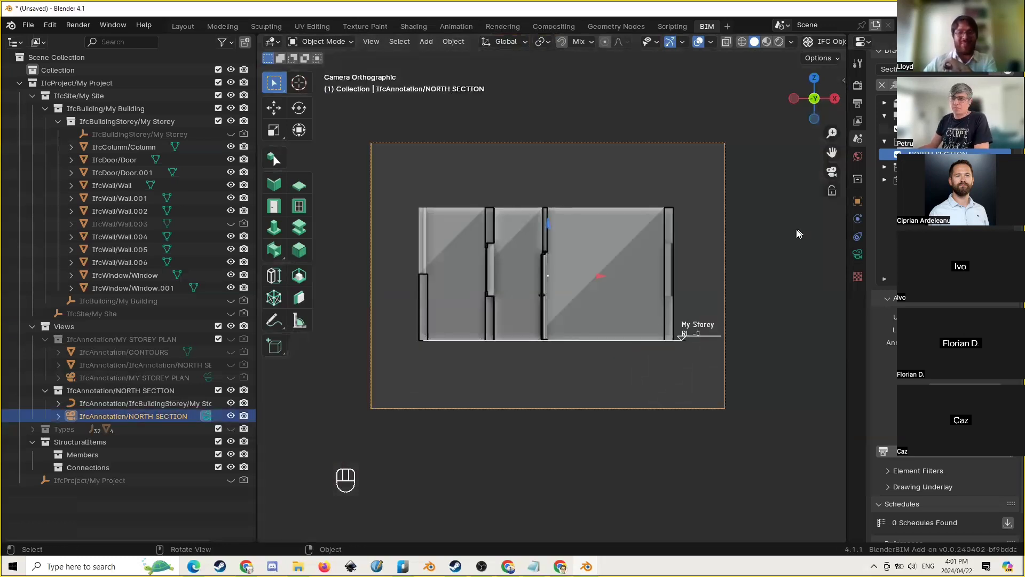
{"action": "left_click", "coordinate": [793, 232]}
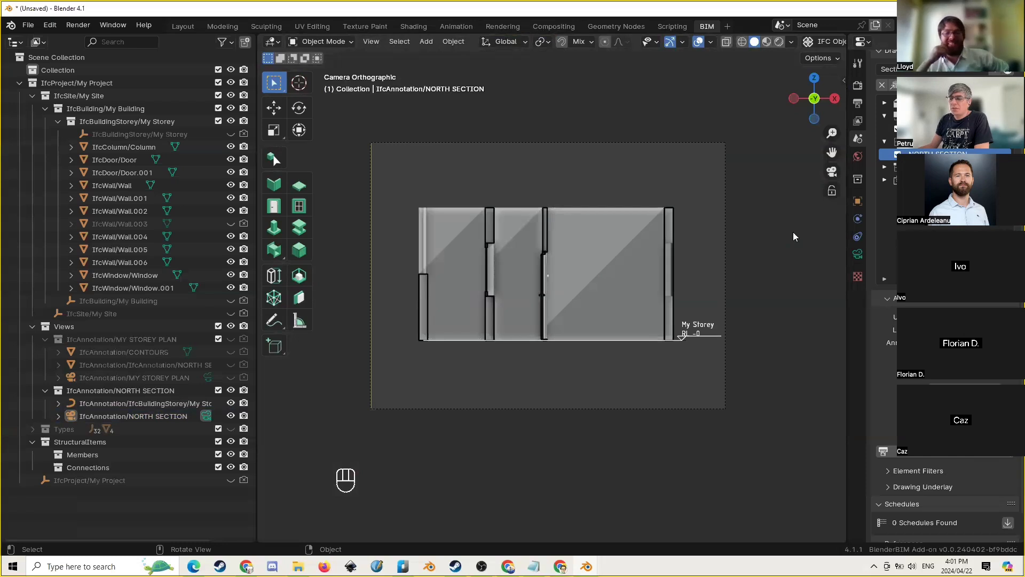
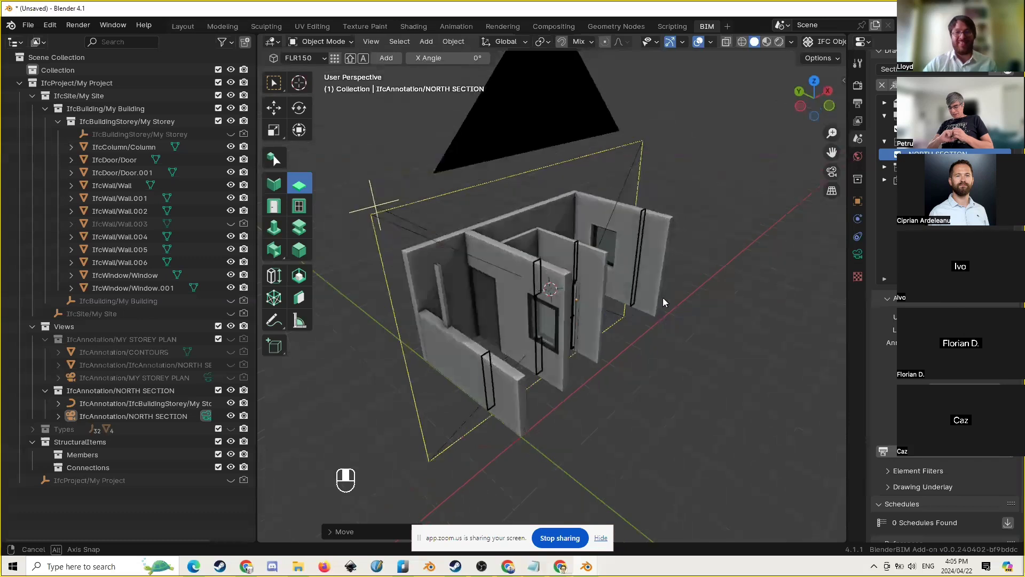
With the generic BIM object tool active, unhide all elements and hide the NORTH SECTION camera
{"action": "left_click", "coordinate": [299, 249]}
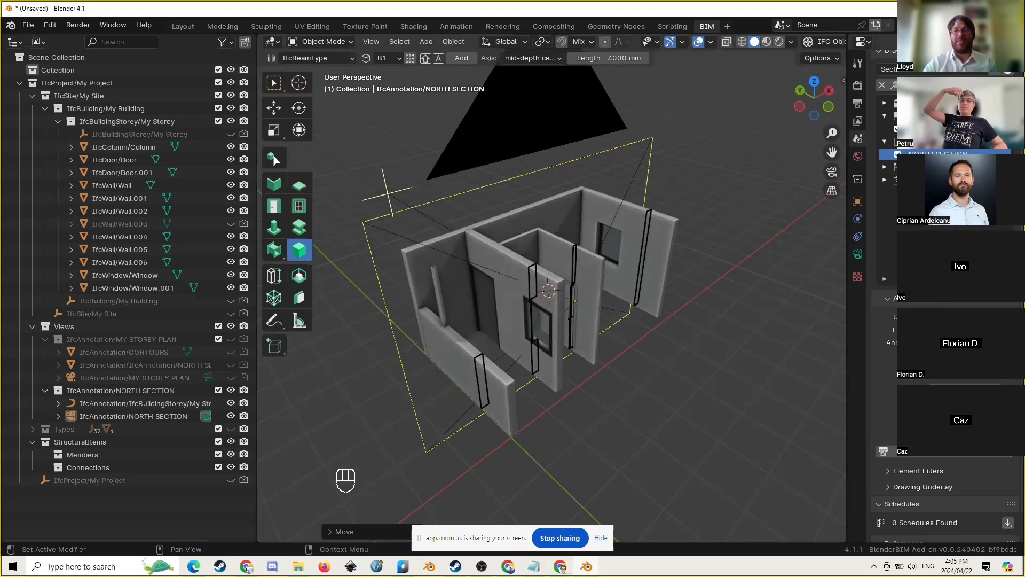
{"action": "left_click", "coordinate": [969, 85]}
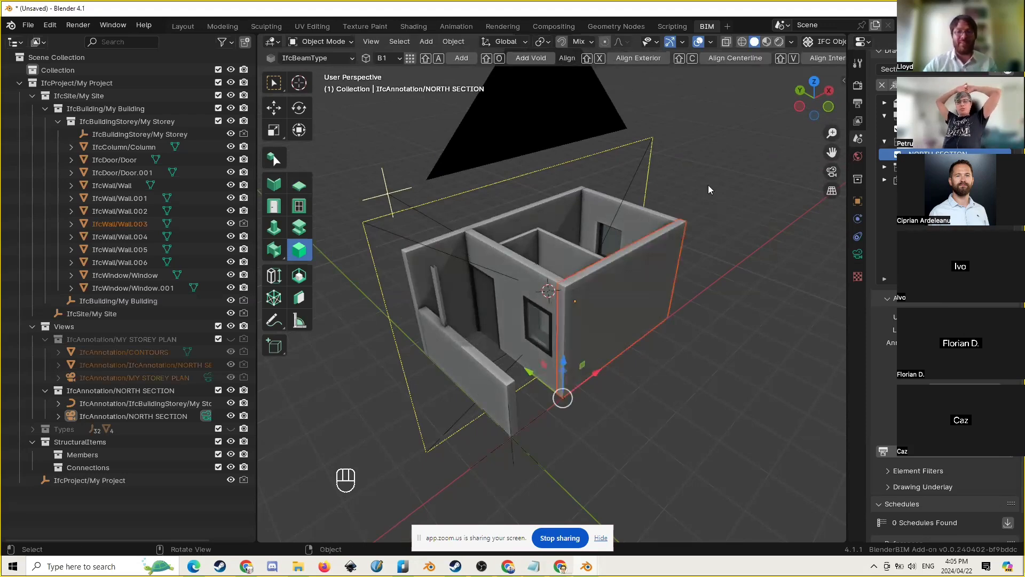
{"action": "left_click", "coordinate": [633, 184]}
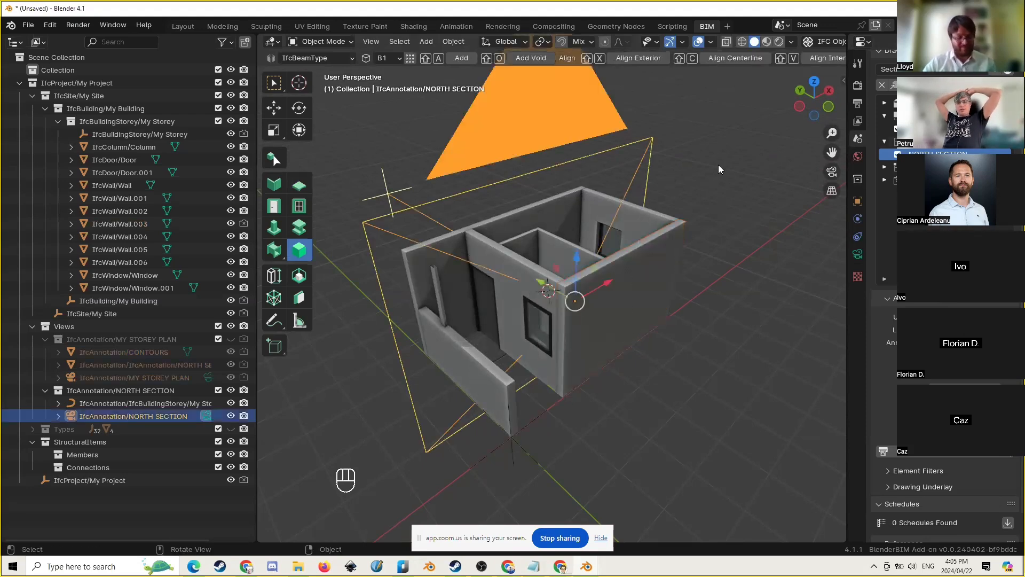
{"action": "key", "text": "h"}
{"action": "middle_click_drag", "start_coordinate": [629, 246], "coordinate": [636, 253]}
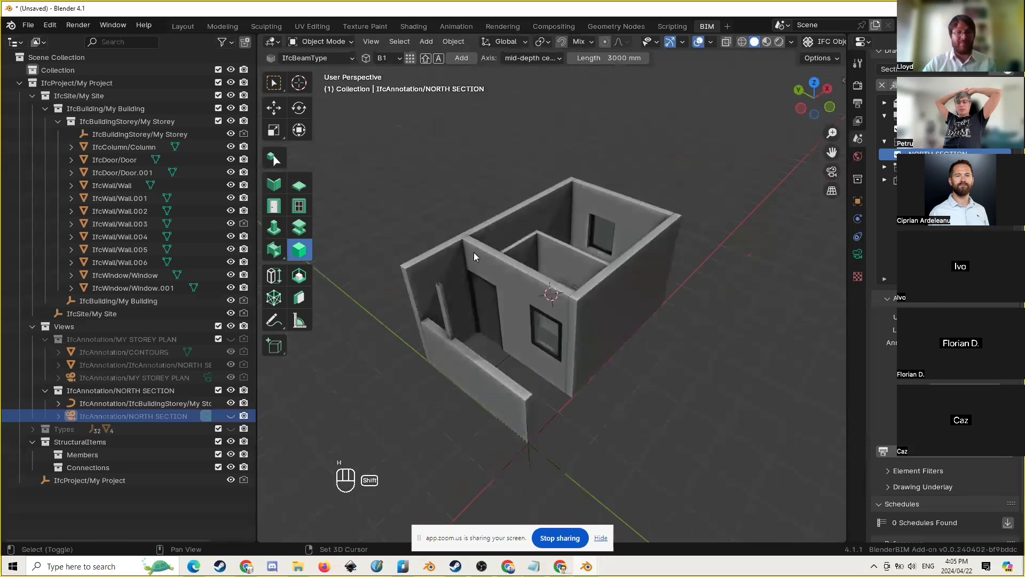
Place the 3D cursor at the top outer wall corner beside the window and turn on snapping
{"action": "right_click_drag", "start_coordinate": [473, 252], "coordinate": [578, 304], "text": "shift"}
{"action": "left_click", "coordinate": [561, 41]}
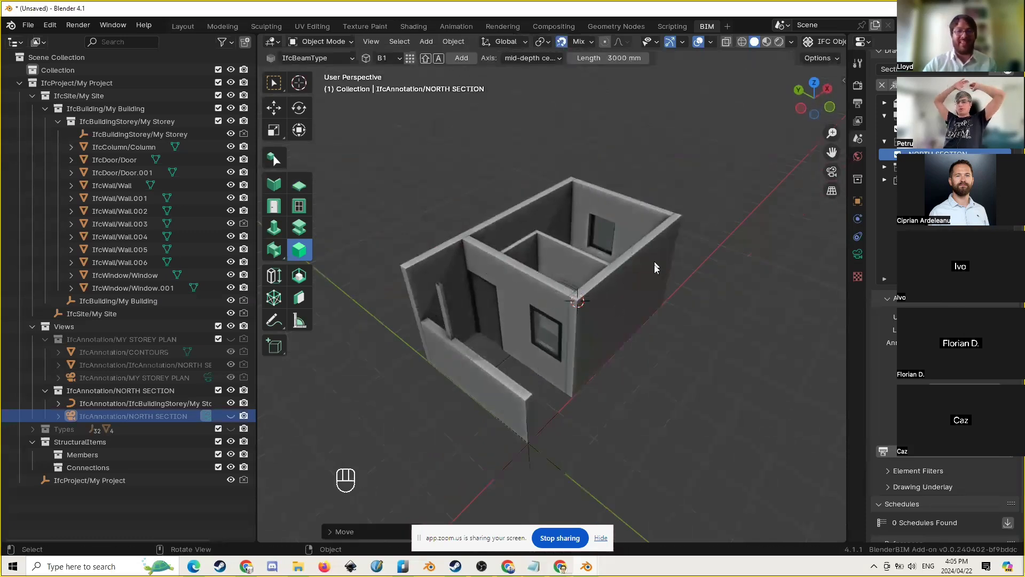
{"action": "middle_click_drag", "start_coordinate": [654, 267], "coordinate": [634, 277]}
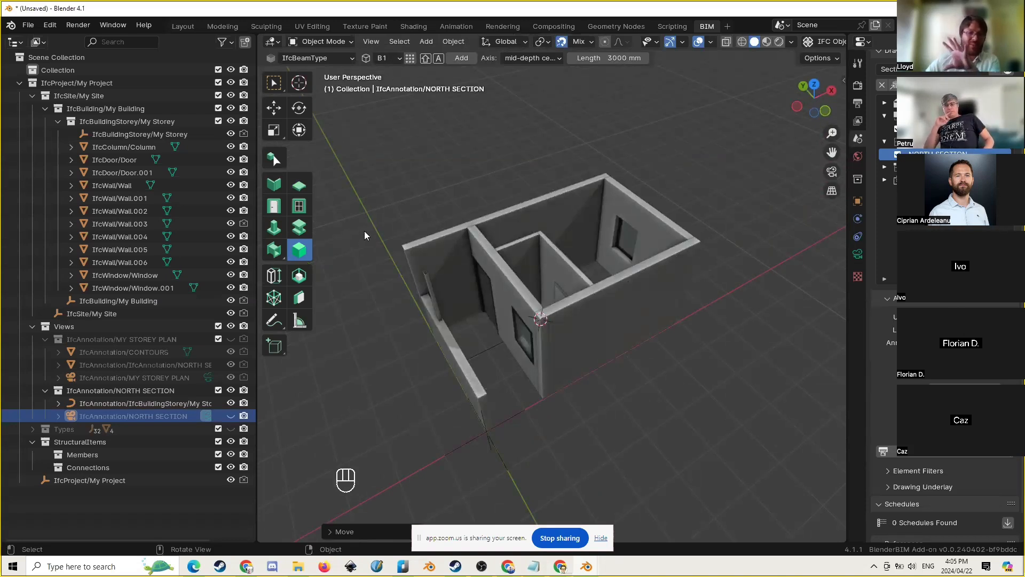
Open the type browser and switch its IFC class to IfcRoofType
{"action": "left_click", "coordinate": [412, 60]}
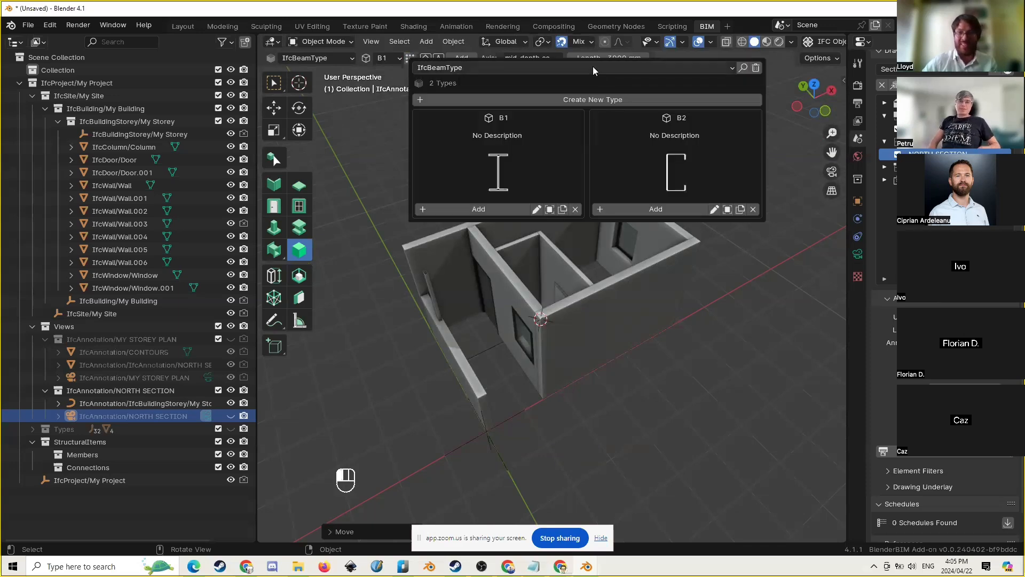
{"action": "left_click", "coordinate": [593, 66]}
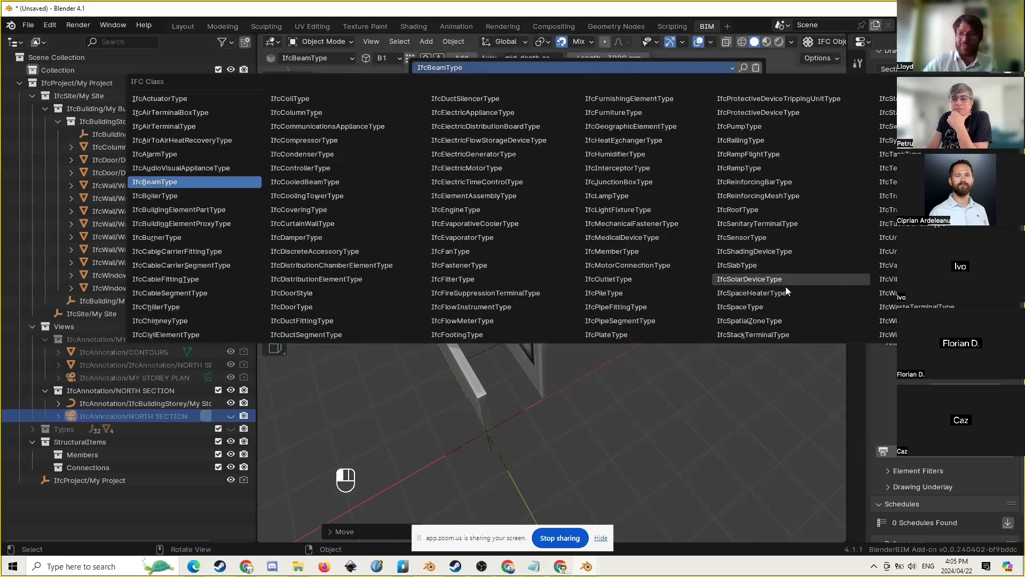
{"action": "left_click", "coordinate": [761, 207]}
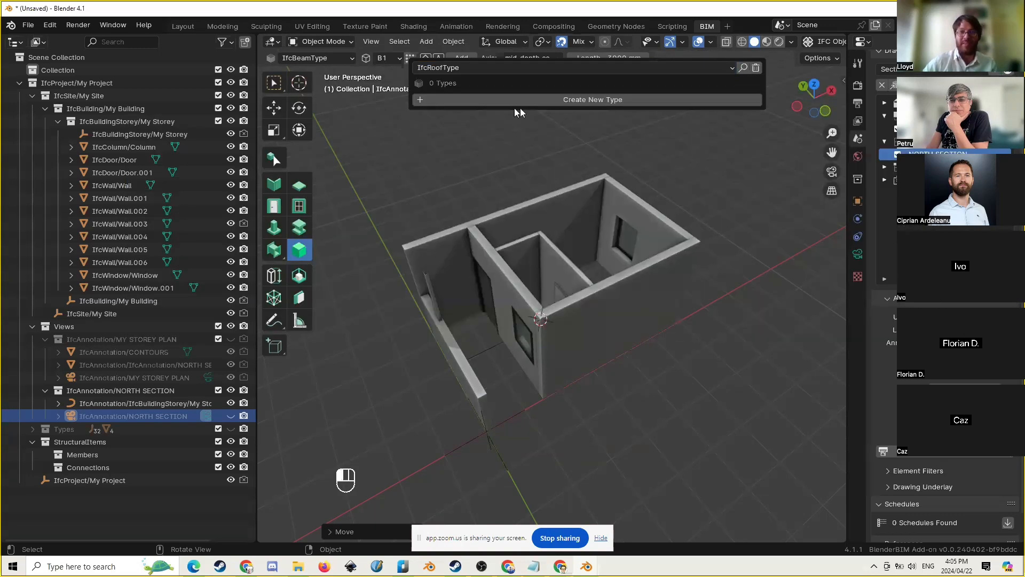
Create a roof type named RF50 with predefined type HIPPED_GABLE_ROOF and the Roof template
{"action": "left_click", "coordinate": [516, 101]}
{"action": "left_click", "coordinate": [542, 102]}
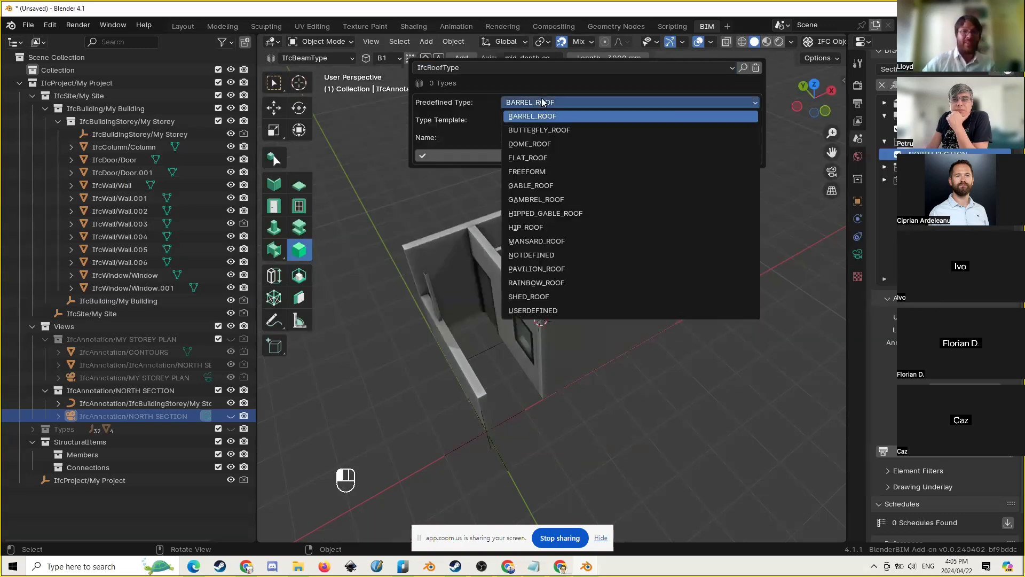
{"action": "left_click", "coordinate": [574, 213]}
{"action": "left_click", "coordinate": [559, 120]}
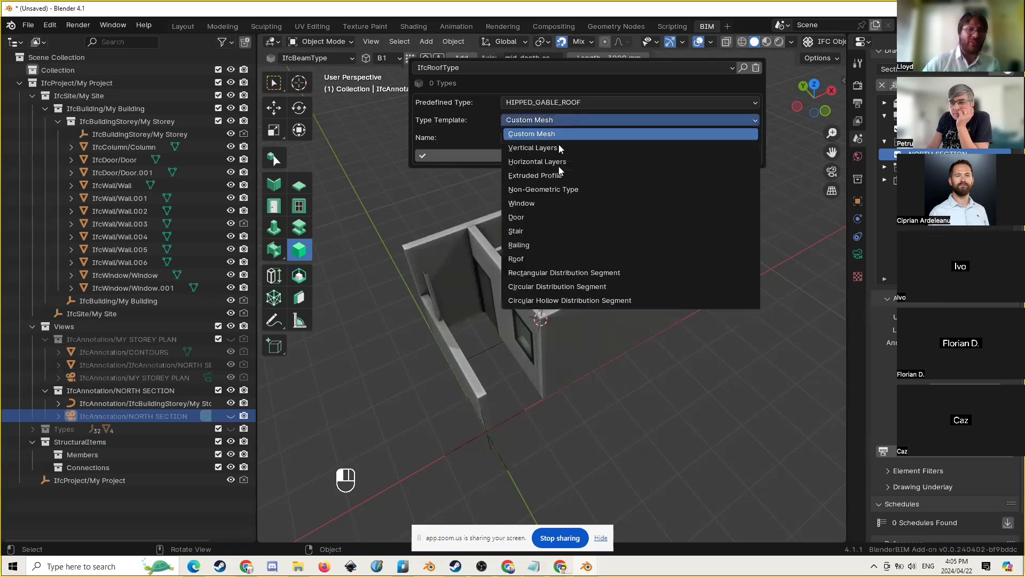
{"action": "left_click", "coordinate": [549, 258]}
{"action": "left_click", "coordinate": [558, 138]}
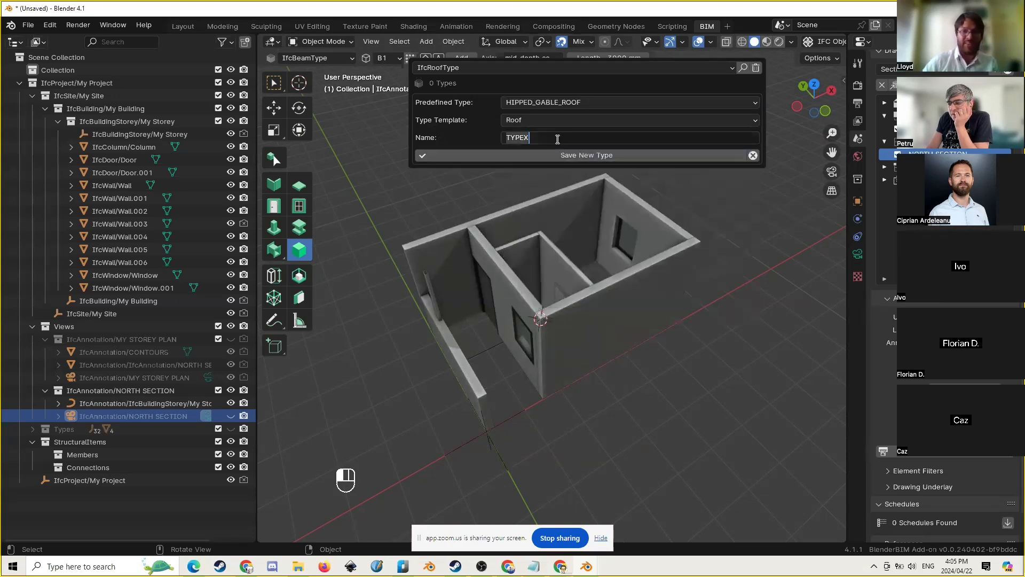
{"action": "type", "text": "RF"}
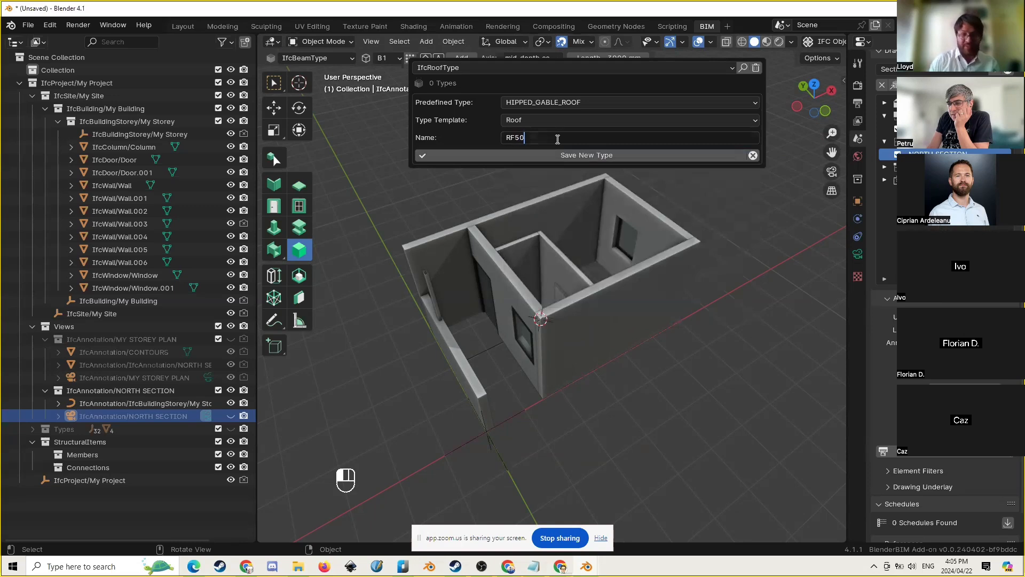
{"action": "type", "text": "50"}
{"action": "key", "text": "Return"}
{"action": "left_click", "coordinate": [600, 156]}
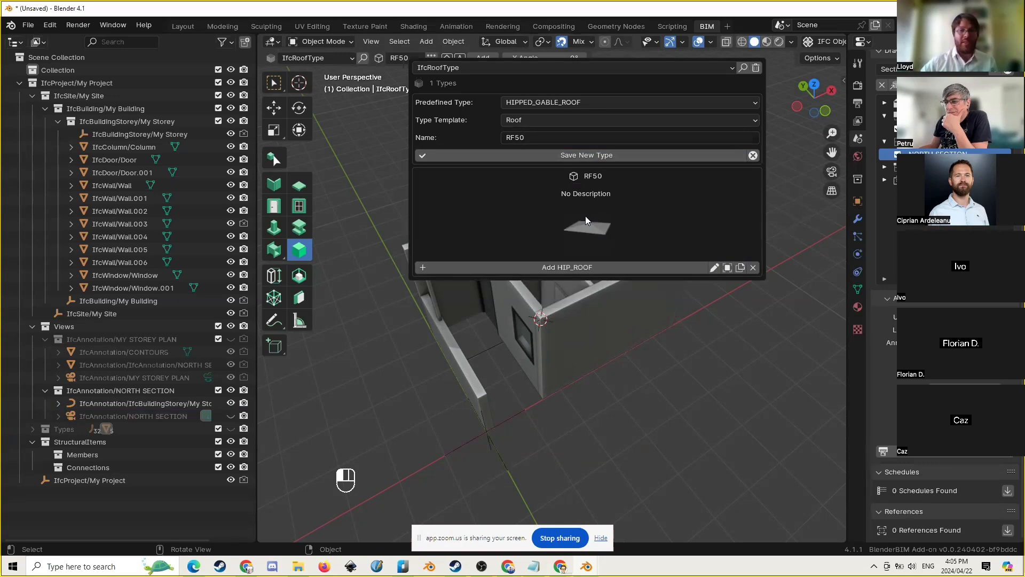
Place the 3D cursor at the top outer wall corner beside the window and add an RF50 roof there
{"action": "right_click_drag", "start_coordinate": [579, 356], "coordinate": [541, 321], "text": "shift"}
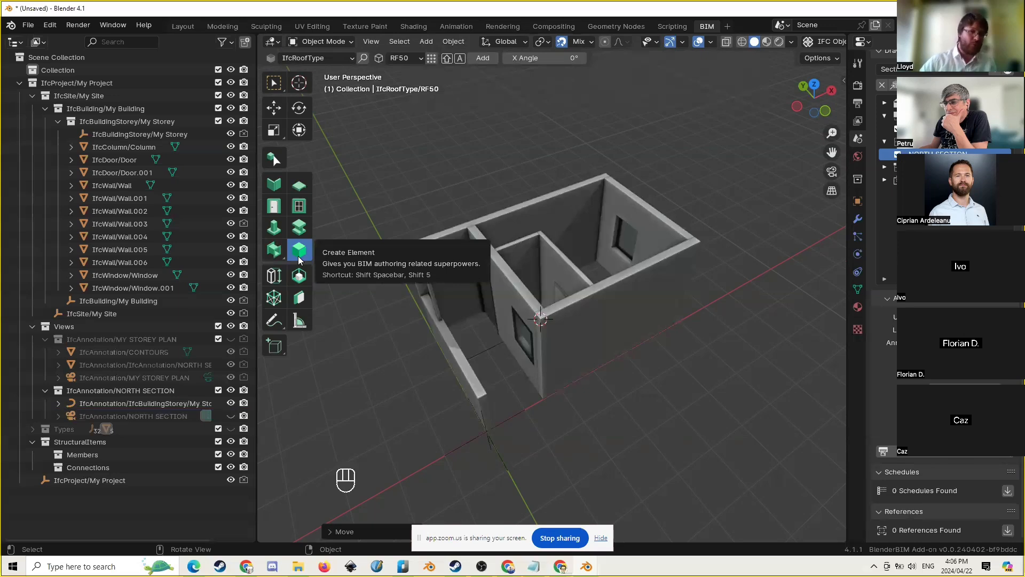
{"action": "left_click", "coordinate": [484, 59]}
{"action": "scroll", "coordinate": [533, 299], "scroll_direction": "down", "scroll_amount": 5}
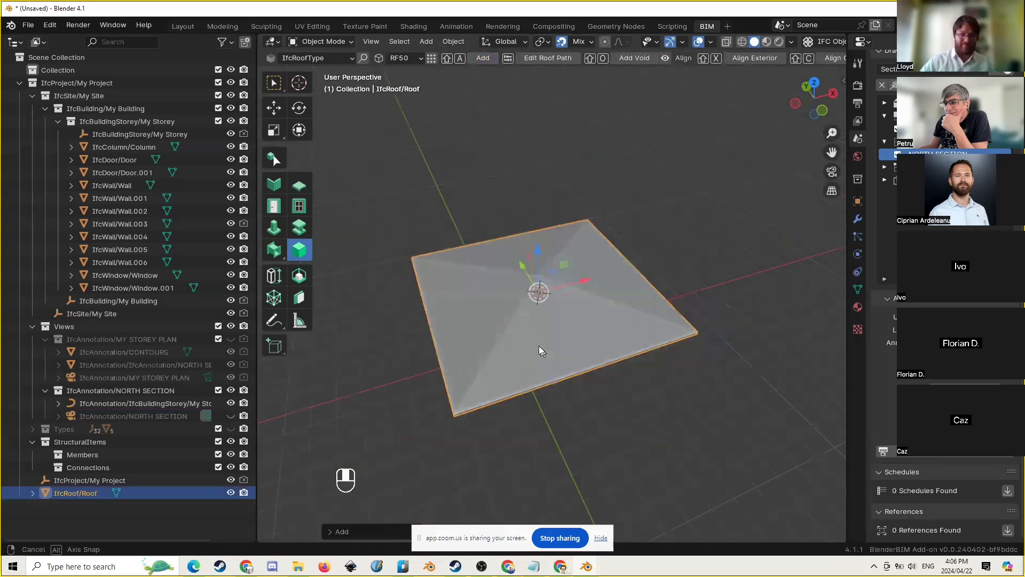
{"action": "middle_click_drag", "start_coordinate": [541, 351], "coordinate": [613, 318]}
{"action": "middle_click_drag", "start_coordinate": [531, 294], "coordinate": [536, 326]}
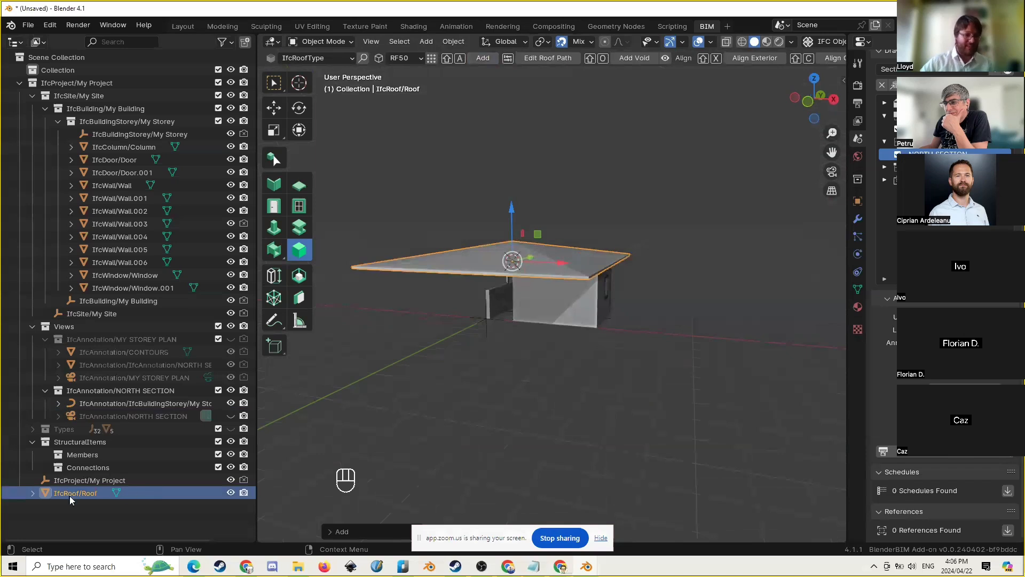
Assign the new roof to the My Storey spatial container
{"action": "scroll", "coordinate": [942, 299], "scroll_direction": "up", "scroll_amount": 3}
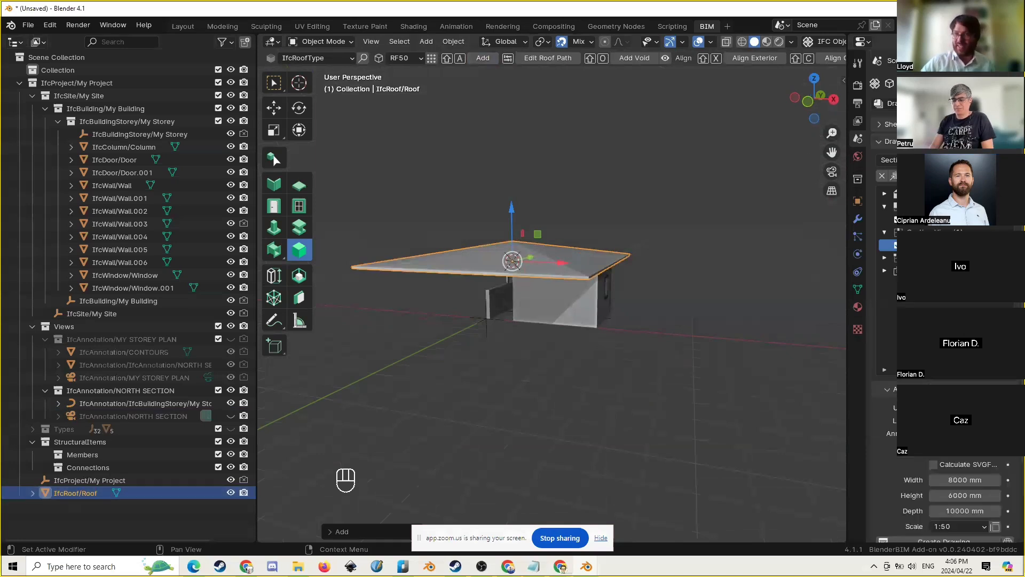
{"action": "left_click", "coordinate": [889, 83]}
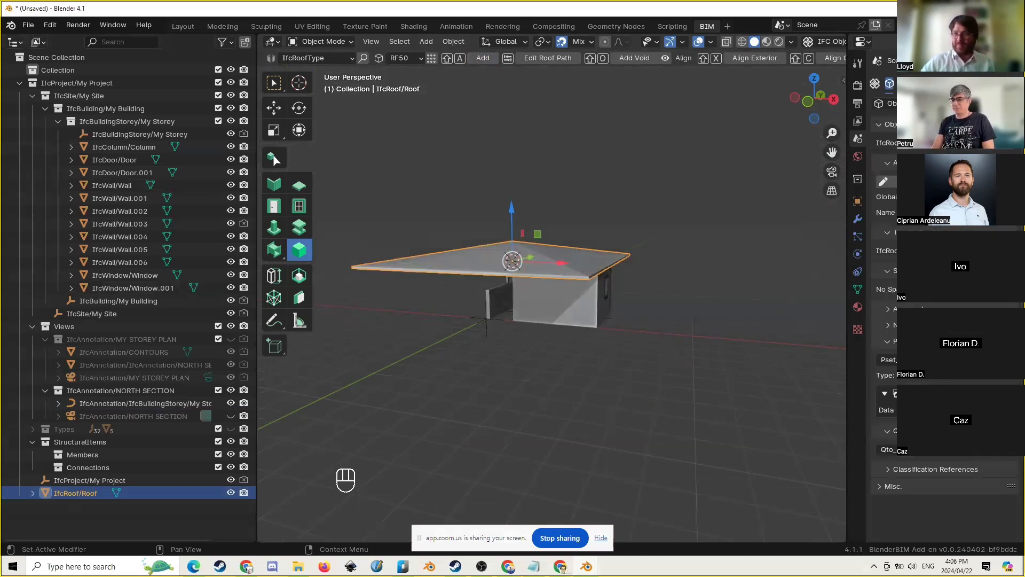
{"action": "left_click", "coordinate": [924, 430]}
{"action": "left_click", "coordinate": [924, 124]}
{"action": "left_click", "coordinate": [924, 124]}
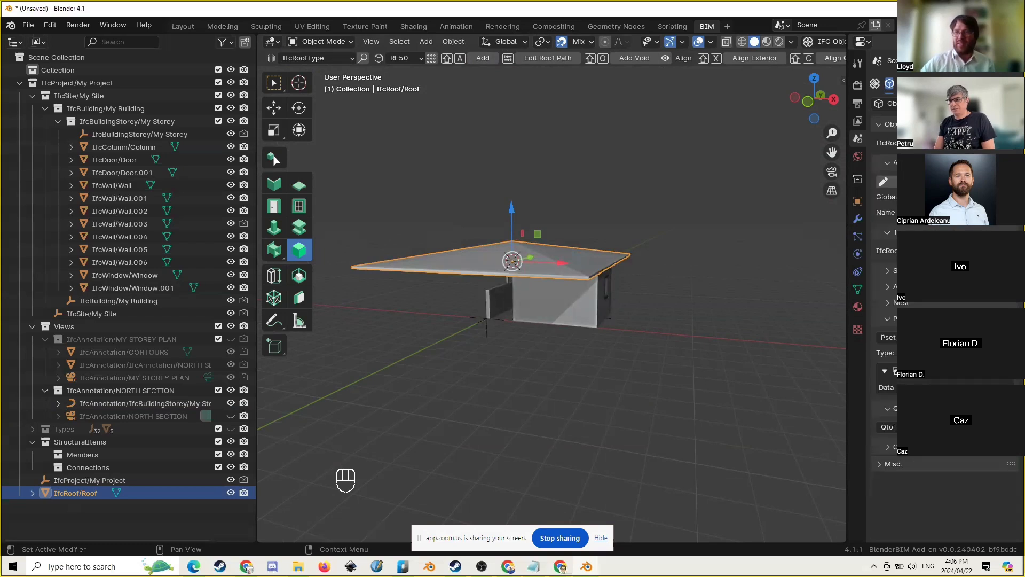
{"action": "left_click_drag", "start_coordinate": [924, 162], "coordinate": [923, 259]}
{"action": "left_click", "coordinate": [924, 194]}
{"action": "left_click", "coordinate": [1002, 213]}
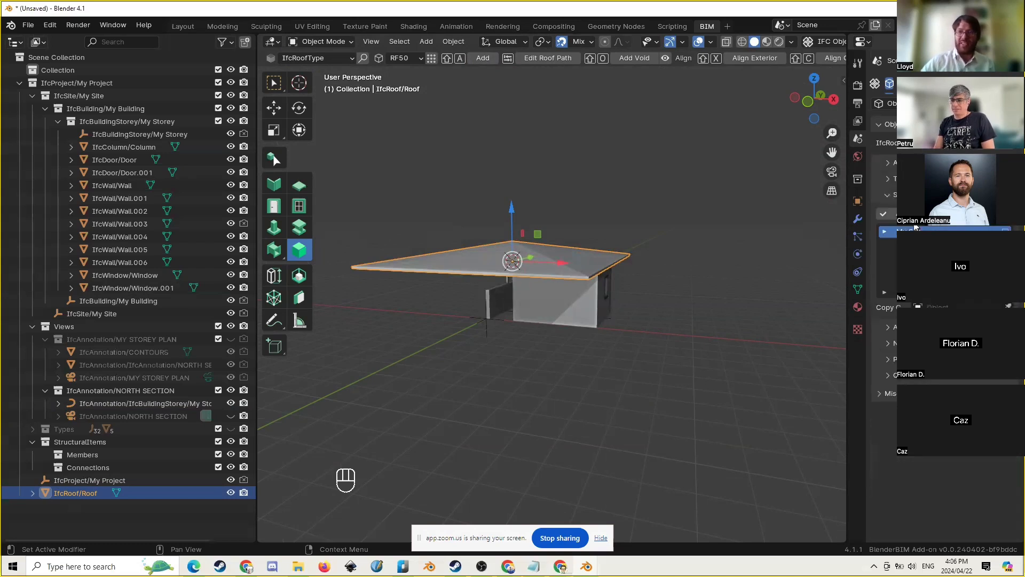
{"action": "left_click", "coordinate": [885, 233]}
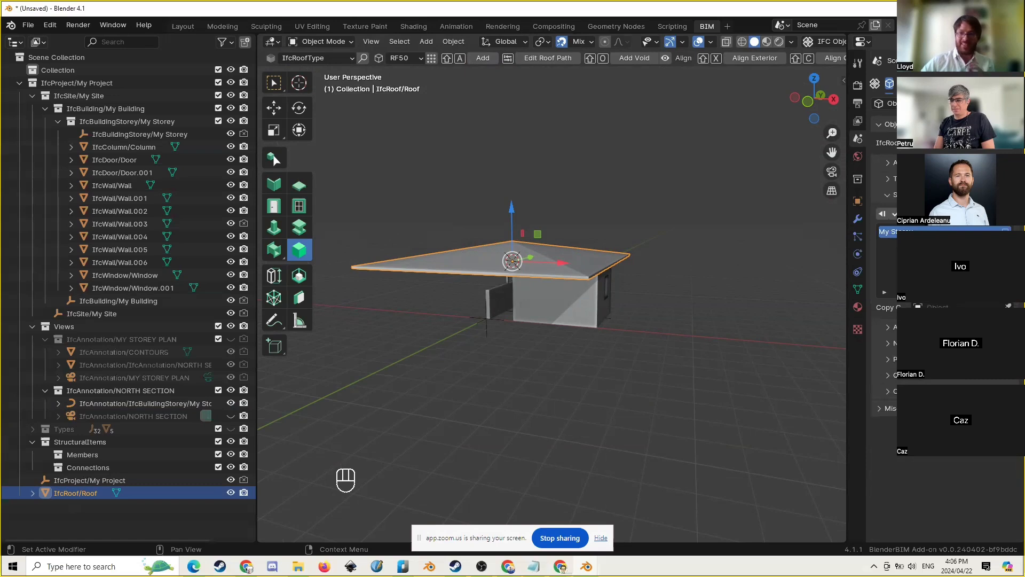
{"action": "left_click", "coordinate": [894, 214]}
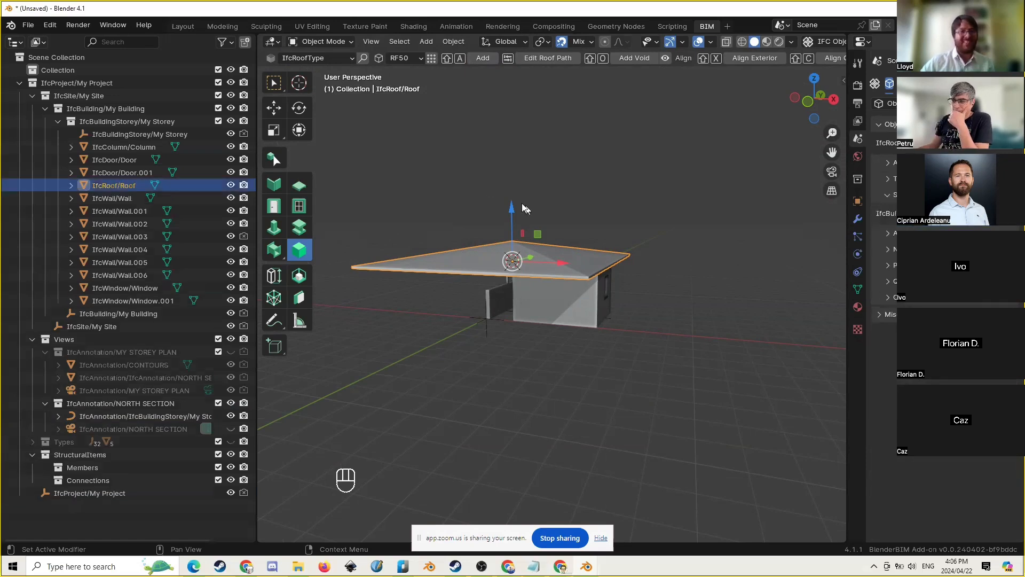
Start editing the roof path and snap its nearest long edge to the outer wall line through the 3D cursor
{"action": "middle_click_drag", "start_coordinate": [522, 205], "coordinate": [472, 212]}
{"action": "scroll", "coordinate": [532, 236], "scroll_direction": "up", "scroll_amount": 3}
{"action": "mouse_move", "coordinate": [562, 277]}
{"action": "middle_mouse_down"}
{"action": "mouse_move", "coordinate": [608, 298]}
{"action": "mouse_move", "coordinate": [556, 278]}
{"action": "middle_mouse_up"}
{"action": "scroll", "coordinate": [600, 275], "scroll_direction": "down", "scroll_amount": 2}
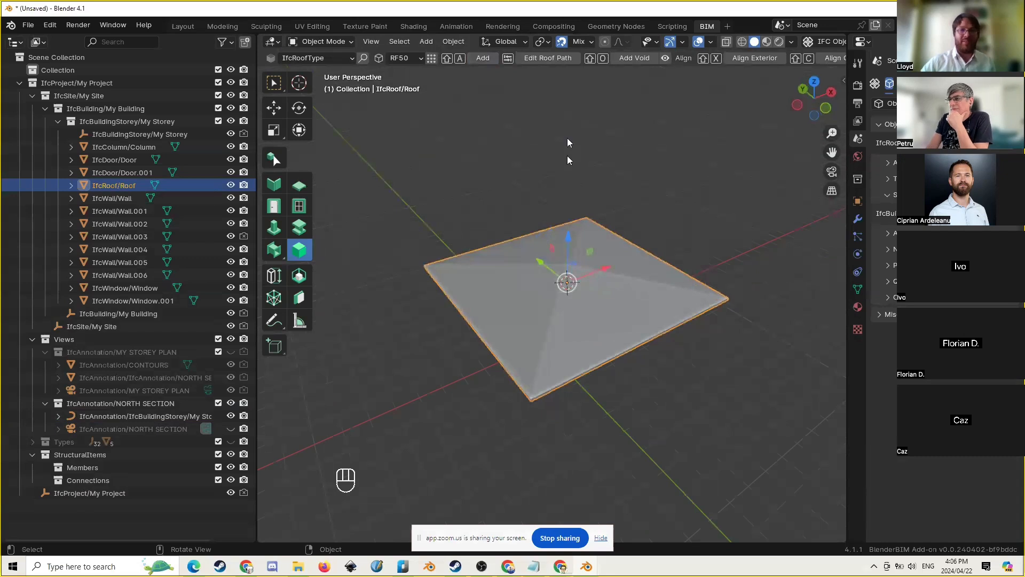
{"action": "left_click", "coordinate": [561, 60]}
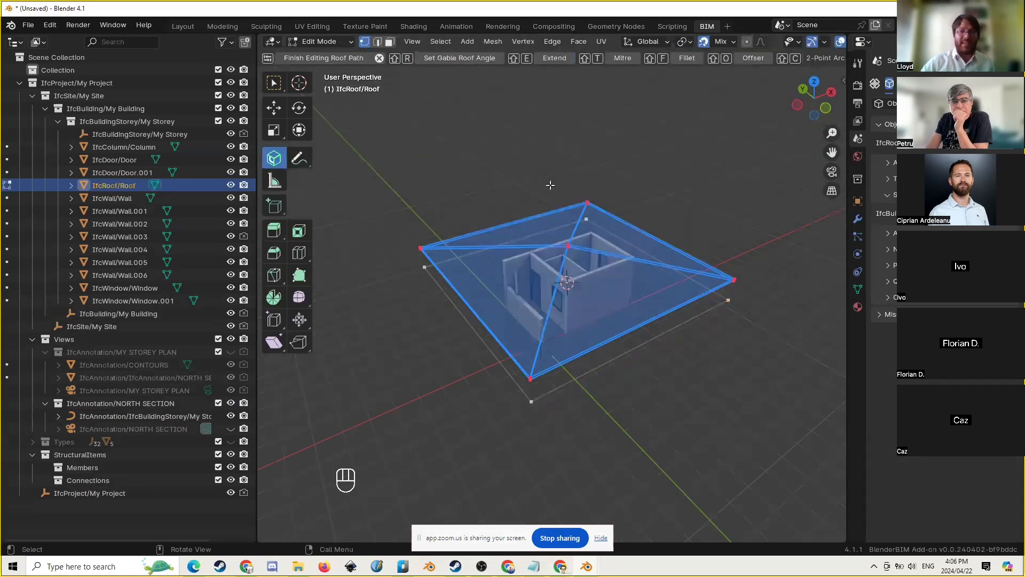
{"action": "middle_click_drag", "start_coordinate": [594, 207], "coordinate": [621, 224]}
{"action": "key", "text": "2"}
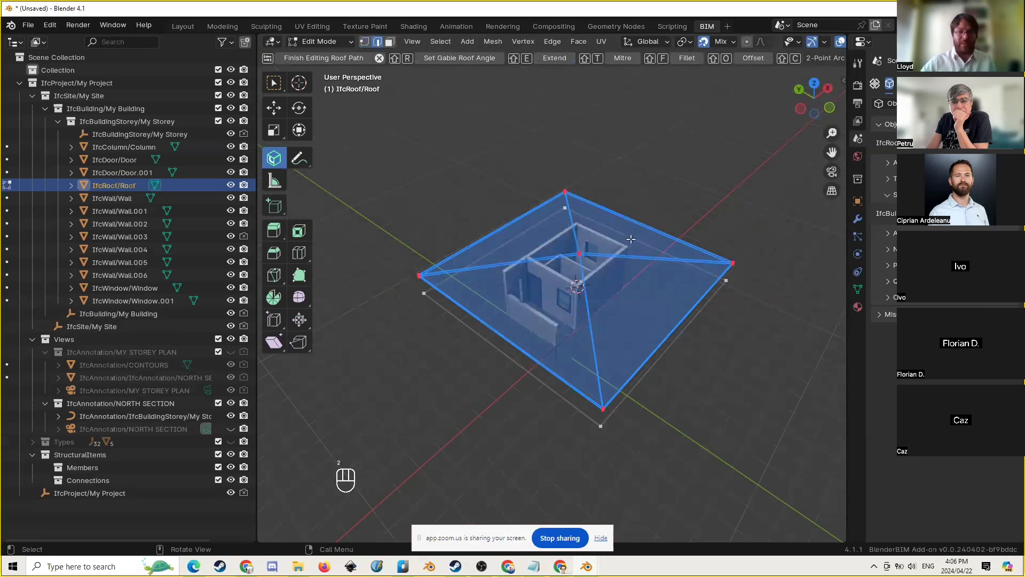
{"action": "left_click", "coordinate": [671, 341]}
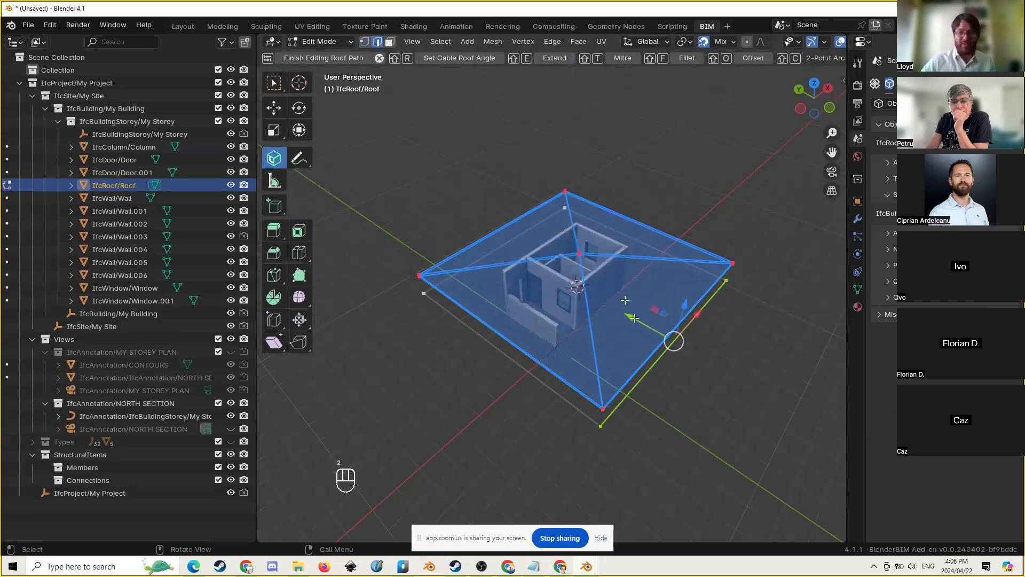
{"action": "key", "text": "g"}
{"action": "left_click", "coordinate": [610, 267]}
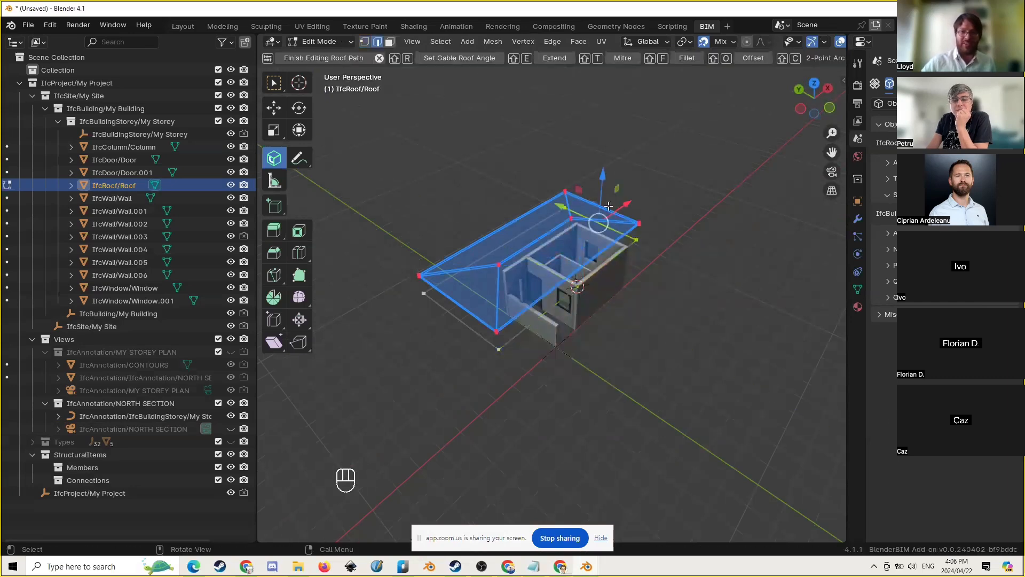
Snap the remaining roof path edges to the outer wall corners of the enclosed room and finish editing the path
{"action": "scroll", "coordinate": [656, 164], "scroll_direction": "up", "scroll_amount": 3}
{"action": "left_click", "coordinate": [536, 176]}
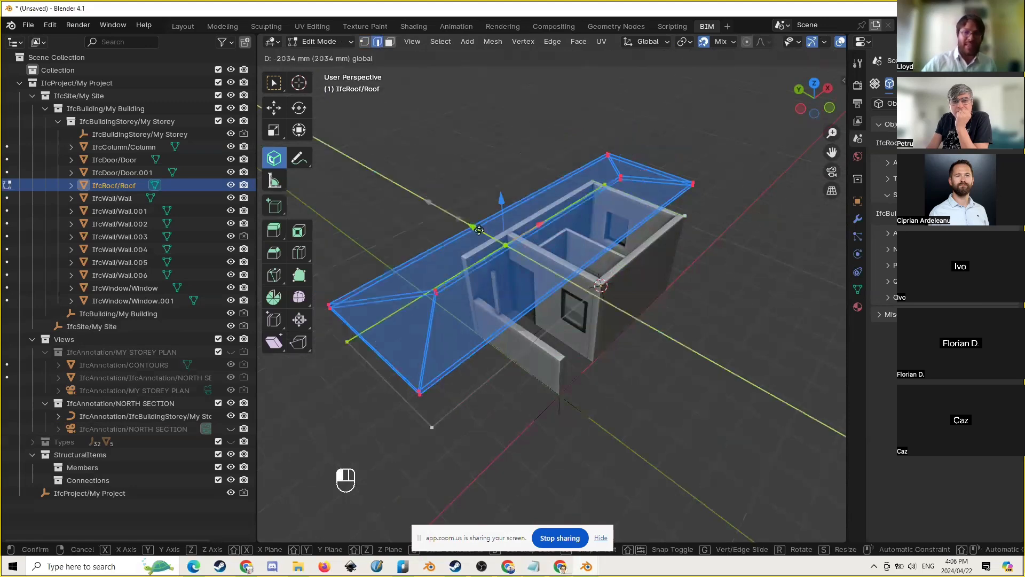
{"action": "left_click", "coordinate": [374, 369]}
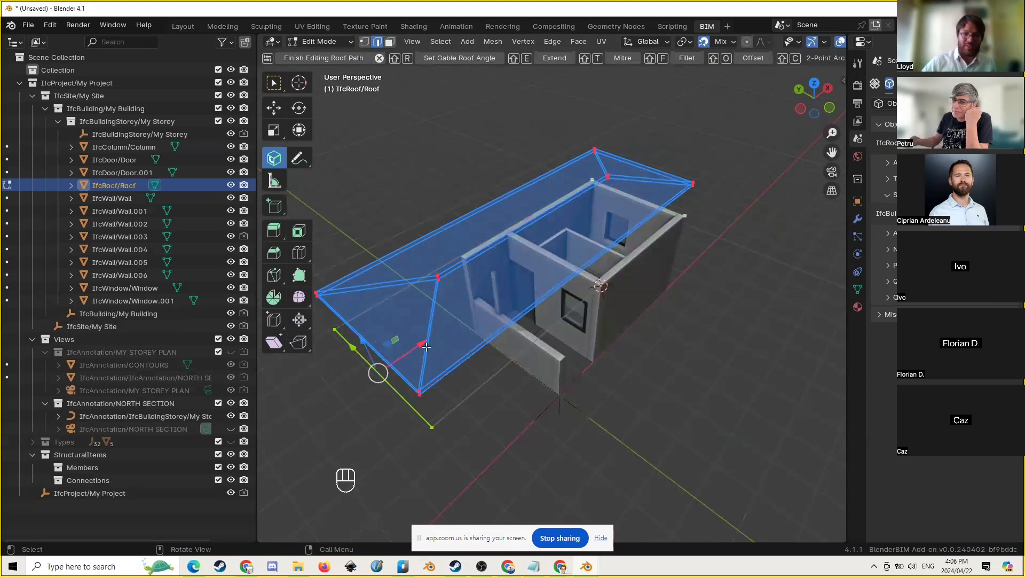
{"action": "left_click_drag", "start_coordinate": [423, 347], "coordinate": [604, 280]}
{"action": "scroll", "coordinate": [615, 257], "scroll_direction": "up", "scroll_amount": 4}
{"action": "middle_click_drag", "start_coordinate": [616, 257], "coordinate": [621, 287]}
{"action": "middle_click_drag", "start_coordinate": [609, 229], "coordinate": [640, 195]}
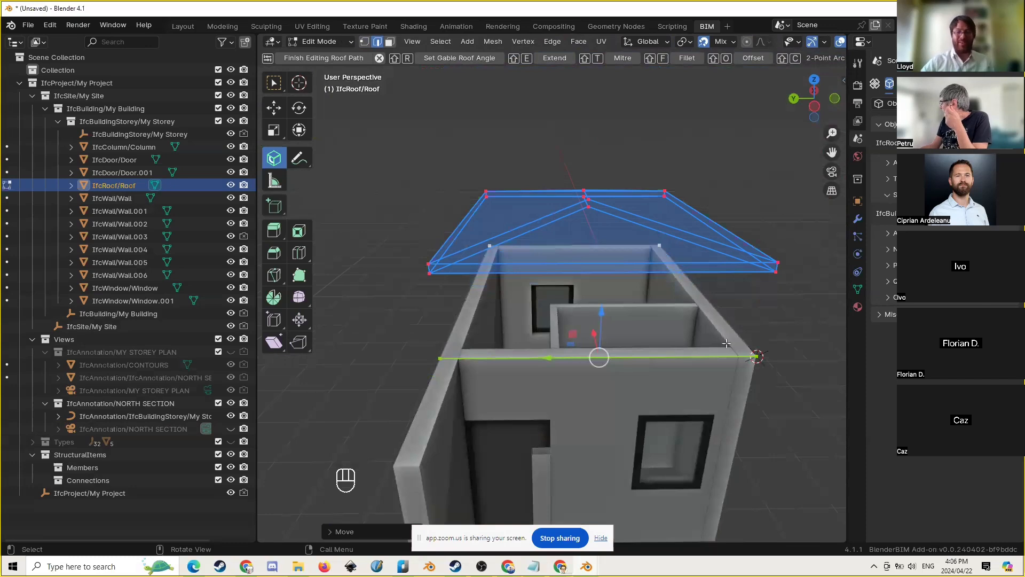
{"action": "middle_click_drag", "start_coordinate": [689, 347], "coordinate": [656, 178]}
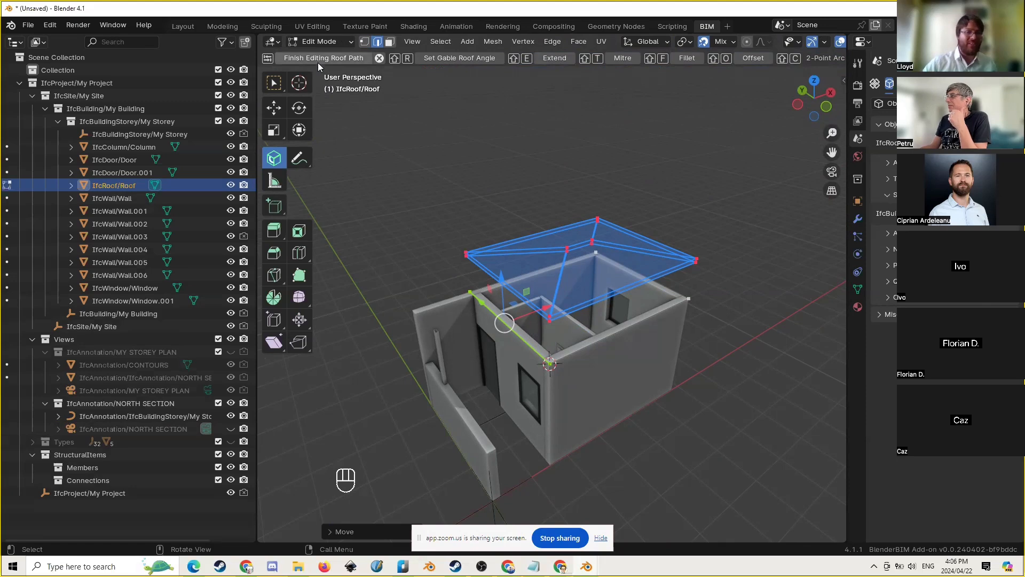
{"action": "key", "text": "Tab"}
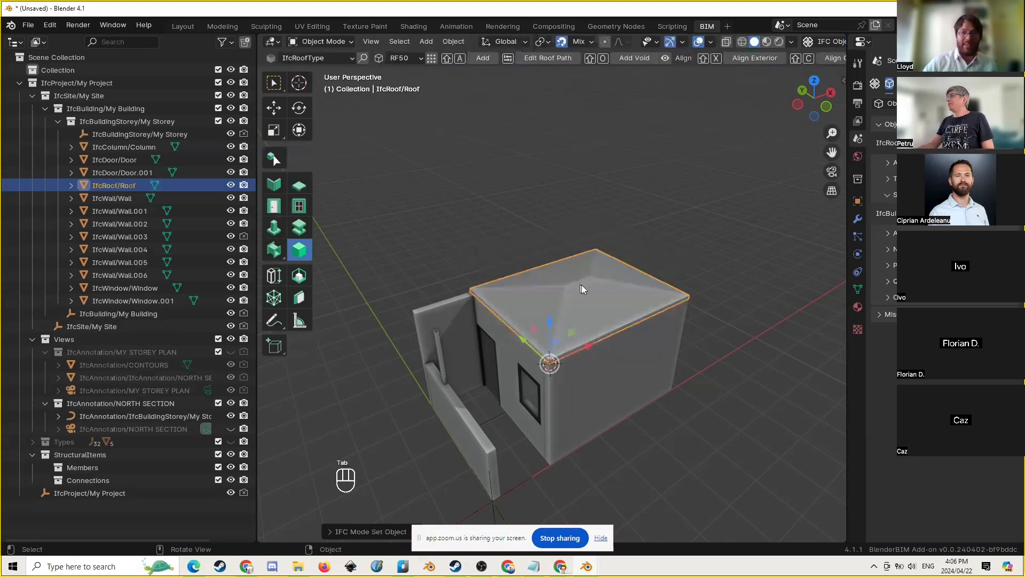
Open the selected roof's parametric geometry parameters for editing
{"action": "scroll", "coordinate": [598, 320], "scroll_direction": "up", "scroll_amount": 5}
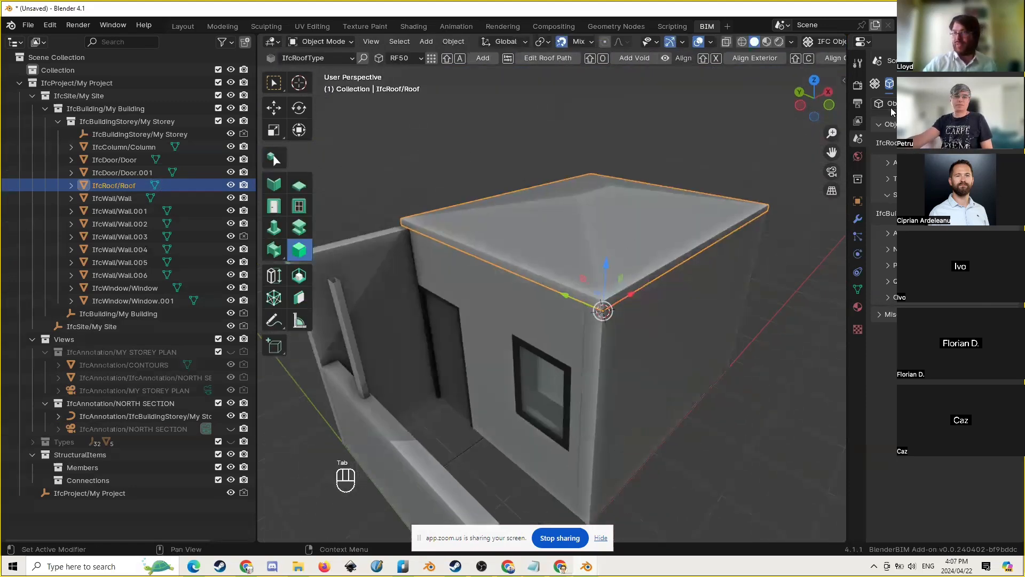
{"action": "left_click", "coordinate": [889, 124]}
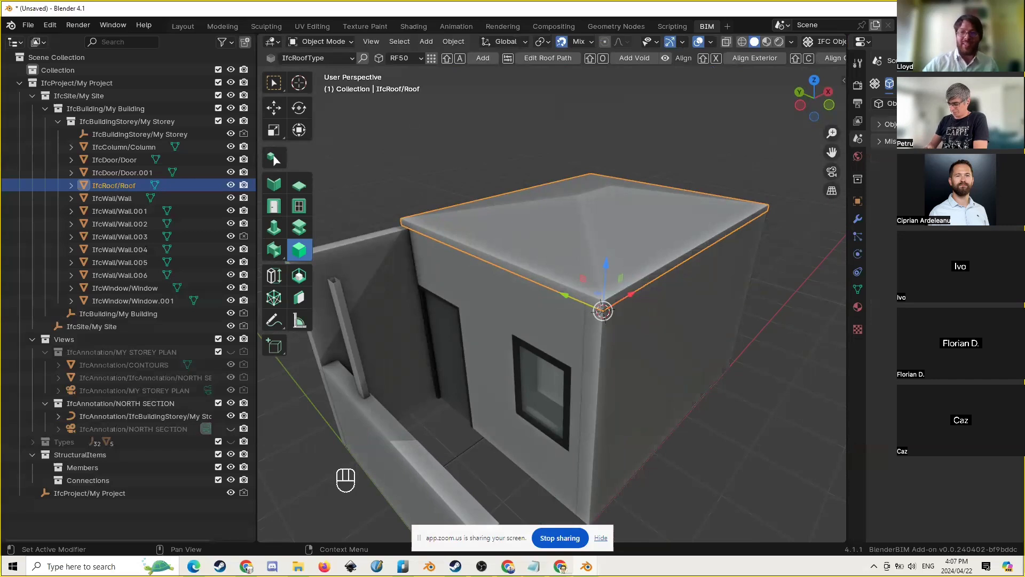
{"action": "left_click", "coordinate": [904, 83]}
{"action": "left_click_drag", "start_coordinate": [889, 123], "coordinate": [900, 471]}
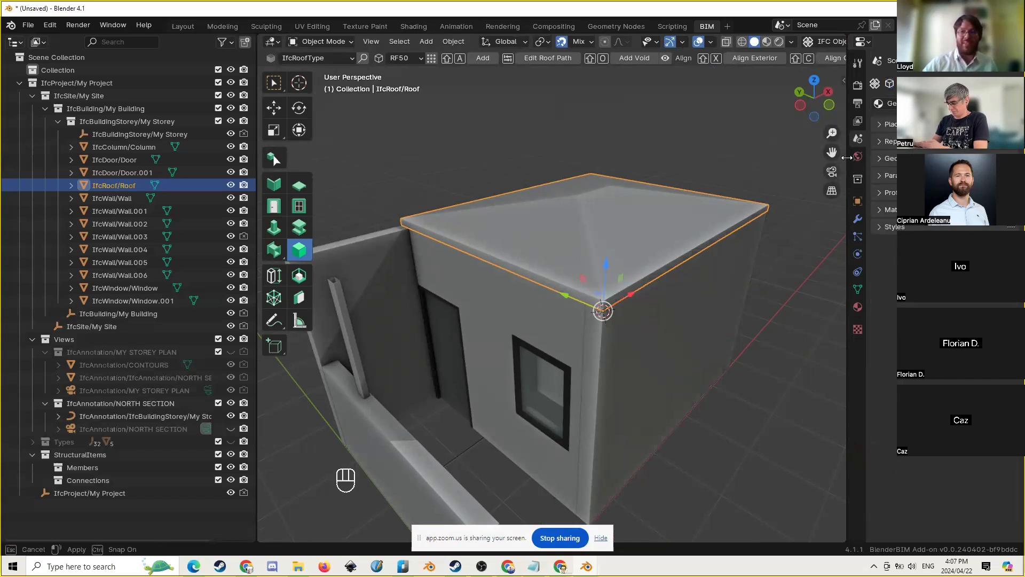
{"action": "left_click_drag", "start_coordinate": [848, 157], "coordinate": [816, 160]}
{"action": "left_click", "coordinate": [876, 175]}
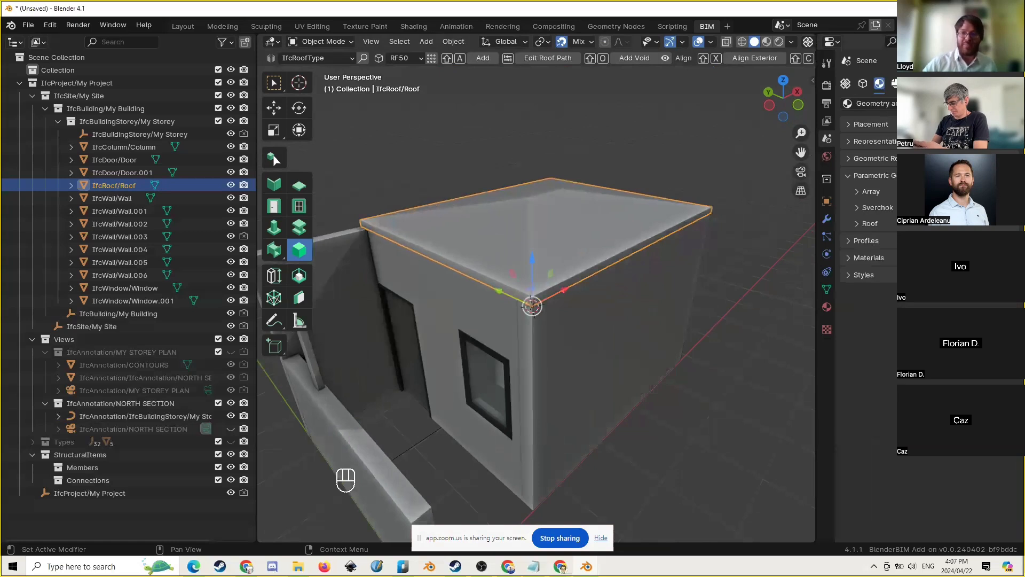
{"action": "left_click", "coordinate": [870, 224]}
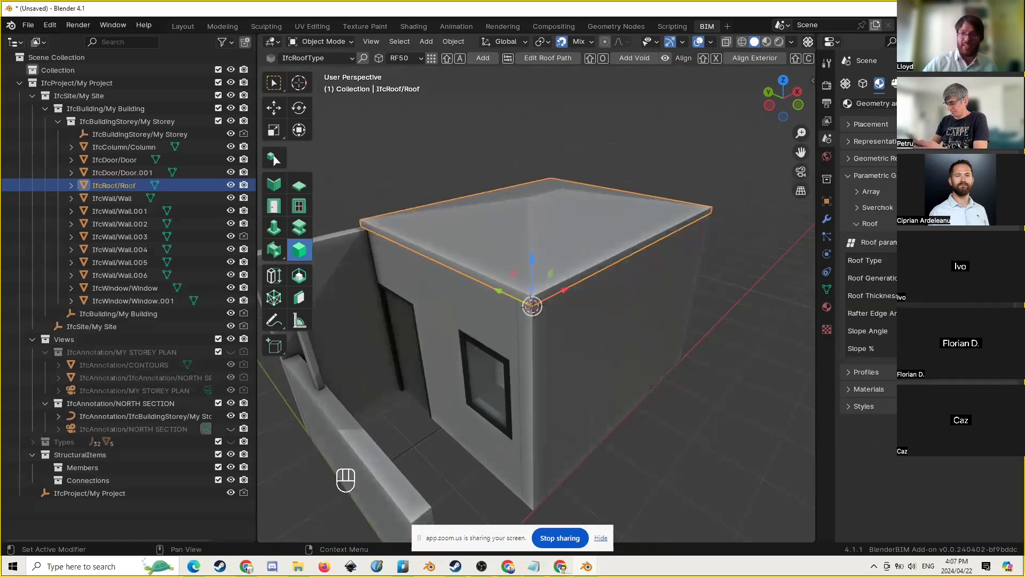
{"action": "left_click", "coordinate": [1007, 242]}
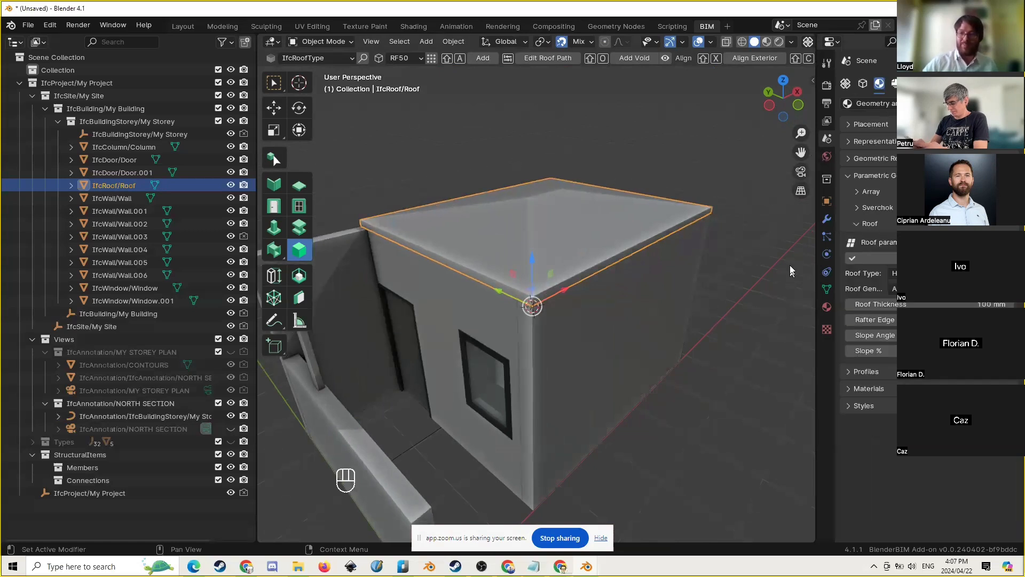
Set the roof thickness to 50 mm
{"action": "left_click", "coordinate": [814, 227]}
{"action": "left_click_drag", "start_coordinate": [815, 226], "coordinate": [775, 225]}
{"action": "left_click_drag", "start_coordinate": [910, 304], "coordinate": [809, 304]}
{"action": "left_click_drag", "start_coordinate": [169, 290], "coordinate": [251, 278]}
{"action": "left_click", "coordinate": [910, 303]}
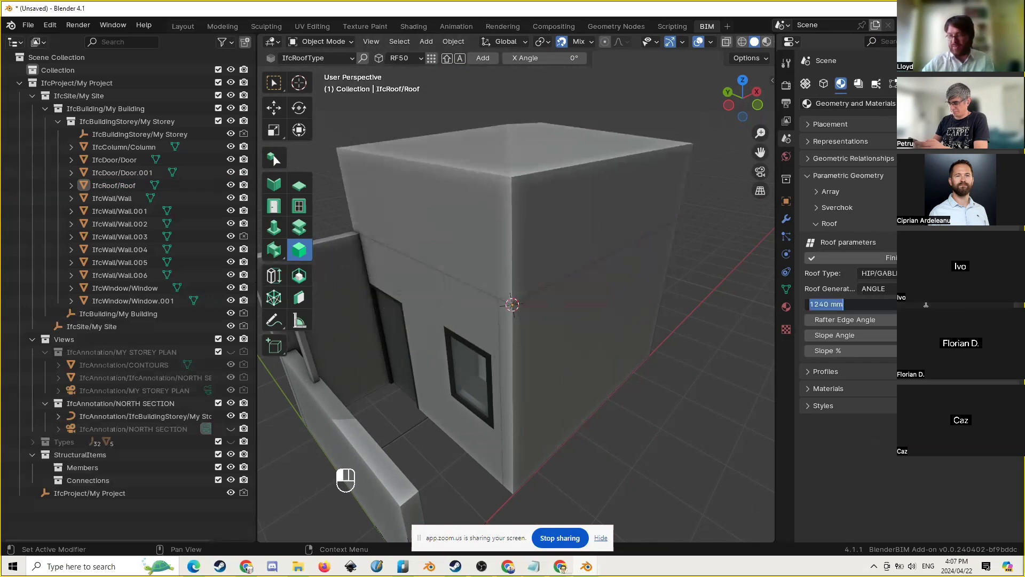
{"action": "type", "text": "50"}
{"action": "key", "text": "Return"}
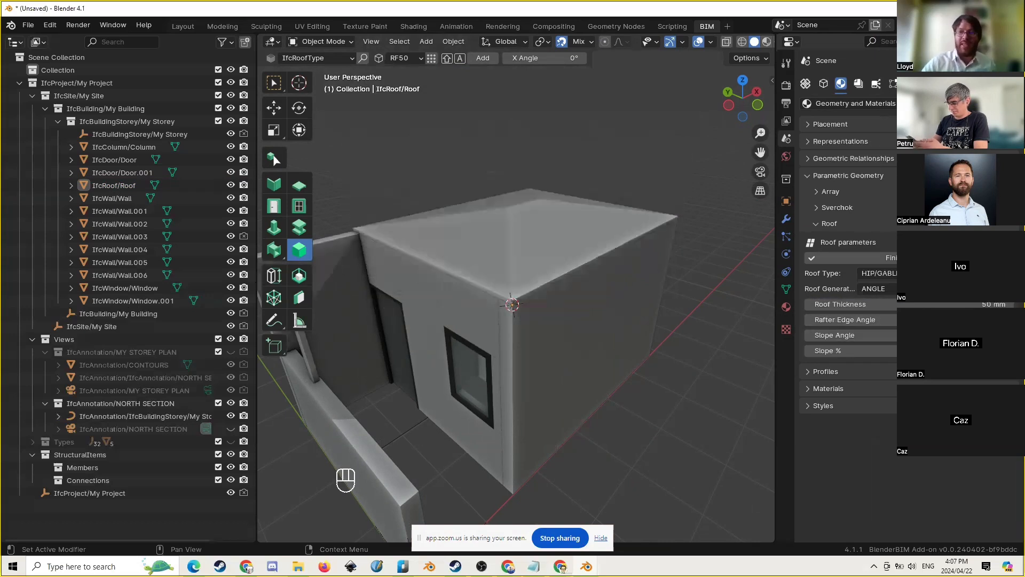
Change the roof generation method to HEIGHT, set the roof height to 2000 mm and finish editing the parameters
{"action": "left_click_drag", "start_coordinate": [778, 288], "coordinate": [769, 289]}
{"action": "left_click", "coordinate": [831, 288]}
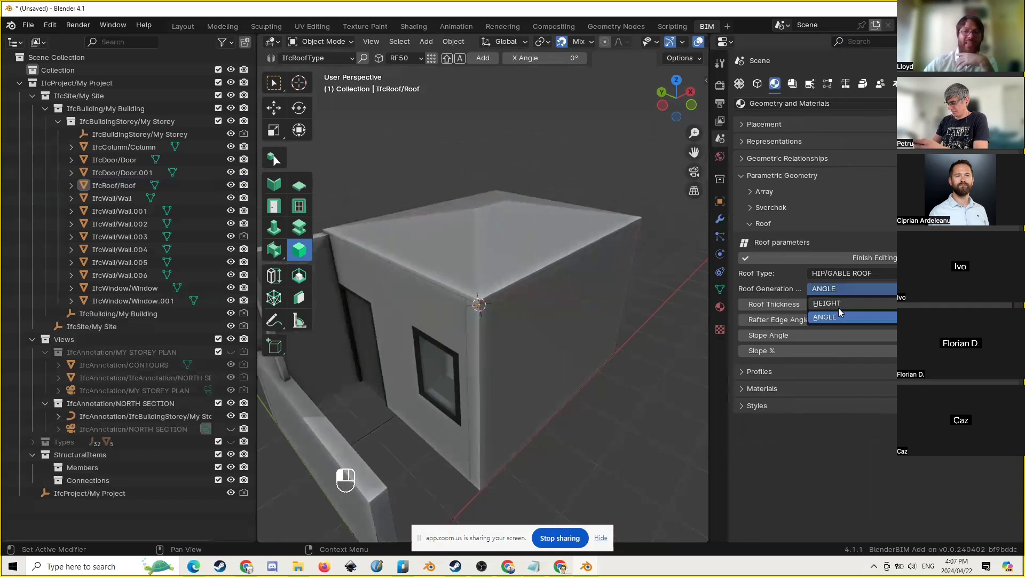
{"action": "left_click", "coordinate": [840, 304]}
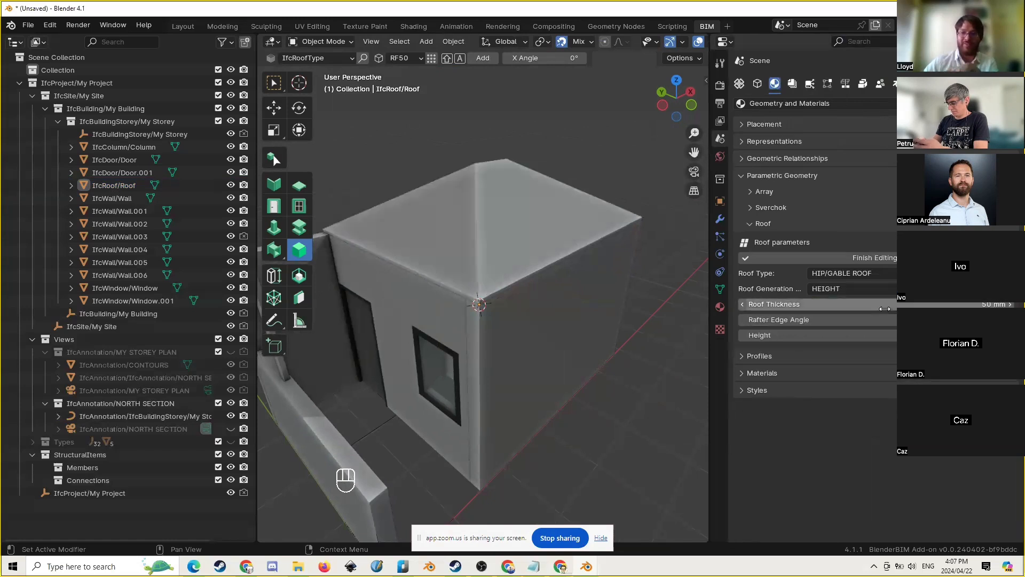
{"action": "left_click", "coordinate": [888, 335]}
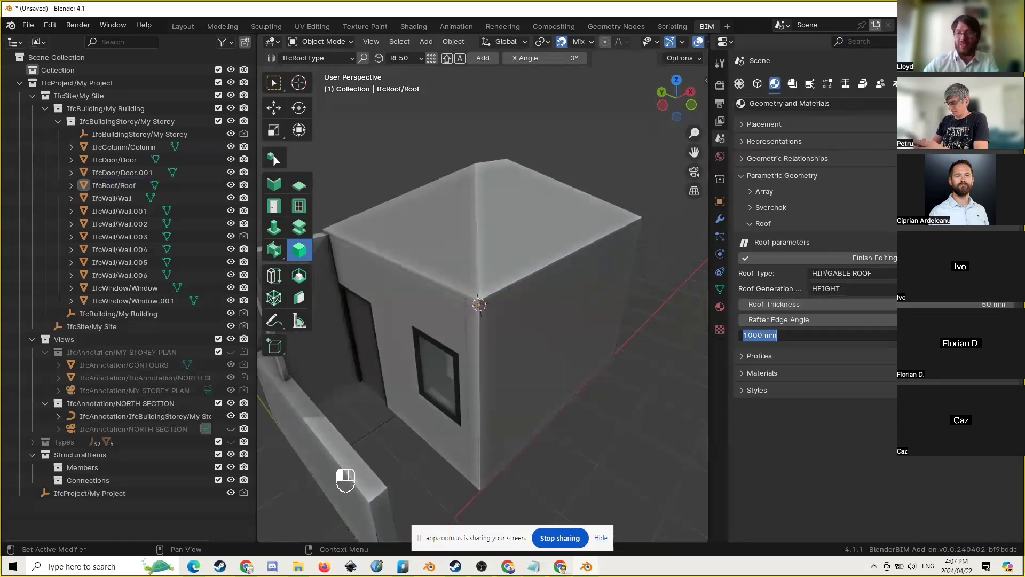
{"action": "type", "text": "2000"}
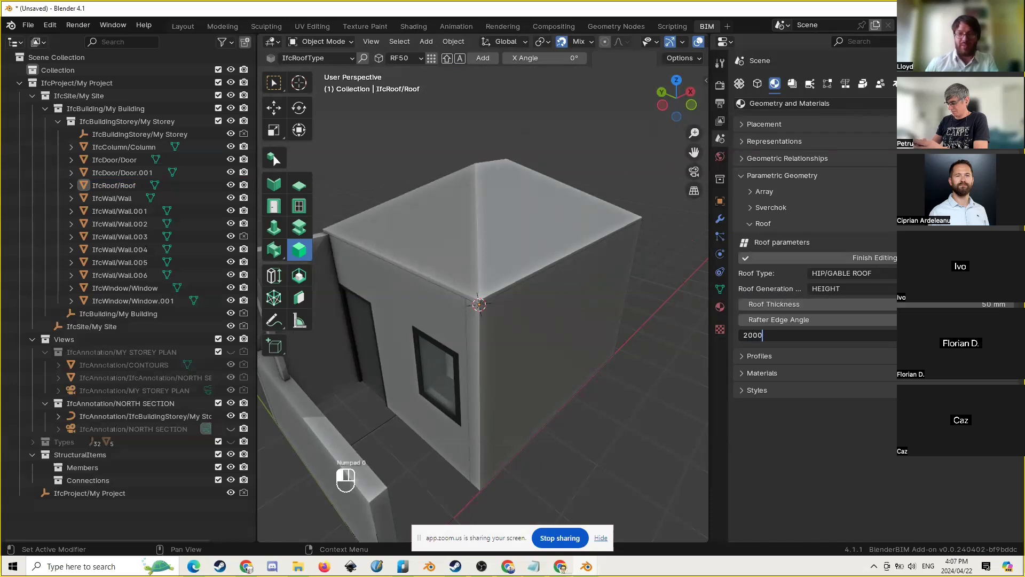
{"action": "key", "text": "Return"}
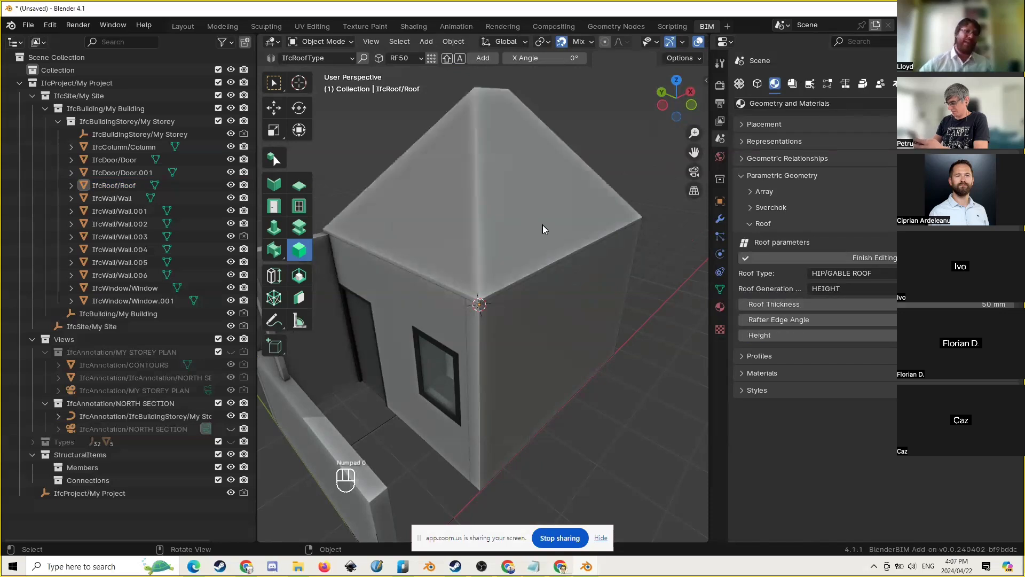
{"action": "middle_click_drag", "start_coordinate": [543, 226], "coordinate": [548, 261]}
{"action": "left_click", "coordinate": [473, 237]}
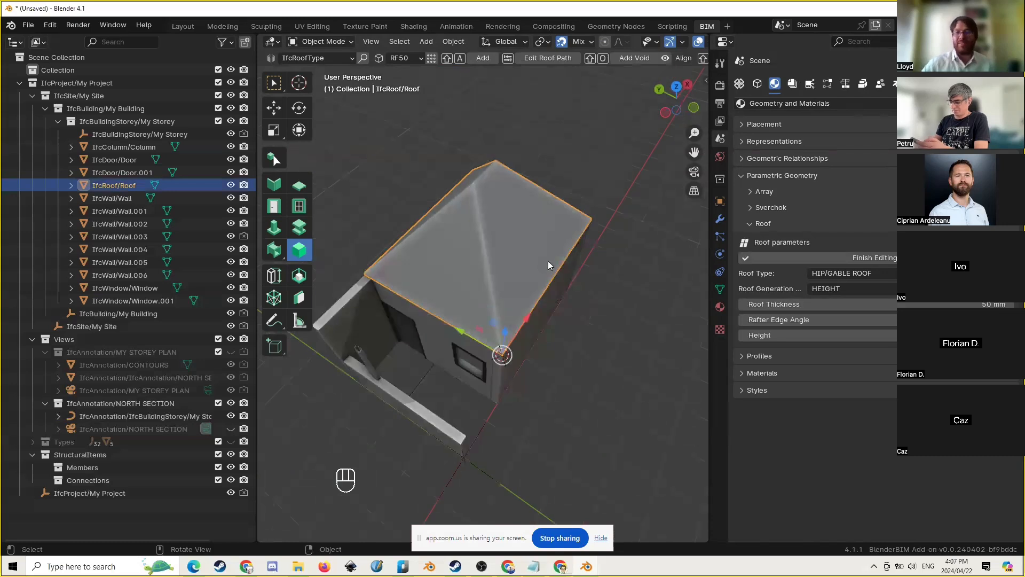
{"action": "left_click", "coordinate": [854, 258]}
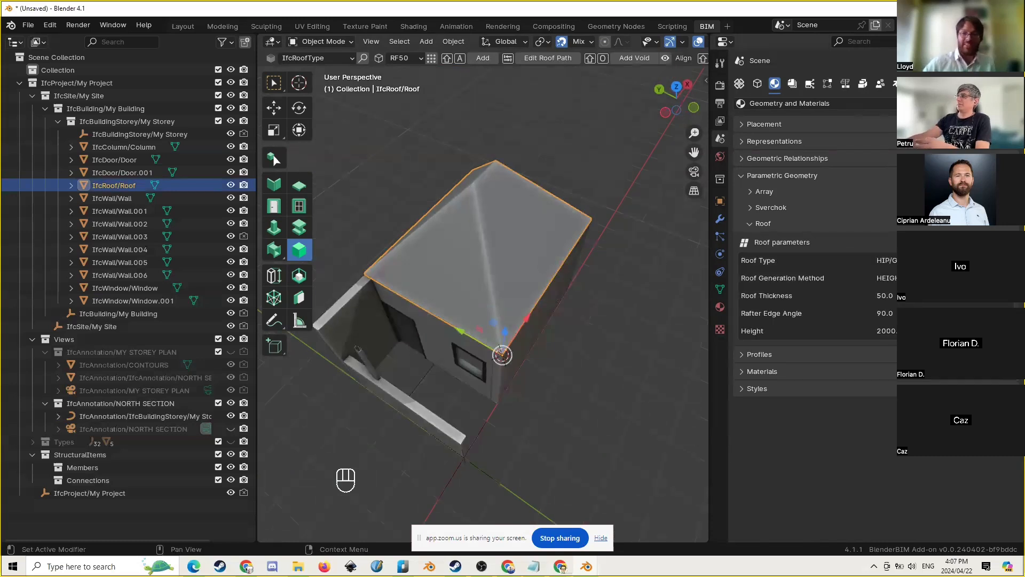
Start editing the roof path in top view and move its rear edge 300 mm outward along the Y axis
{"action": "key", "text": "Tab"}
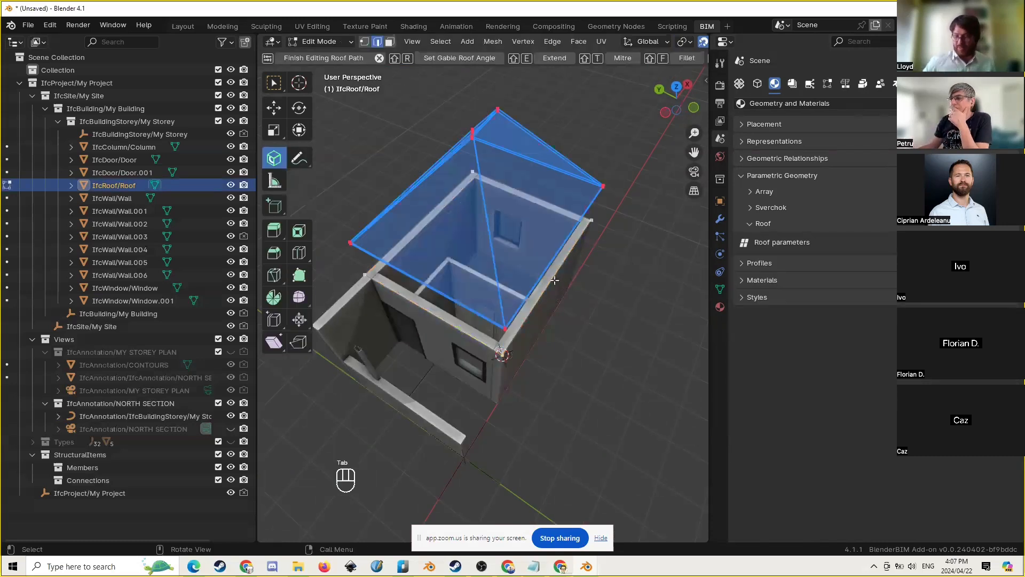
{"action": "key", "text": "KP_7"}
{"action": "left_click", "coordinate": [556, 196]}
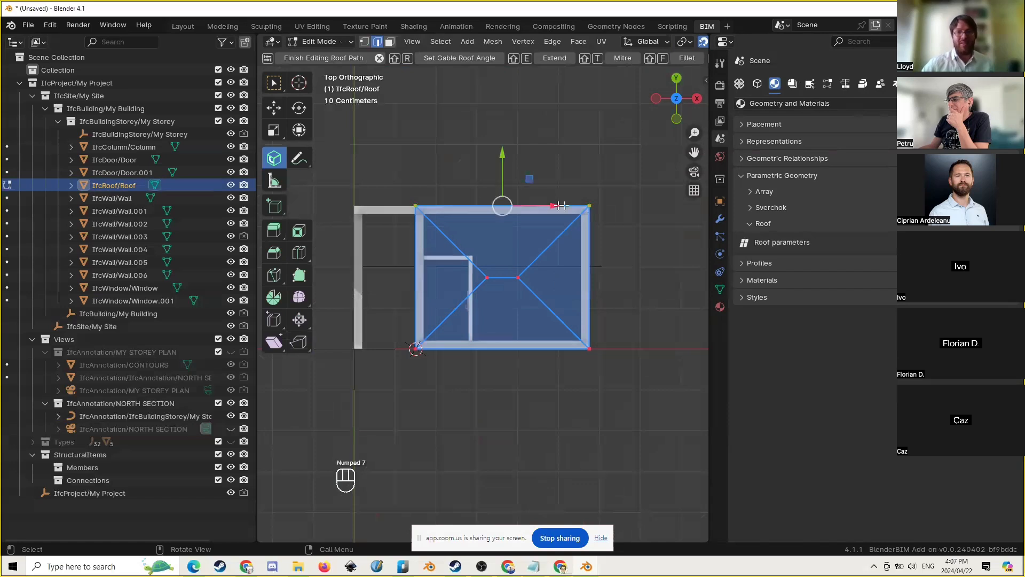
{"action": "middle_click_drag", "start_coordinate": [575, 190], "coordinate": [578, 215], "text": "shift"}
{"action": "type", "text": "gy"}
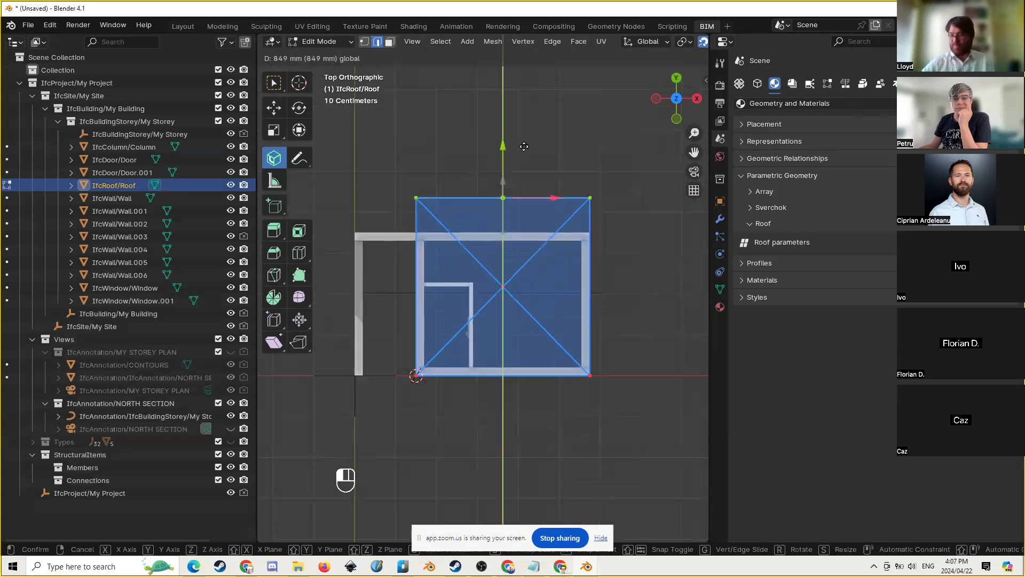
{"action": "type", "text": "300"}
{"action": "key", "text": "Return"}
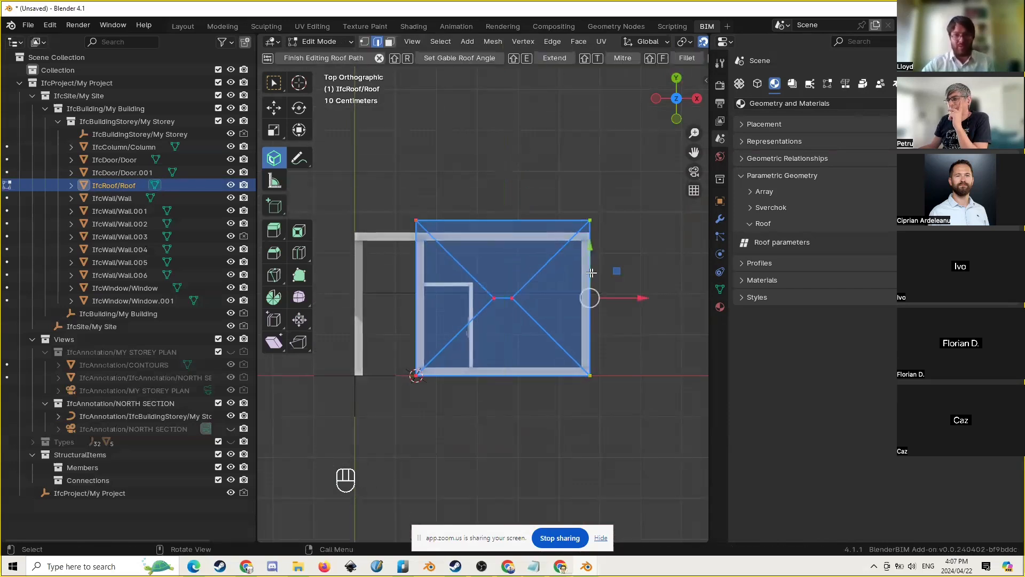
Move the roof path's positive-X edge and front edge 300 mm outward to form overhangs on both sides
{"action": "left_click_drag", "start_coordinate": [640, 298], "coordinate": [662, 297]}
{"action": "type", "text": "300"}
{"action": "left_click", "coordinate": [577, 384]}
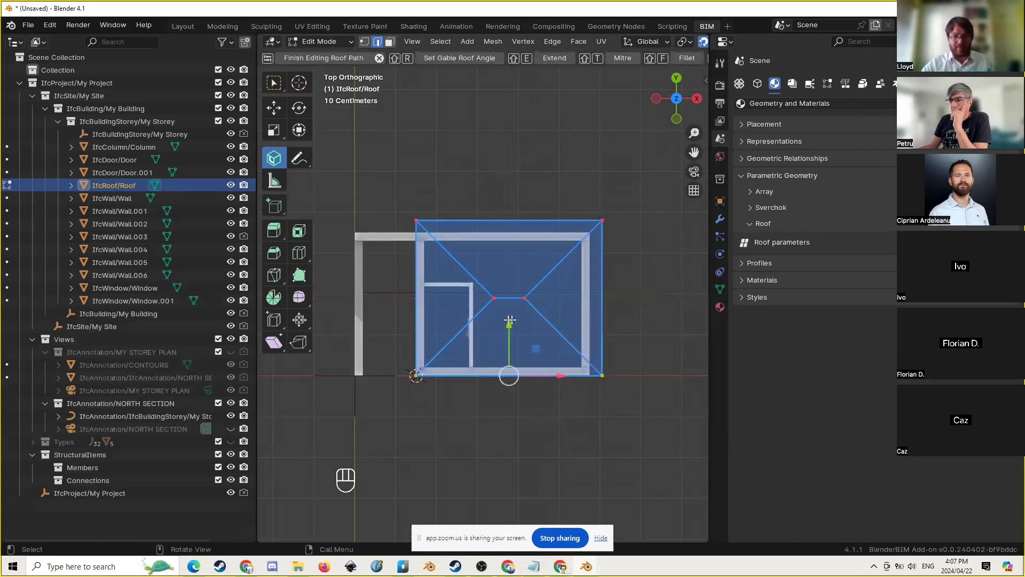
{"action": "left_click_drag", "start_coordinate": [510, 320], "coordinate": [540, 405]}
{"action": "type", "text": "-3"}
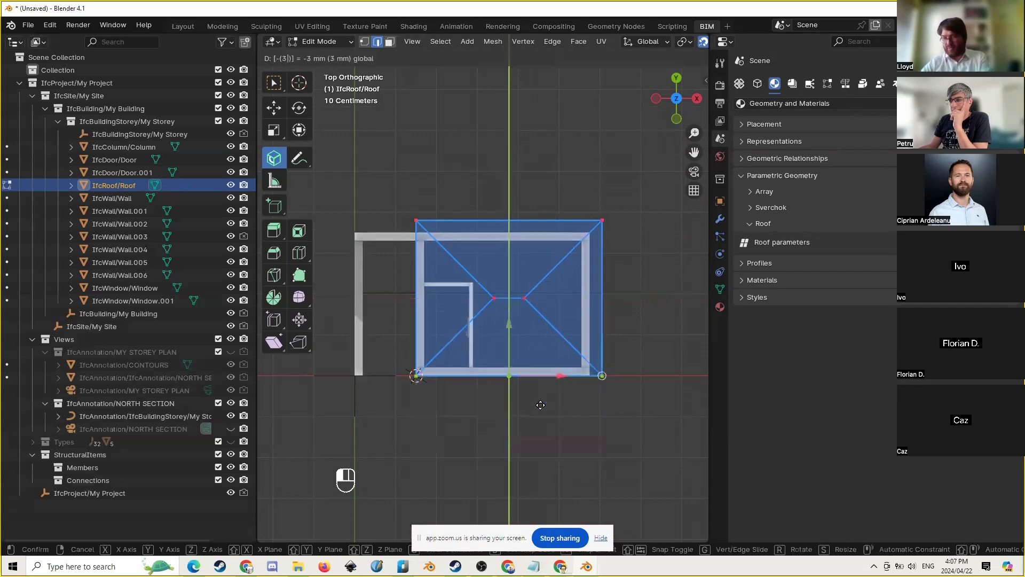
{"action": "key", "text": "Return"}
Move the remaining roof path edge outward beyond the low porch wall and finish editing the path
{"action": "left_click", "coordinate": [449, 311]}
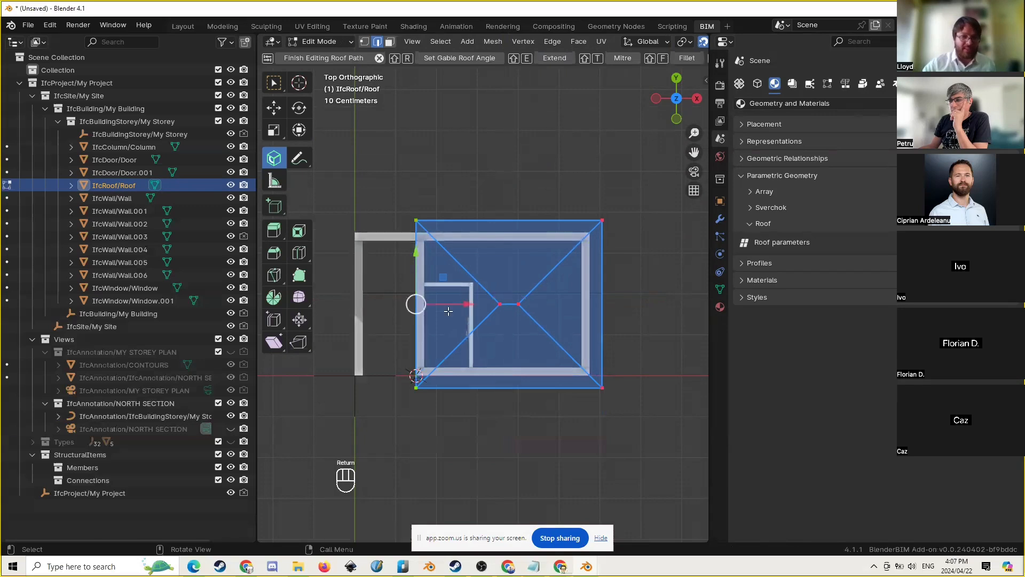
{"action": "left_click_drag", "start_coordinate": [465, 305], "coordinate": [405, 306]}
{"action": "middle_click_drag", "start_coordinate": [410, 287], "coordinate": [522, 275], "text": "shift"}
{"action": "left_click_drag", "start_coordinate": [496, 292], "coordinate": [406, 290]}
{"action": "middle_click_drag", "start_coordinate": [451, 291], "coordinate": [636, 225]}
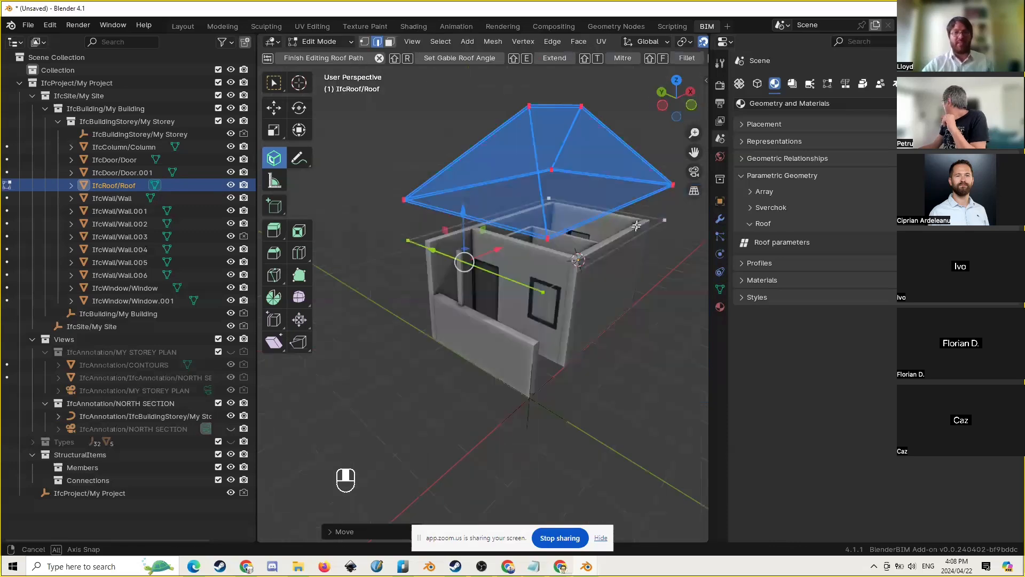
{"action": "key", "text": "Tab"}
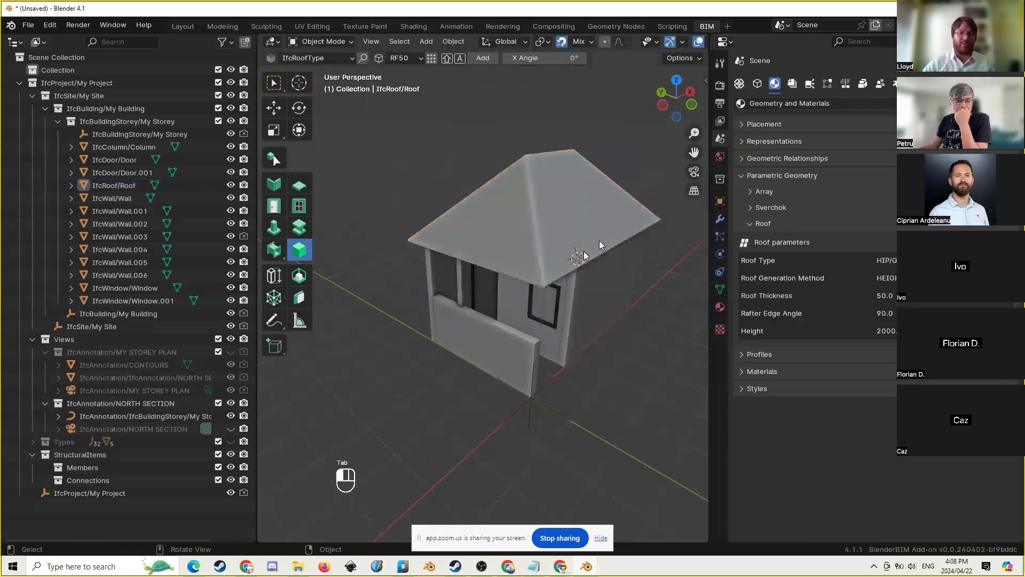
Activate the NORTH SECTION drawing to view the building with its extended roof through the section camera
{"action": "middle_click_drag", "start_coordinate": [520, 268], "coordinate": [456, 241]}
{"action": "middle_click_drag", "start_coordinate": [582, 287], "coordinate": [508, 371]}
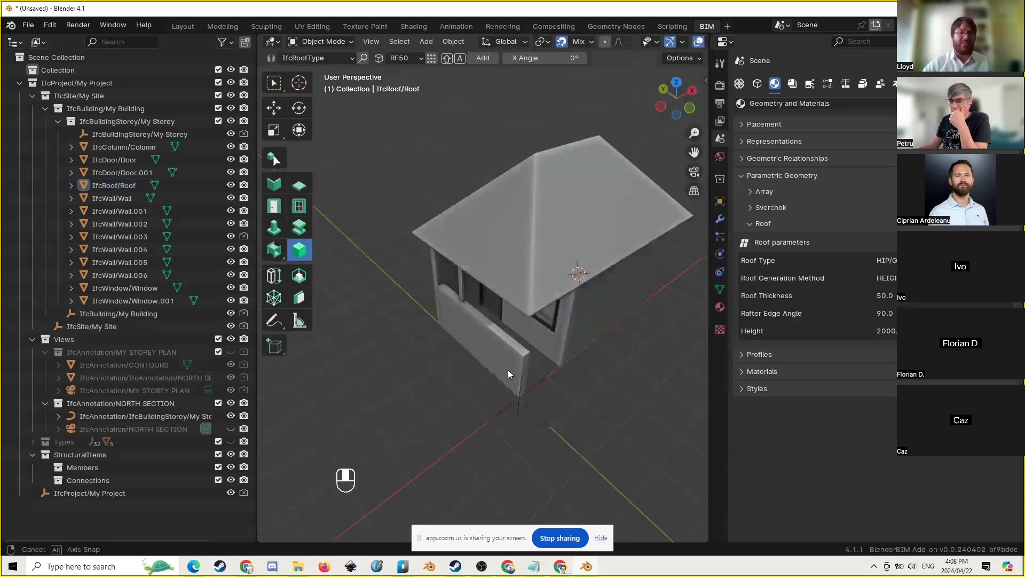
{"action": "left_click", "coordinate": [591, 175]}
{"action": "middle_click_drag", "start_coordinate": [585, 195], "coordinate": [577, 251]}
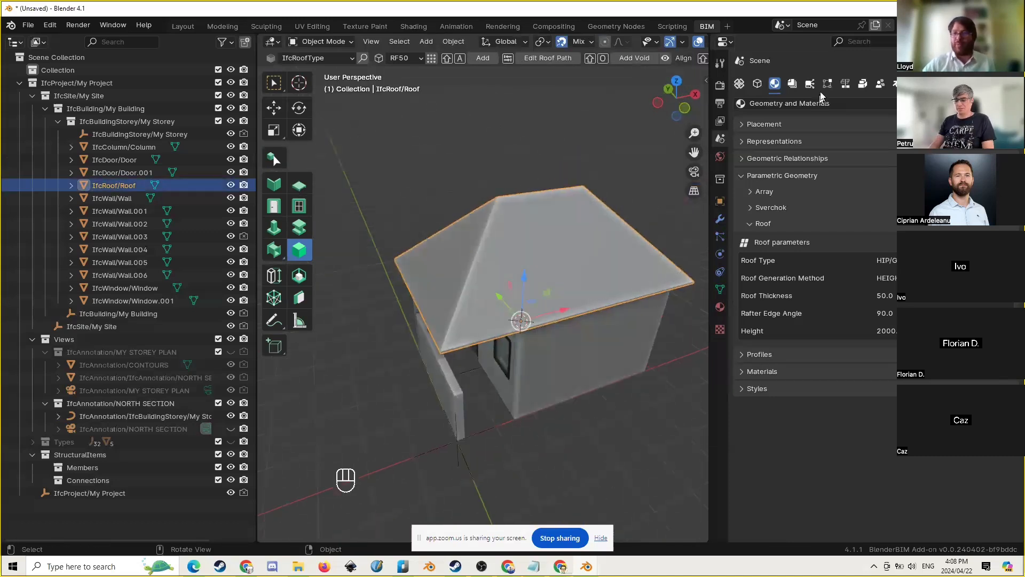
{"action": "left_click", "coordinate": [791, 84]}
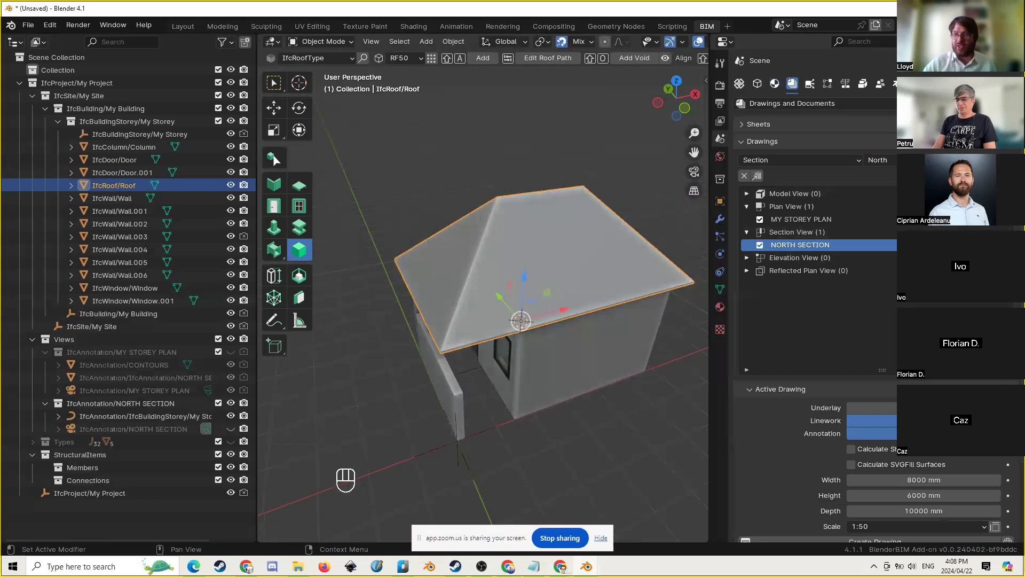
{"action": "left_click", "coordinate": [982, 176]}
{"action": "middle_click_drag", "start_coordinate": [619, 178], "coordinate": [607, 232], "text": "shift"}
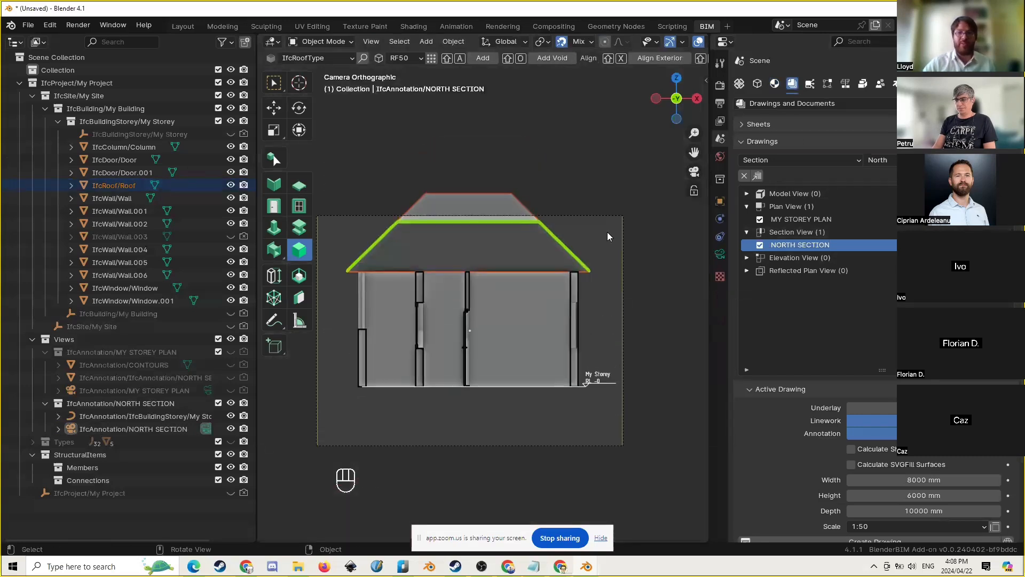
Turn off snapping and raise the NORTH SECTION camera about 1048 mm along Z so its frame includes the roof peak
{"action": "left_click", "coordinate": [594, 225]}
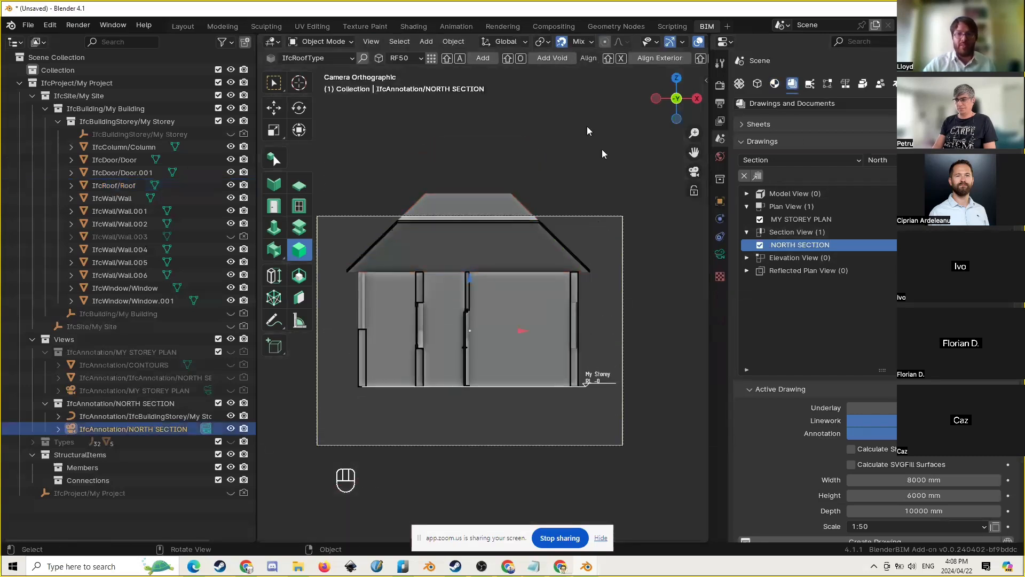
{"action": "left_click", "coordinate": [561, 43]}
{"action": "key", "text": "g"}
{"action": "key", "text": "z"}
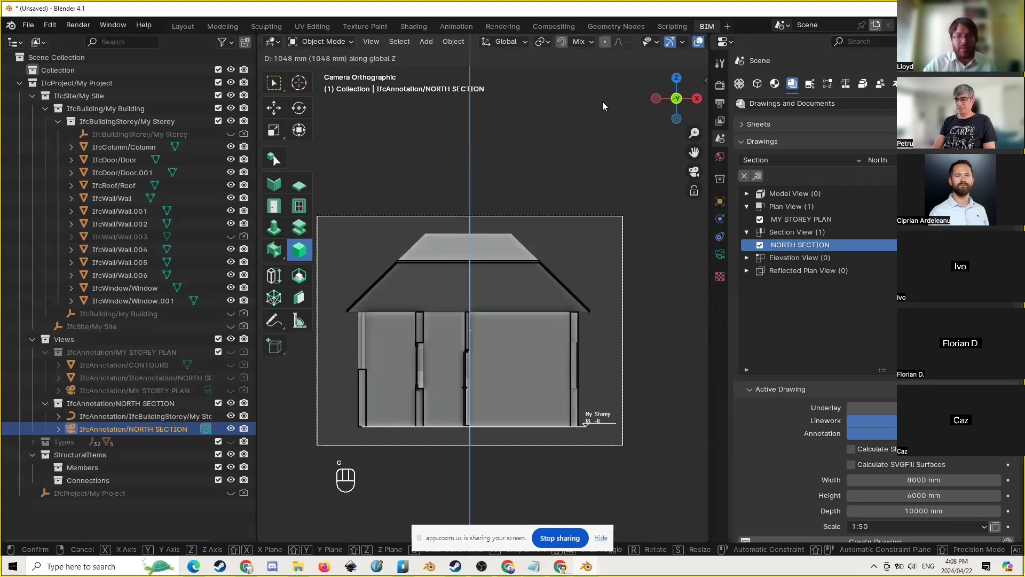
{"action": "left_click", "coordinate": [602, 101]}
Move the NORTH SECTION camera about 750 mm along Y so the cut plane passes through the roof ridge
{"action": "middle_click_drag", "start_coordinate": [533, 228], "coordinate": [598, 329]}
{"action": "scroll", "coordinate": [532, 230], "scroll_direction": "down", "scroll_amount": 7}
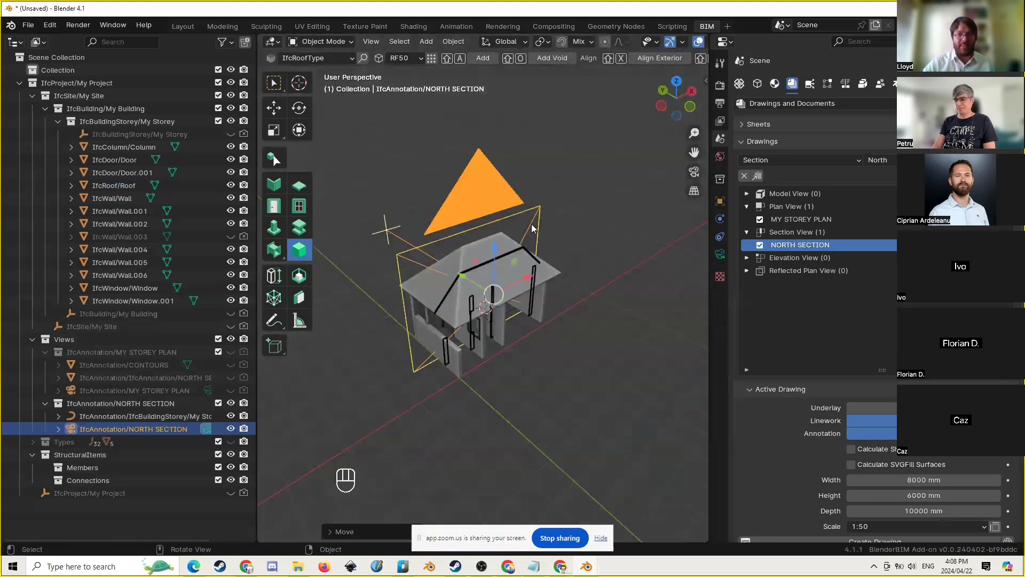
{"action": "scroll", "coordinate": [532, 224], "scroll_direction": "up", "scroll_amount": 4}
{"action": "middle_click_drag", "start_coordinate": [538, 225], "coordinate": [539, 274], "text": "shift"}
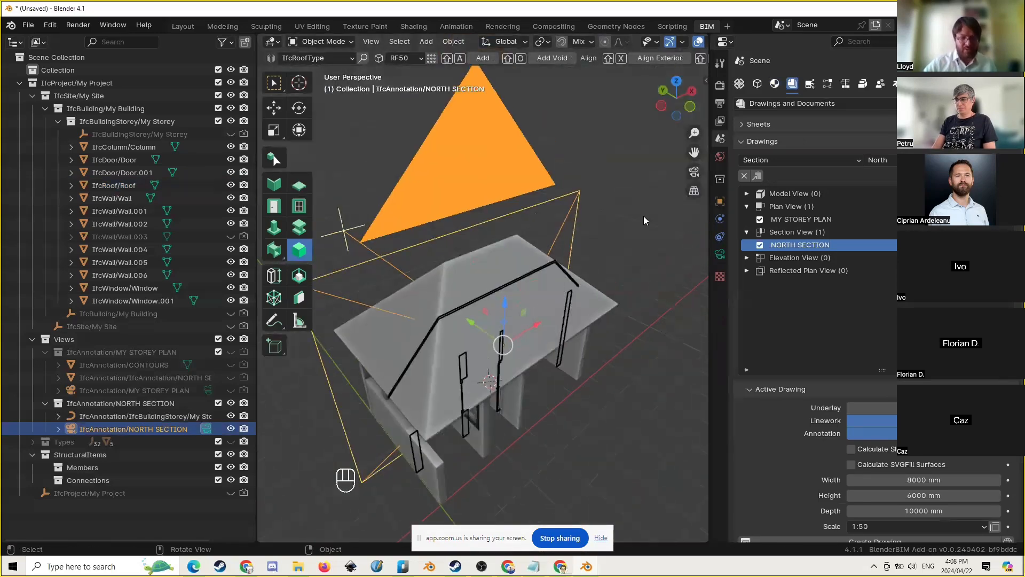
{"action": "key", "text": "g"}
{"action": "key", "text": "y"}
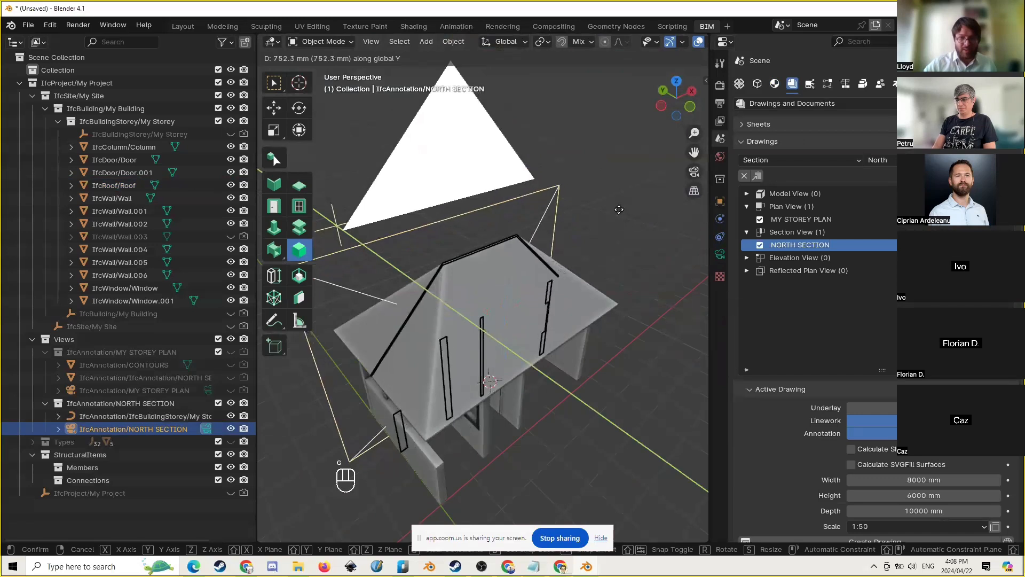
{"action": "left_click", "coordinate": [619, 209]}
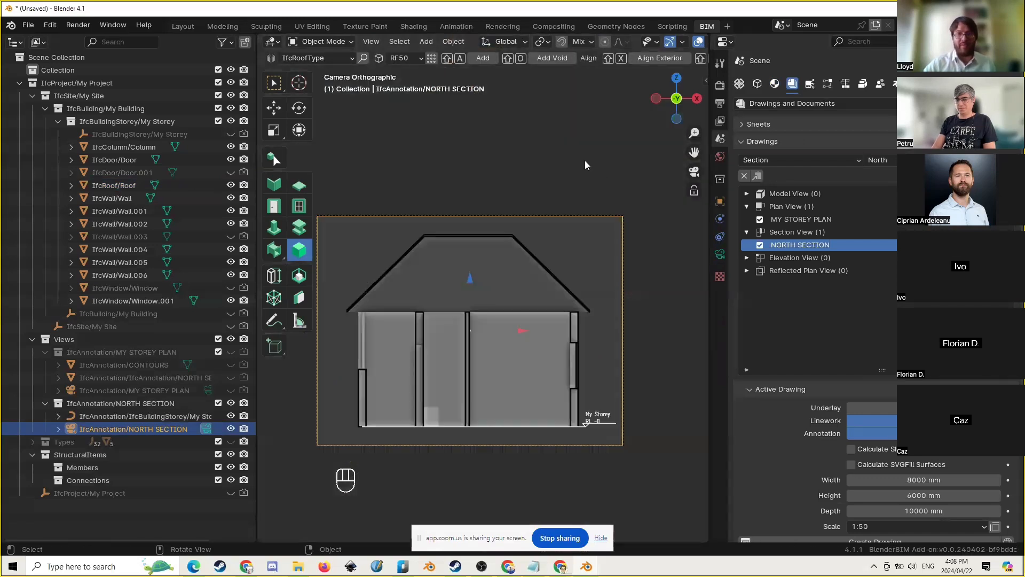
Create the updated NORTH SECTION drawing, check the SVG in the browser and return to the model
{"action": "left_click", "coordinate": [585, 162]}
{"action": "left_click", "coordinate": [585, 215]}
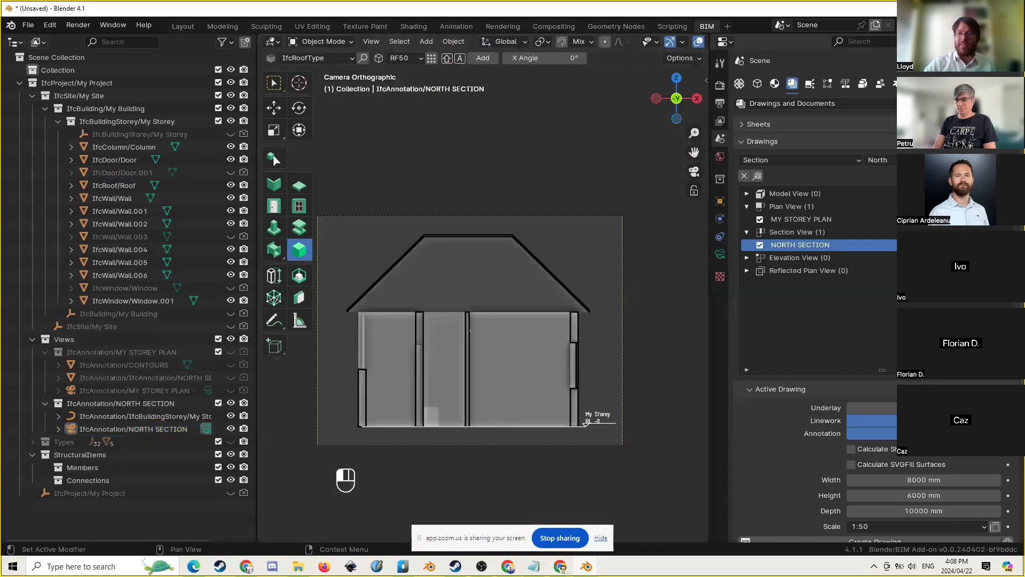
{"action": "left_click", "coordinate": [585, 119]}
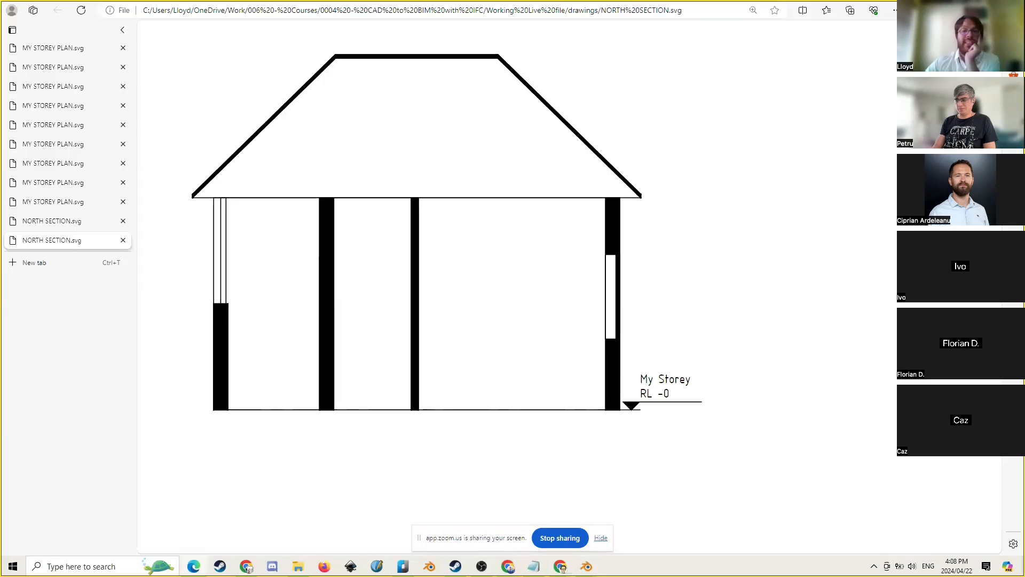
{"action": "key", "text": "alt+Tab"}
Examine the roof, its section cut and the wall tops beneath it in 3D from several angles
{"action": "middle_click_drag", "start_coordinate": [493, 199], "coordinate": [512, 352]}
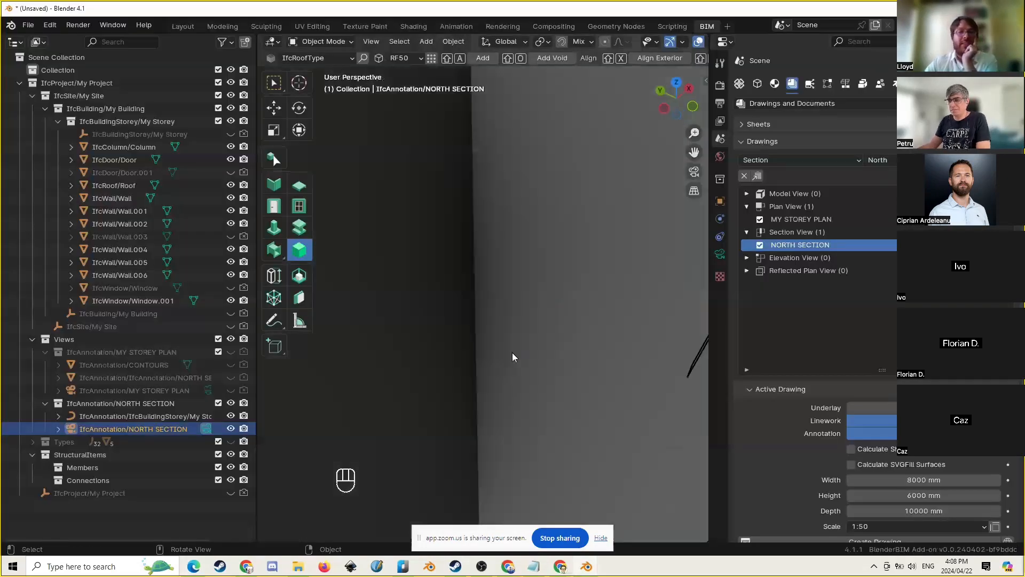
{"action": "scroll", "coordinate": [512, 353], "scroll_direction": "down", "scroll_amount": 6}
{"action": "left_click", "coordinate": [571, 290]}
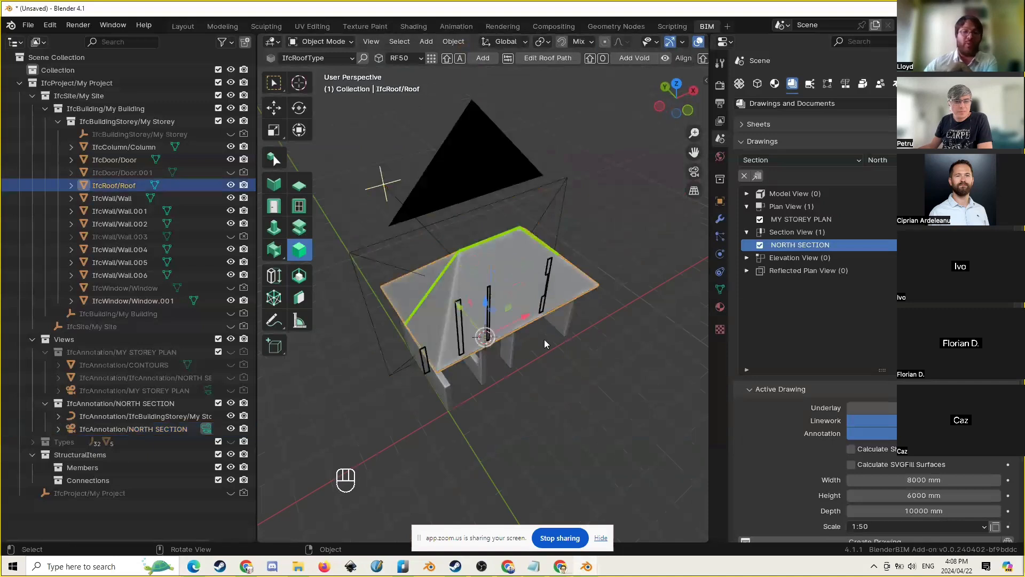
{"action": "middle_click_drag", "start_coordinate": [523, 348], "coordinate": [551, 328]}
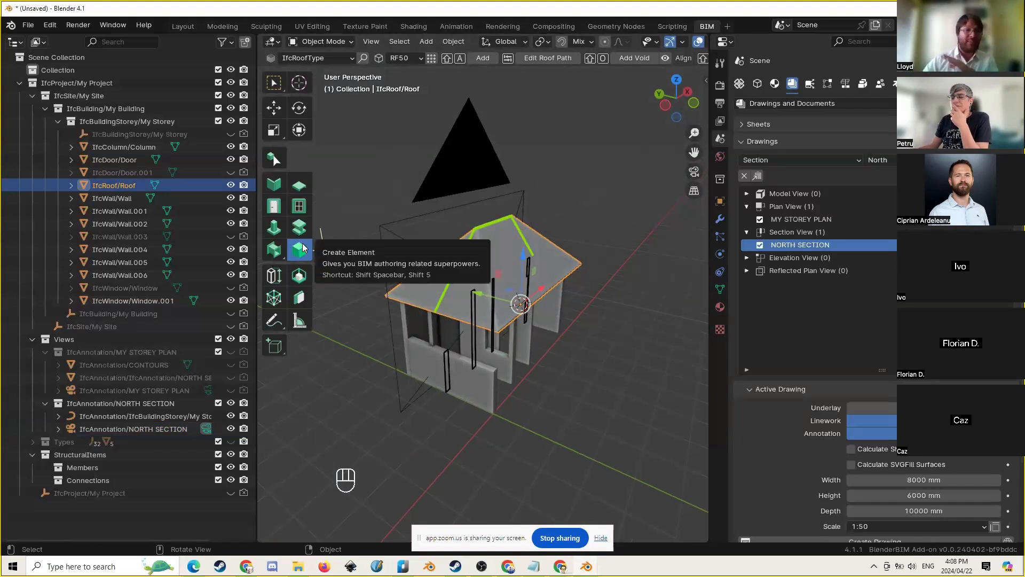
{"action": "middle_click_drag", "start_coordinate": [547, 298], "coordinate": [556, 305]}
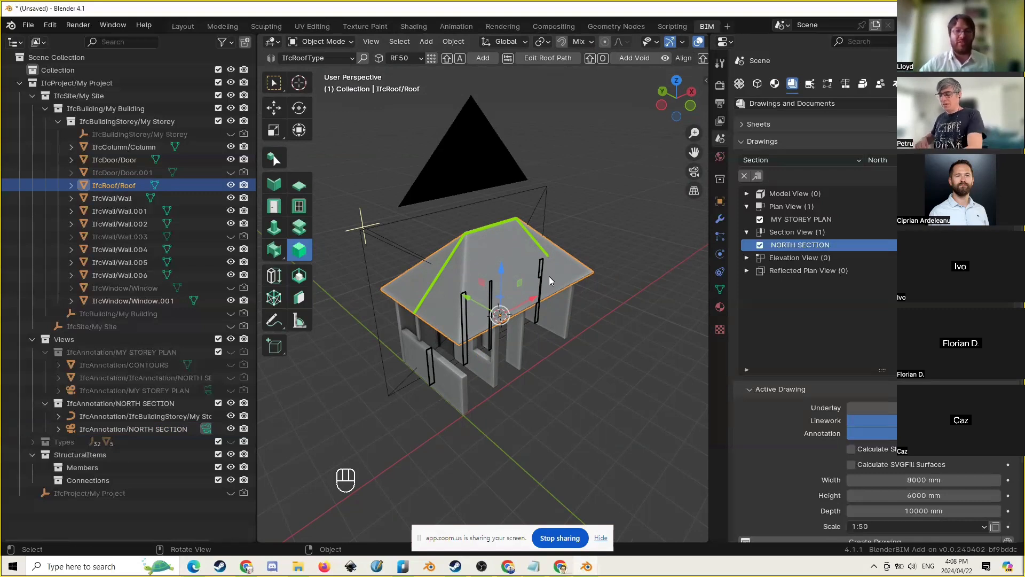
{"action": "scroll", "coordinate": [549, 277], "scroll_direction": "down", "scroll_amount": 4}
{"action": "middle_click_drag", "start_coordinate": [531, 302], "coordinate": [546, 327]}
{"action": "left_click", "coordinate": [546, 328]}
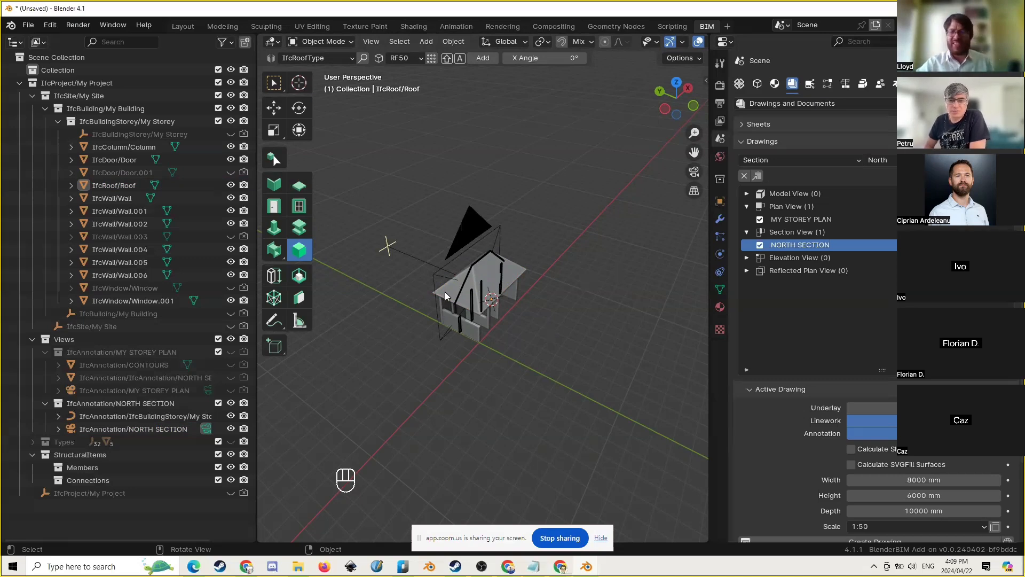
{"action": "scroll", "coordinate": [444, 291], "scroll_direction": "up", "scroll_amount": 5}
{"action": "middle_click_drag", "start_coordinate": [474, 310], "coordinate": [419, 265]}
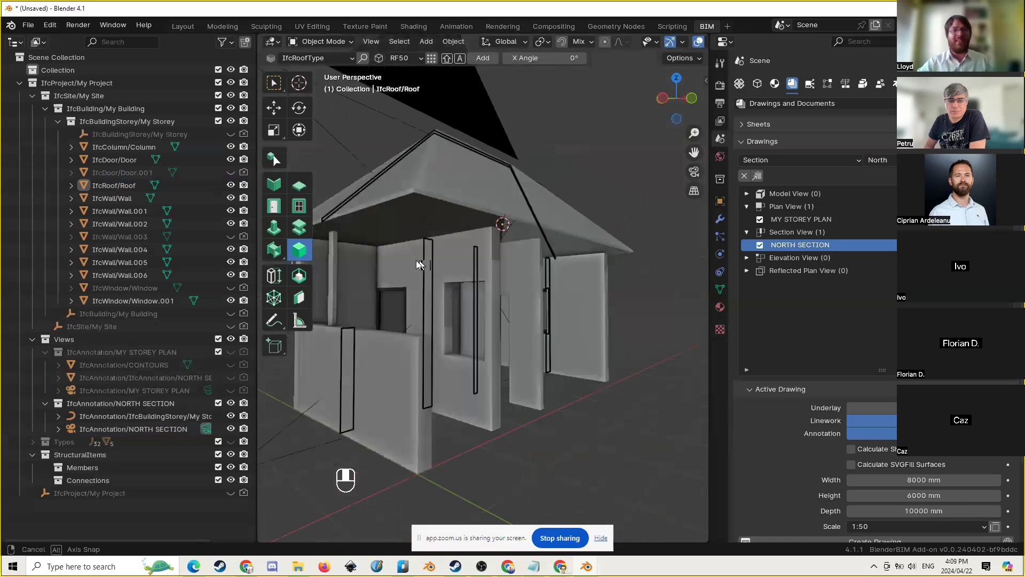
{"action": "scroll", "coordinate": [499, 265], "scroll_direction": "down", "scroll_amount": 4}
{"action": "middle_click_drag", "start_coordinate": [499, 265], "coordinate": [588, 257]}
{"action": "scroll", "coordinate": [492, 265], "scroll_direction": "up", "scroll_amount": 4}
Try to extend the windowed end wall Wall.005 up to the underside of the roof
{"action": "left_click", "coordinate": [532, 218]}
{"action": "scroll", "coordinate": [530, 213], "scroll_direction": "down", "scroll_amount": 3}
{"action": "scroll", "coordinate": [599, 300], "scroll_direction": "up", "scroll_amount": 3}
{"action": "middle_click_drag", "start_coordinate": [638, 314], "coordinate": [546, 275]}
{"action": "left_click", "coordinate": [275, 185]}
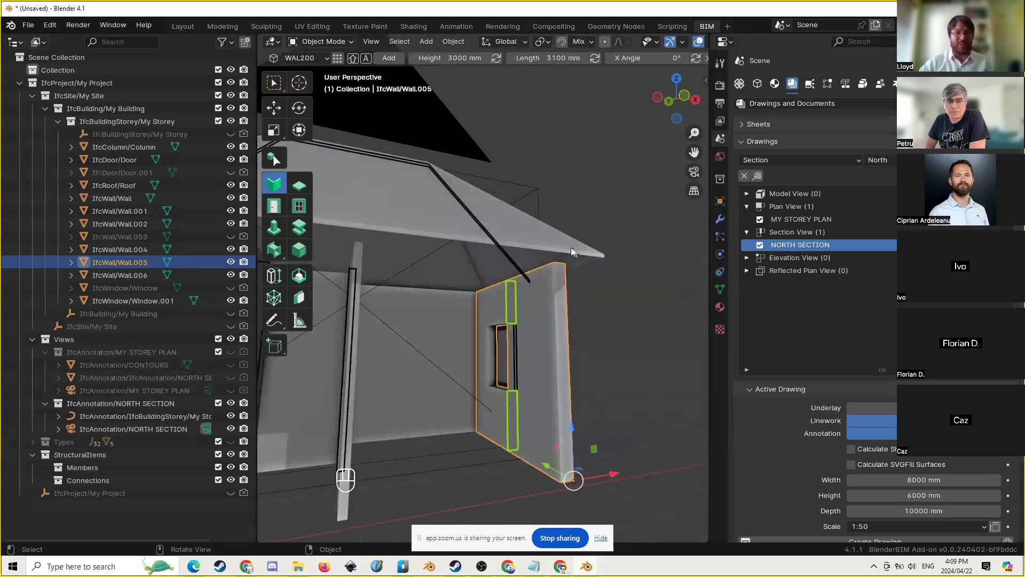
{"action": "left_click", "coordinate": [549, 238], "text": "shift"}
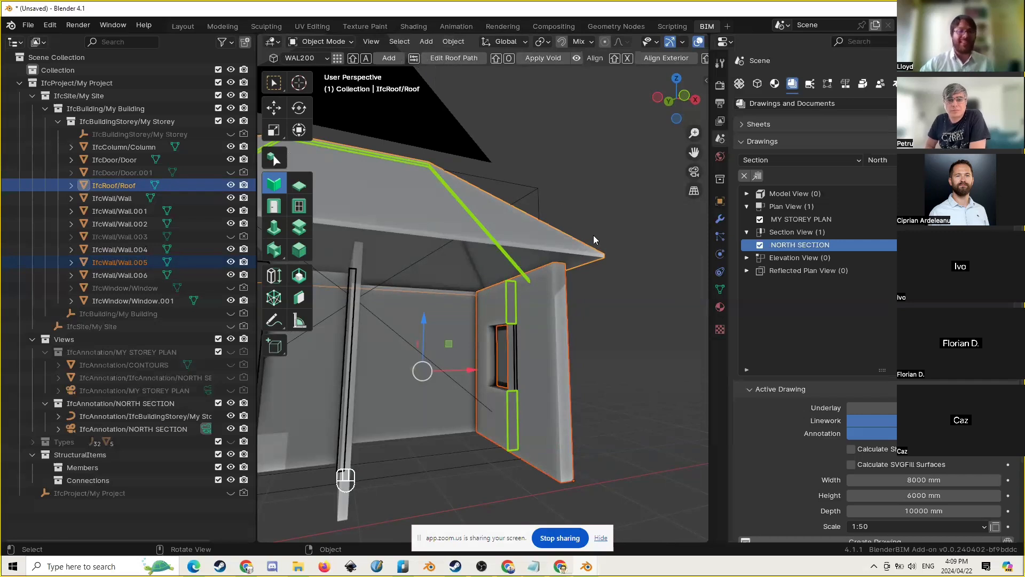
{"action": "mouse_move", "coordinate": [593, 235]}
{"action": "middle_mouse_down"}
{"action": "mouse_move", "coordinate": [587, 248]}
{"action": "mouse_move", "coordinate": [597, 230]}
{"action": "middle_mouse_up"}
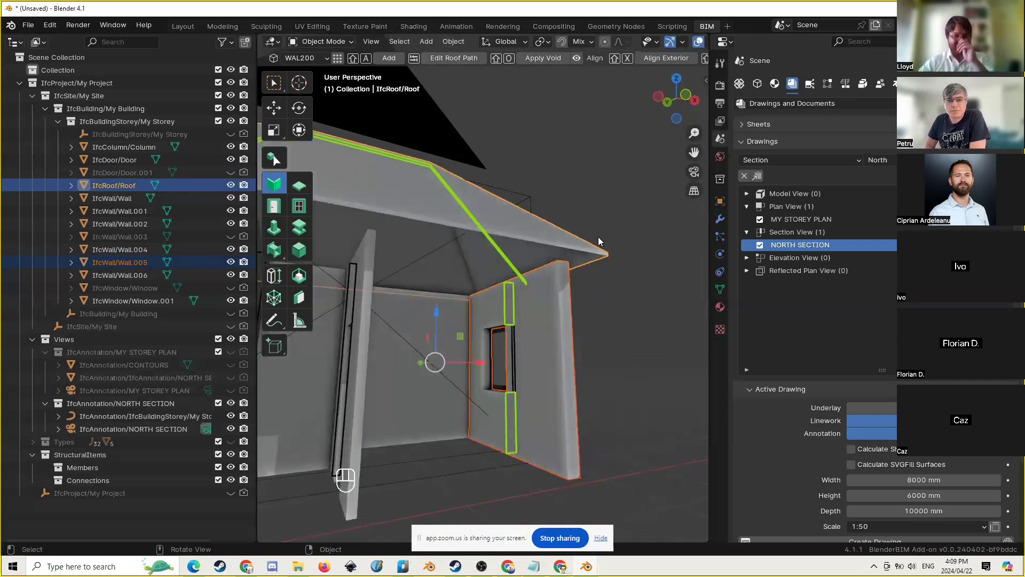
{"action": "key", "text": "shift"}
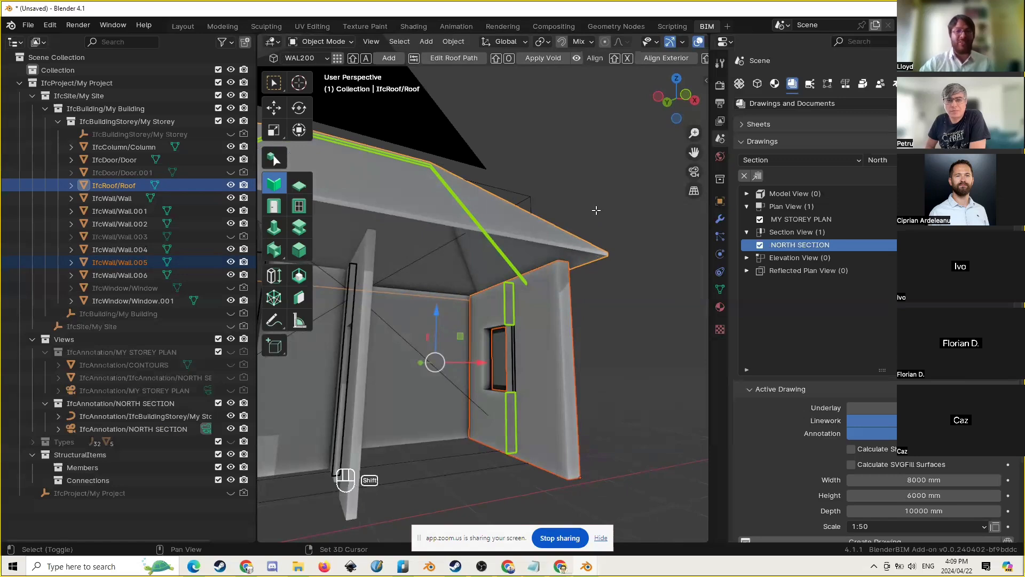
{"action": "key", "text": "shift+e"}
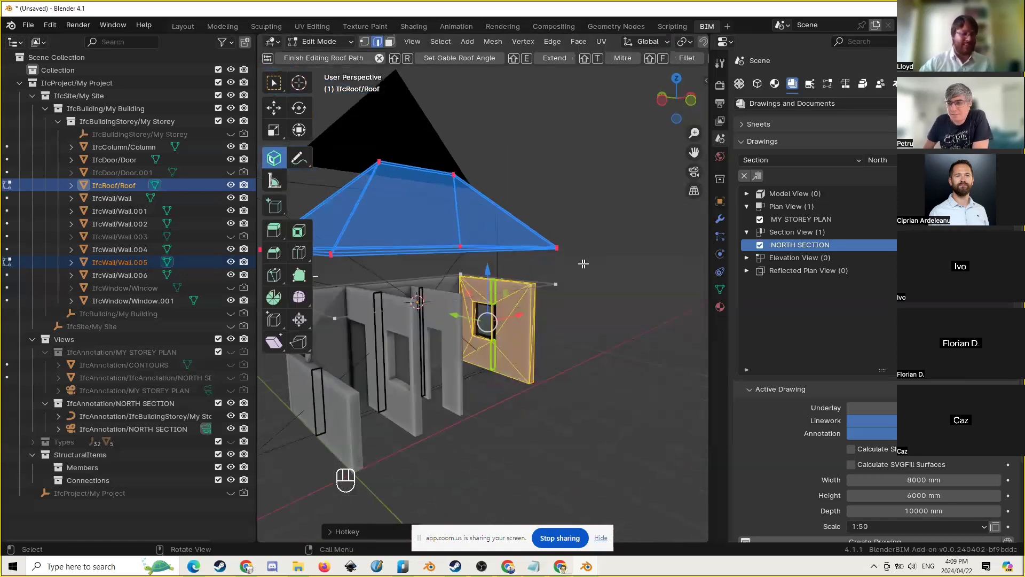
Leave roof path editing and undo back to the hip roof with the roof and end wall selected
{"action": "middle_click_drag", "start_coordinate": [584, 263], "coordinate": [539, 250]}
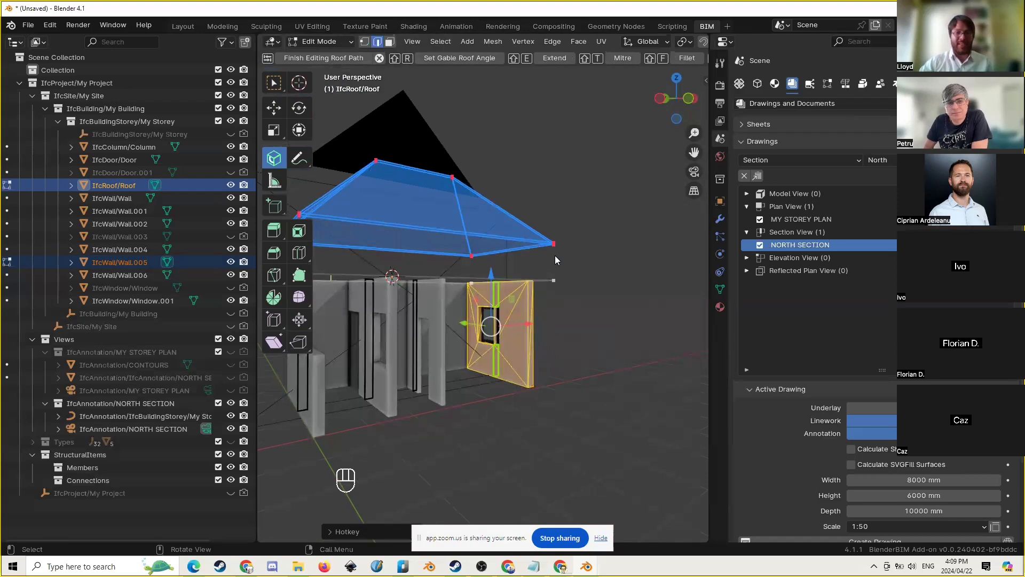
{"action": "key", "text": "Tab"}
{"action": "middle_click_drag", "start_coordinate": [555, 268], "coordinate": [612, 230]}
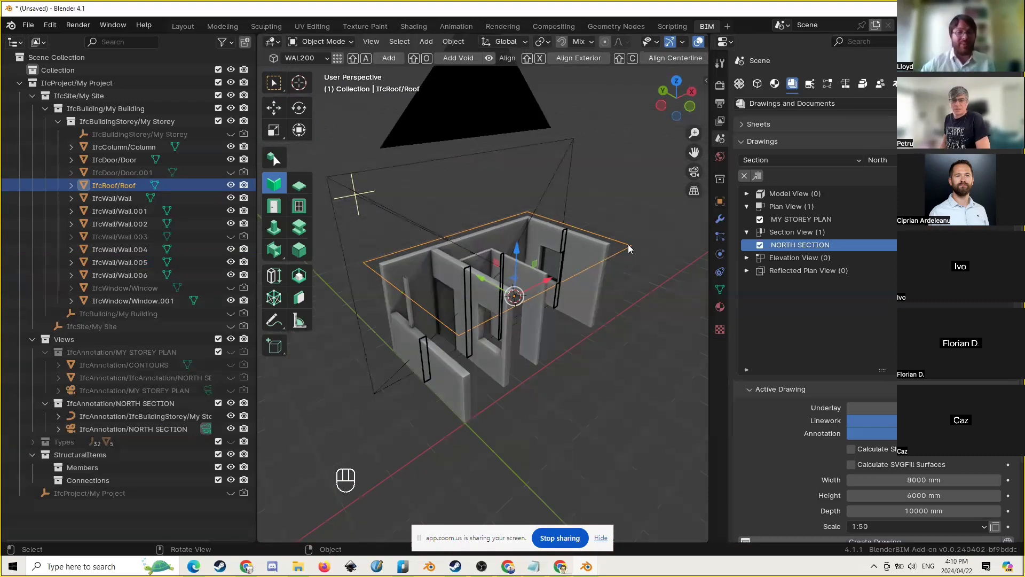
{"action": "middle_click_drag", "start_coordinate": [600, 242], "coordinate": [624, 288]}
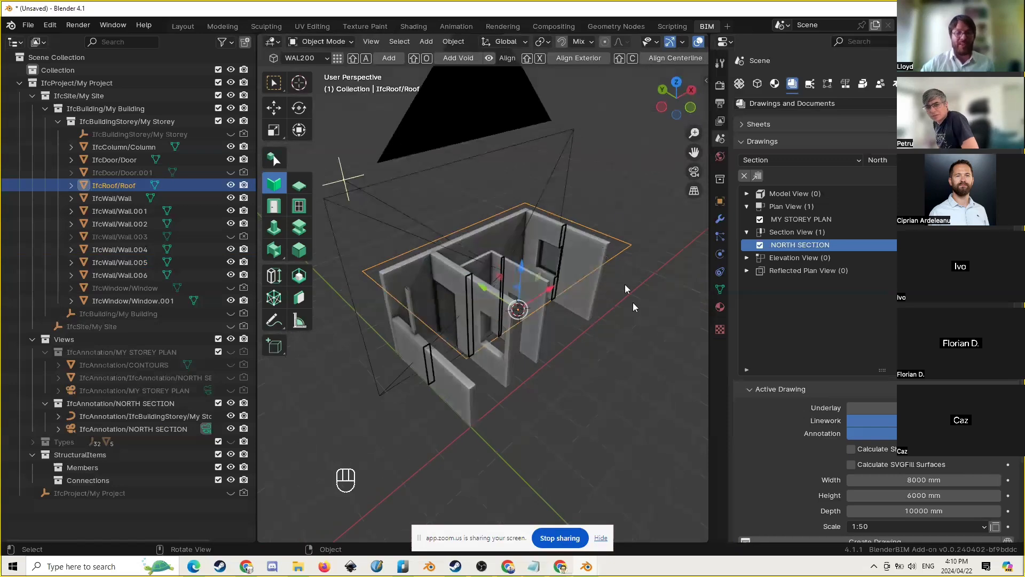
{"action": "key", "text": "ctrl+z"}
{"action": "key", "text": "ctrl+z"}
{"action": "key", "text": "ctrl+z"}
{"action": "key", "text": "ctrl+z"}
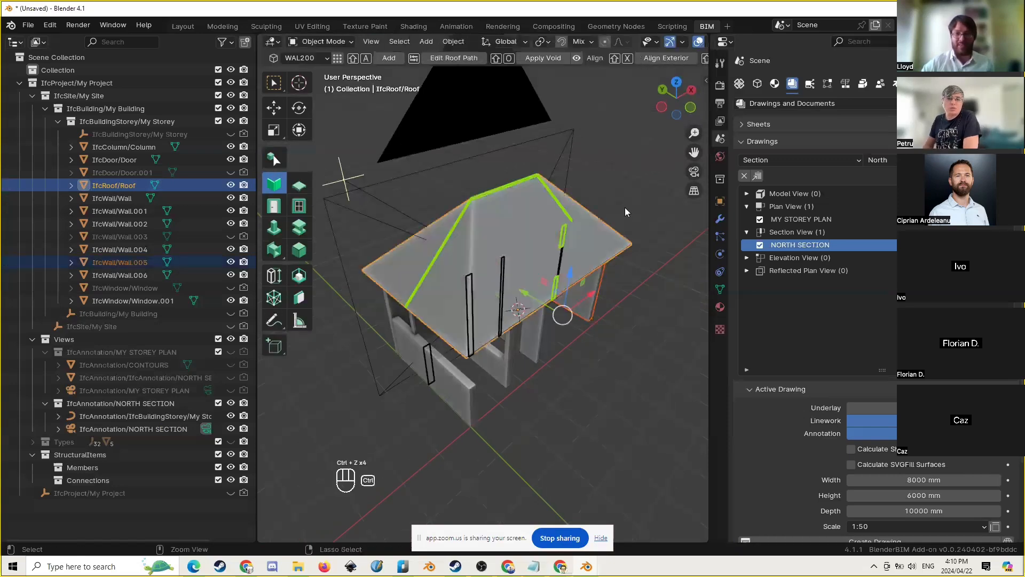
Examine the junction between the top of the windowed end wall and the underside of the roof
{"action": "middle_click_drag", "start_coordinate": [620, 231], "coordinate": [563, 248]}
{"action": "scroll", "coordinate": [555, 282], "scroll_direction": "up", "scroll_amount": 2}
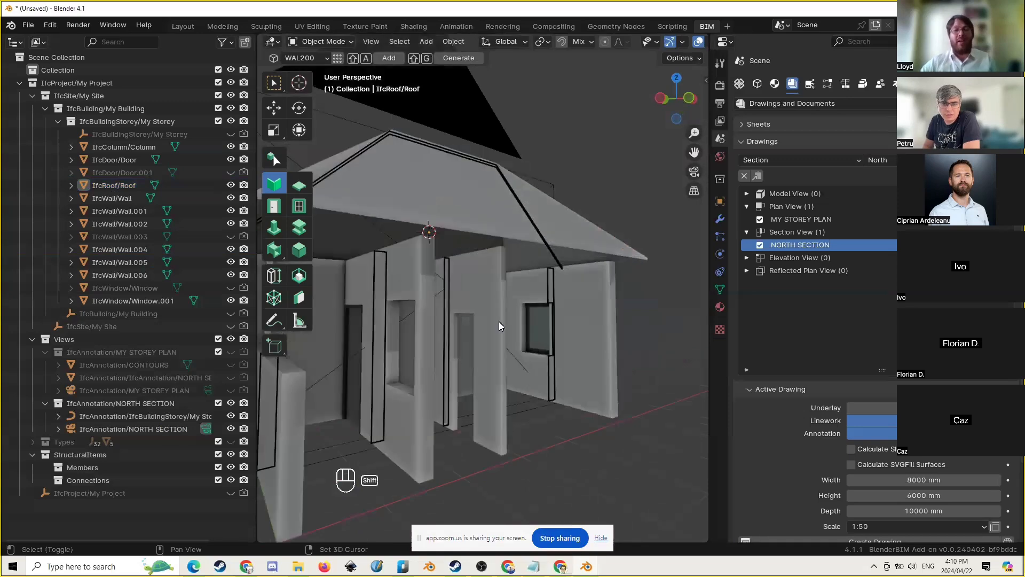
{"action": "middle_click_drag", "start_coordinate": [497, 322], "coordinate": [654, 303], "text": "shift"}
{"action": "scroll", "coordinate": [562, 304], "scroll_direction": "down", "scroll_amount": 3}
{"action": "left_click", "coordinate": [631, 284]}
{"action": "middle_click_drag", "start_coordinate": [580, 300], "coordinate": [486, 260], "text": "shift"}
{"action": "scroll", "coordinate": [499, 314], "scroll_direction": "up", "scroll_amount": 5}
{"action": "scroll", "coordinate": [537, 293], "scroll_direction": "down", "scroll_amount": 5}
{"action": "middle_click_drag", "start_coordinate": [393, 286], "coordinate": [451, 284]}
{"action": "scroll", "coordinate": [559, 281], "scroll_direction": "up", "scroll_amount": 4}
{"action": "right_click_drag", "start_coordinate": [452, 284], "coordinate": [441, 270], "text": "shift"}
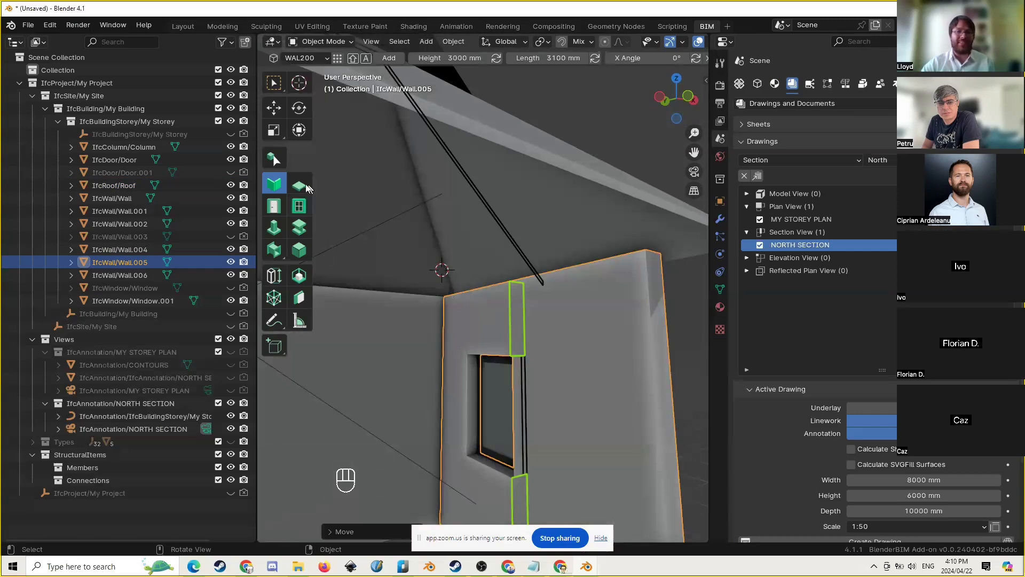
{"action": "middle_click_drag", "start_coordinate": [476, 195], "coordinate": [474, 192]}
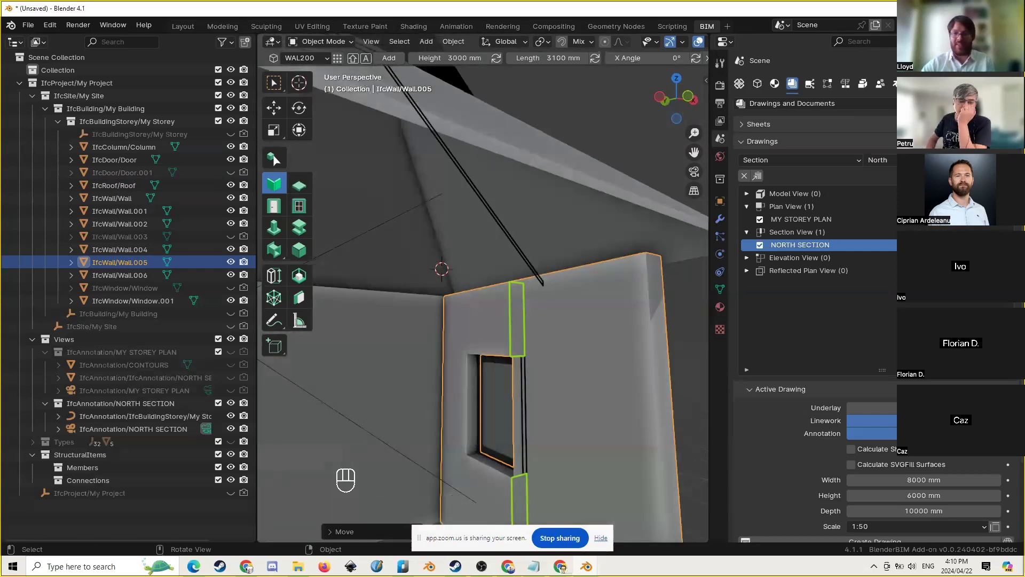
Measure the vertical distance from the end wall's outer top corner to the sloping roof, after checking the section through the drawing camera
{"action": "key", "text": "KP_0"}
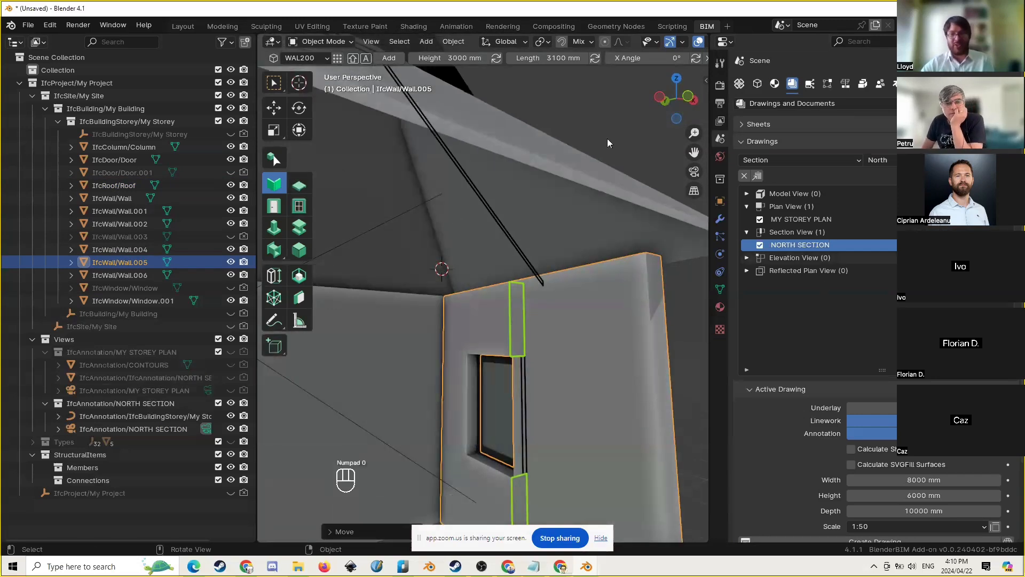
{"action": "key", "text": "KP_0"}
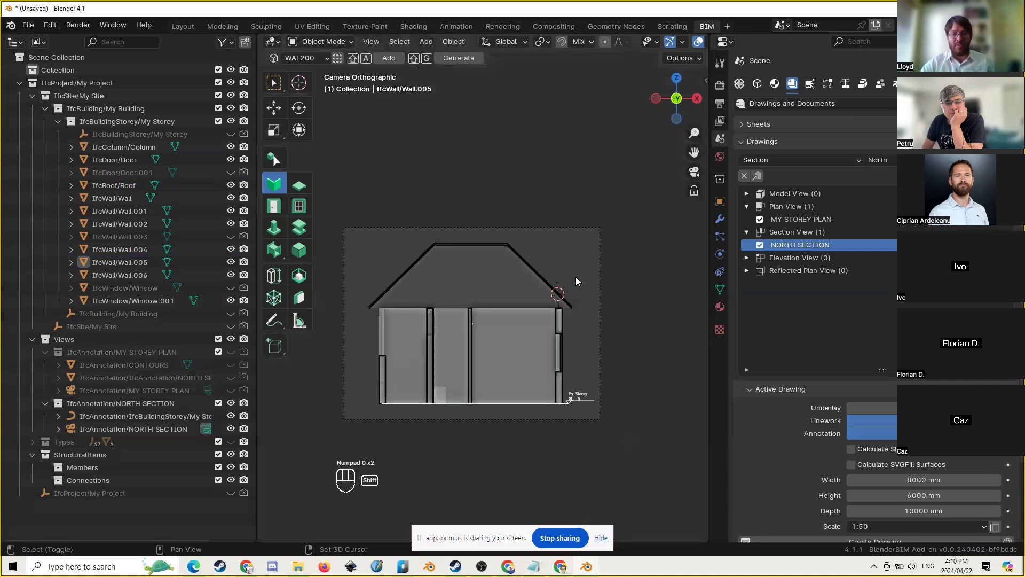
{"action": "middle_click_drag", "start_coordinate": [576, 276], "coordinate": [448, 242], "text": "shift"}
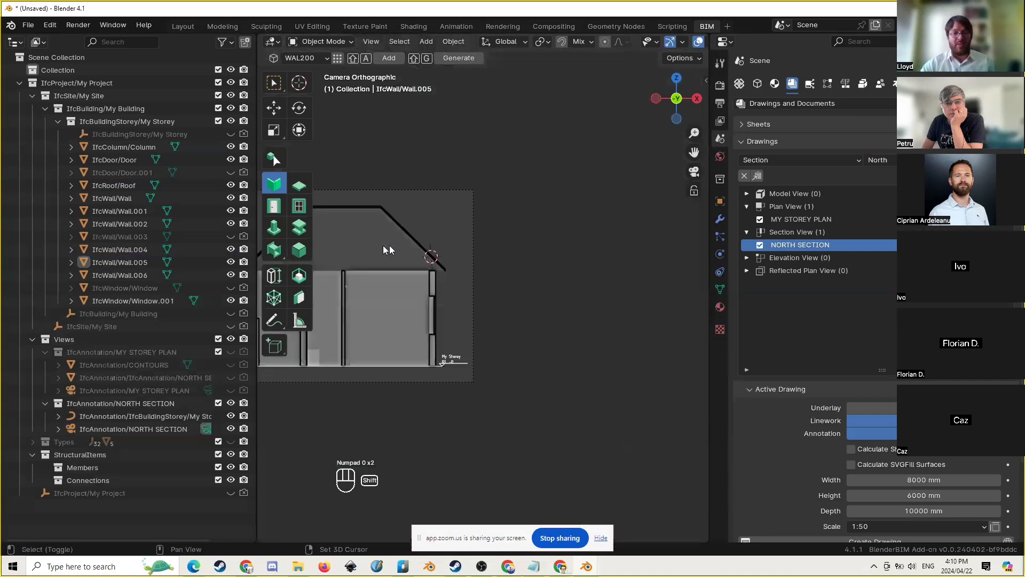
{"action": "scroll", "coordinate": [385, 252], "scroll_direction": "up", "scroll_amount": 6}
{"action": "middle_click_drag", "start_coordinate": [382, 255], "coordinate": [559, 364], "text": "shift"}
{"action": "scroll", "coordinate": [558, 364], "scroll_direction": "up", "scroll_amount": 6}
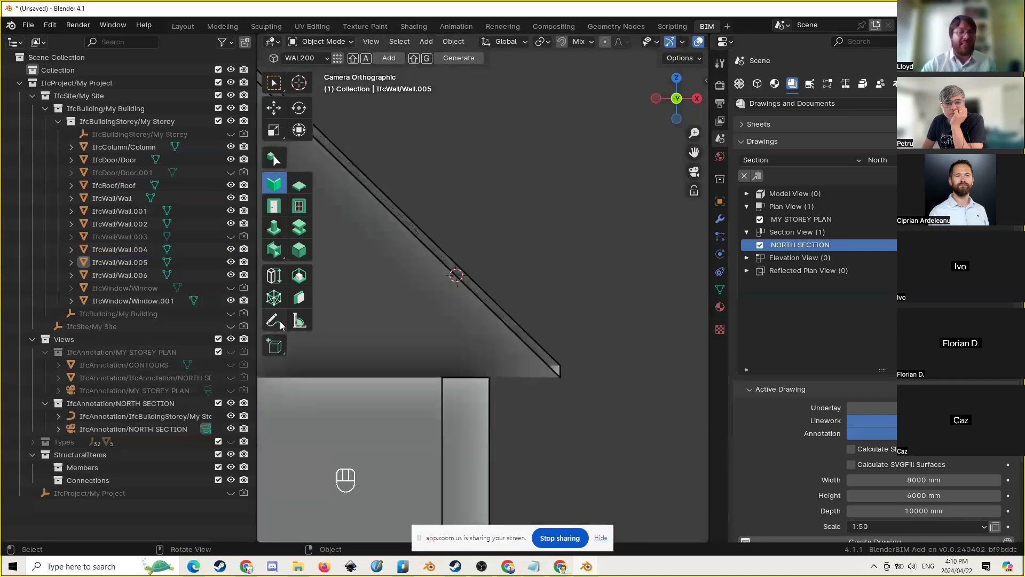
{"action": "left_click", "coordinate": [299, 320]}
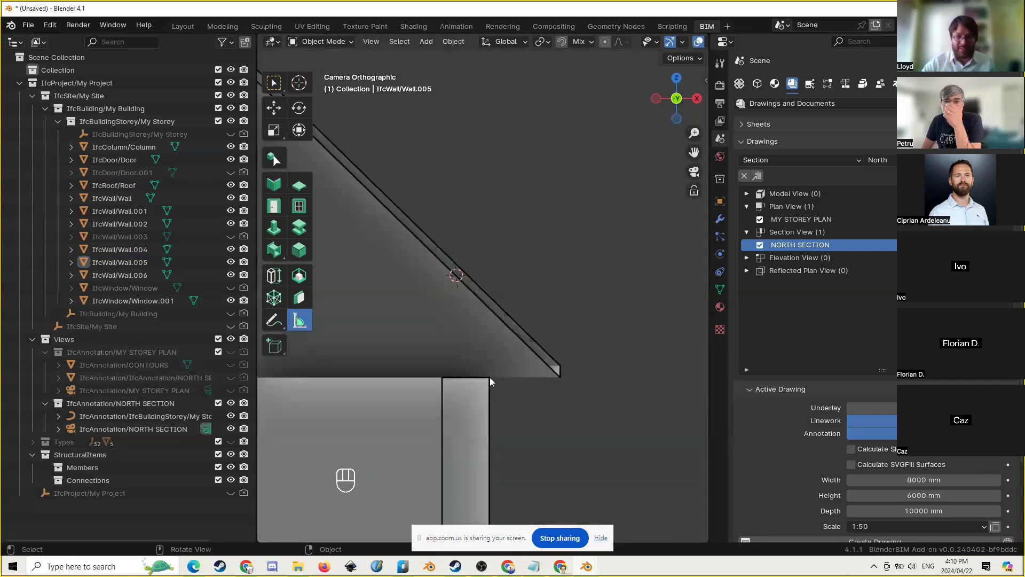
{"action": "scroll", "coordinate": [526, 271], "scroll_direction": "down", "scroll_amount": 6}
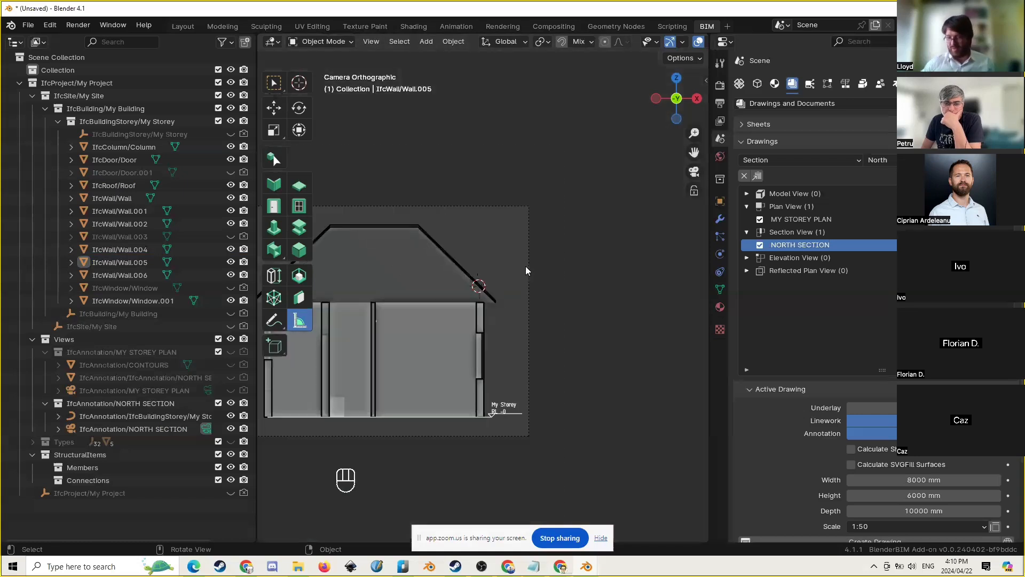
{"action": "key", "text": "KP_3"}
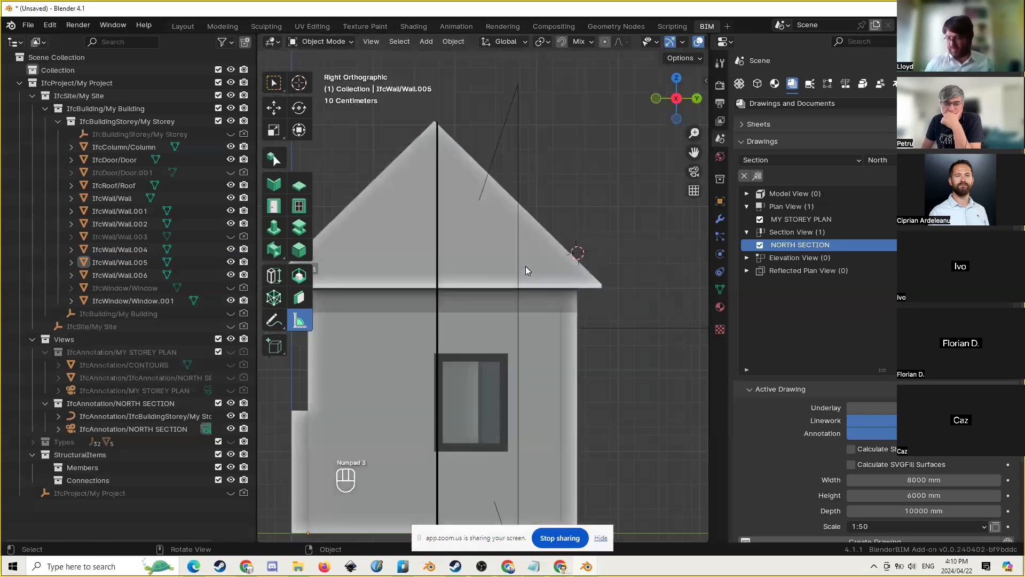
{"action": "key", "text": "KP_1"}
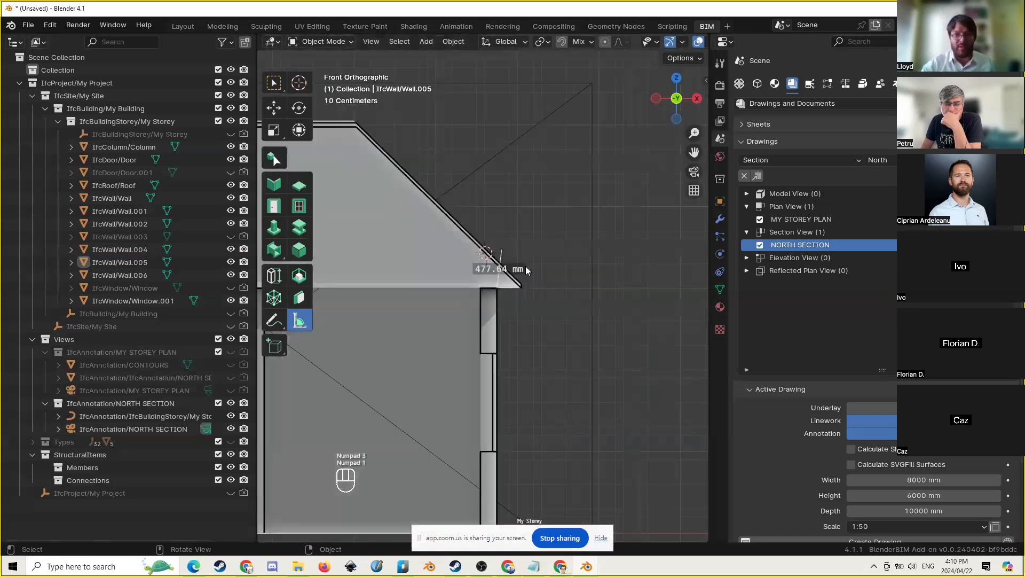
{"action": "scroll", "coordinate": [525, 270], "scroll_direction": "up", "scroll_amount": 5}
{"action": "left_click_drag", "start_coordinate": [529, 193], "coordinate": [531, 228]}
Set the height of the windowed end wall to 3290 mm
{"action": "left_click", "coordinate": [274, 183]}
{"action": "left_click", "coordinate": [510, 313]}
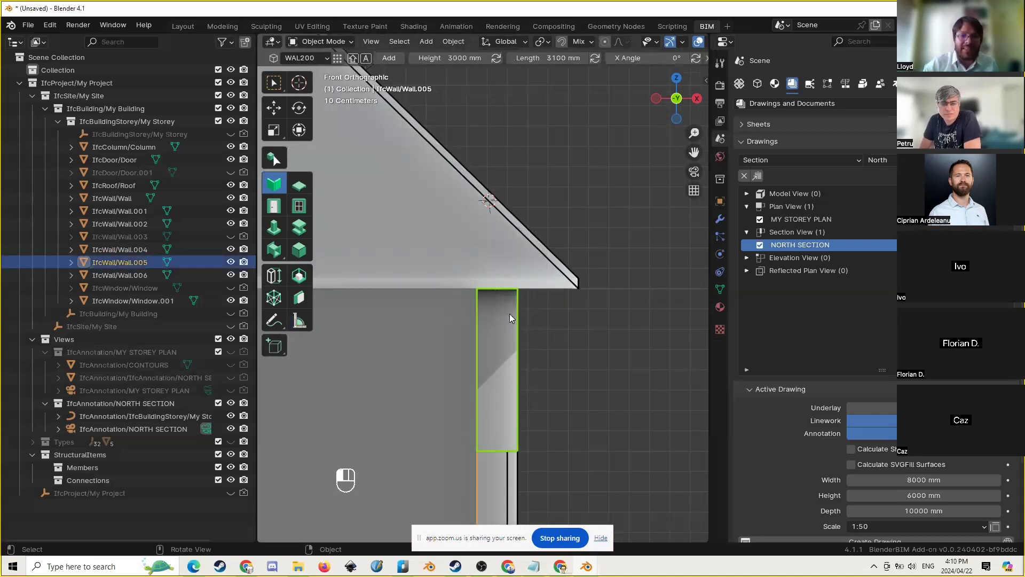
{"action": "scroll", "coordinate": [572, 121], "scroll_direction": "down", "scroll_amount": 5}
{"action": "left_click", "coordinate": [456, 55]}
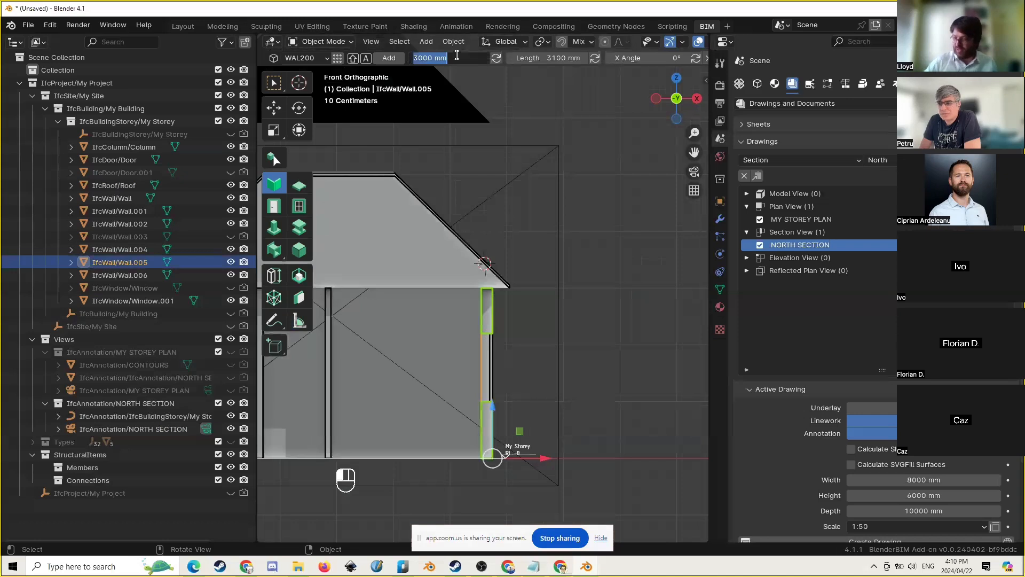
{"action": "type", "text": "3290"}
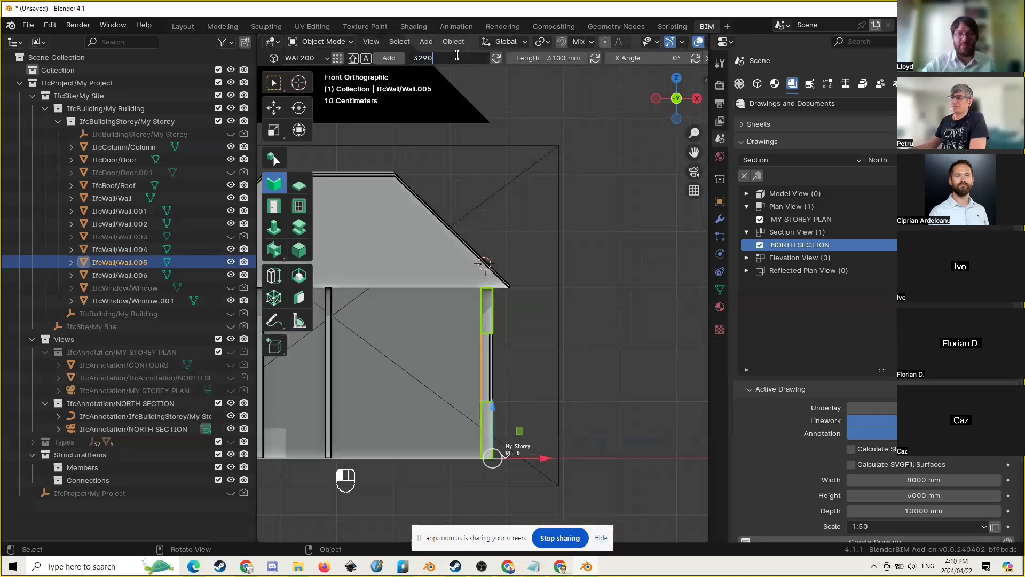
{"action": "key", "text": "Return"}
{"action": "left_click", "coordinate": [496, 58]}
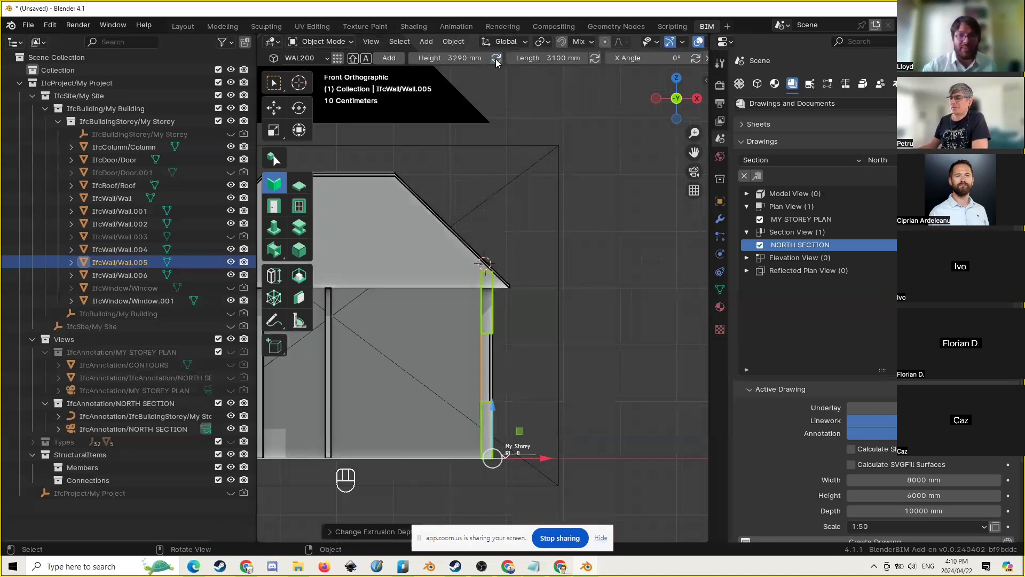
{"action": "left_click", "coordinate": [496, 127]}
{"action": "scroll", "coordinate": [534, 244], "scroll_direction": "up", "scroll_amount": 9}
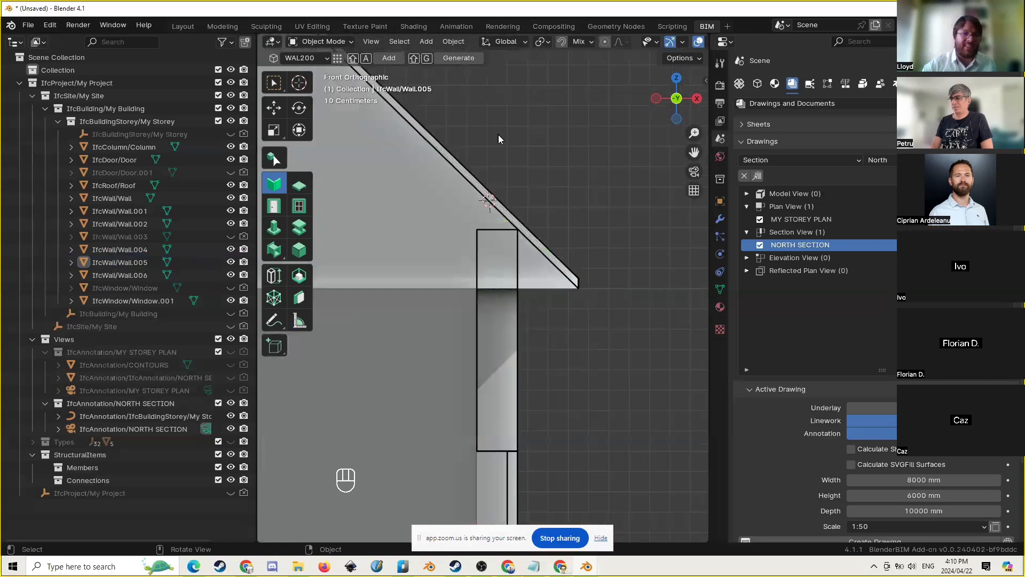
Hide the roof to expose the walls and activate the Slab tool
{"action": "scroll", "coordinate": [615, 195], "scroll_direction": "down", "scroll_amount": 6}
{"action": "middle_click_drag", "start_coordinate": [469, 270], "coordinate": [525, 274], "text": "shift"}
{"action": "scroll", "coordinate": [411, 299], "scroll_direction": "down", "scroll_amount": 5}
{"action": "middle_click_drag", "start_coordinate": [408, 300], "coordinate": [496, 298], "text": "shift"}
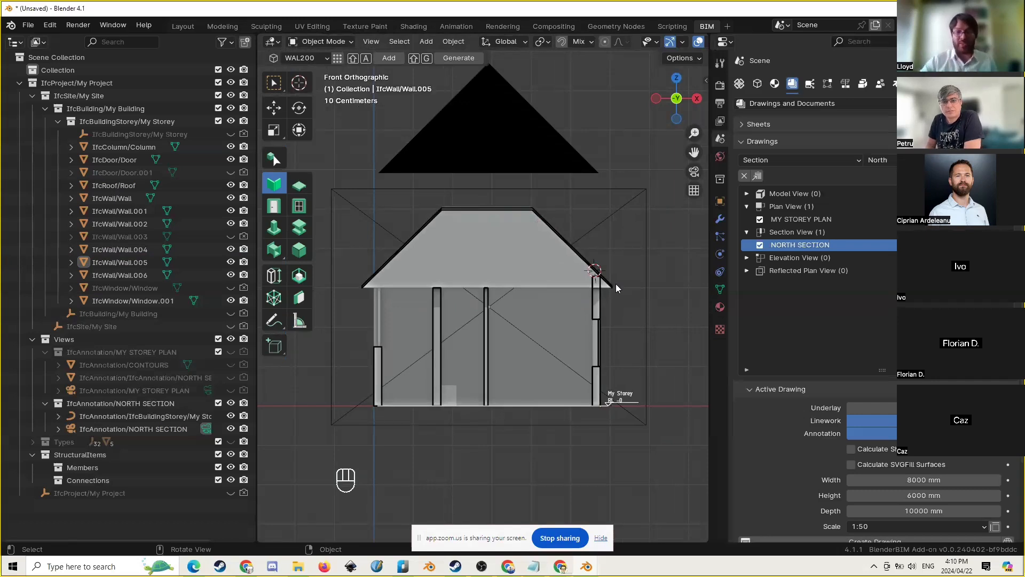
{"action": "middle_click_drag", "start_coordinate": [616, 284], "coordinate": [507, 299]}
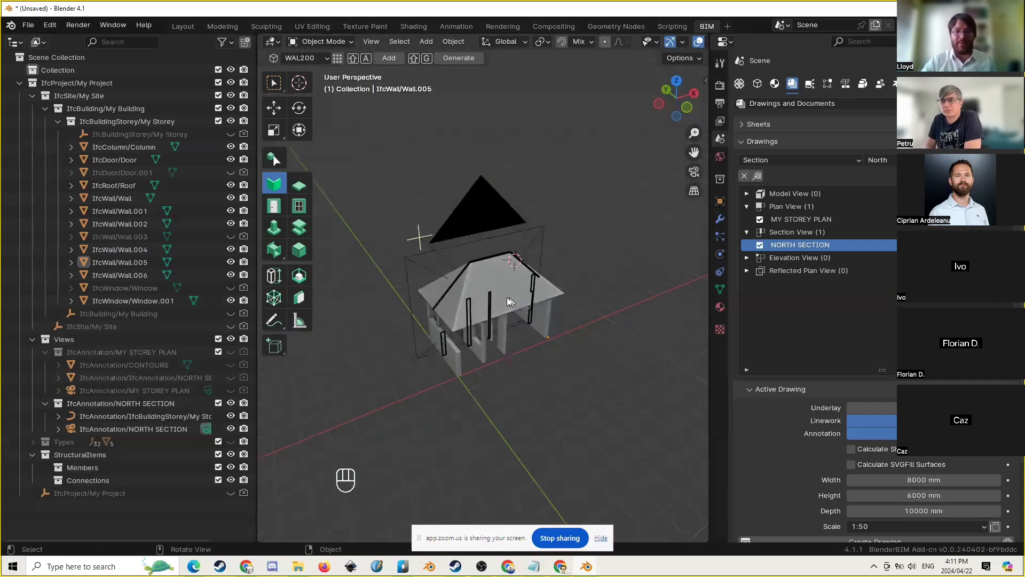
{"action": "left_click", "coordinate": [498, 283]}
{"action": "scroll", "coordinate": [498, 283], "scroll_direction": "up", "scroll_amount": 3}
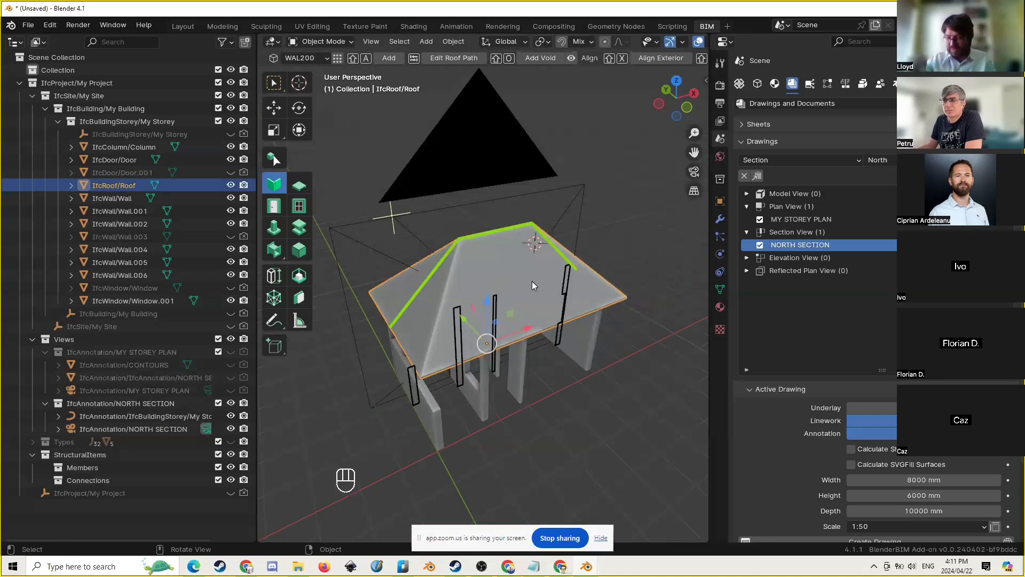
{"action": "key", "text": "h"}
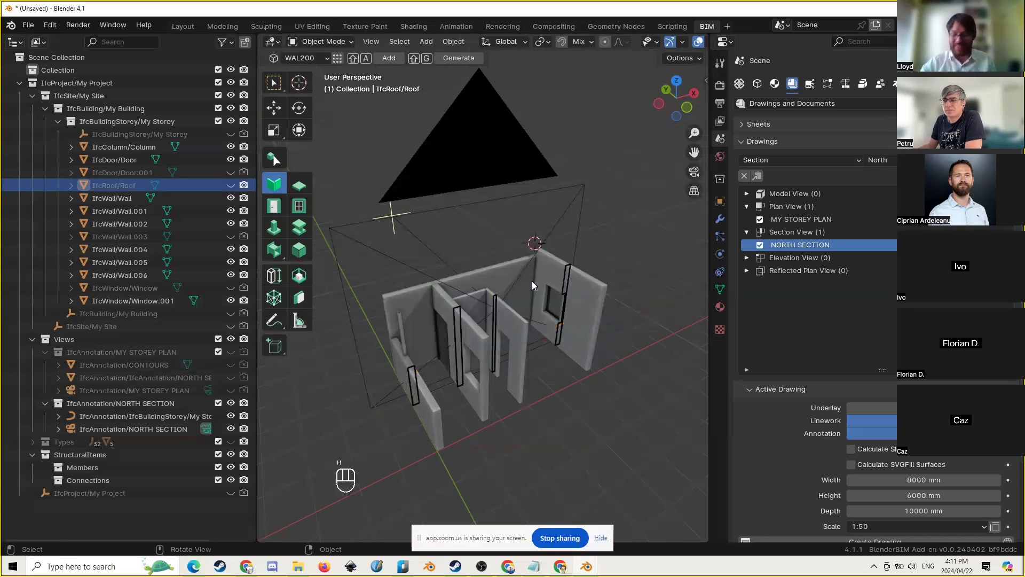
{"action": "middle_click_drag", "start_coordinate": [614, 386], "coordinate": [539, 369]}
{"action": "left_click", "coordinate": [299, 184]}
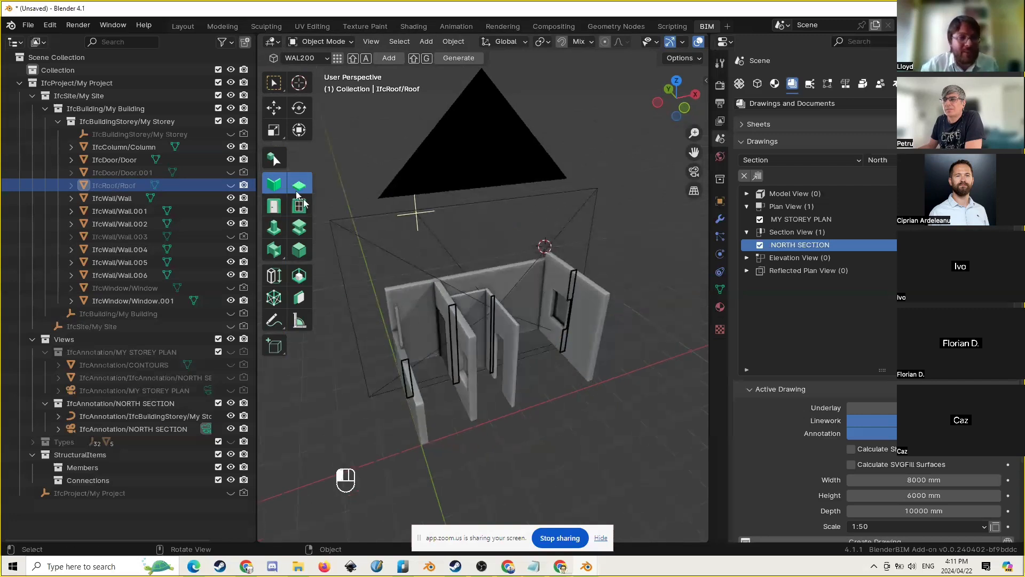
Try to place an FLR250 slab at the end wall's outer top corner, move it along X and delete it
{"action": "scroll", "coordinate": [638, 289], "scroll_direction": "up", "scroll_amount": 3}
{"action": "middle_click_drag", "start_coordinate": [638, 289], "coordinate": [585, 303], "text": "shift"}
{"action": "right_click_drag", "start_coordinate": [555, 253], "coordinate": [644, 307], "text": "shift"}
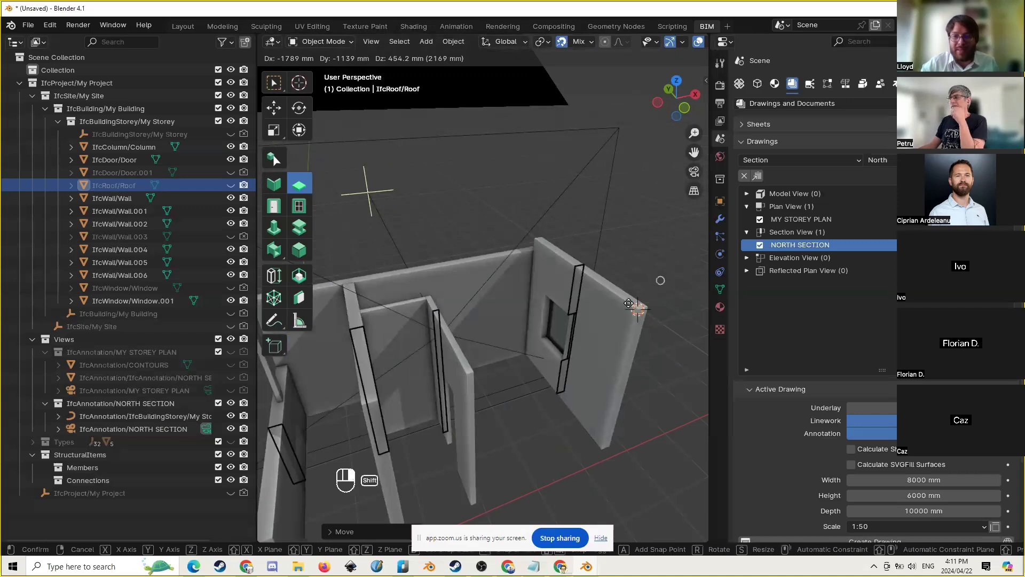
{"action": "scroll", "coordinate": [597, 217], "scroll_direction": "down", "scroll_amount": 4}
{"action": "key", "text": "shift+a"}
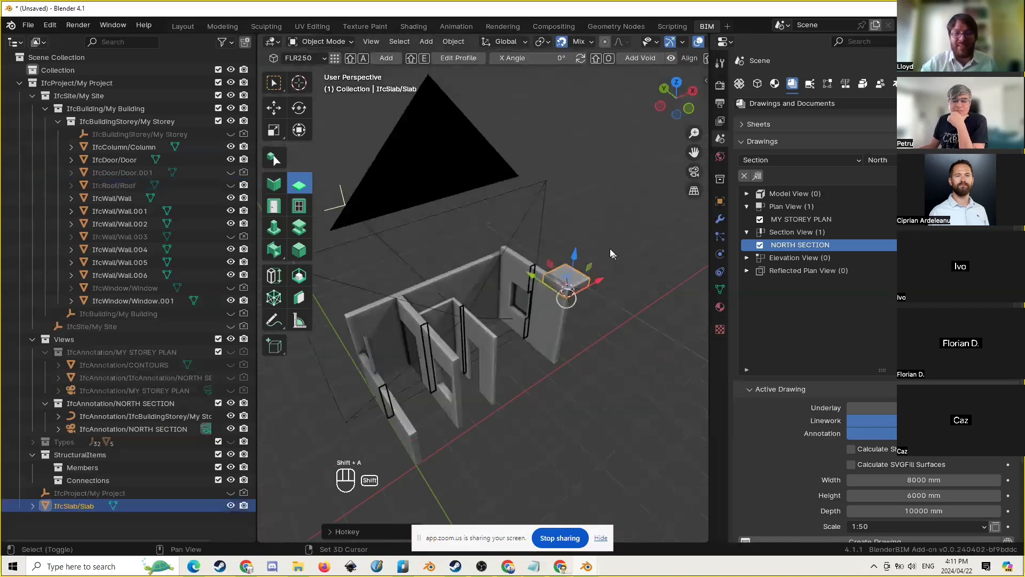
{"action": "key", "text": "g"}
{"action": "key", "text": "x"}
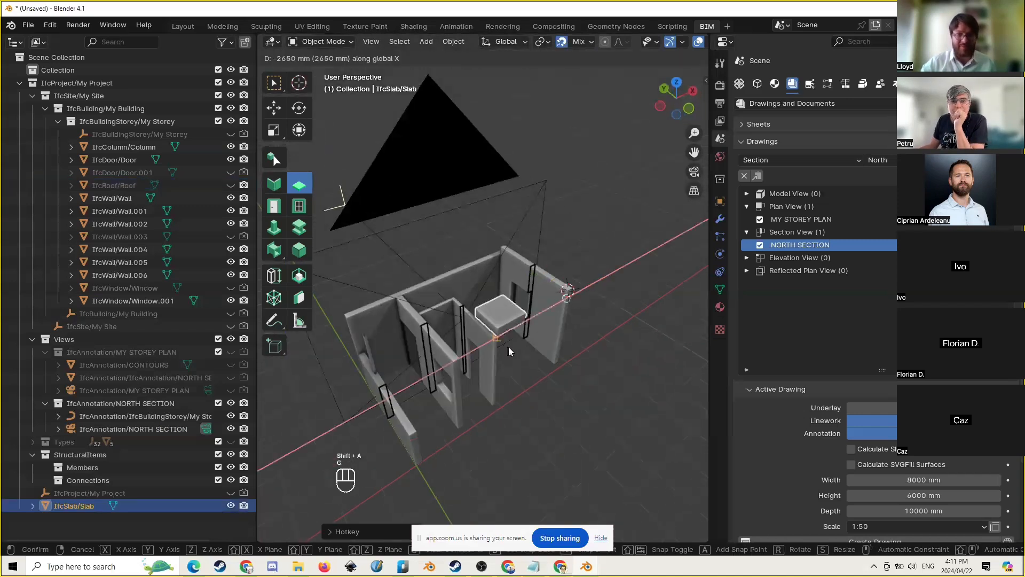
{"action": "left_click", "coordinate": [508, 347]}
{"action": "key", "text": "x"}
{"action": "left_click", "coordinate": [535, 354]}
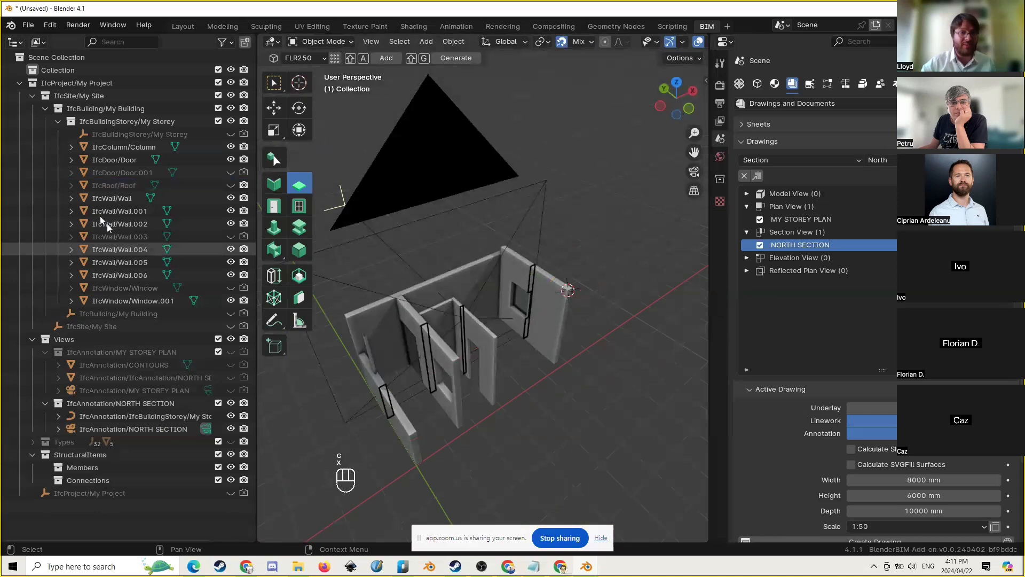
Add an FLR250 slab to My Storey and position it on the walls at X 1500, Y 200 and Z 3000 mm
{"action": "left_click", "coordinate": [117, 122]}
{"action": "right_click_drag", "start_coordinate": [500, 293], "coordinate": [493, 372], "text": "shift"}
{"action": "key", "text": "shift+a"}
{"action": "key", "text": "g"}
{"action": "key", "text": "g"}
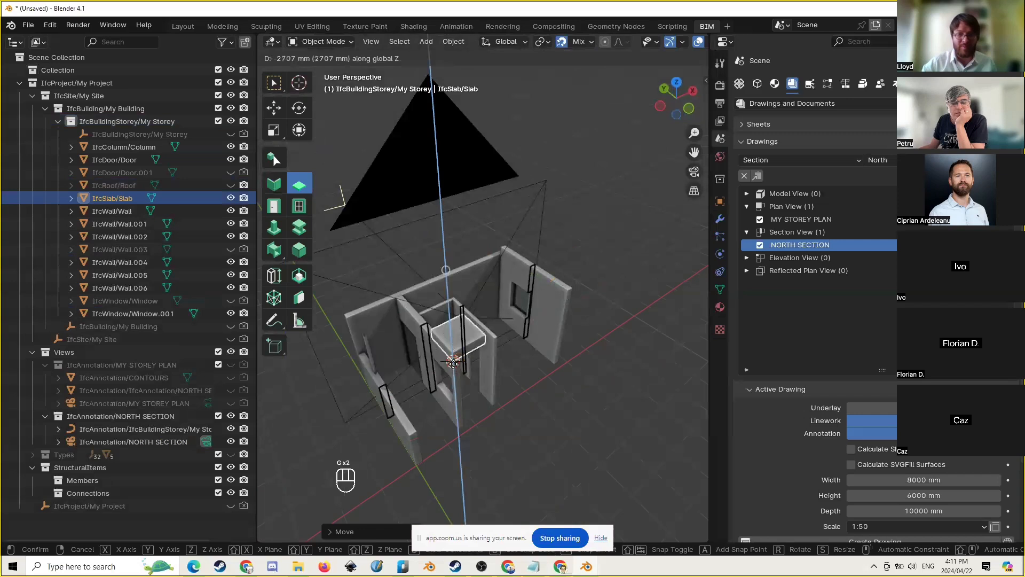
{"action": "left_click", "coordinate": [454, 362]}
Stretch the slab's profile outward along X and Y to about 4250 by 3300 mm so it spans the surrounding walls
{"action": "key", "text": "Tab"}
{"action": "left_click_drag", "start_coordinate": [509, 313], "coordinate": [553, 279]}
{"action": "left_click", "coordinate": [502, 302]}
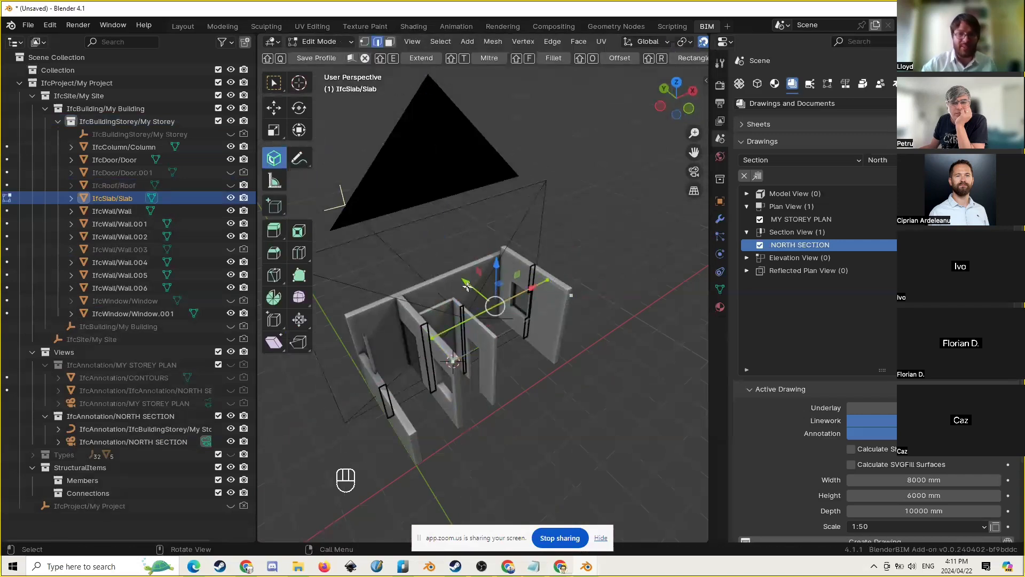
{"action": "left_click_drag", "start_coordinate": [465, 282], "coordinate": [435, 271]}
{"action": "key", "text": "Tab"}
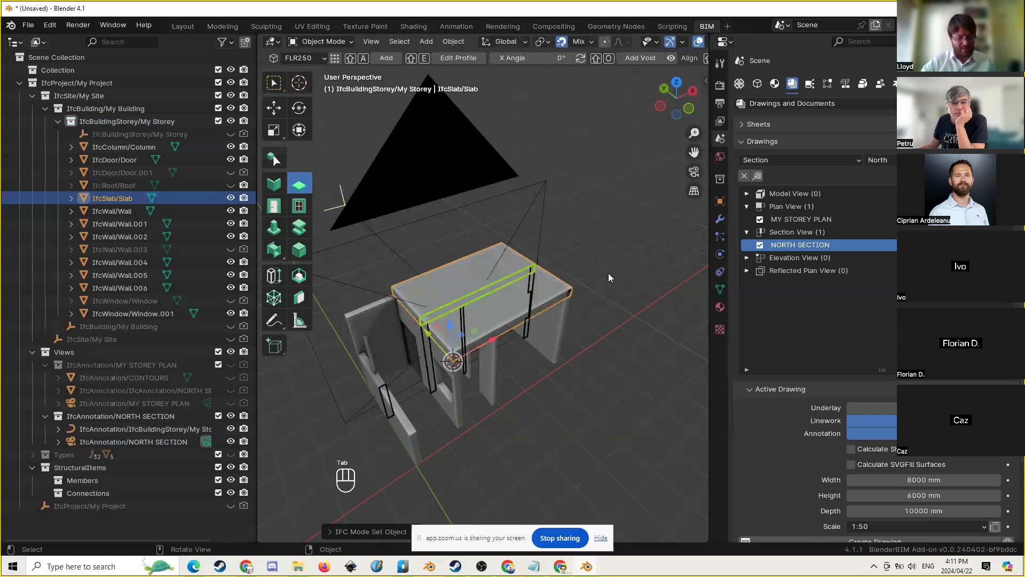
Slope the slab by setting its X angle to 5°
{"action": "key", "text": "n"}
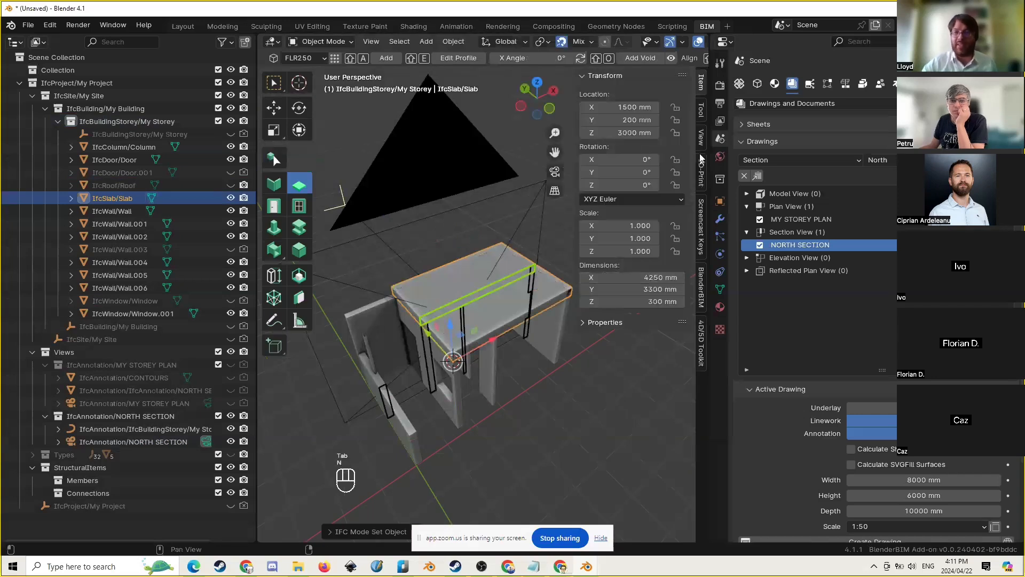
{"action": "left_click", "coordinate": [701, 111]}
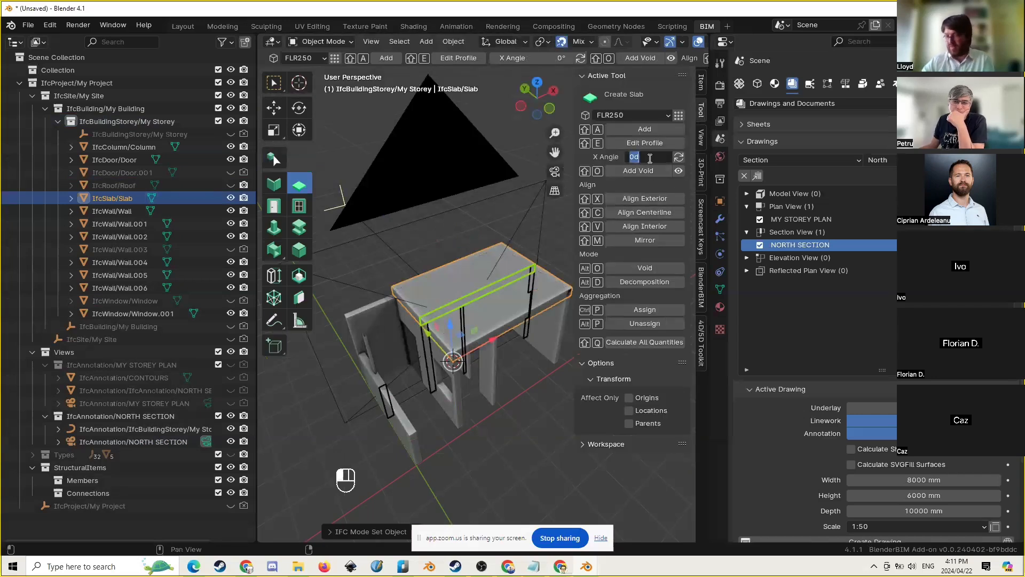
{"action": "left_click", "coordinate": [668, 157]}
{"action": "middle_click_drag", "start_coordinate": [366, 312], "coordinate": [469, 290]}
{"action": "scroll", "coordinate": [436, 314], "scroll_direction": "up", "scroll_amount": 2}
{"action": "key", "text": "n"}
{"action": "middle_click_drag", "start_coordinate": [502, 302], "coordinate": [530, 283]}
Extend the windowed end wall to the underside of the sloped slab and inspect its top edge
{"action": "left_click", "coordinate": [530, 282]}
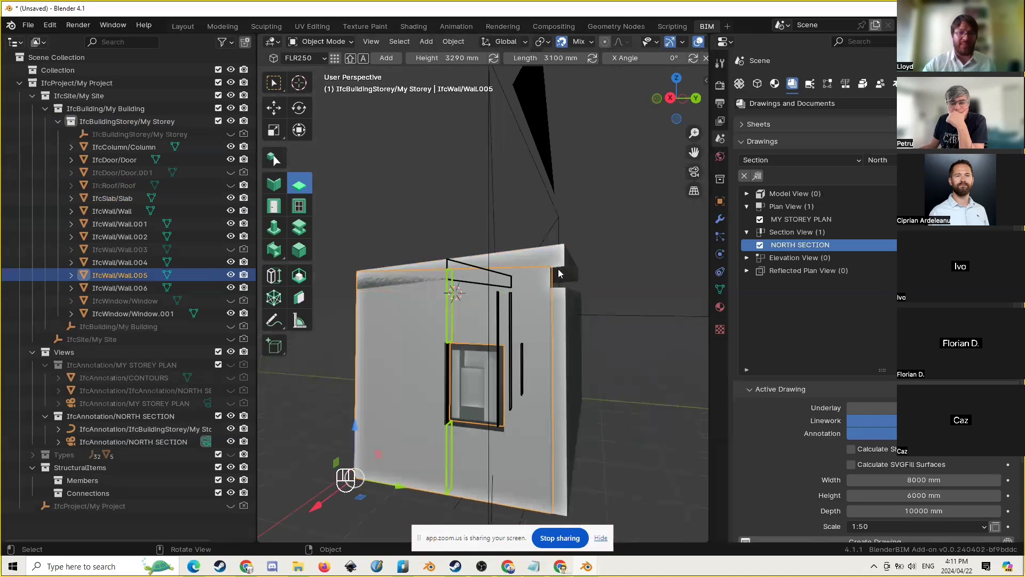
{"action": "left_click", "coordinate": [274, 184]}
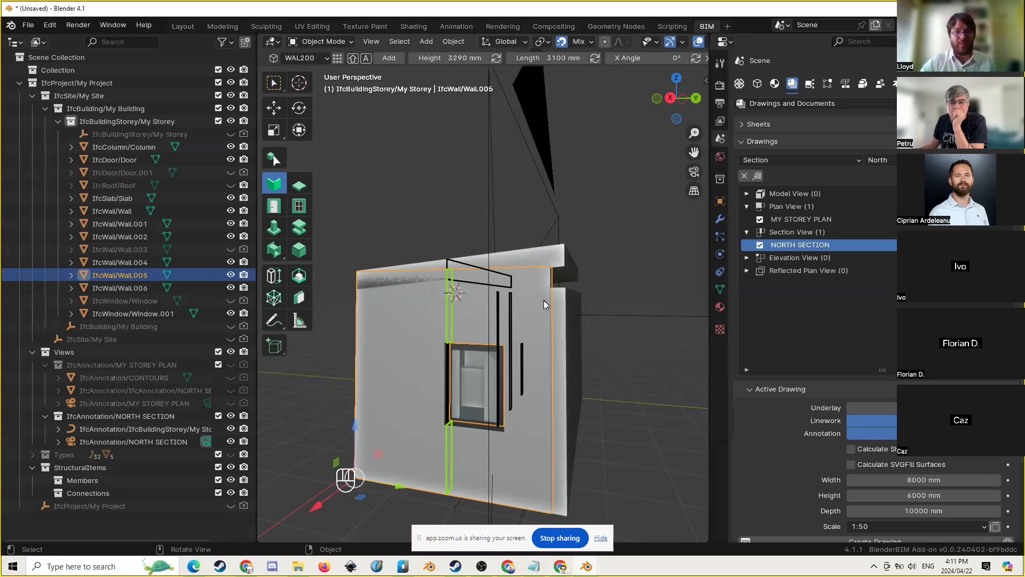
{"action": "left_click", "coordinate": [560, 249], "text": "shift"}
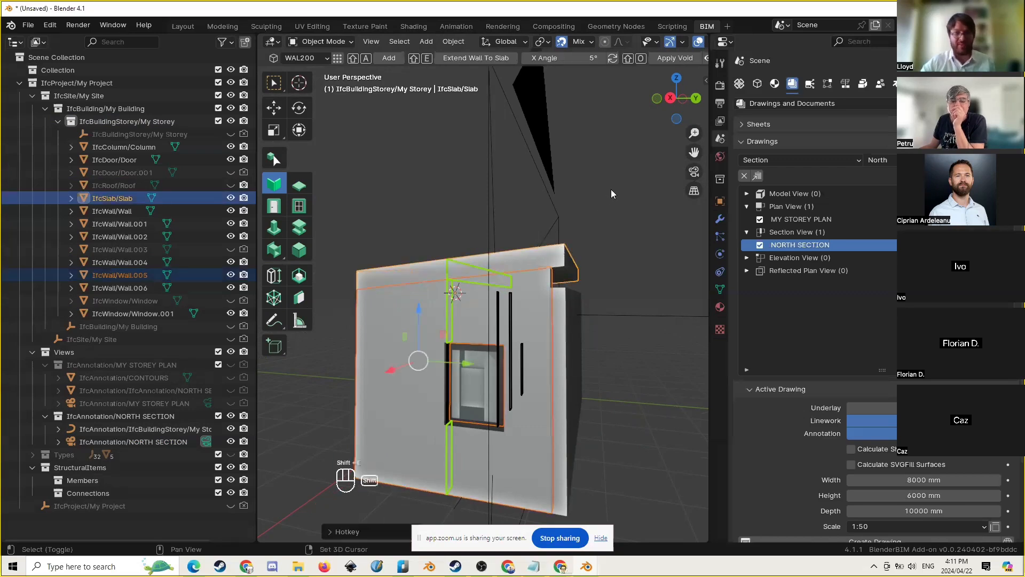
{"action": "key", "text": "shift+e"}
{"action": "middle_click_drag", "start_coordinate": [534, 317], "coordinate": [564, 298]}
{"action": "scroll", "coordinate": [416, 326], "scroll_direction": "up", "scroll_amount": 3}
{"action": "middle_click_drag", "start_coordinate": [702, 293], "coordinate": [675, 290]}
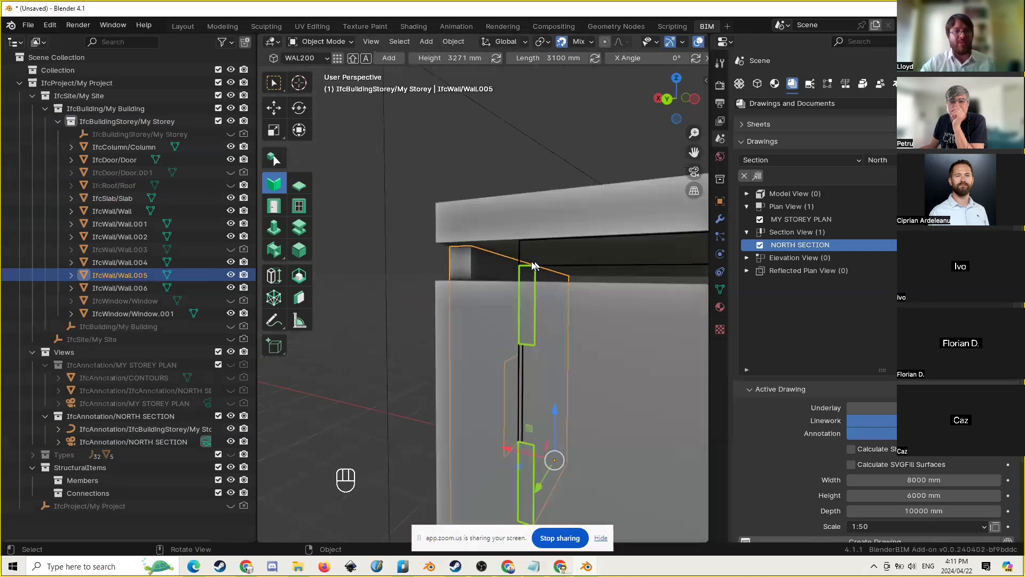
{"action": "scroll", "coordinate": [525, 264], "scroll_direction": "down", "scroll_amount": 2}
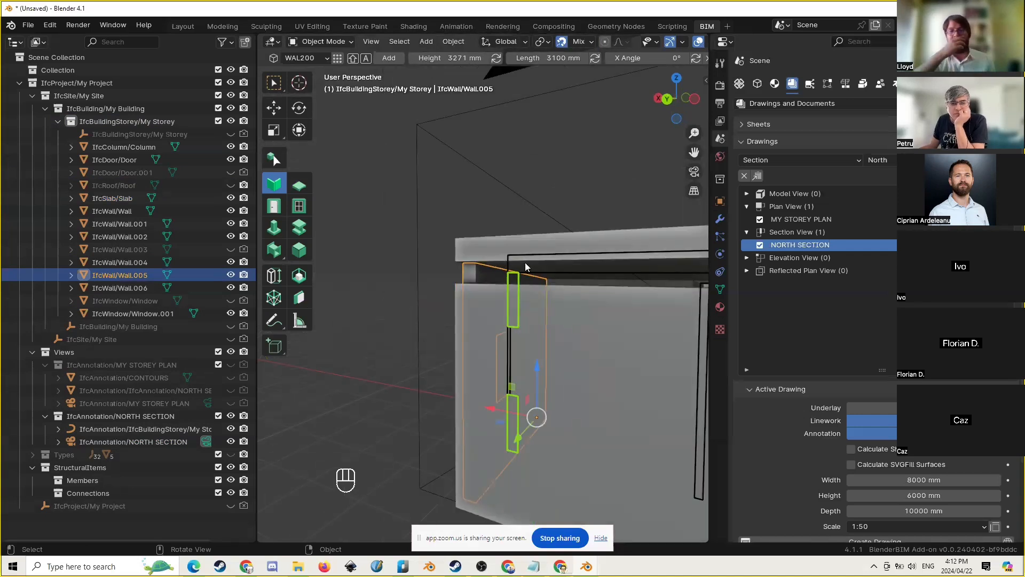
{"action": "scroll", "coordinate": [525, 313], "scroll_direction": "down", "scroll_amount": 4}
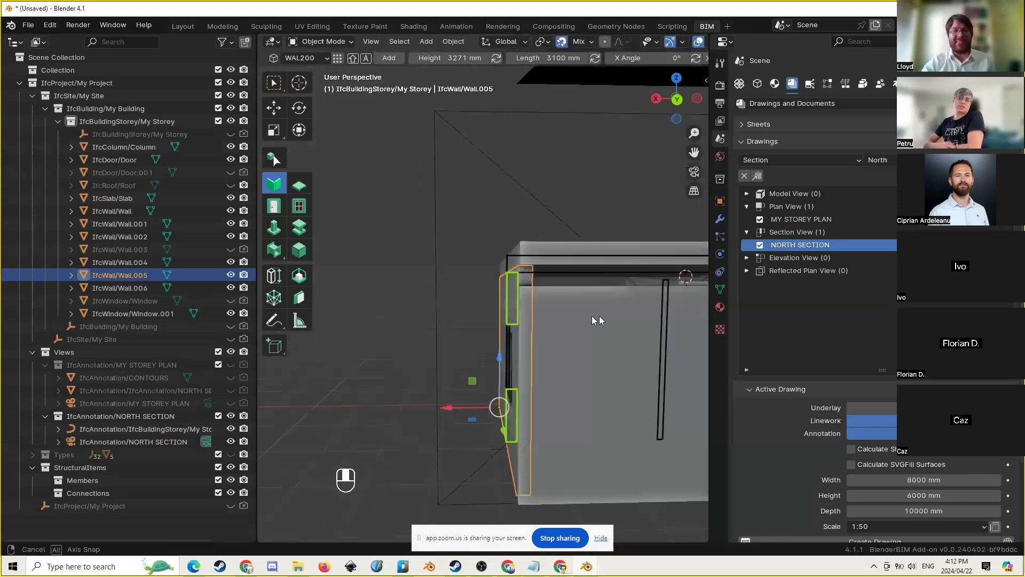
{"action": "middle_click_drag", "start_coordinate": [626, 306], "coordinate": [556, 364]}
{"action": "scroll", "coordinate": [546, 345], "scroll_direction": "up", "scroll_amount": 3}
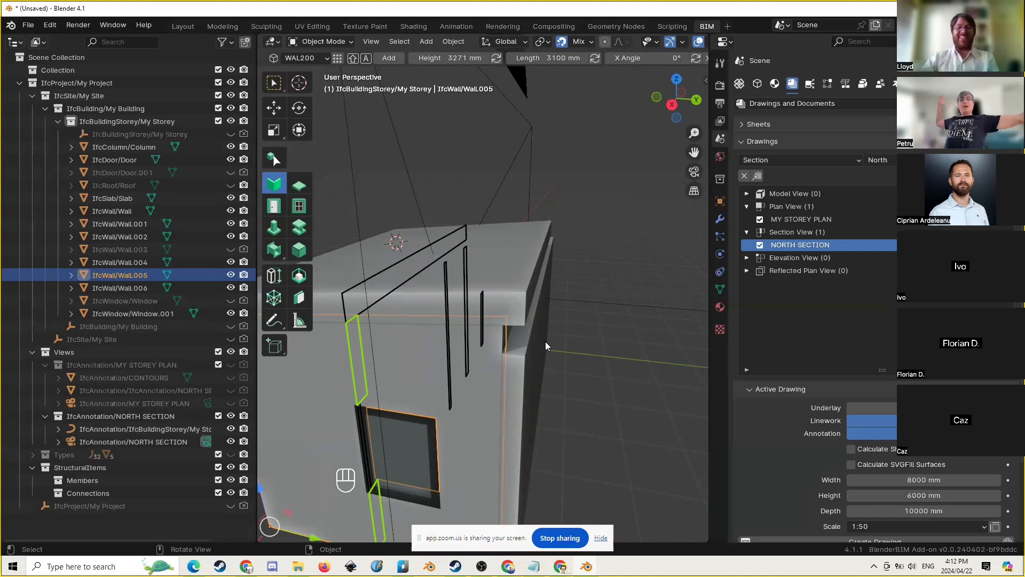
Extend the 5750 mm long side wall beside the slab to the sloped slab
{"action": "scroll", "coordinate": [539, 342], "scroll_direction": "down", "scroll_amount": 2}
{"action": "middle_click_drag", "start_coordinate": [537, 340], "coordinate": [575, 317]}
{"action": "left_click", "coordinate": [502, 357]}
{"action": "scroll", "coordinate": [506, 359], "scroll_direction": "down", "scroll_amount": 2}
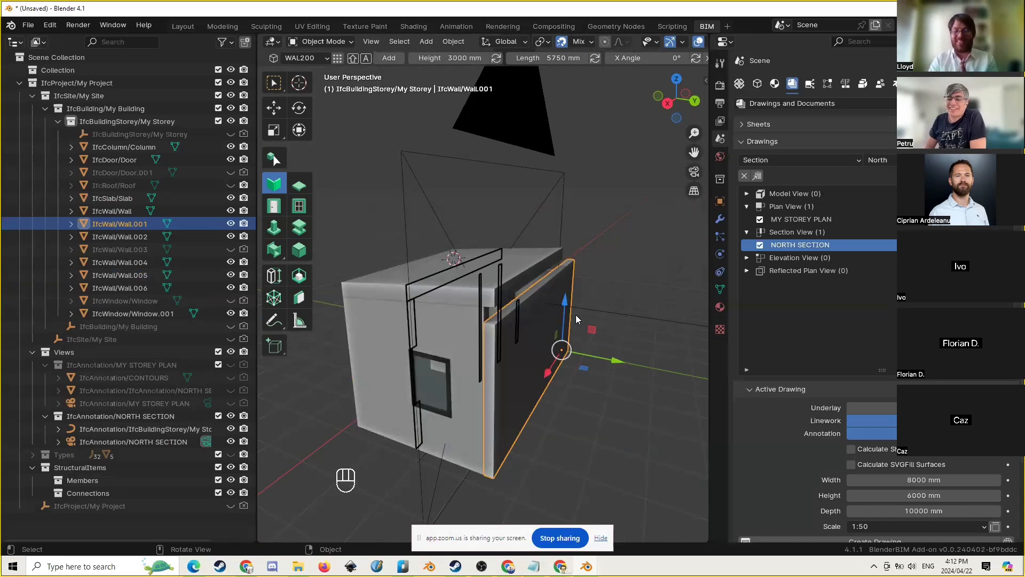
{"action": "scroll", "coordinate": [576, 315], "scroll_direction": "up", "scroll_amount": 2}
{"action": "middle_click_drag", "start_coordinate": [576, 315], "coordinate": [538, 262], "text": "shift"}
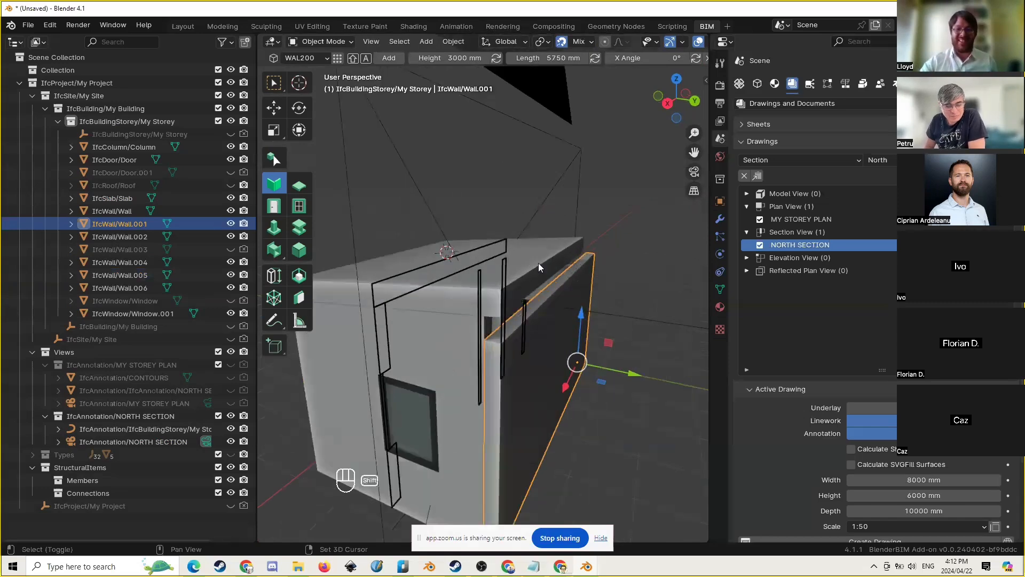
{"action": "left_click", "coordinate": [538, 262], "text": "shift"}
{"action": "key", "text": "shift+e"}
{"action": "middle_click_drag", "start_coordinate": [648, 232], "coordinate": [366, 257]}
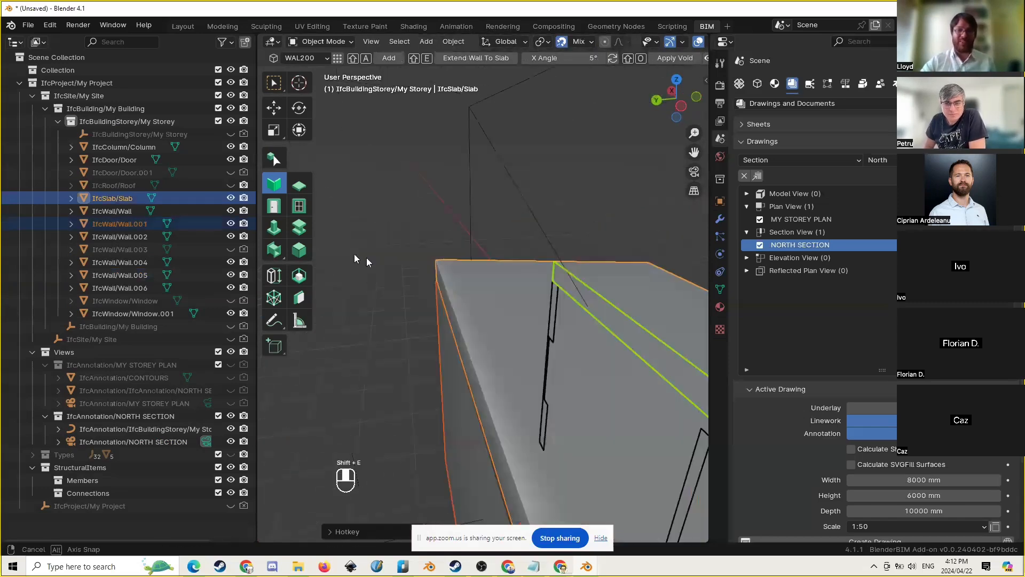
Extend the inner wall with the door and window openings to the sloped slab and clear the selection
{"action": "scroll", "coordinate": [494, 299], "scroll_direction": "down", "scroll_amount": 5}
{"action": "left_click", "coordinate": [495, 299]}
{"action": "left_click", "coordinate": [511, 263], "text": "shift"}
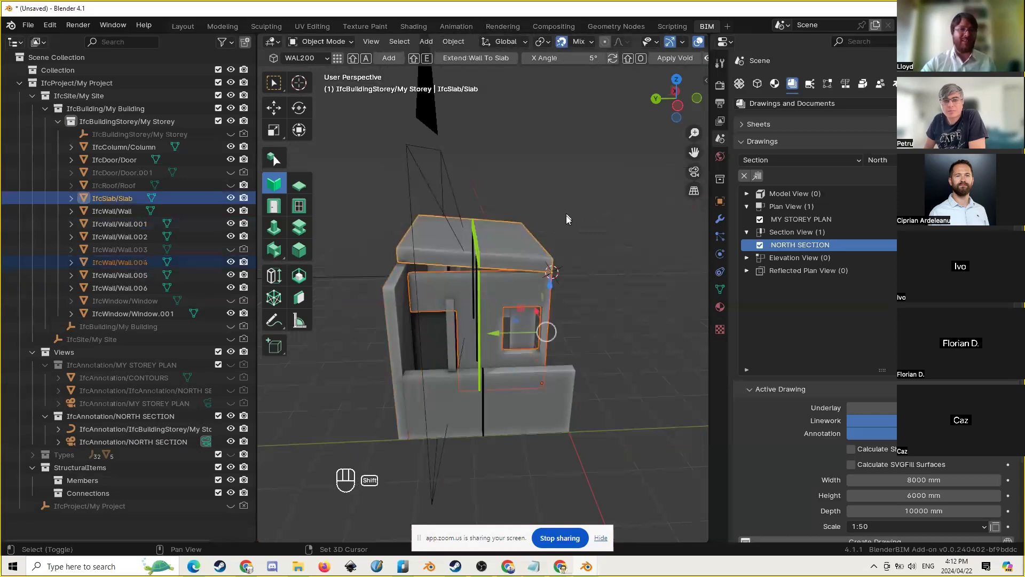
{"action": "key", "text": "shift+e"}
{"action": "left_click", "coordinate": [568, 220]}
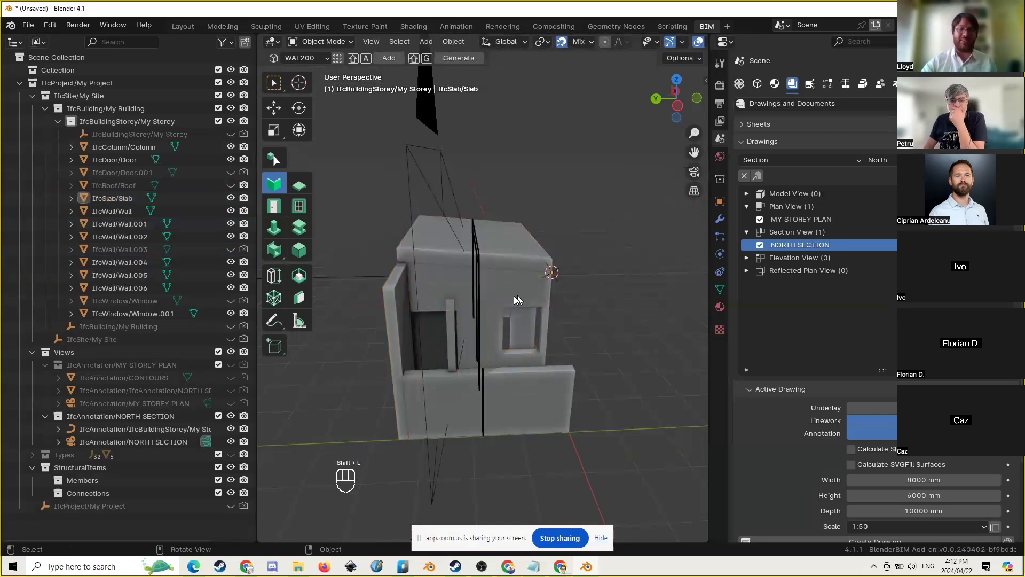
{"action": "middle_click_drag", "start_coordinate": [569, 219], "coordinate": [549, 241]}
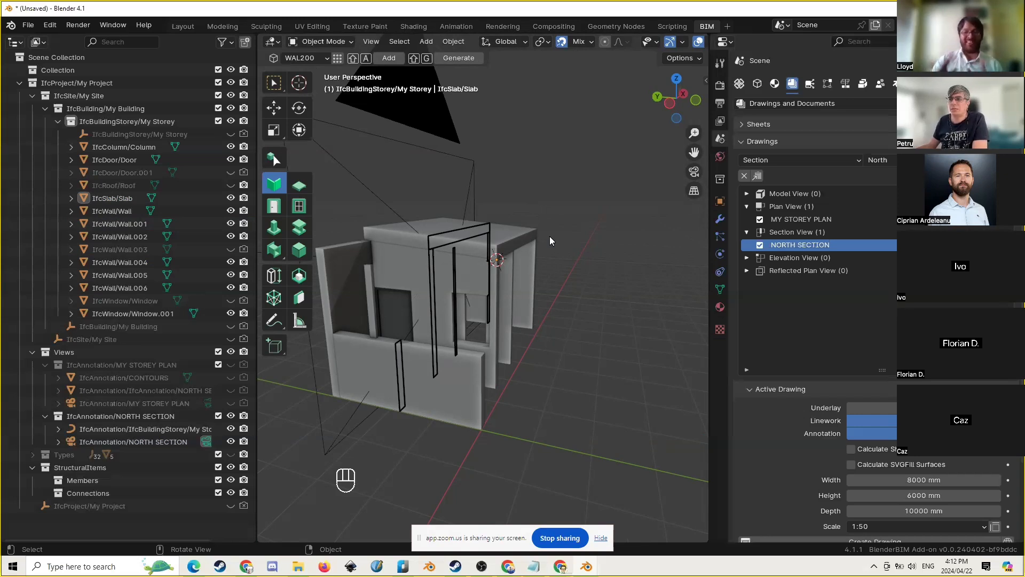
Show the hidden roof, walls and openings again and save the IFC project
{"action": "left_click", "coordinate": [950, 175]}
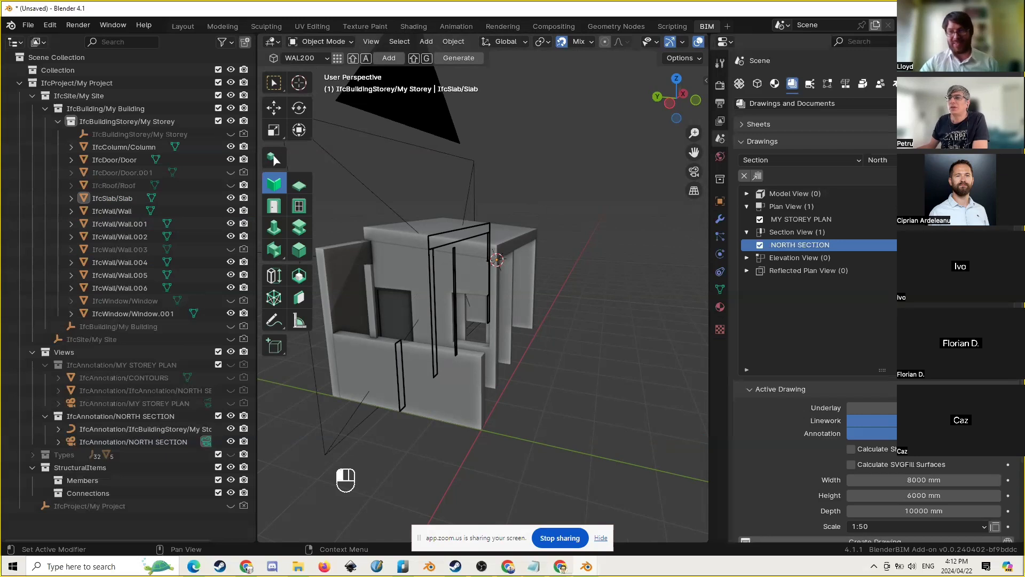
{"action": "left_click", "coordinate": [526, 238]}
{"action": "scroll", "coordinate": [578, 275], "scroll_direction": "down", "scroll_amount": 4}
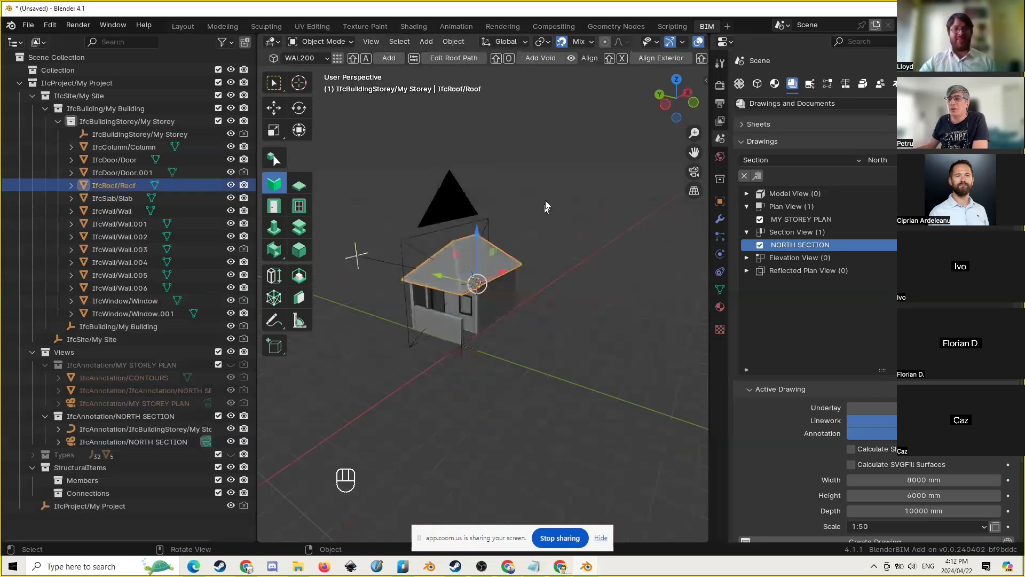
{"action": "left_click", "coordinate": [569, 202]}
{"action": "key", "text": "ctrl+s"}
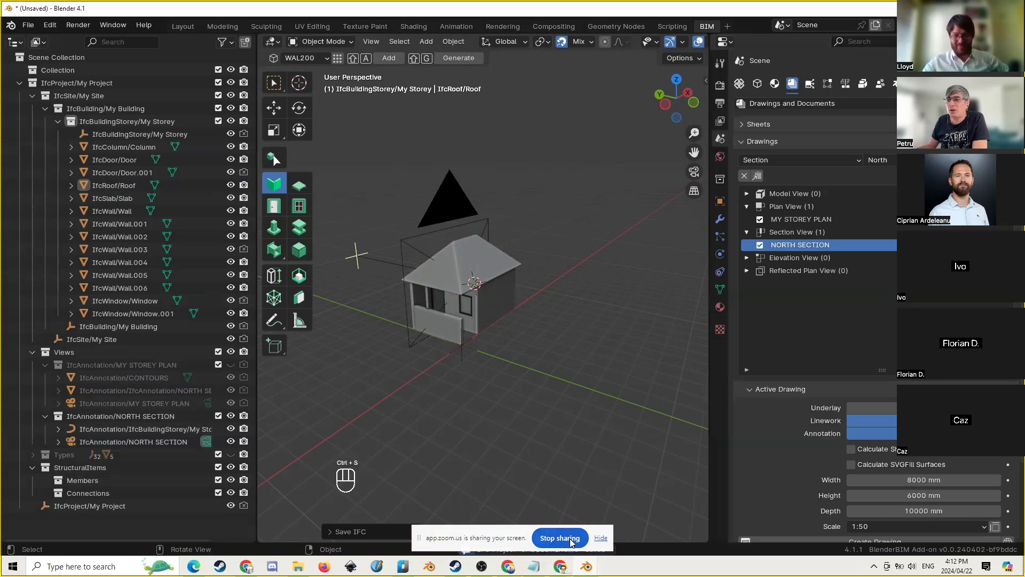
{"action": "scroll", "coordinate": [508, 360], "scroll_direction": "up", "scroll_amount": 4}
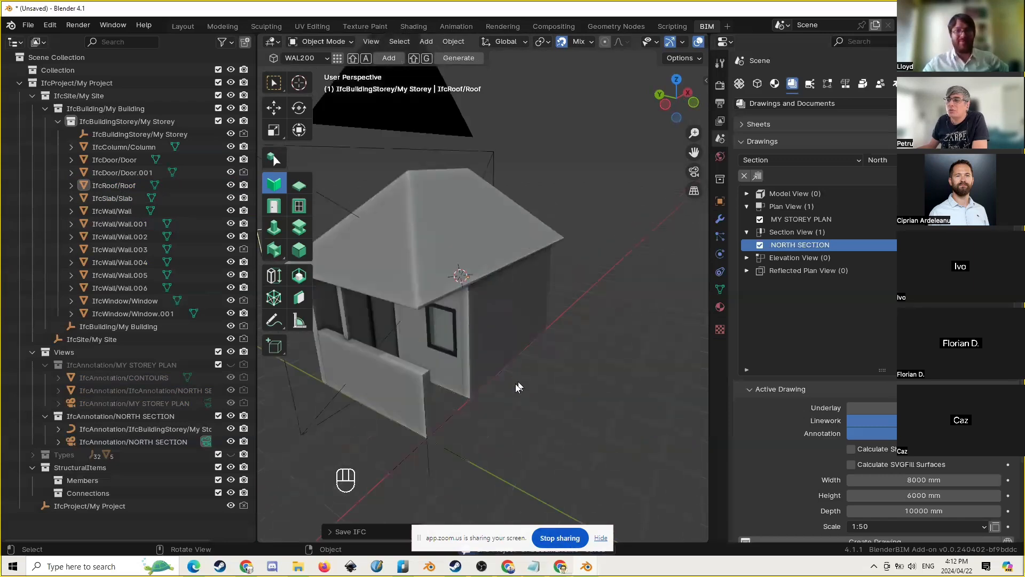
{"action": "middle_click_drag", "start_coordinate": [514, 383], "coordinate": [511, 403]}
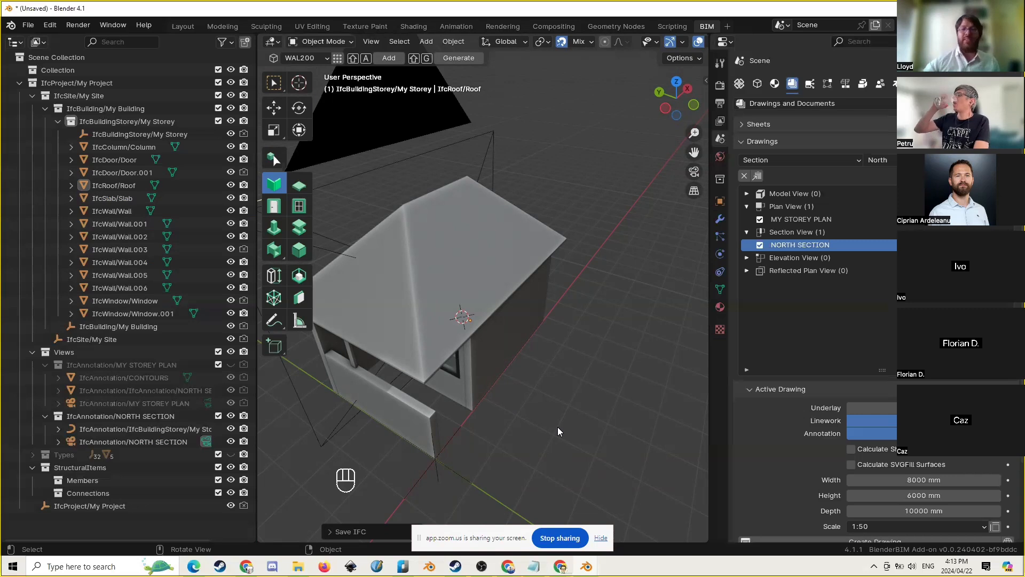
Open the object material of the 4250 mm long wall Wall.003 for editing and widen the properties area
{"action": "left_click", "coordinate": [539, 307]}
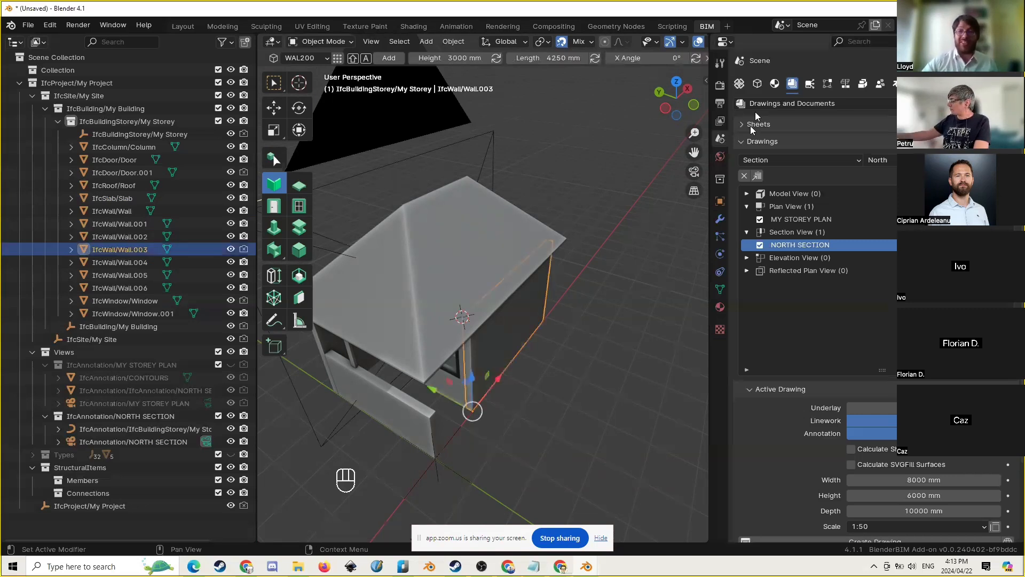
{"action": "left_click", "coordinate": [757, 84]}
{"action": "left_click", "coordinate": [775, 84]}
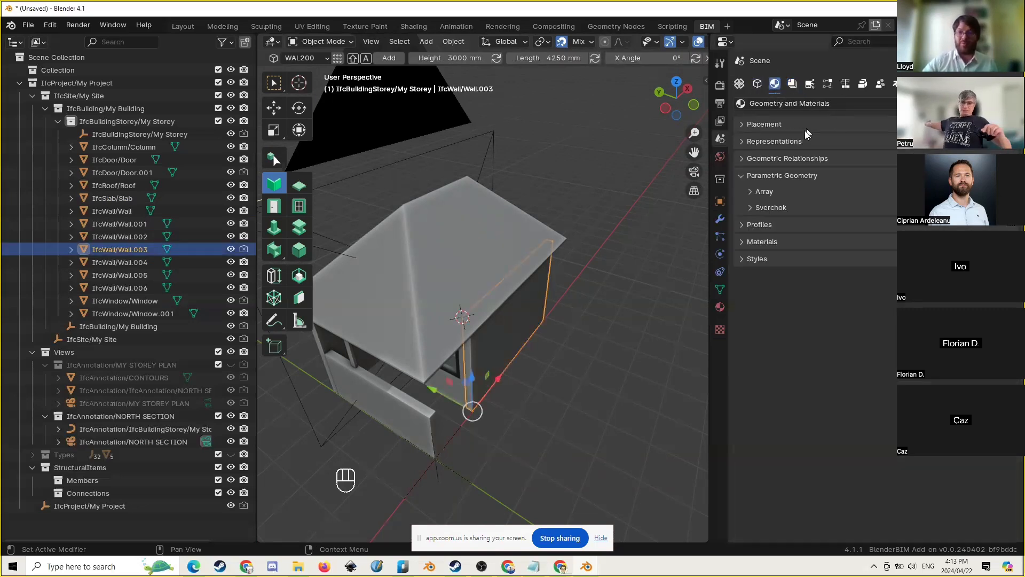
{"action": "left_click", "coordinate": [791, 176]}
{"action": "left_click", "coordinate": [770, 209]}
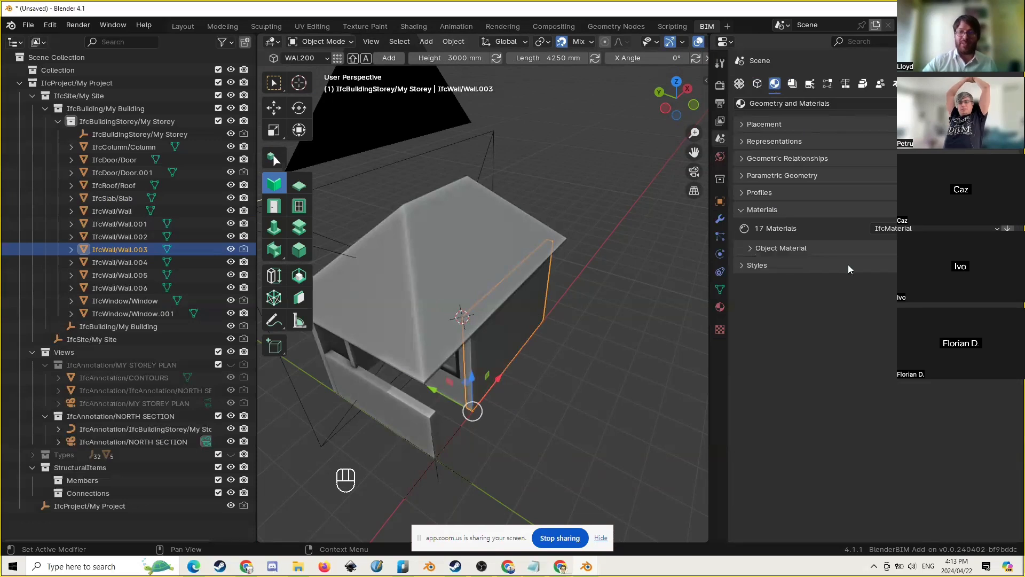
{"action": "left_click", "coordinate": [789, 250]}
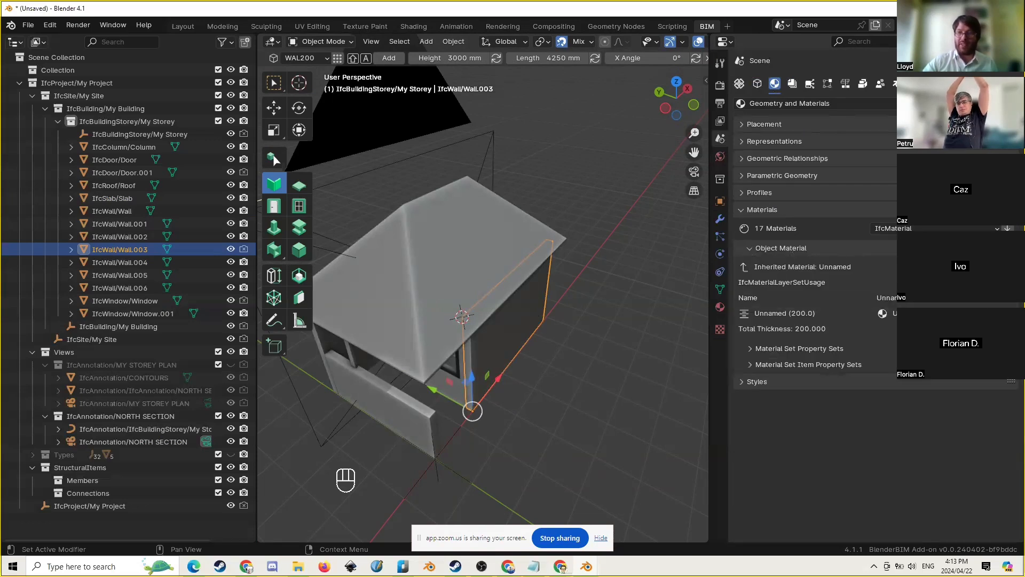
{"action": "left_click", "coordinate": [883, 313]}
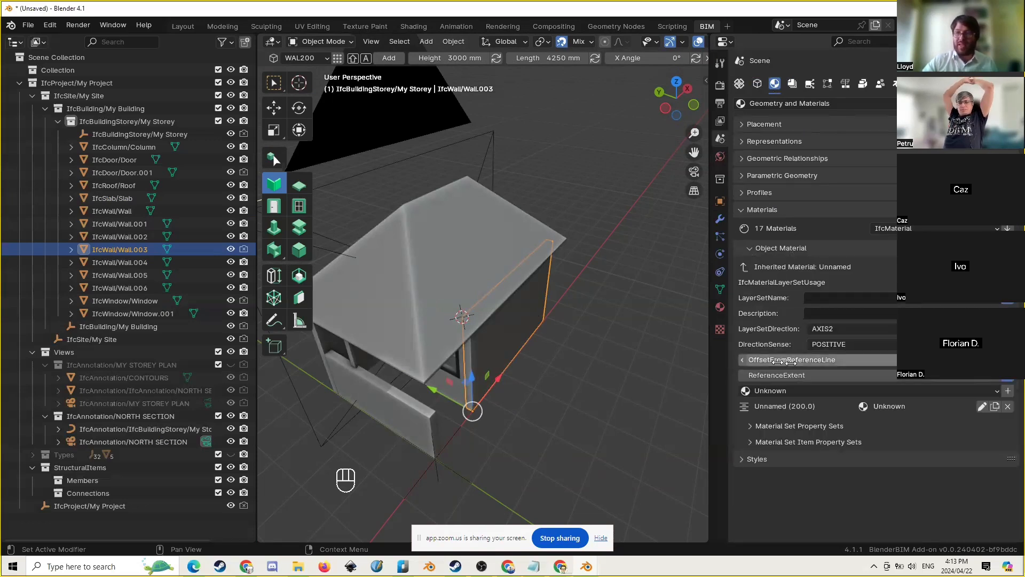
{"action": "left_click_drag", "start_coordinate": [709, 339], "coordinate": [609, 340]}
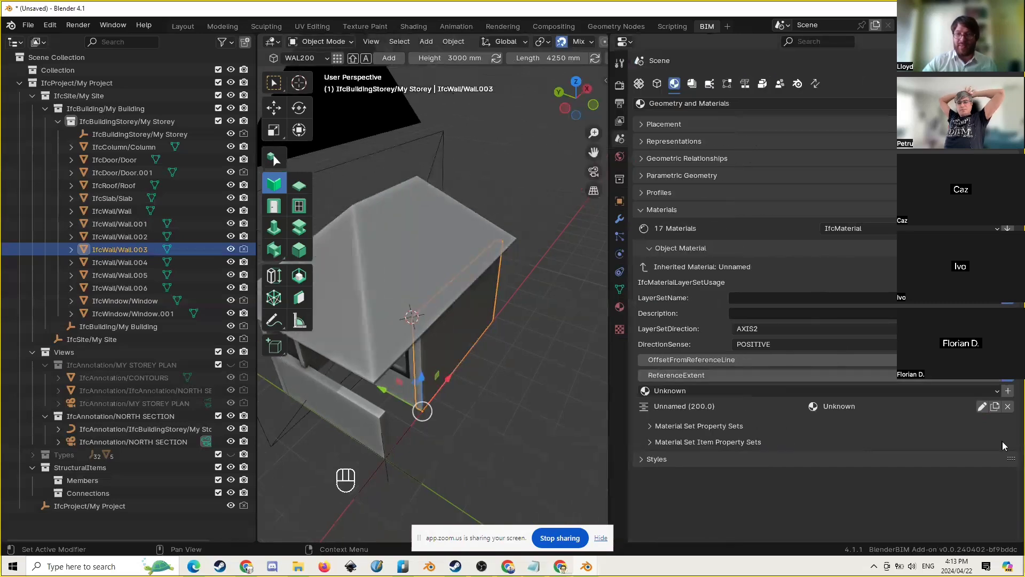
Open the settings of the wall's 200 mm material layer and close them by saving
{"action": "left_click", "coordinate": [981, 407]}
{"action": "scroll", "coordinate": [825, 350], "scroll_direction": "down", "scroll_amount": 3}
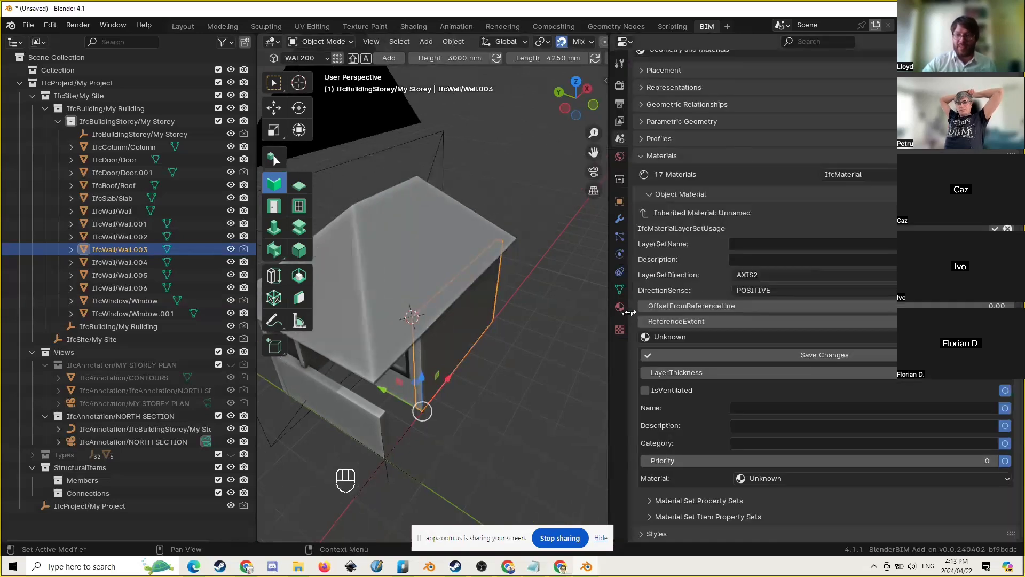
{"action": "left_click", "coordinate": [727, 355]}
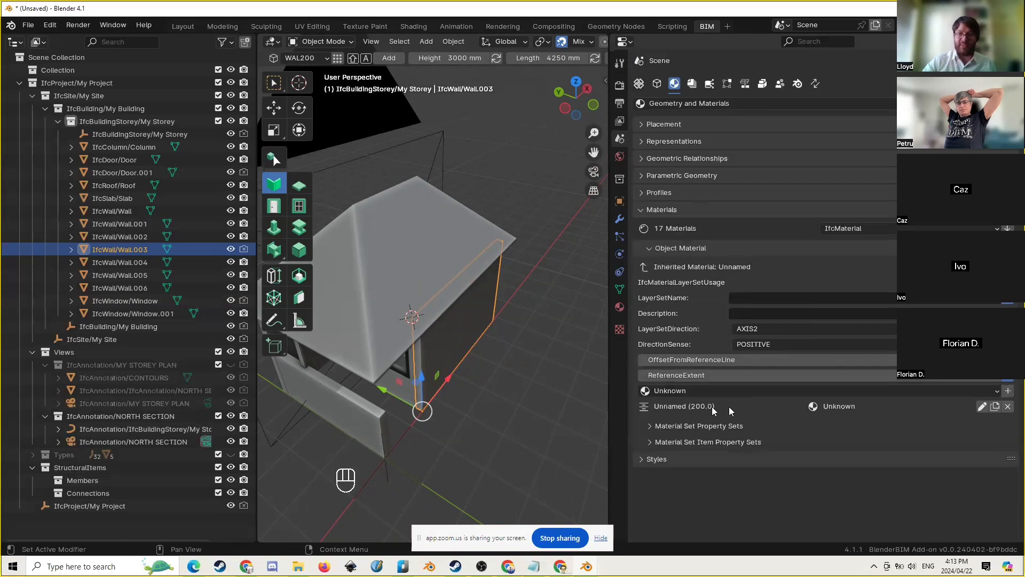
Add three 100 mm layers of Unknown material to the wall's layer set, finish editing and check the wall in the model
{"action": "left_click", "coordinate": [1008, 392]}
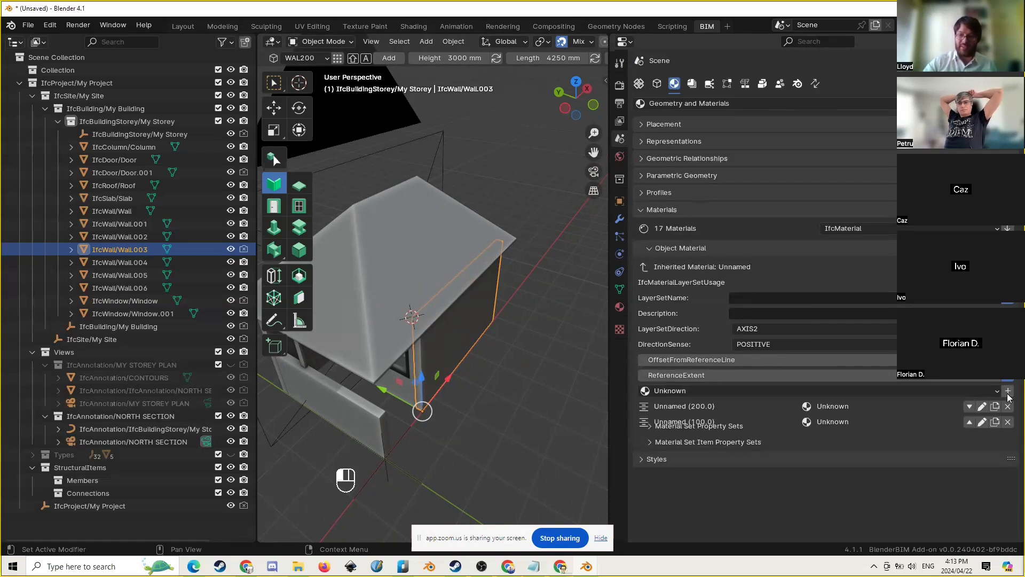
{"action": "left_click", "coordinate": [1009, 392]}
{"action": "left_click", "coordinate": [1008, 392]}
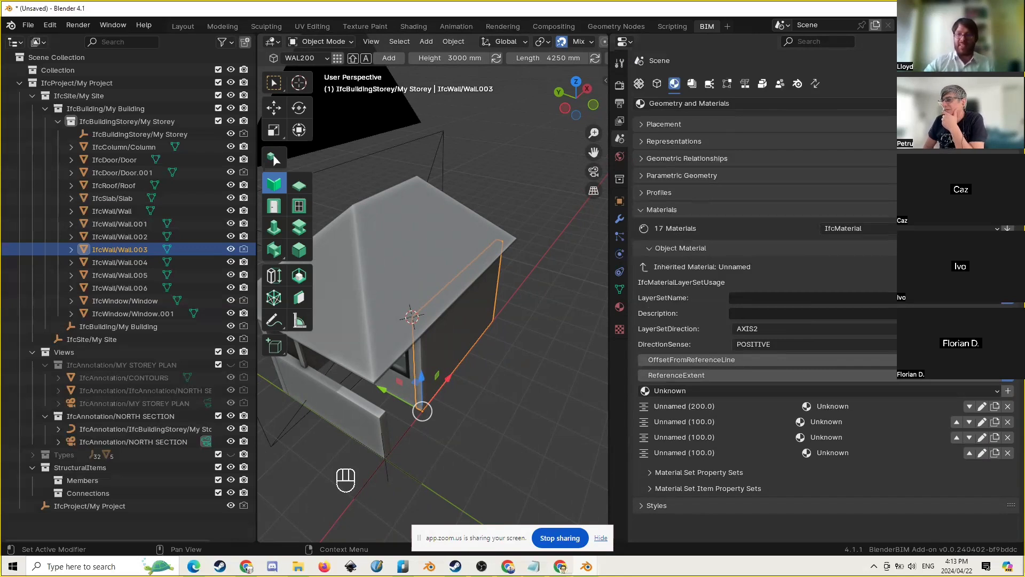
{"action": "left_click", "coordinate": [1007, 266]}
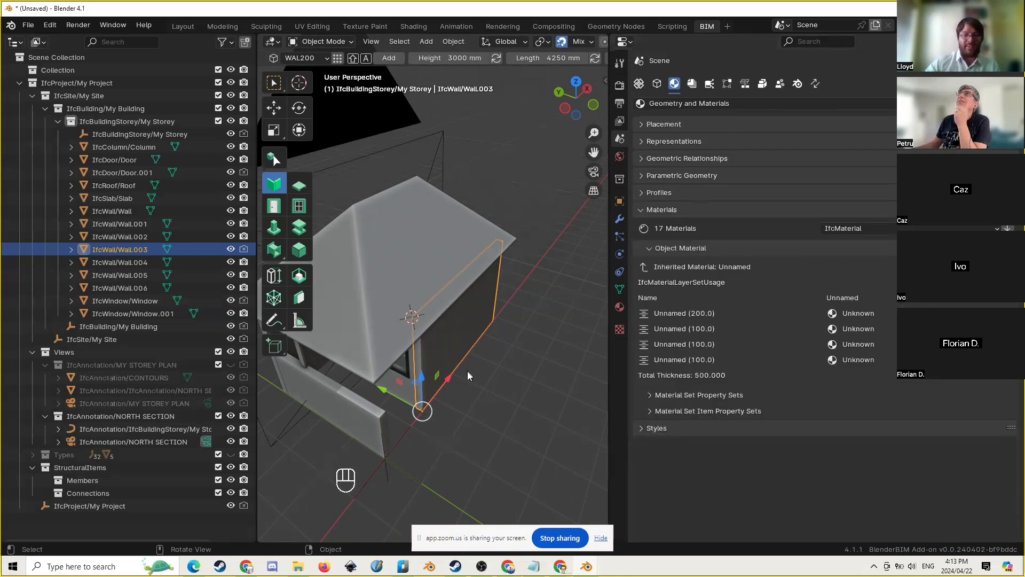
{"action": "scroll", "coordinate": [485, 387], "scroll_direction": "up", "scroll_amount": 2}
{"action": "middle_click_drag", "start_coordinate": [485, 386], "coordinate": [423, 371]}
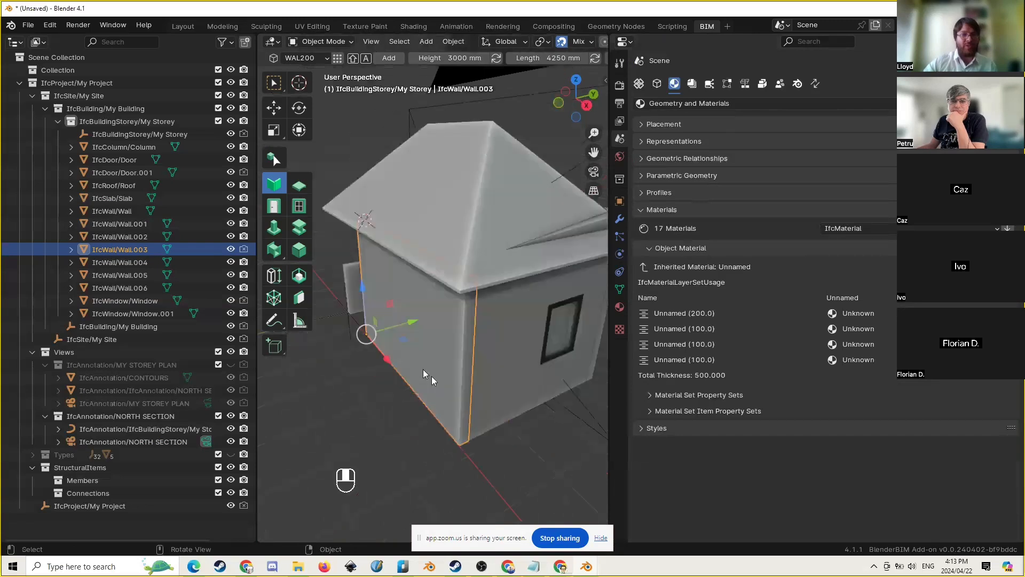
Place the 3D cursor at the lower outer corner of wall Wall.003 and extend the wall to it
{"action": "right_click", "coordinate": [458, 445], "text": "shift"}
{"action": "key", "text": "shift+e"}
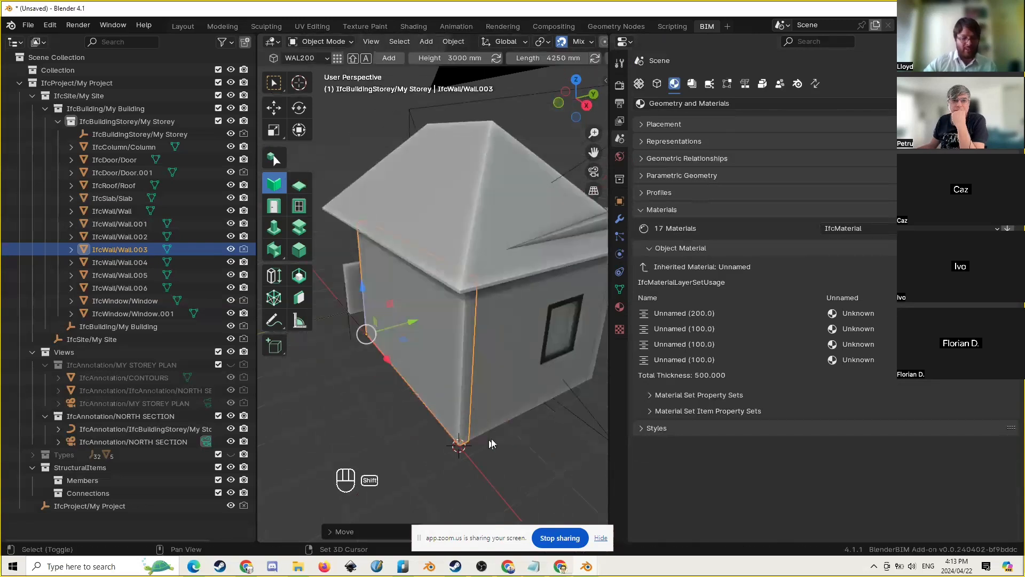
{"action": "middle_click_drag", "start_coordinate": [479, 457], "coordinate": [478, 358]}
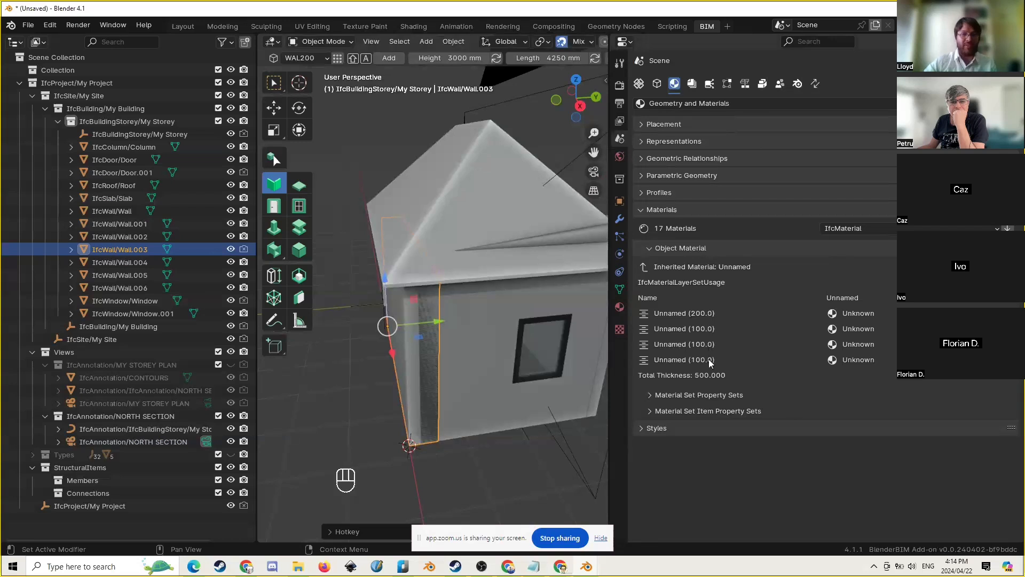
{"action": "scroll", "coordinate": [493, 389], "scroll_direction": "down", "scroll_amount": 4}
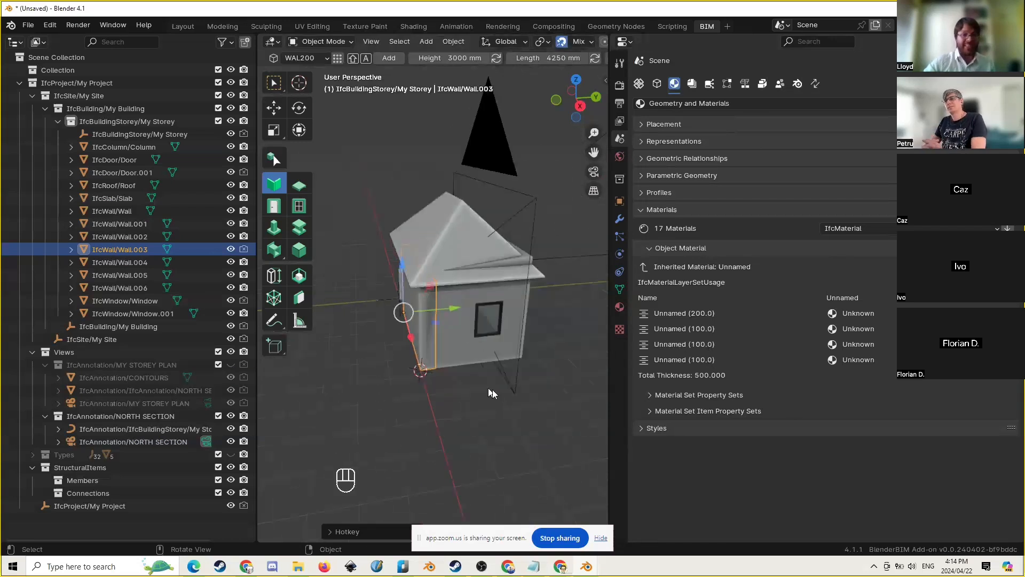
Move wall Wall.003 about 2301 mm along the negative Y axis, clear of the building
{"action": "middle_click_drag", "start_coordinate": [492, 390], "coordinate": [480, 388]}
{"action": "key", "text": "g"}
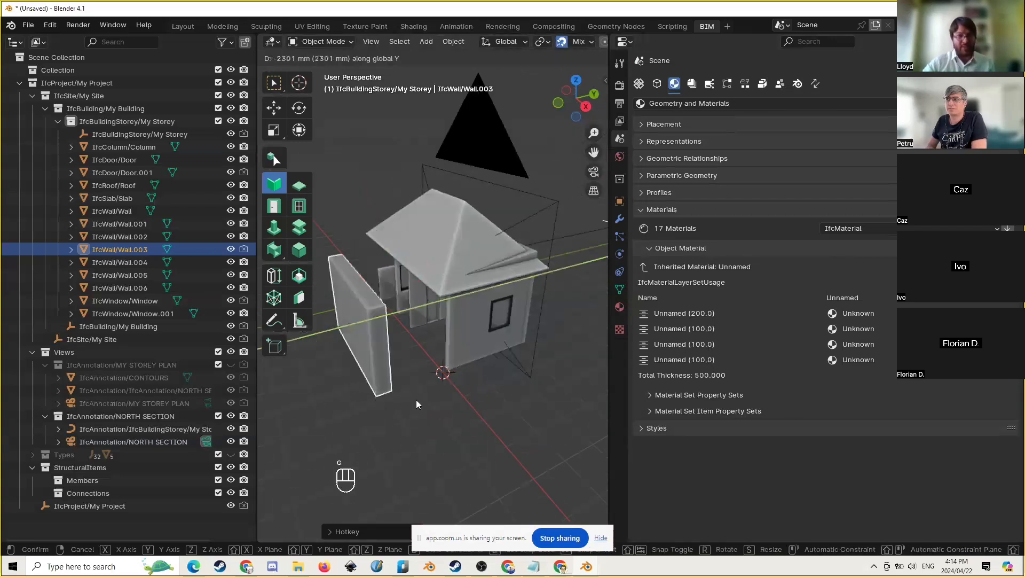
{"action": "left_click", "coordinate": [415, 403]}
{"action": "middle_click_drag", "start_coordinate": [414, 404], "coordinate": [431, 364]}
{"action": "scroll", "coordinate": [431, 365], "scroll_direction": "up", "scroll_amount": 5}
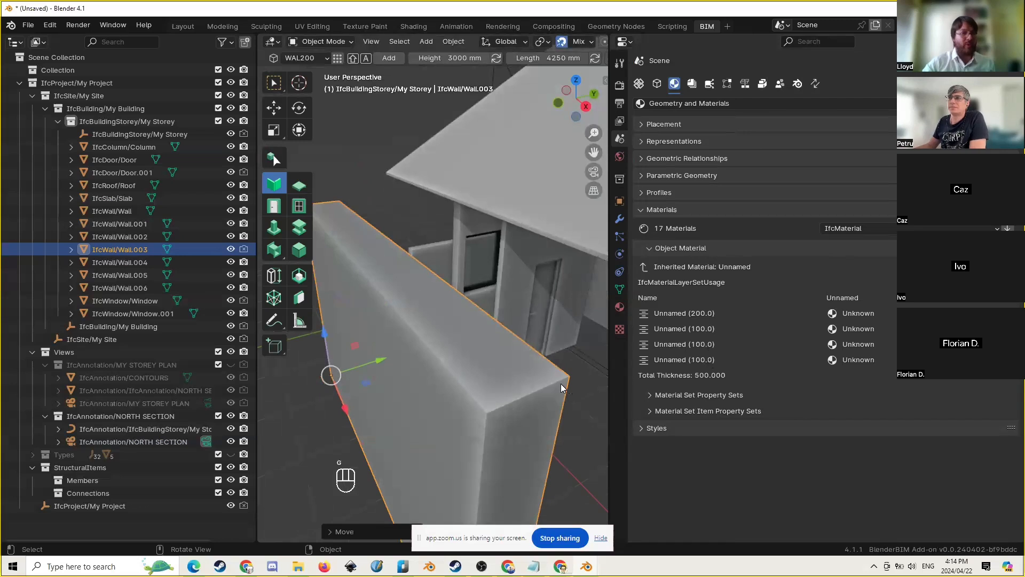
Measure the thickness of the moved wall across the top edge of its near end
{"action": "left_click", "coordinate": [299, 321]}
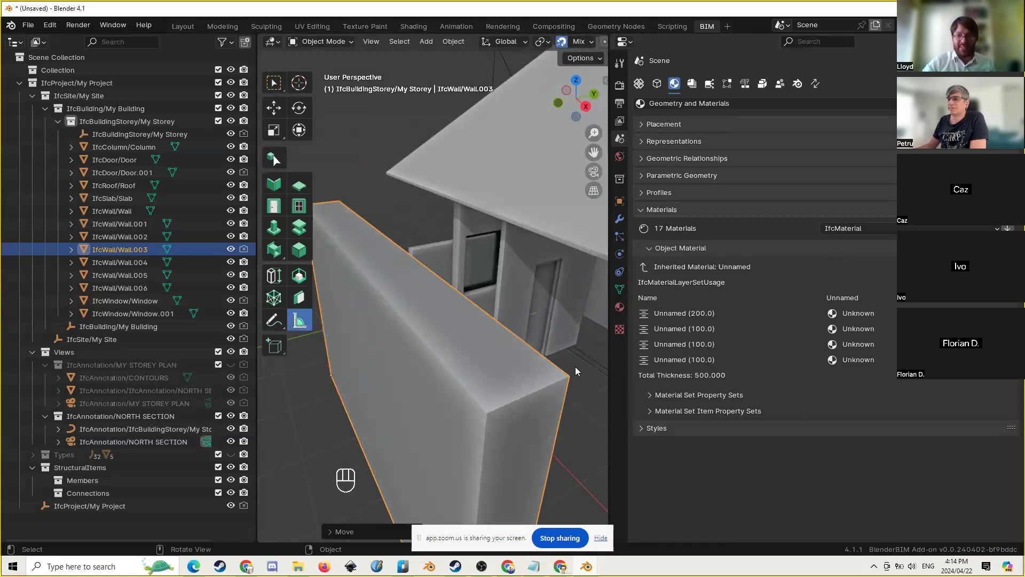
{"action": "left_click_drag", "start_coordinate": [569, 377], "coordinate": [489, 413]}
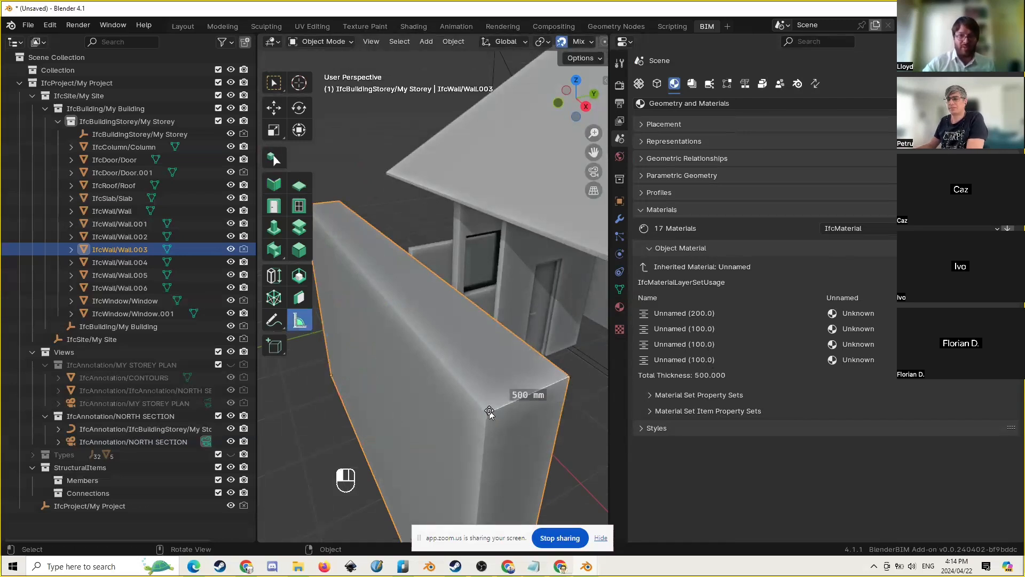
{"action": "middle_click_drag", "start_coordinate": [506, 369], "coordinate": [488, 375]}
{"action": "scroll", "coordinate": [458, 297], "scroll_direction": "down", "scroll_amount": 3}
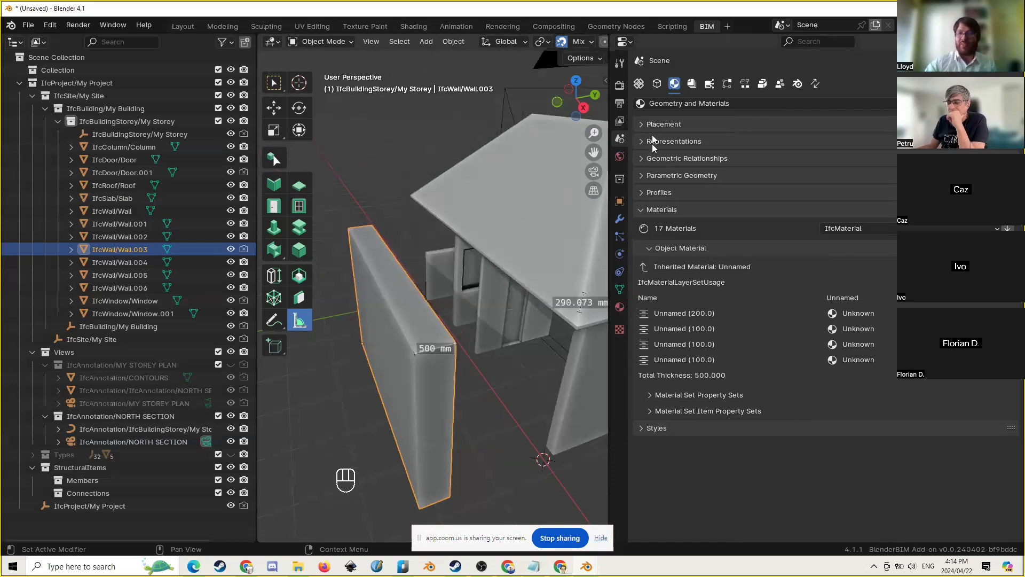
Review the wall's object information alongside its geometry and material layer properties
{"action": "left_click", "coordinate": [657, 83]}
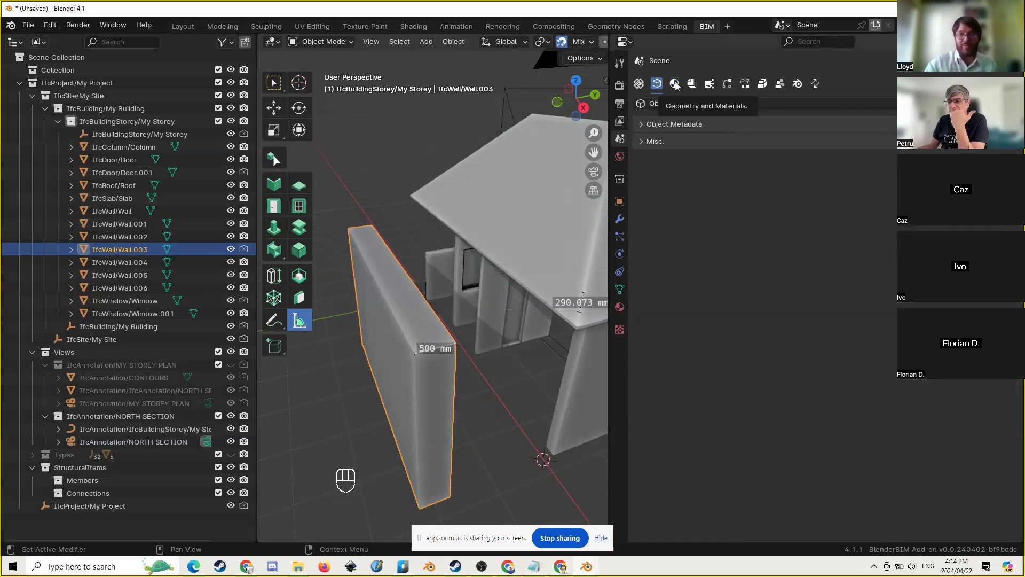
{"action": "left_click", "coordinate": [675, 84]}
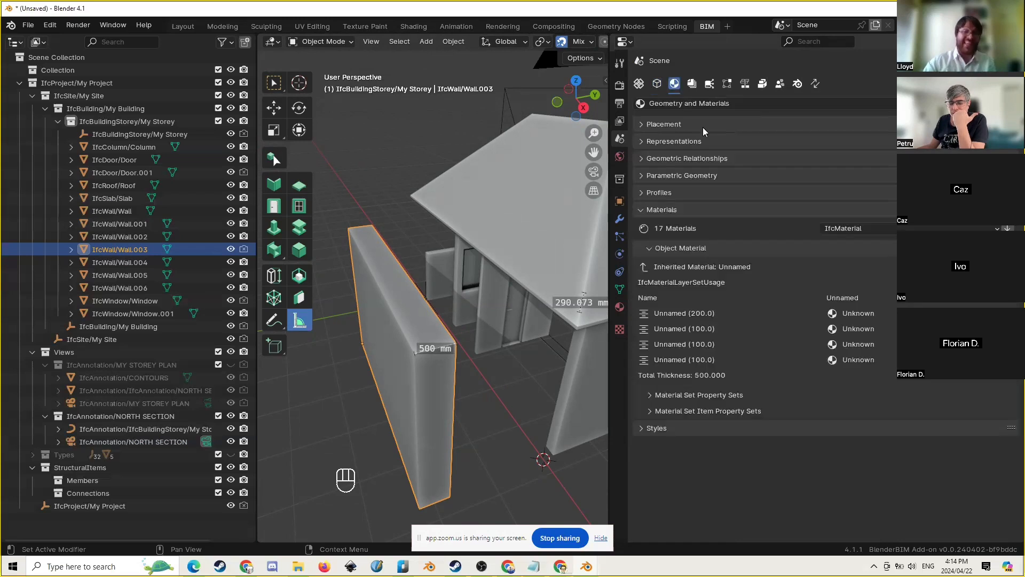
{"action": "left_click", "coordinate": [659, 85]}
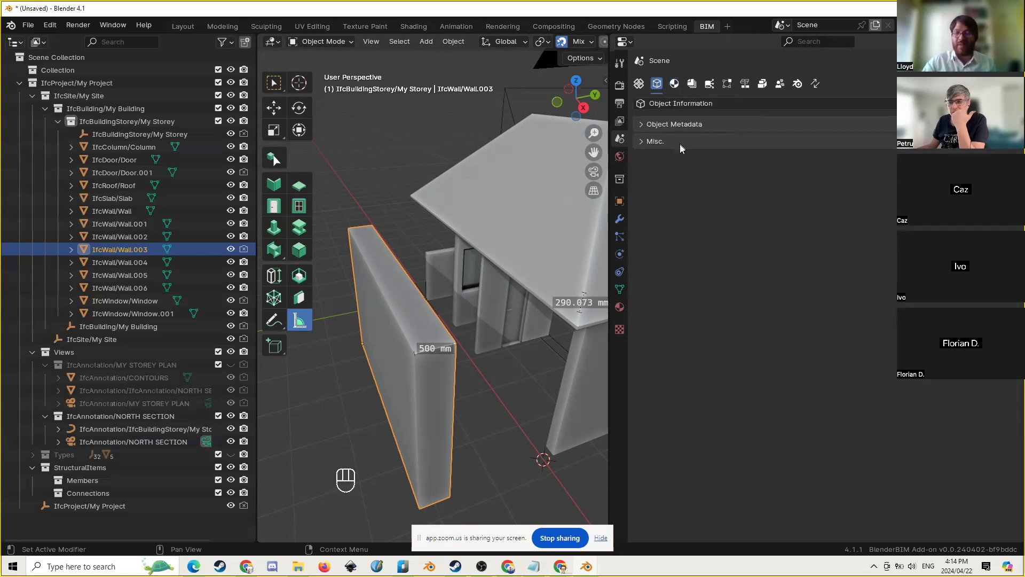
{"action": "left_click", "coordinate": [675, 84]}
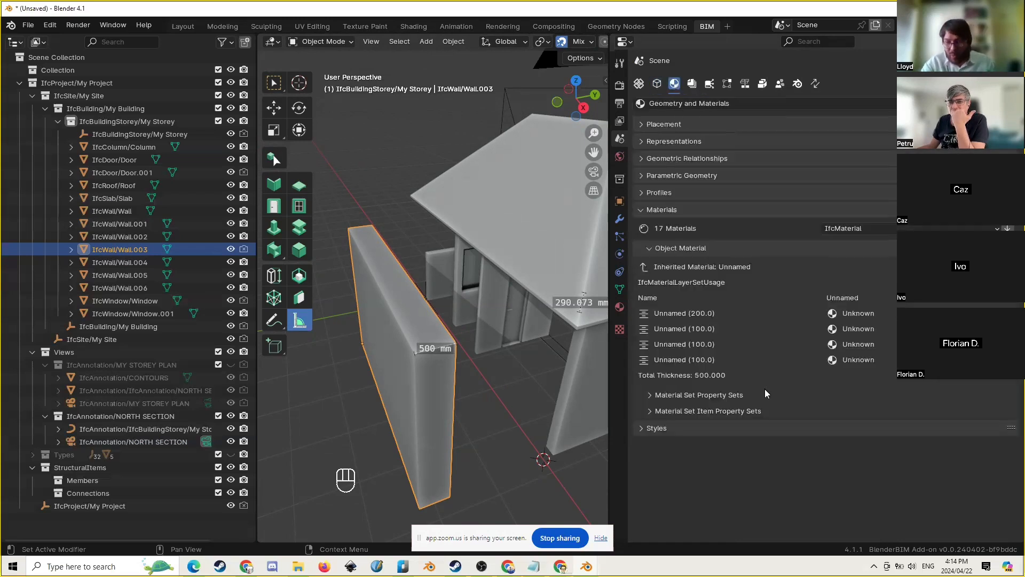
{"action": "left_click", "coordinate": [659, 85]}
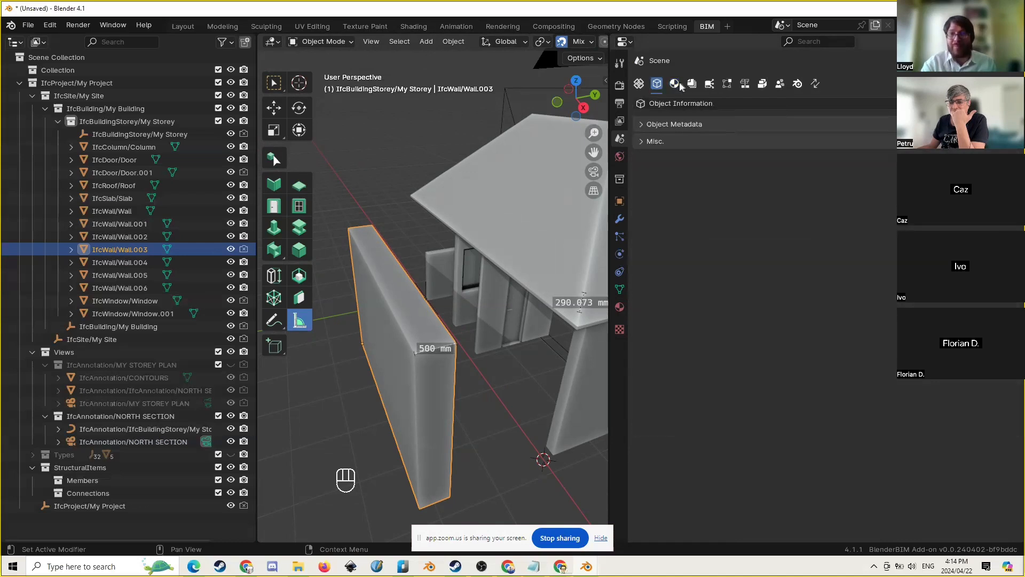
{"action": "left_click", "coordinate": [677, 85]}
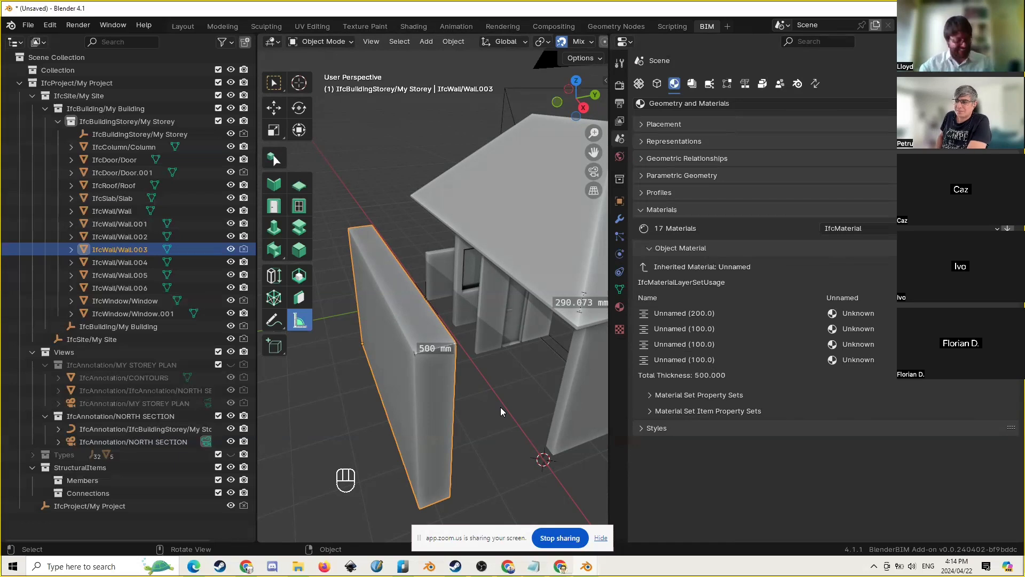
Switch to the other Blender window with the CAD to BIM blender file
{"action": "scroll", "coordinate": [406, 367], "scroll_direction": "down", "scroll_amount": 2}
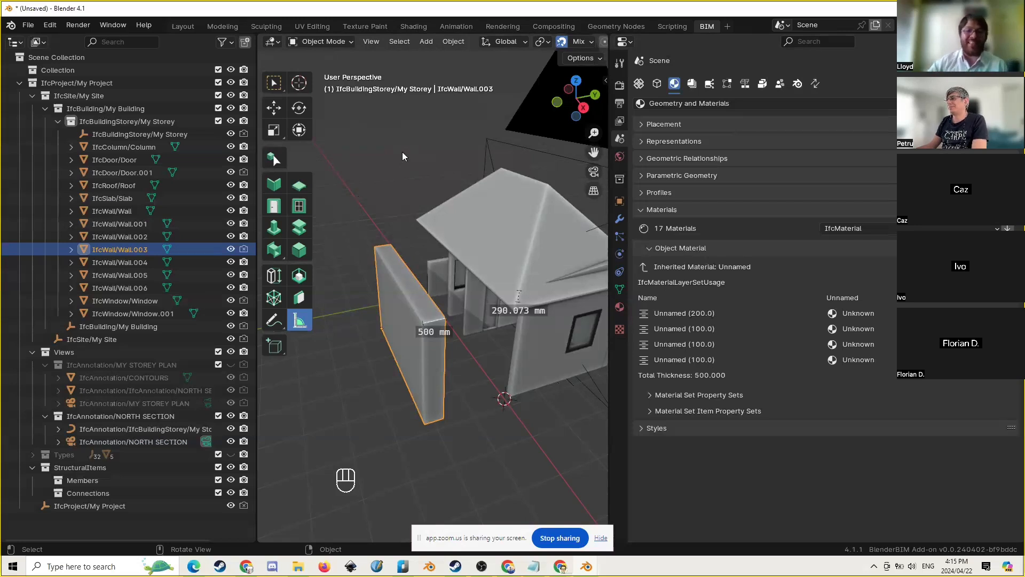
{"action": "mouse_move", "coordinate": [587, 566]}
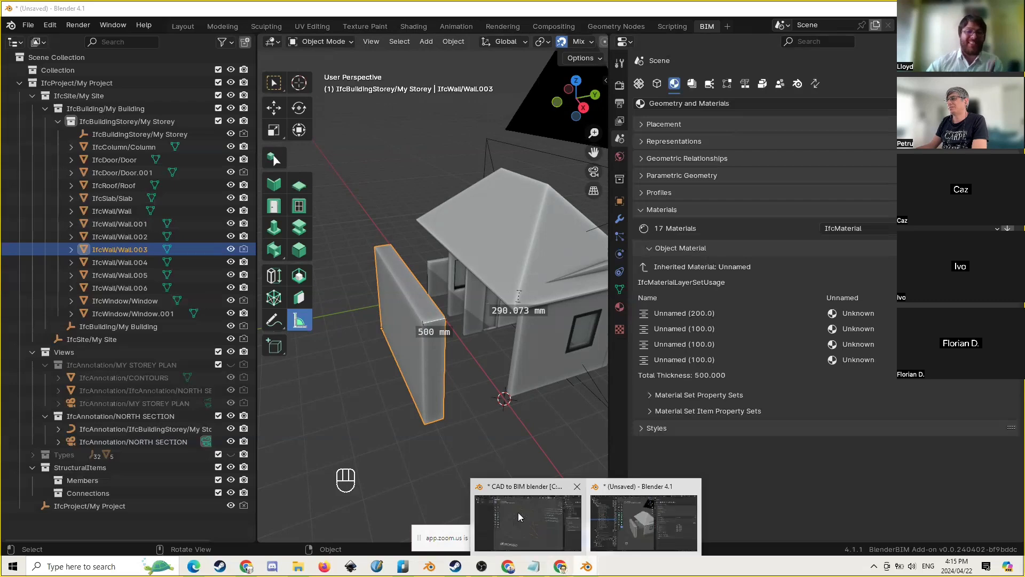
{"action": "left_click", "coordinate": [518, 512]}
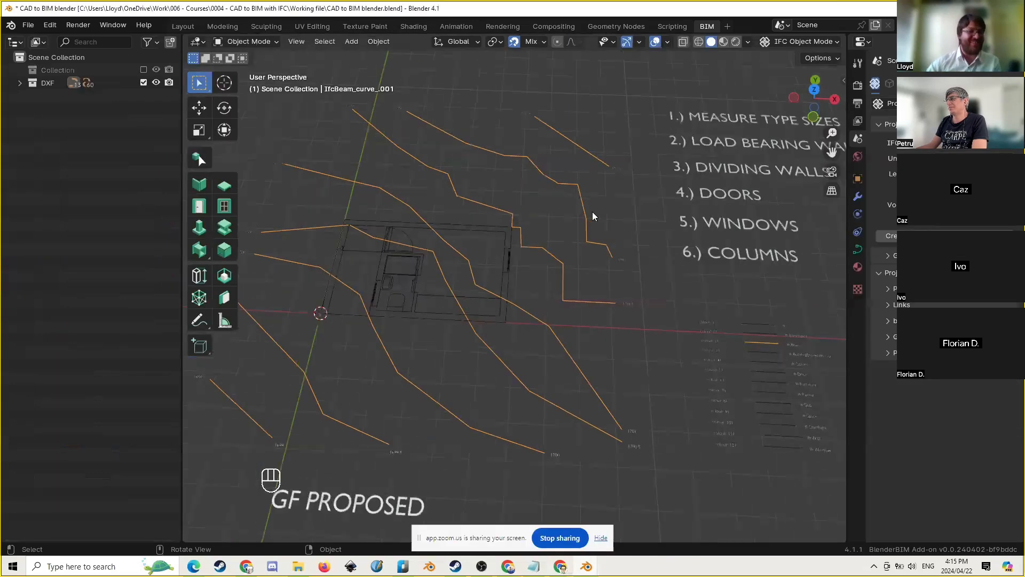